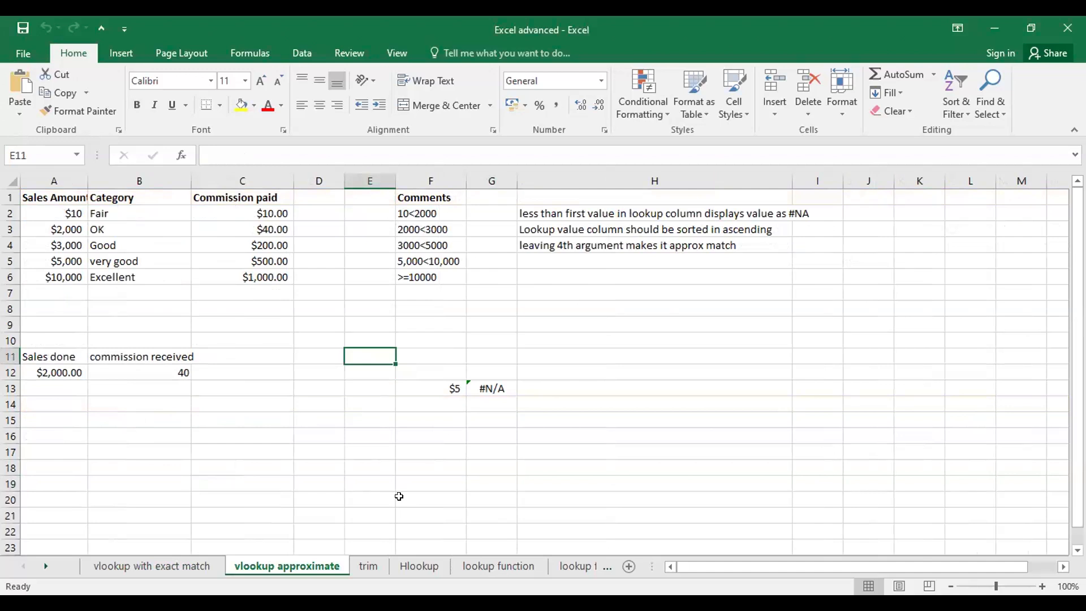
Step: Open the "vlookup with exact match" sheet and enlarge its view to 120%
click(699, 420)
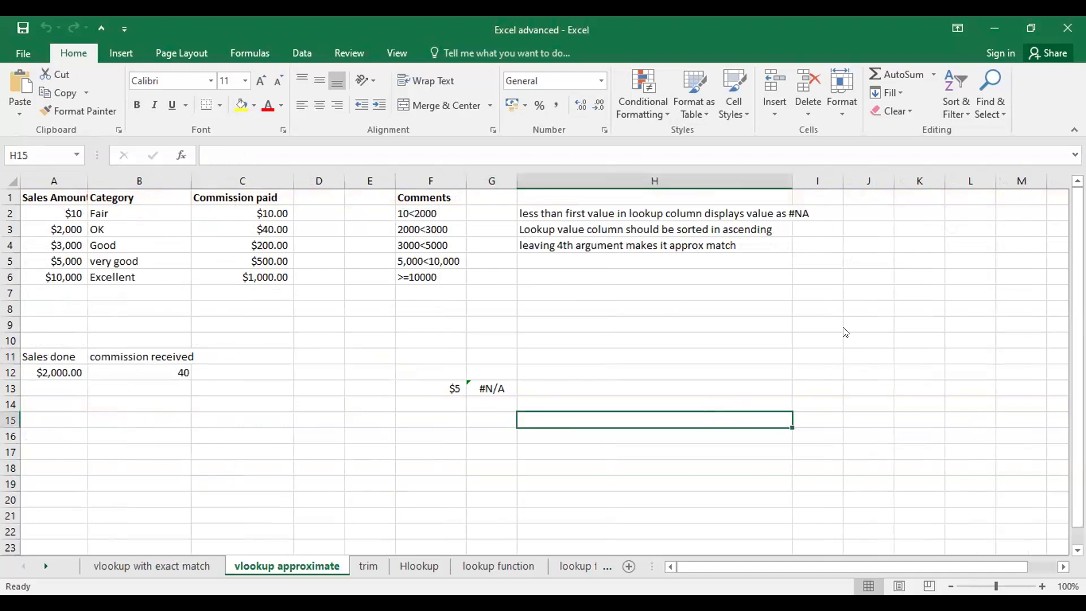
click(818, 388)
click(1043, 585)
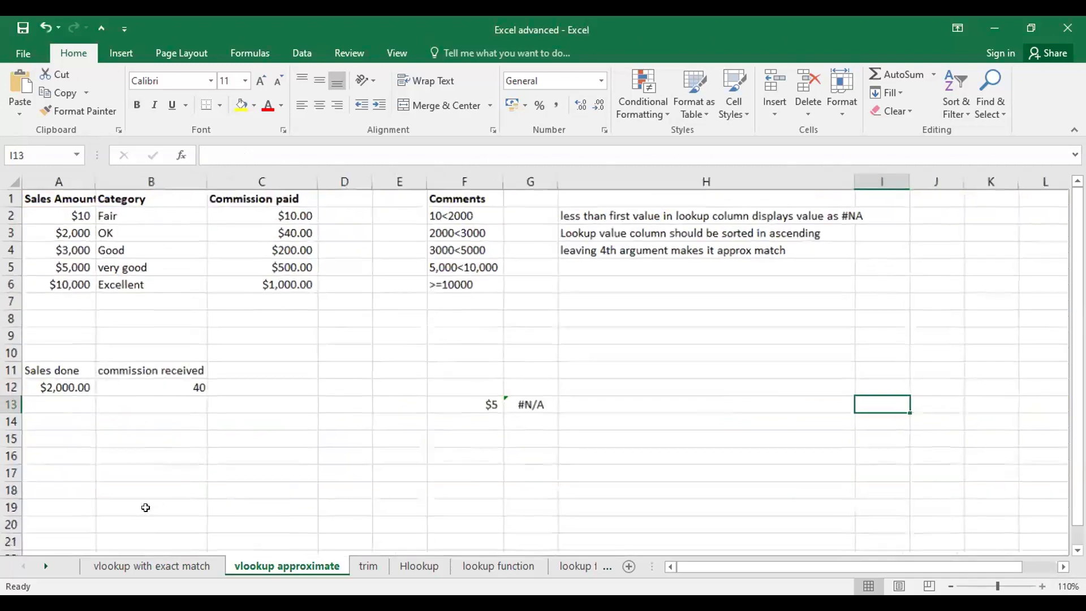
click(179, 561)
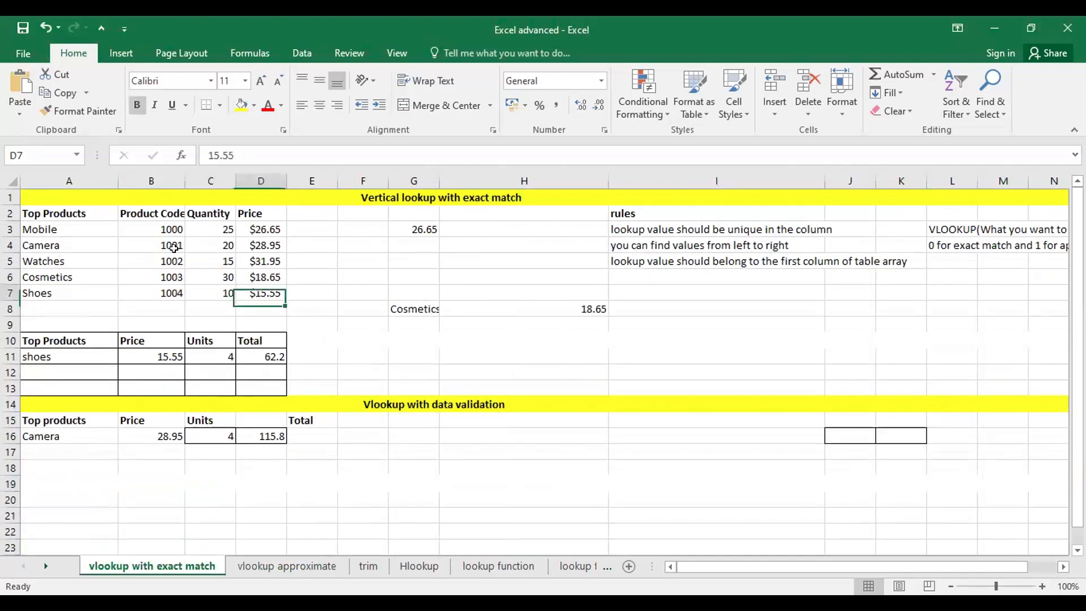
click(108, 256)
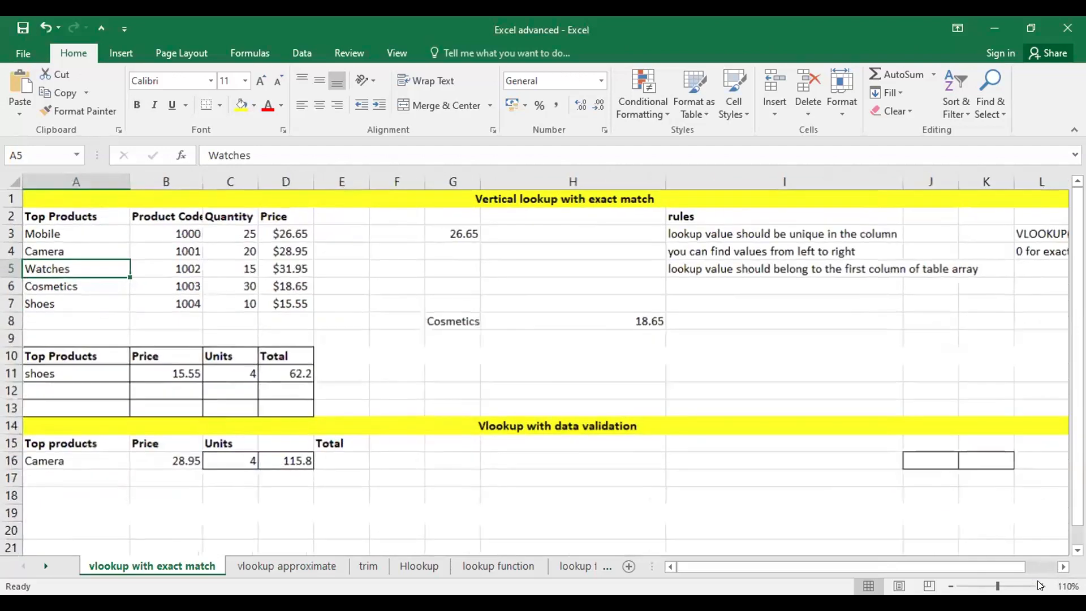
click(1042, 586)
scroll(842, 381, up, 1)
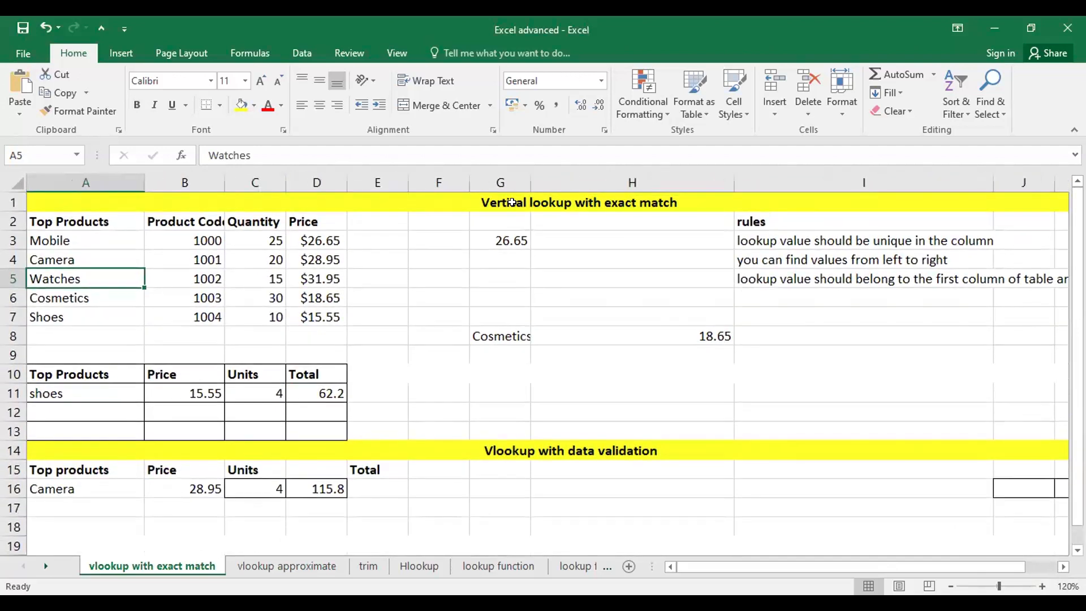
Step: Examine the sheet title and the Mobile row's product code, quantity and price in the product table
click(512, 202)
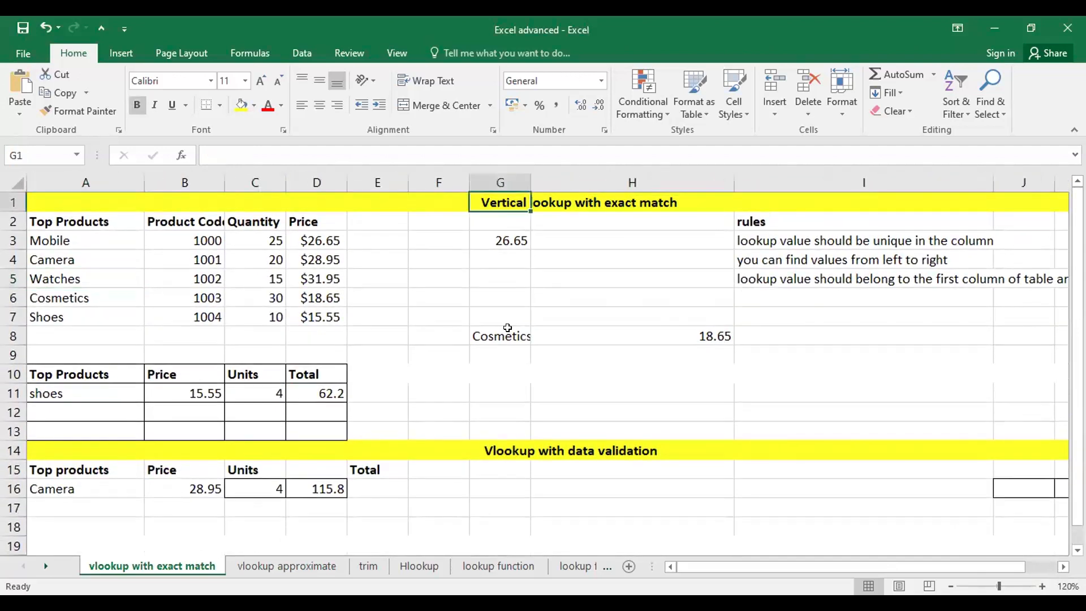
click(41, 263)
click(73, 240)
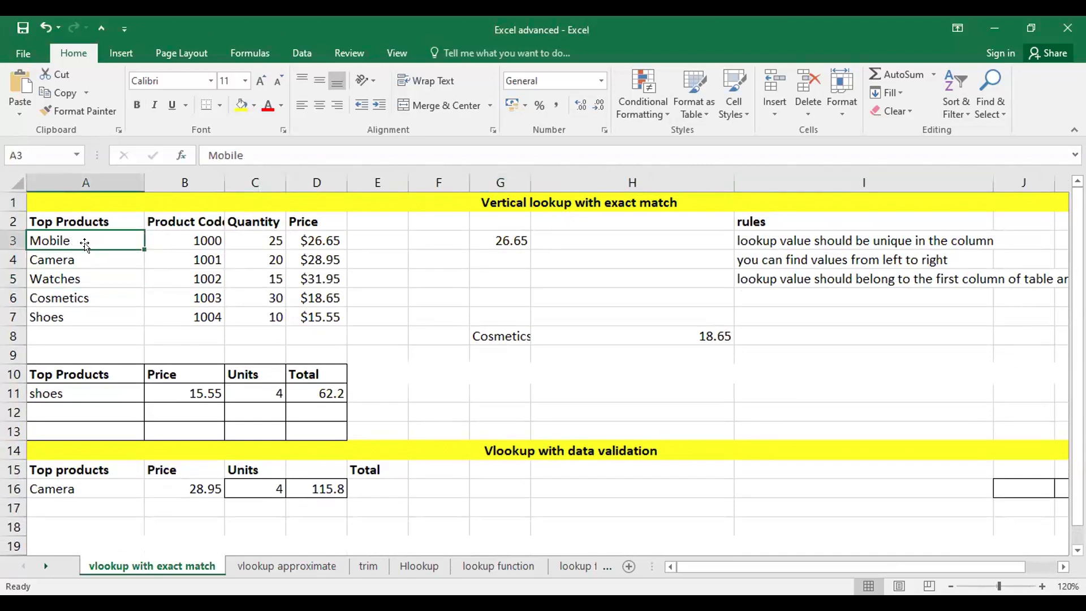
click(196, 241)
click(262, 237)
click(297, 240)
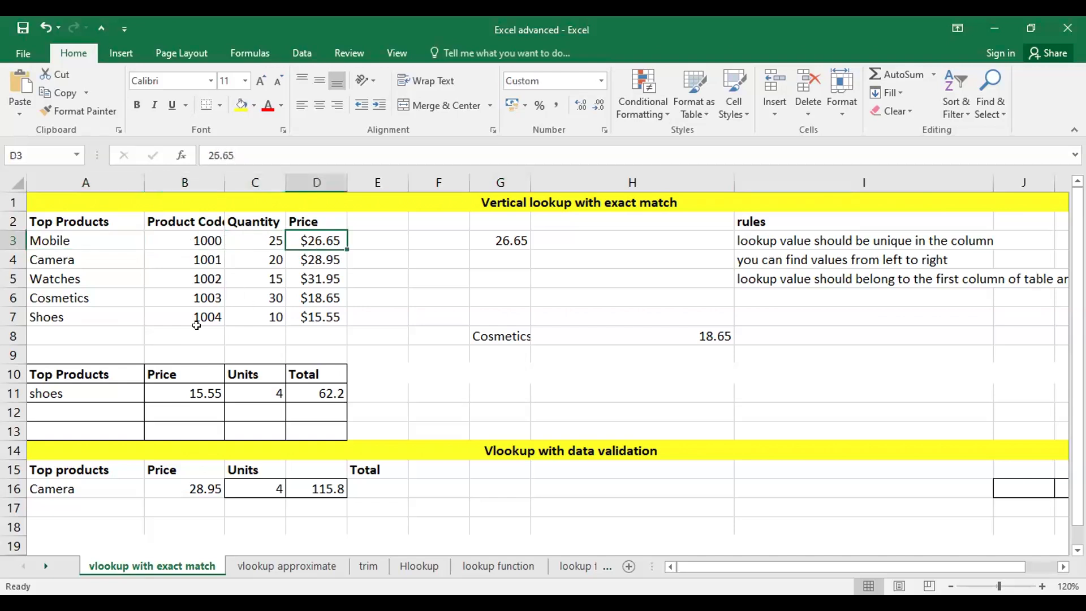
Step: Copy the product name Camera from A4 into cell G11 as the lookup value
click(96, 254)
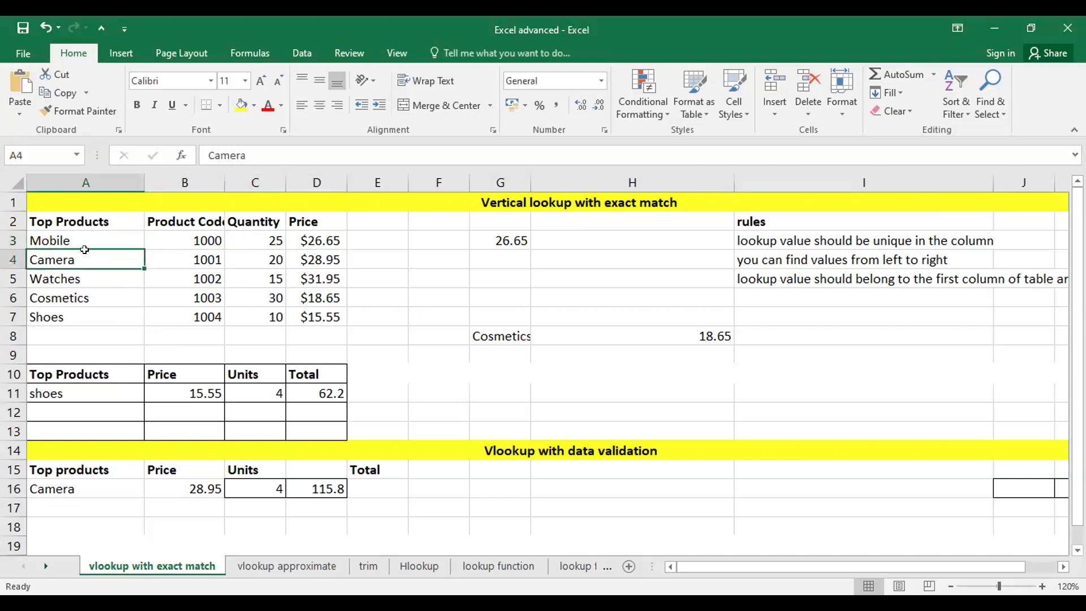
key(ctrl+c)
click(500, 393)
key(ctrl+v)
Step: Enter the exact-match formula =VLOOKUP(G11,A2:D7,4,0) in cell H11 to return the product's price
double_click(592, 391)
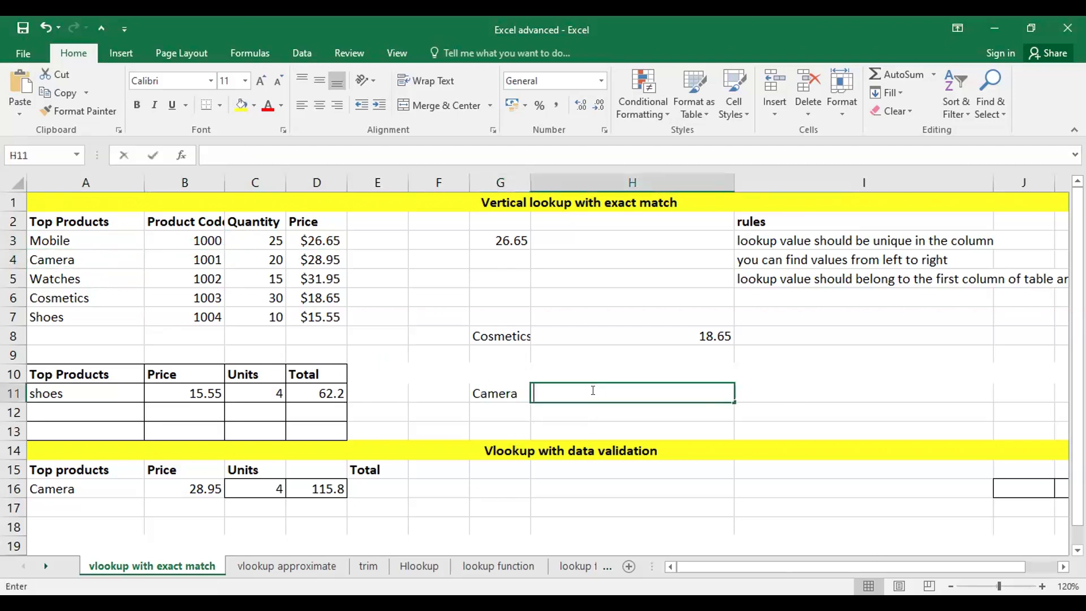
text(=vlookup)
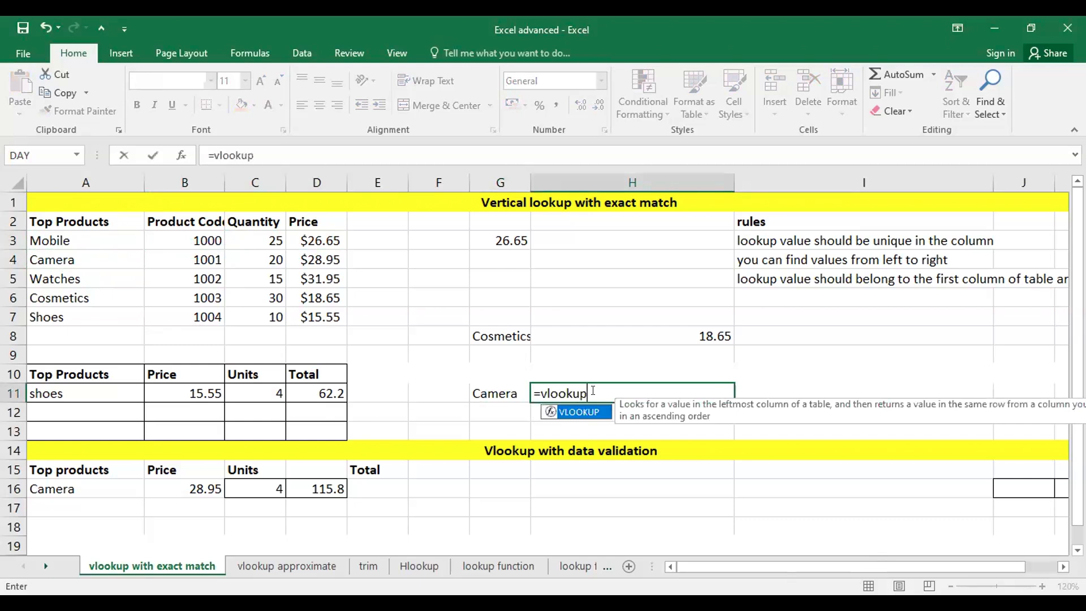
text(()
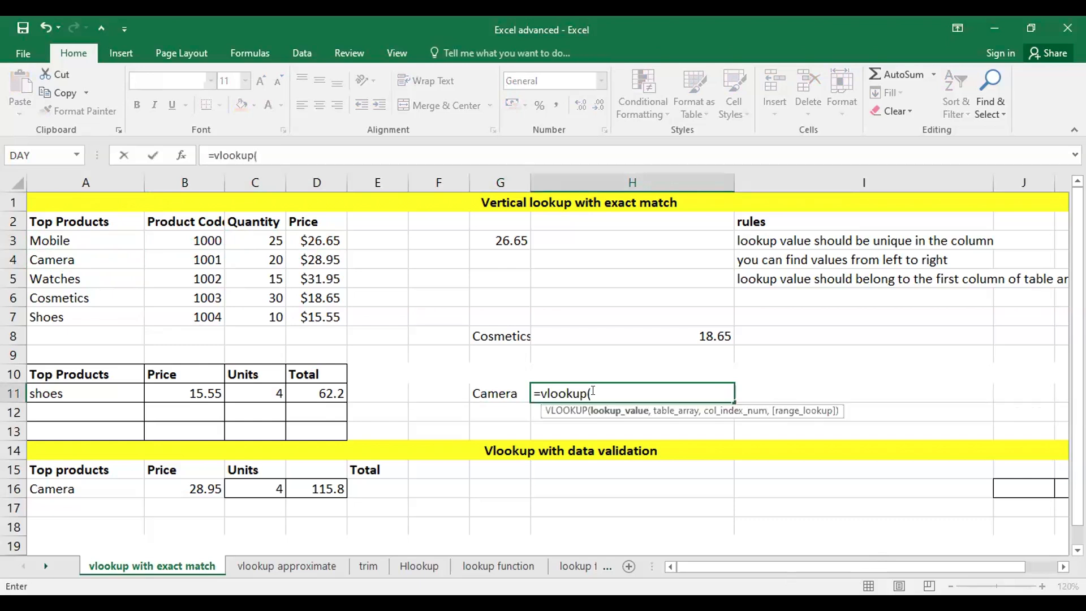
click(495, 391)
text(,)
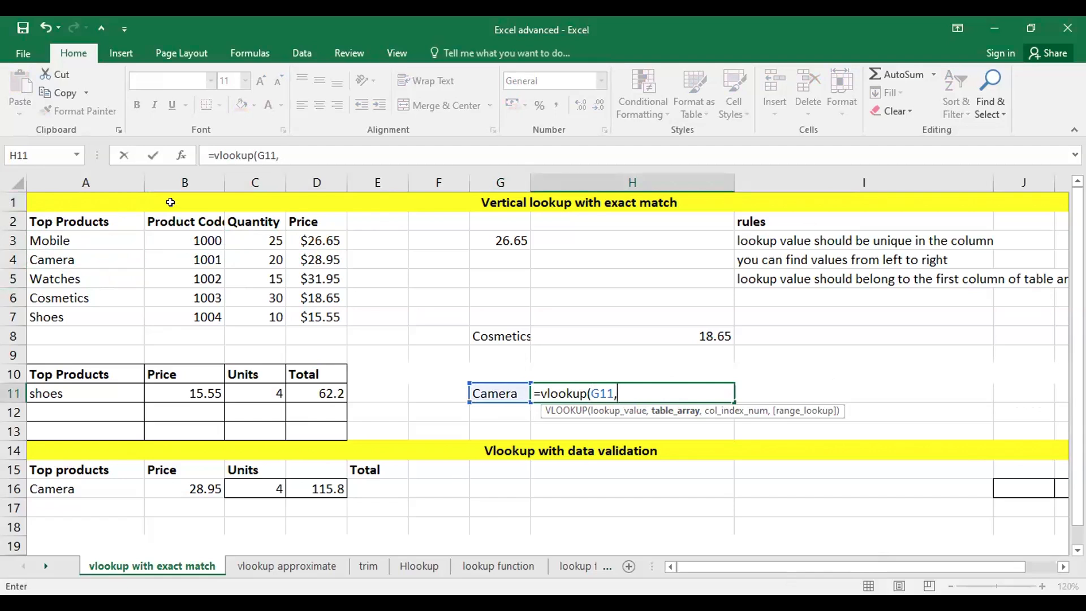
click(69, 213)
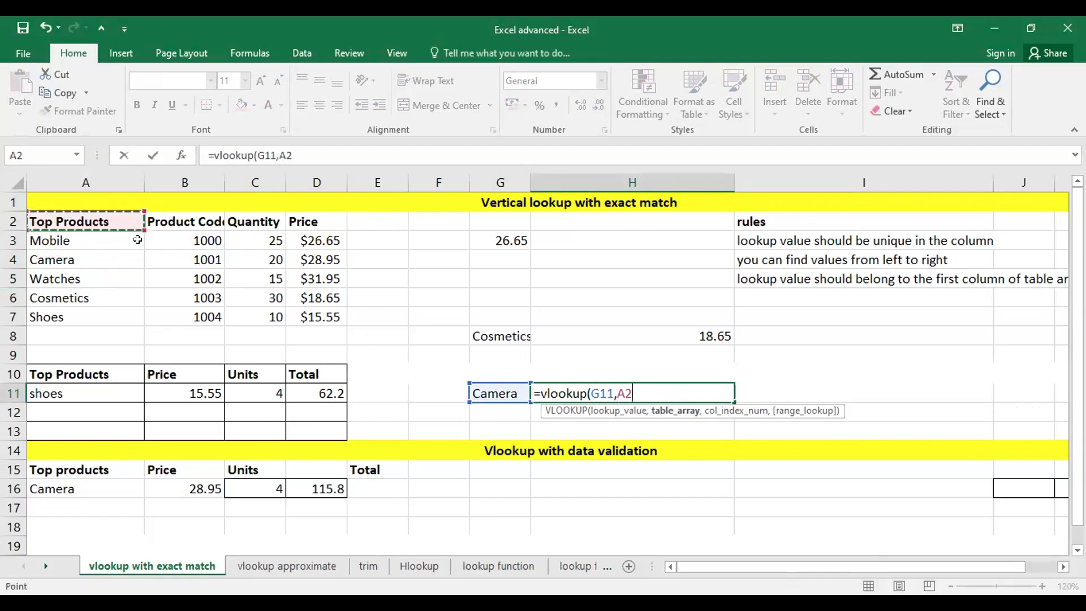
shift+click(301, 315)
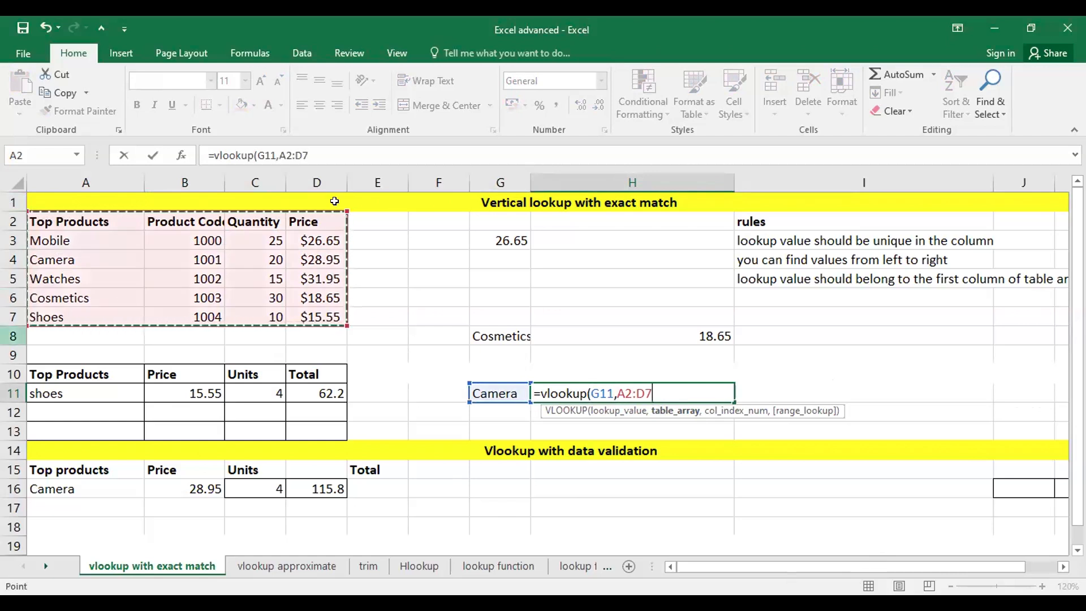
text(,4)
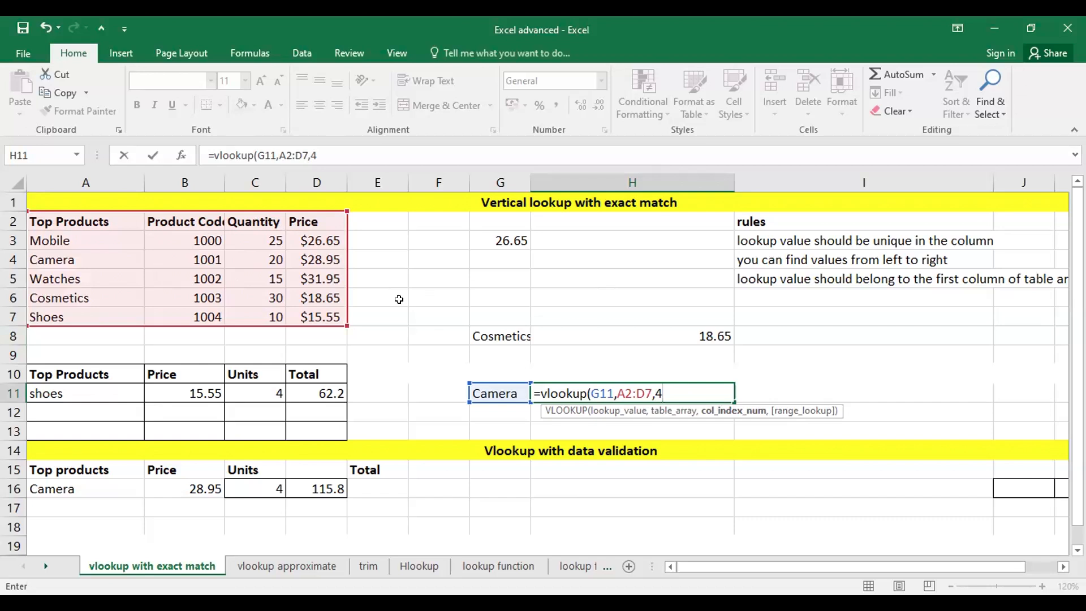
text(,0)
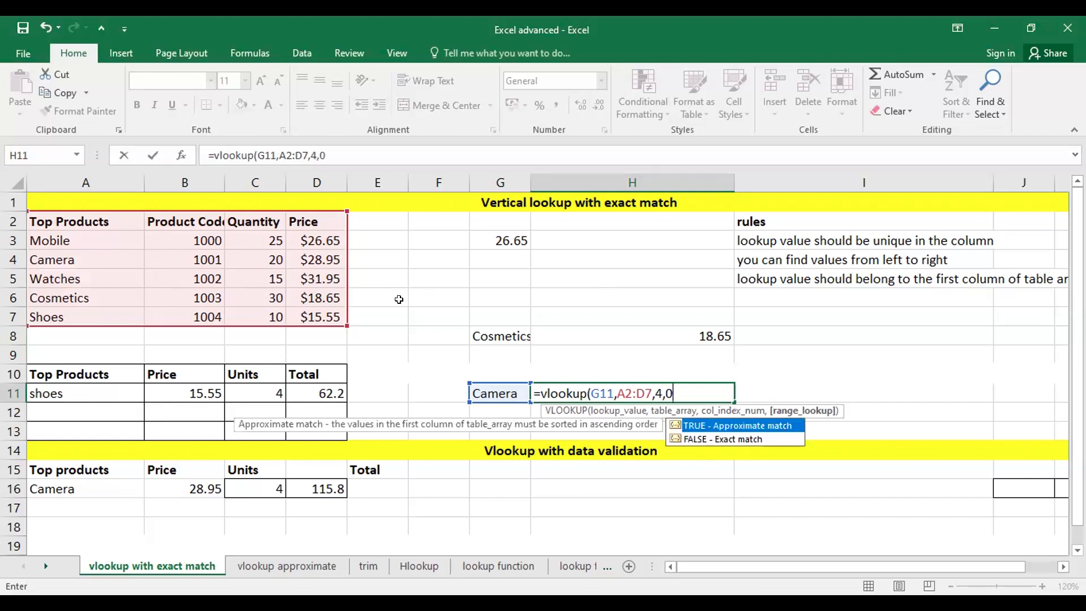
text())
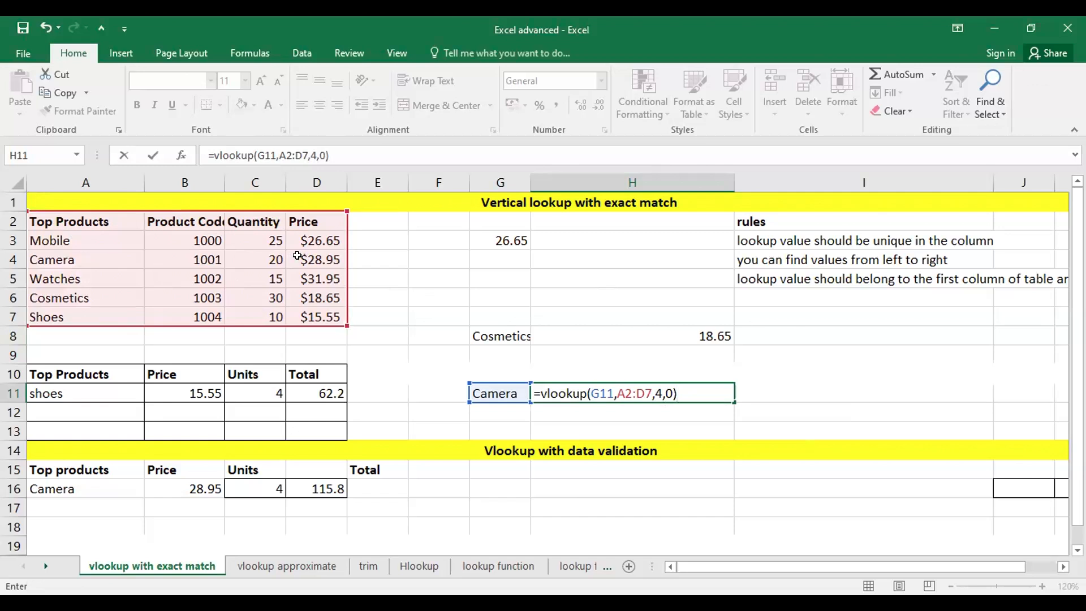
key(Return)
Step: Format the price in H11 as Currency with the $ English (Australia) symbol
click(670, 383)
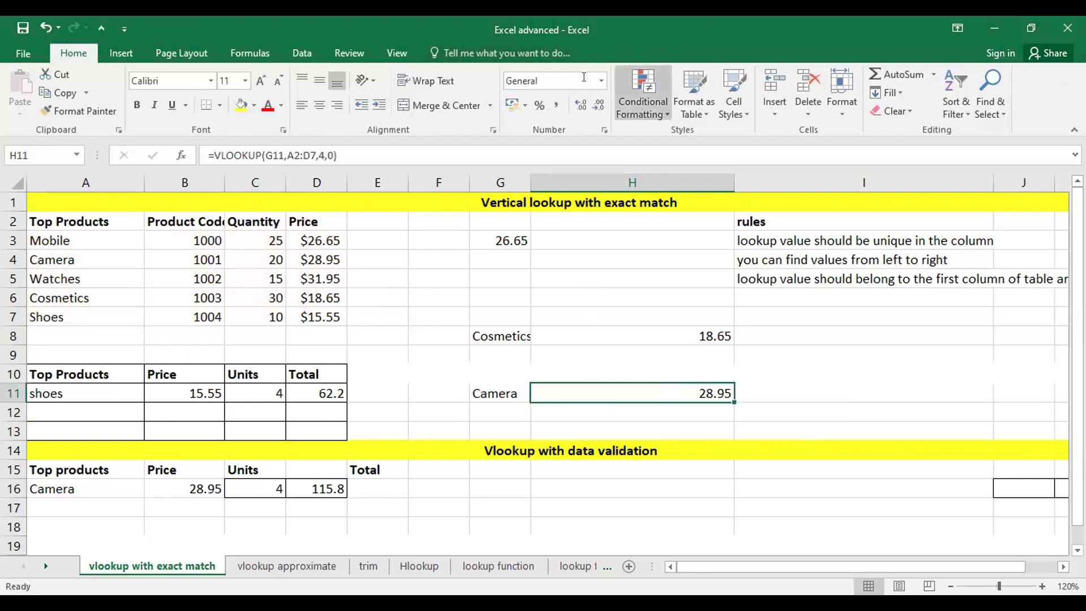
click(602, 80)
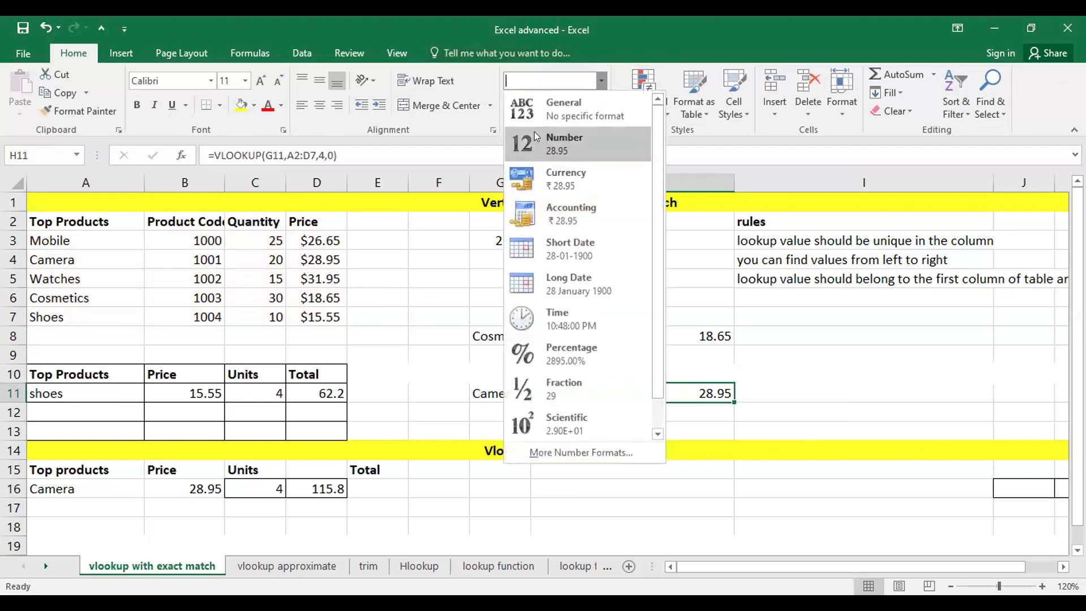
click(573, 445)
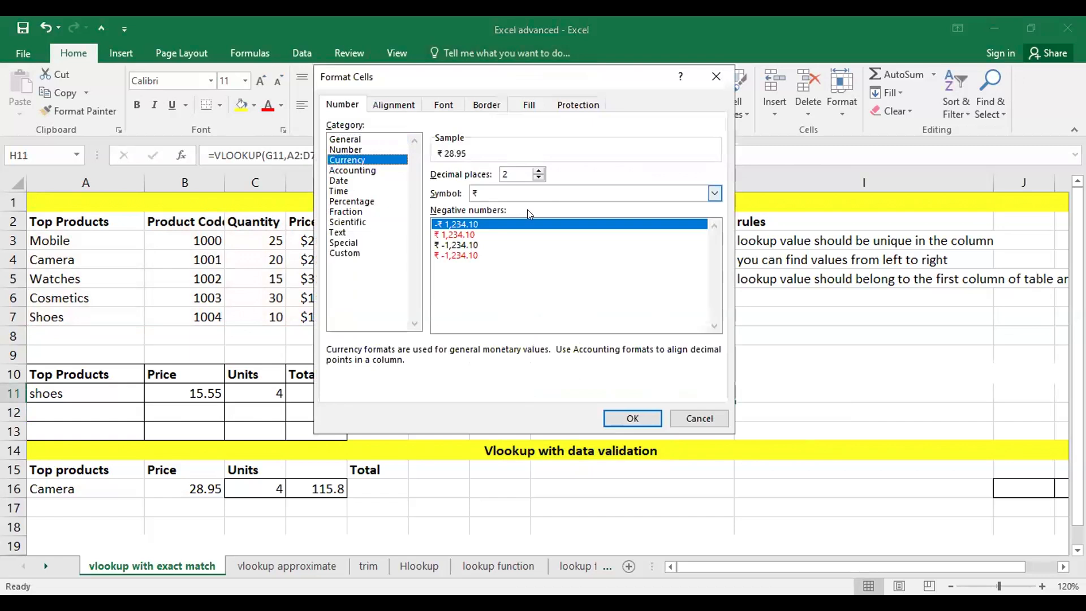
click(527, 193)
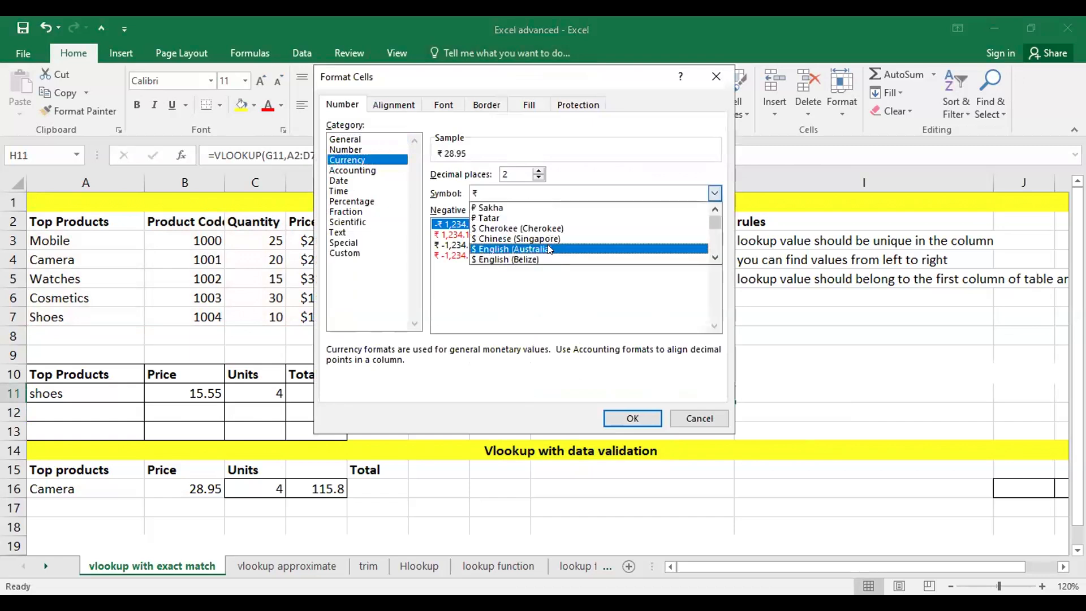
click(547, 248)
click(614, 423)
click(829, 368)
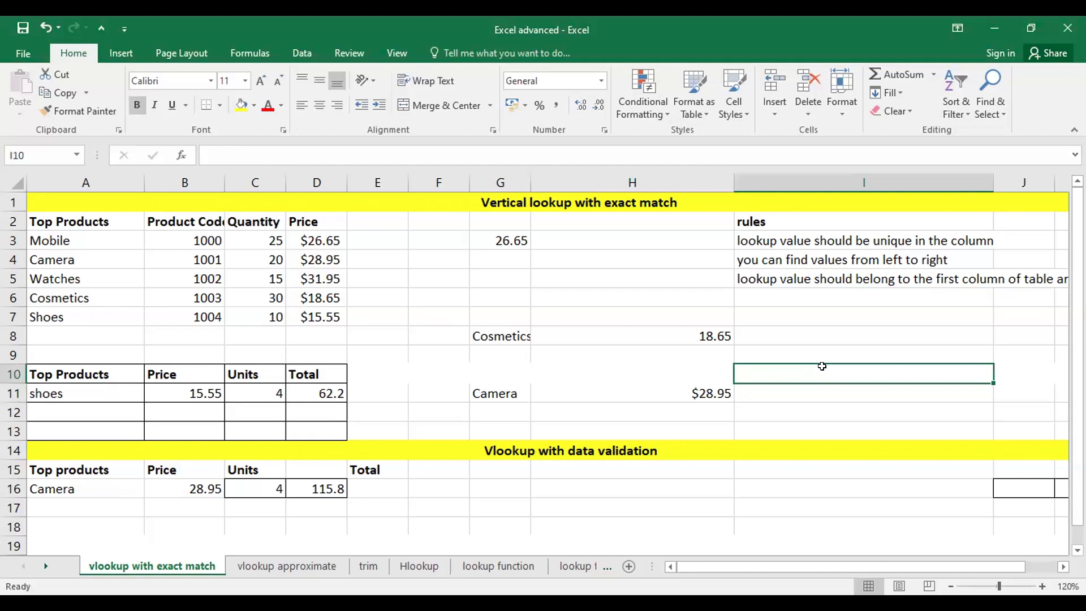
Step: Replace the lookup value in G11 with Shoes copied from A7
click(93, 316)
key(ctrl+c)
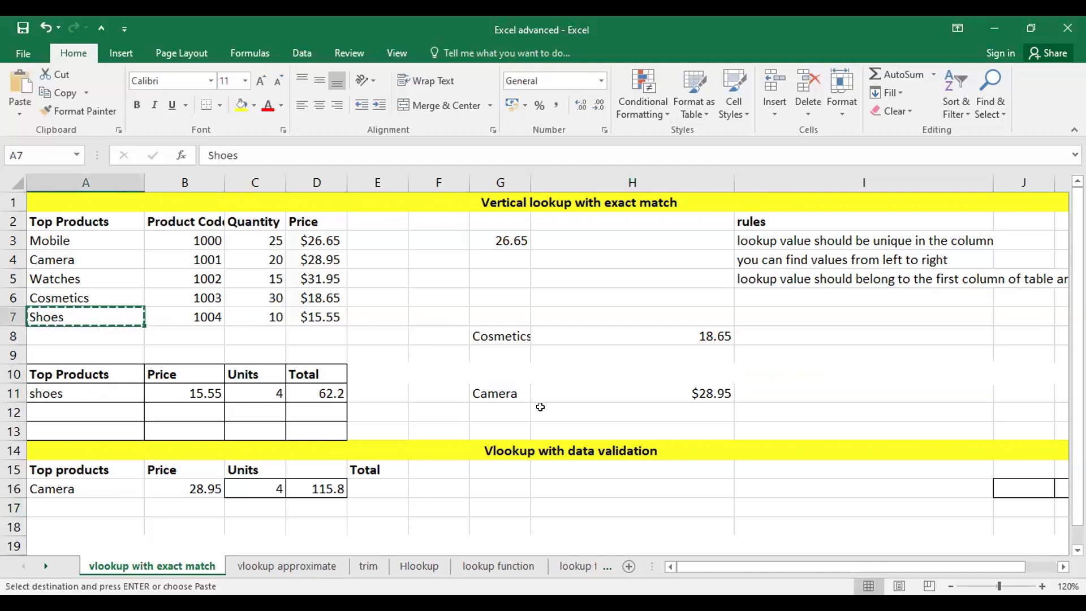
click(516, 393)
key(ctrl+v)
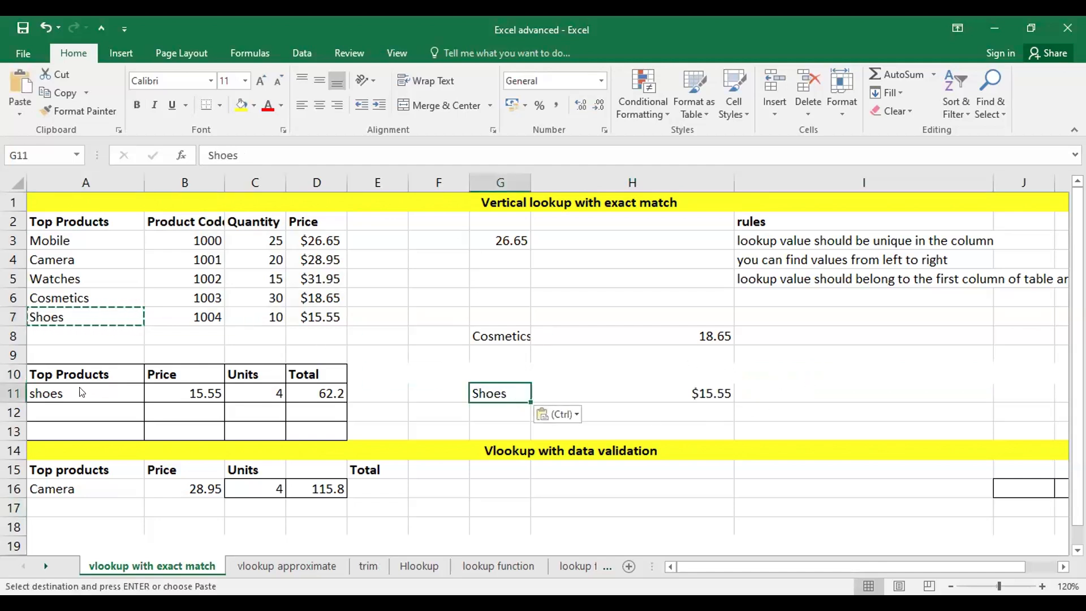
Step: Add a List data validation to G11 with the product names in =$A$3:$A$7 as its source
click(300, 53)
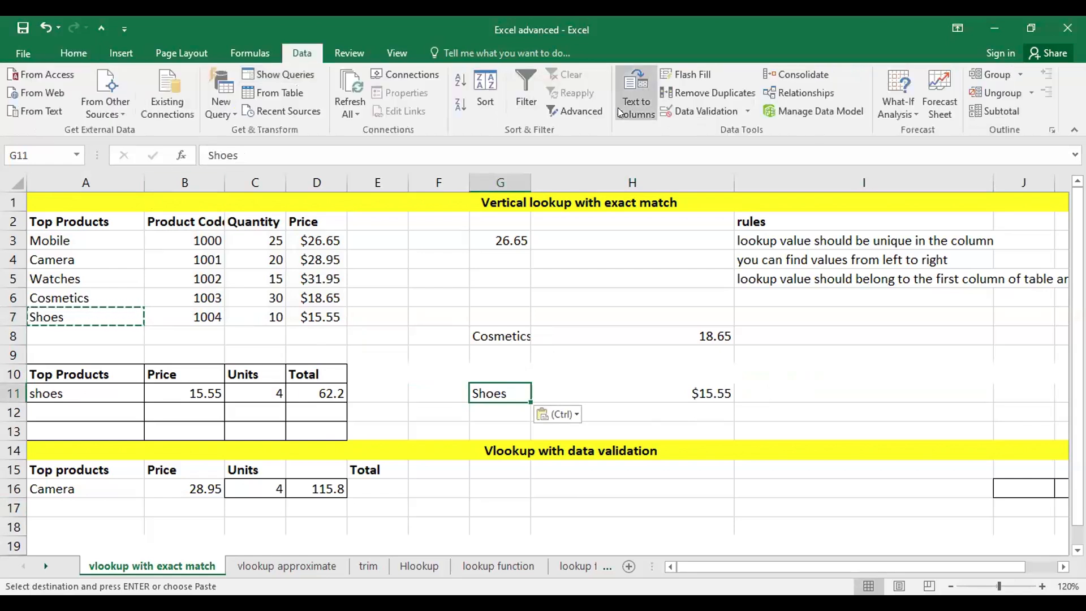
click(695, 104)
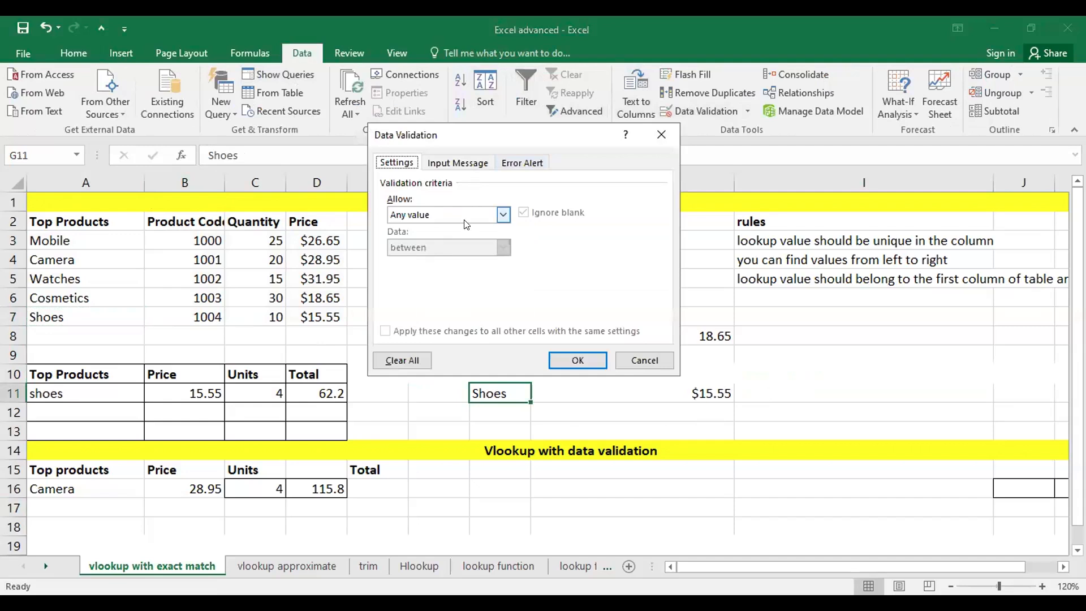
click(464, 218)
click(454, 261)
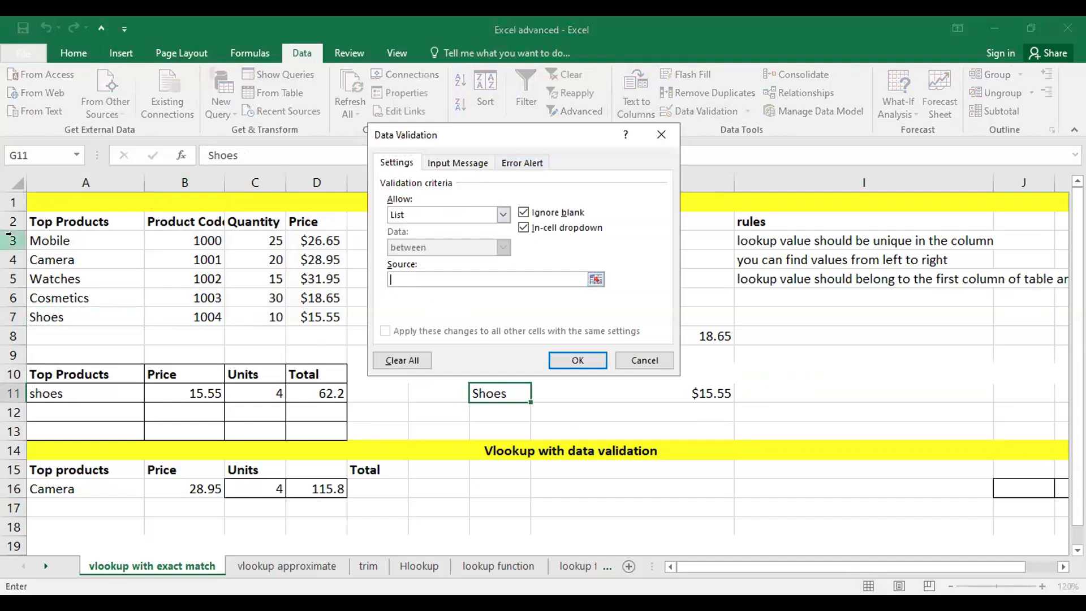
click(48, 236)
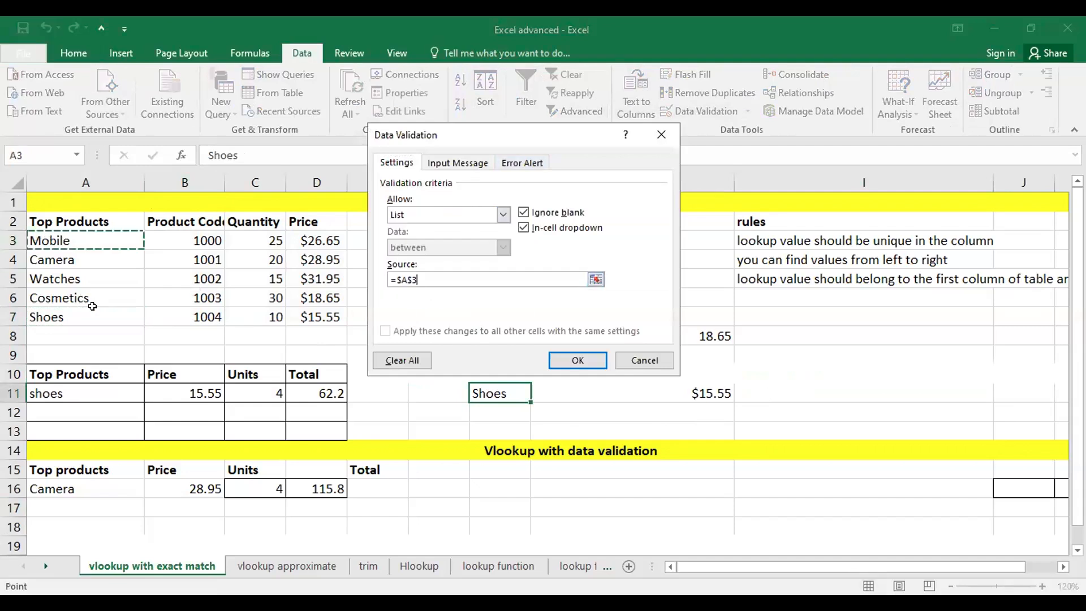
key(ctrl+shift+Down)
click(558, 355)
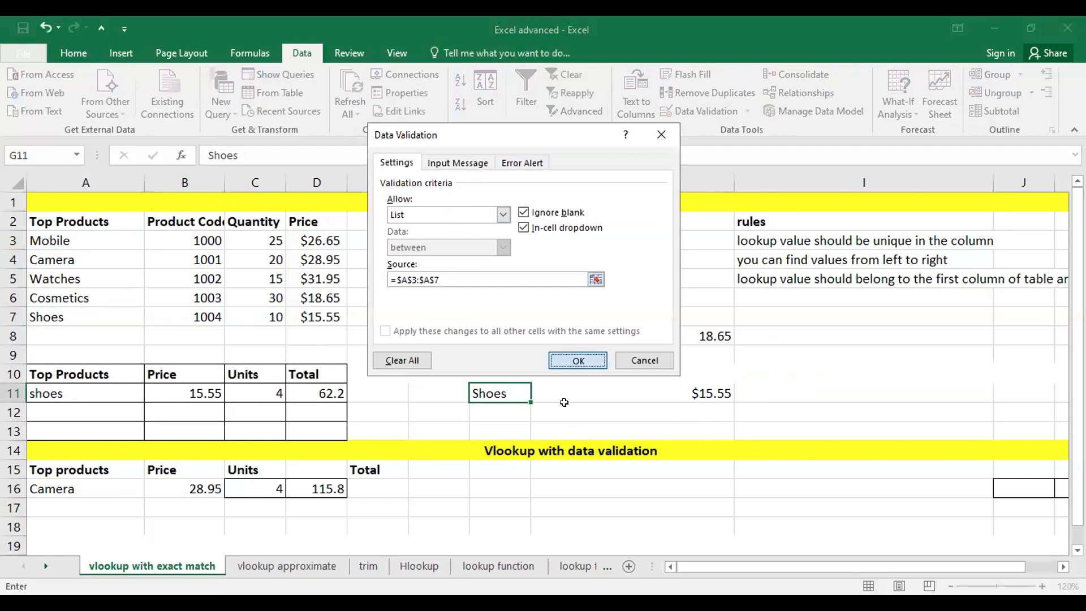
Step: Choose Watches and then Camera from the G11 drop-down list, and check the lookup formula in H11
click(539, 395)
click(456, 435)
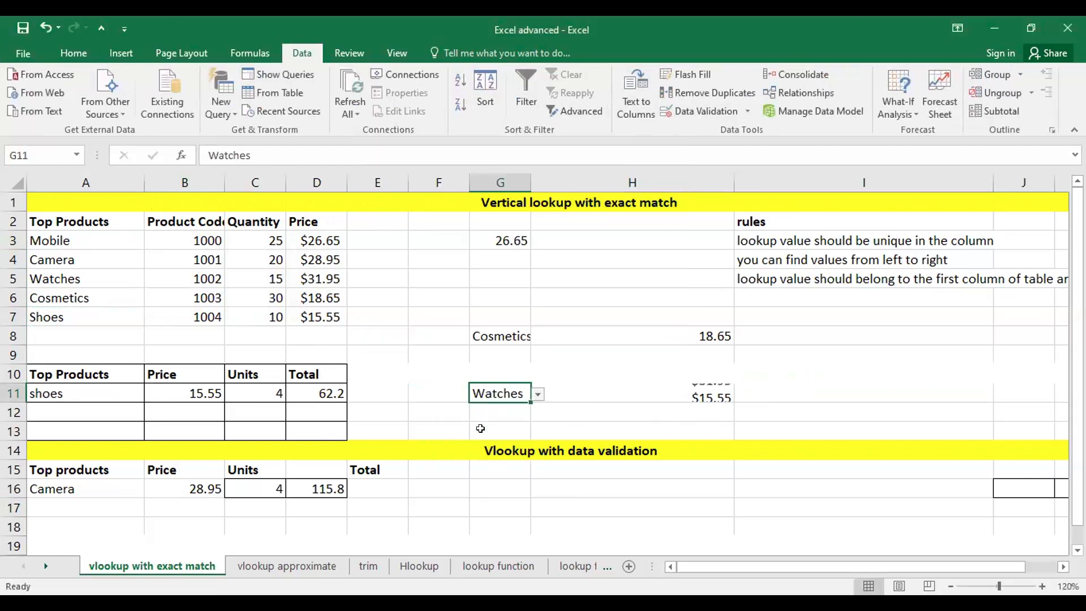
click(537, 395)
click(508, 417)
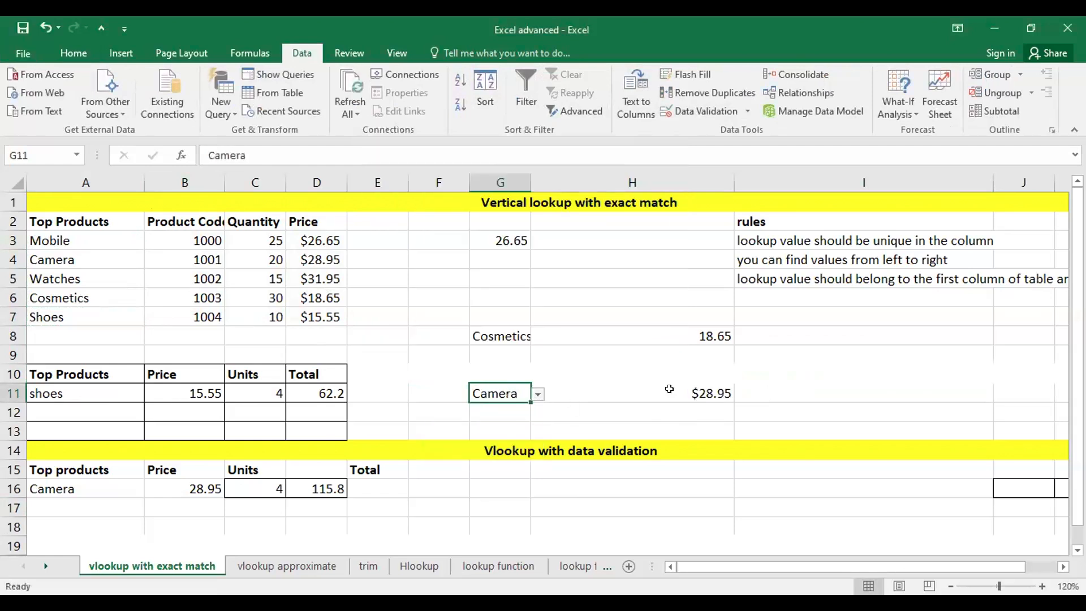
click(641, 383)
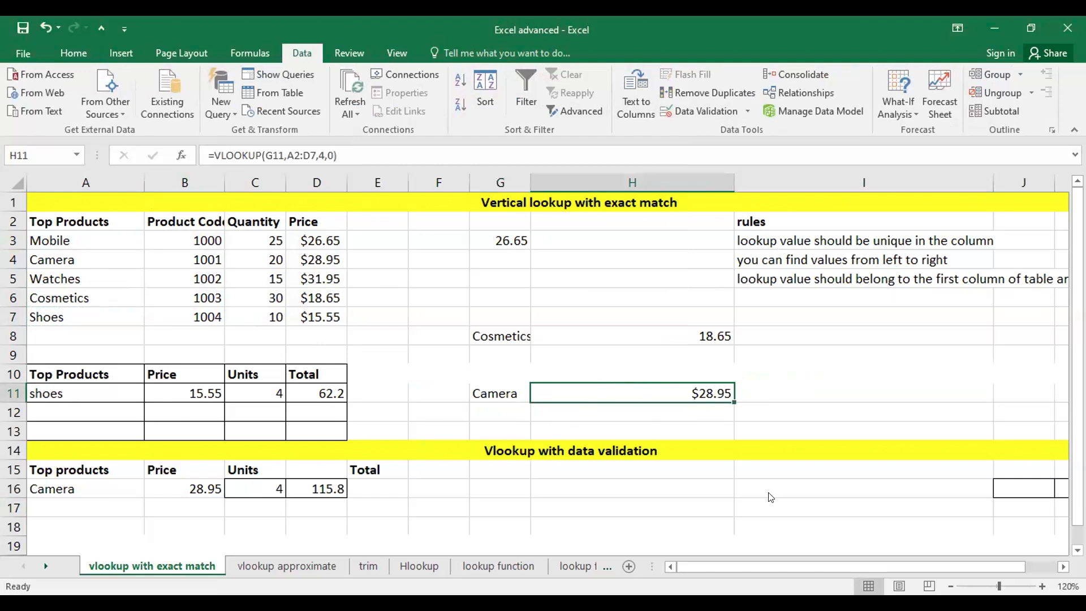
Step: Review the VLOOKUP rules in I3 and I5 against the product names in column A and the lookup formula in H11
click(762, 238)
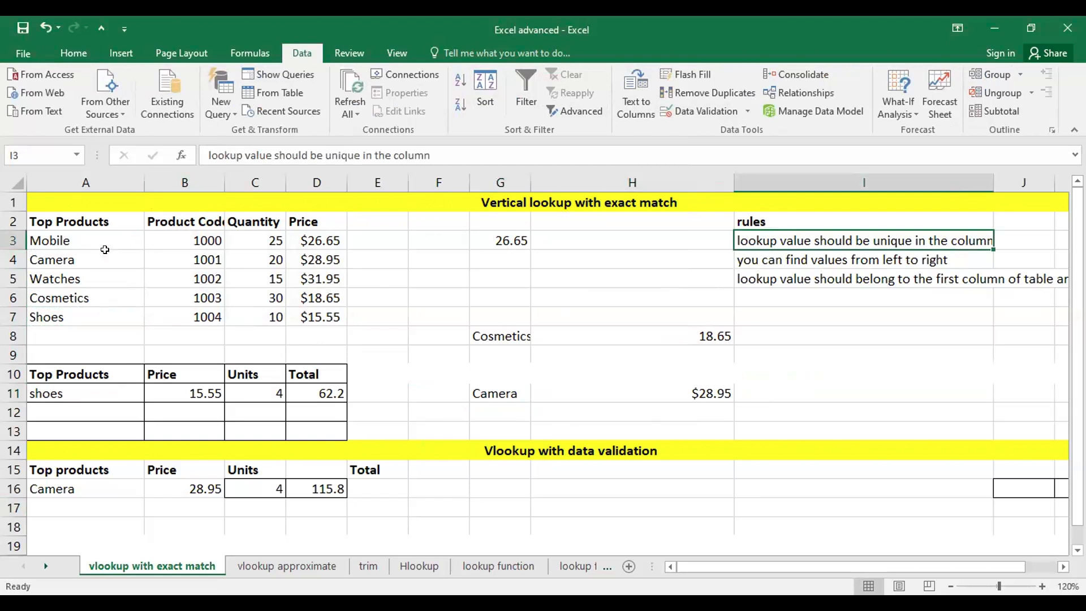
click(74, 244)
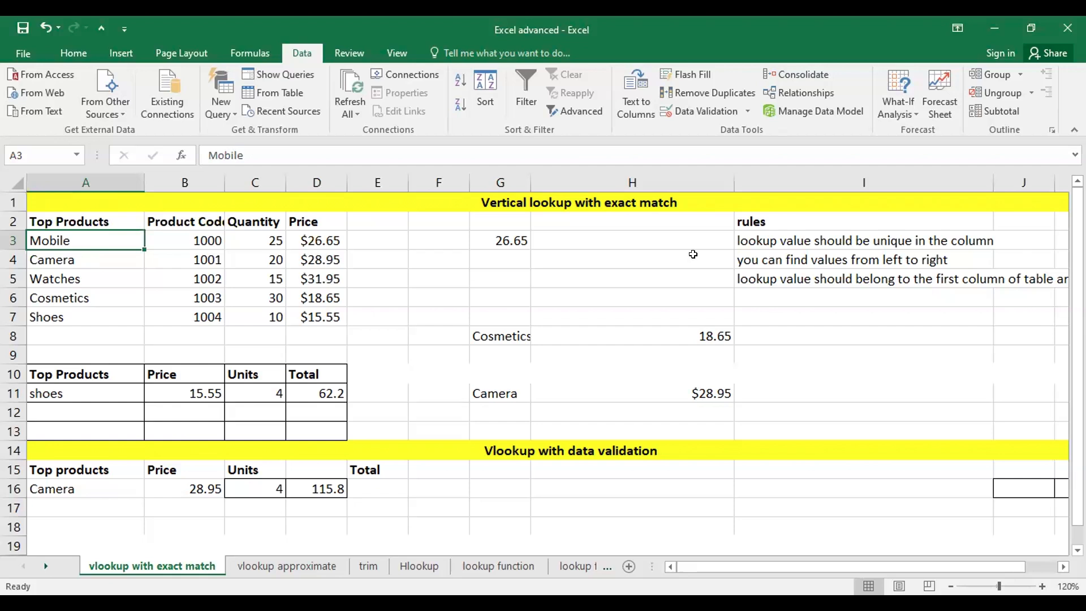
click(755, 278)
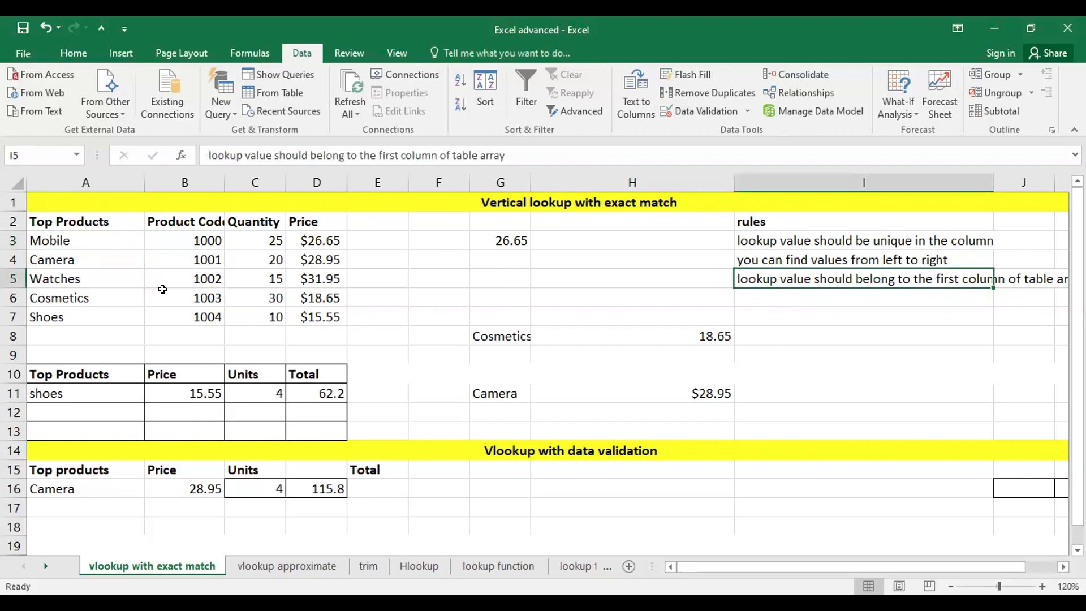
drag(86, 238, 110, 268)
click(100, 290)
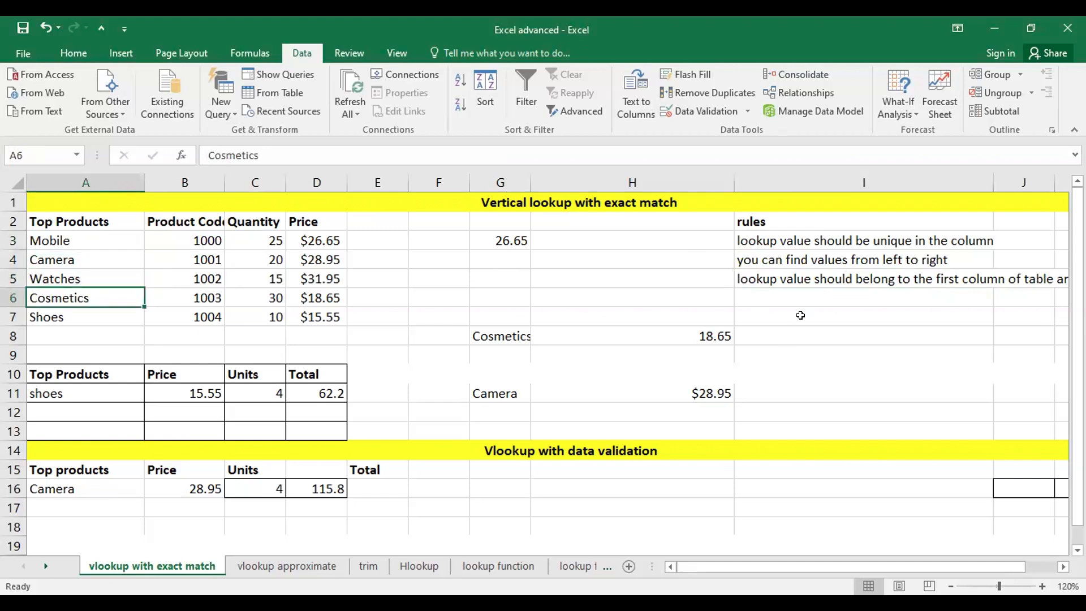
double_click(665, 384)
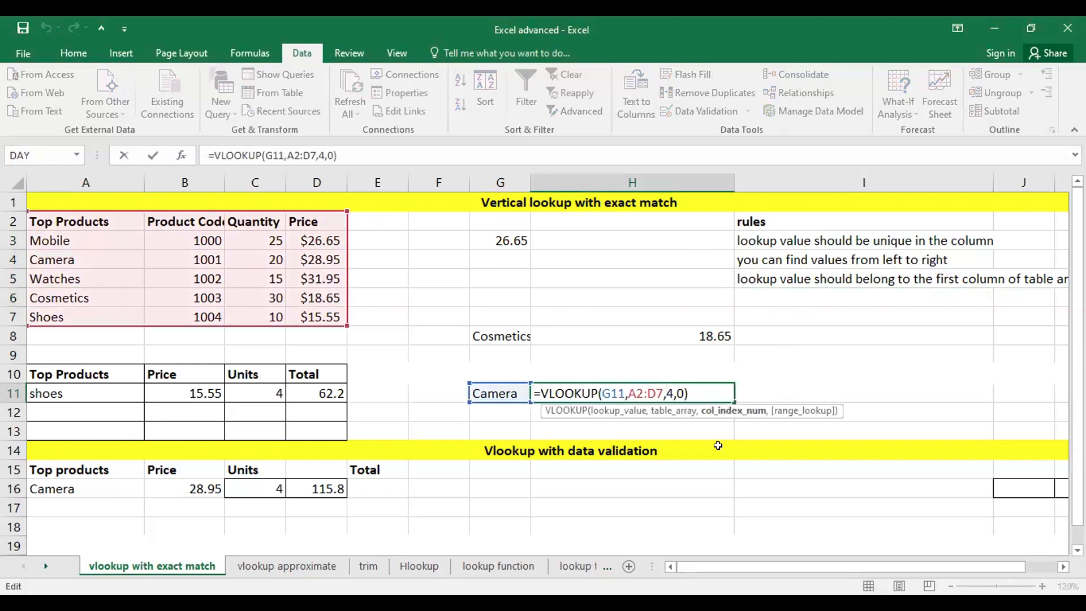
key(Return)
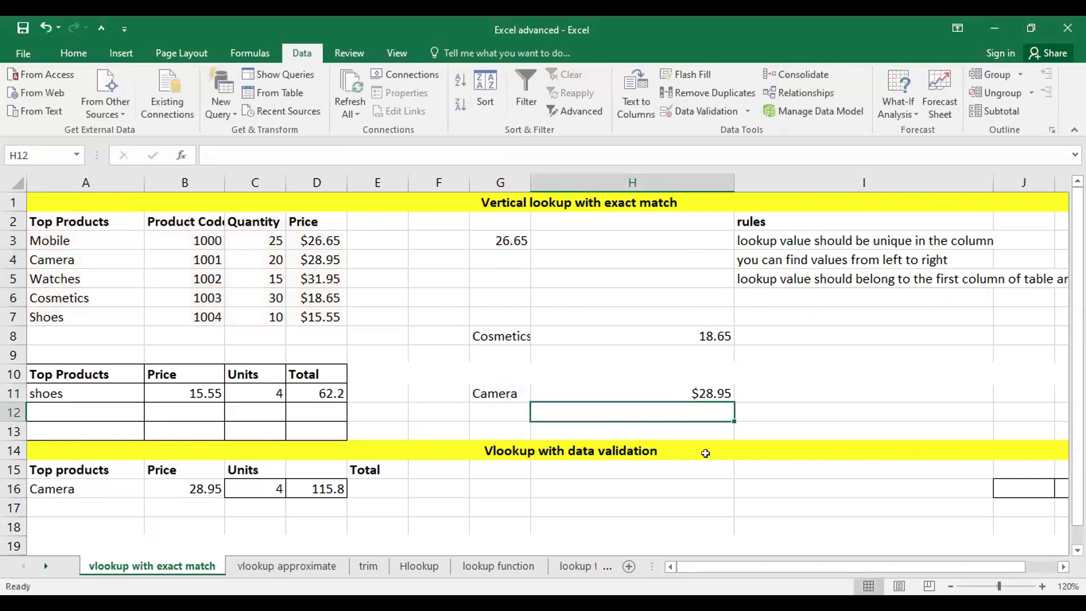
Step: Switch to the vlookup approximate sheet and widen column A to fit the Sales Amount heading
click(257, 557)
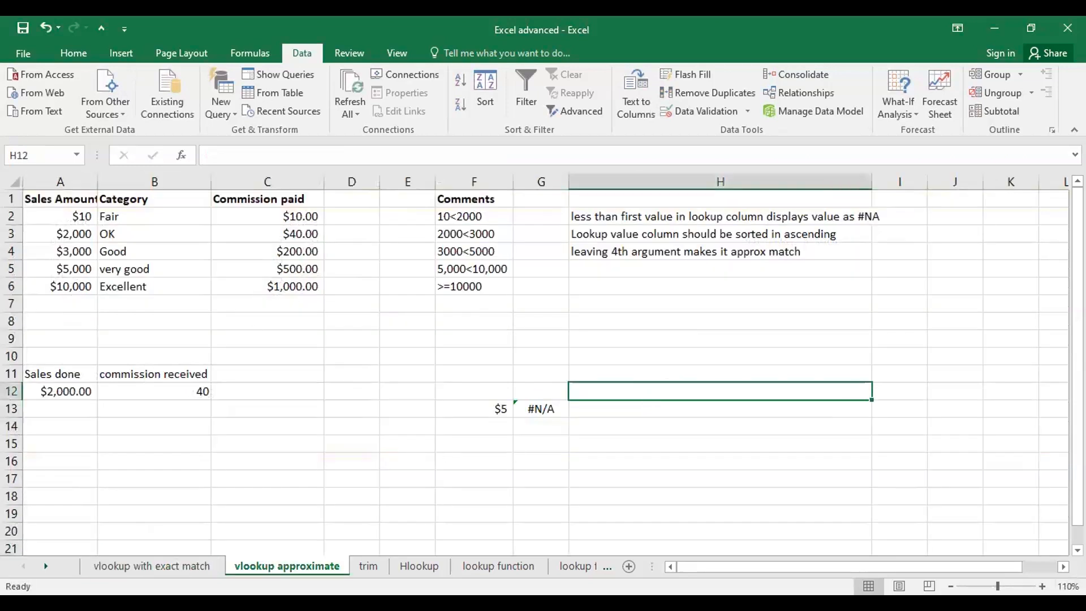
click(1042, 586)
click(113, 224)
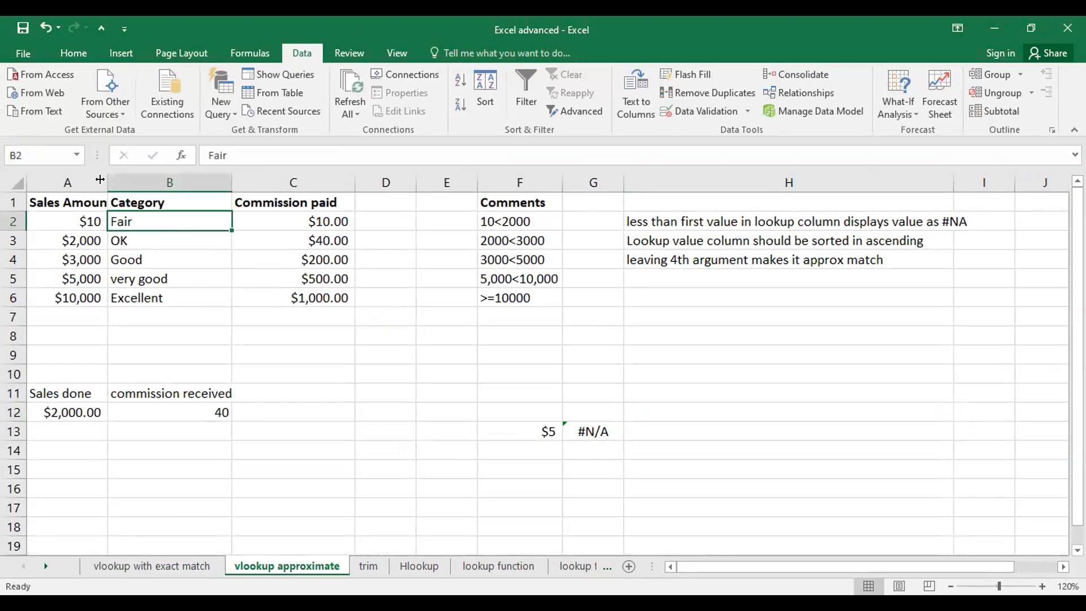
drag(108, 183, 140, 183)
Step: Fill the header cells A1:C1, from Sales Amount to Commission paid, with yellow
drag(74, 202, 338, 202)
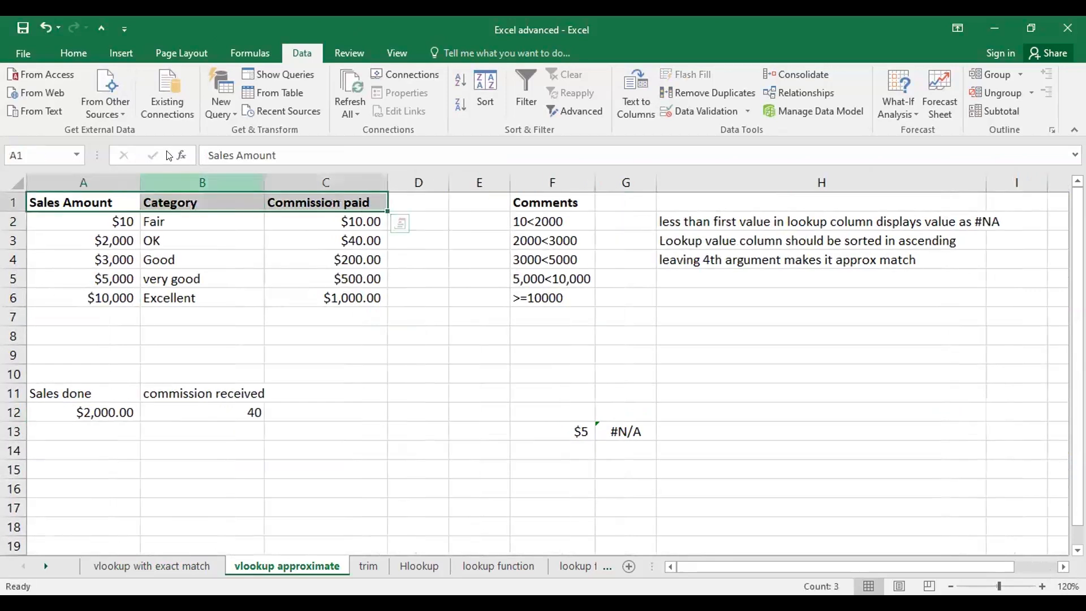
click(64, 53)
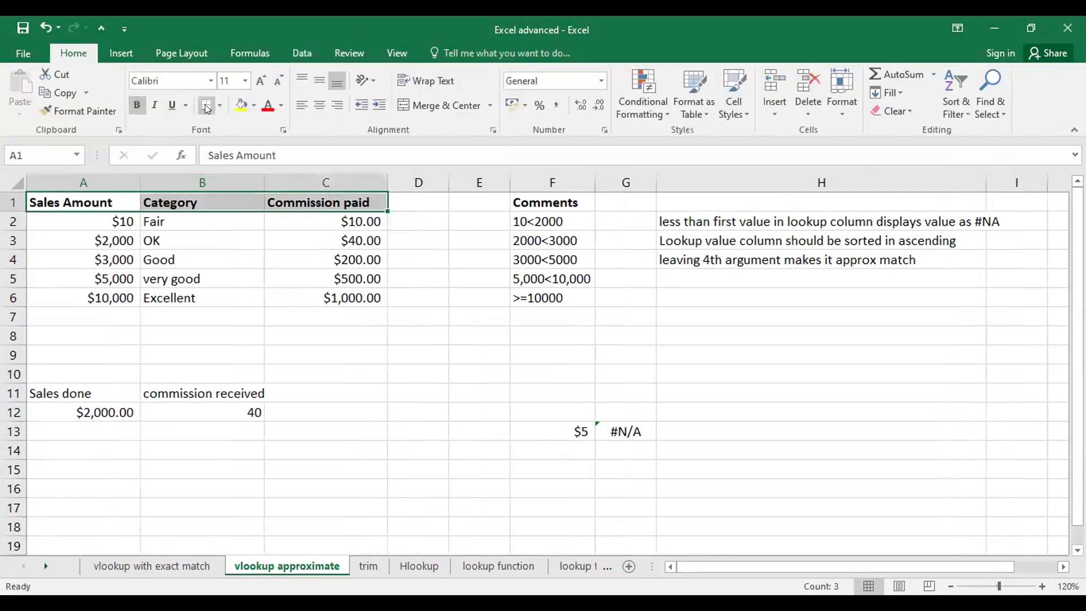
click(235, 106)
Step: Compare each sales amount in column A with the commission paid for it in column C
click(119, 237)
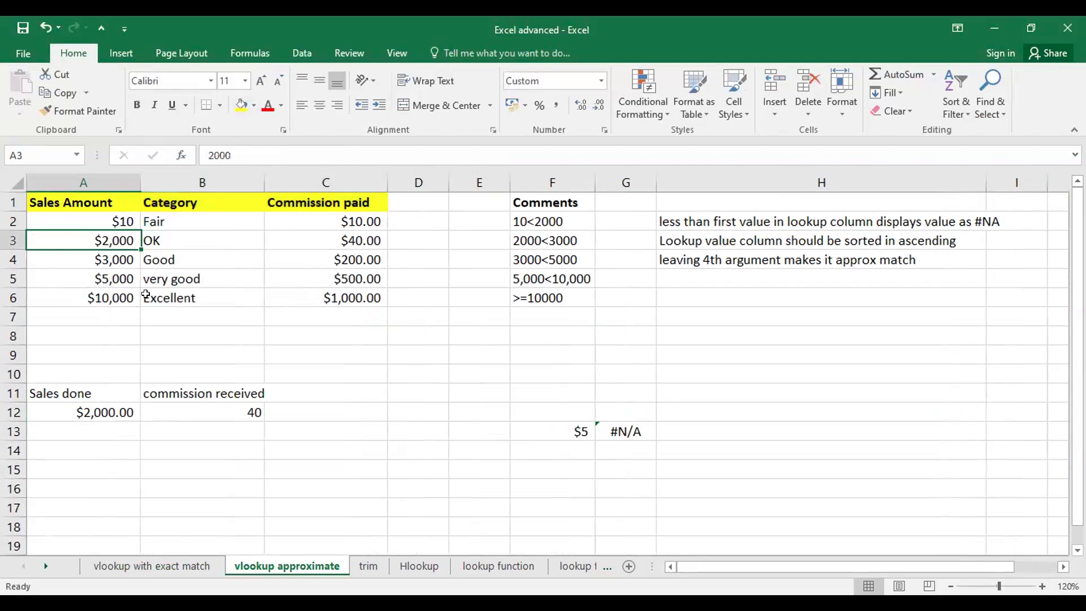
click(329, 241)
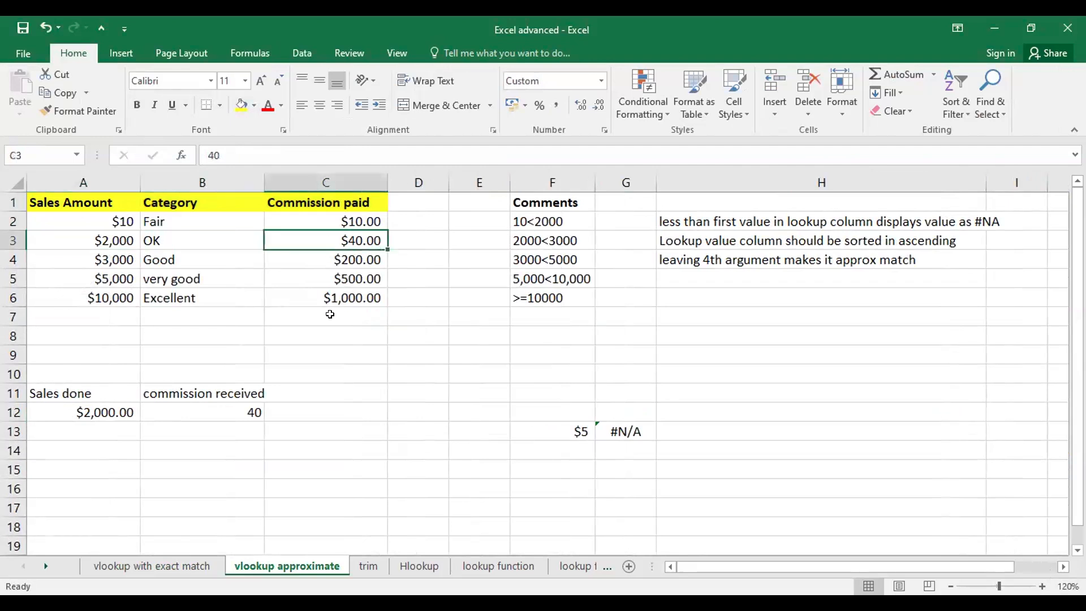
click(108, 261)
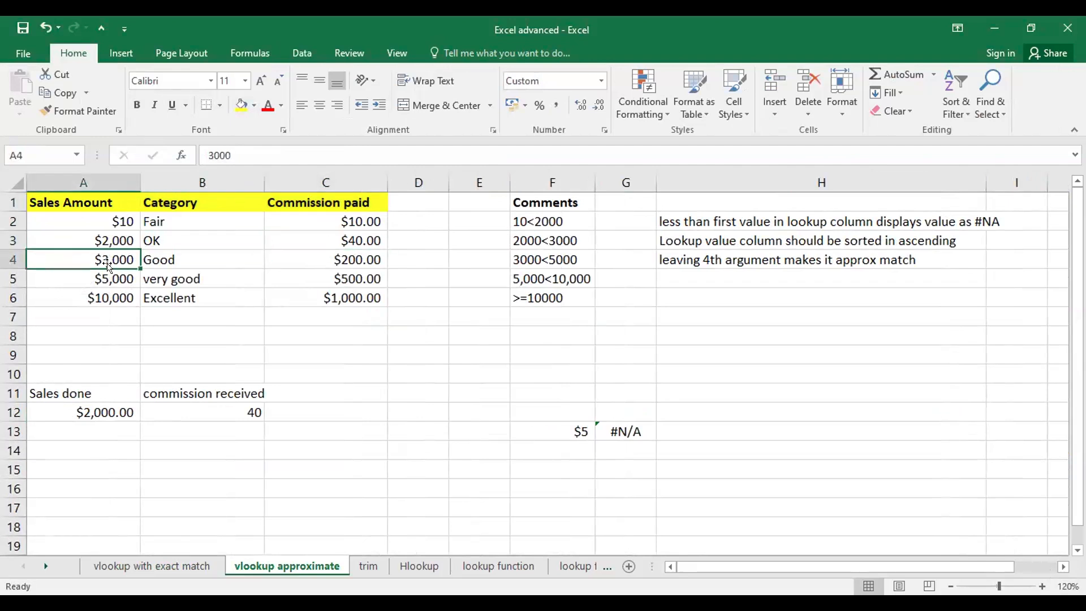
click(327, 252)
click(123, 278)
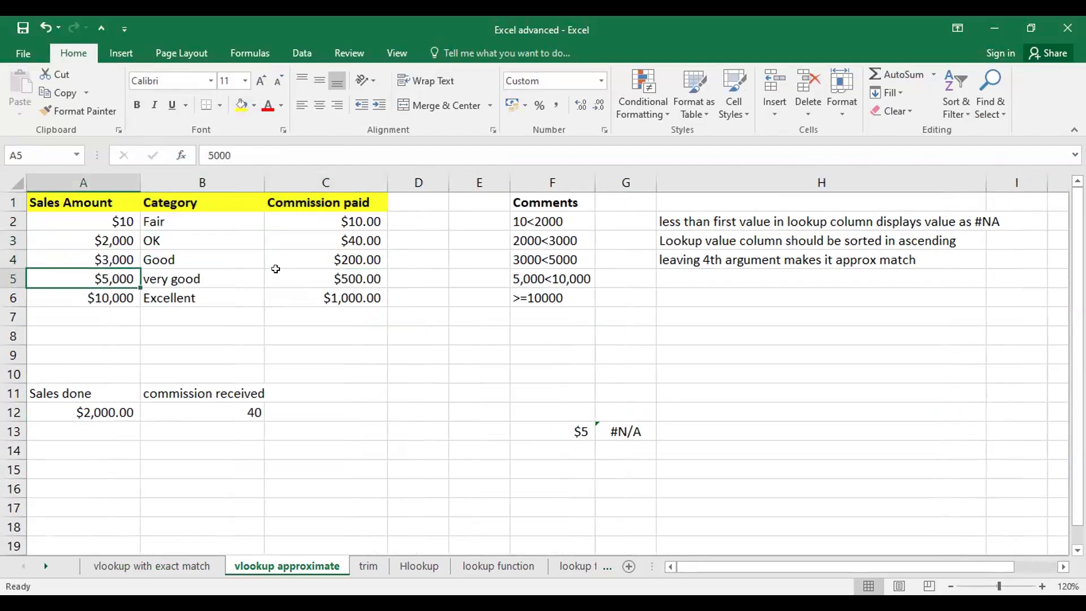
click(330, 277)
click(101, 294)
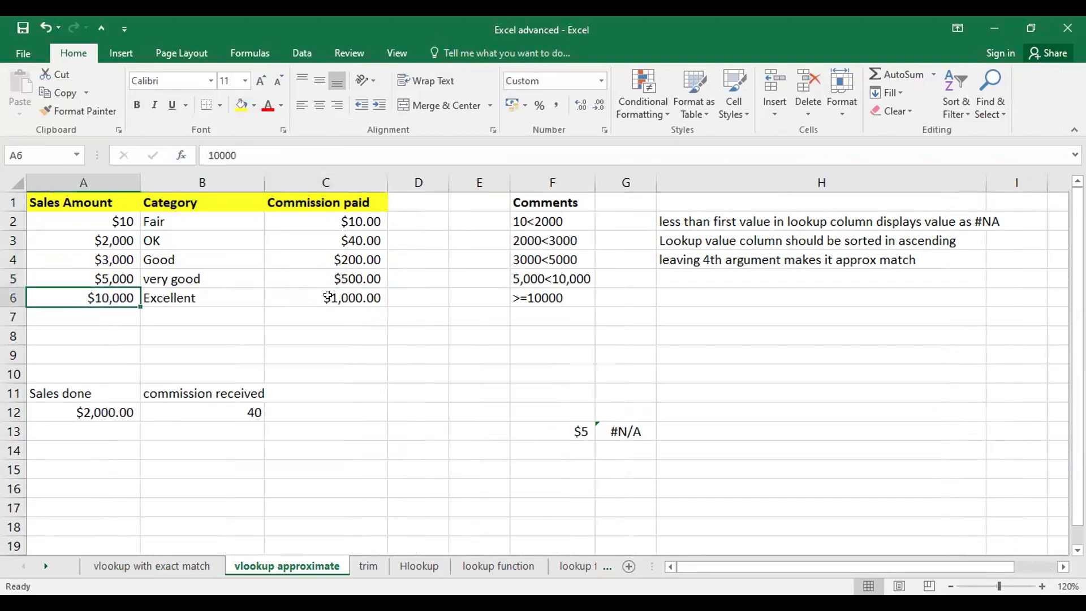
click(327, 297)
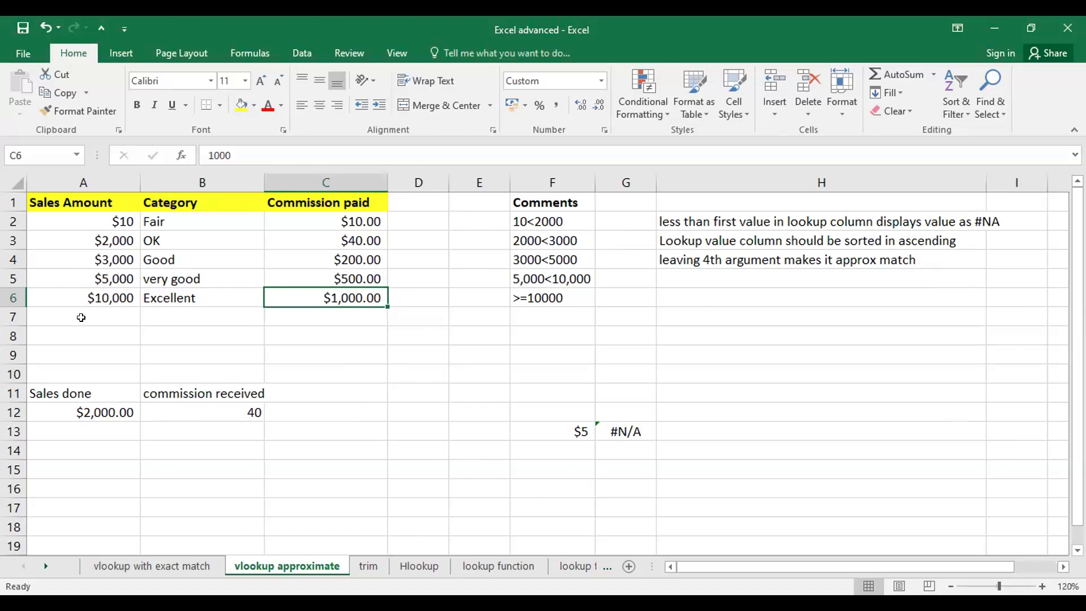
click(95, 254)
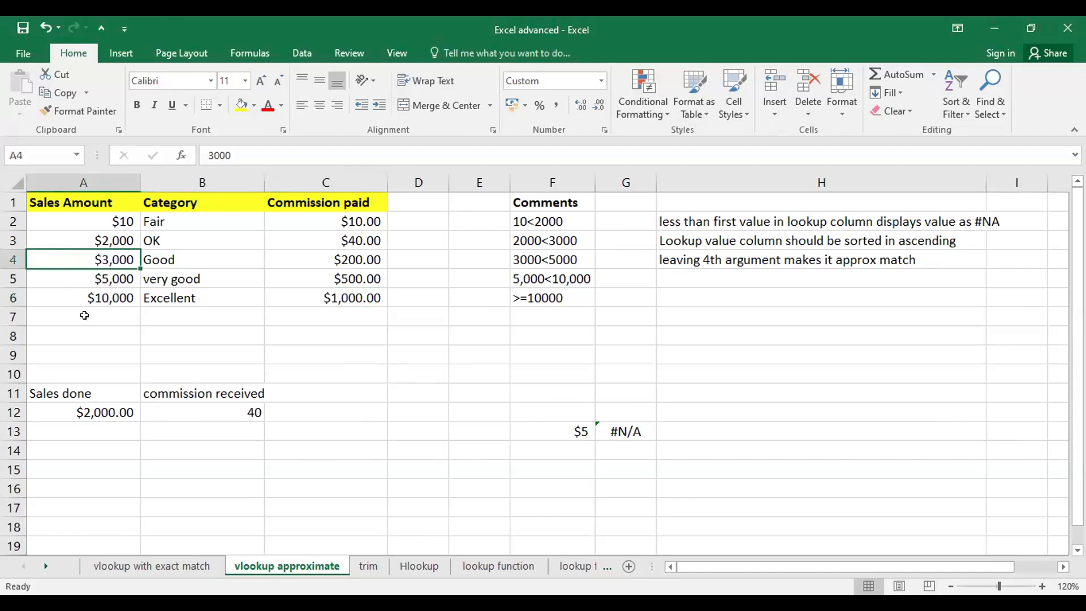
Step: Copy the $5,000 sales amount from A5 into A14 as the lookup value
click(90, 241)
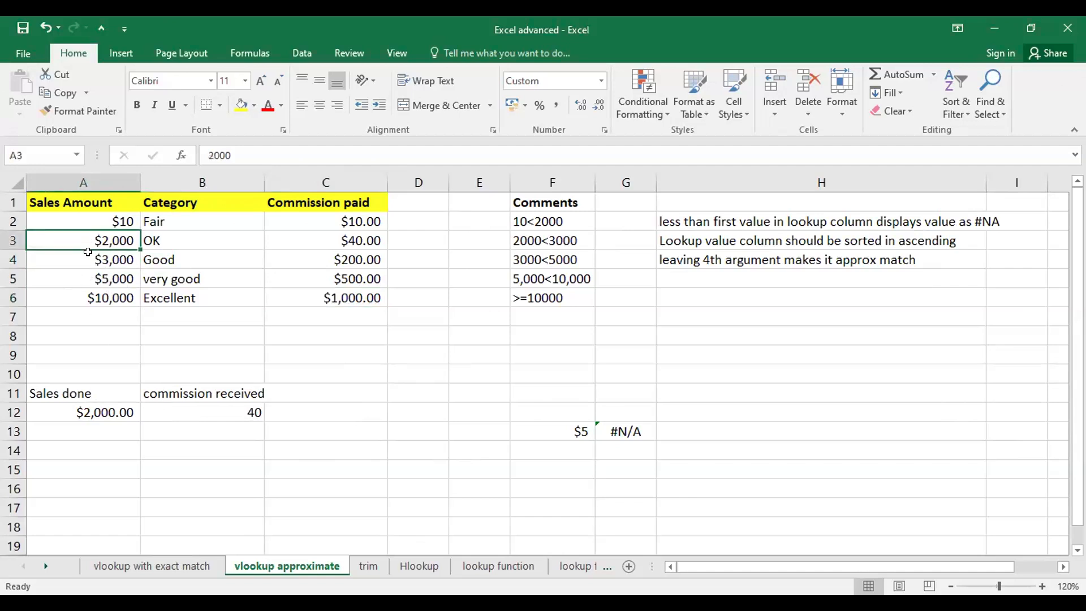
key(ctrl+c)
click(121, 448)
click(113, 259)
click(120, 280)
key(ctrl+c)
click(111, 443)
key(ctrl+v)
Step: Enter the approximate-match formula =vlookup(A14,A1:C6,3,1) in B14 to return the commission
click(159, 450)
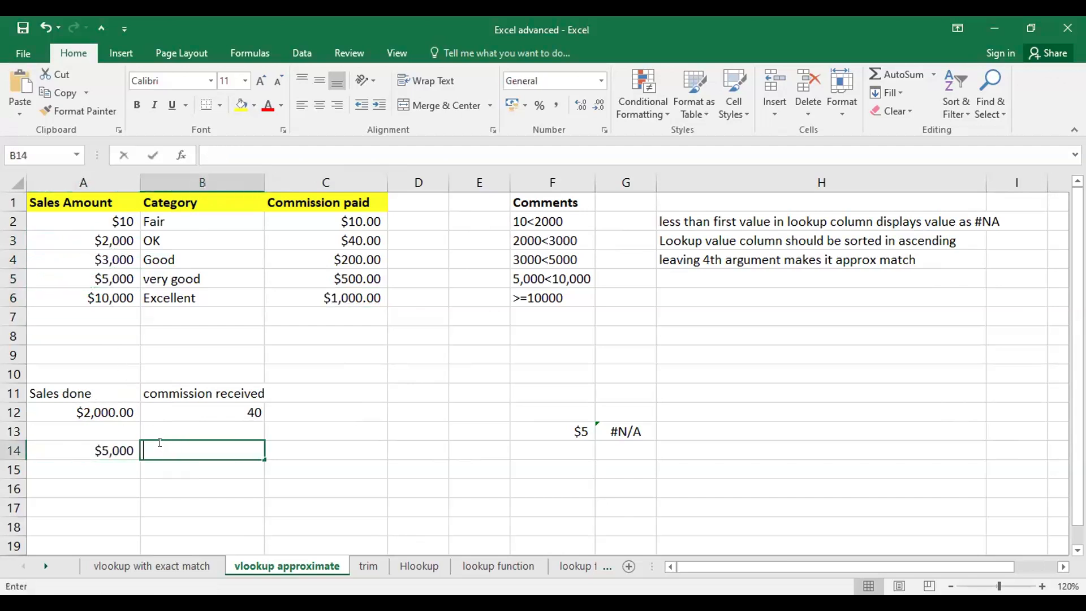
text(=vlookup)
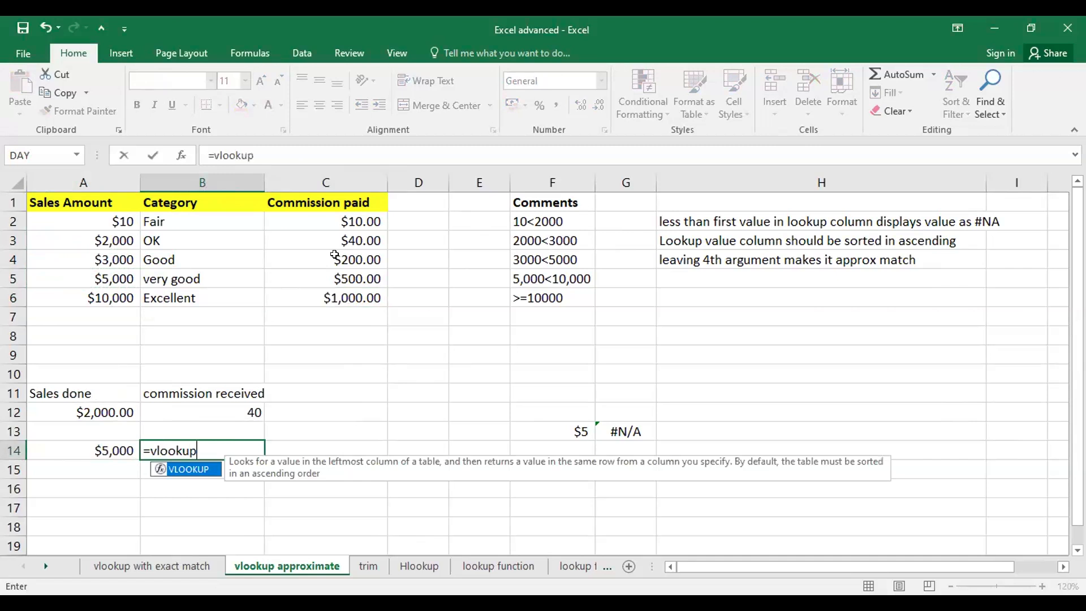
text(()
click(124, 447)
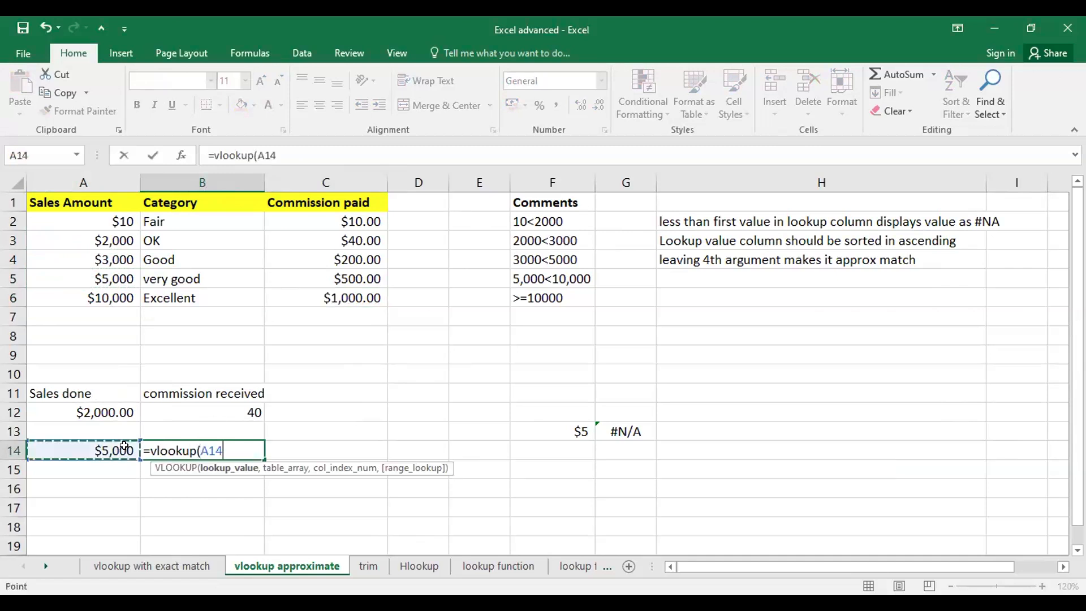
text(,)
click(108, 202)
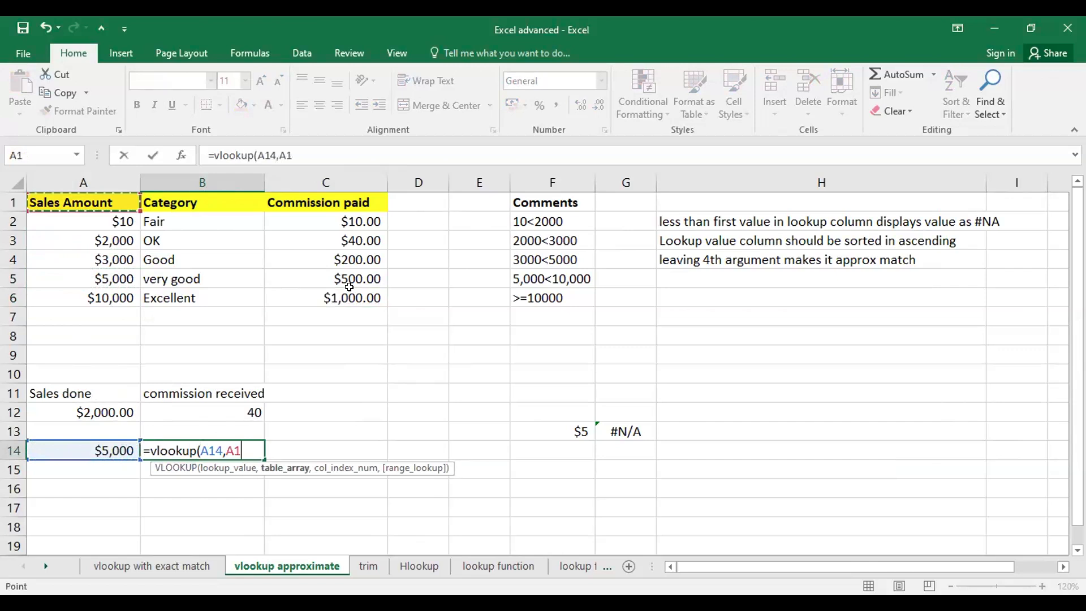
key(ctrl+shift+Right)
key(ctrl+shift+Down)
text(,)
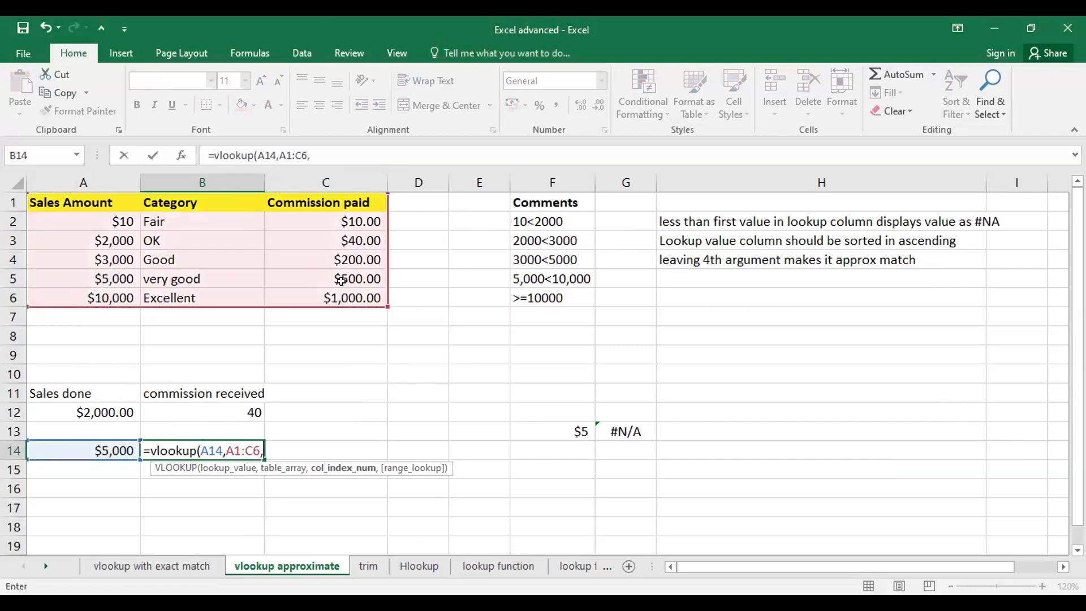
text(3)
text(,1)
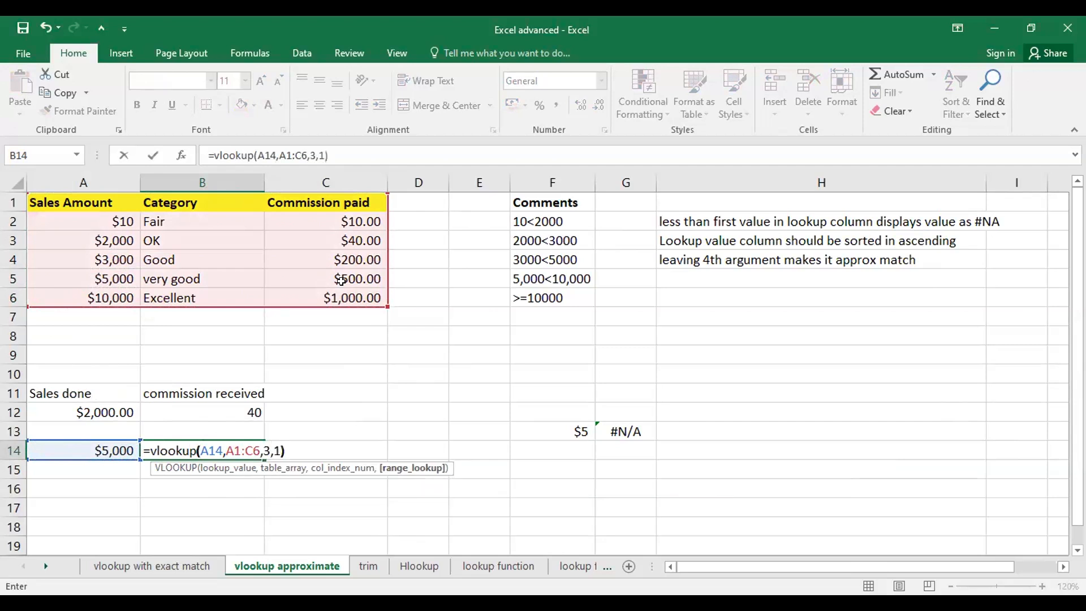
text())
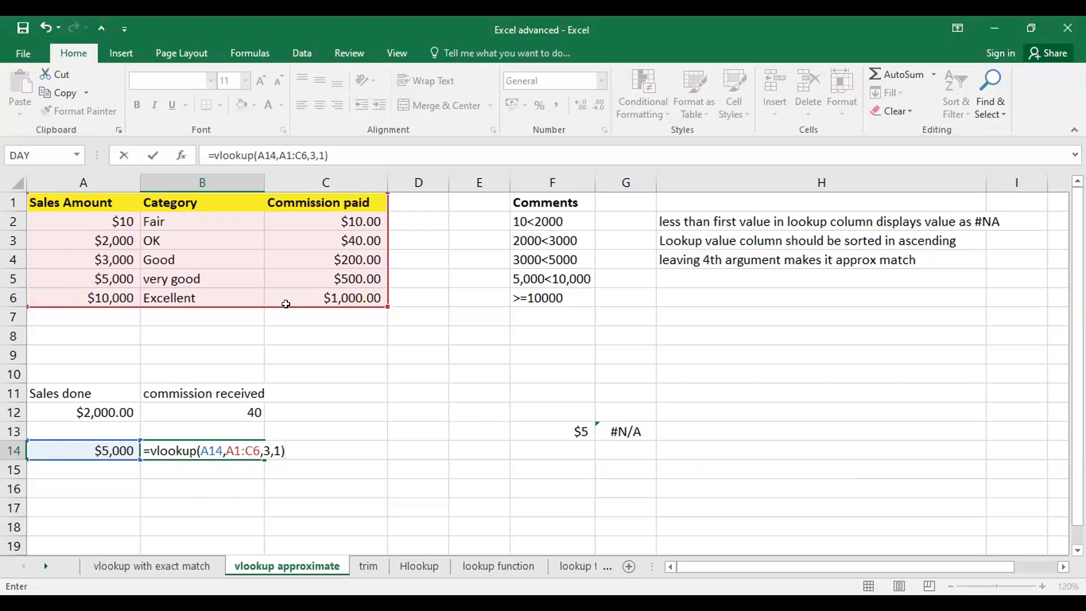
key(Return)
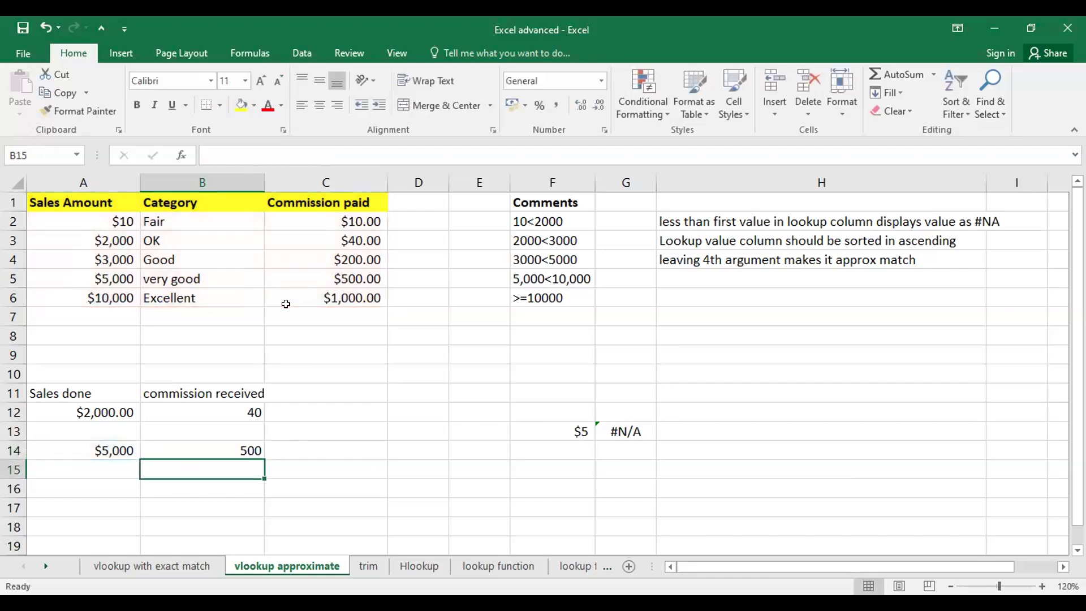
Step: Change the lookup sales amount in A14 to 3800 to test a value between two tiers
click(121, 448)
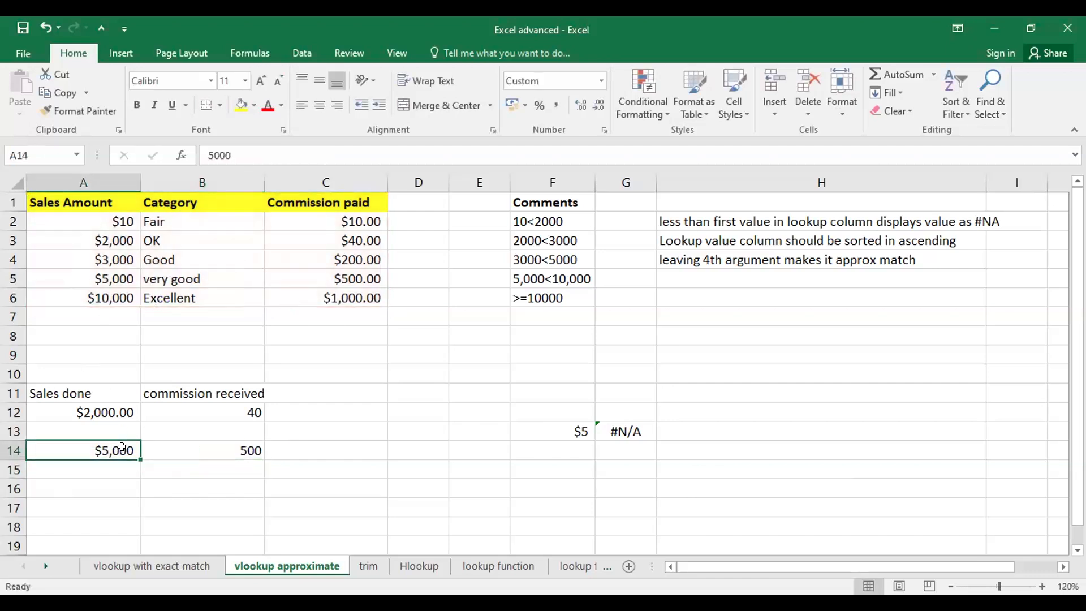
double_click(121, 448)
key(BackSpace)
key(BackSpace)
text(38)
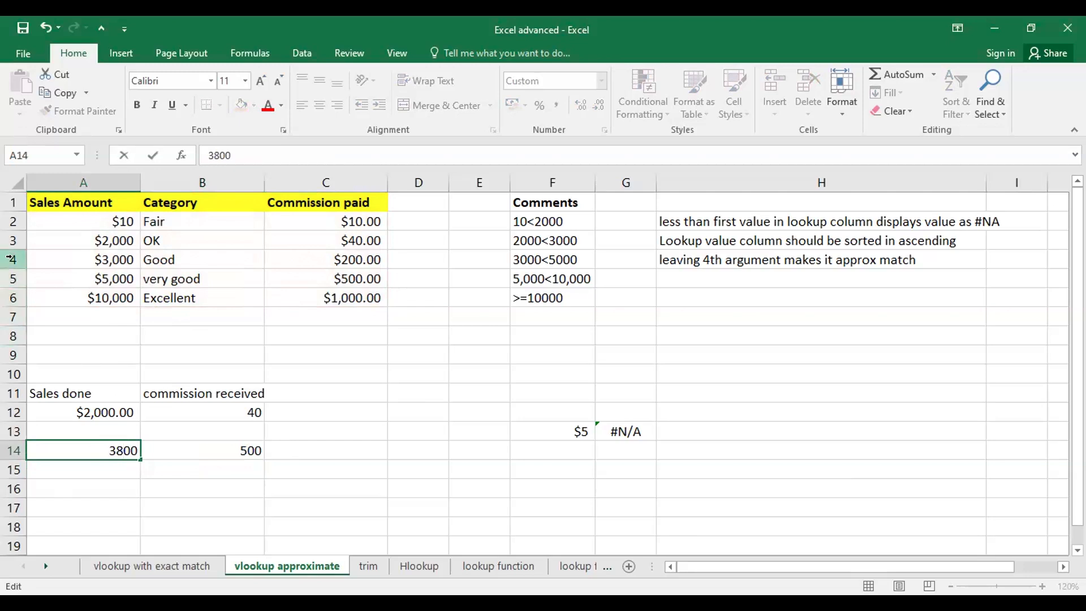
key(Return)
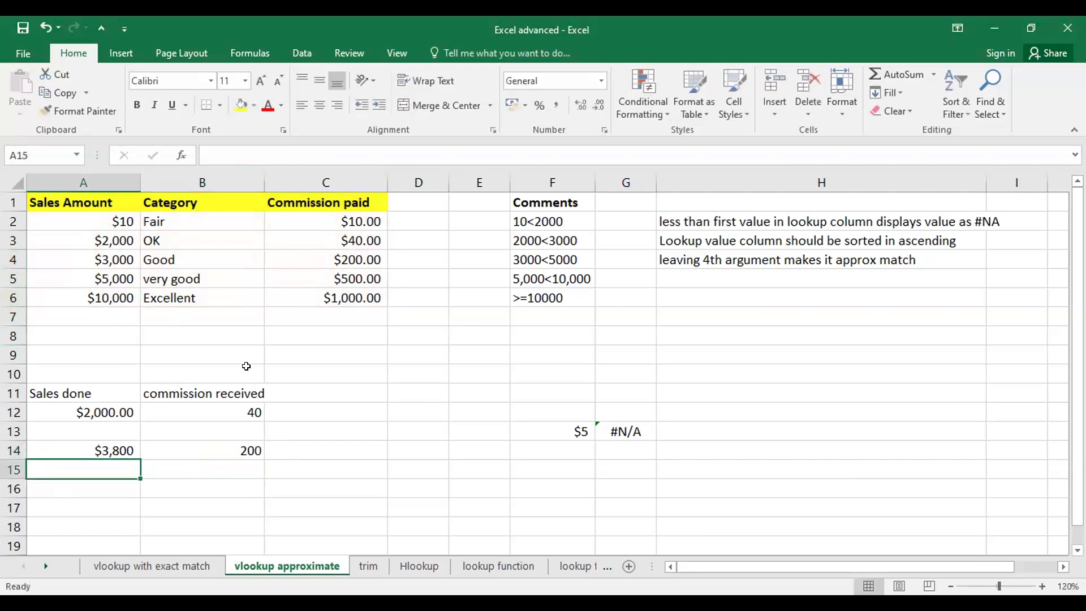
Step: Change the lookup sales amount in A14 to 2200
click(124, 445)
double_click(124, 444)
key(BackSpace)
key(BackSpace)
key(BackSpace)
text(2200)
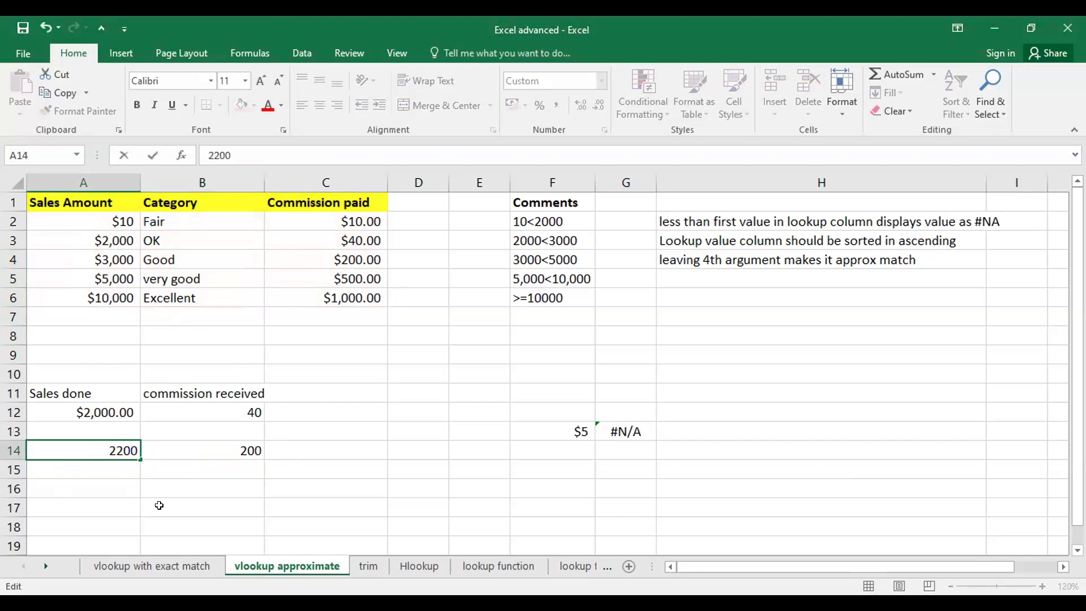
key(Return)
Step: Change the lookup sales amount in A14 to 5 to test a value below the lowest tier
click(113, 447)
double_click(112, 447)
key(End)
key(BackSpace)
key(BackSpace)
key(BackSpace)
key(BackSpace)
text(5)
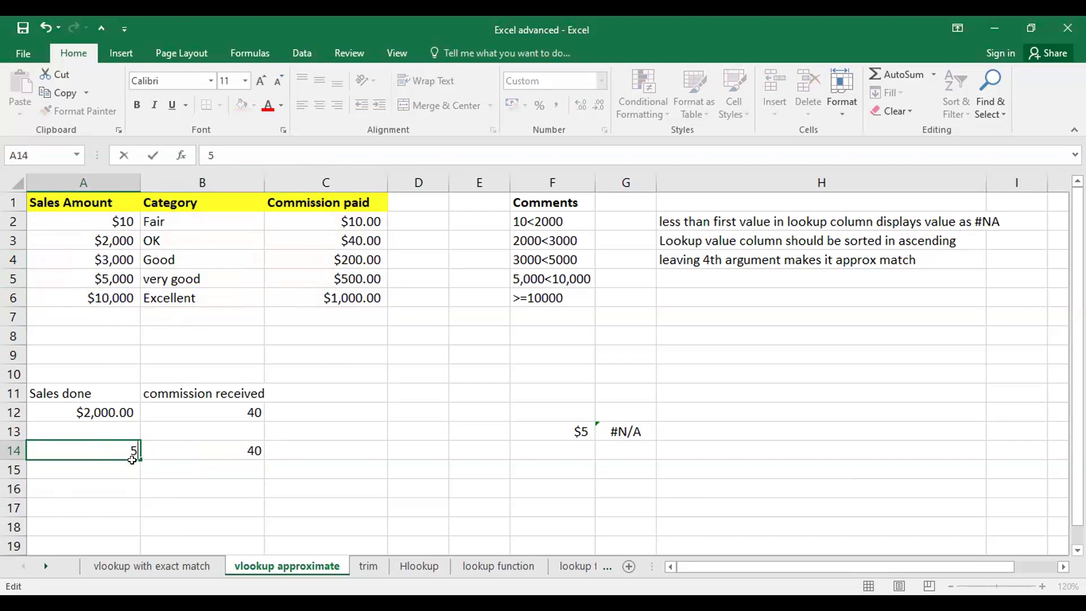
key(Return)
Step: Set the lookup sales amount in A14 to 12000, above the highest tier in A6
click(68, 295)
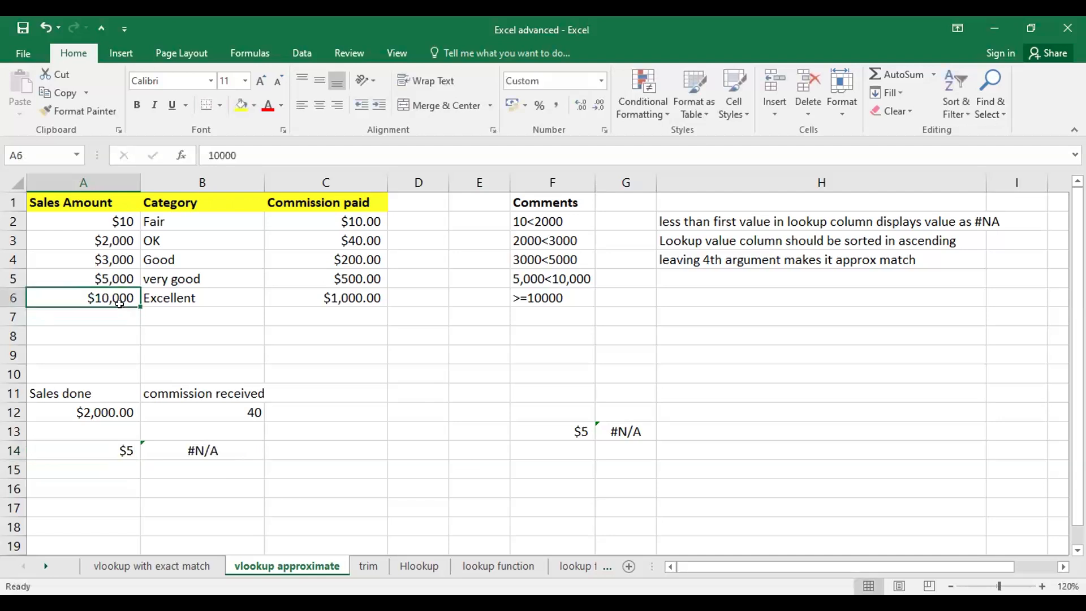
double_click(124, 453)
key(BackSpace)
text(12000)
key(Return)
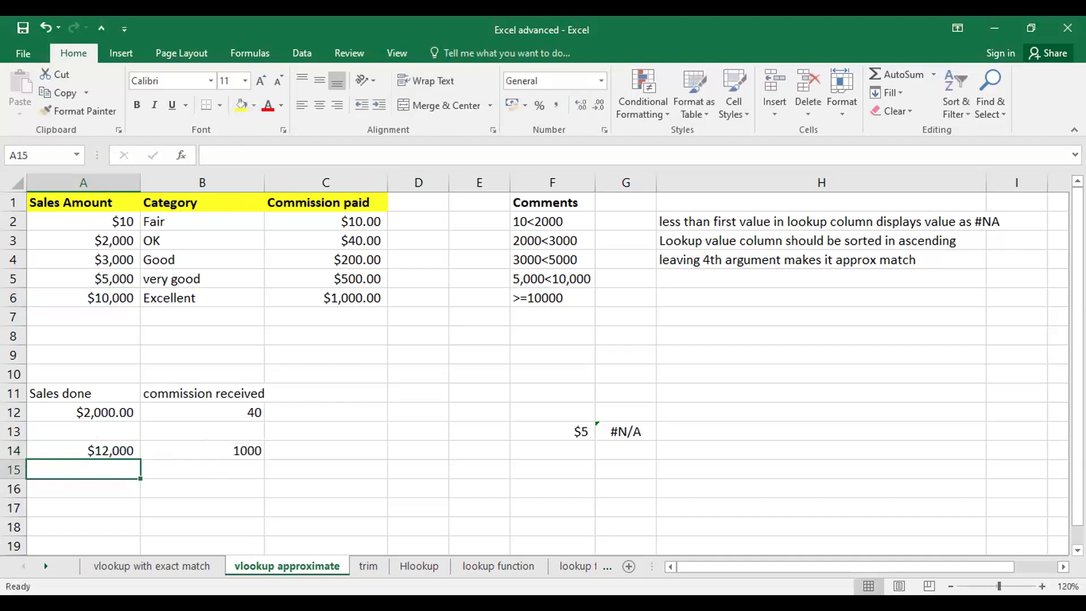
Step: Check the top-tier commission in C6 and the sort order of the sales amounts in A2:A6
click(323, 292)
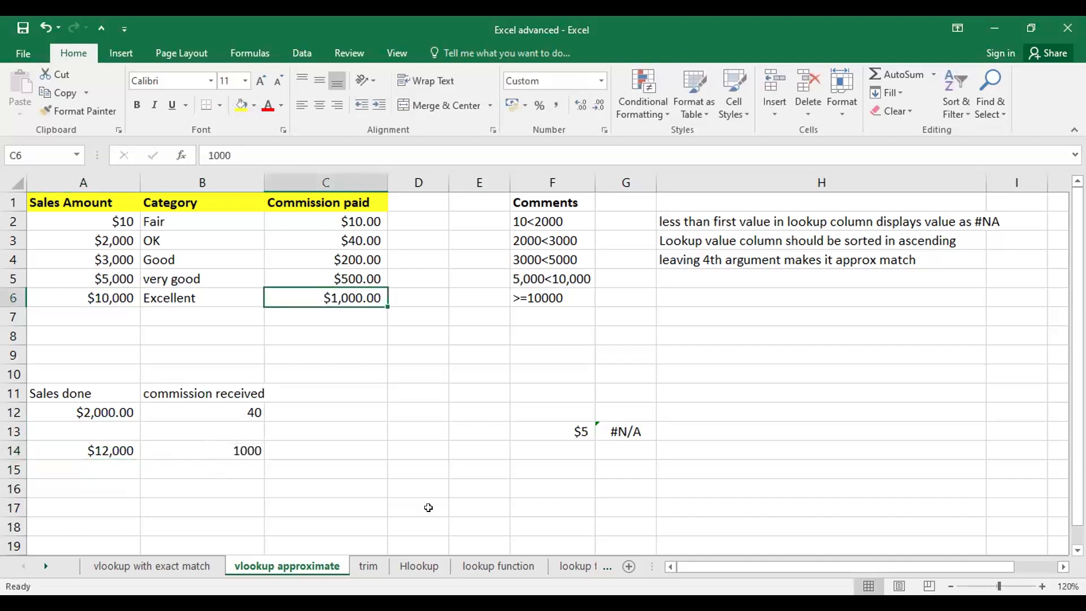
drag(72, 218, 122, 308)
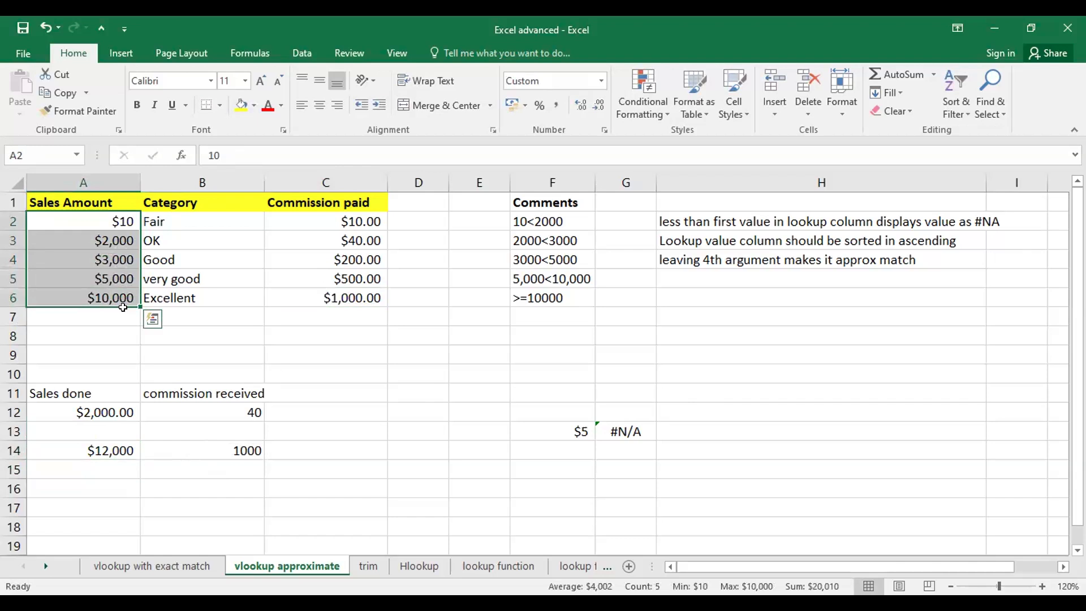
Step: Remove the fourth argument from the commission lookup in B14, leaving =VLOOKUP(A14,A1:C6,3)
click(843, 236)
drag(79, 215, 129, 305)
click(285, 451)
double_click(285, 451)
key(Right)
key(BackSpace)
key(BackSpace)
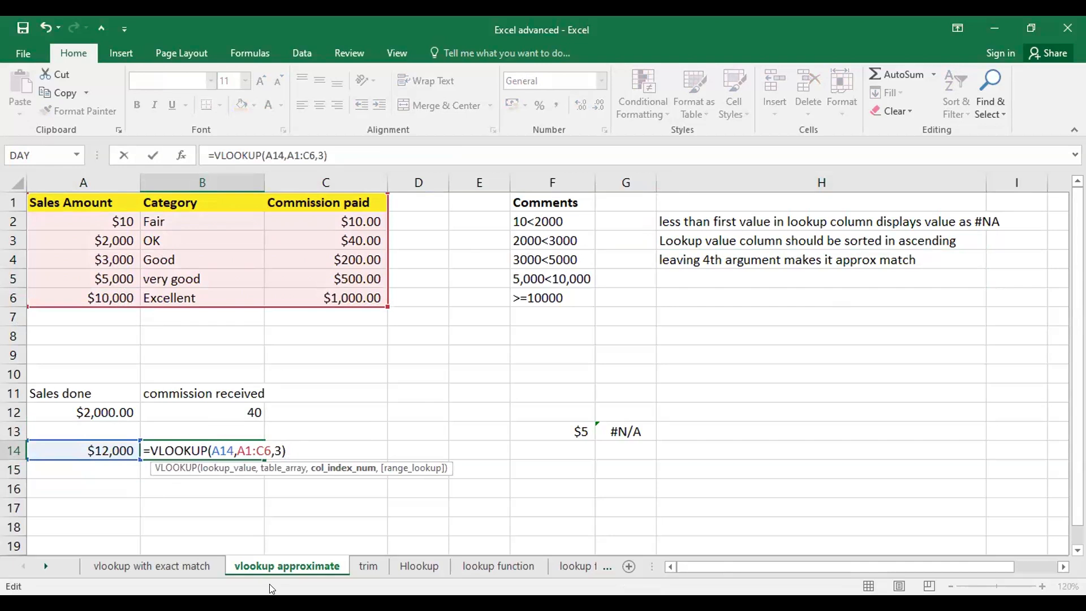
key(Return)
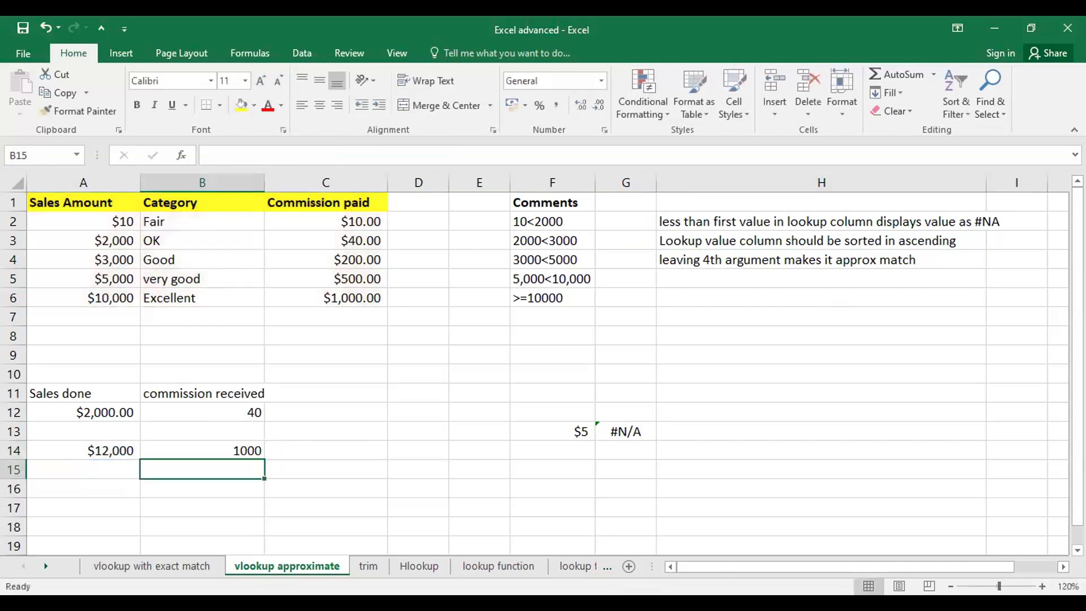
Step: Examine the three-argument VLOOKUP in B14 alongside the lookup amount in A14, the commission in C6 and the fourth-argument note in H4
click(119, 447)
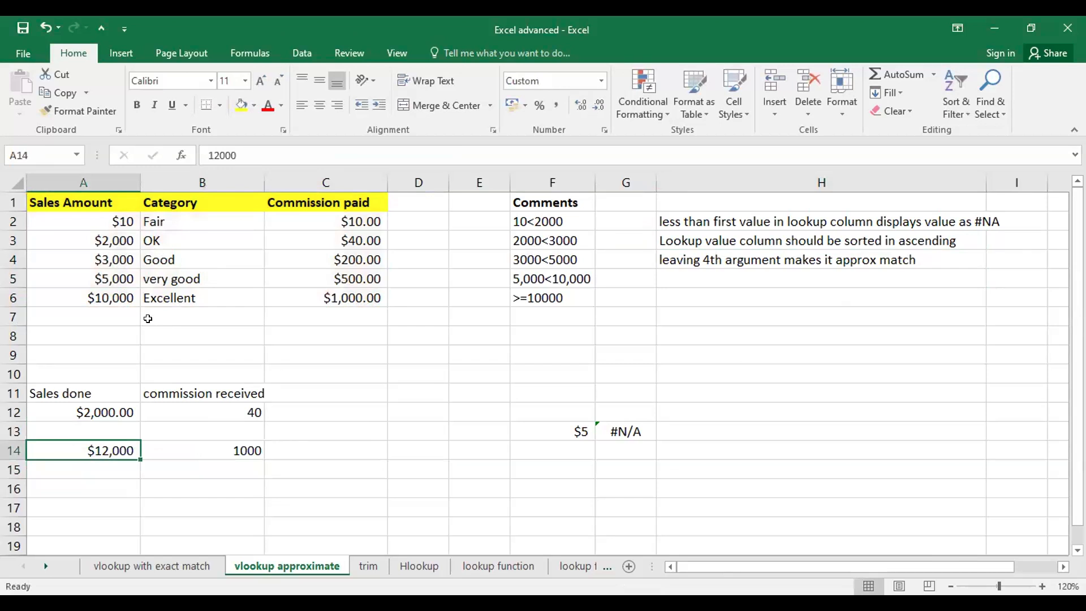
click(316, 292)
double_click(237, 447)
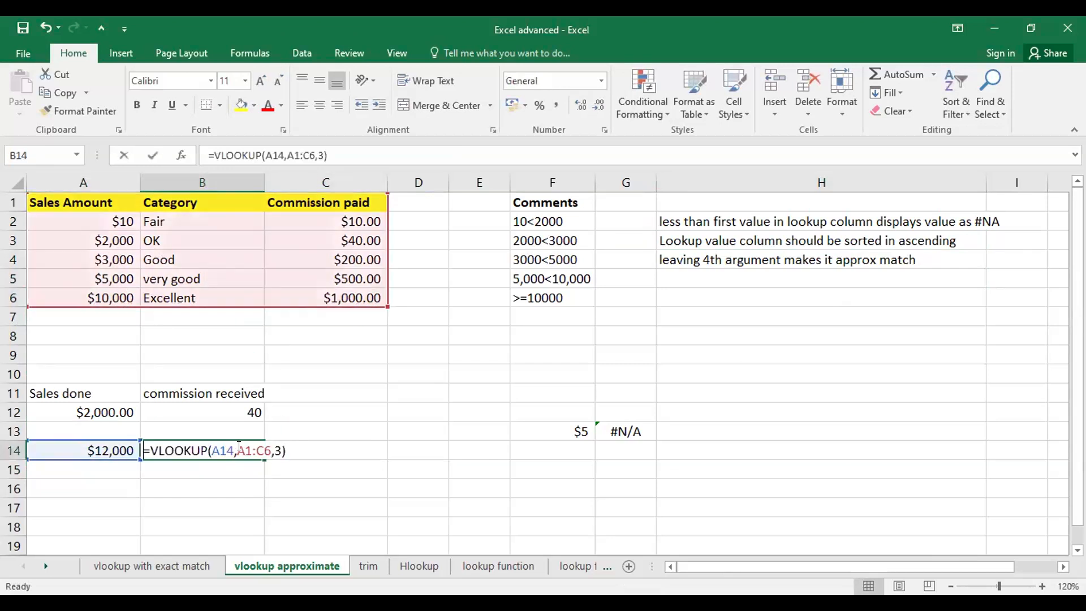
click(275, 442)
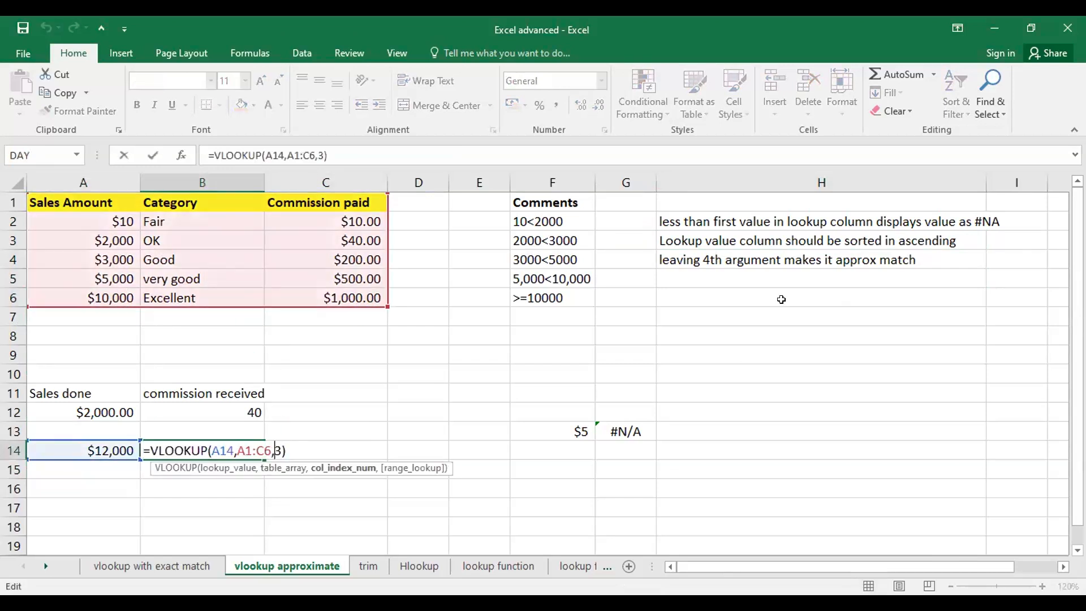
key(Return)
click(847, 259)
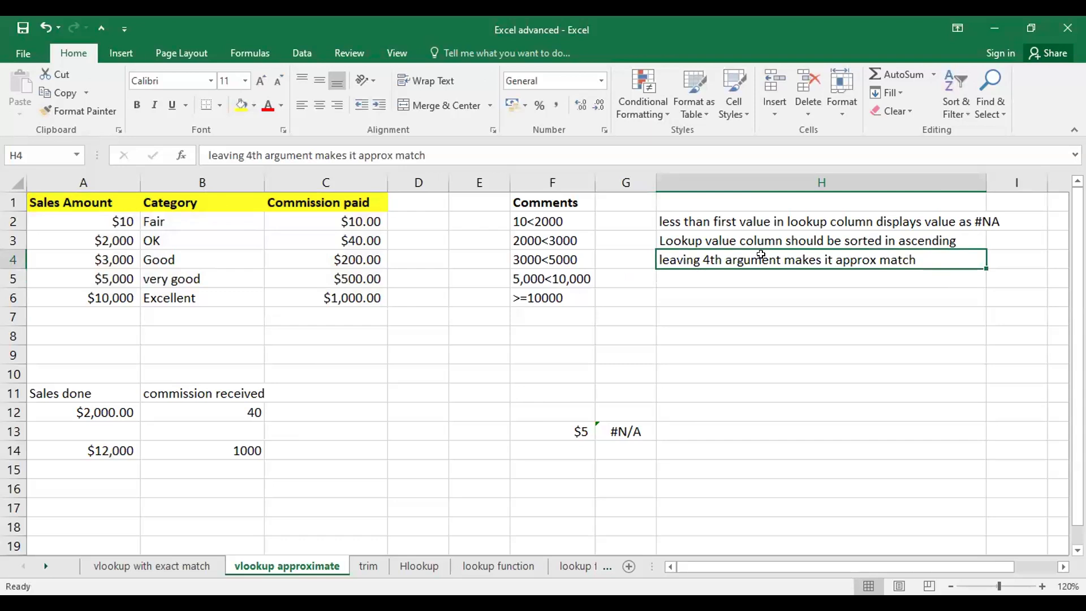
double_click(208, 445)
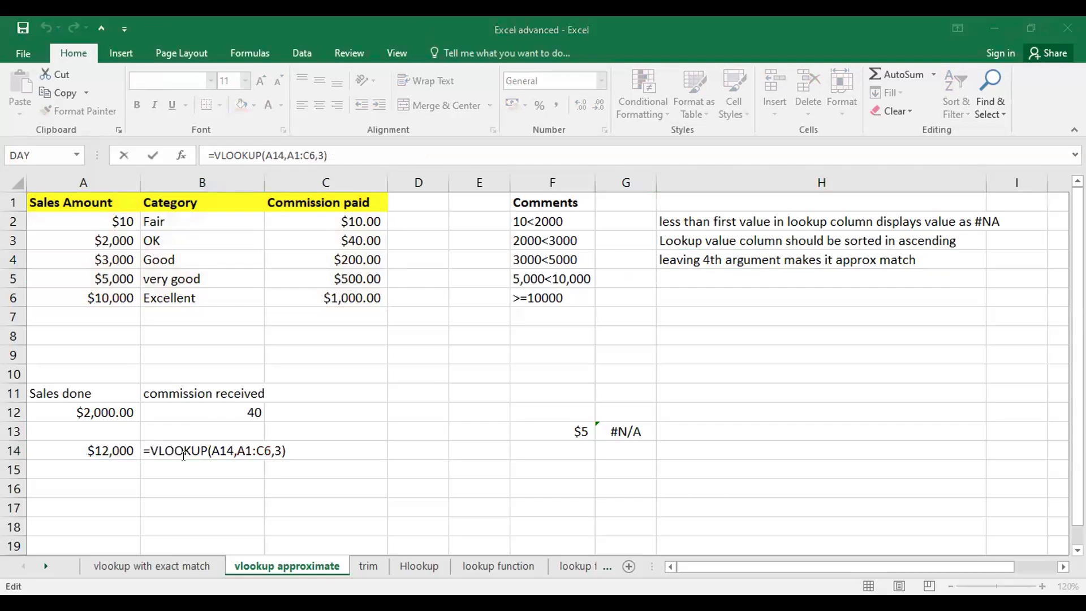
click(210, 452)
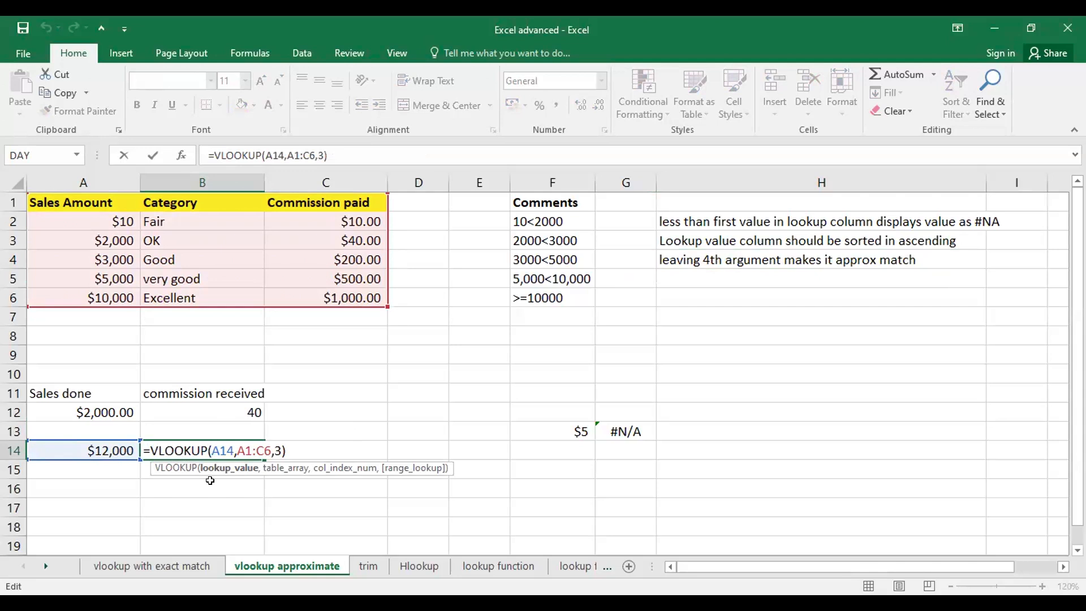
key(Return)
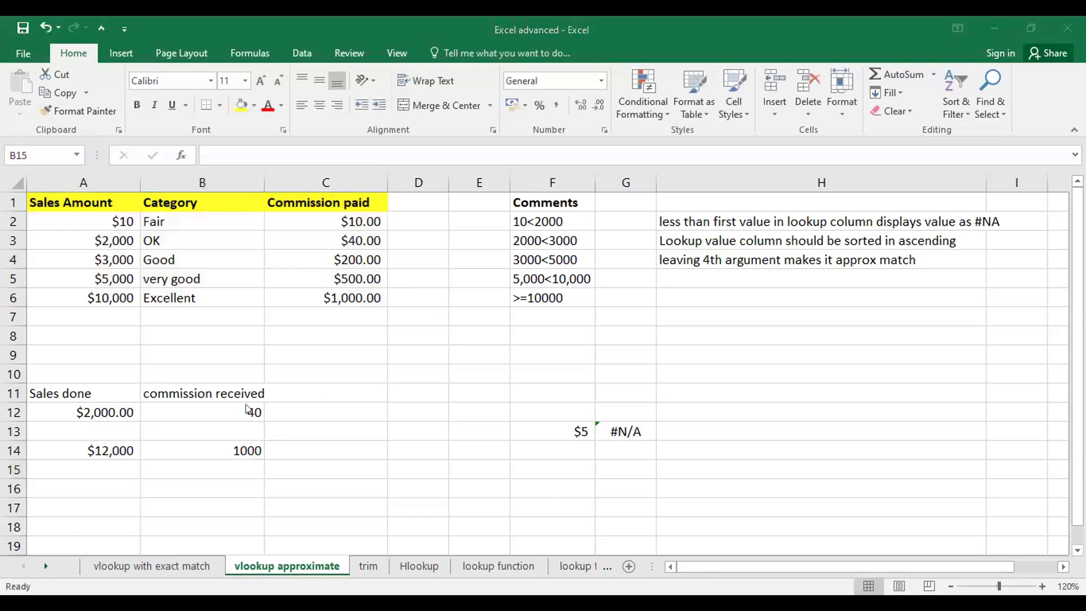
Step: Add 1 as the range_lookup argument in B14, making the formula =VLOOKUP(A14,A1:C6,3,1)
double_click(206, 447)
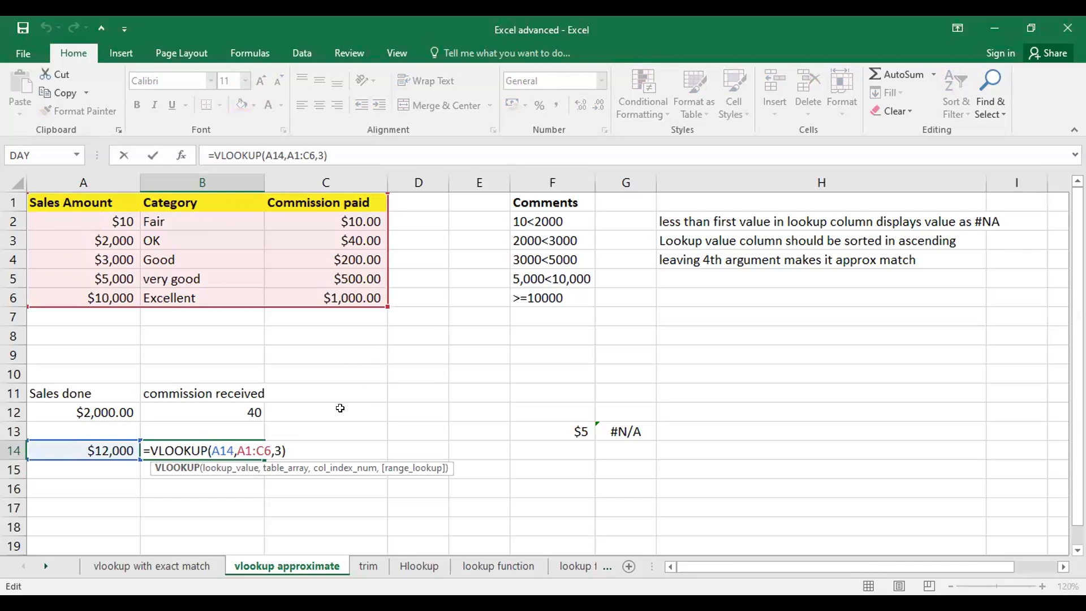
click(276, 451)
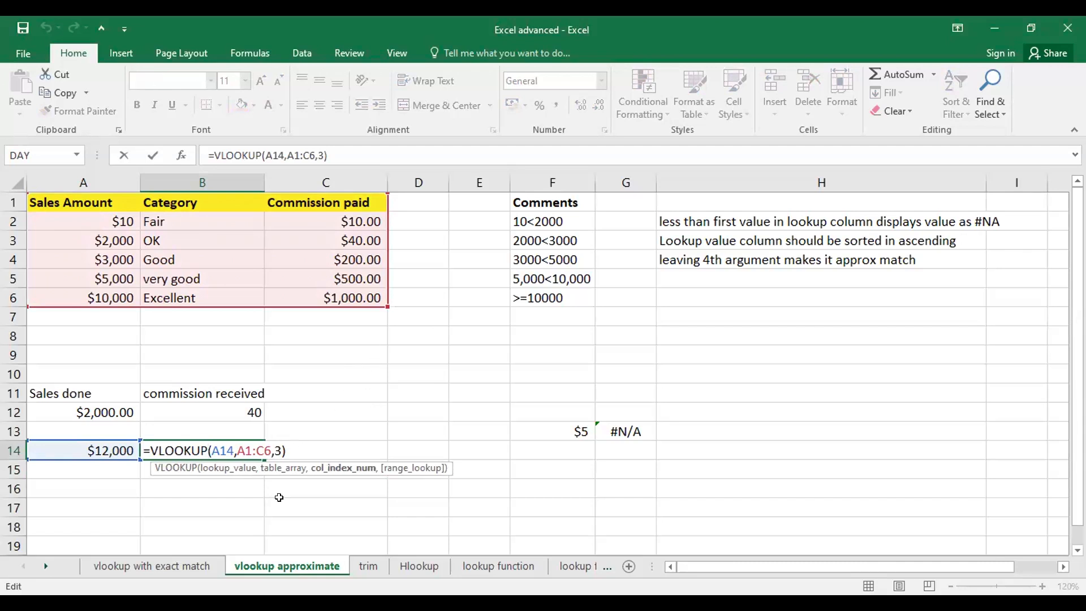
text(,1)
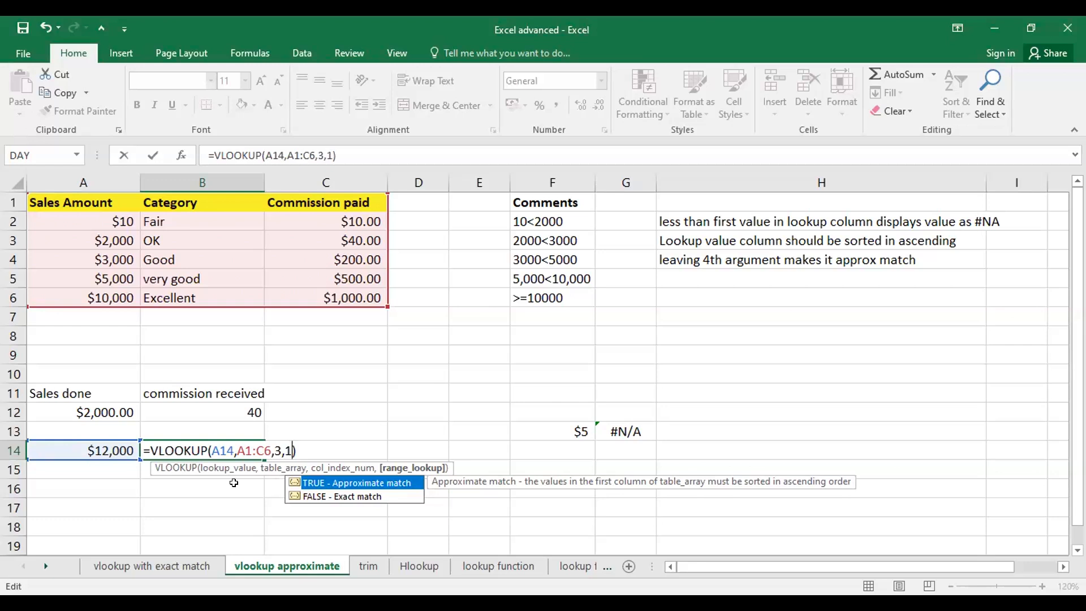
key(BackSpace)
text(1)
key(Return)
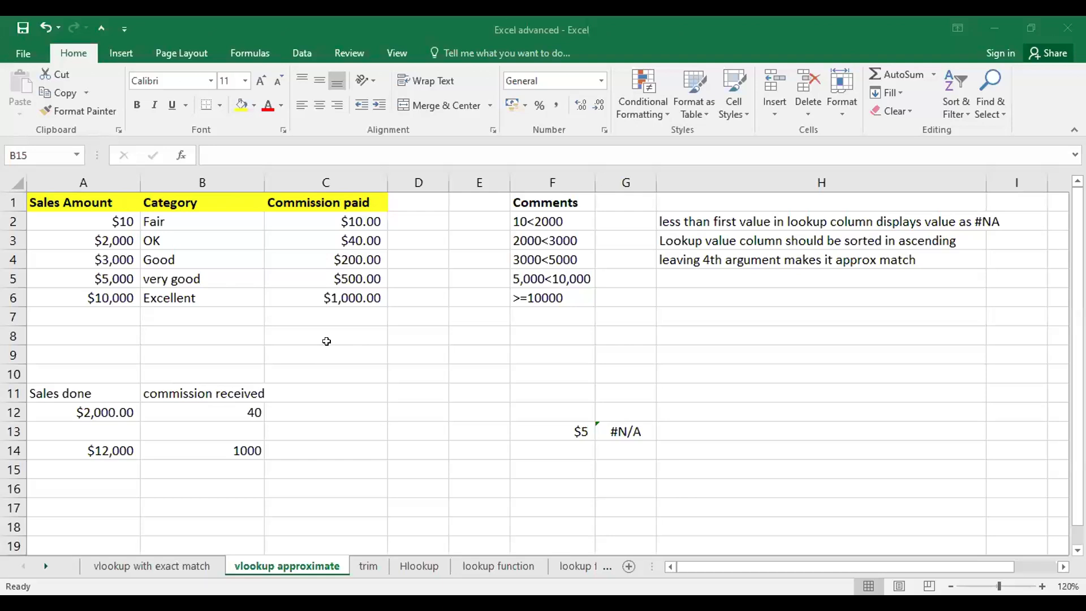
Step: Check the lookup value and column index arguments of the four-argument VLOOKUP in B14
double_click(228, 450)
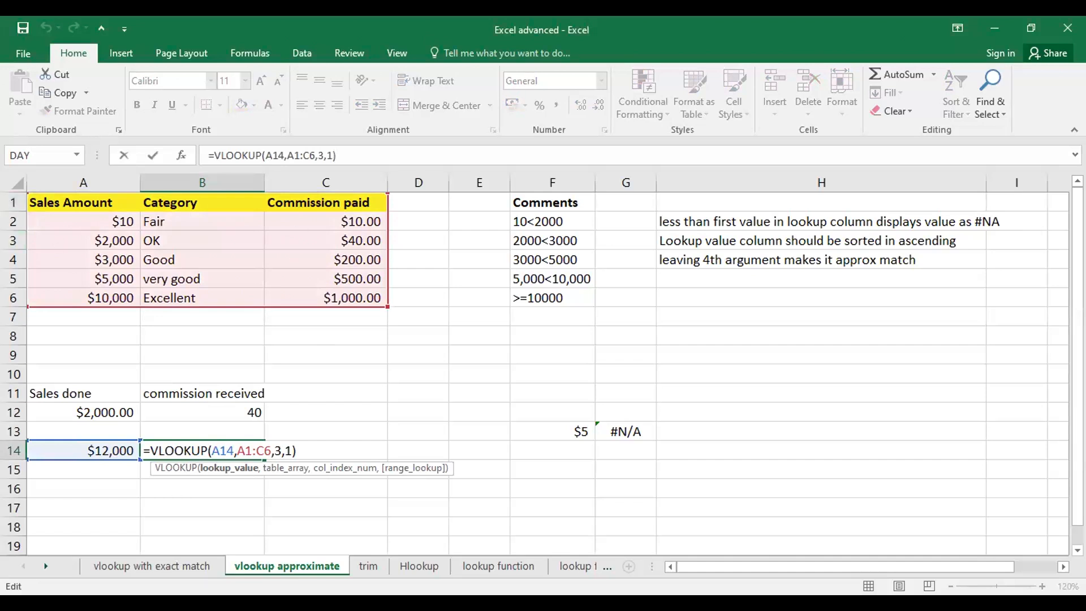
click(275, 450)
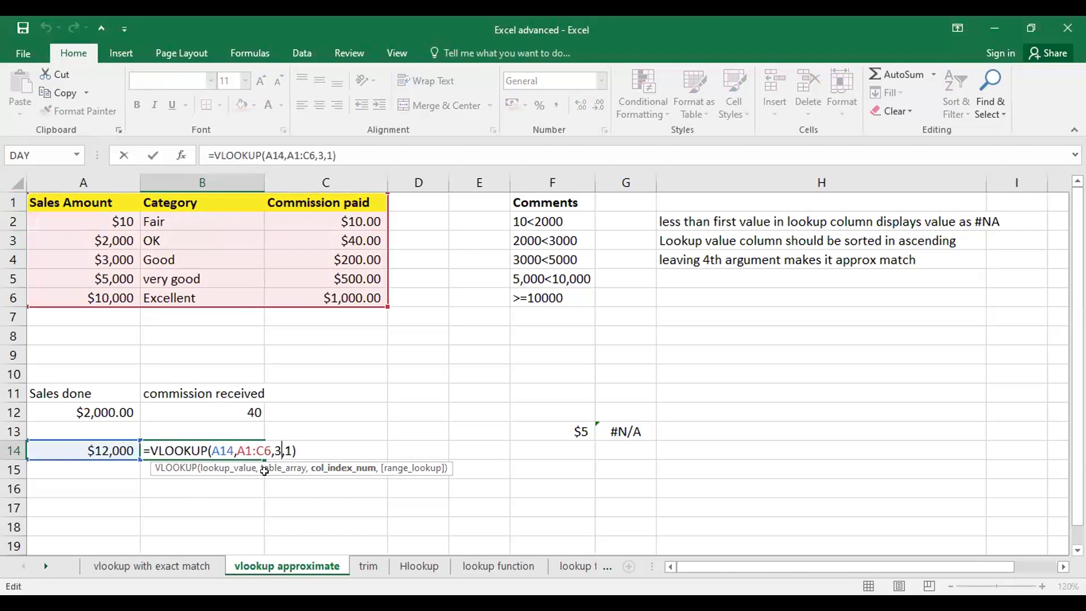
key(Return)
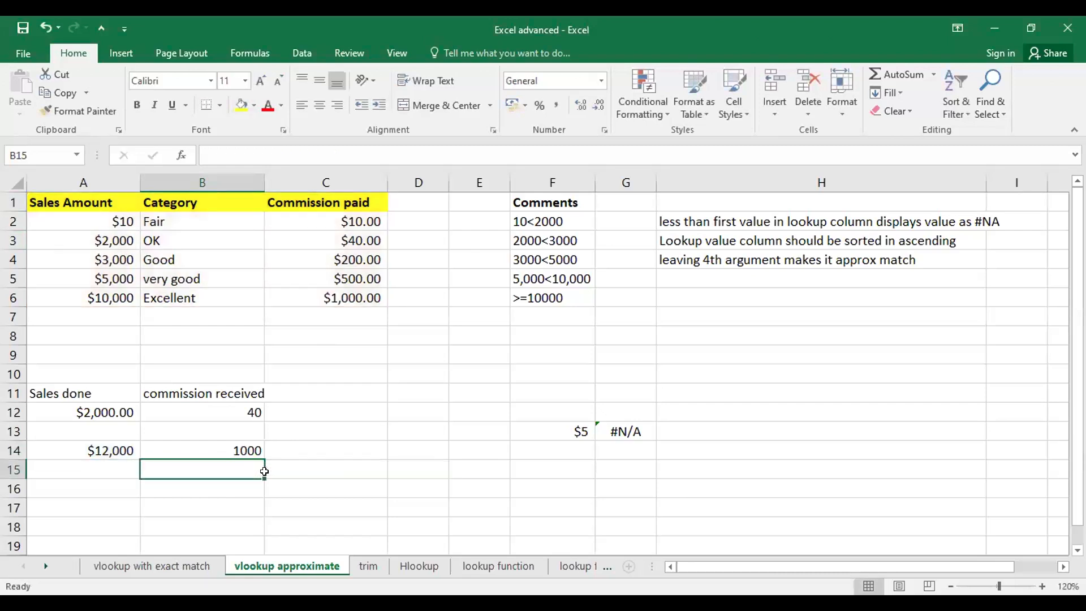
Step: Insert a new blank worksheet before the vlookup approximate sheet
click(317, 508)
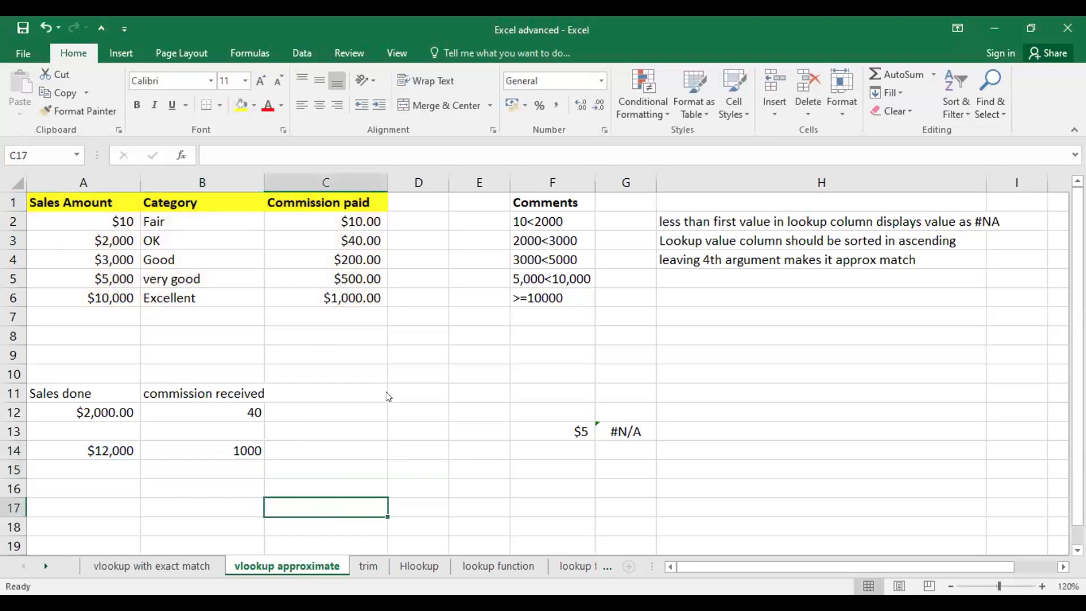
right_click(329, 566)
click(387, 375)
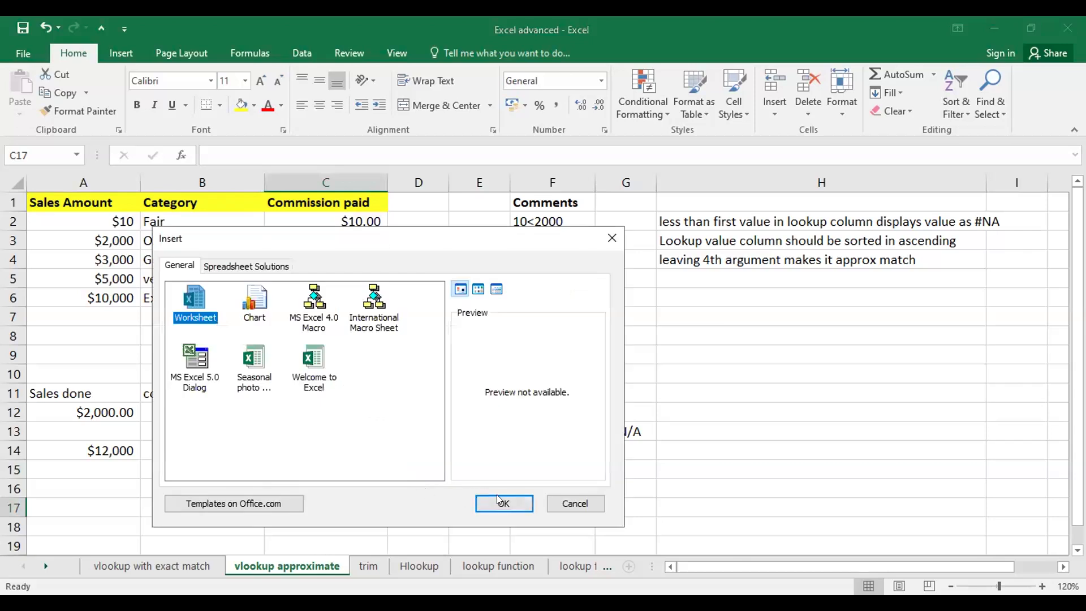
click(501, 503)
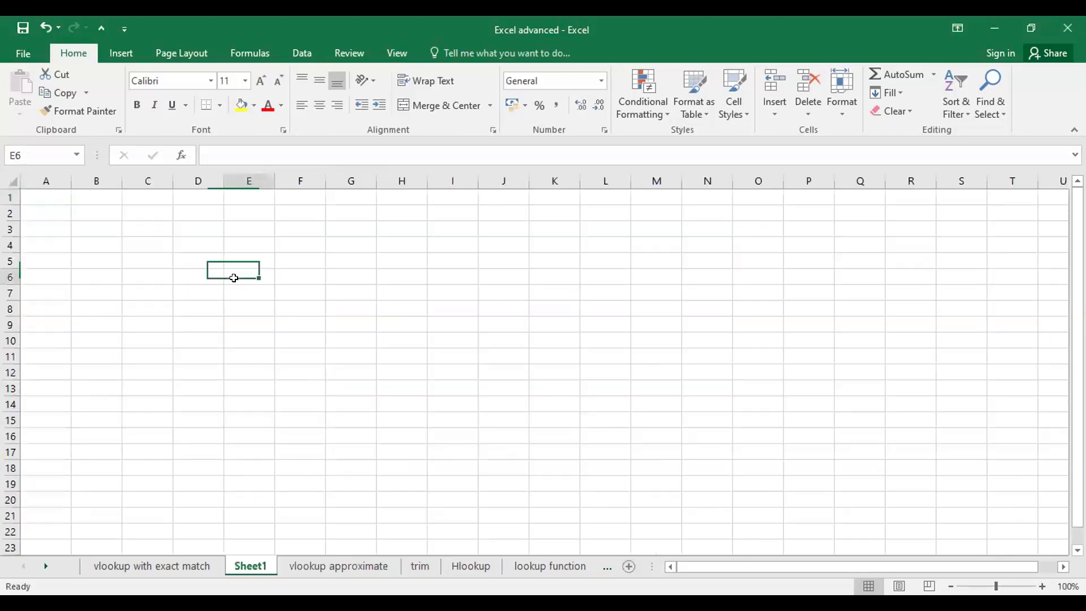
Step: Enter 10 in D3 and 20 in D4 of the new sheet as the start of a number series
click(1042, 587)
click(234, 303)
click(209, 263)
click(211, 236)
text(10)
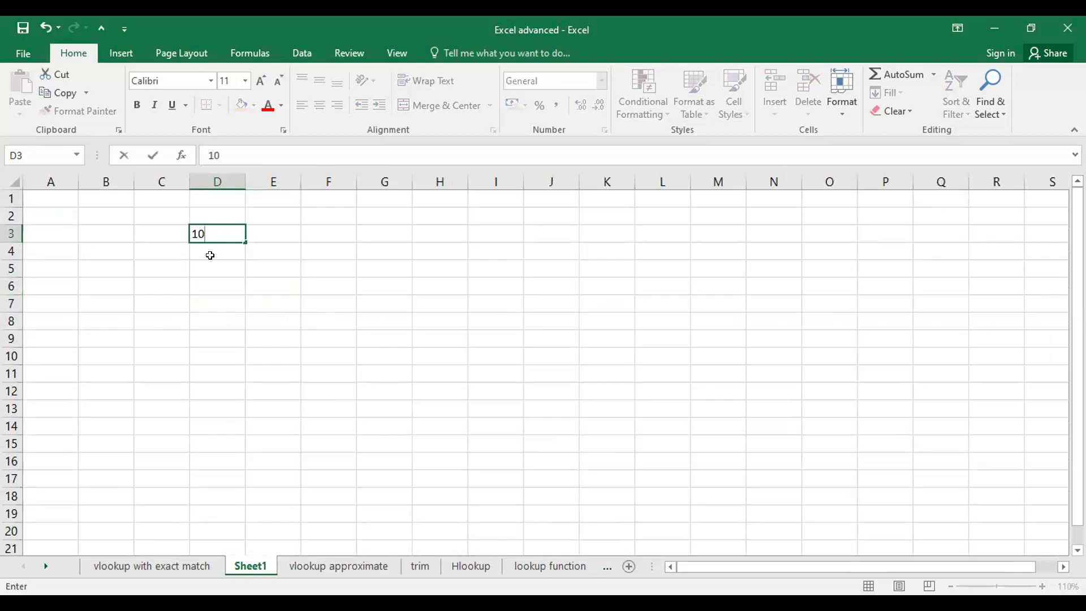
click(213, 250)
text(20)
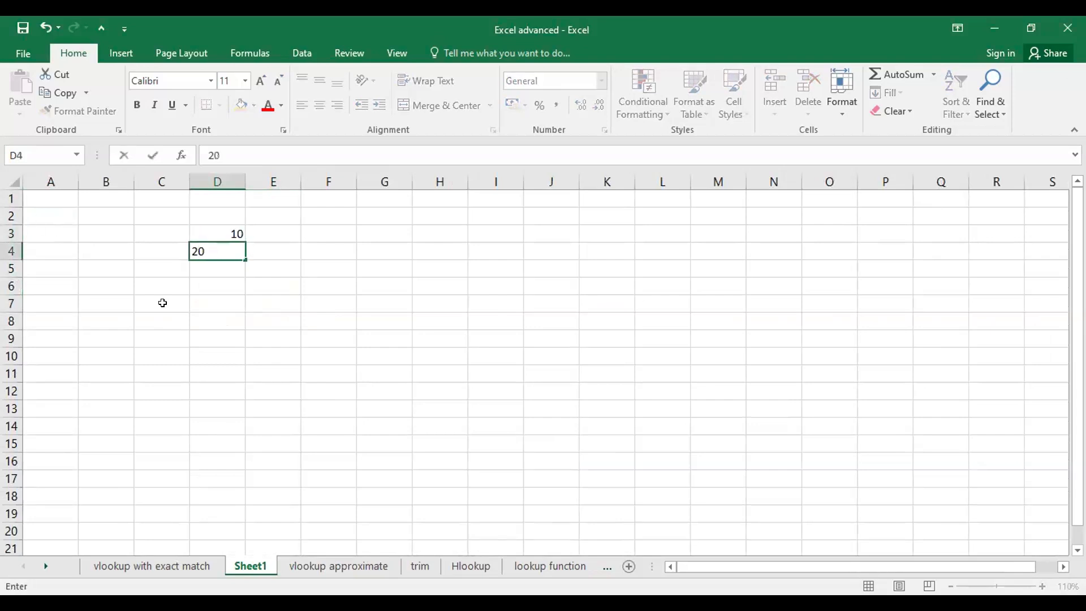
click(162, 303)
Step: Extend the series from D3:D4 down to D12 so the column runs up to 100
drag(220, 234, 239, 302)
click(258, 251)
click(237, 265)
drag(238, 397, 238, 398)
click(326, 319)
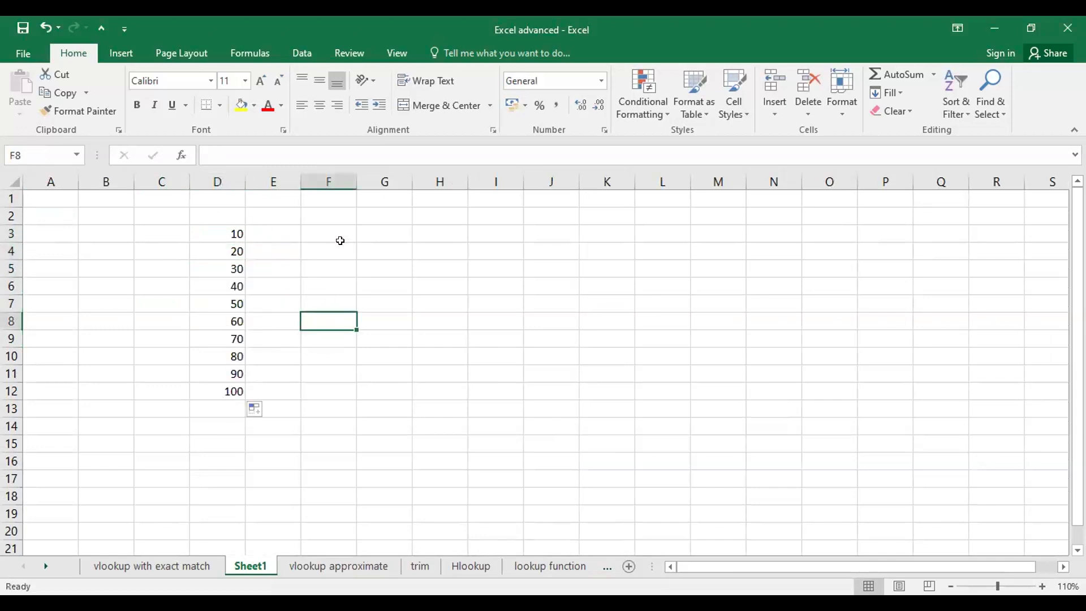
Step: Copy the value 40 from D6 into G6 as the lookup value
click(238, 285)
key(ctrl+c)
click(388, 268)
click(378, 283)
key(ctrl+v)
Step: Enter the exact-match formula =MATCH(G6,D3:D12,0) in H6 to find the position of the G6 value
click(444, 281)
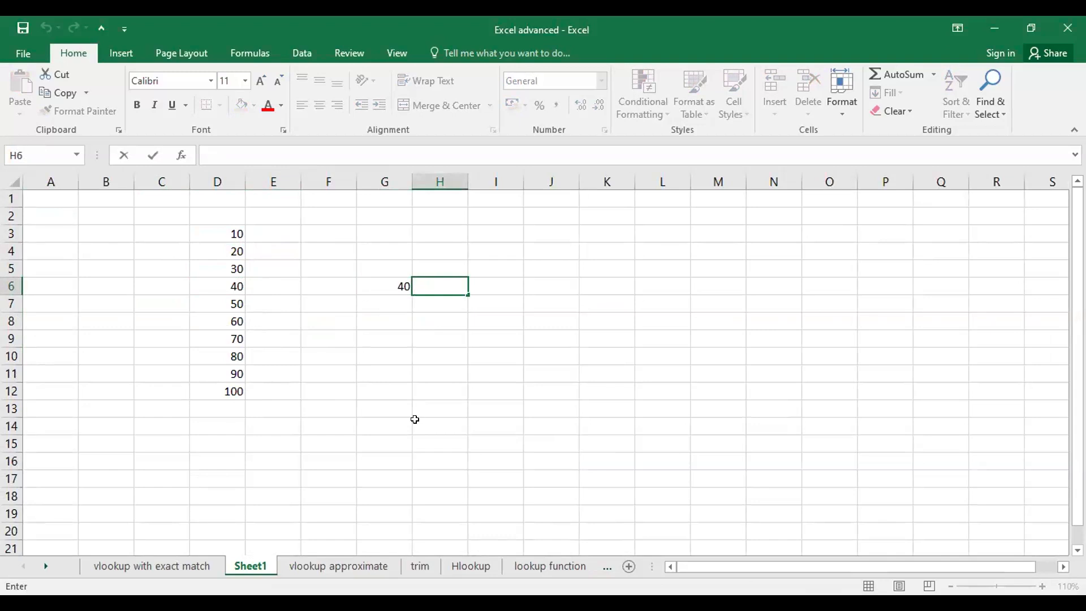
text(=)
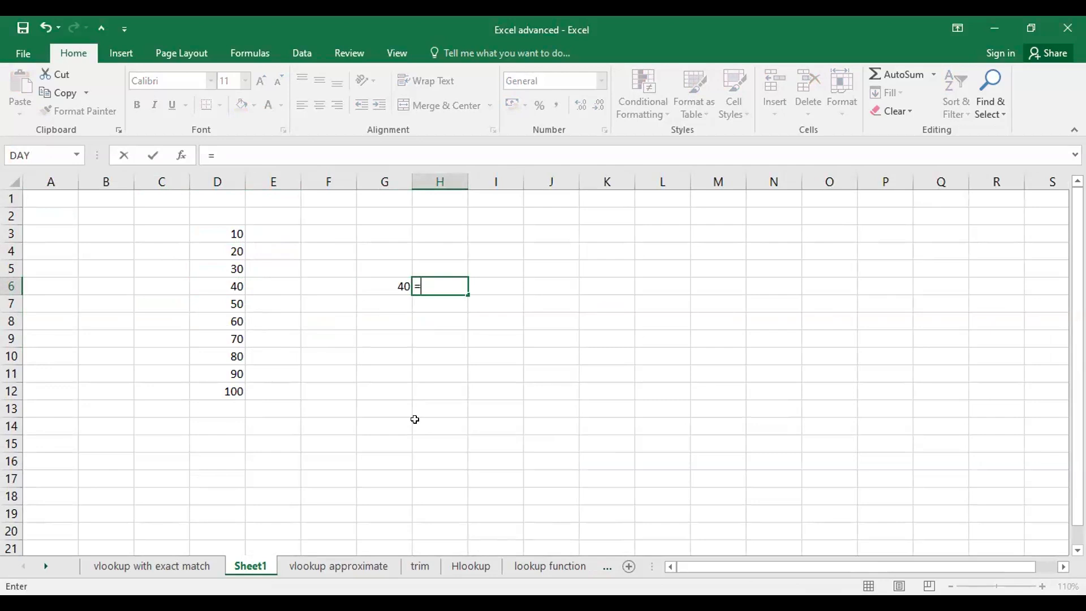
text(match()
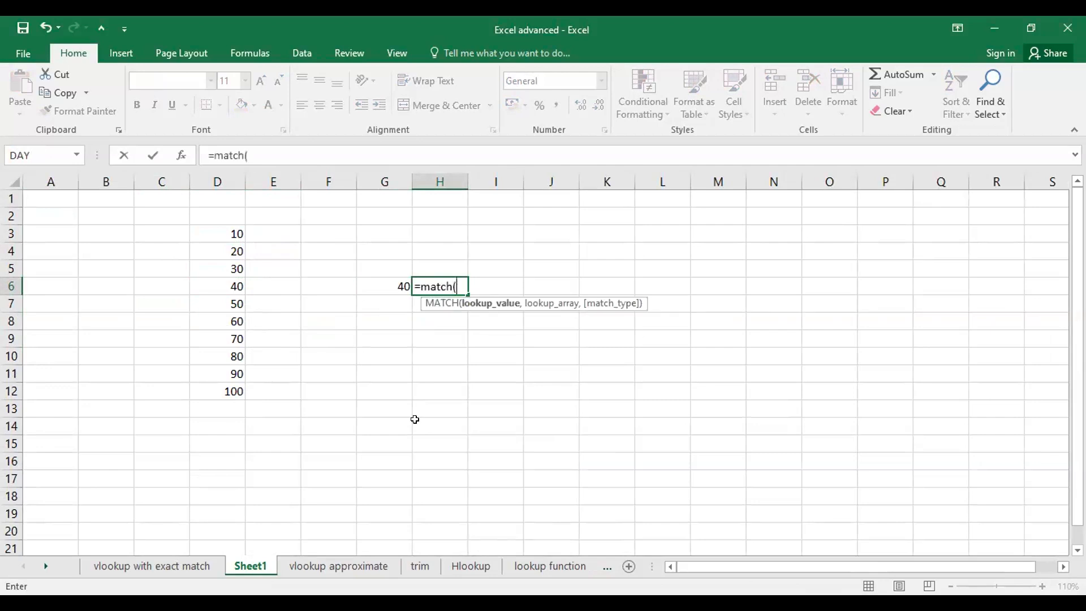
click(389, 288)
text(,)
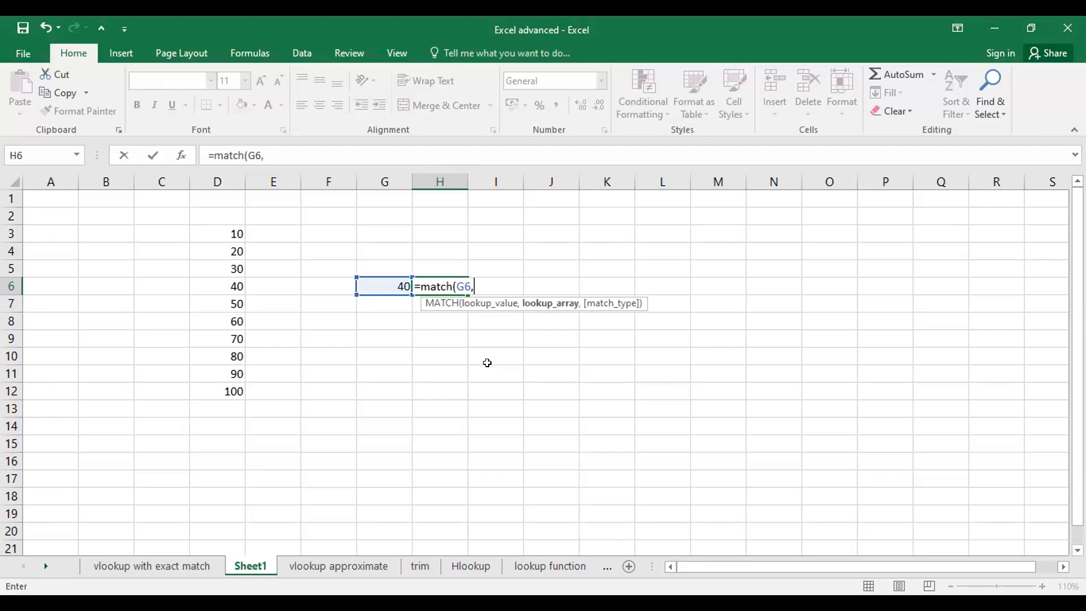
click(197, 229)
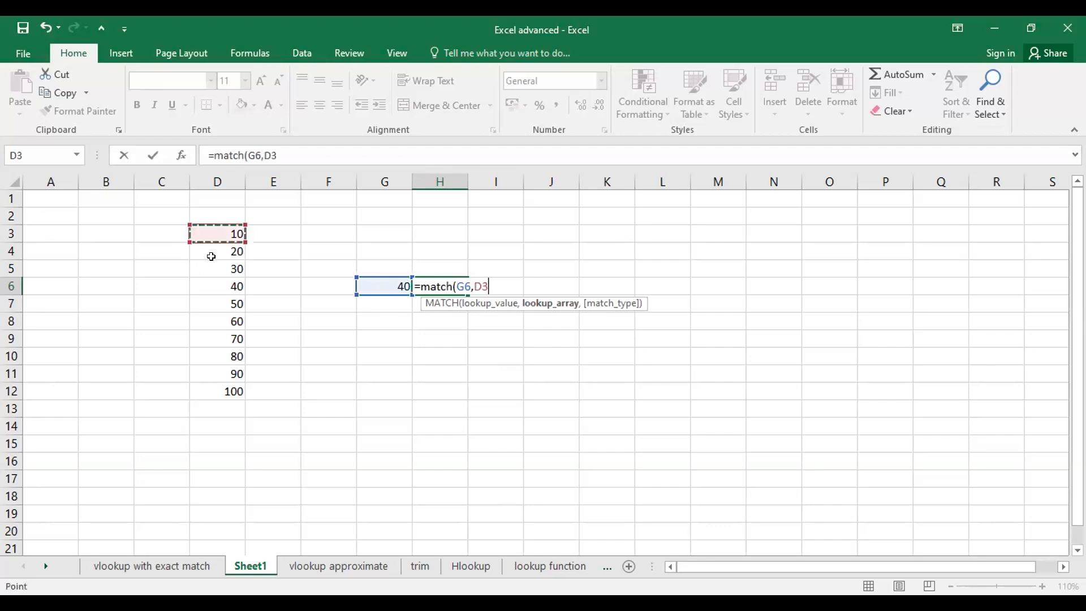
drag(234, 356, 236, 394)
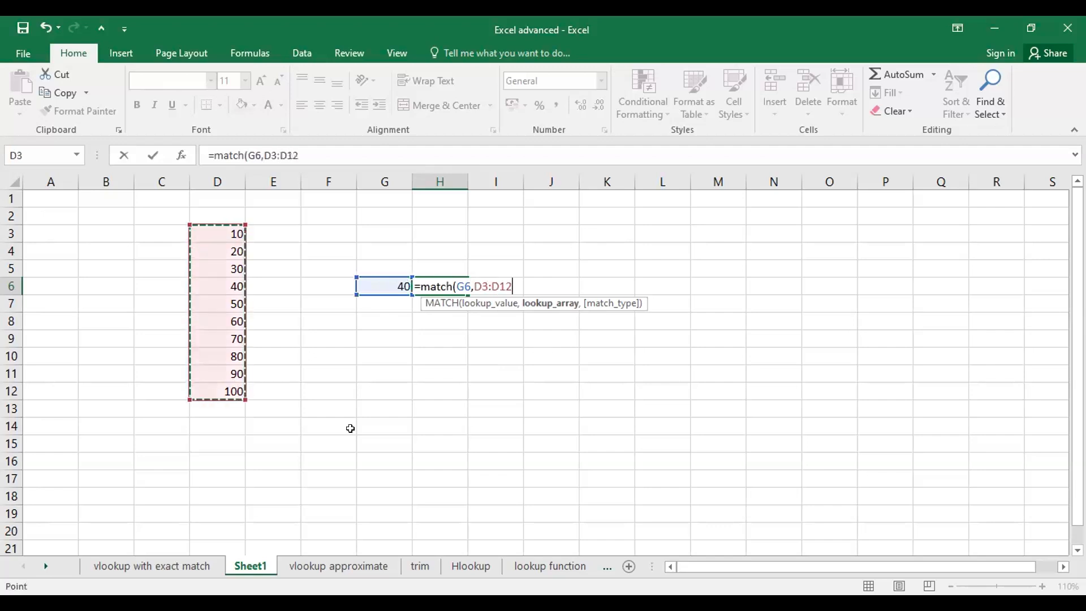
text(,)
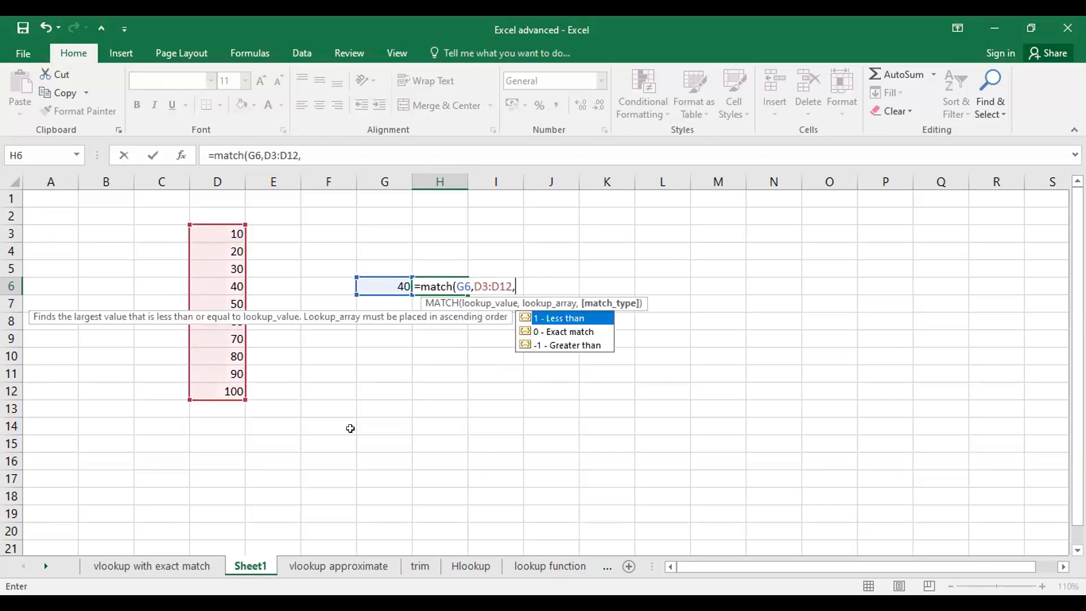
text(0))
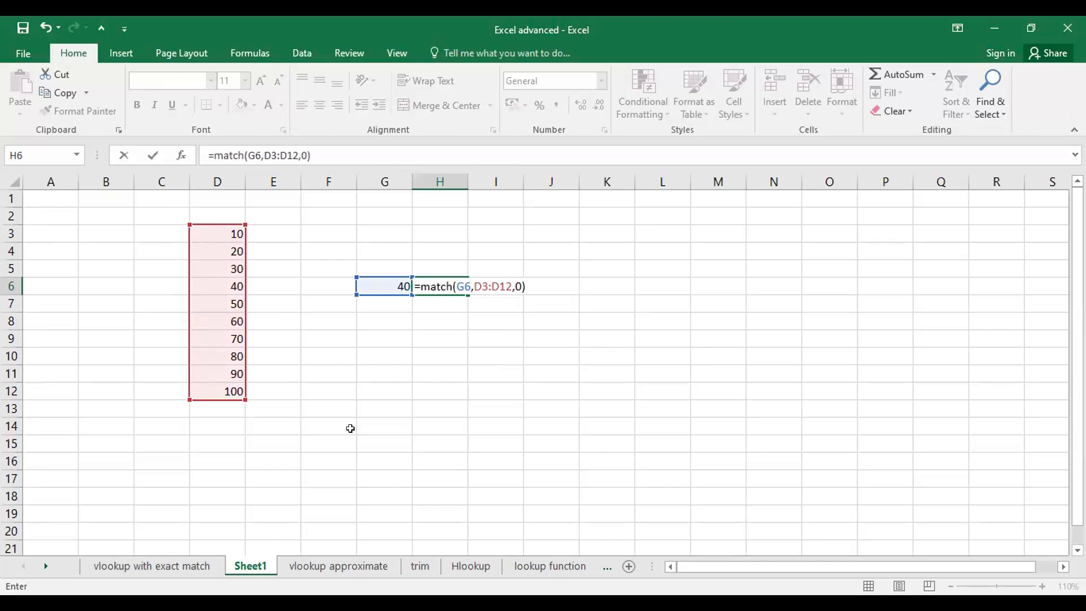
key(Return)
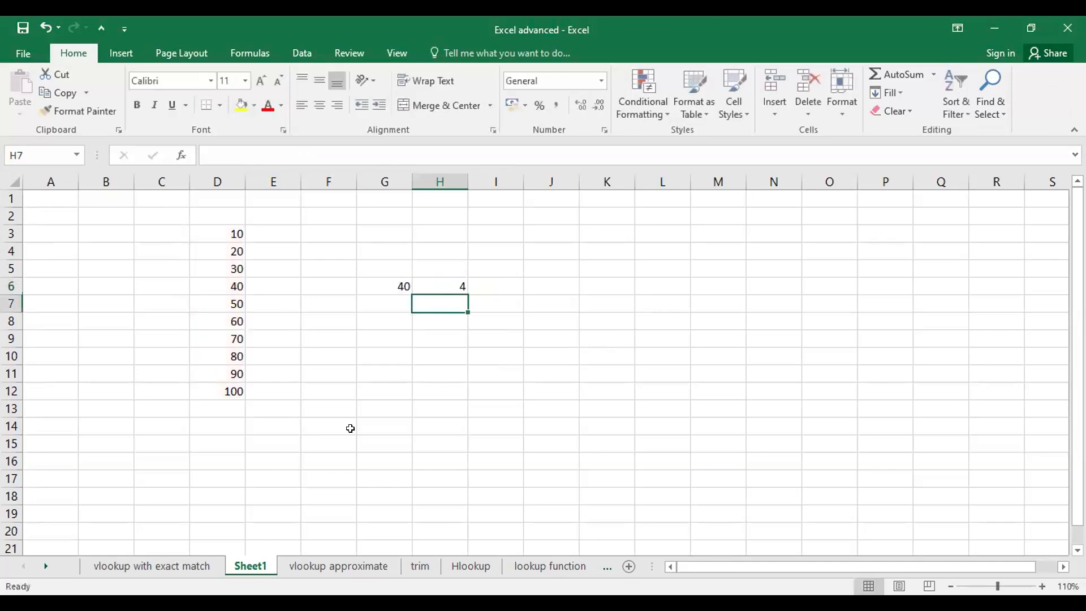
Step: Enter 55 in G8 as a second lookup value that is not in the D3:D12 list
click(400, 330)
click(398, 319)
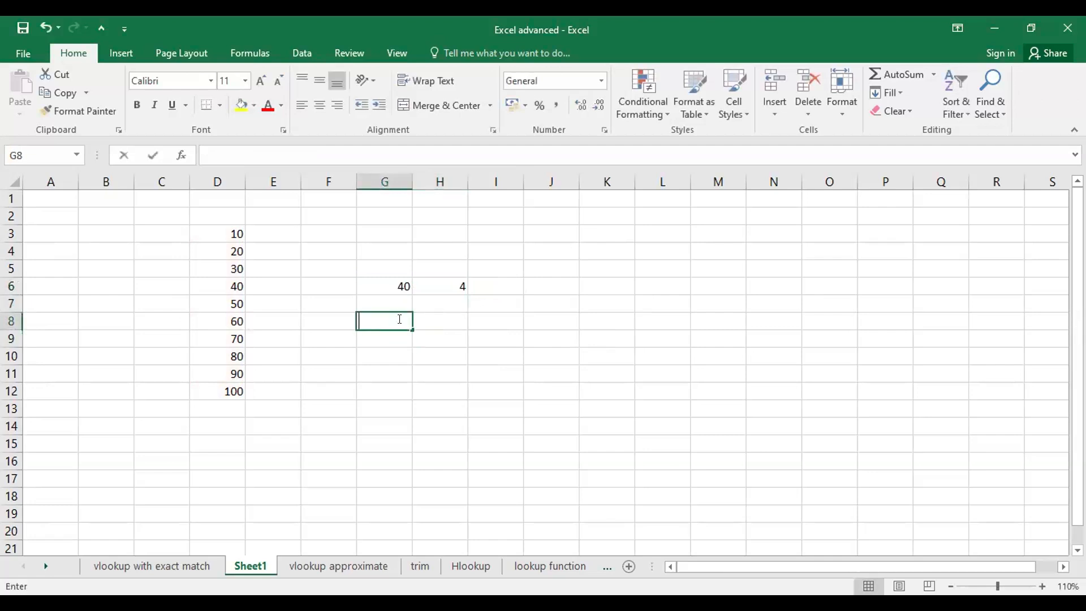
text(55)
drag(366, 340, 611, 215)
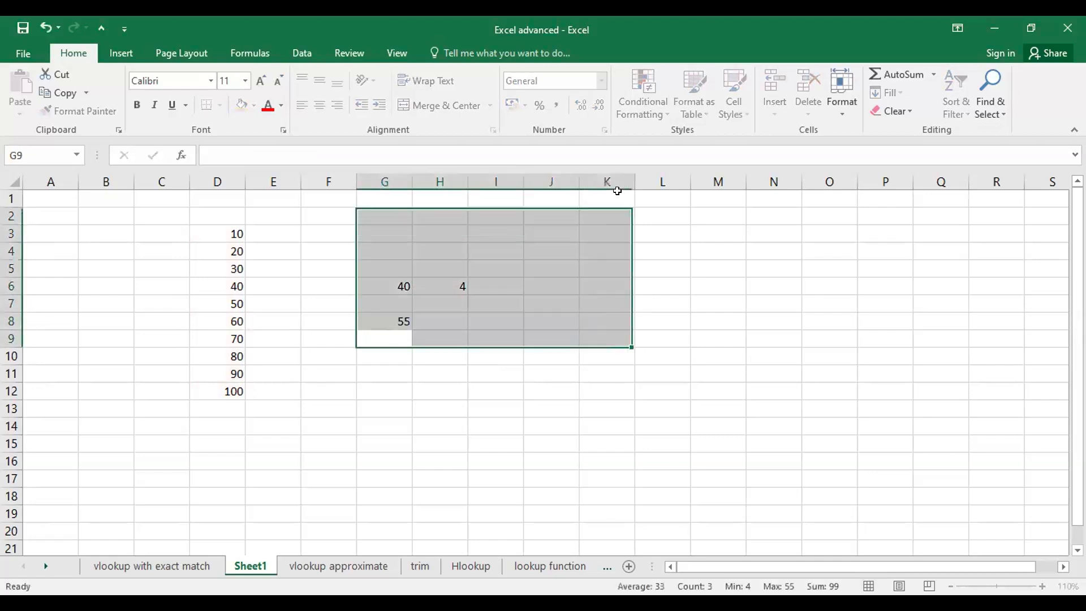
click(375, 390)
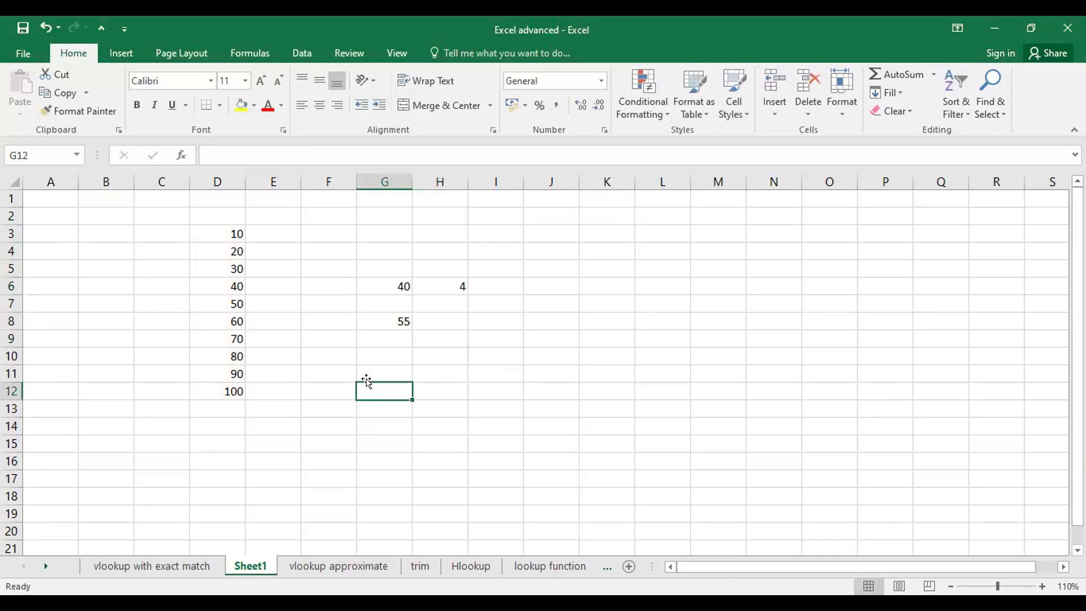
click(387, 315)
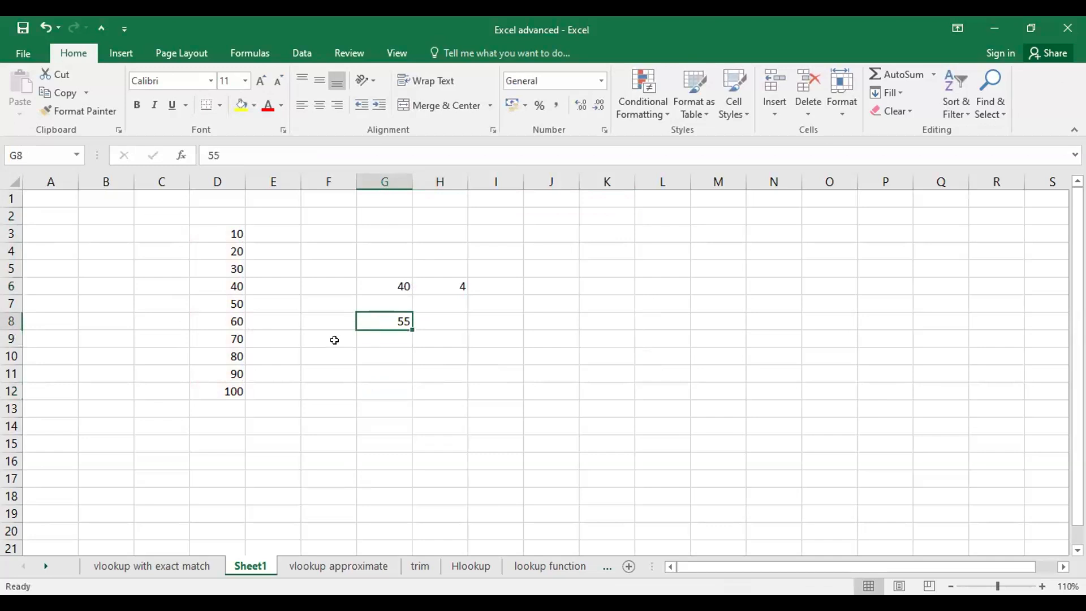
Step: Enter the less-than match formula =MATCH(G8,D3:D12,1) in H8 to find the position for the G8 value
click(226, 304)
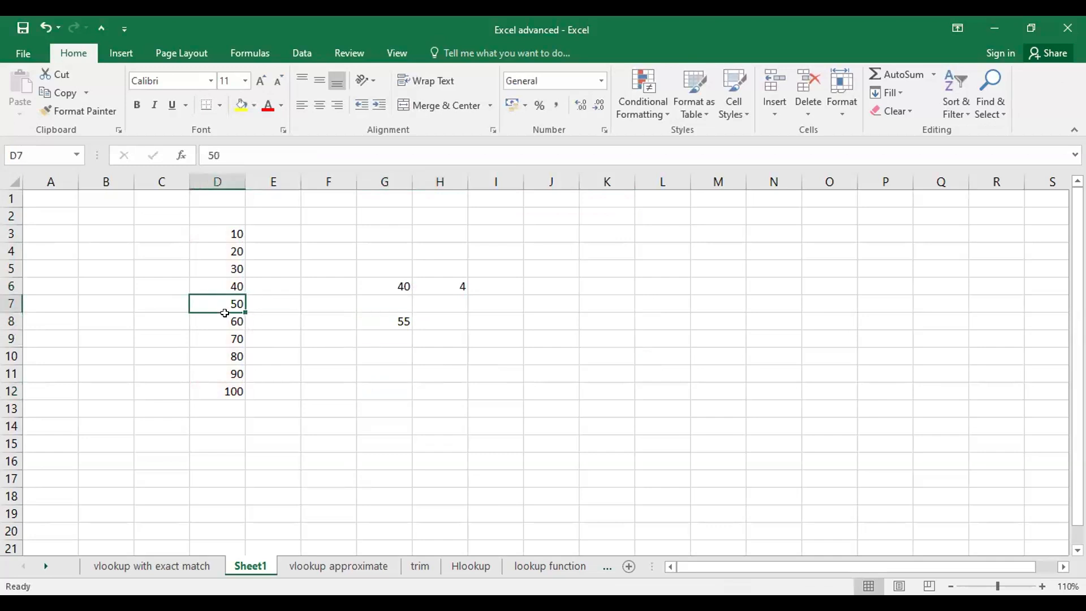
double_click(430, 319)
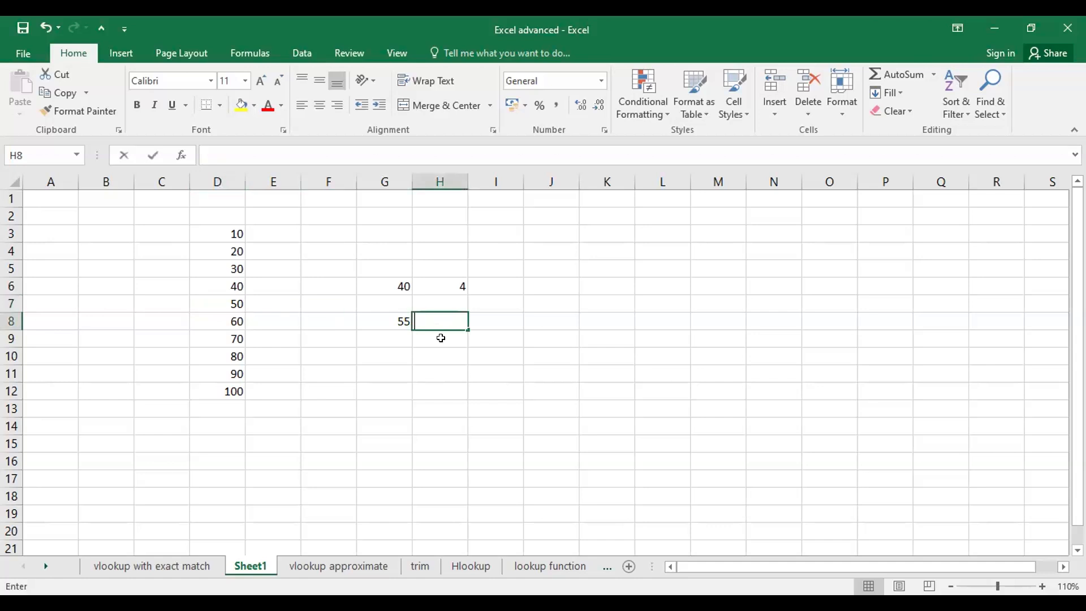
text(=match()
click(392, 315)
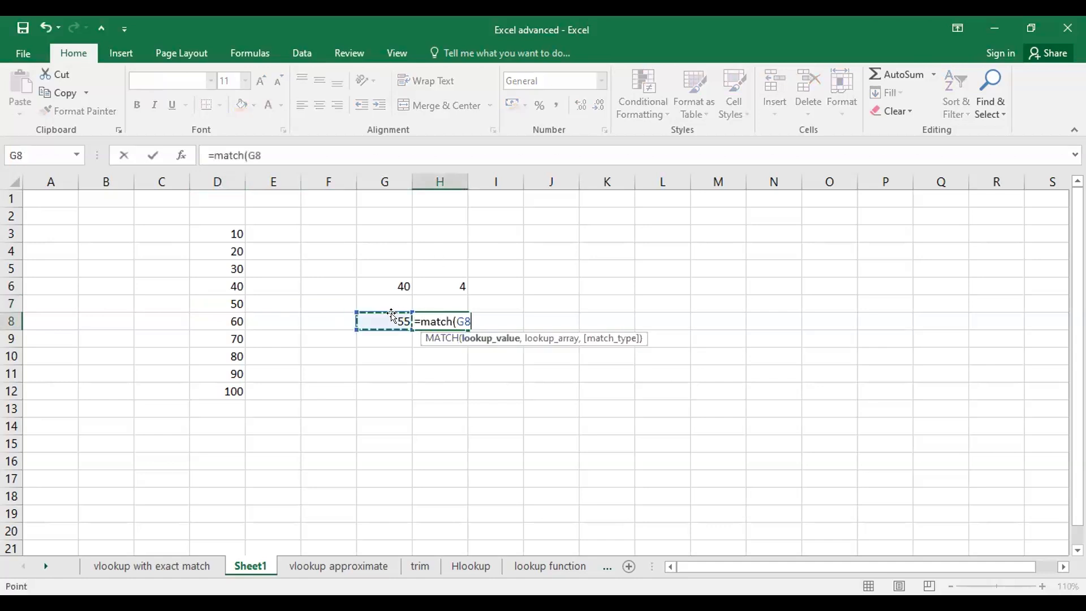
text(,)
click(226, 232)
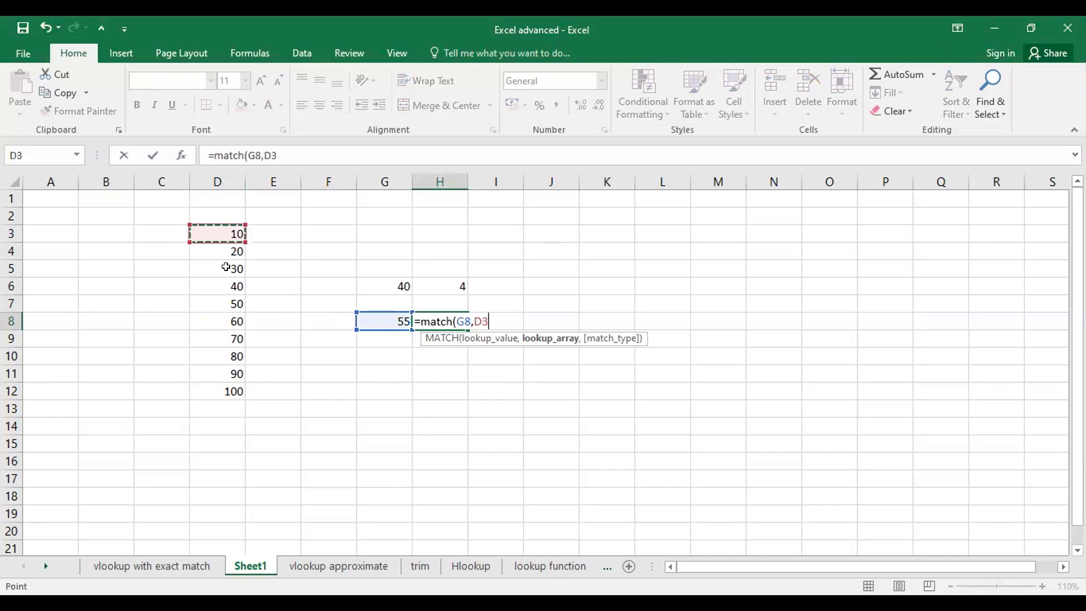
shift+click(212, 389)
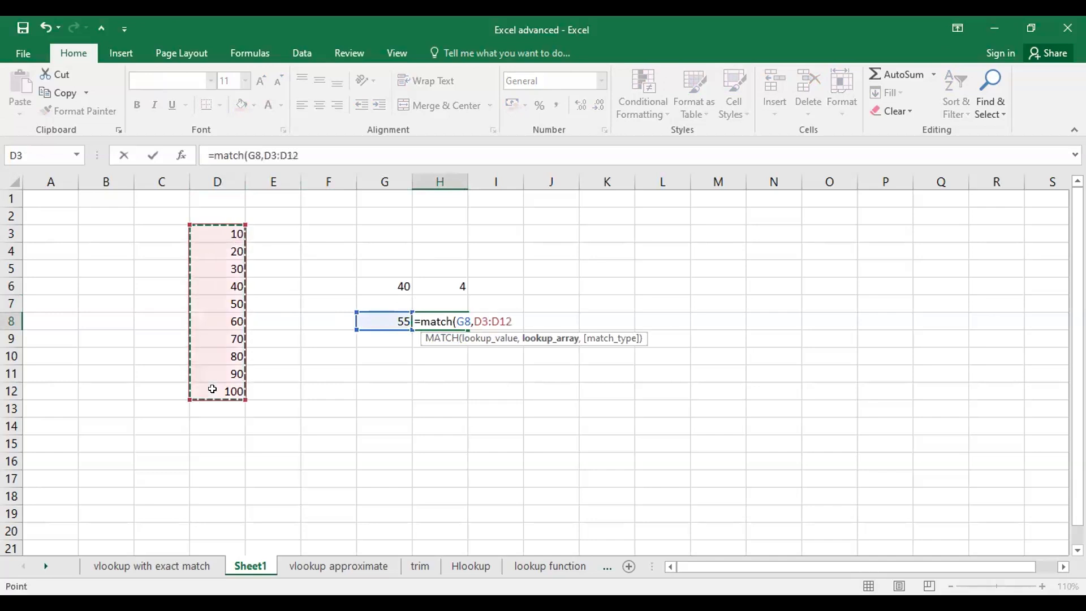
text(,1)
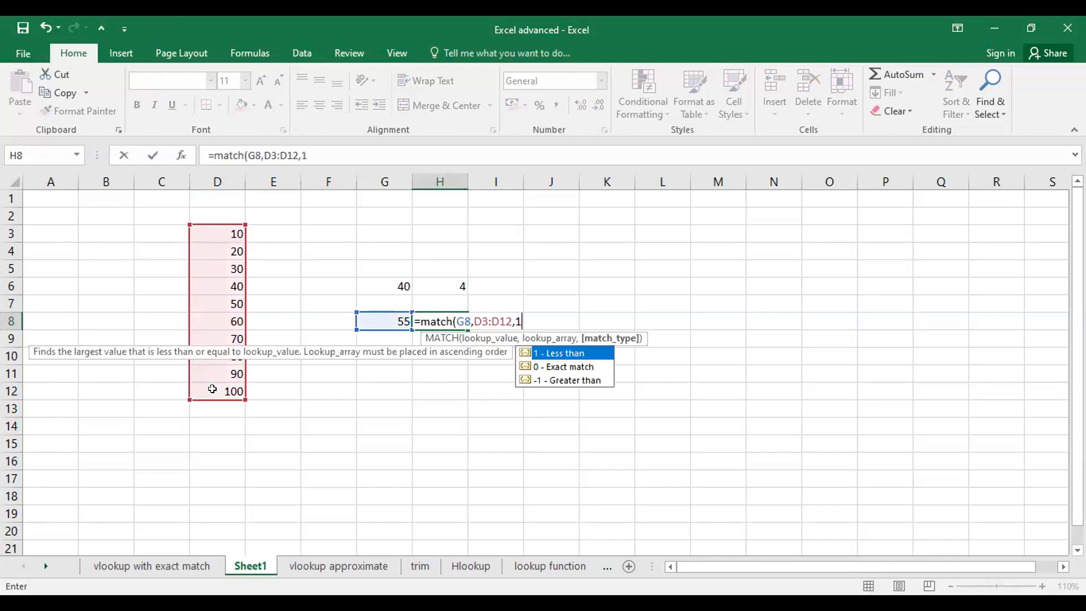
text())
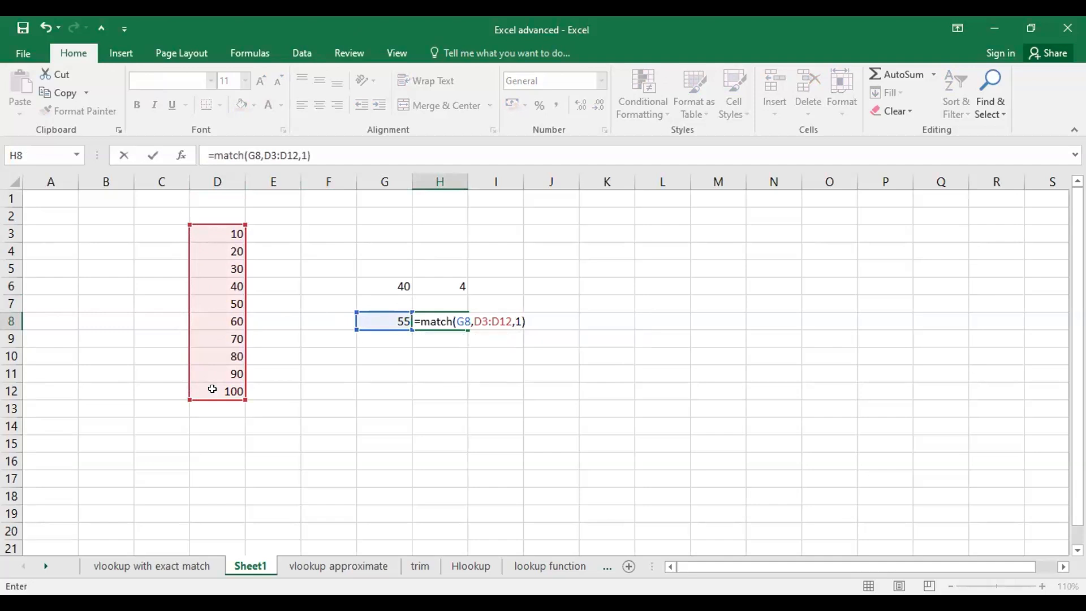
key(Return)
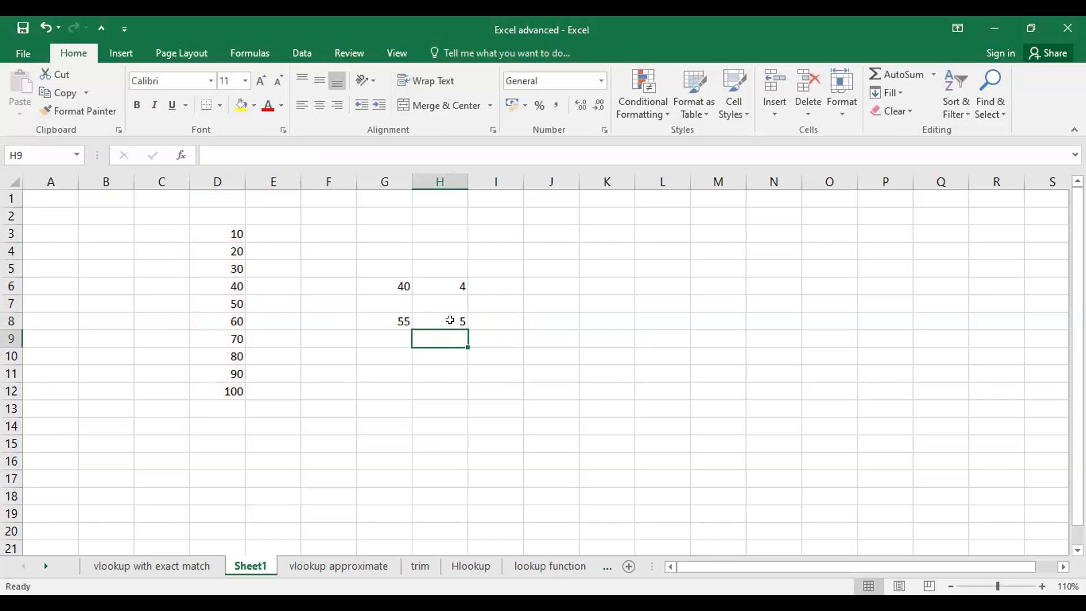
Step: Enter 55 in G10 as a third lookup value
click(224, 326)
click(330, 479)
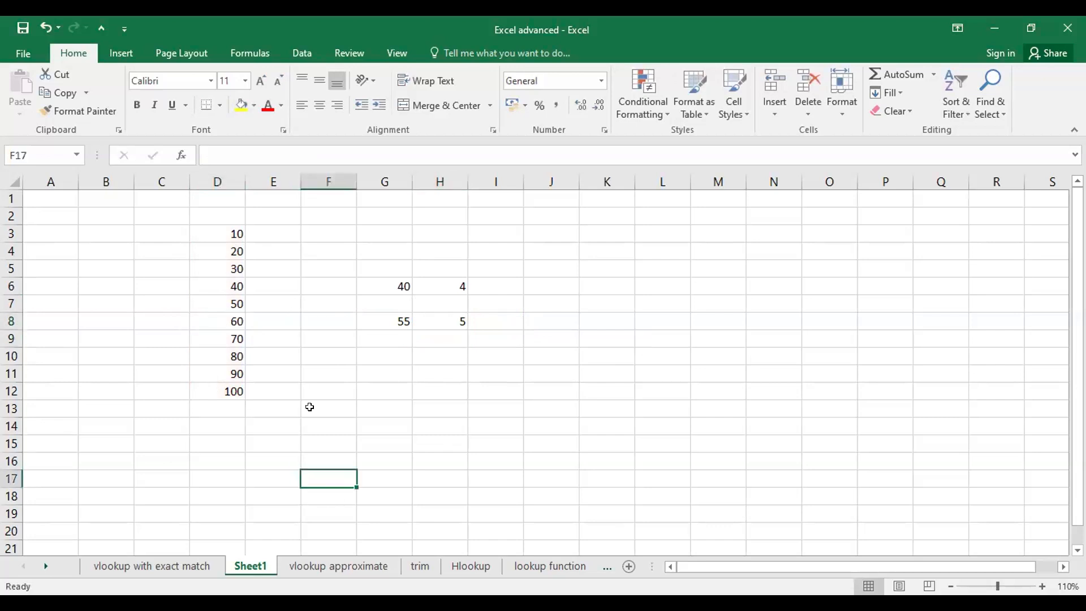
click(391, 355)
double_click(391, 355)
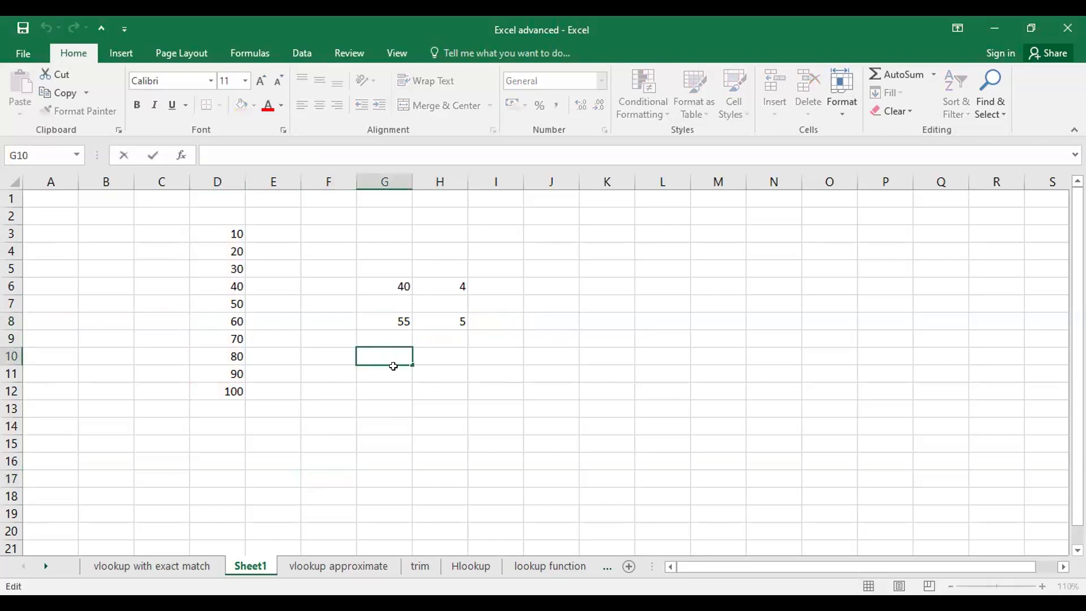
text(55)
click(376, 389)
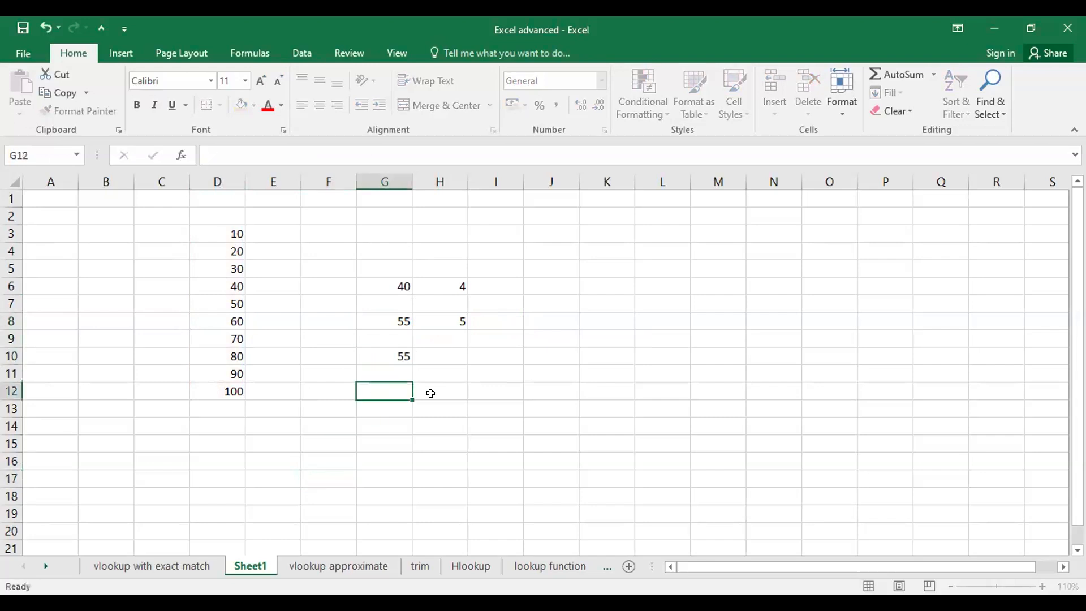
Step: Enter the greater-than match formula =MATCH(G10,D3:D12,-1) in H10 to find the position for the G10 value
click(436, 355)
text(=)
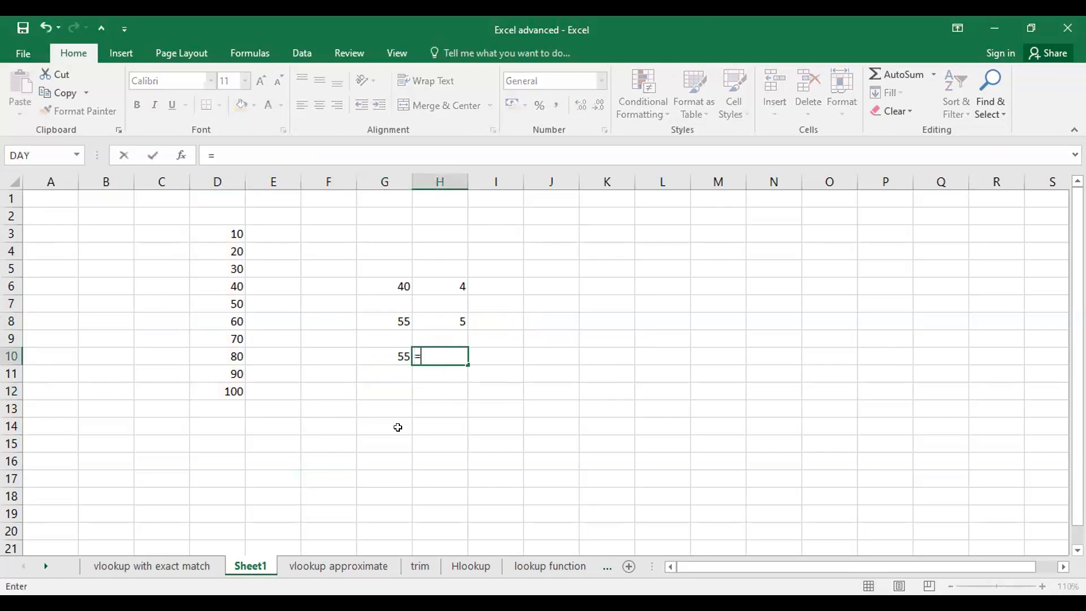
text(match()
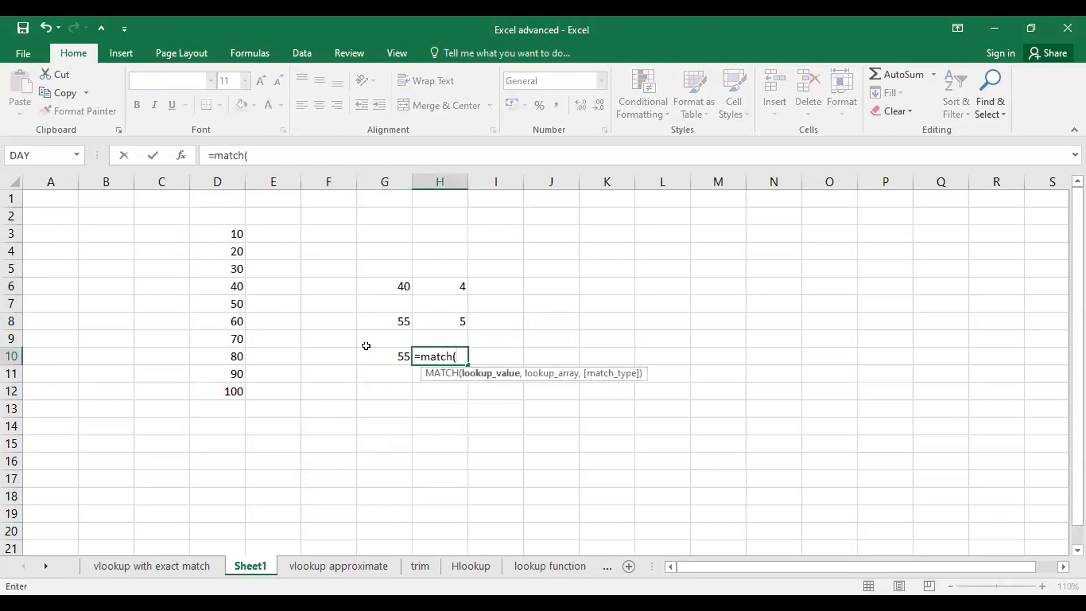
click(365, 346)
text(,)
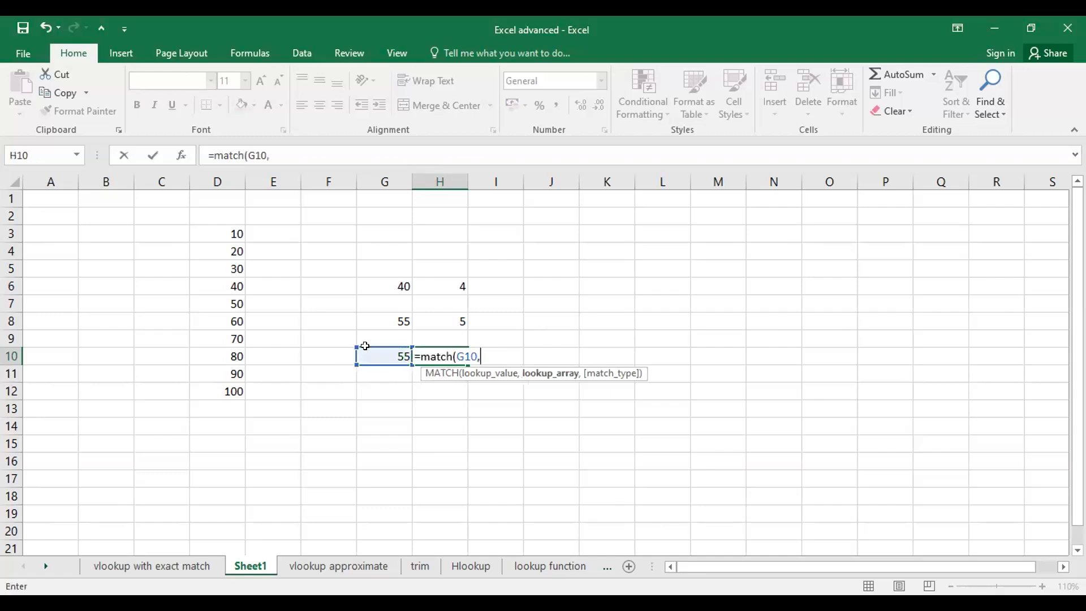
click(199, 229)
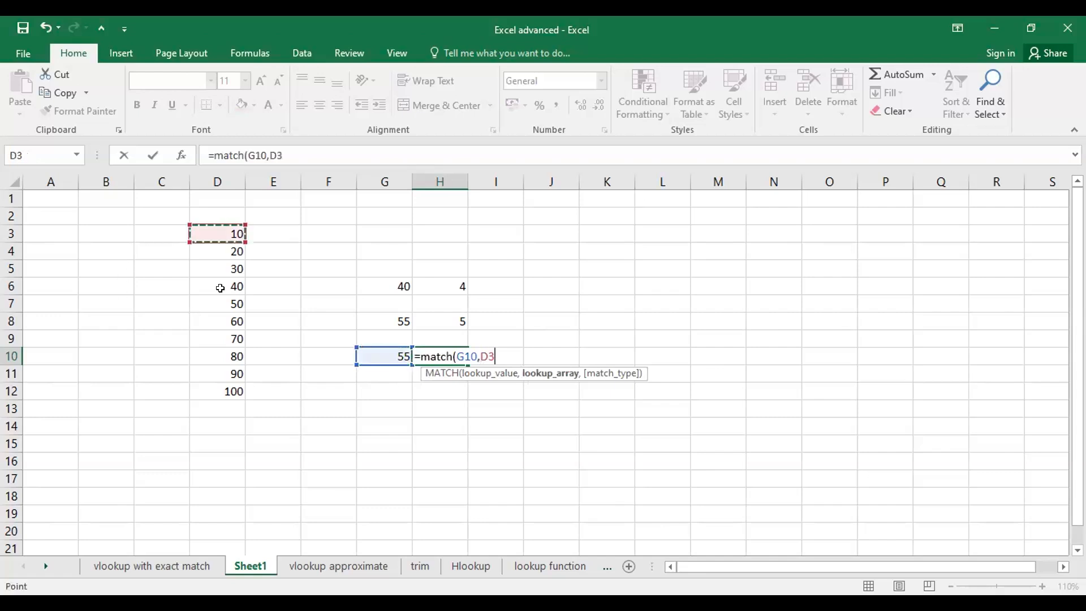
shift+click(212, 398)
text(,)
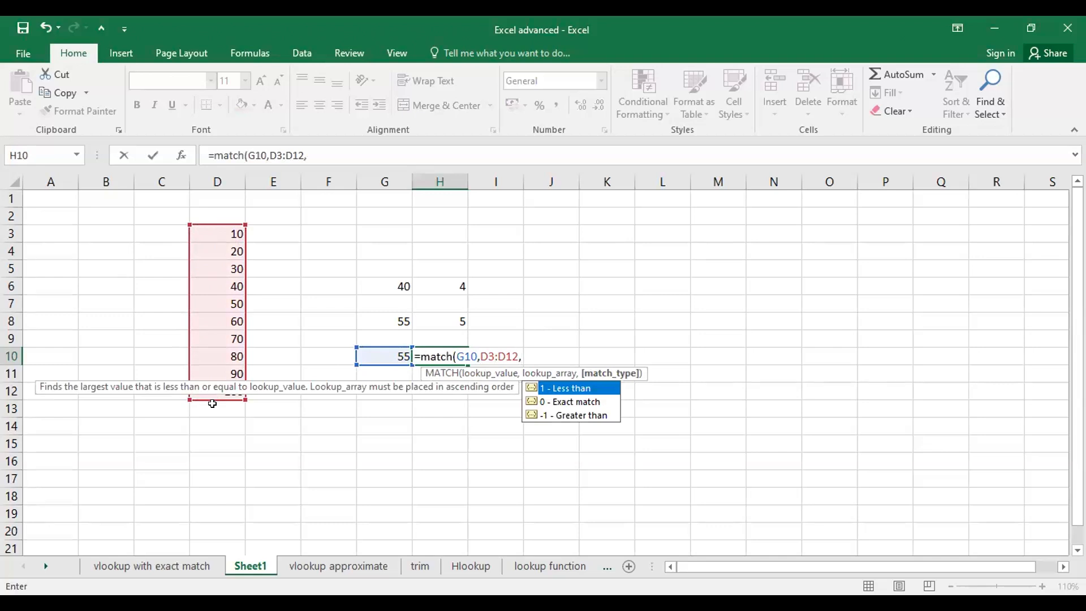
text(-1)
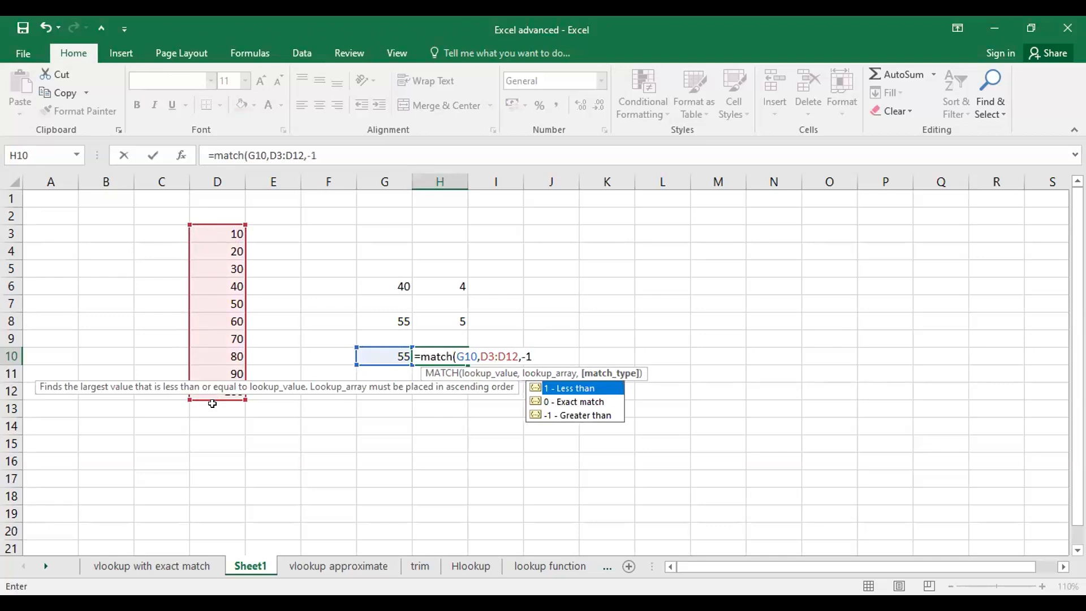
text())
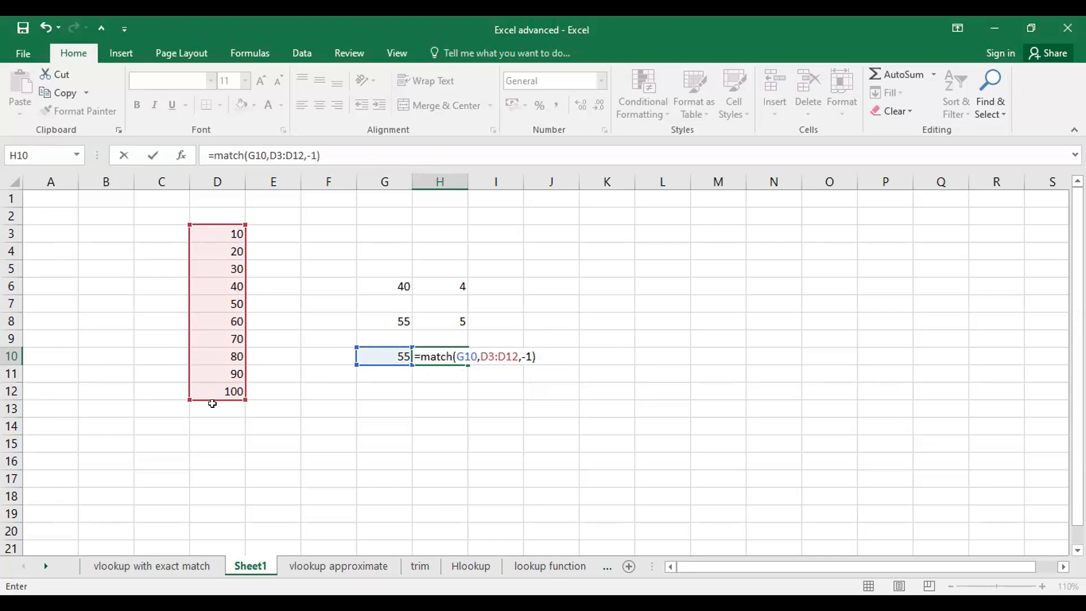
key(Return)
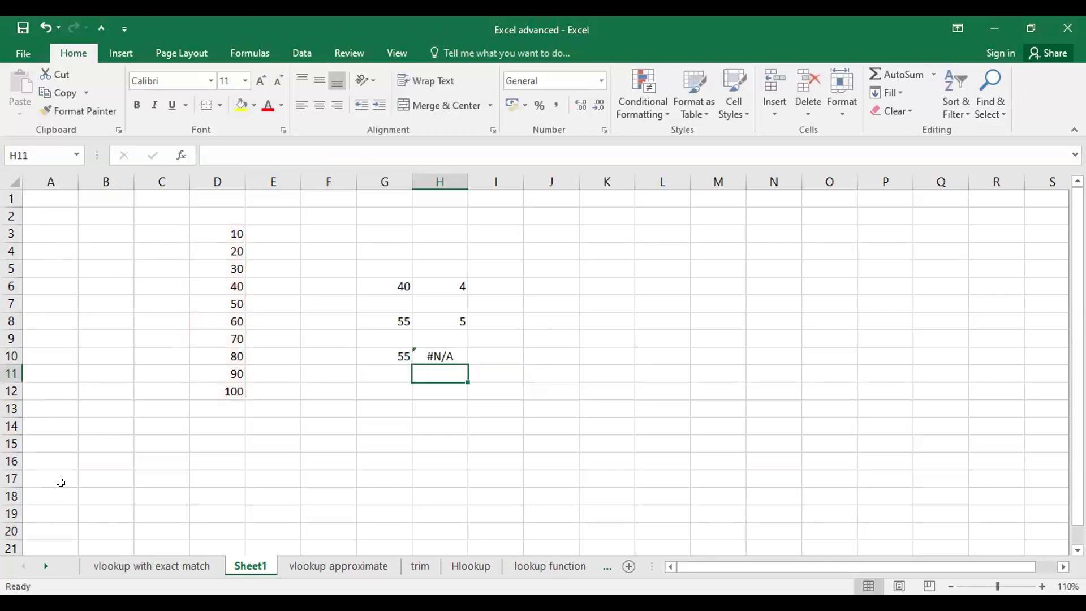
Step: Sort the number series in D3:D12 in descending order
drag(213, 235, 234, 380)
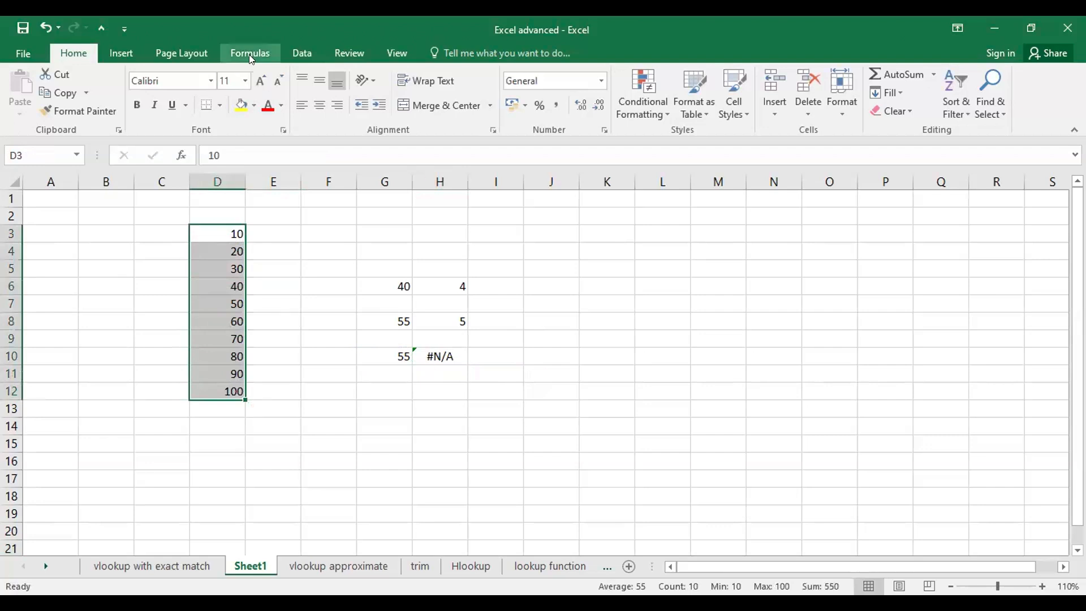
click(302, 52)
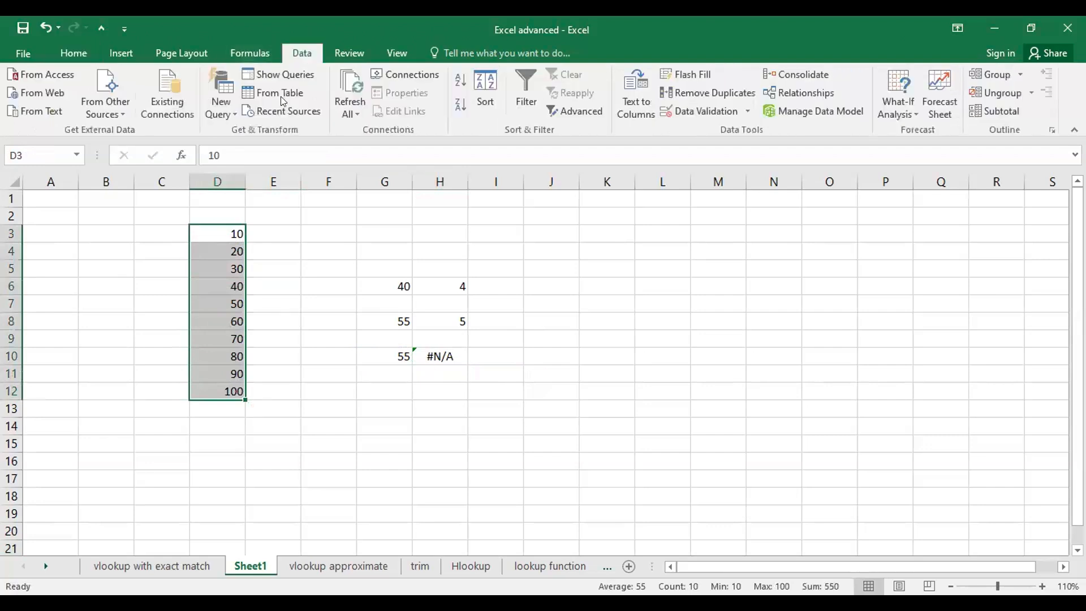
click(460, 105)
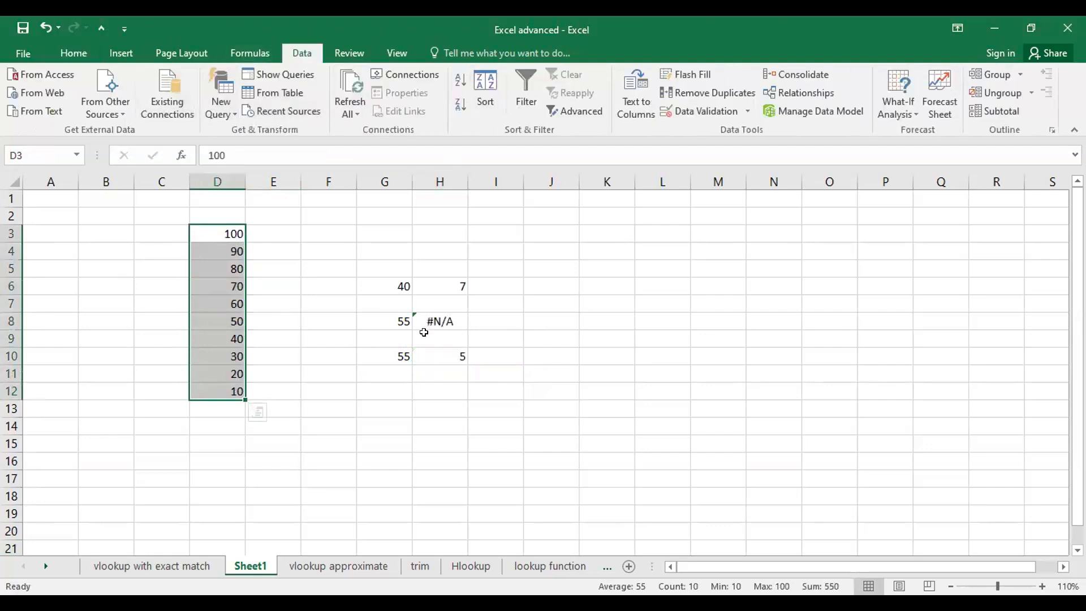
Step: Examine the greater-than match result in H10 by counting down the values of the descending list in column D
click(441, 356)
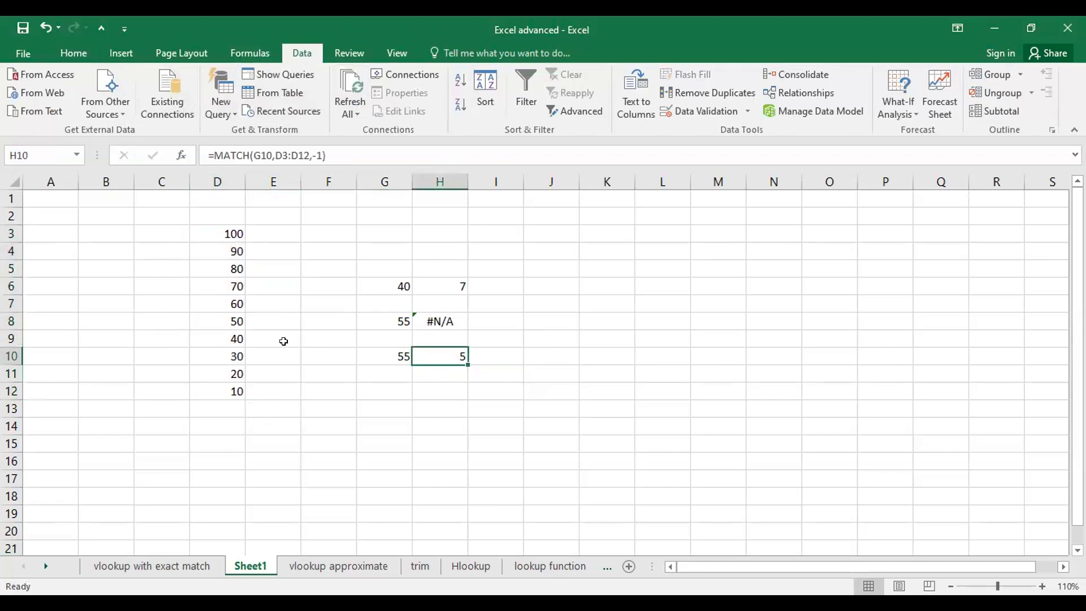
click(231, 234)
click(234, 268)
click(236, 286)
click(236, 304)
click(458, 357)
drag(213, 235, 234, 374)
click(304, 419)
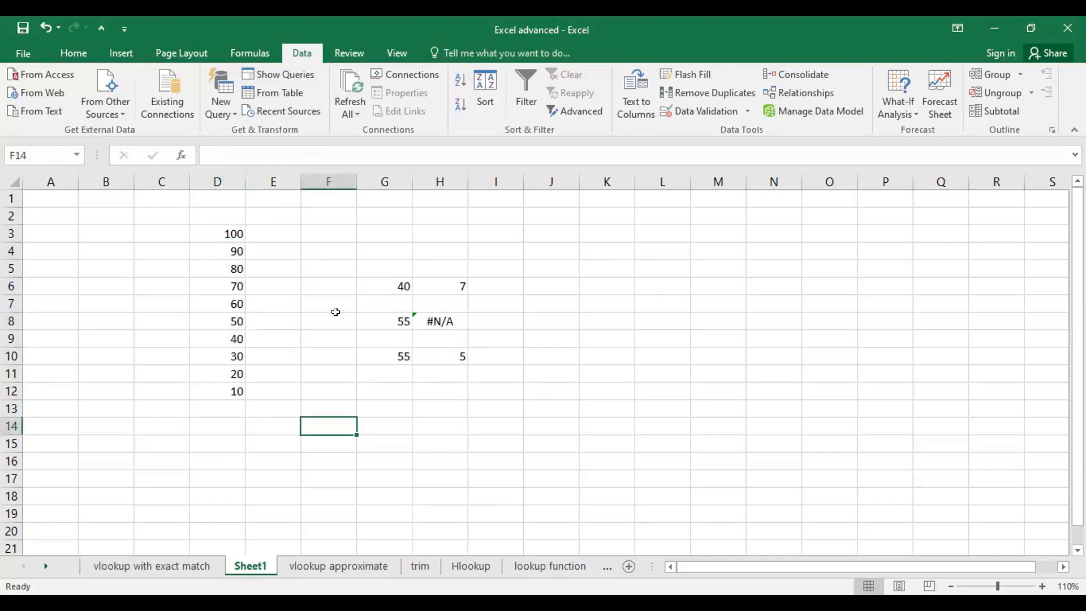
click(425, 353)
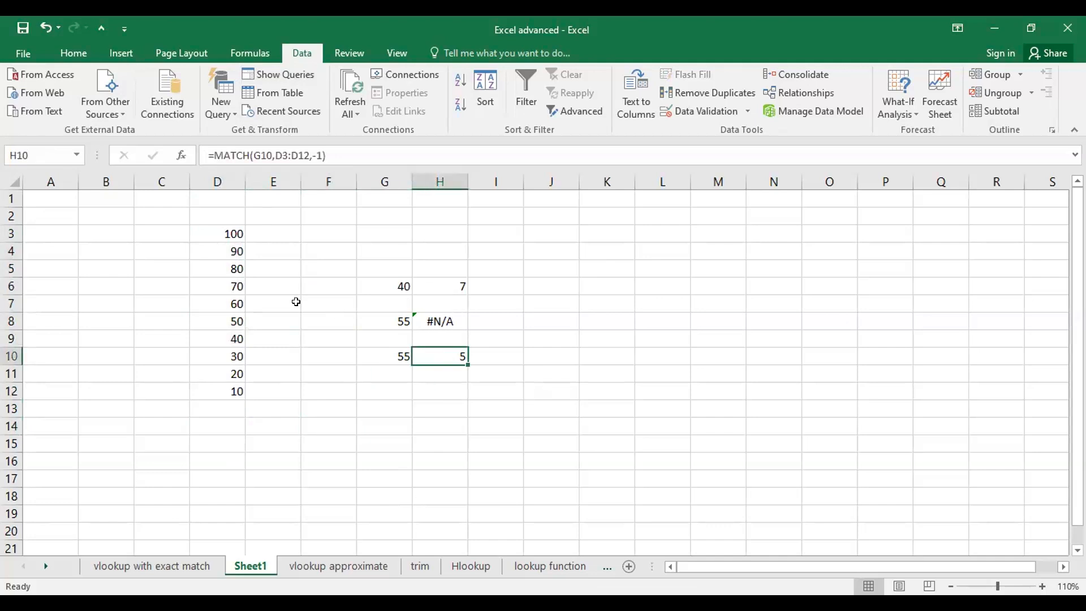
Step: Review the match type options in the H6 MATCH formula and re-enter 0 for exact match
double_click(426, 286)
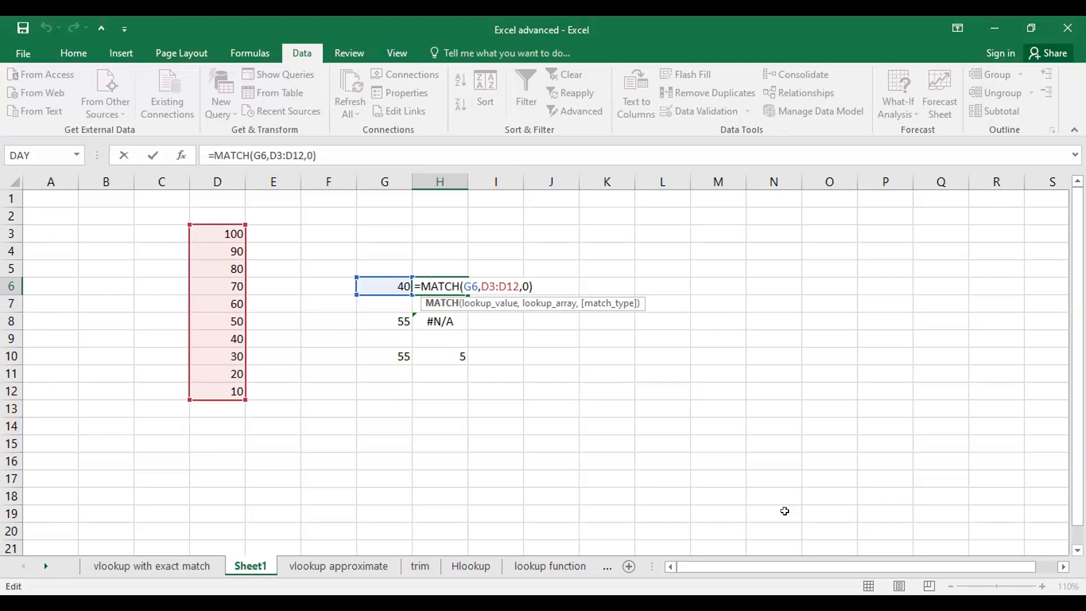
click(850, 202)
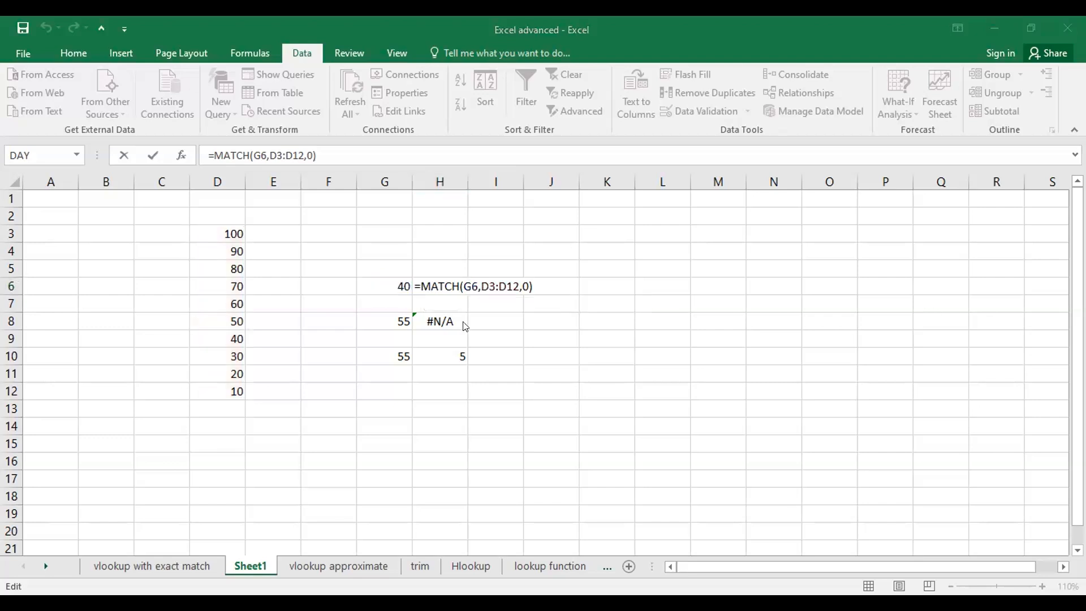
click(473, 370)
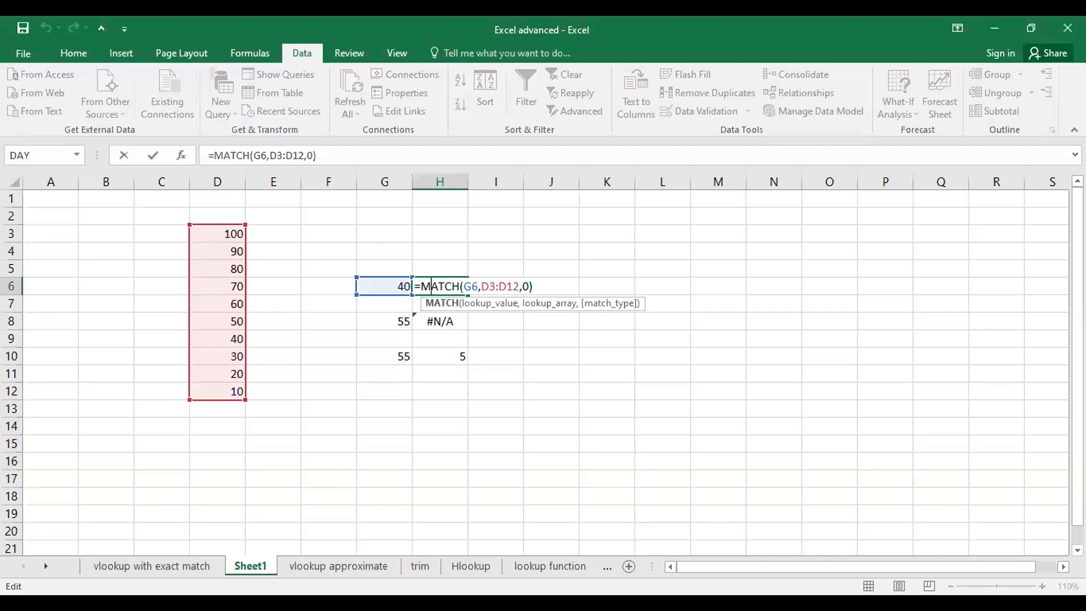
click(450, 441)
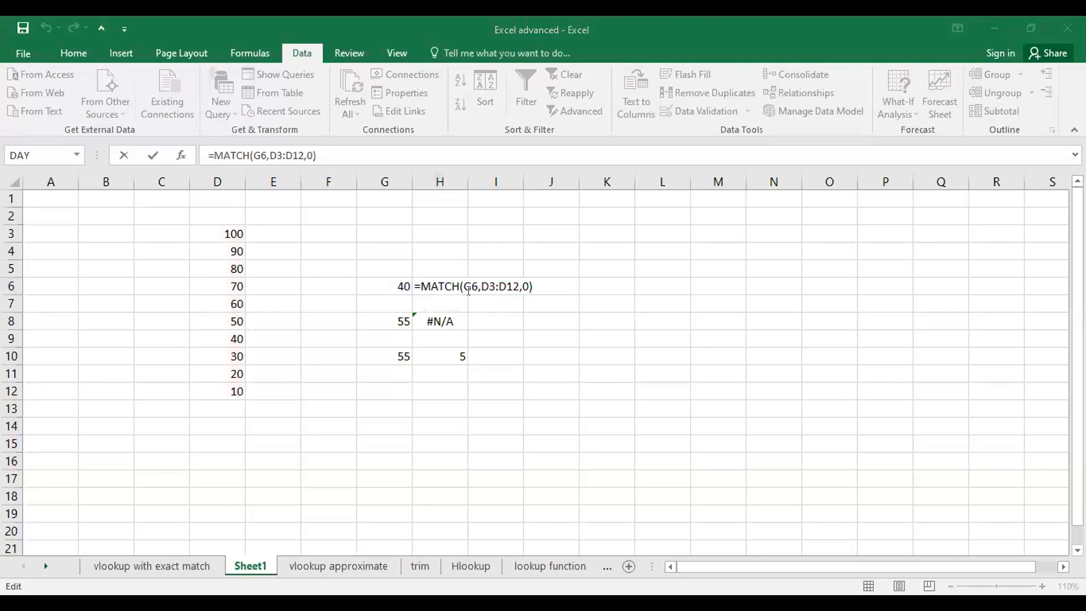
click(463, 444)
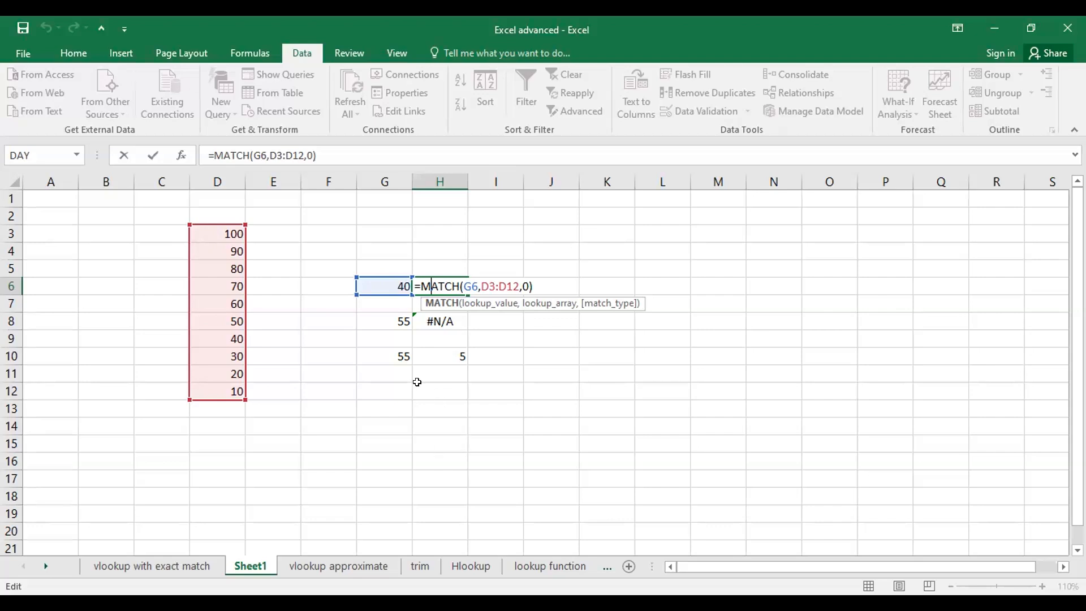
click(526, 283)
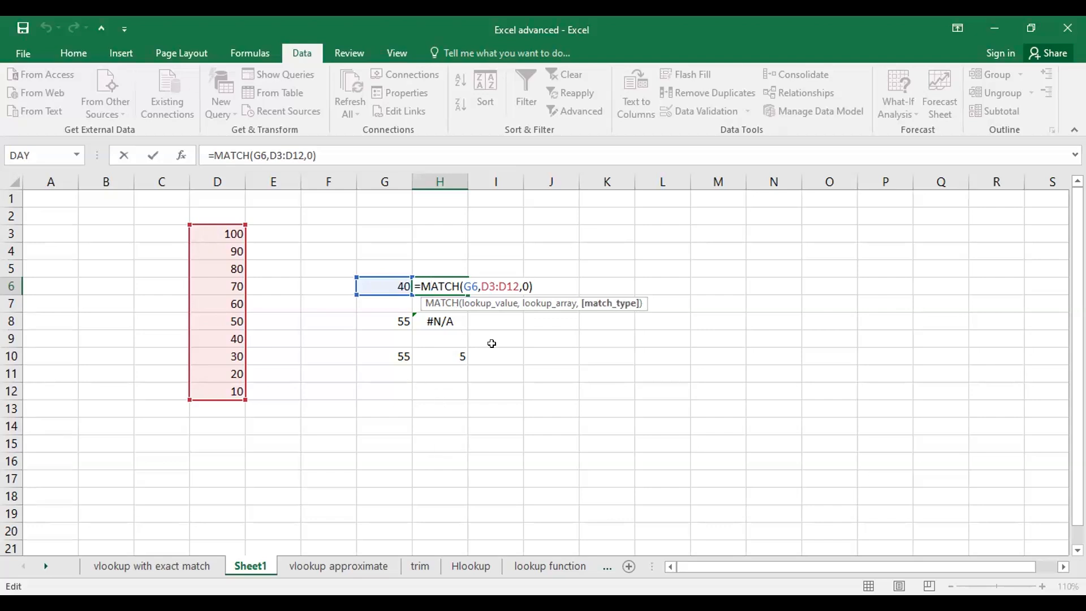
key(BackSpace)
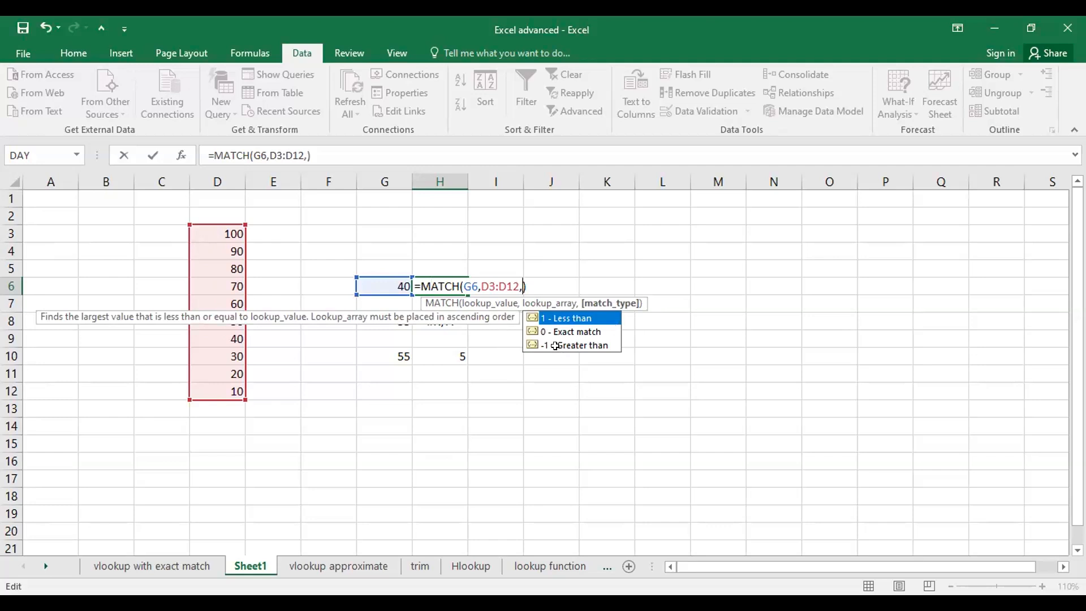
text(0)
key(Return)
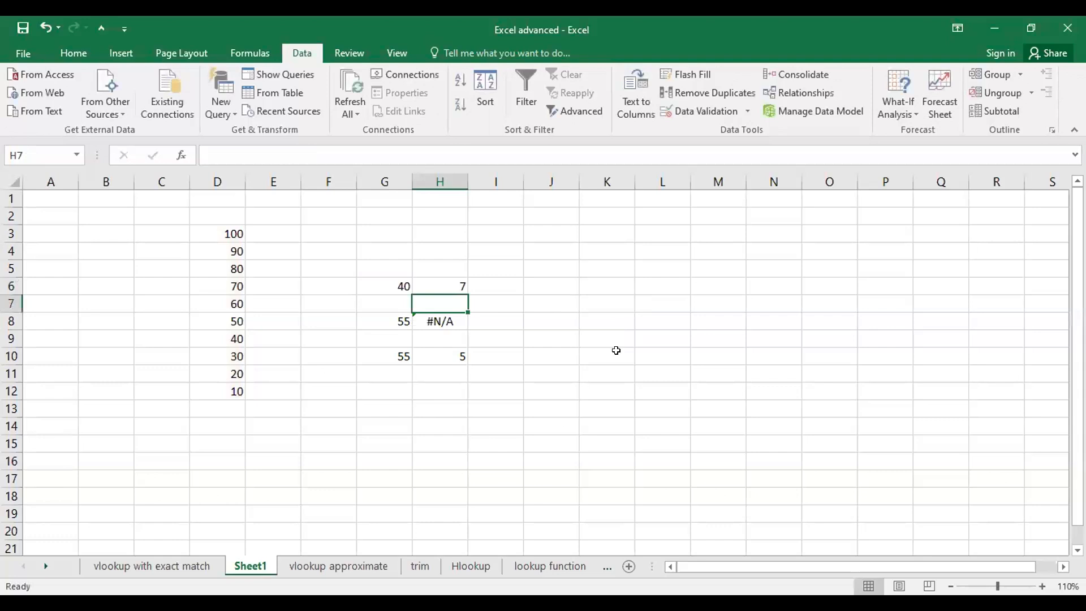
click(605, 263)
click(595, 218)
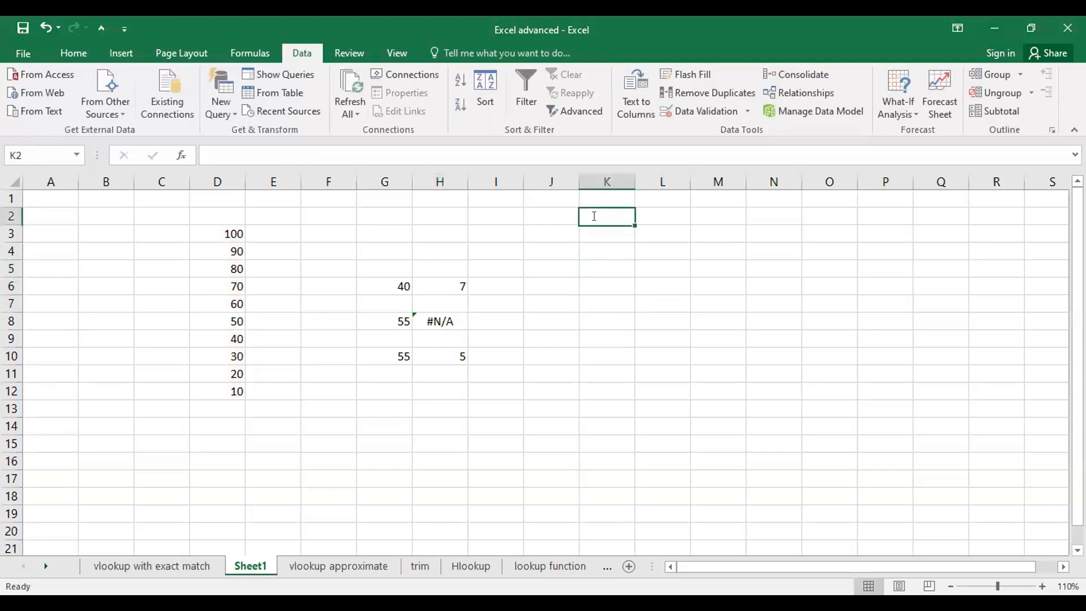
text(A)
click(659, 209)
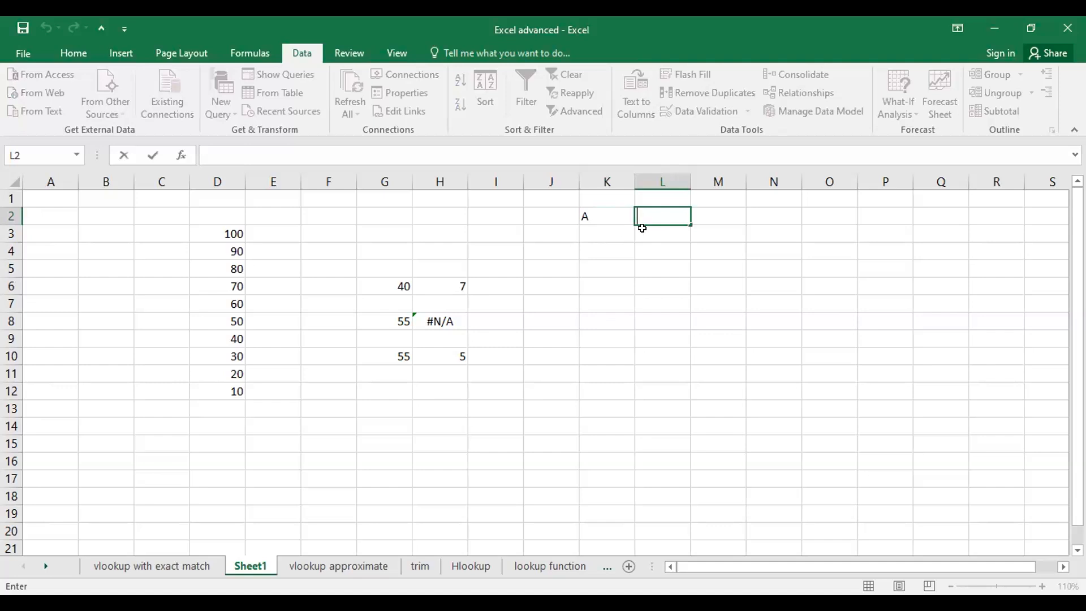
text(B)
key(BackSpace)
Step: Enter the column headers COL1, COL2 and COL3 in cells K2 to M2
double_click(609, 218)
key(BackSpace)
text(COL1)
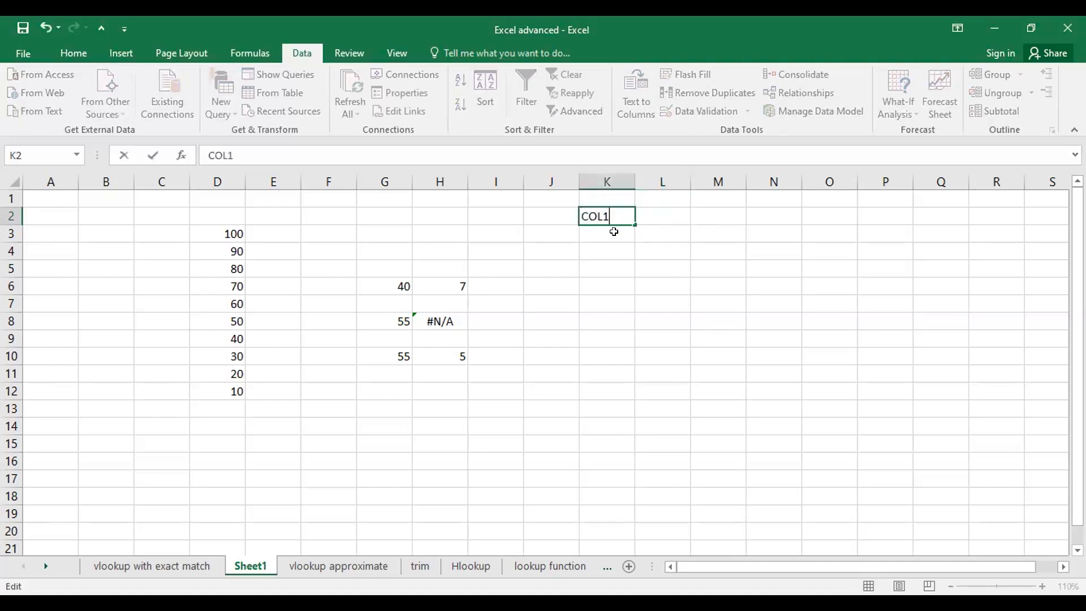
click(660, 205)
text(COL2)
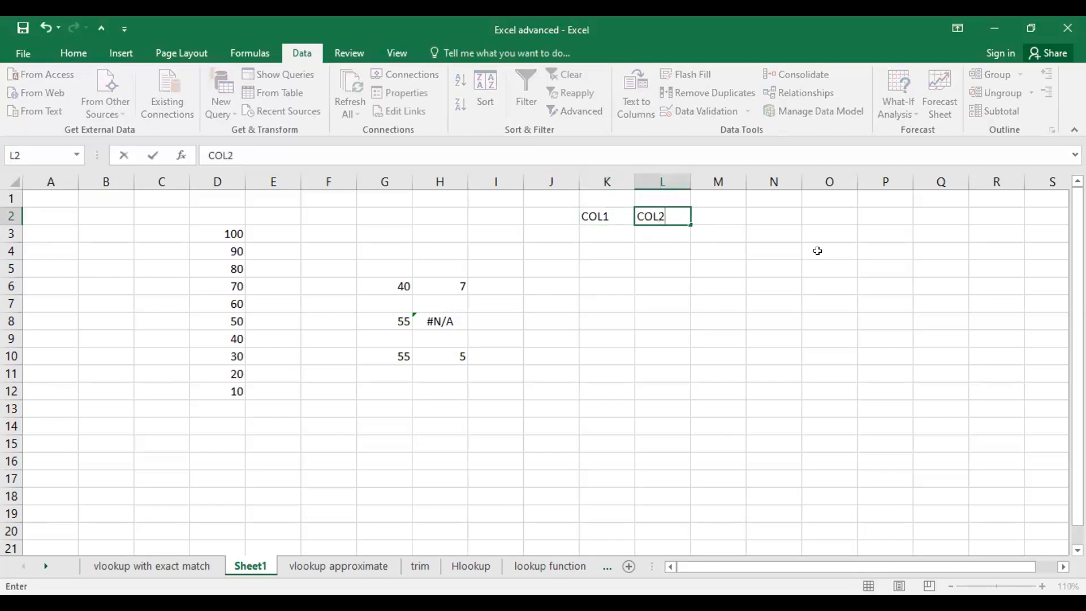
click(727, 212)
text(COL3)
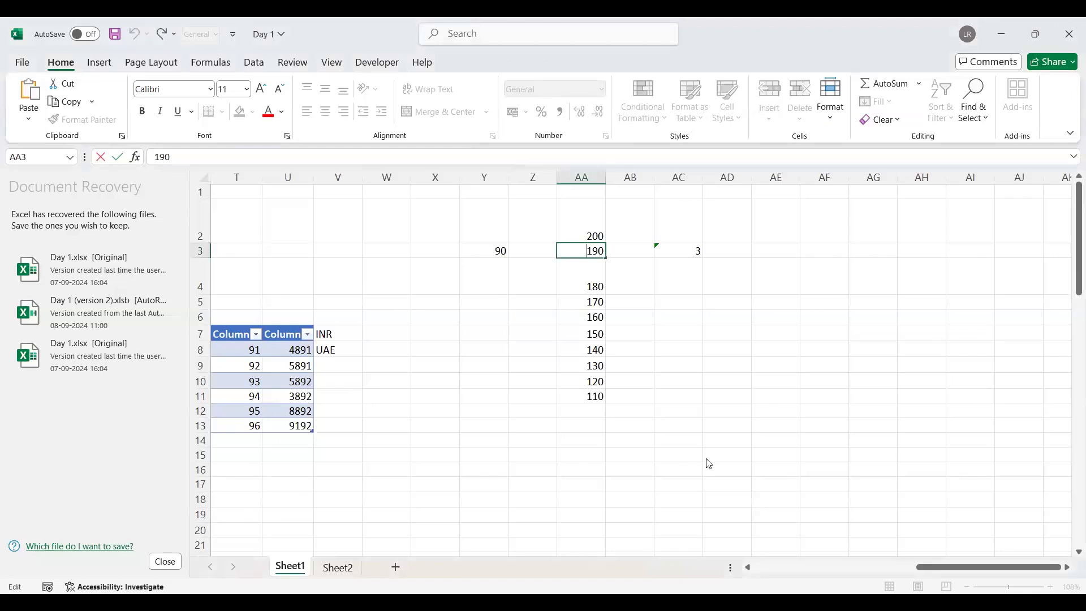
Step: In the Day 1 workbook, set the match type of the AC3 MATCH formula to 0 for exact match
double_click(698, 251)
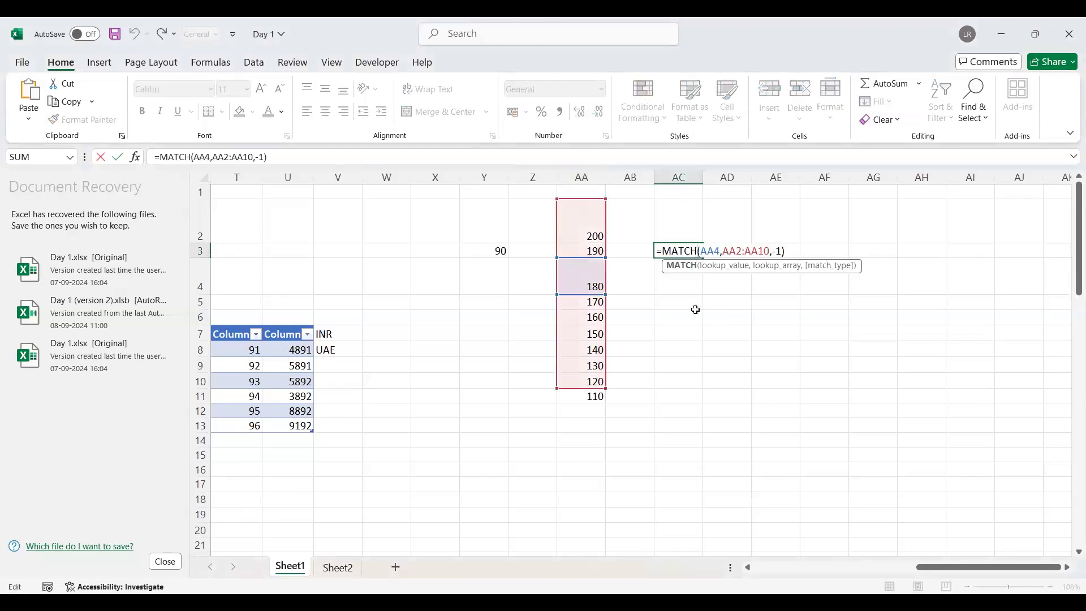
click(782, 251)
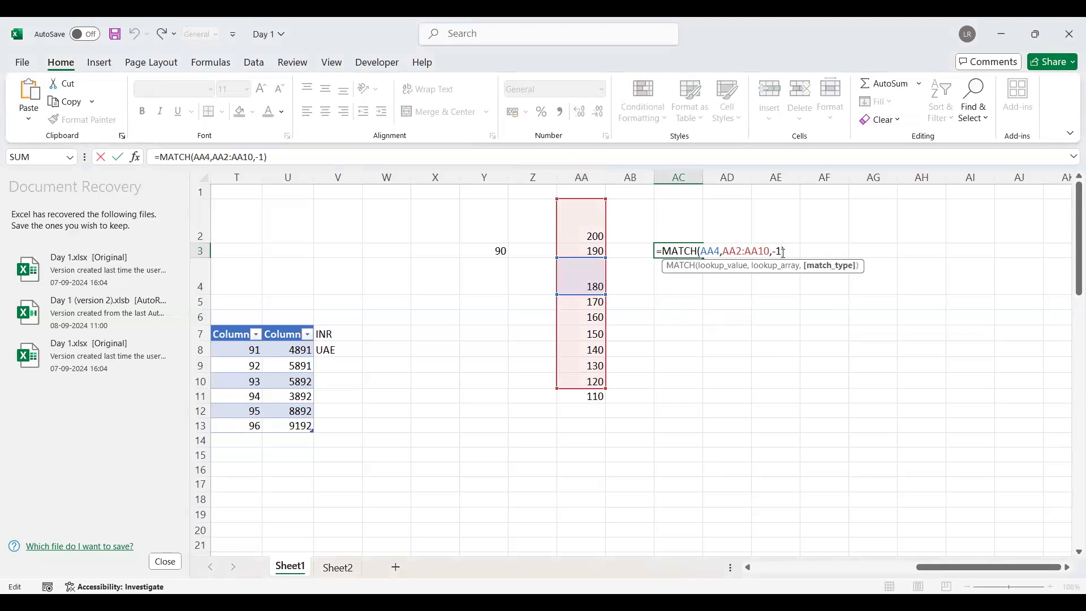
key(BackSpace)
key(BackSpace)
text(0)
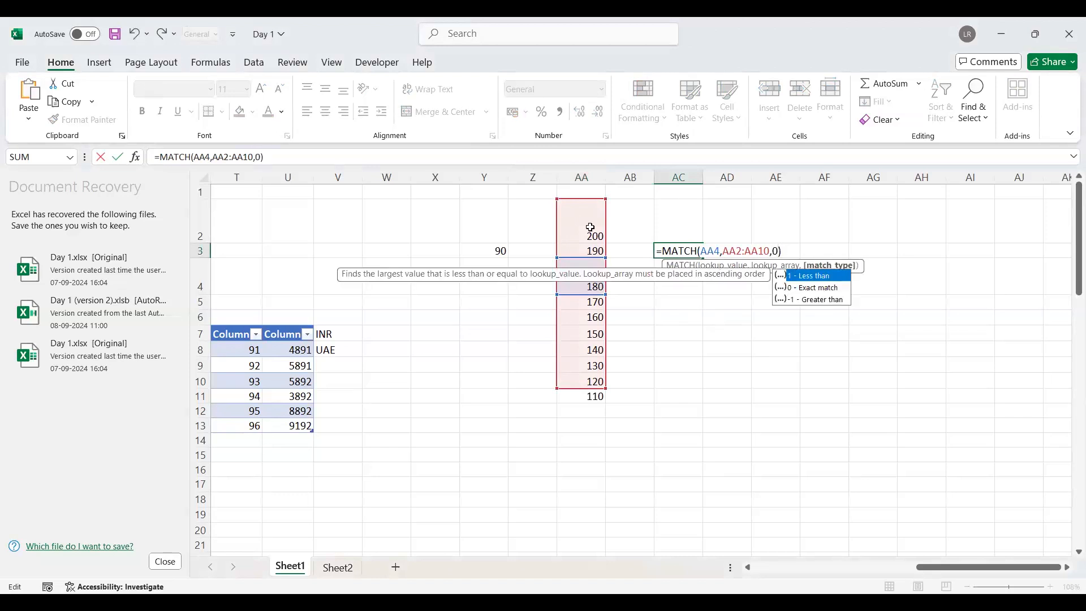
Step: Sort the numbers in AA2:AA11 in ascending order and check the exact match formula in AC3
drag(589, 228, 596, 397)
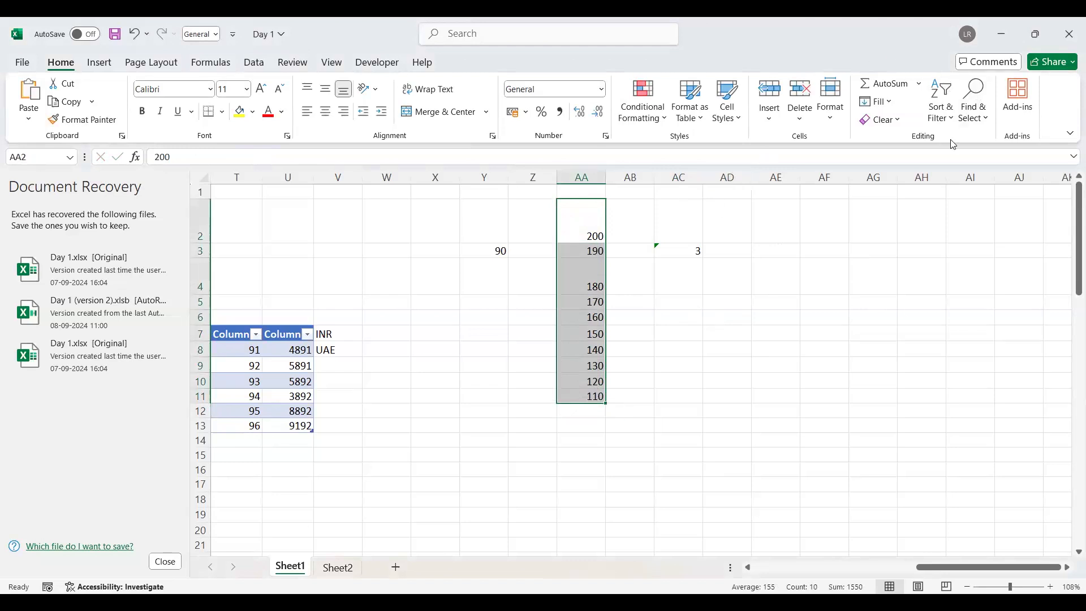
key(ctrl+z)
click(692, 249)
double_click(691, 251)
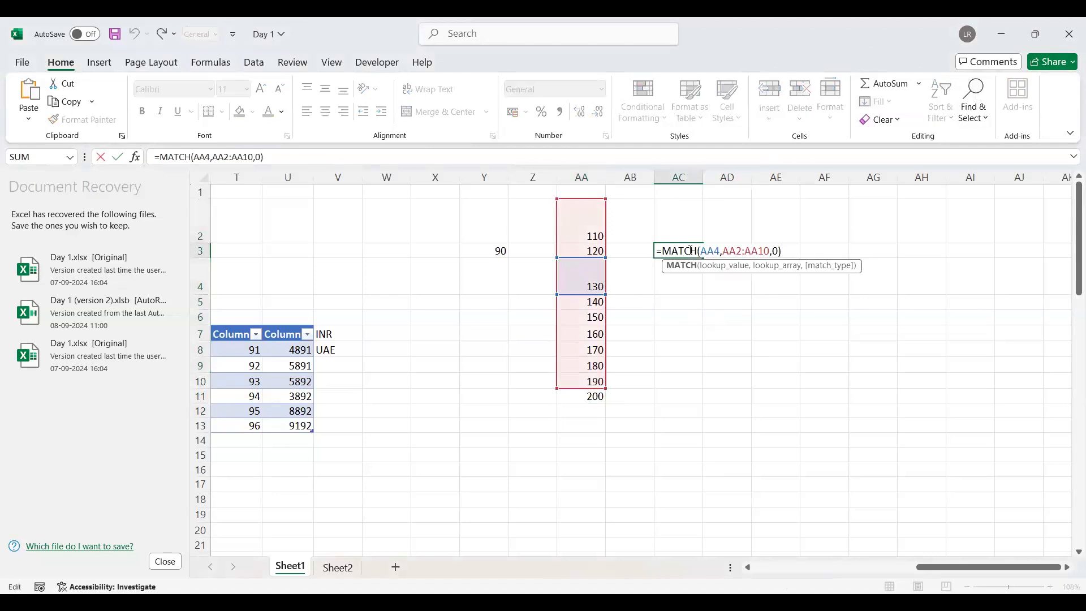
key(Return)
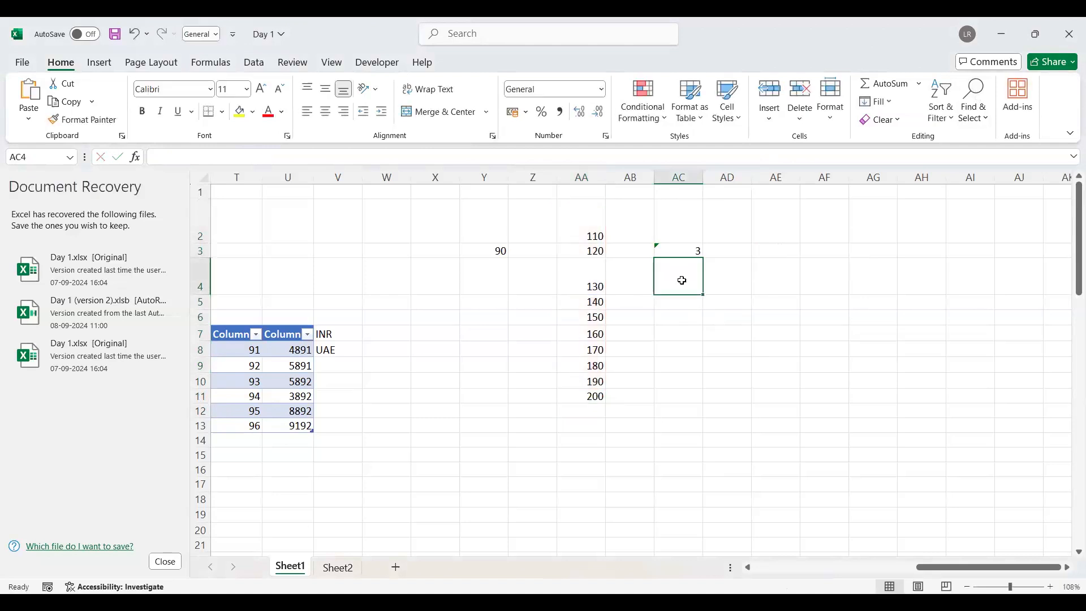
Step: Set the match type of the AC3 MATCH formula to 1 for less than and compare its result with AA2:AA4
click(679, 250)
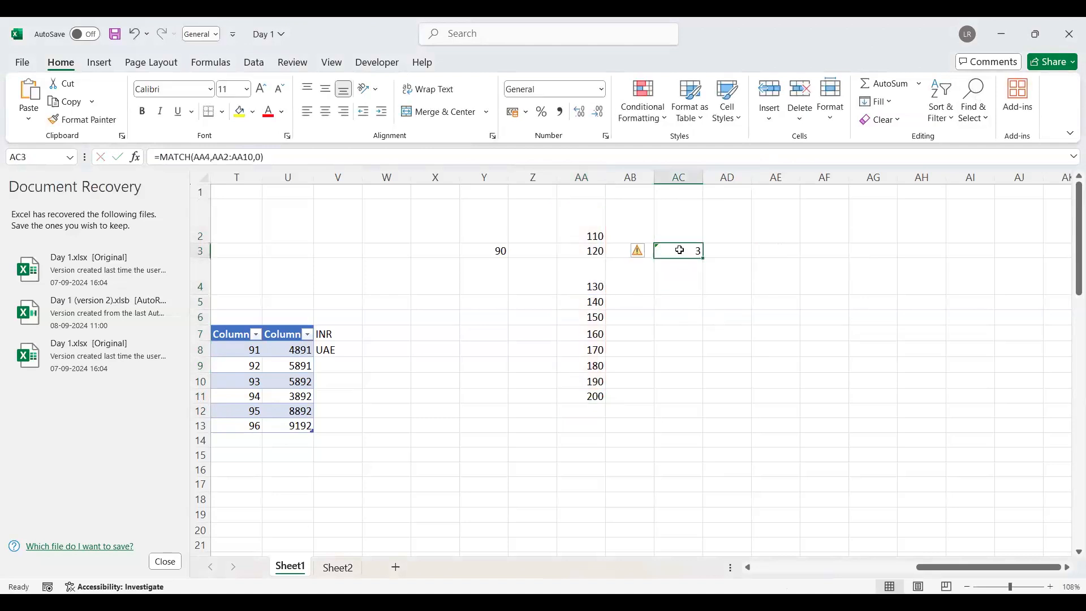
double_click(679, 250)
click(778, 252)
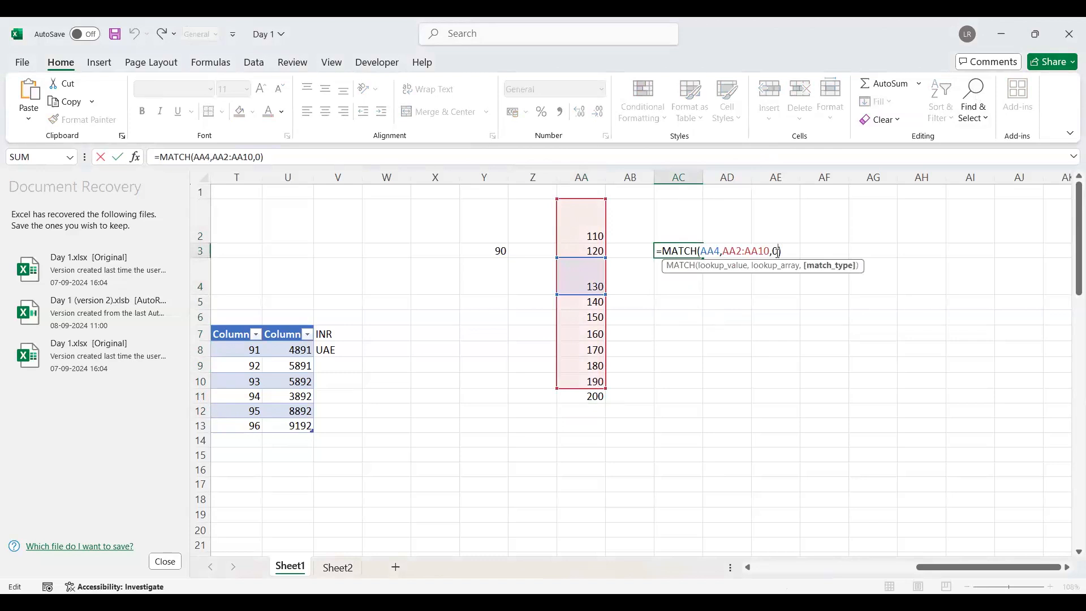
key(BackSpace)
text(1)
key(Return)
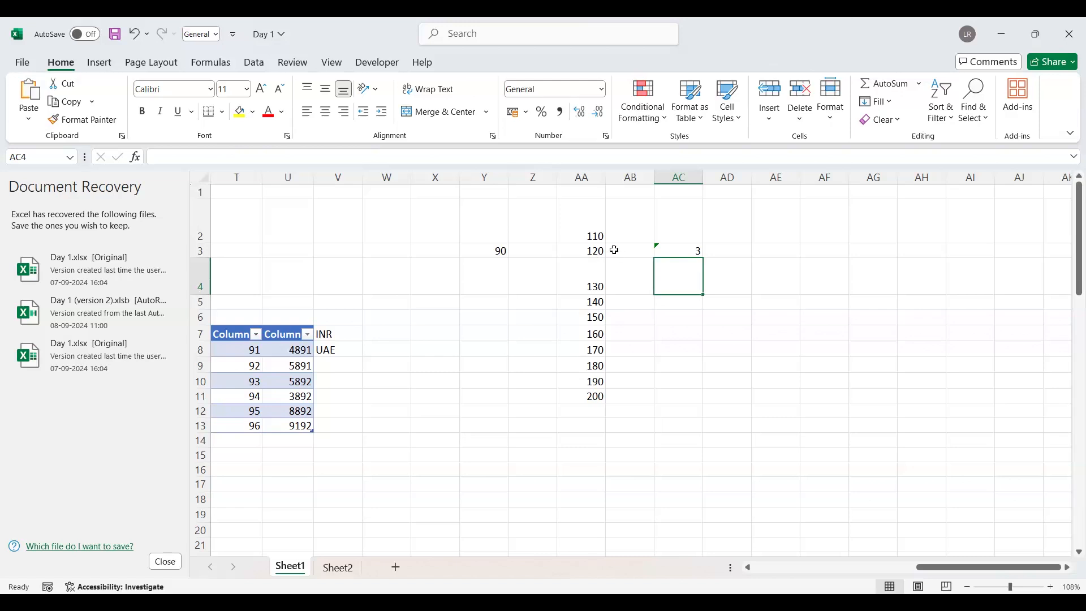
drag(585, 233, 589, 261)
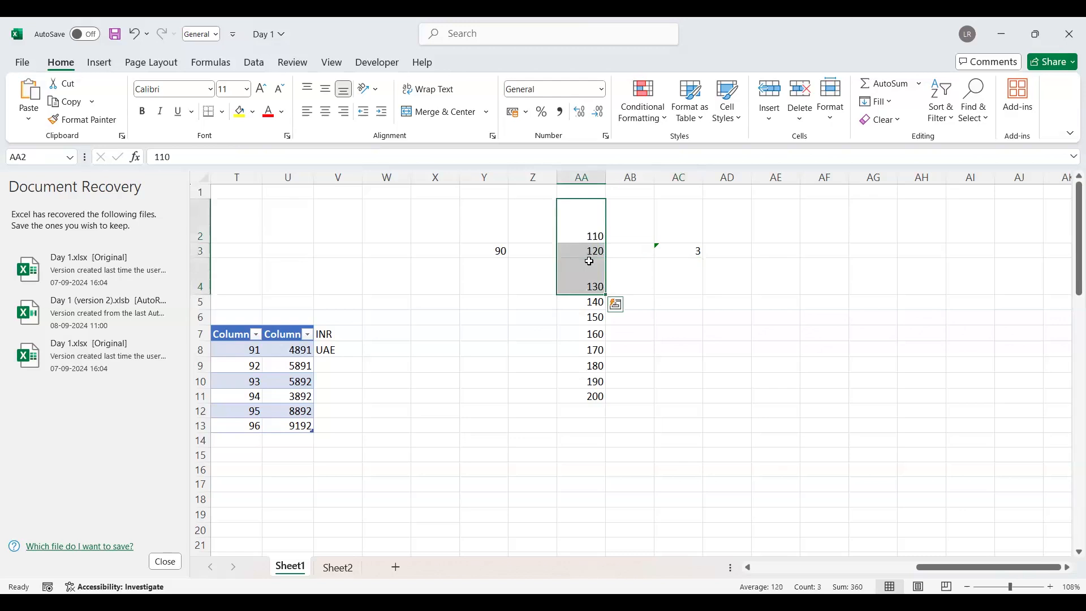
click(716, 275)
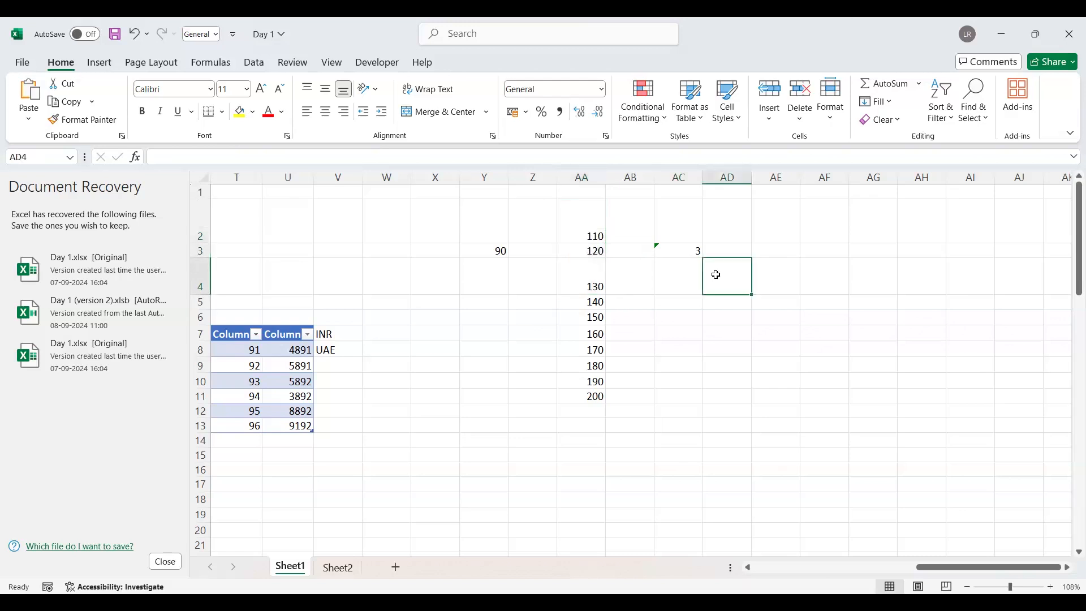
Step: Try to replace the lookup value AA4 in the AC3 MATCH formula with Y3
double_click(688, 252)
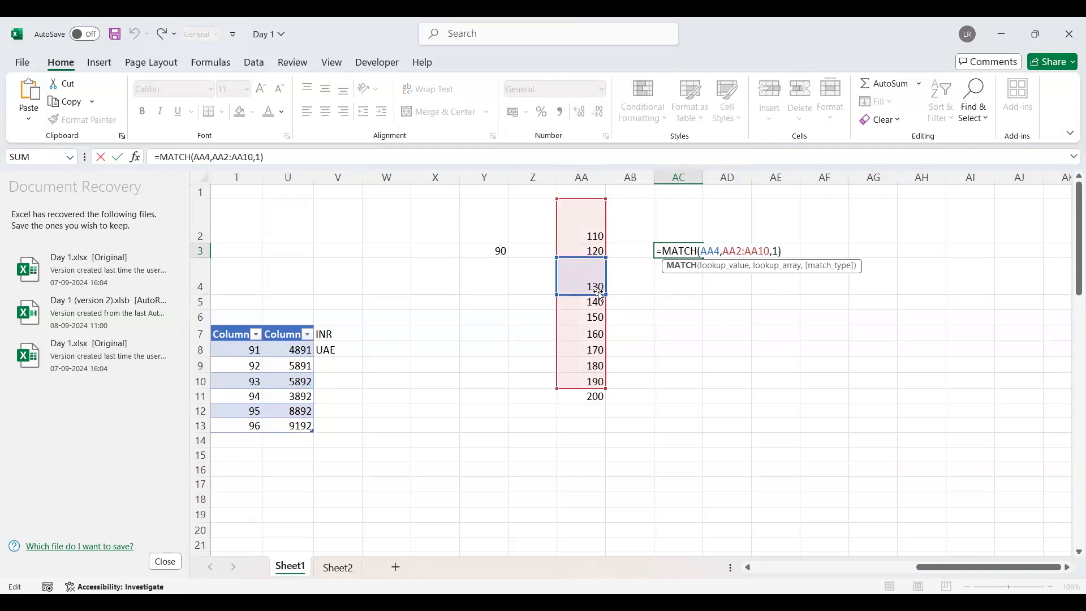
click(501, 254)
double_click(689, 252)
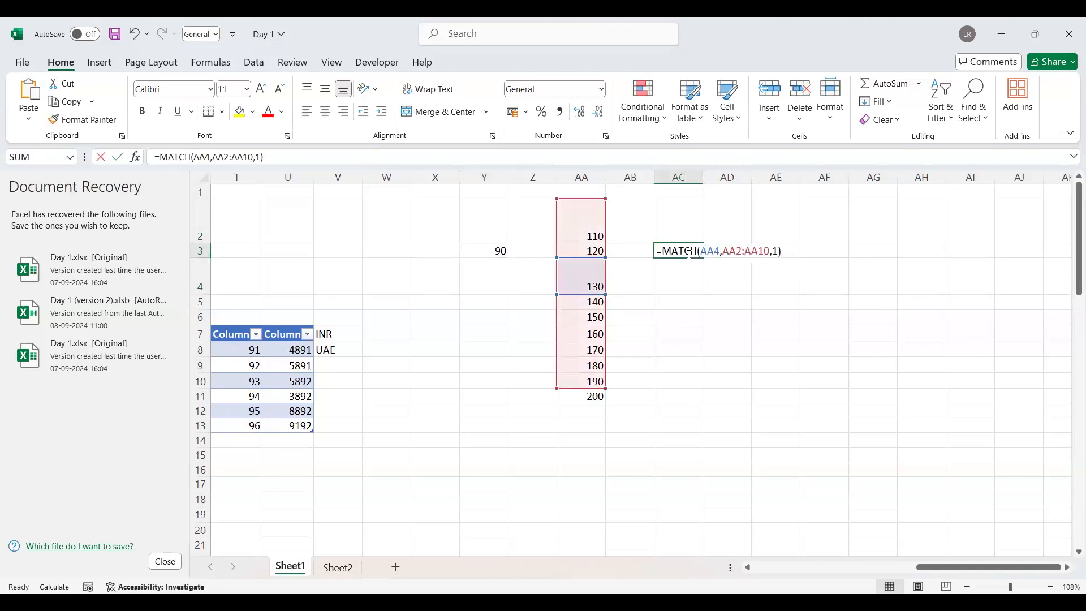
drag(721, 252, 703, 252)
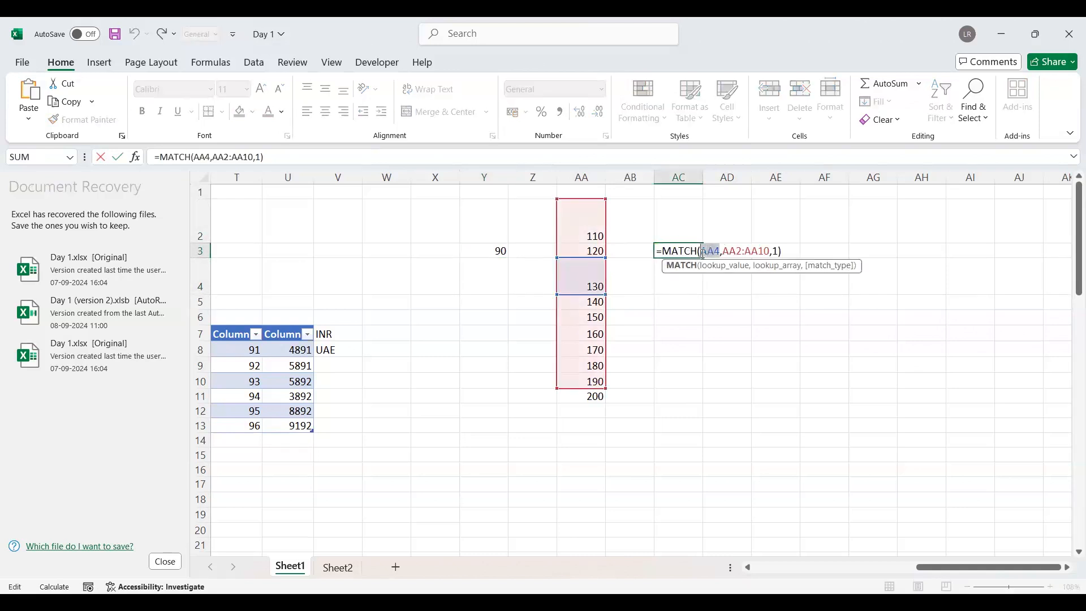
click(500, 252)
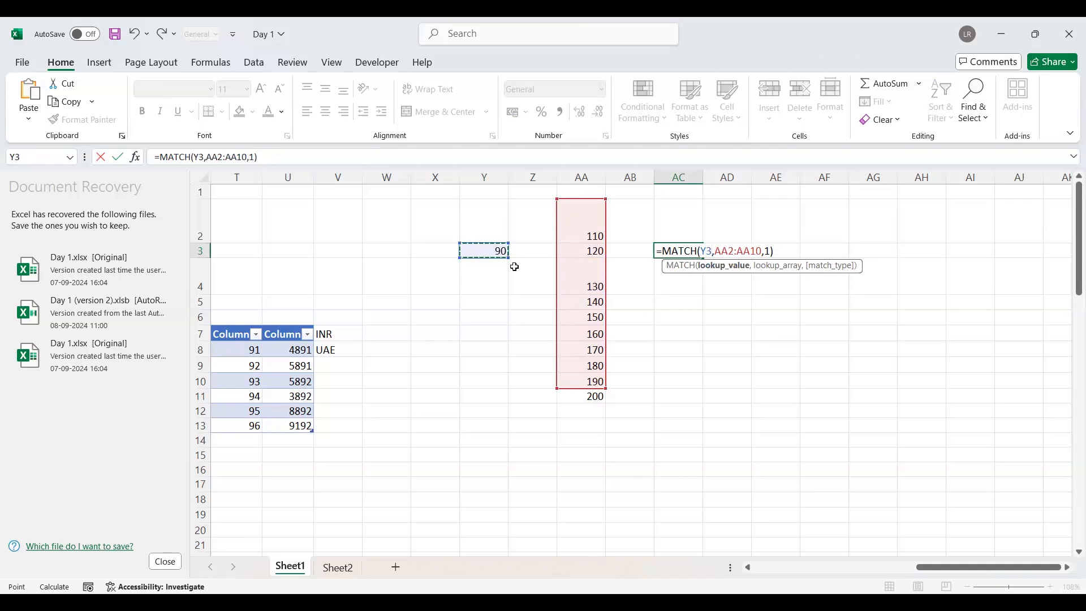
click(770, 335)
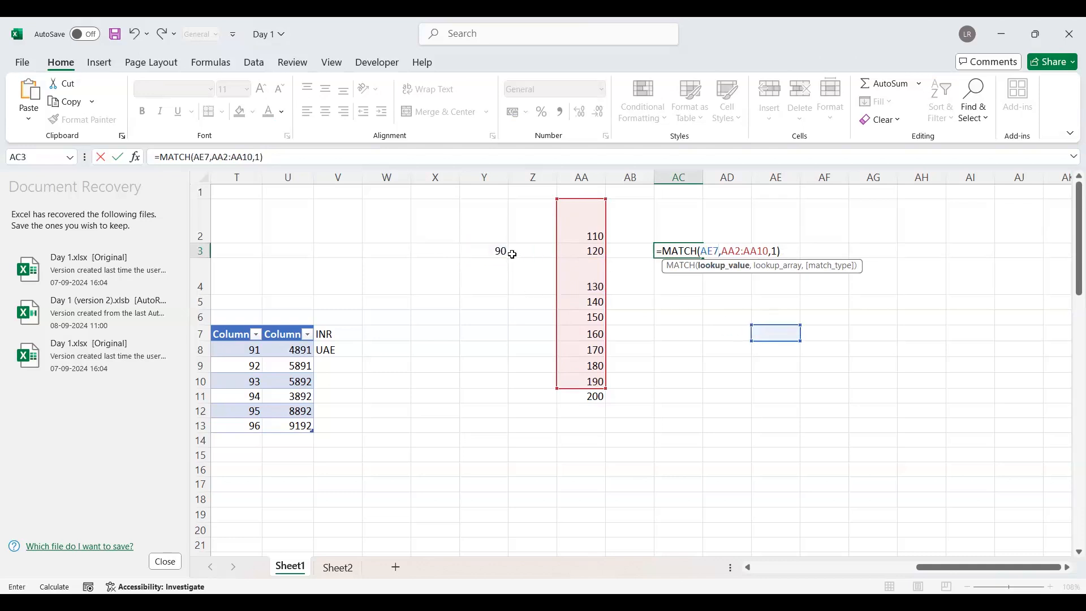
Step: Enter 145 in Z3 as a new value to look up
double_click(512, 254)
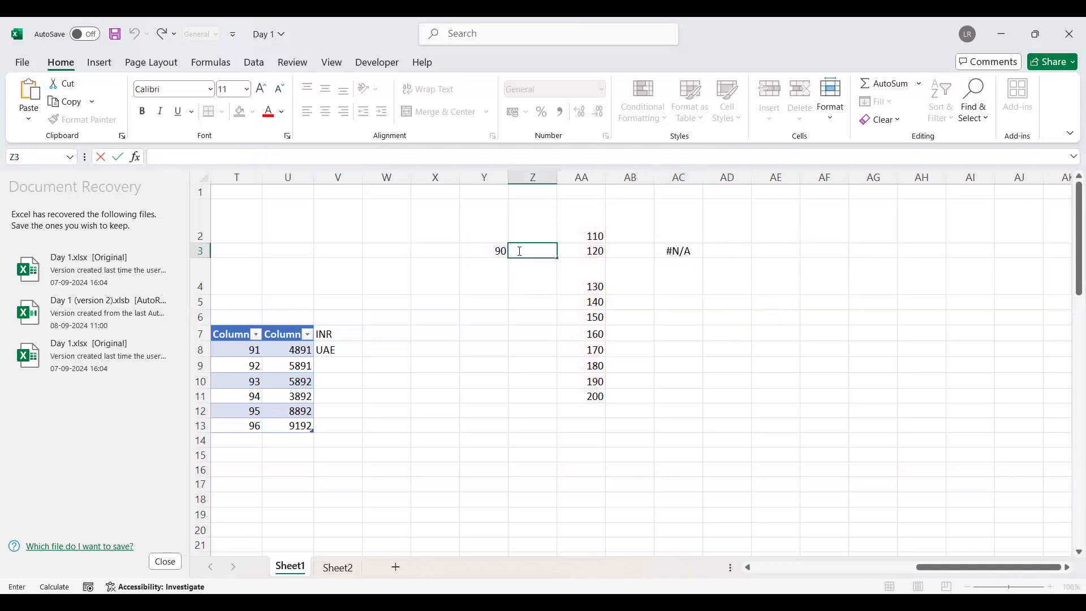
text(2)
key(BackSpace)
text(145)
Step: Replace the lookup value in the AC3 formula with Z3 to give =MATCH(Z3,AA2:AA10,1)
click(683, 253)
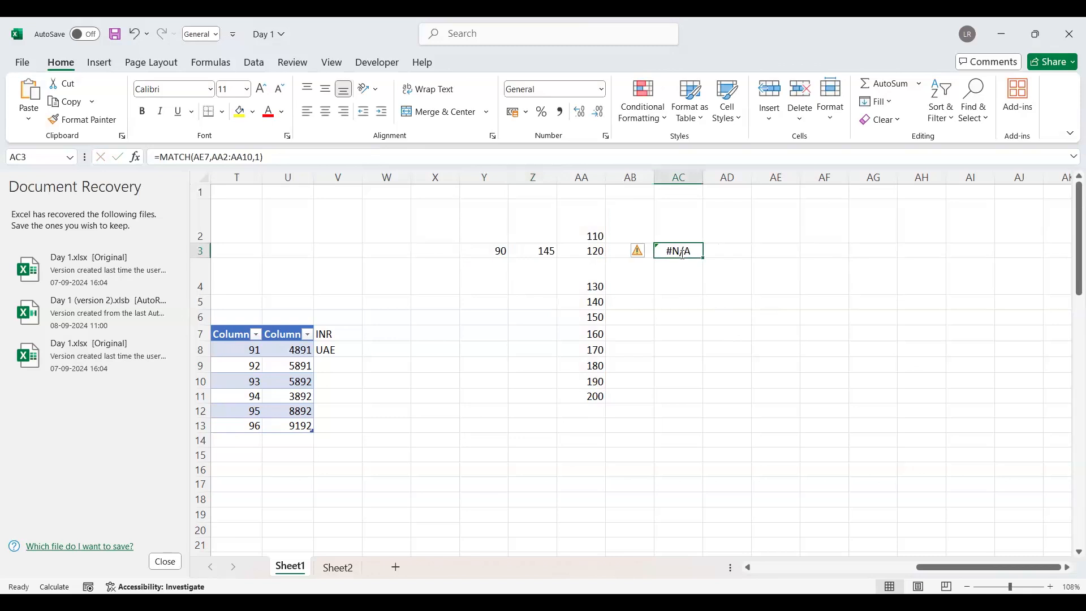
double_click(682, 253)
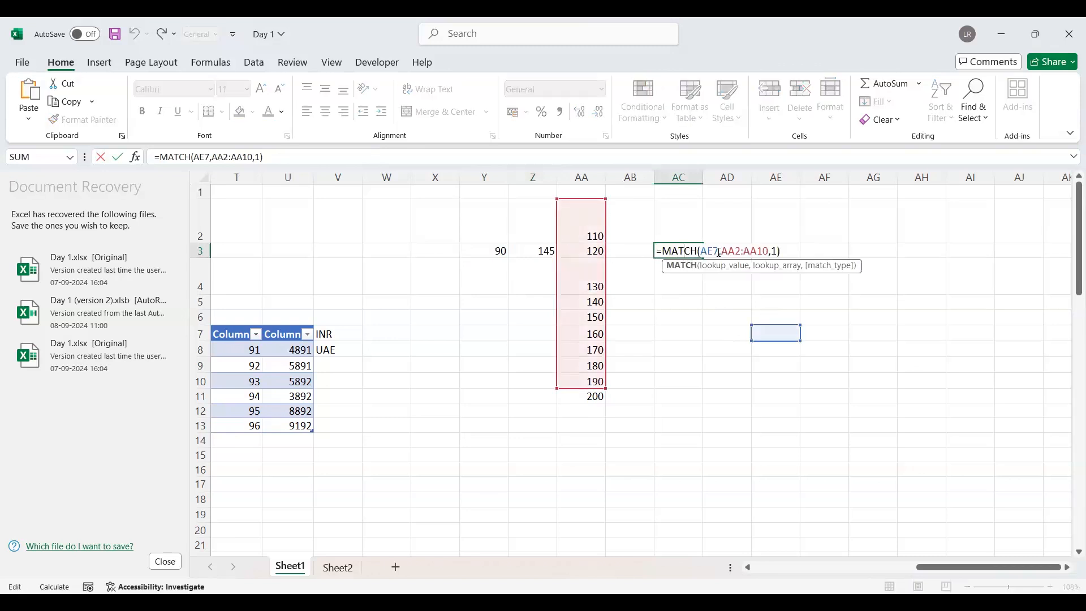
drag(719, 253, 702, 254)
click(542, 252)
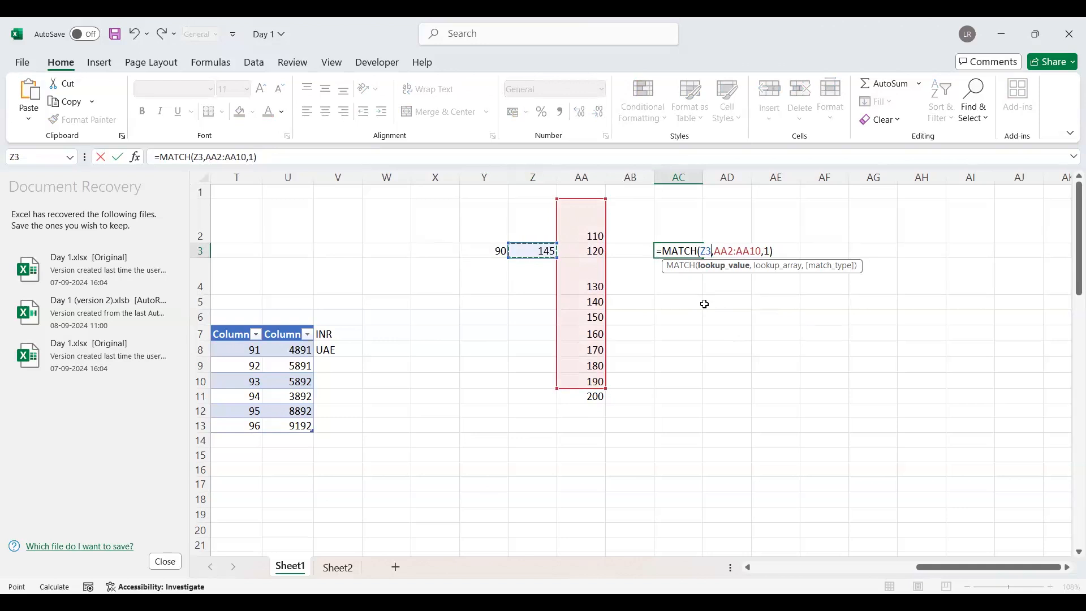
key(Return)
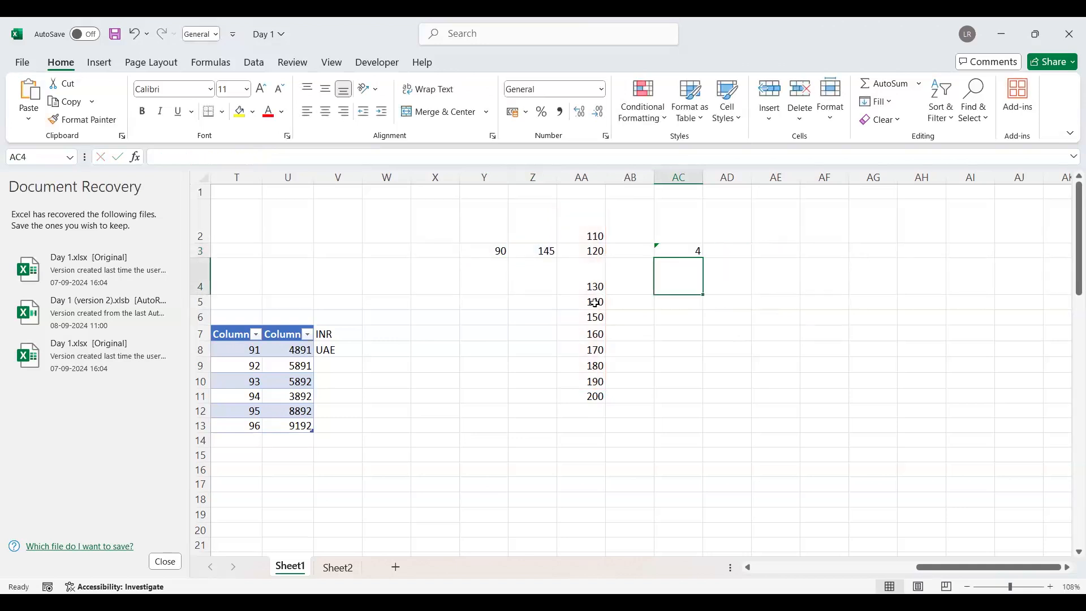
Step: Try to change the match type of the AC3 MATCH formula to -1 and select the number list in AA2:AA11
double_click(683, 250)
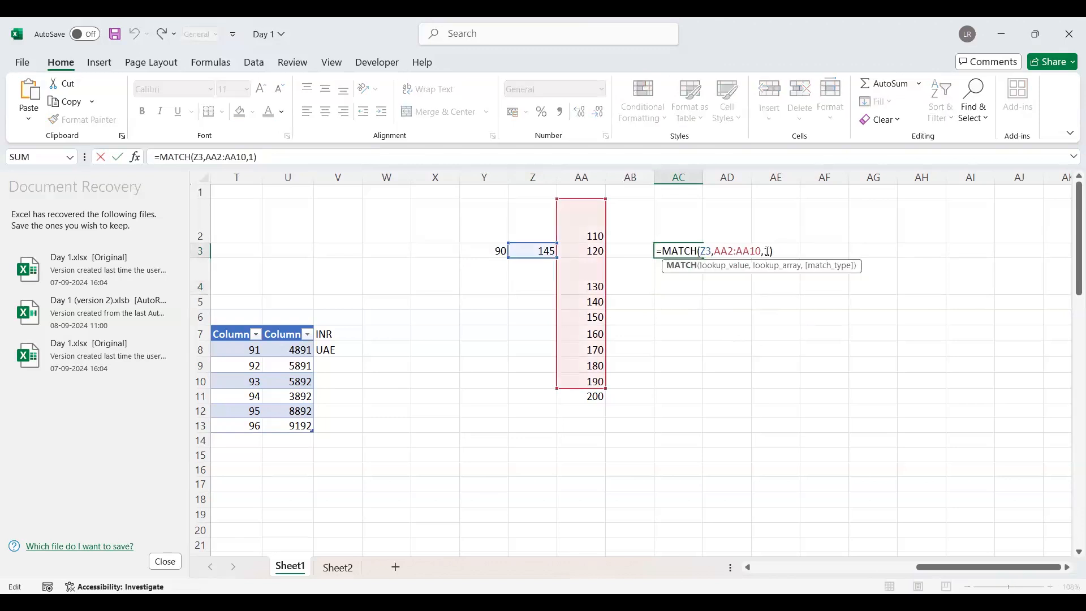
click(767, 250)
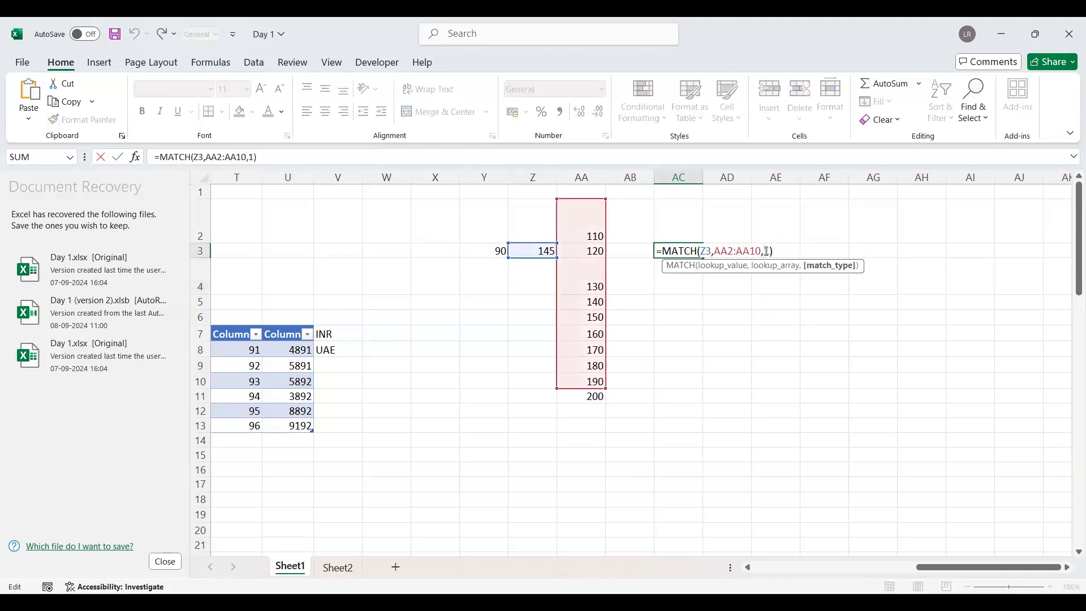
text(-)
click(671, 371)
drag(575, 208, 584, 377)
click(707, 435)
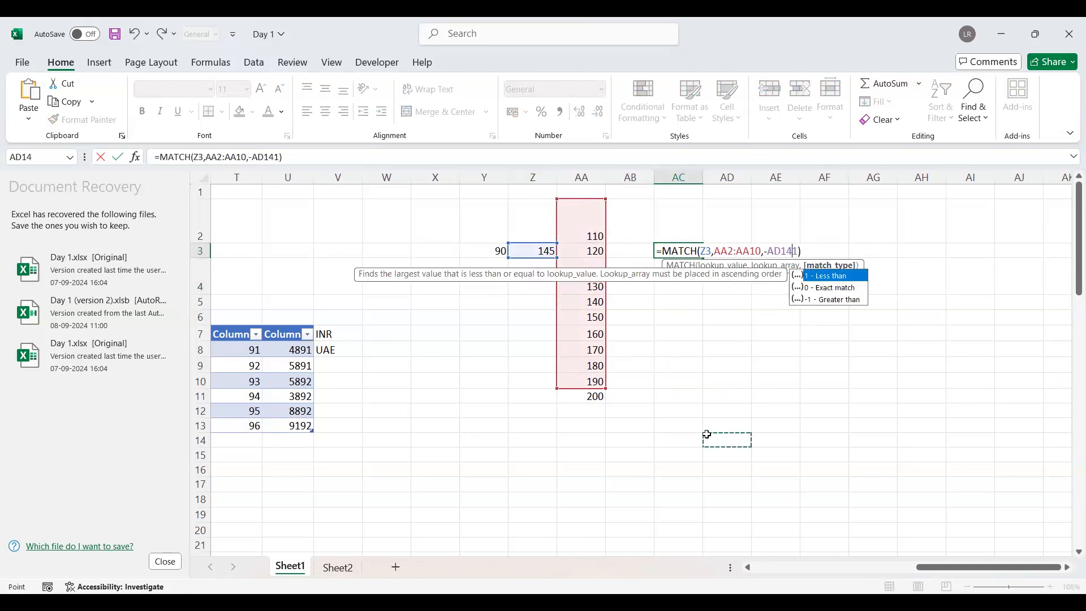
drag(567, 210, 586, 305)
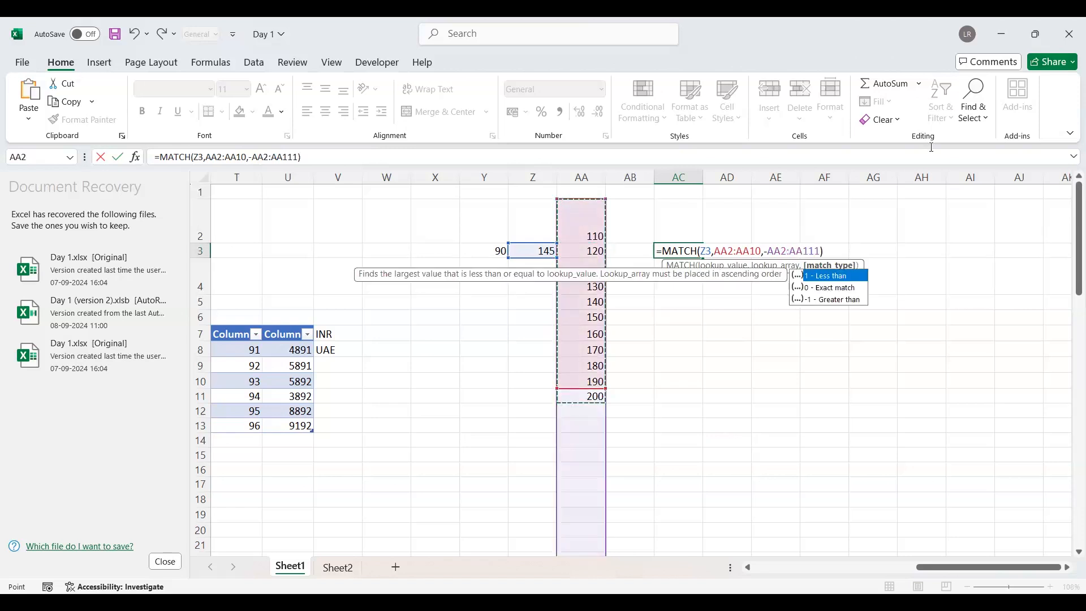
click(825, 410)
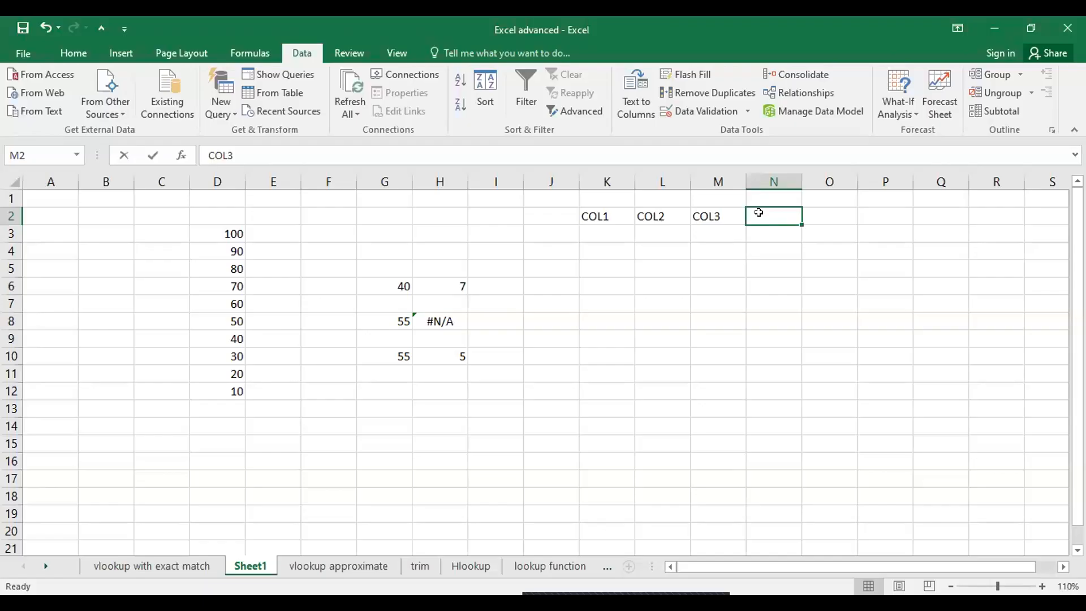
Step: In the Excel advanced workbook, enter the column header COL4 in N2
double_click(759, 212)
text(COL4)
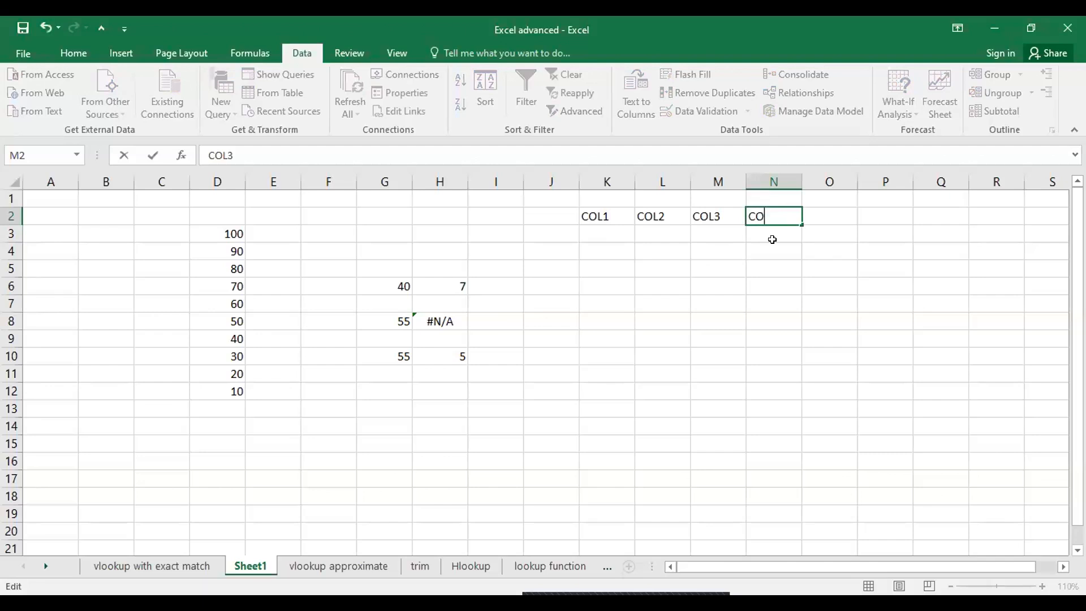
click(718, 356)
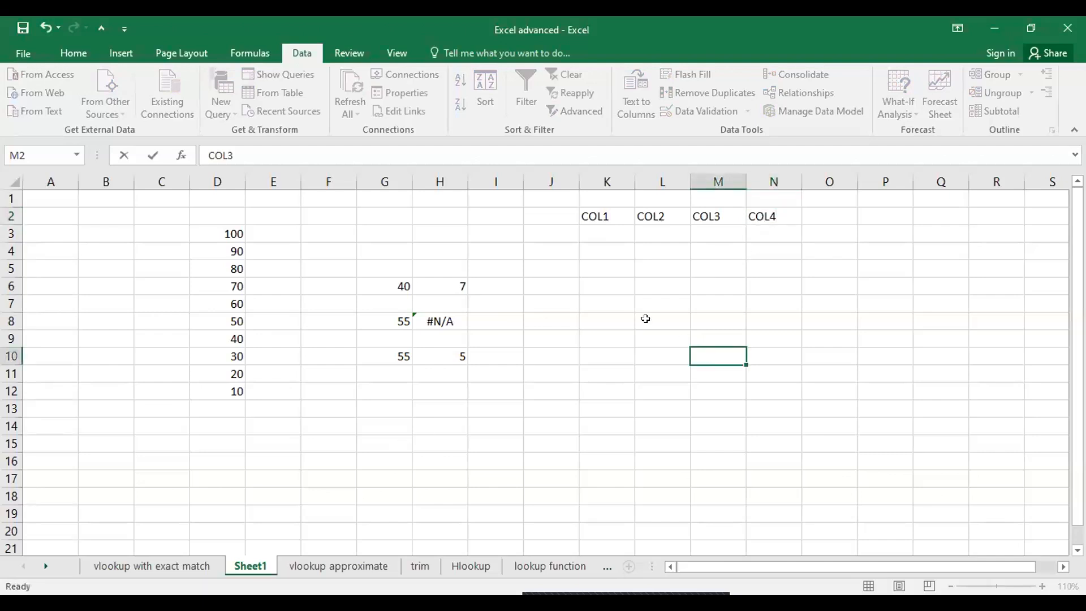
Step: Enter =MATCH(M2,K2:N2,0) in L6 to find the position of COL3 within the header row
click(662, 287)
text(=MATCH()
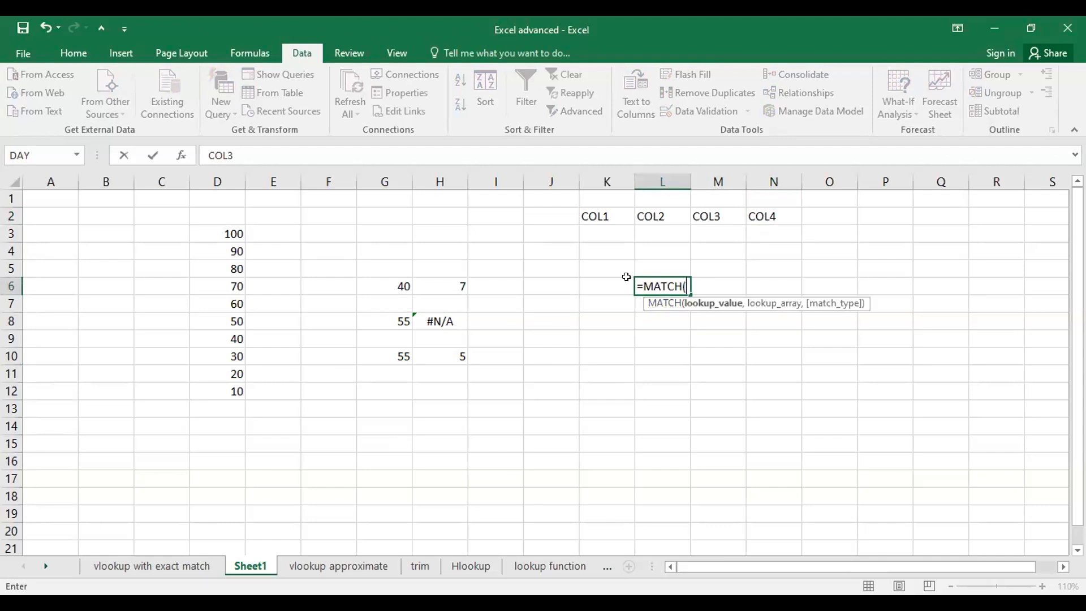
click(703, 216)
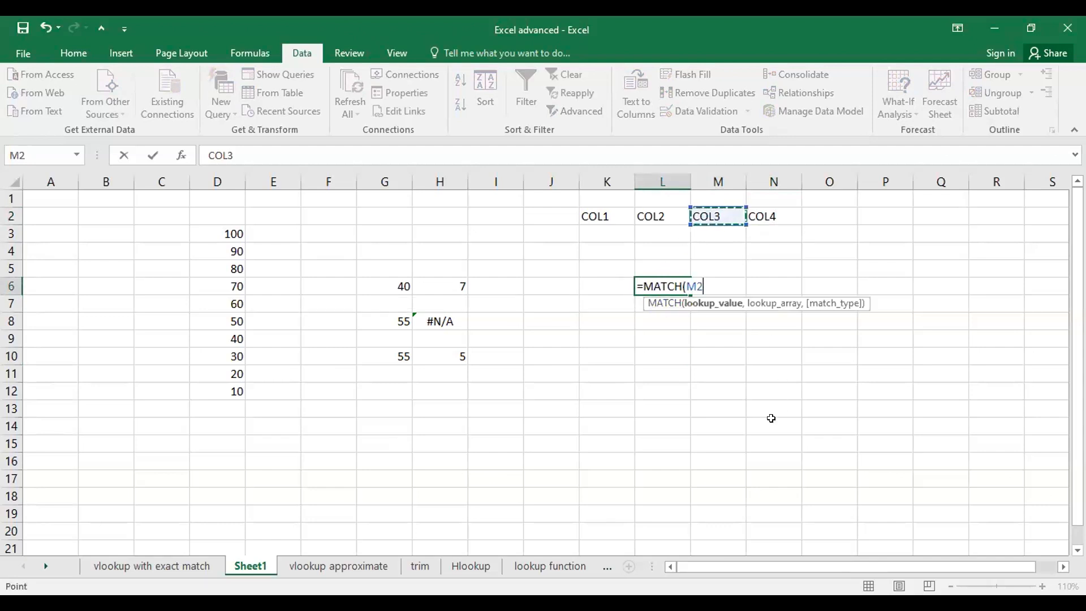
text(,)
drag(594, 214, 775, 216)
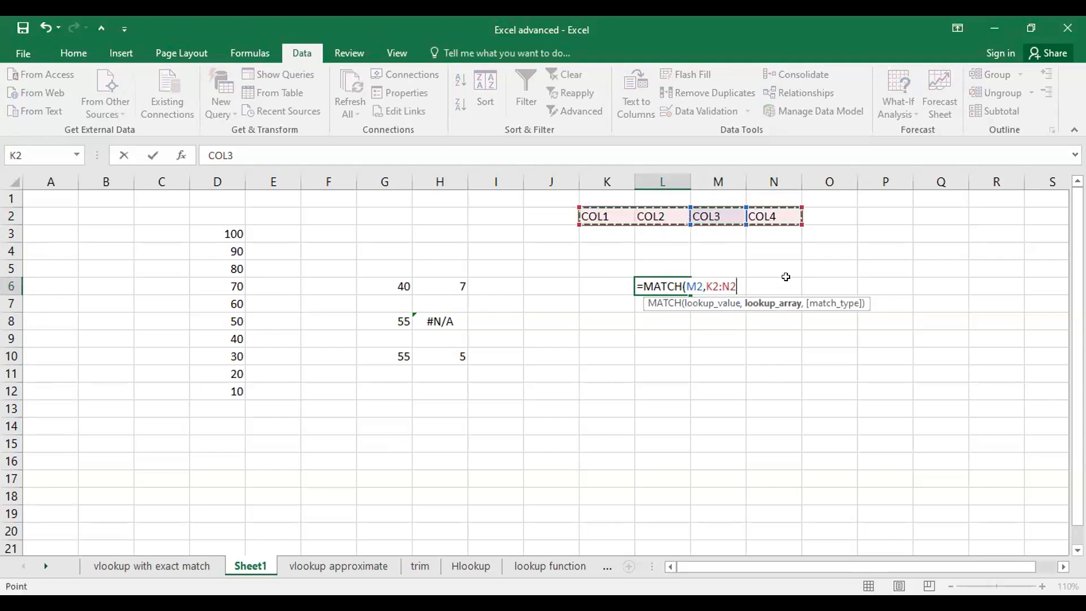
text(,0)
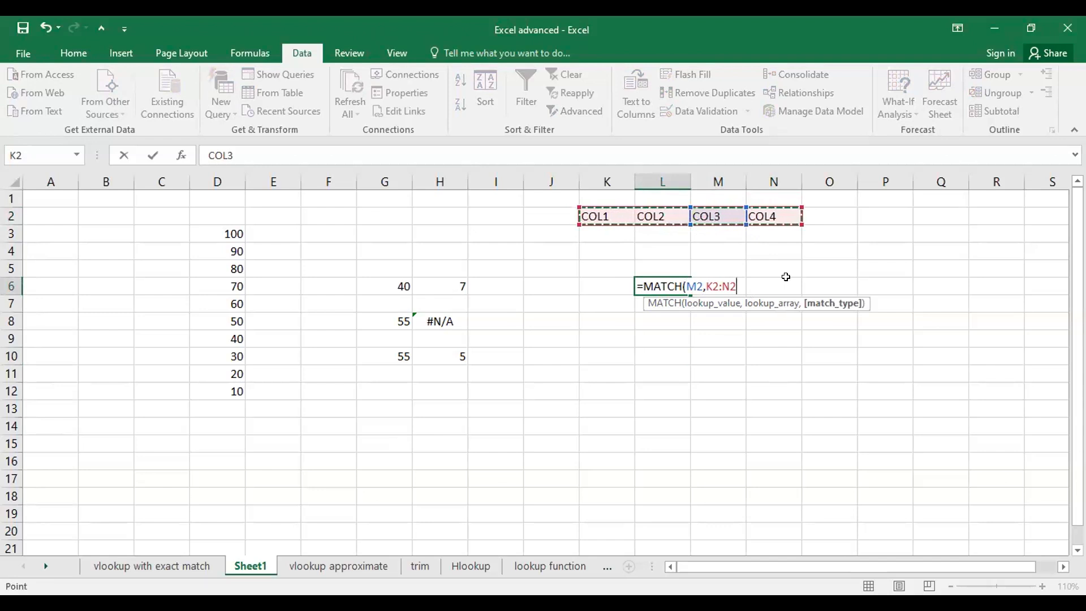
text())
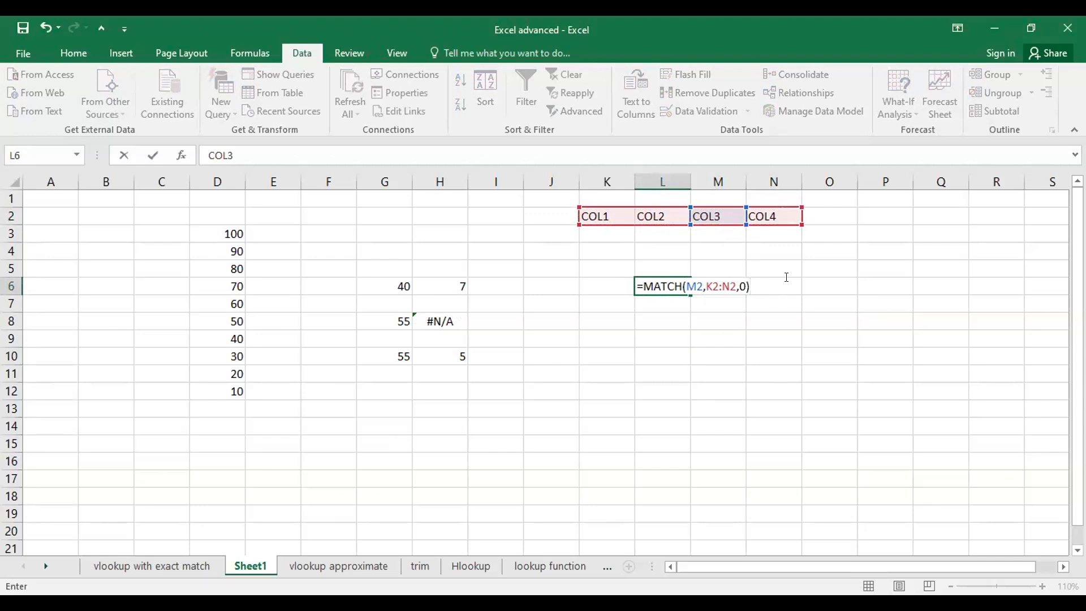
key(Return)
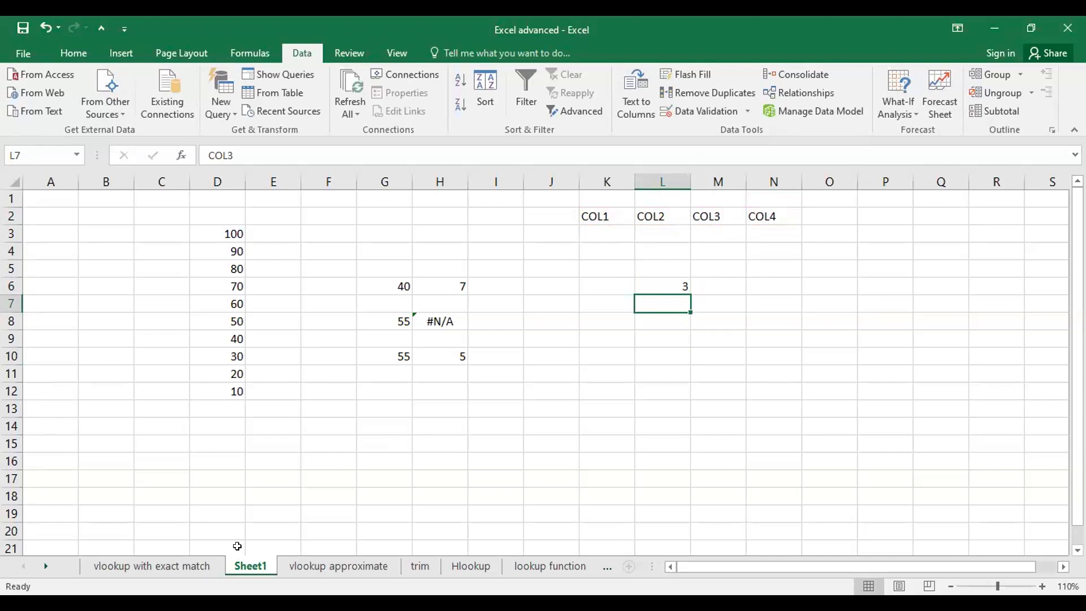
Step: On the vlookup with exact match sheet, copy the product name Mobile from A3 into G10
click(203, 561)
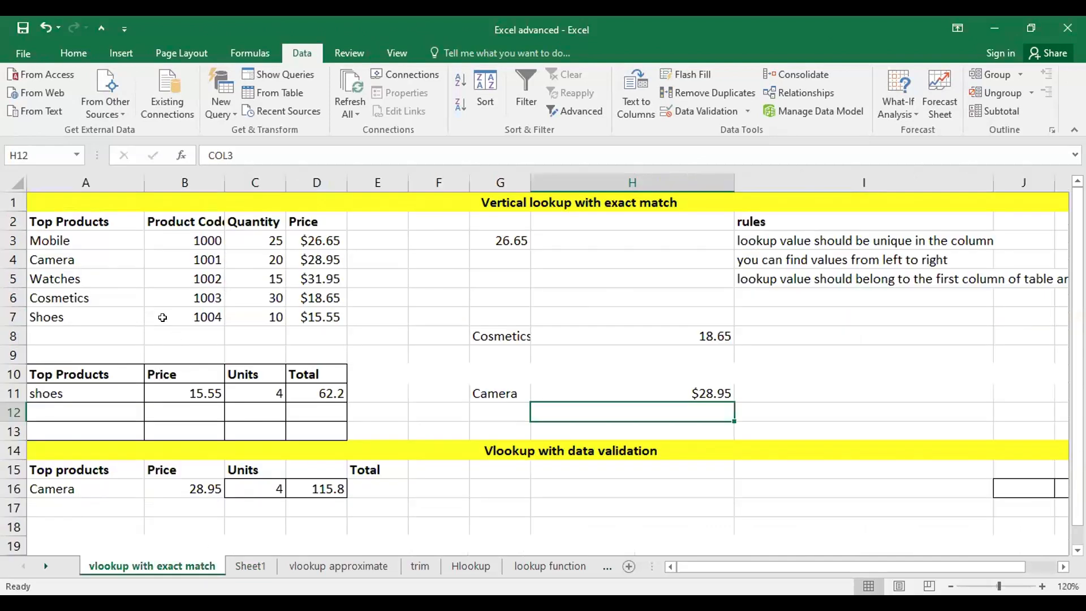
click(294, 222)
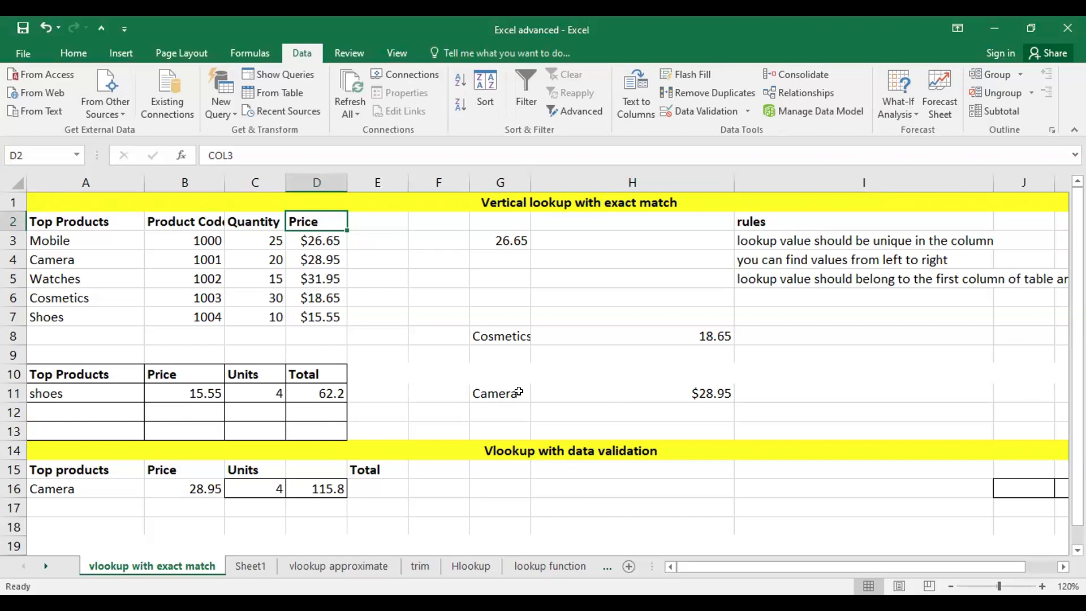
click(62, 241)
key(ctrl+c)
click(507, 371)
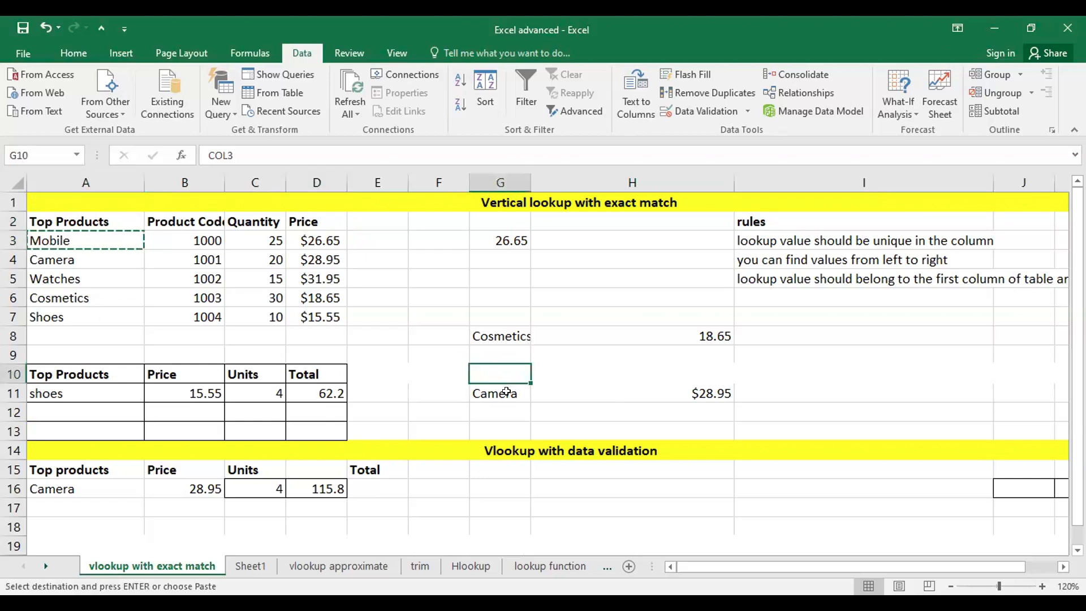
key(ctrl+v)
Step: Enter =VLOOKUP(G10,A2:D7,4,0) in H10 to return the price of the Mobile product
click(542, 369)
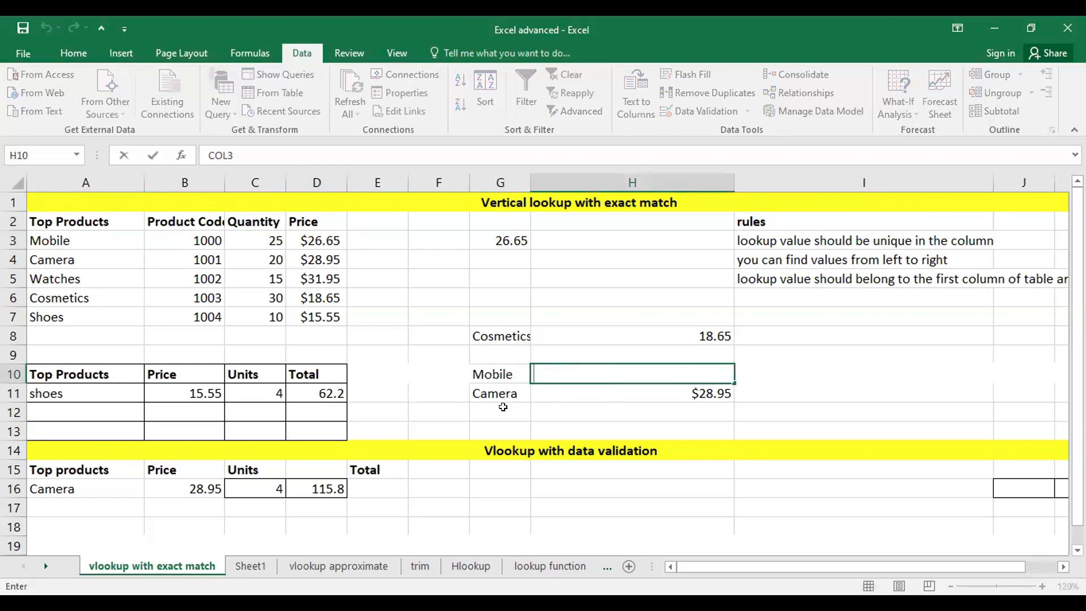
text(=VLOOKUP()
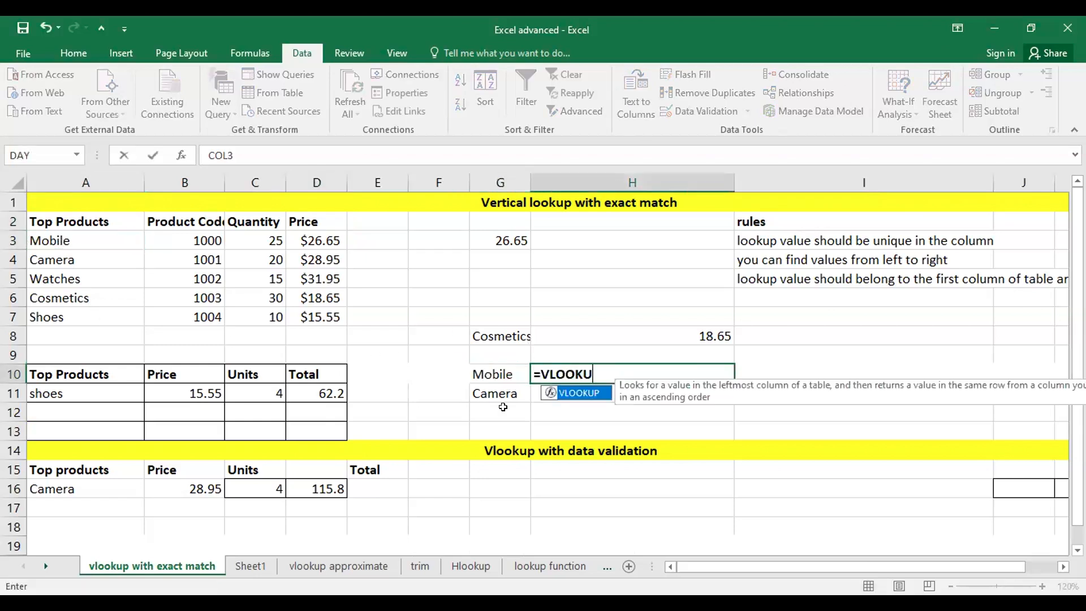
click(490, 365)
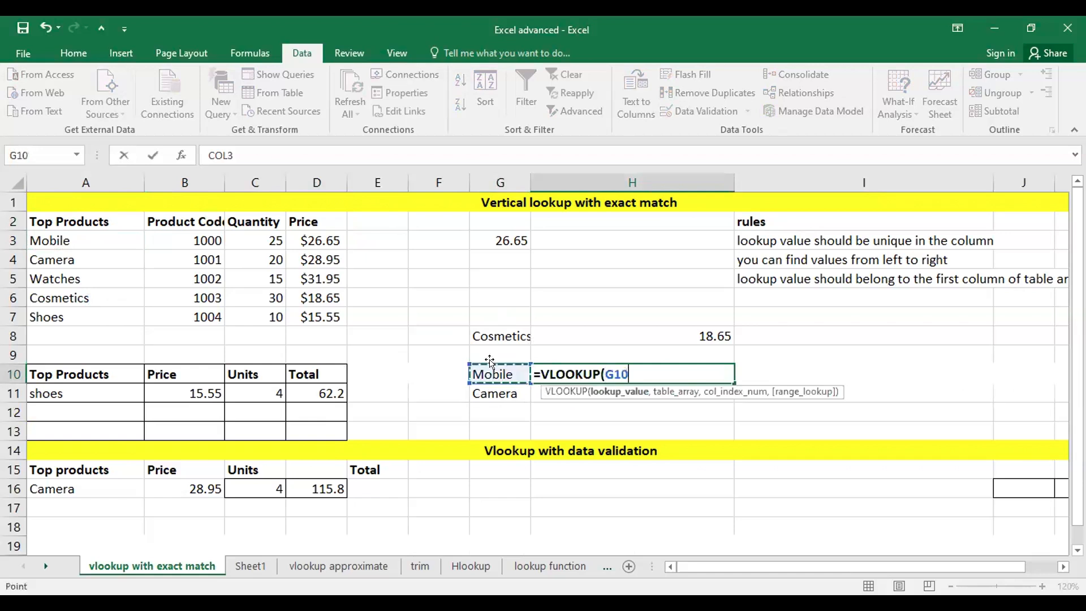
text(,)
click(54, 221)
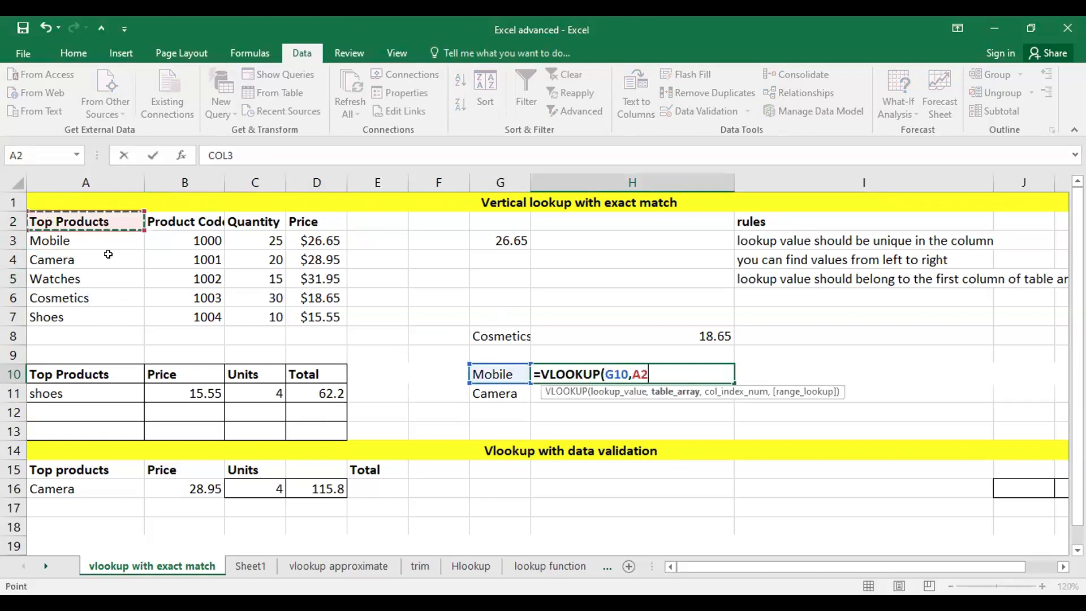
key(ctrl+shift+Down)
key(ctrl+shift+Right)
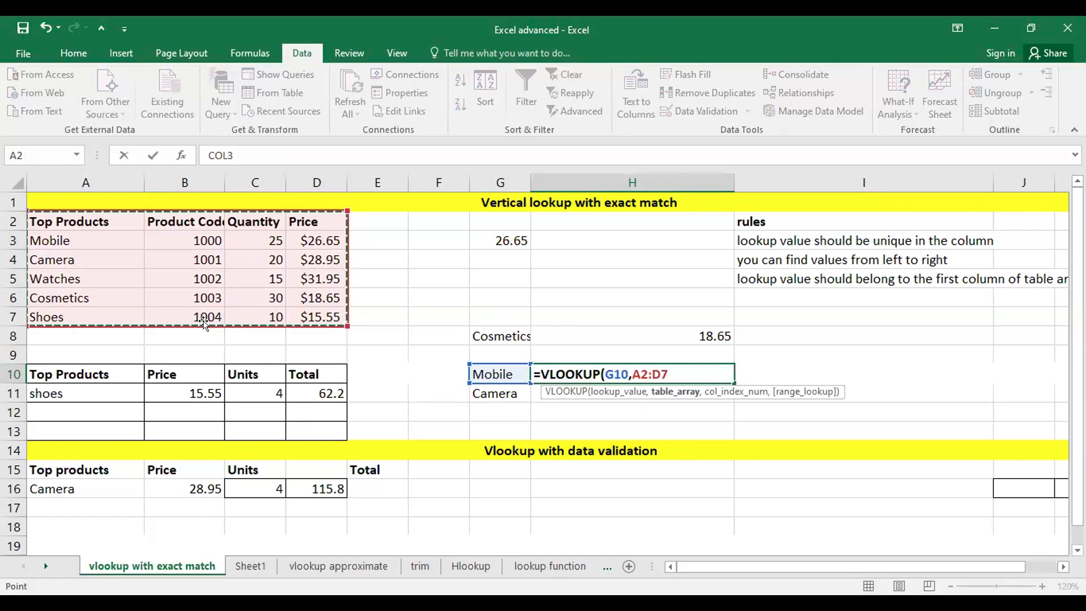
text(,4,0))
key(Return)
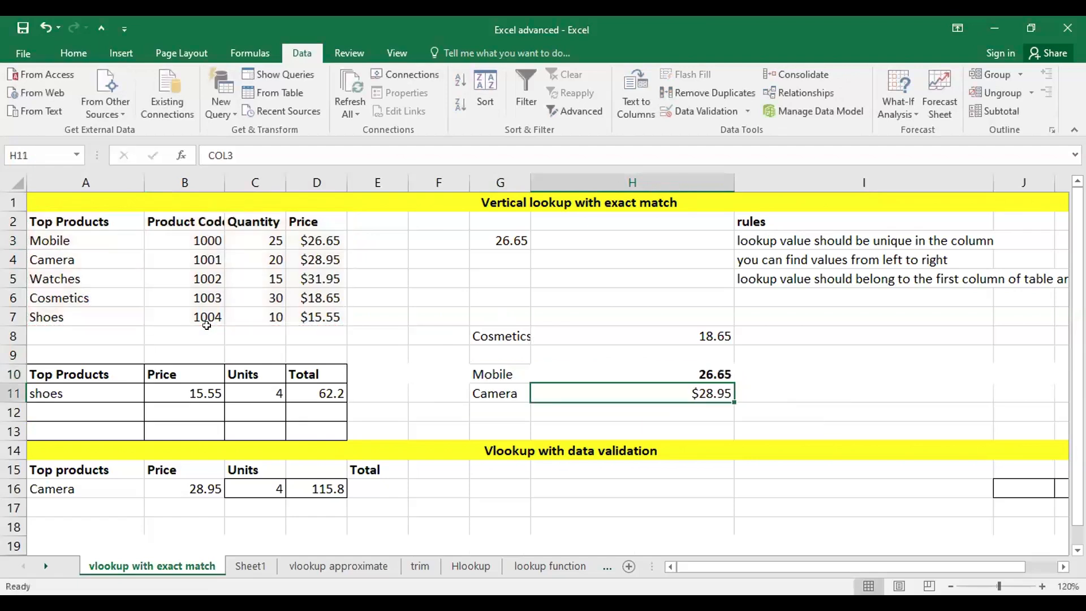
Step: Compare the column index argument of the H10 VLOOKUP with the MATCH formula in L6 of Sheet1
click(667, 368)
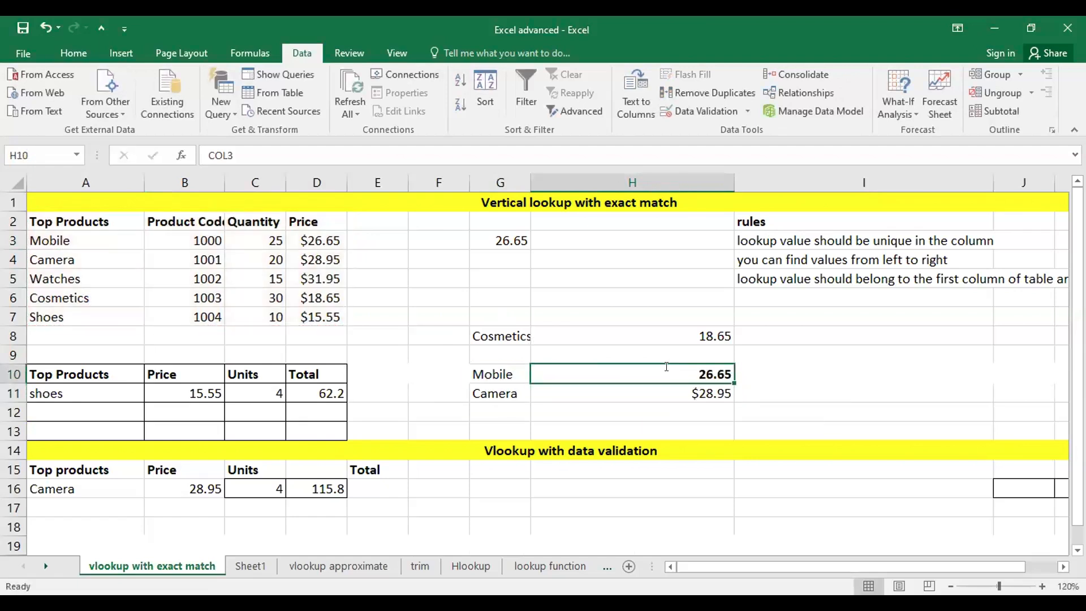
double_click(668, 368)
drag(670, 369, 675, 369)
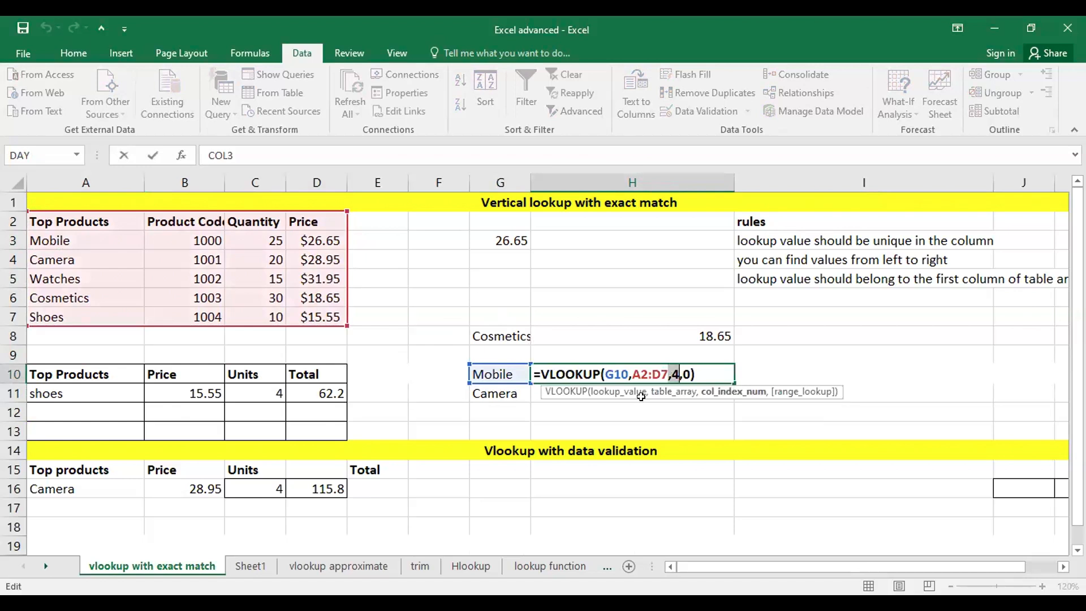
key(Return)
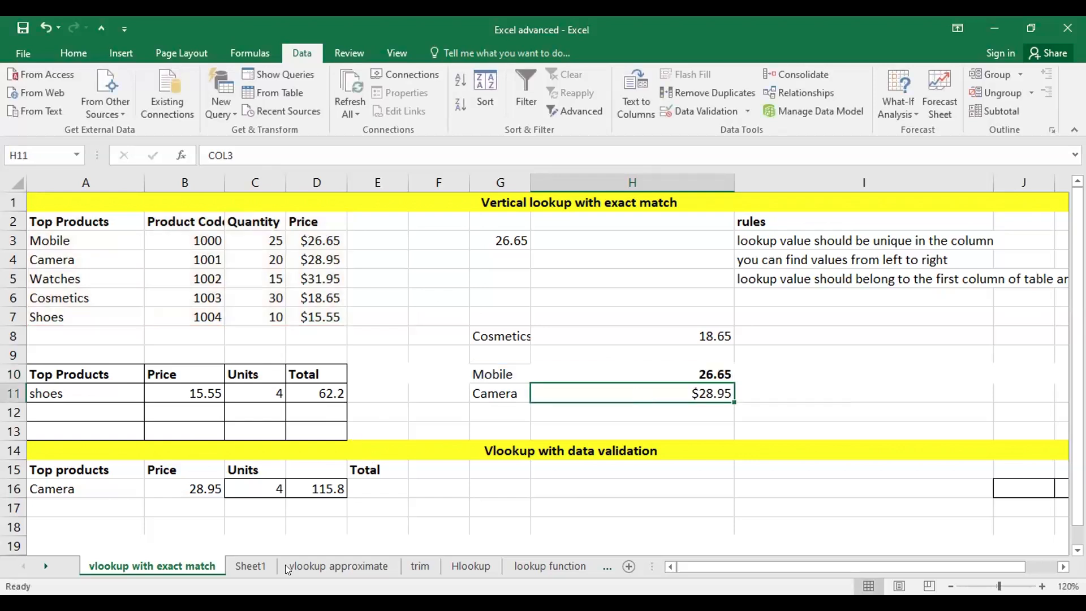
click(317, 566)
click(255, 566)
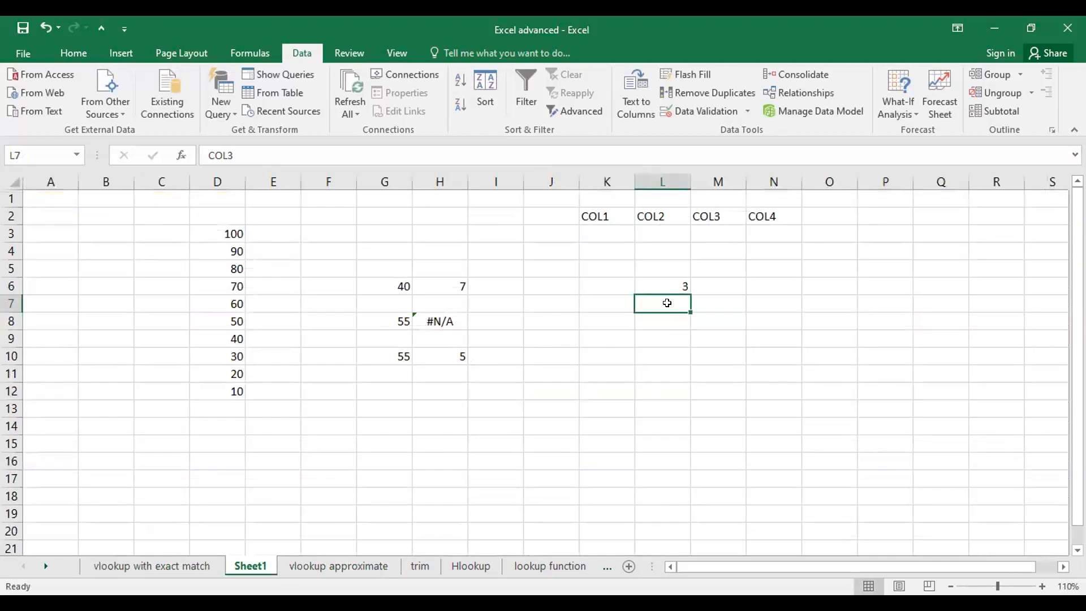
double_click(668, 286)
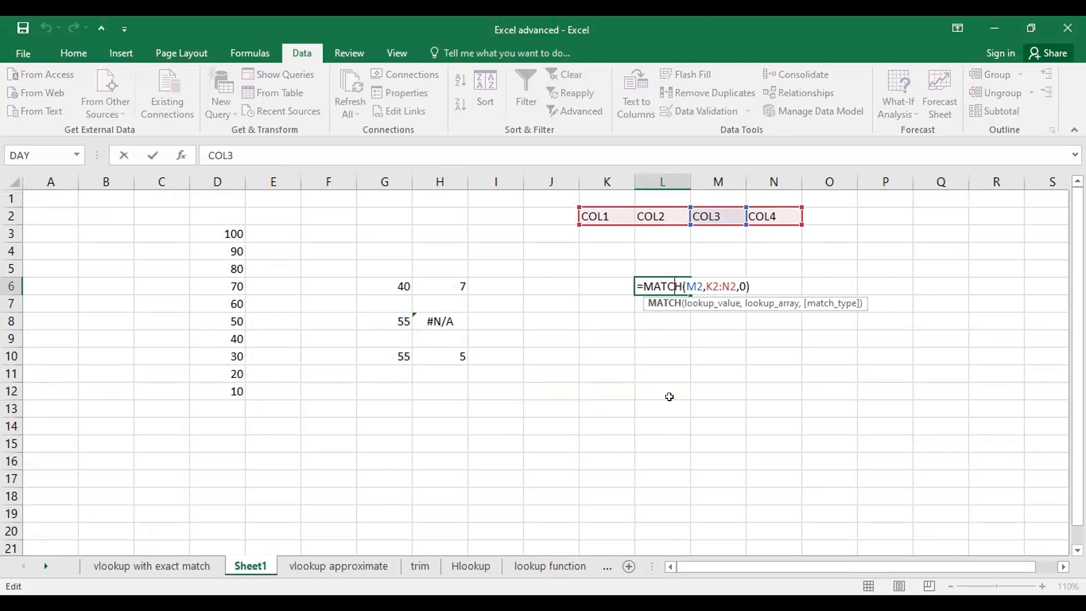
key(Return)
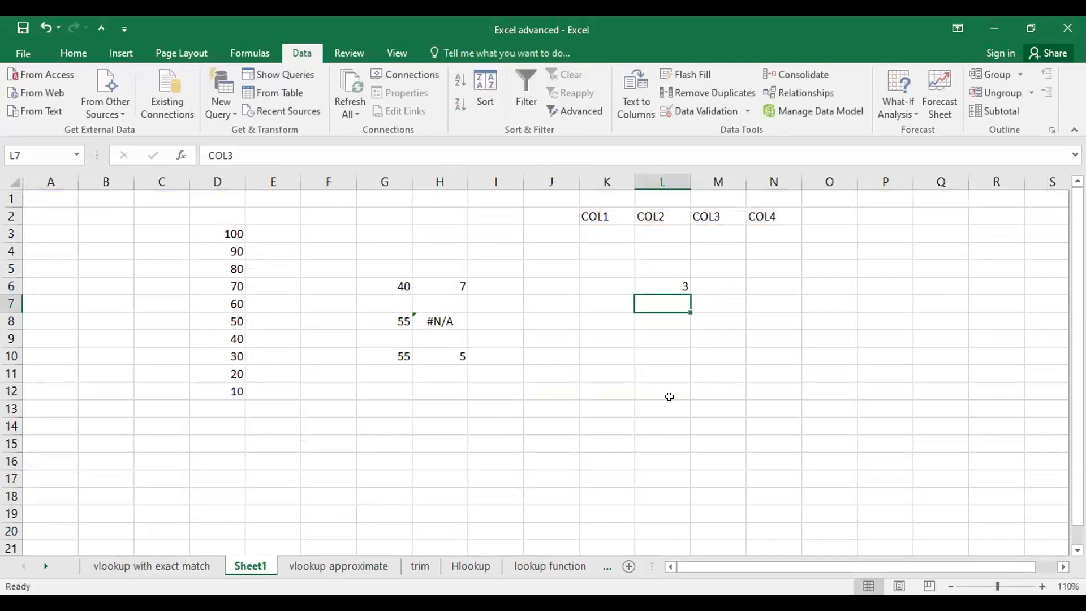
click(195, 568)
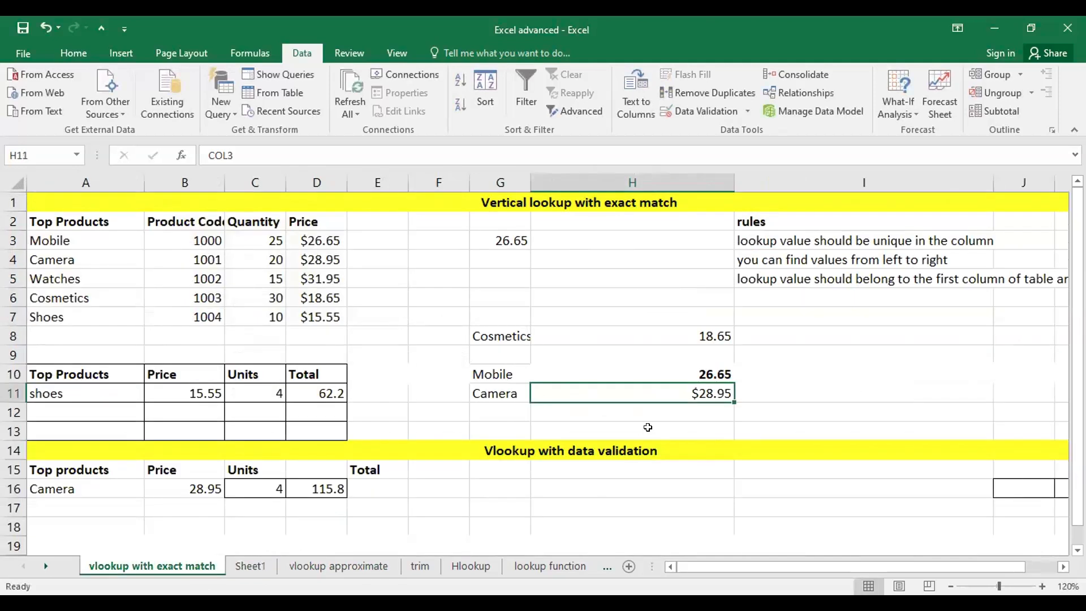
double_click(683, 373)
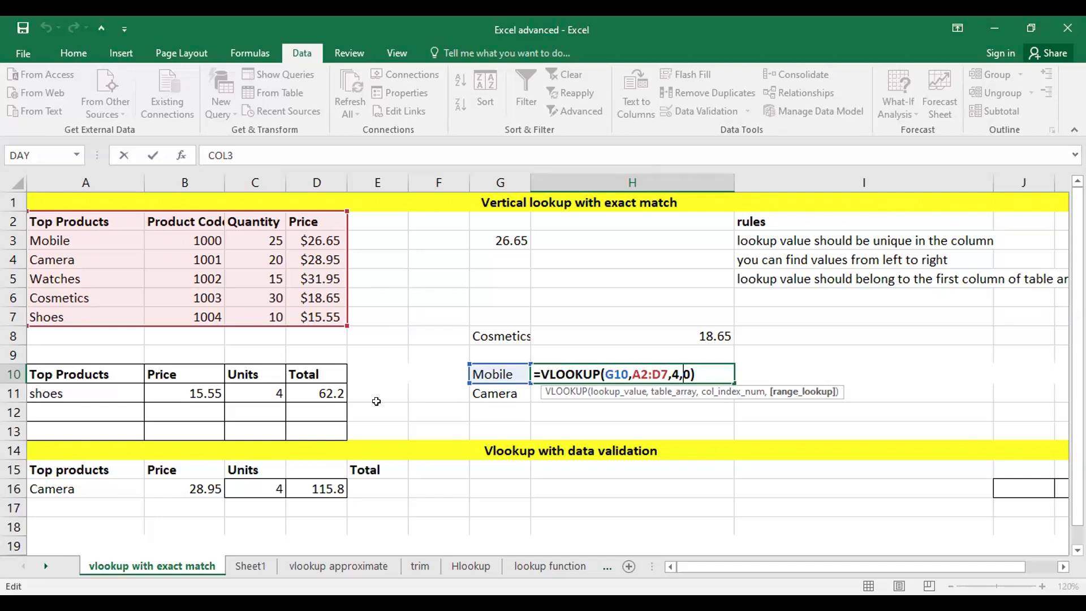
key(Return)
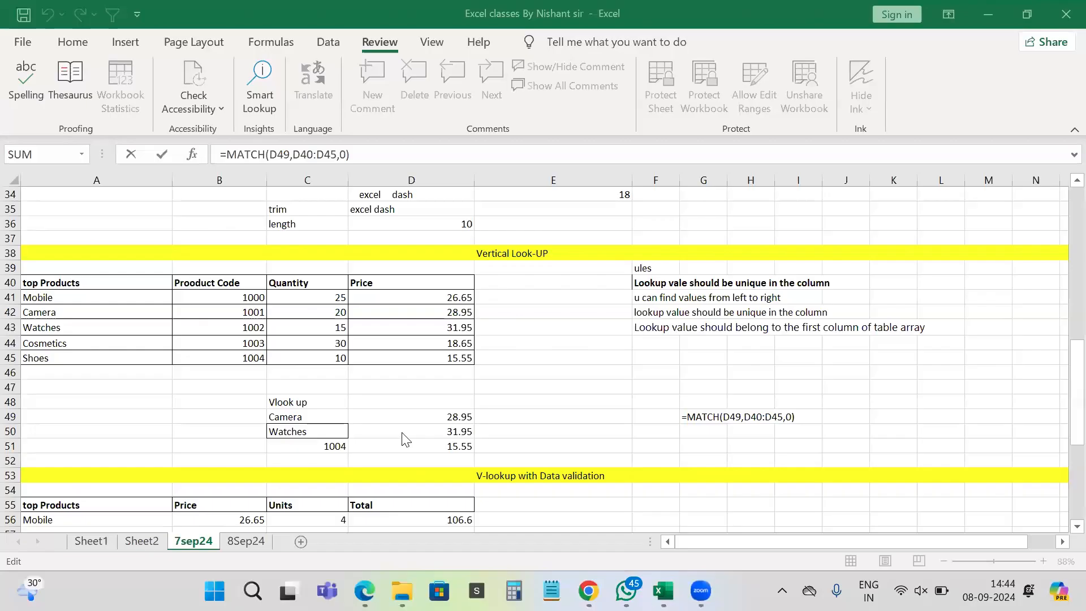
Step: In the Excel classes workbook's 7sep24 sheet, commit the formula =MATCH(D49,D40:D45,0) in G49 and keep that cell selected
scroll(403, 434, down, 2)
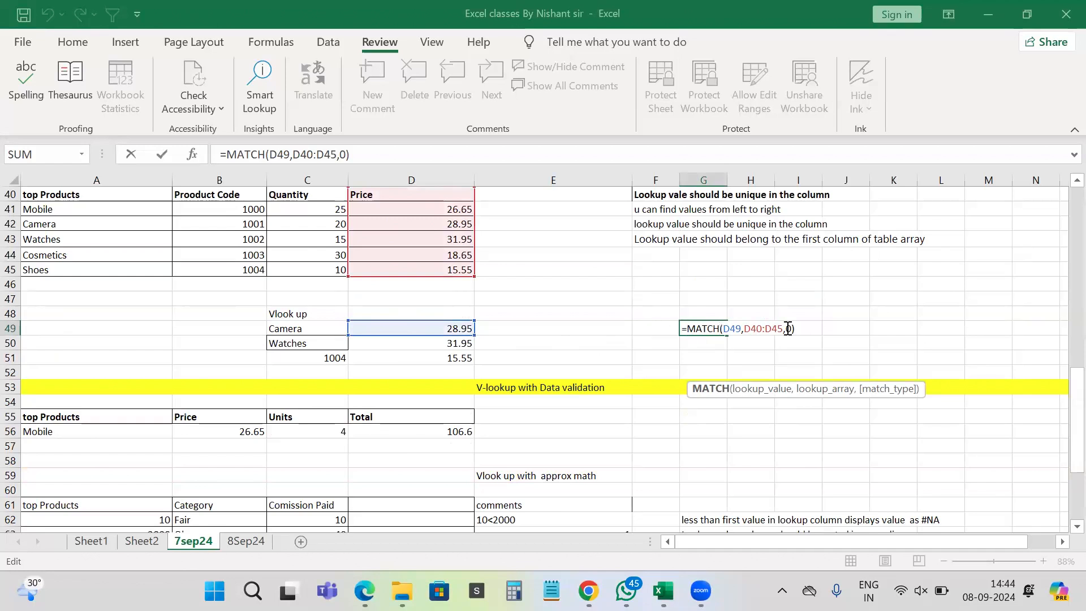
key(Return)
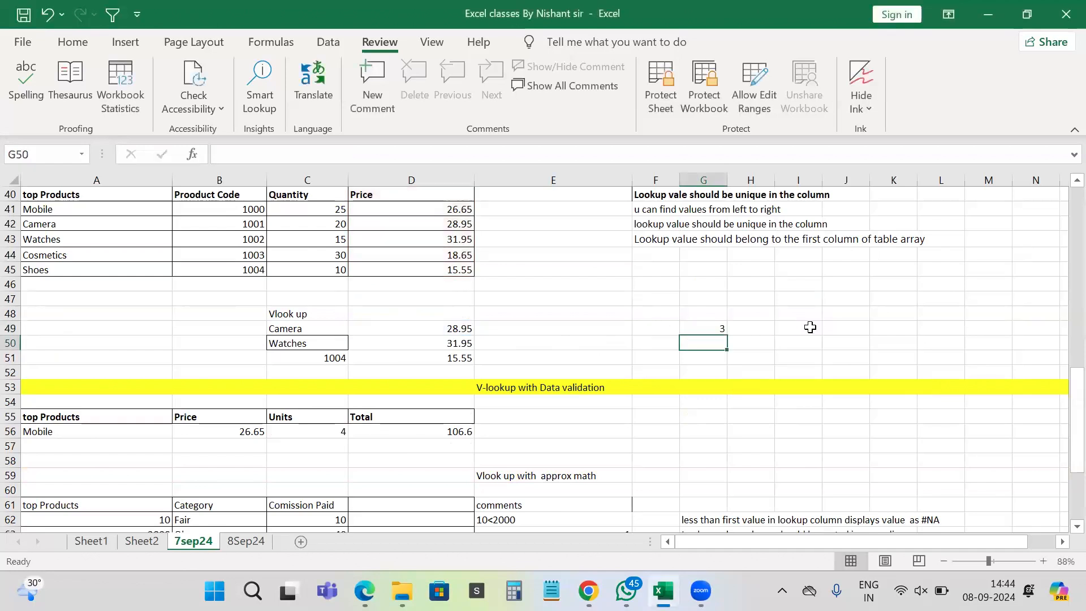
click(713, 324)
key(Down)
key(Down)
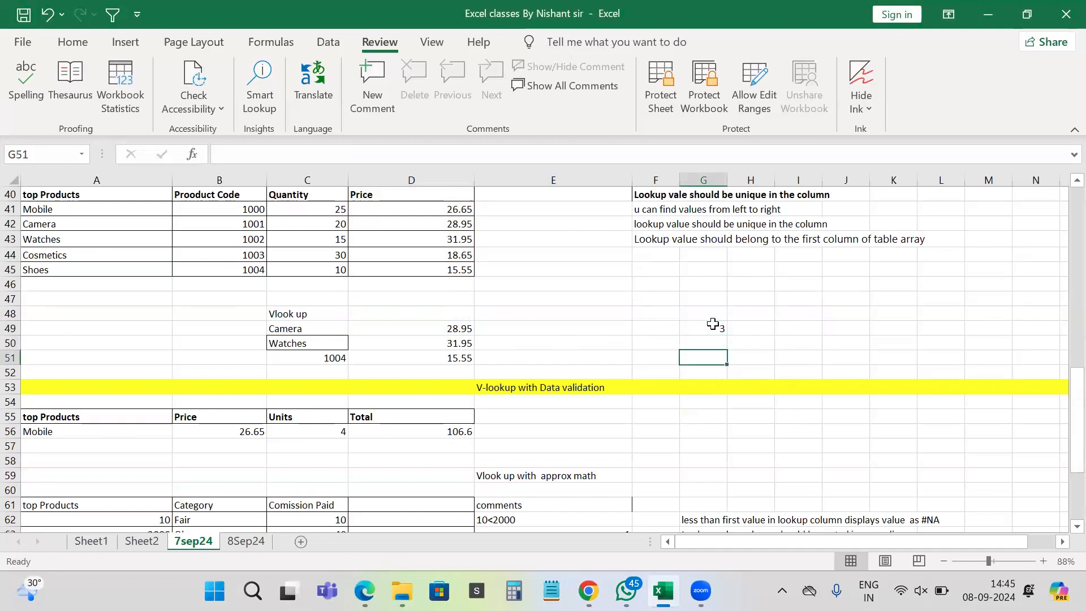
key(Up)
key(Up)
key(Down)
key(Up)
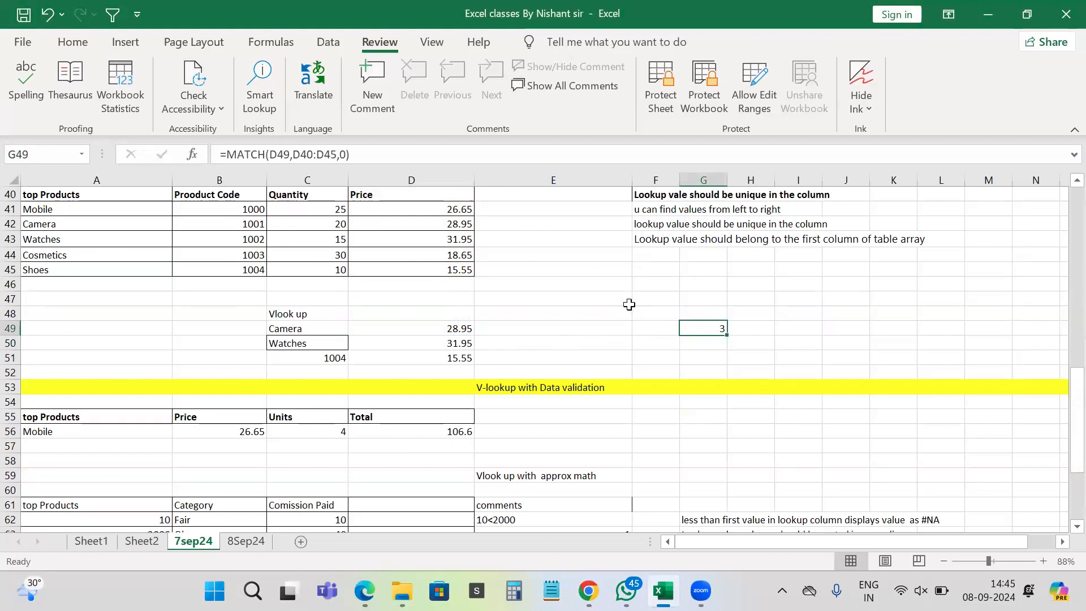
Step: Replace the lookup value in the G49 MATCH formula with D40, the Price header cell
key(F2)
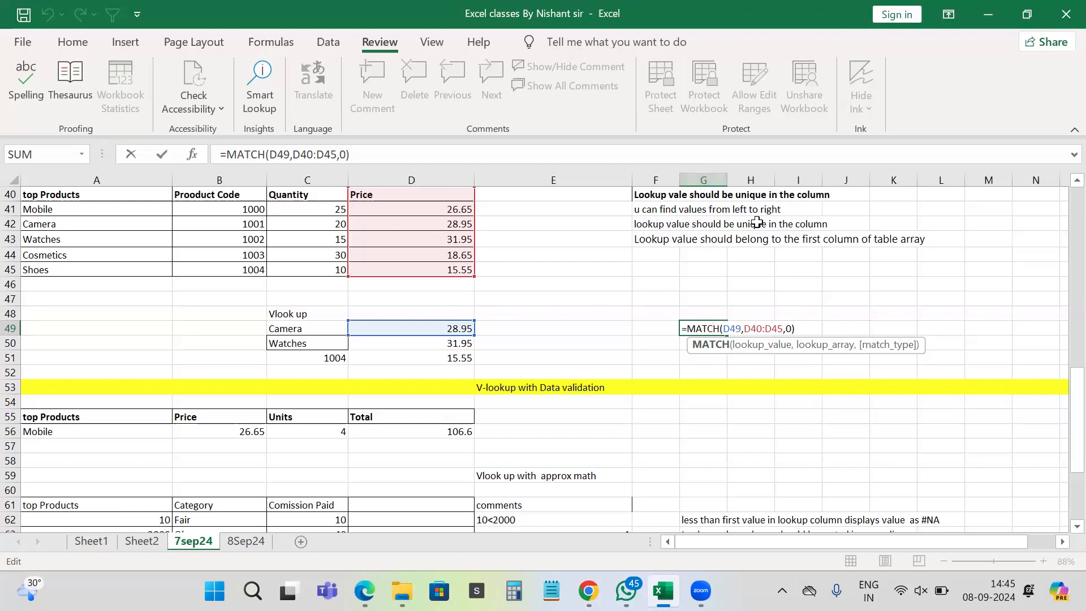
click(736, 328)
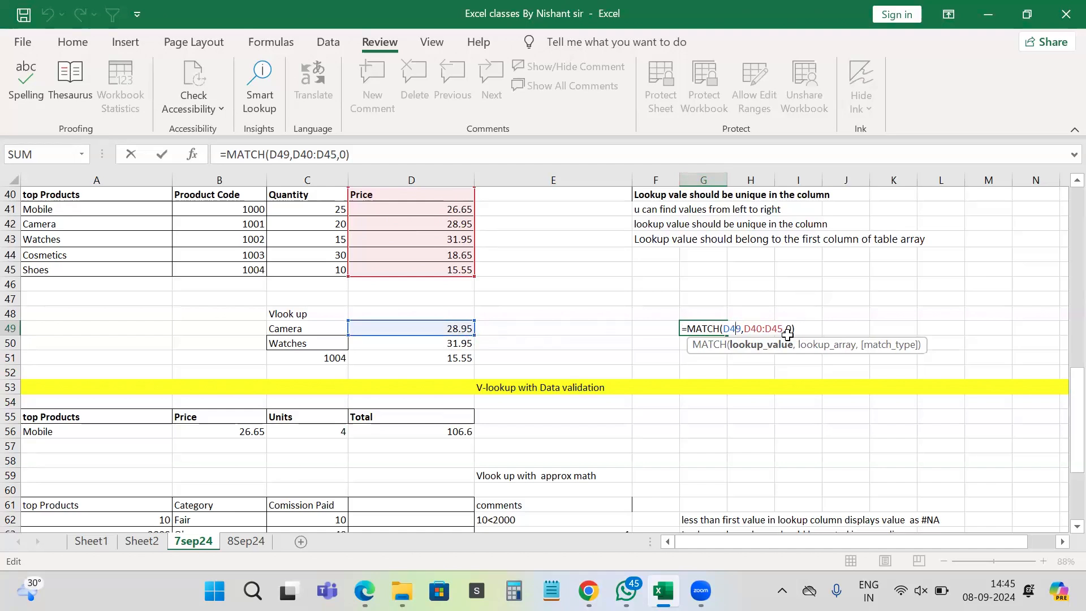
key(Delete)
key(BackSpace)
key(BackSpace)
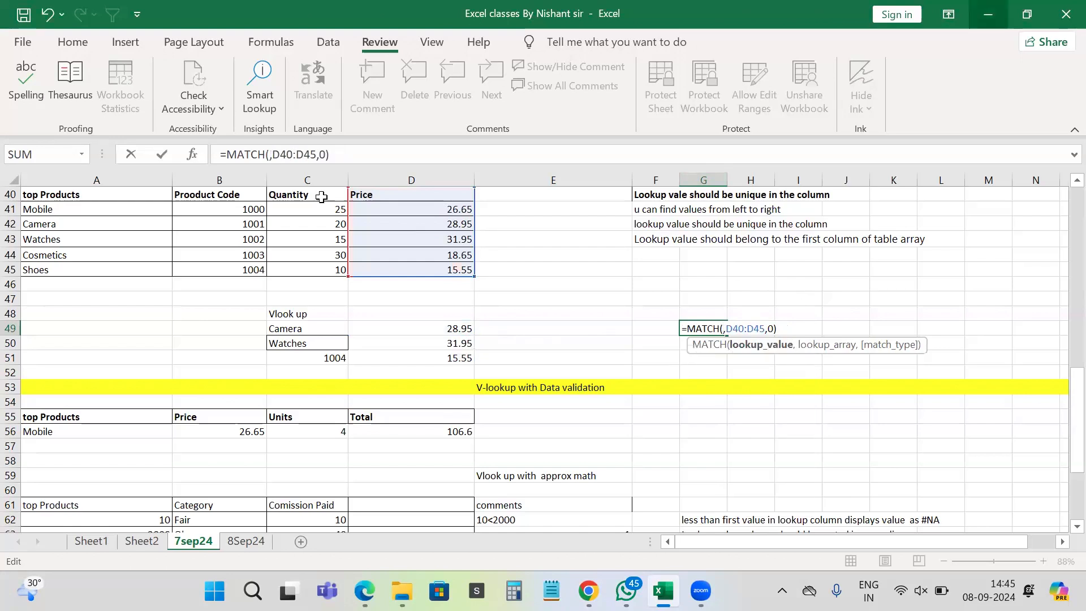
click(373, 196)
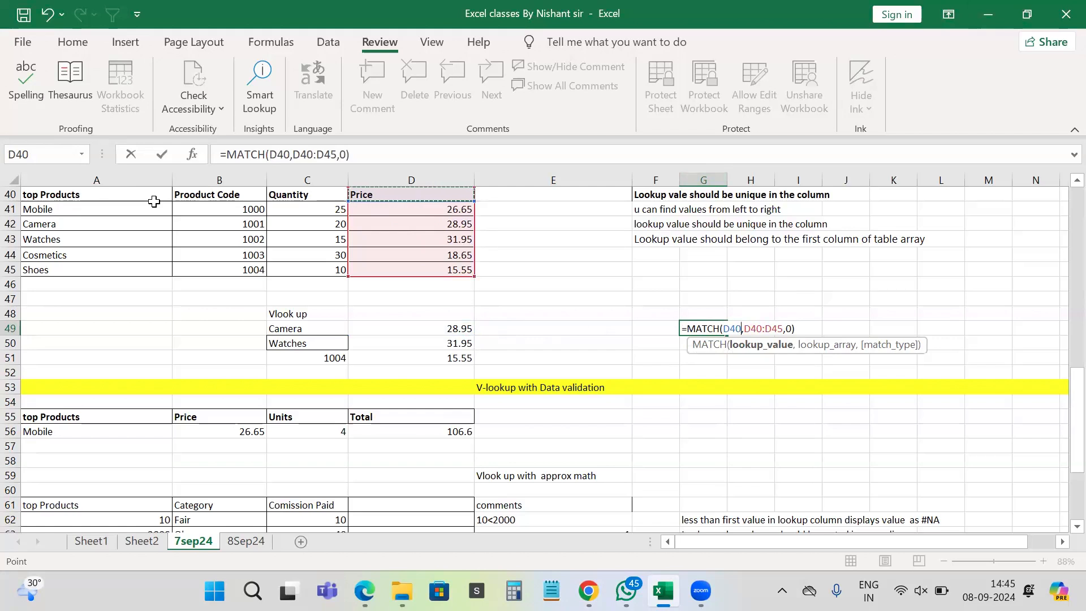
key(Left)
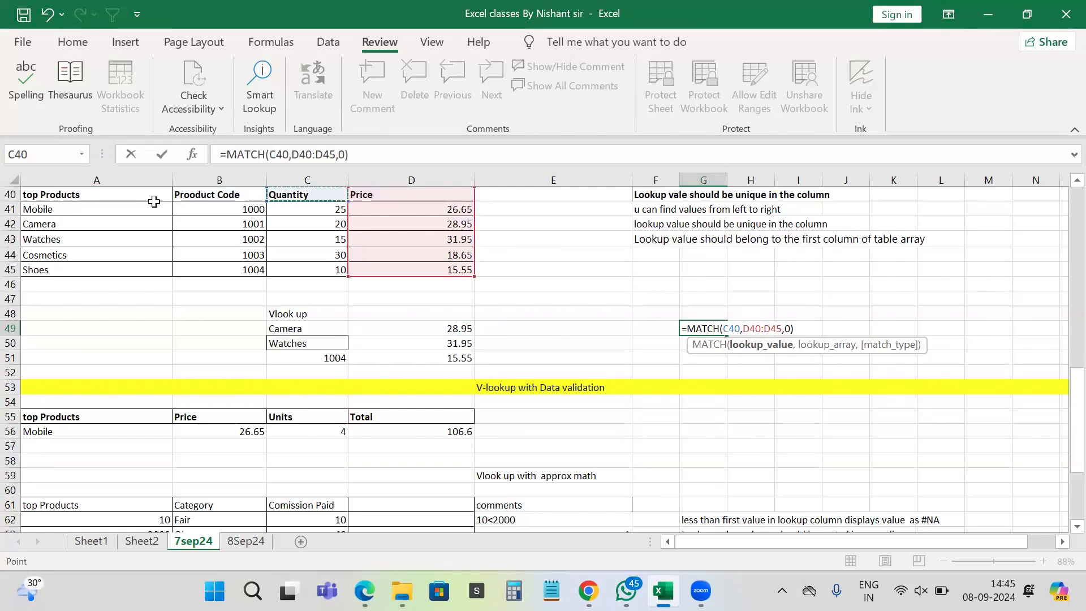
key(Right)
Step: Replace the lookup array of the G49 MATCH formula with the header row A40:D40 and commit the formula
click(758, 330)
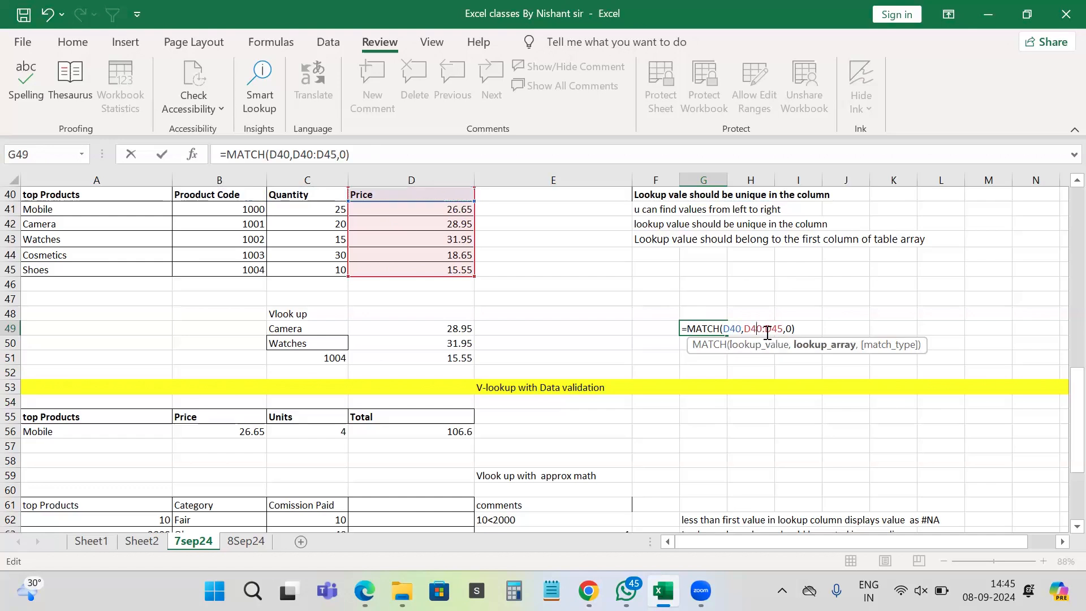
double_click(748, 329)
key(BackSpace)
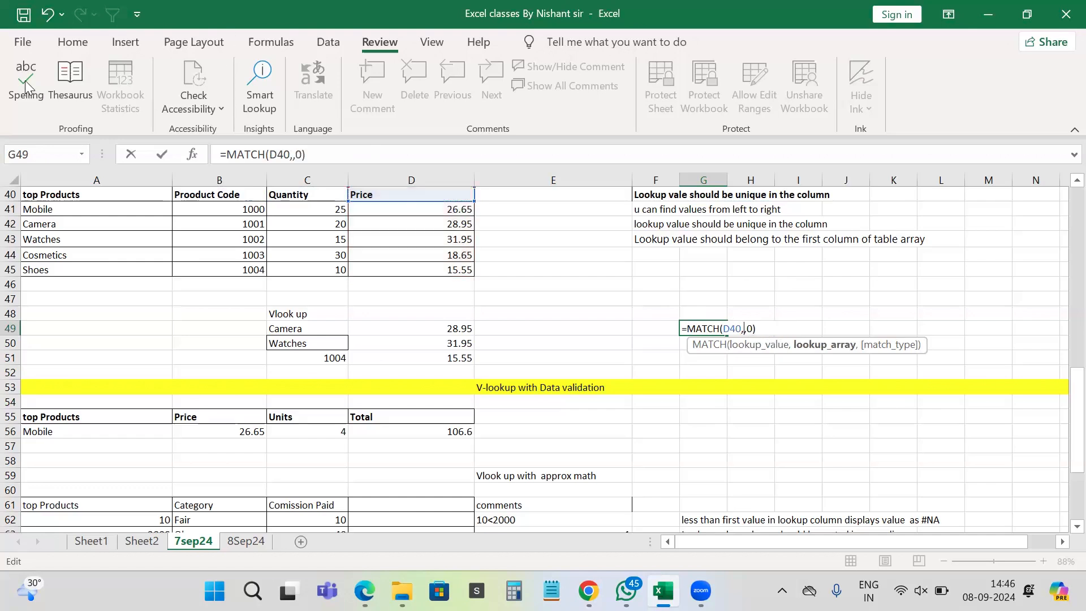
drag(86, 197, 394, 194)
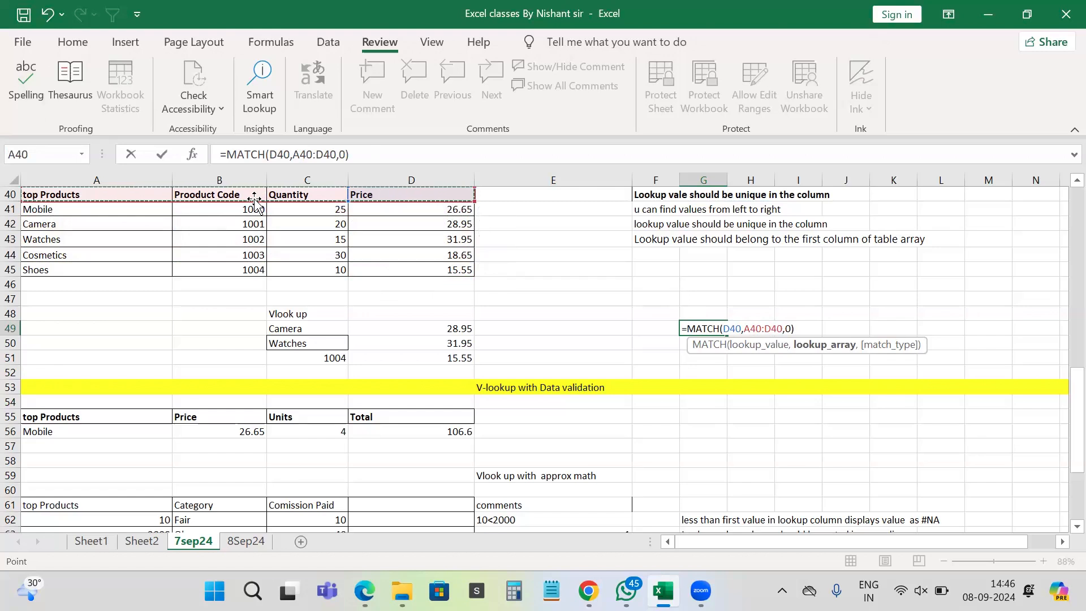
key(Return)
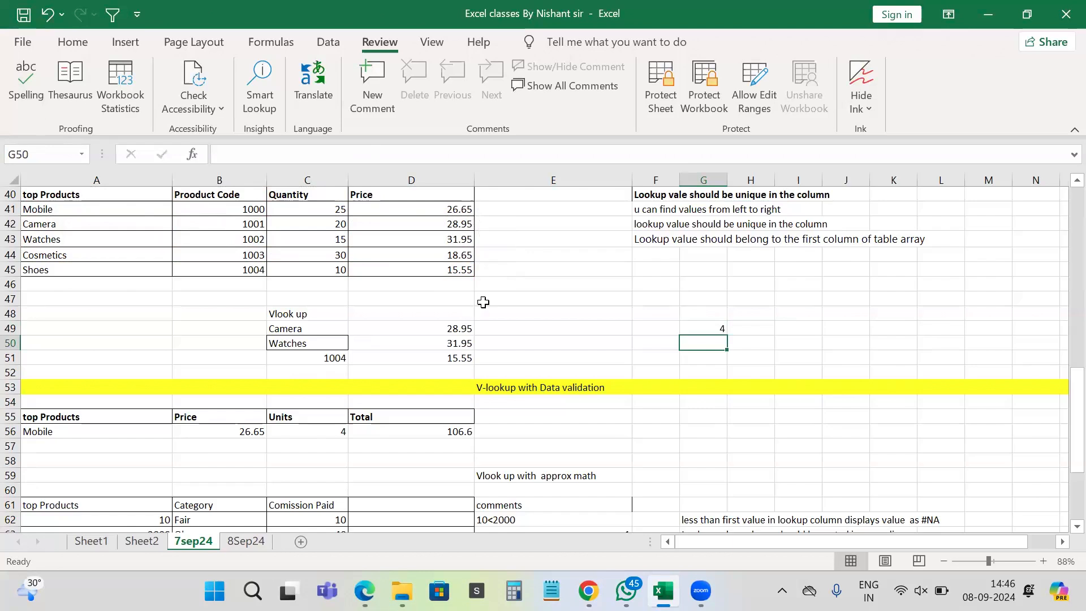
scroll(483, 302, up, 1)
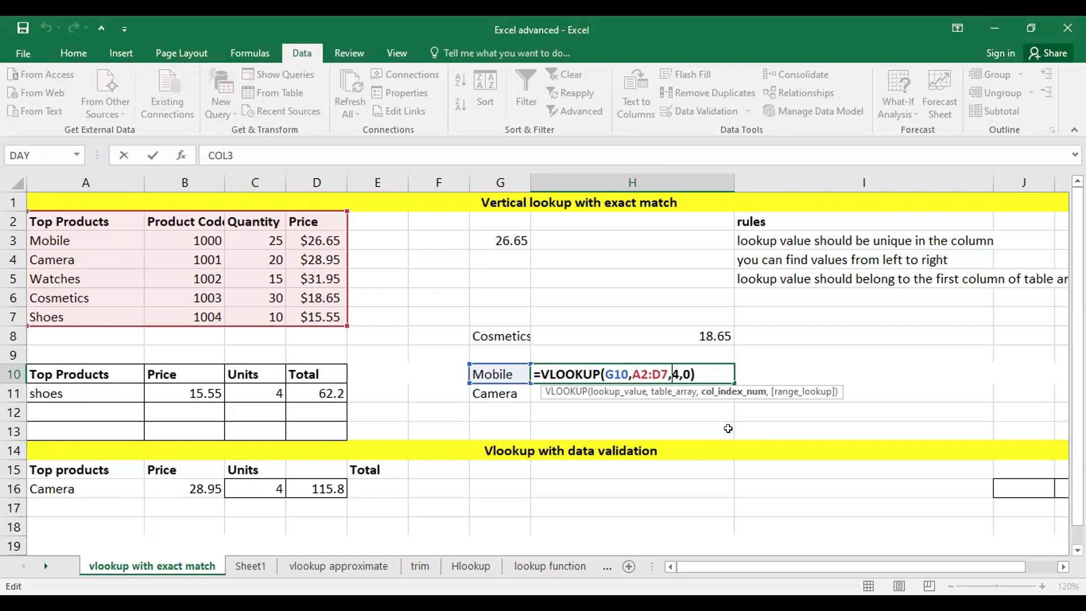
Step: In the Excel advanced workbook's vlookup with exact match sheet, auto-fit the widths of columns B and D
key(Return)
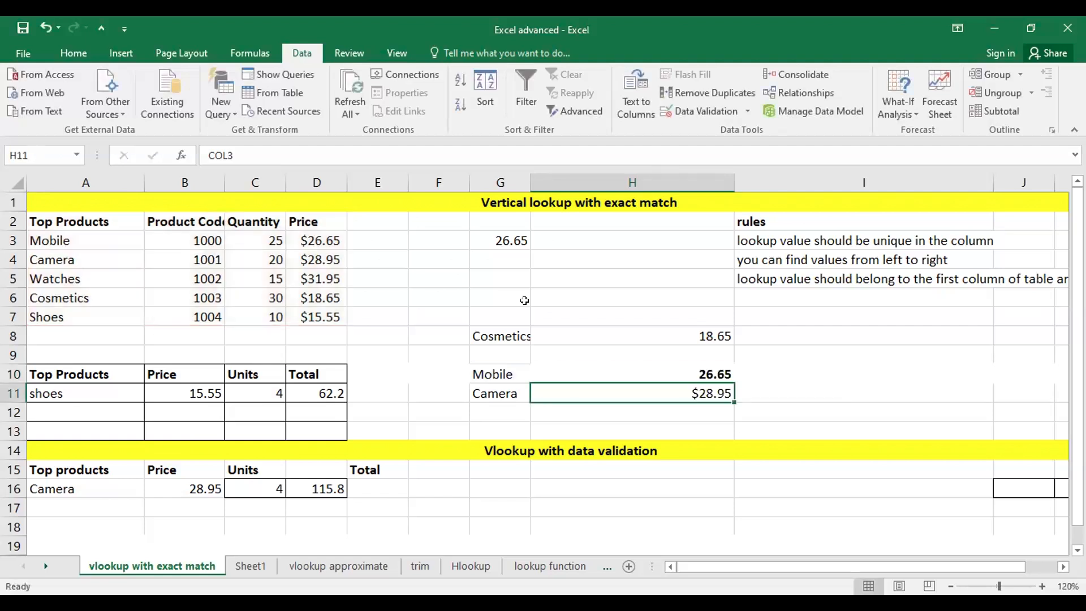
double_click(224, 178)
double_click(684, 374)
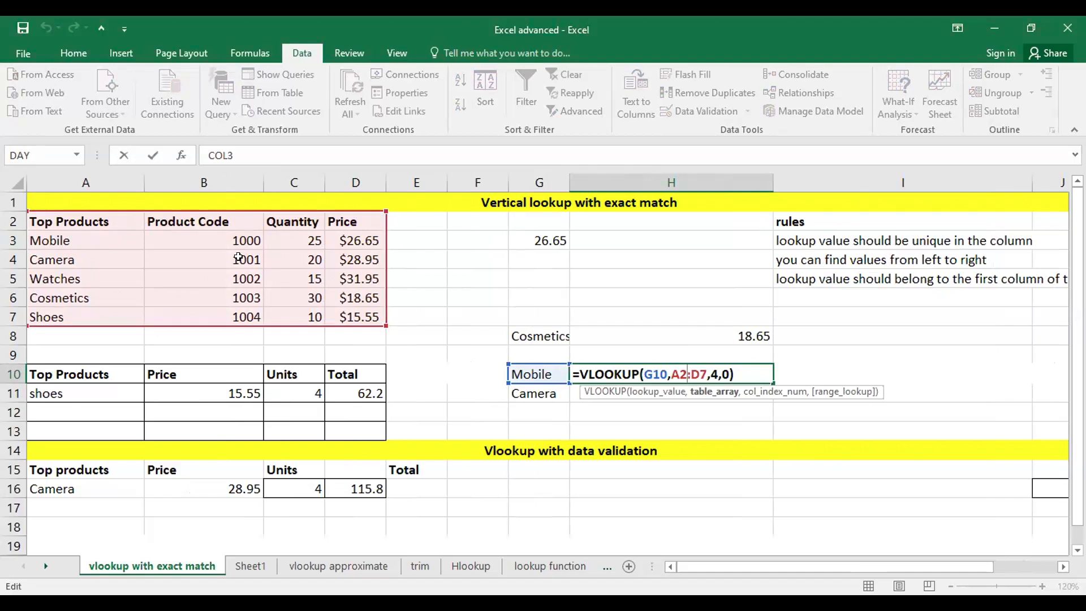
key(Return)
click(347, 253)
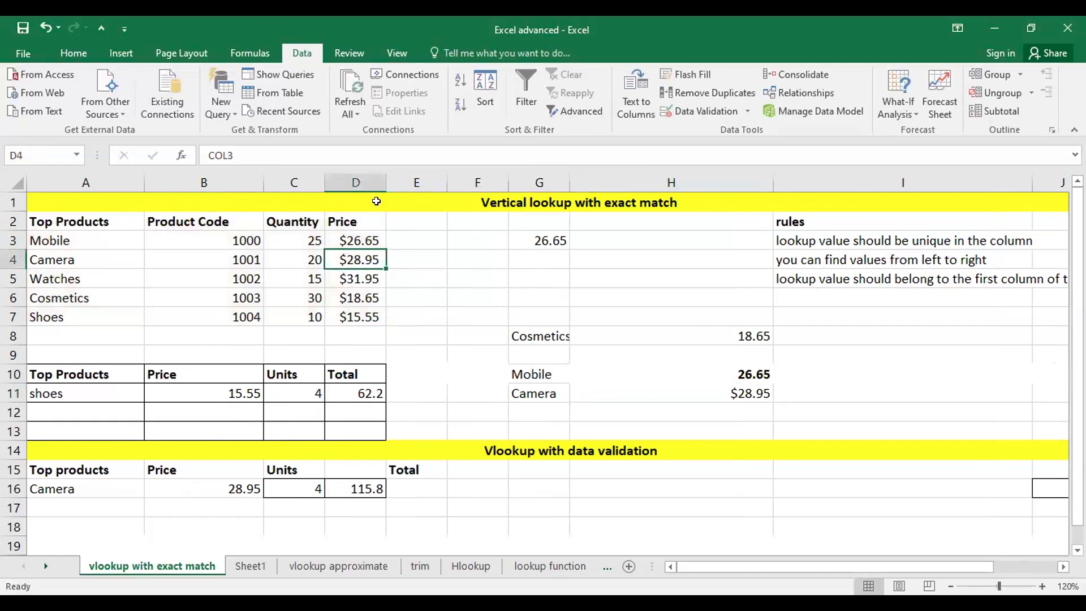
double_click(382, 181)
click(351, 223)
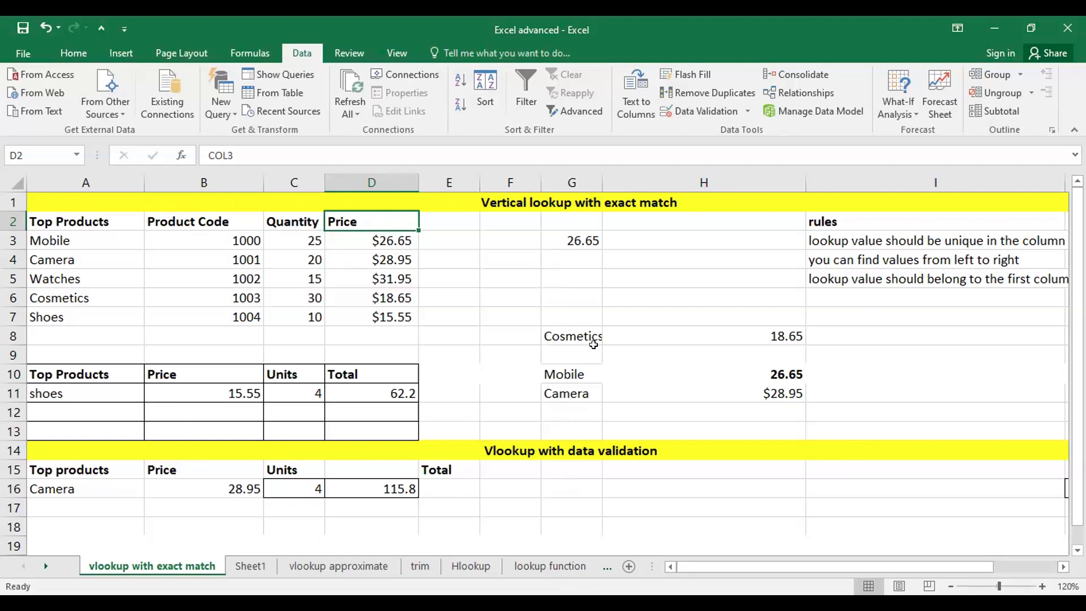
Step: Clear the old lookup entries and formulas from the range G8:H13
drag(593, 345, 769, 419)
key(Delete)
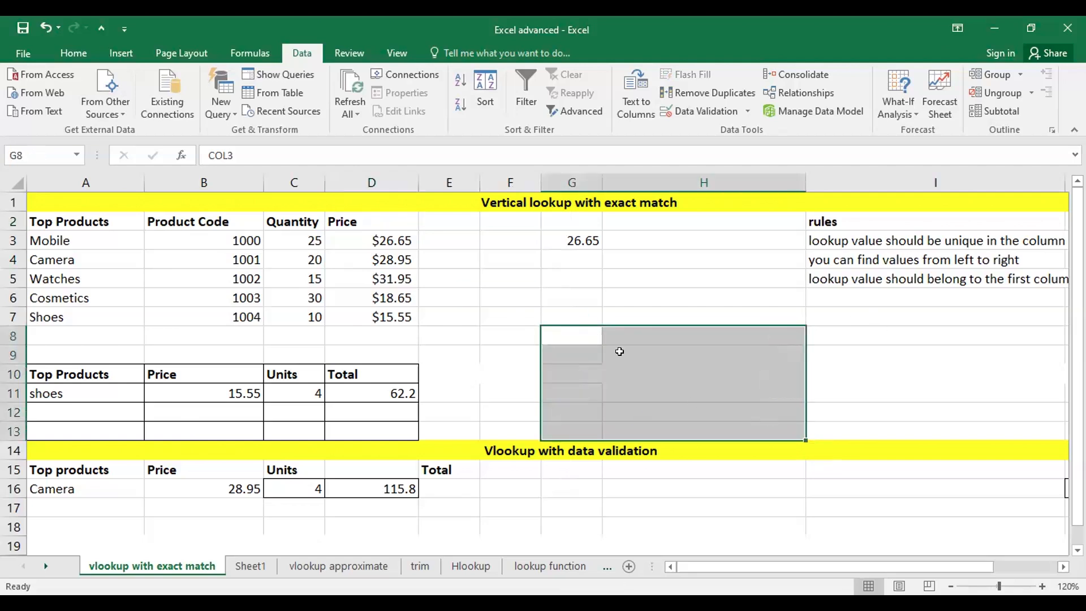
click(568, 336)
click(563, 318)
Step: Enter =MATCH(D2,A2:D2,0) in H7 to find the position of the Price header in the header row
click(621, 316)
text(=)
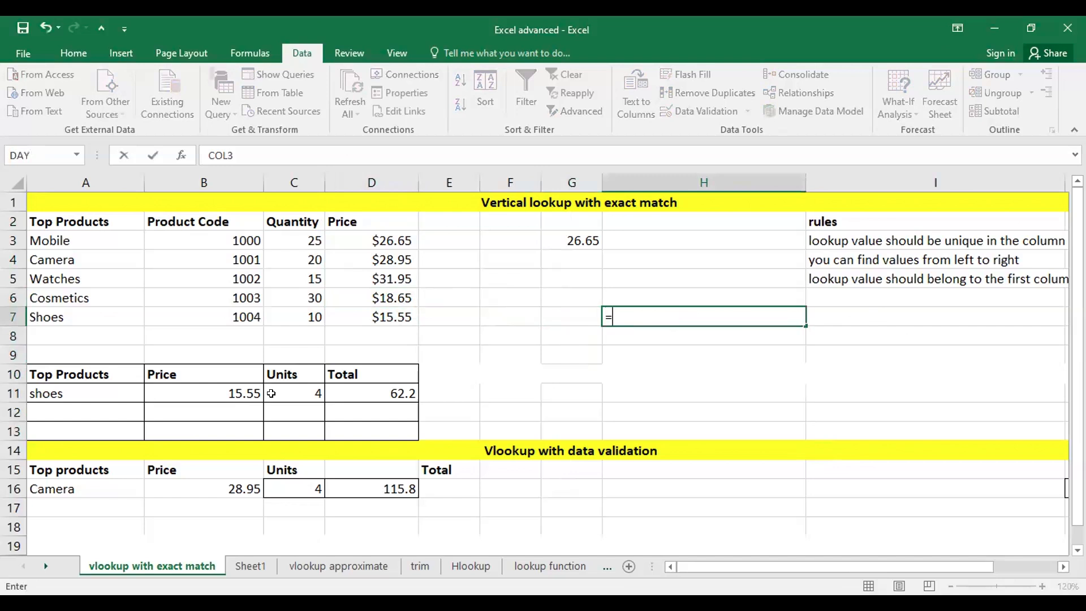
text(MATCH()
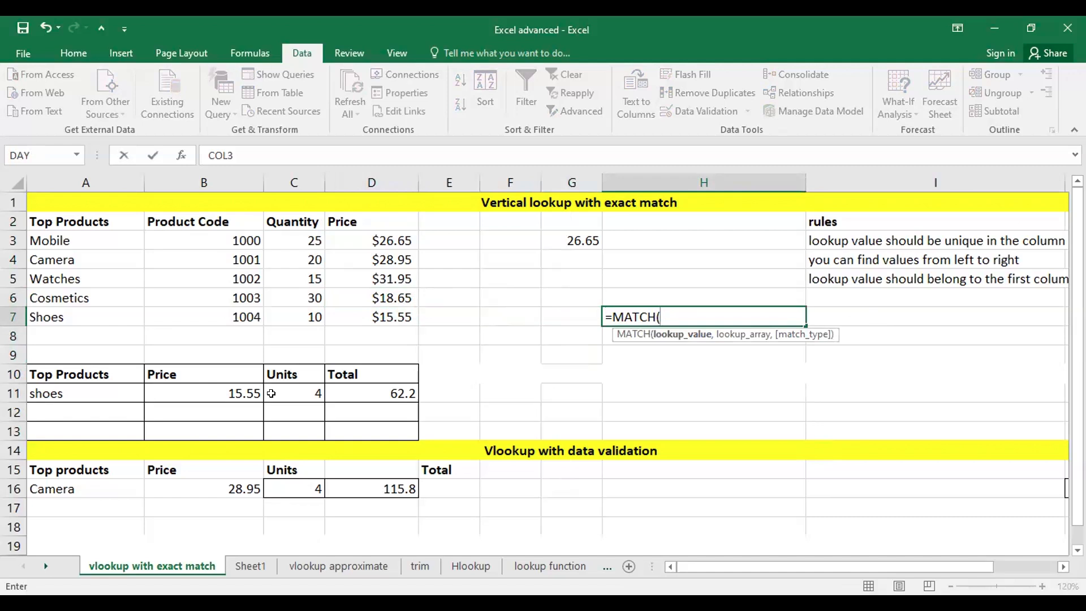
click(329, 215)
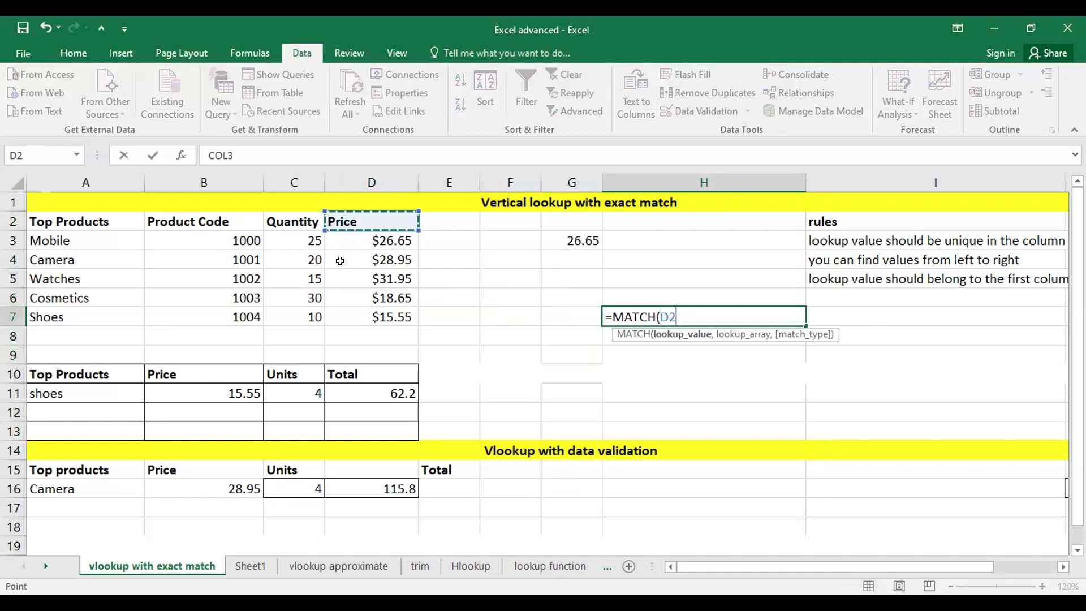
text(,)
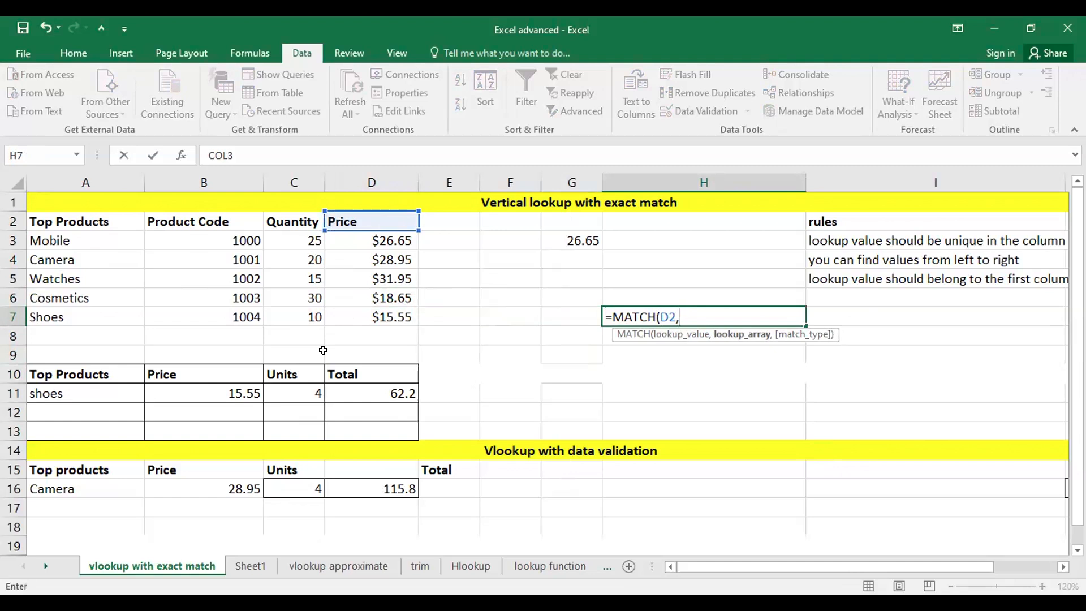
drag(79, 224, 361, 218)
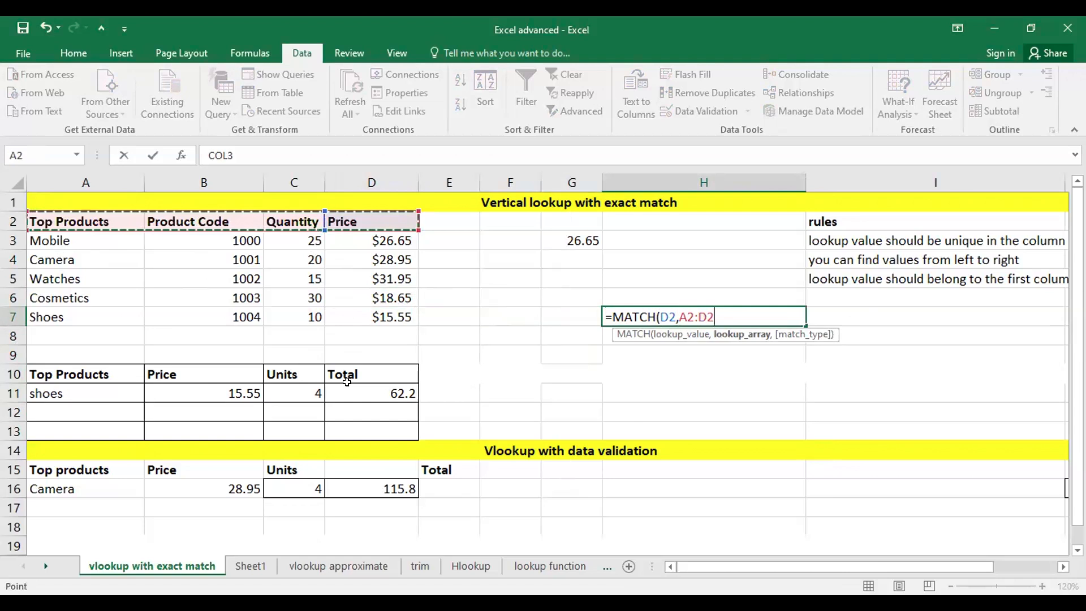
text(,0)
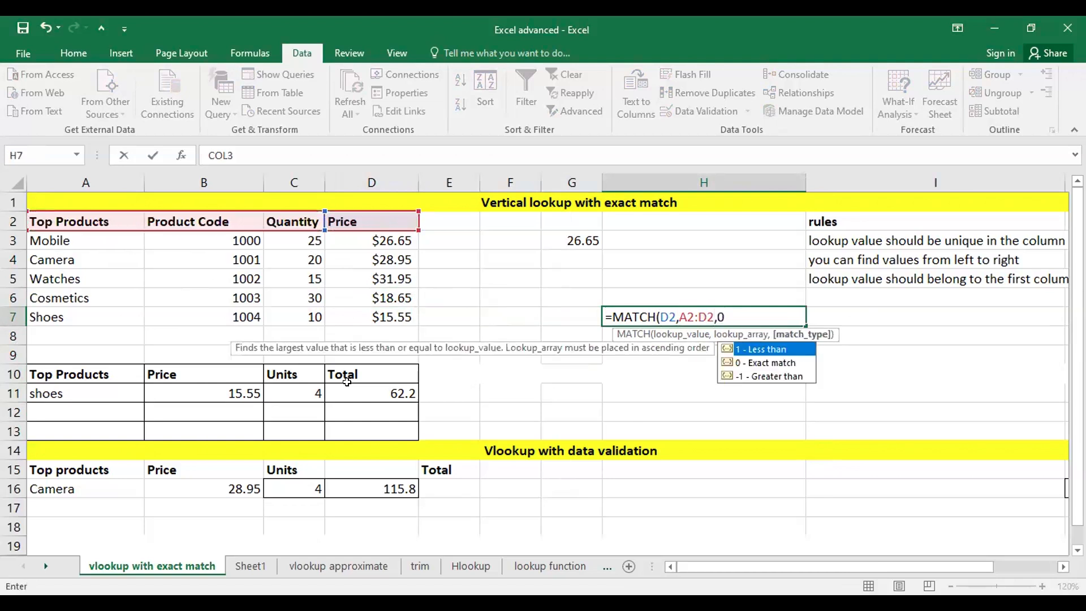
text())
key(Return)
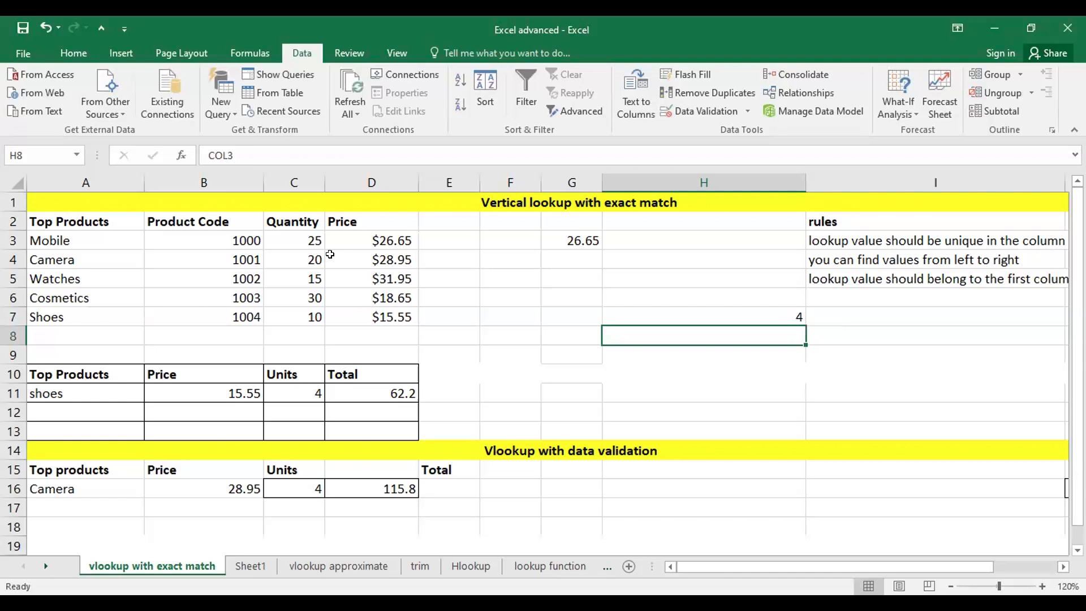
Step: Copy the product name Mobile from A3 into G8 as the lookup value and select H8
click(78, 243)
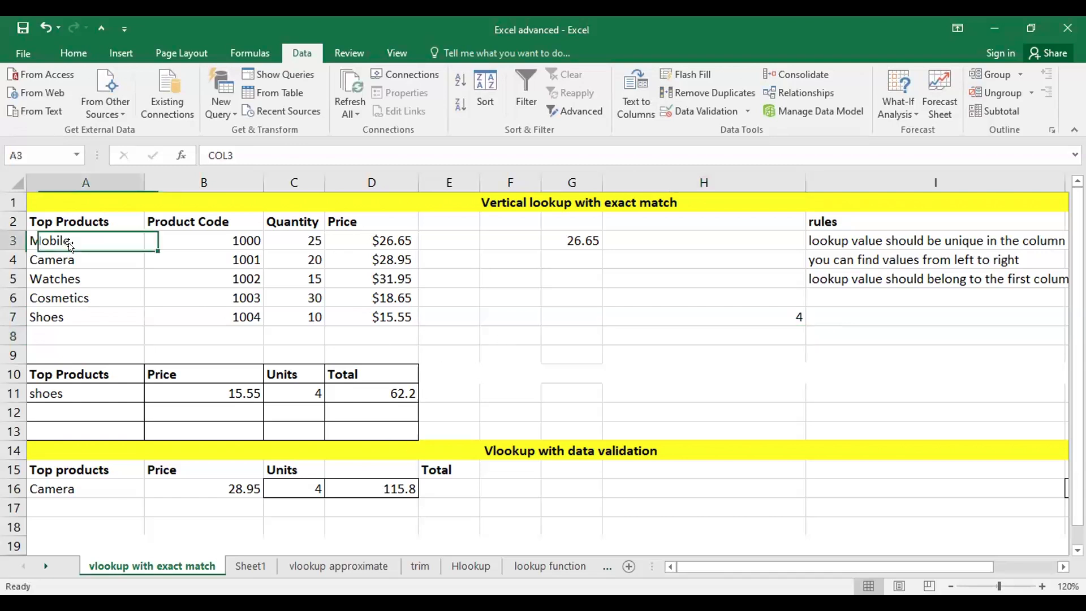
key(ctrl+c)
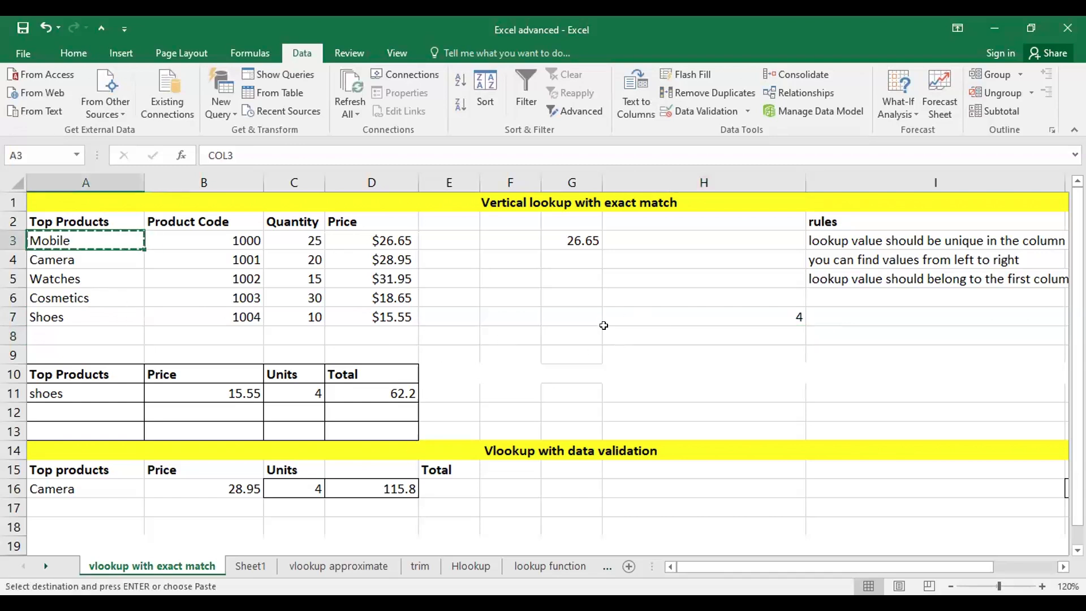
click(576, 330)
key(ctrl+v)
click(629, 333)
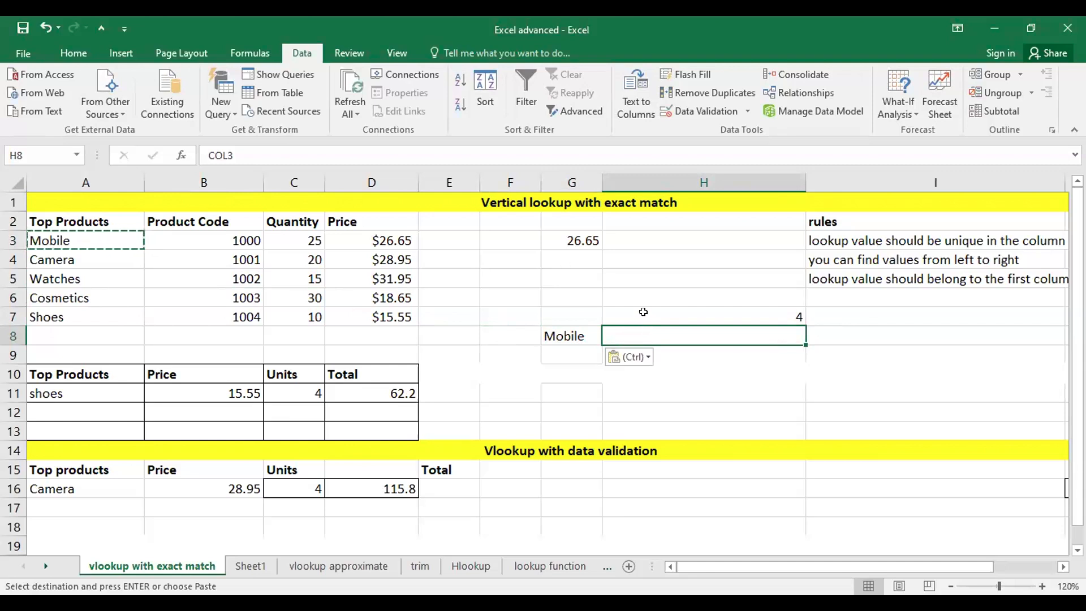
Step: Review the lookup value, lookup array and match type of the MATCH formula in H7
double_click(702, 315)
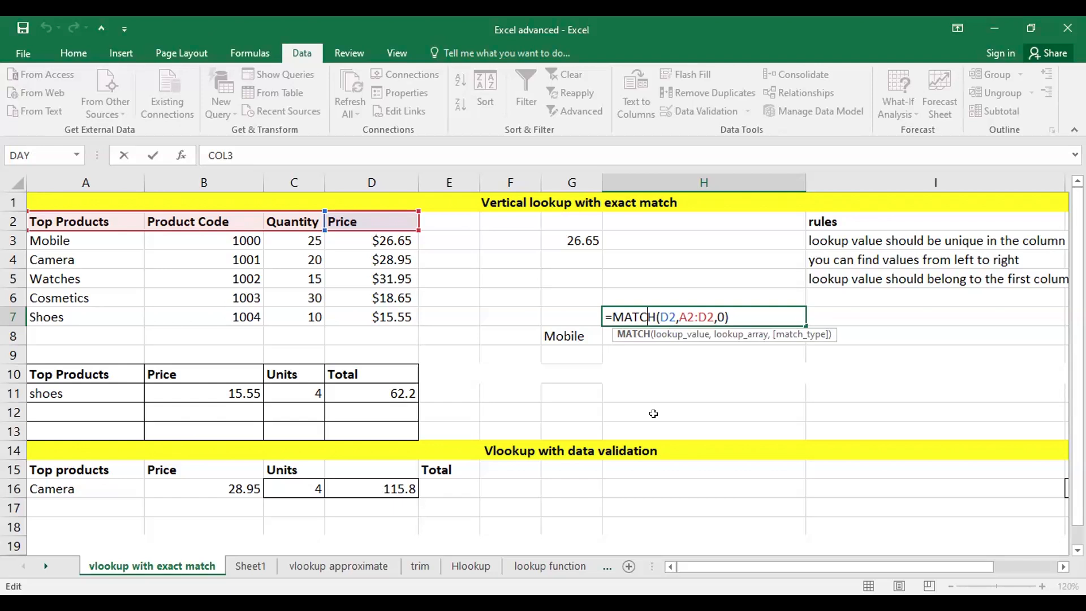
key(Return)
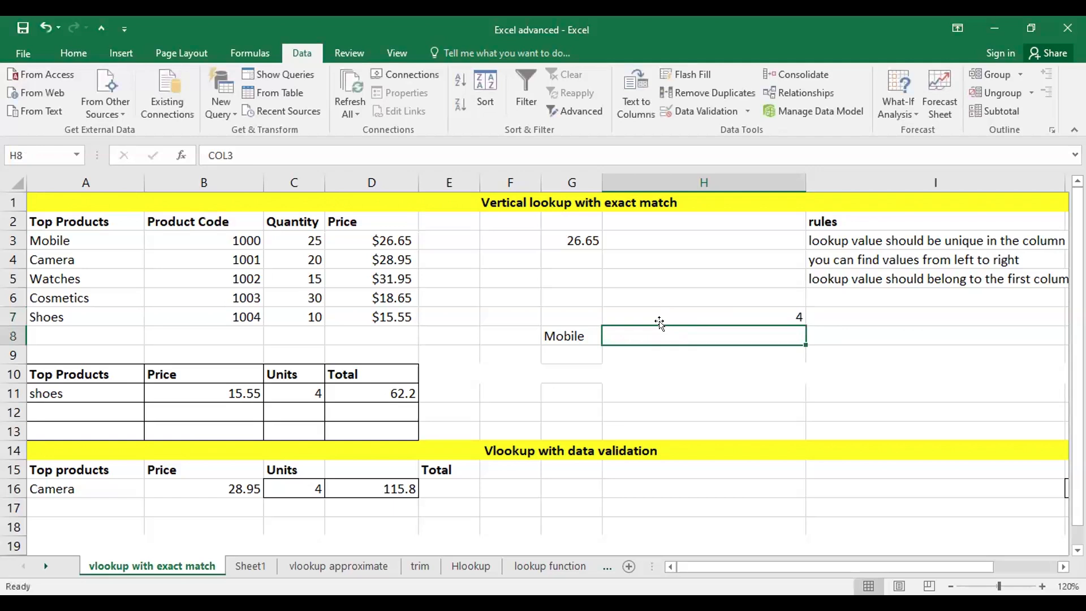
double_click(692, 316)
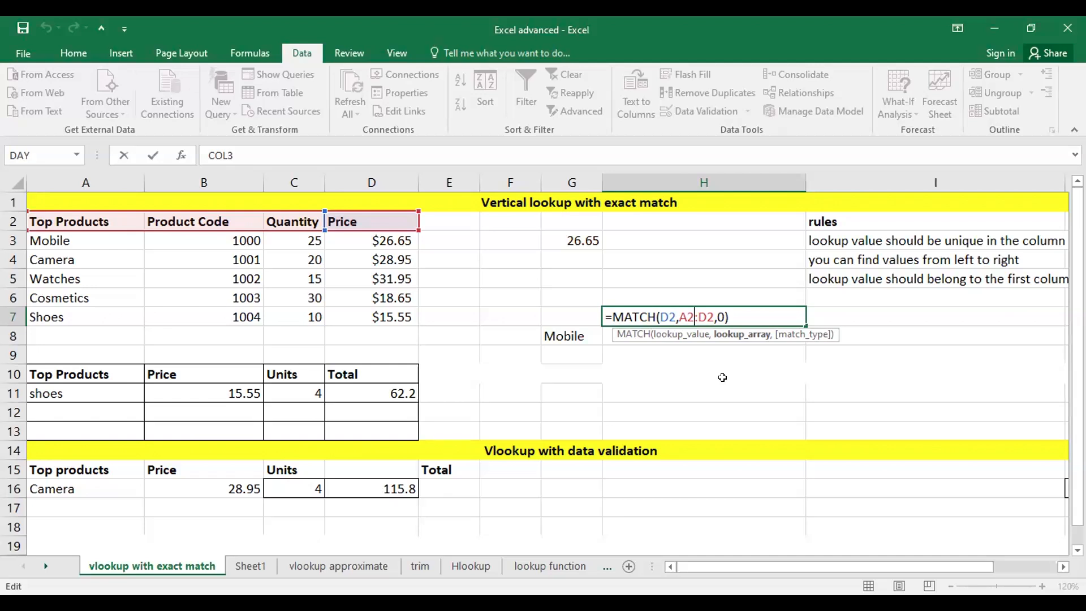
key(Return)
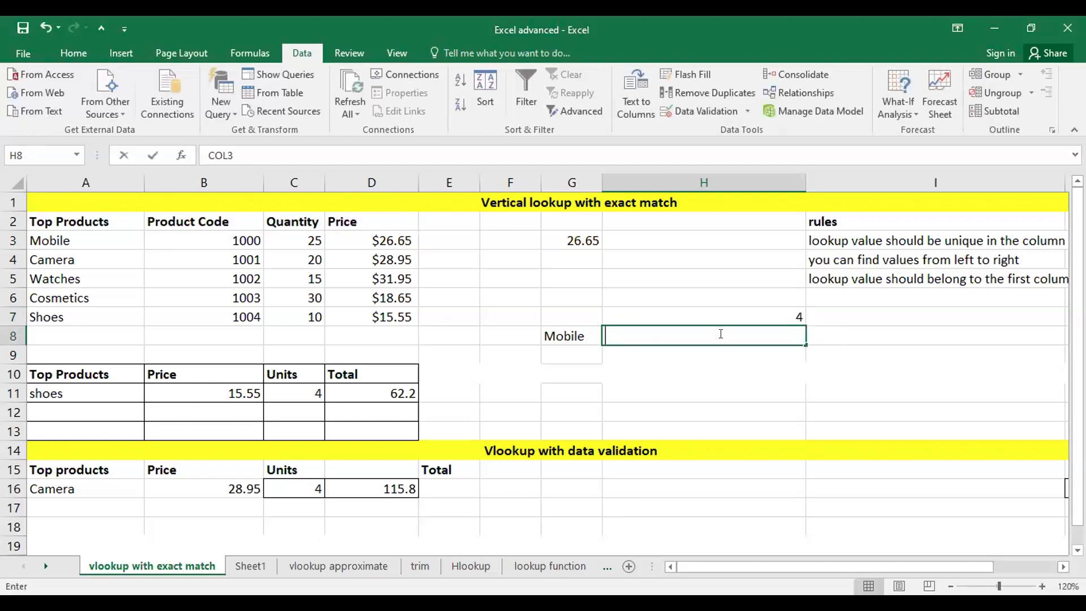
Step: Start a VLOOKUP formula in H8 with G8 as the lookup value and A2:D7 as the table array
double_click(721, 334)
text(=)
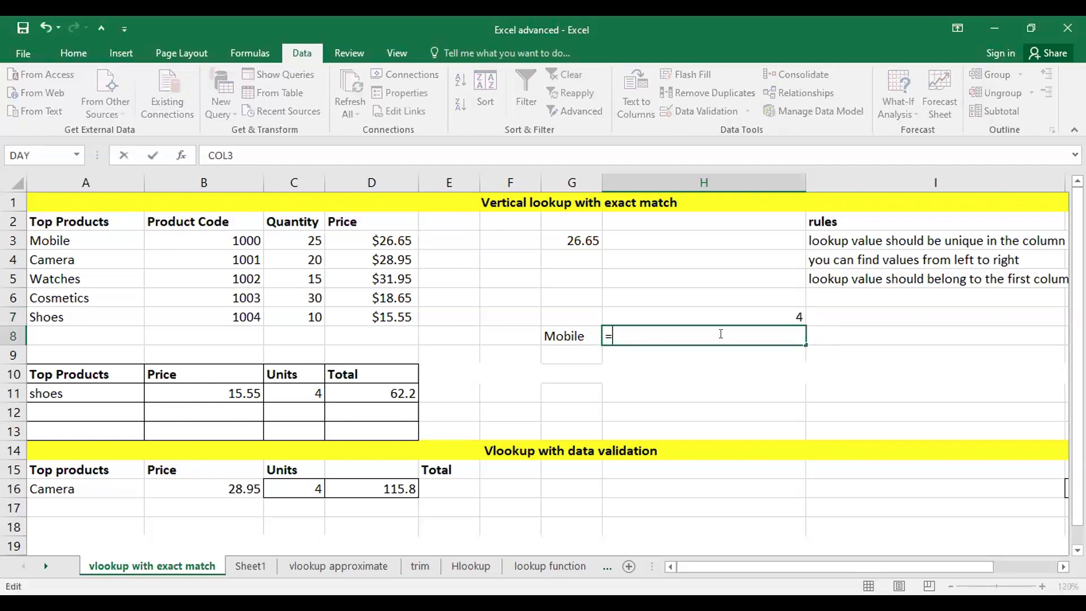
text(VLOOKUP)
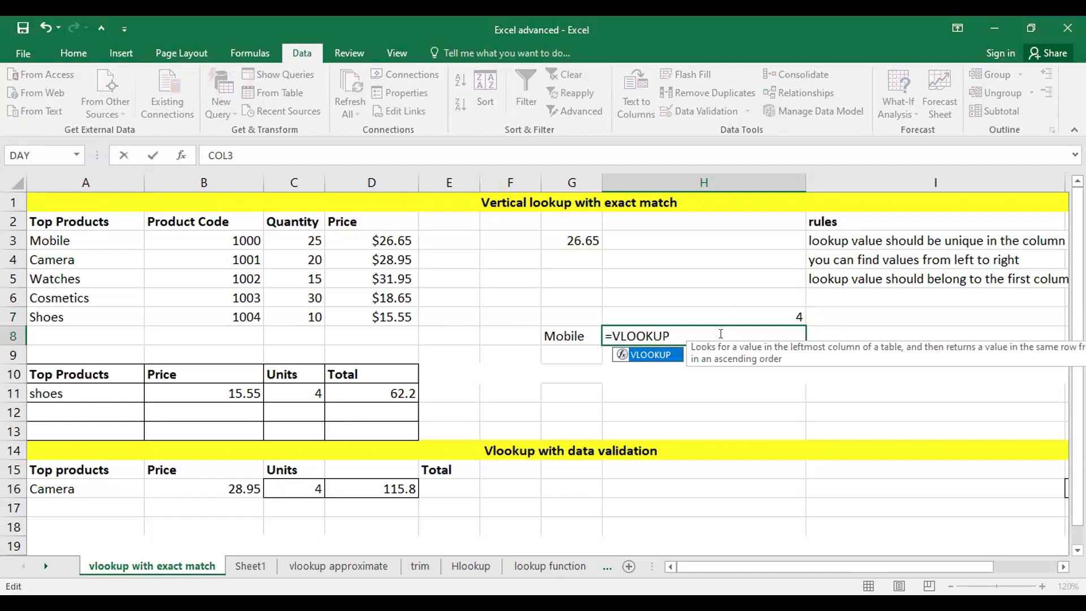
text(()
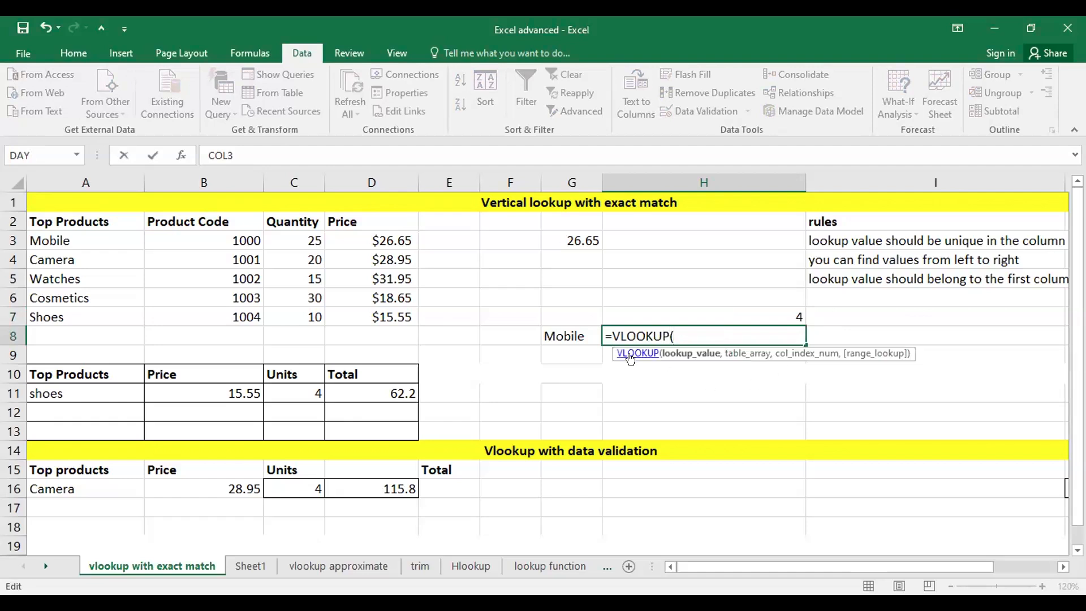
click(575, 338)
text(,)
click(141, 223)
drag(158, 229, 377, 314)
text(,)
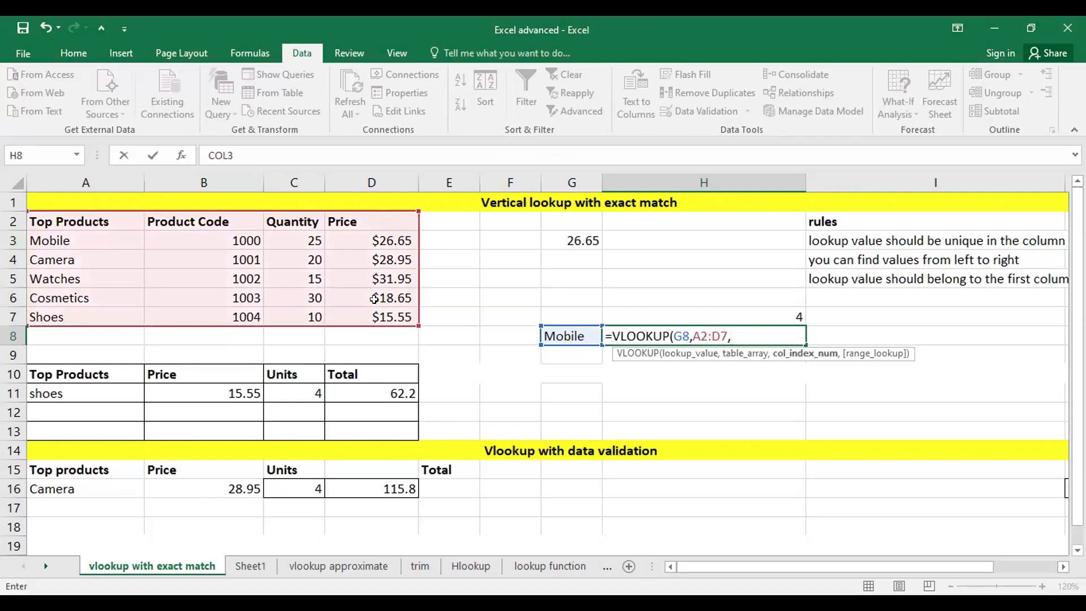
Step: Complete the H8 VLOOKUP with MATCH(D2,A2:D2,0) as the column index and 0 for exact match, and commit it
text(MATCH)
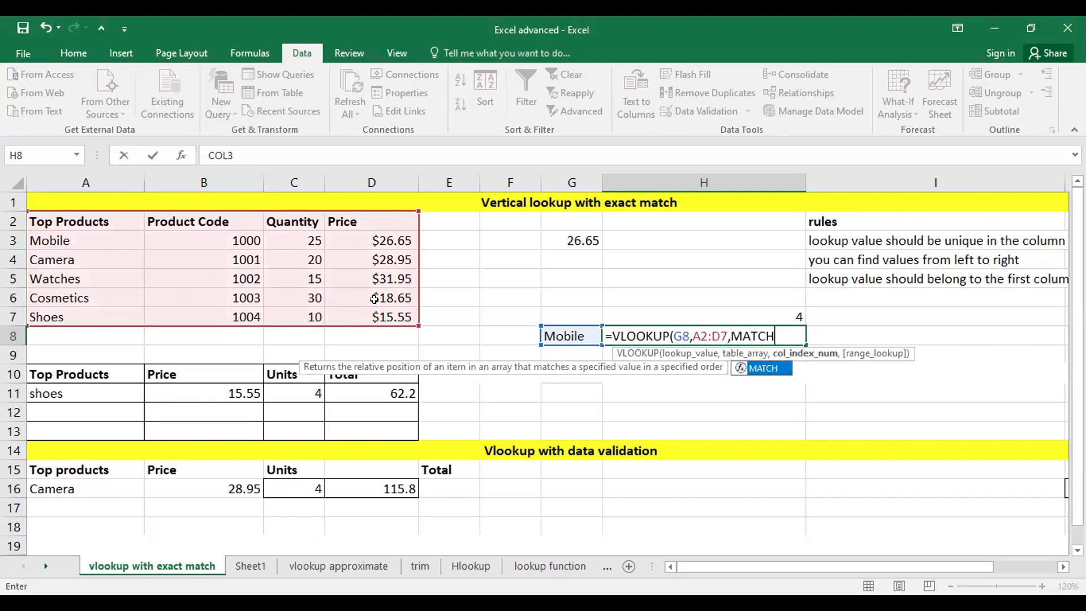
text(()
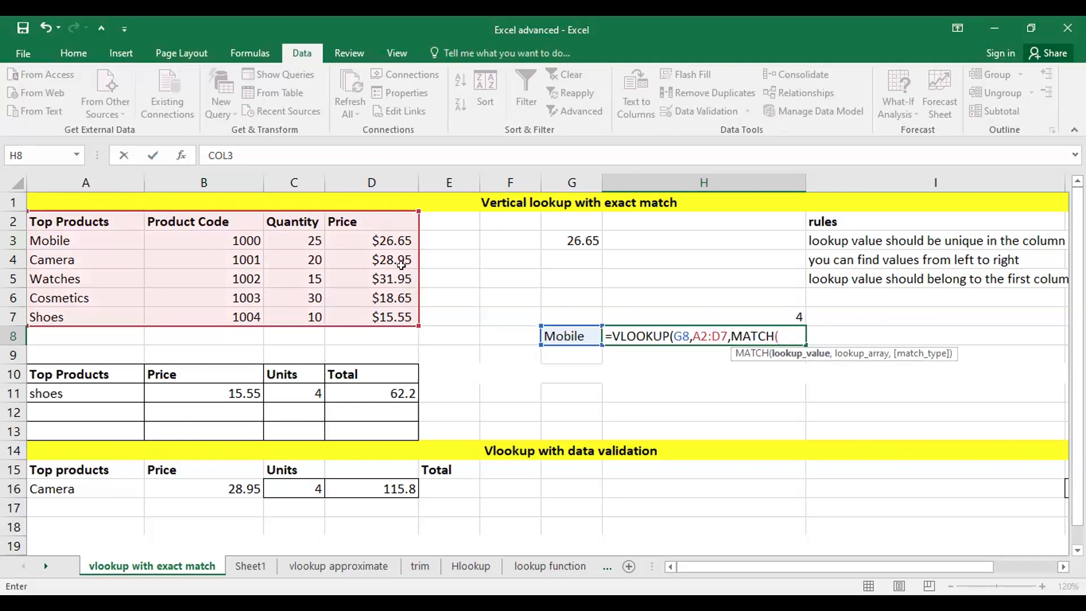
click(351, 230)
text(,)
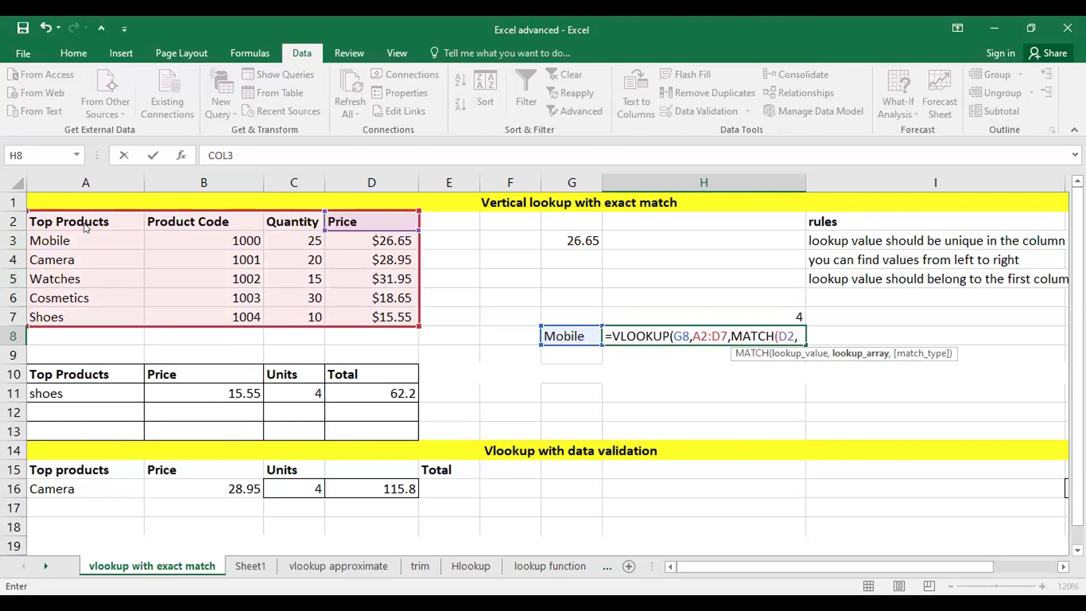
drag(88, 218, 353, 215)
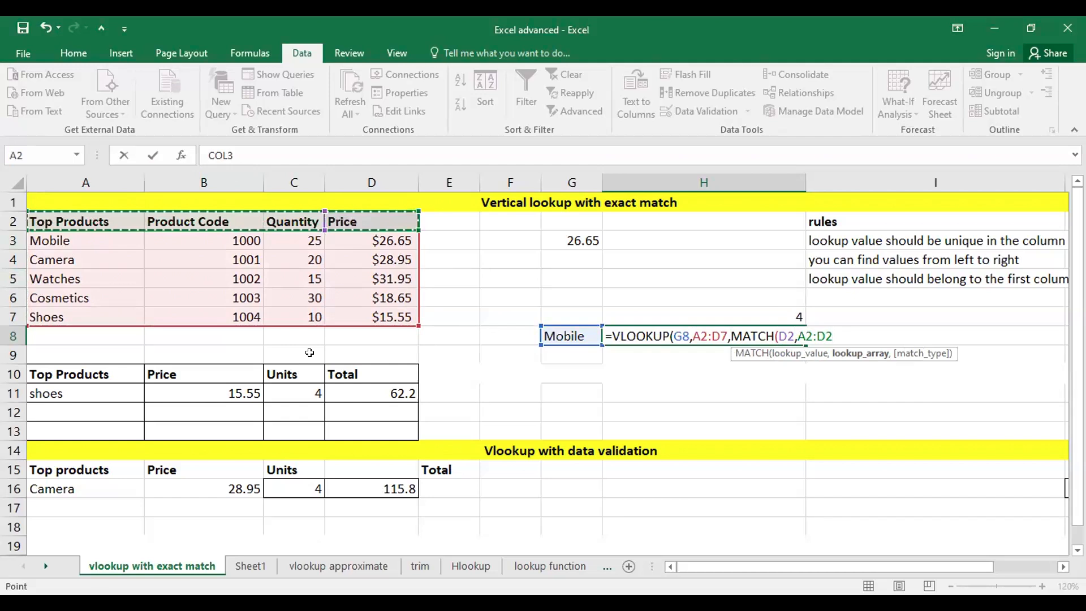
text(,0))
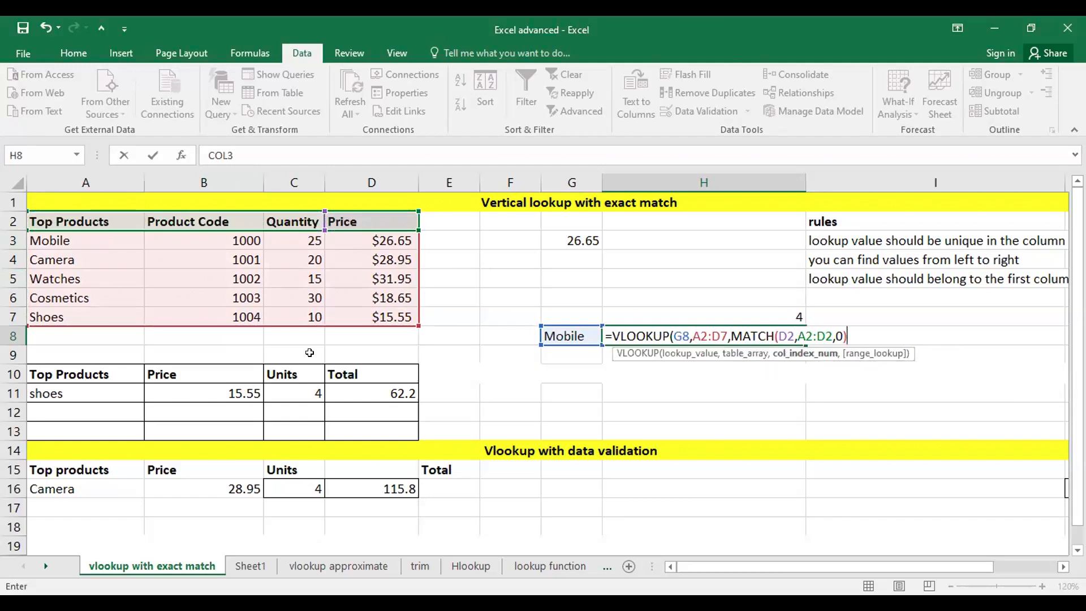
text(,0)
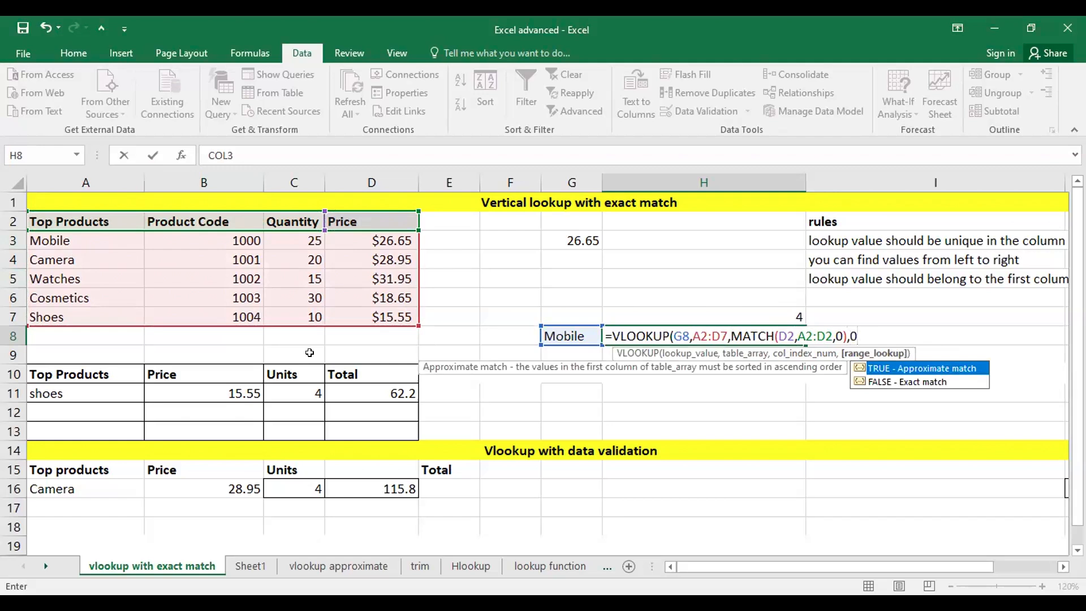
text())
key(Return)
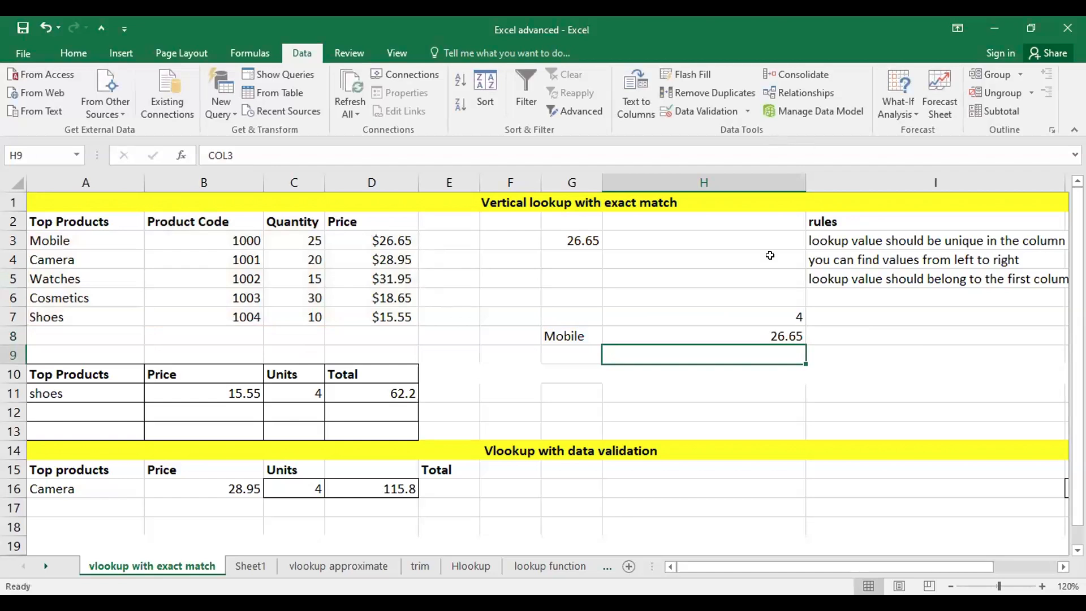
Step: Replace the nested MATCH in H8's VLOOKUP with the fixed column index 4 and commit the formula
double_click(752, 336)
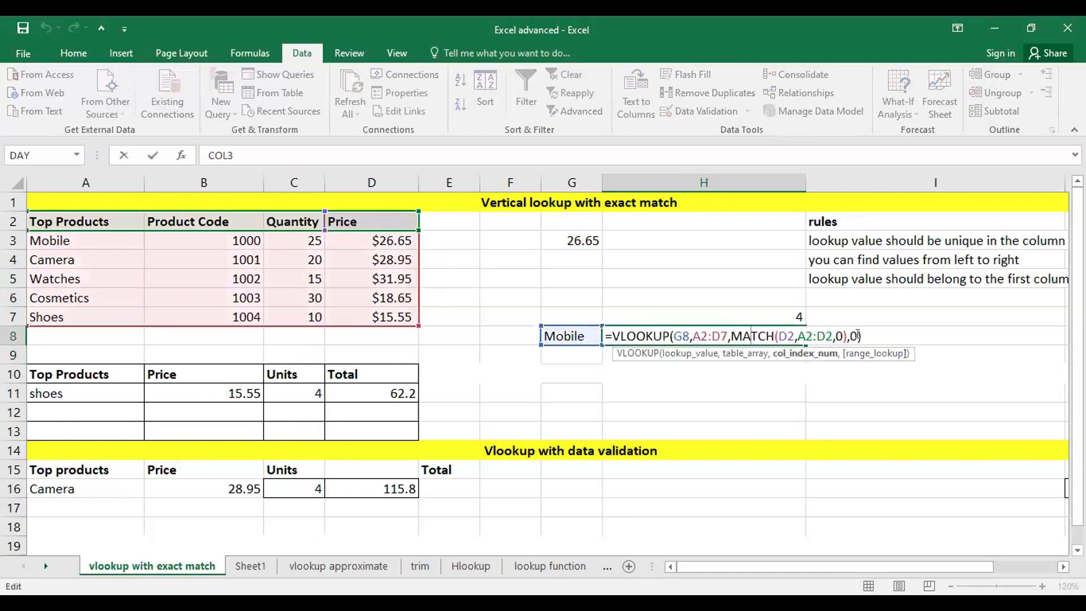
double_click(838, 334)
click(849, 335)
click(849, 335)
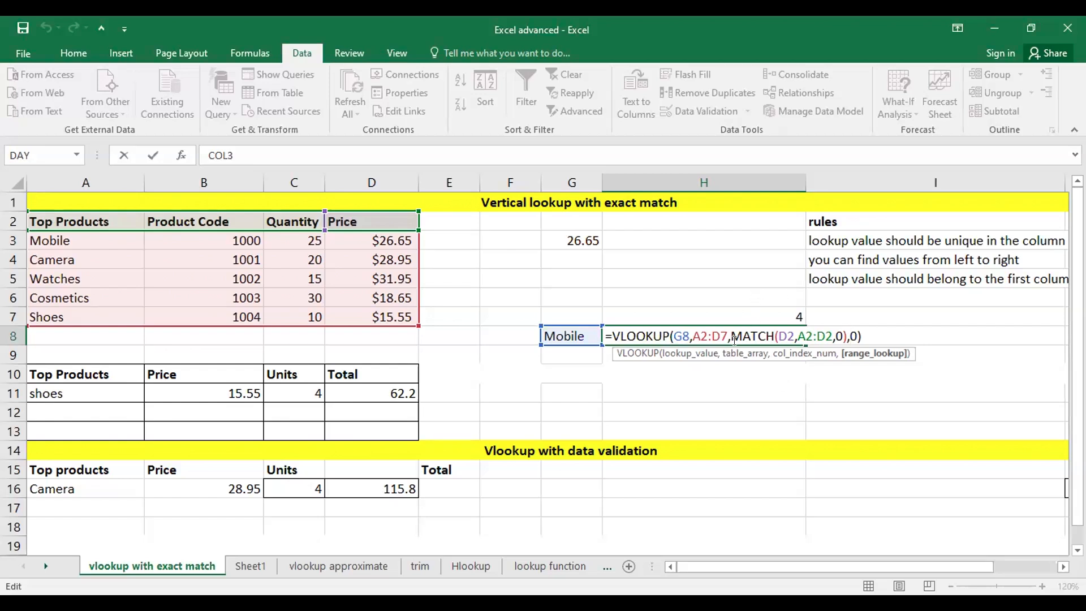
drag(731, 336, 844, 330)
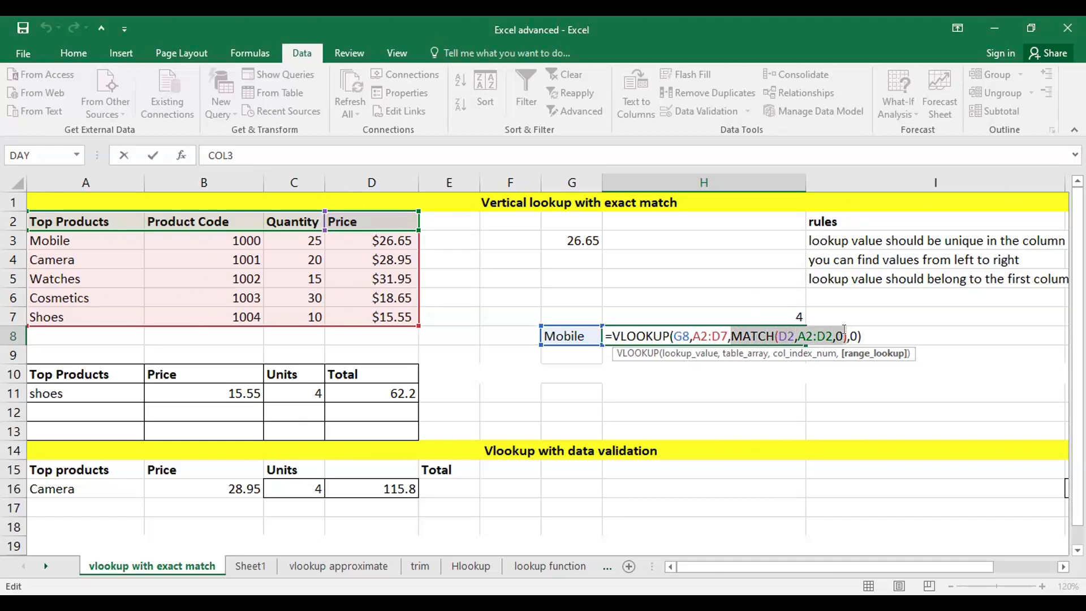
key(BackSpace)
text(4)
key(Return)
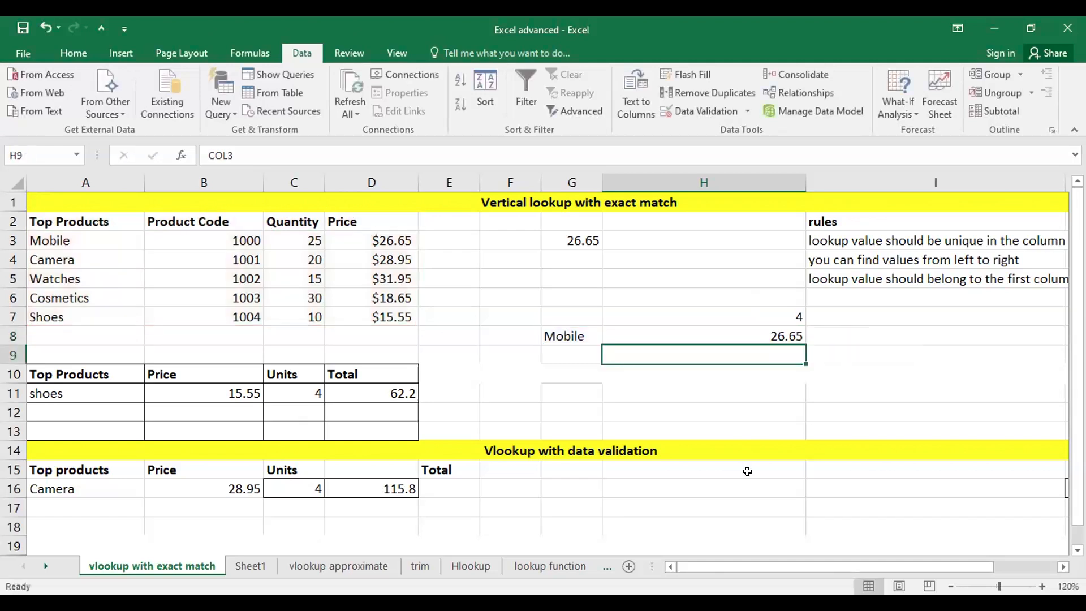
Step: Replace the column index 4 in H8's VLOOKUP with a MATCH function using the Price header D2 as lookup value
click(187, 220)
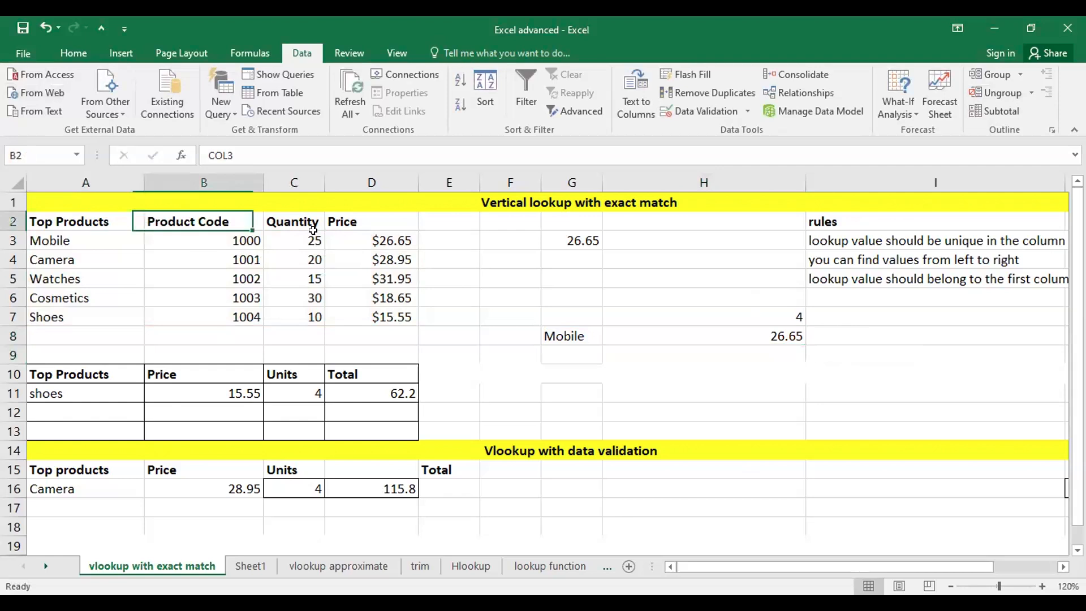
click(346, 224)
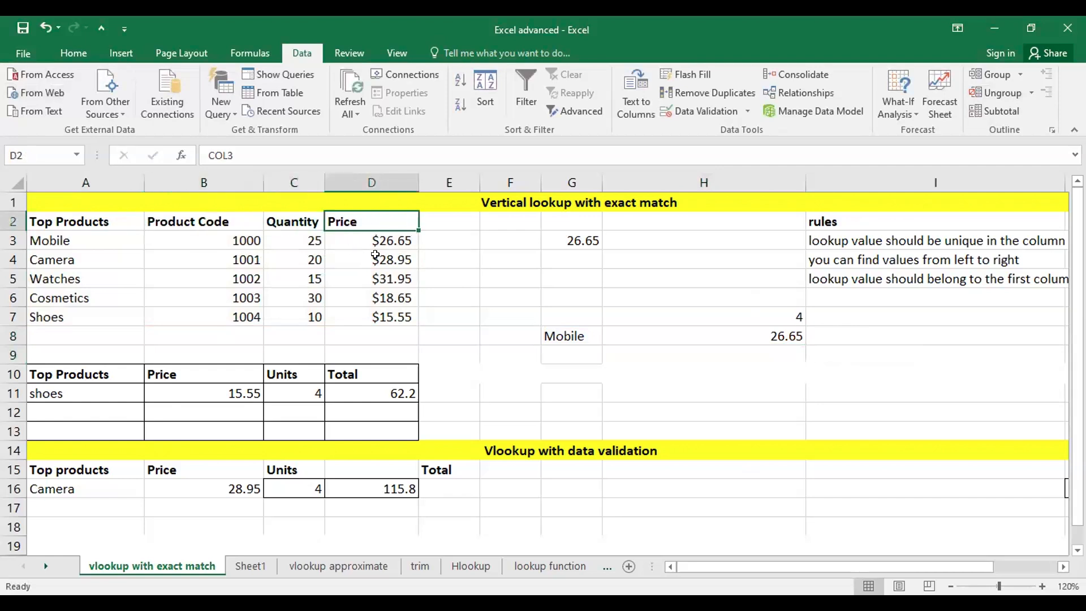
click(757, 332)
double_click(757, 332)
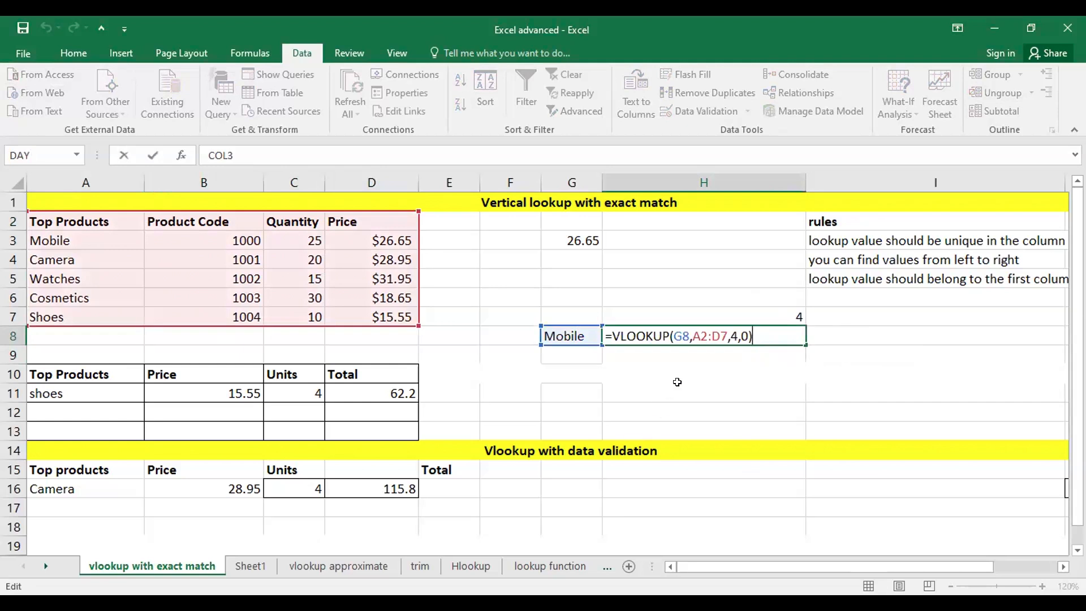
click(732, 334)
key(BackSpace)
text(MATCH)
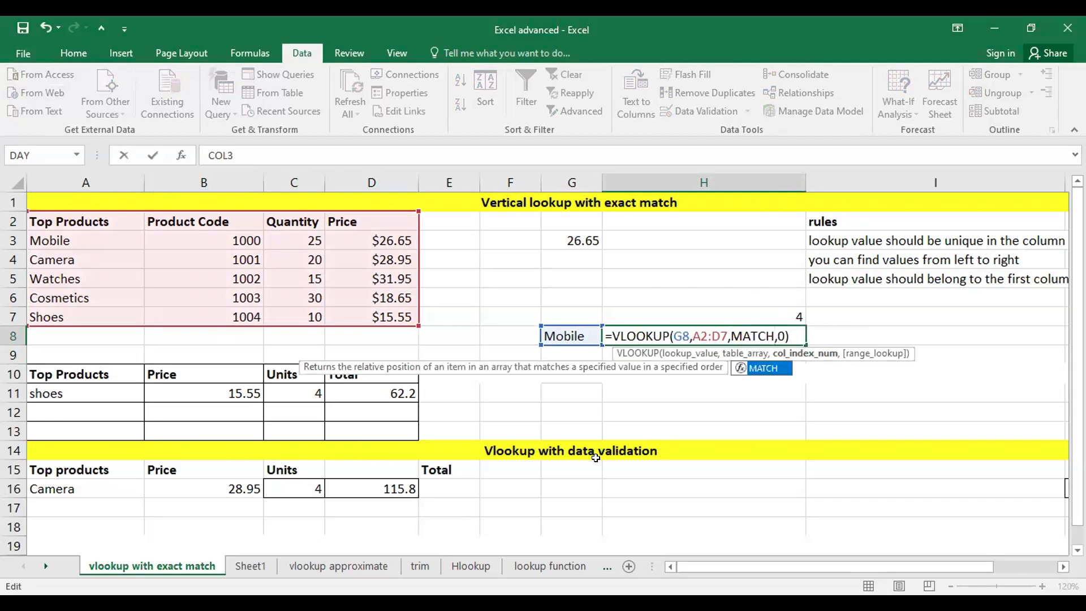
text(()
click(354, 223)
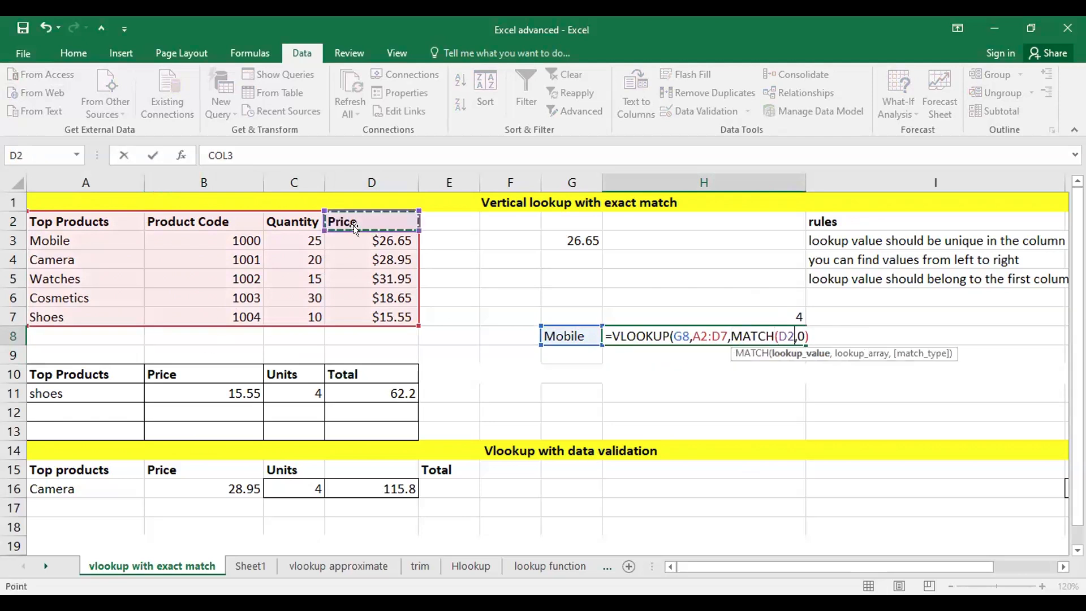
Step: Complete the nested MATCH in H8 with A2:D2 as lookup array and match type 0, commit it and review the formula
text(,)
drag(122, 217, 341, 220)
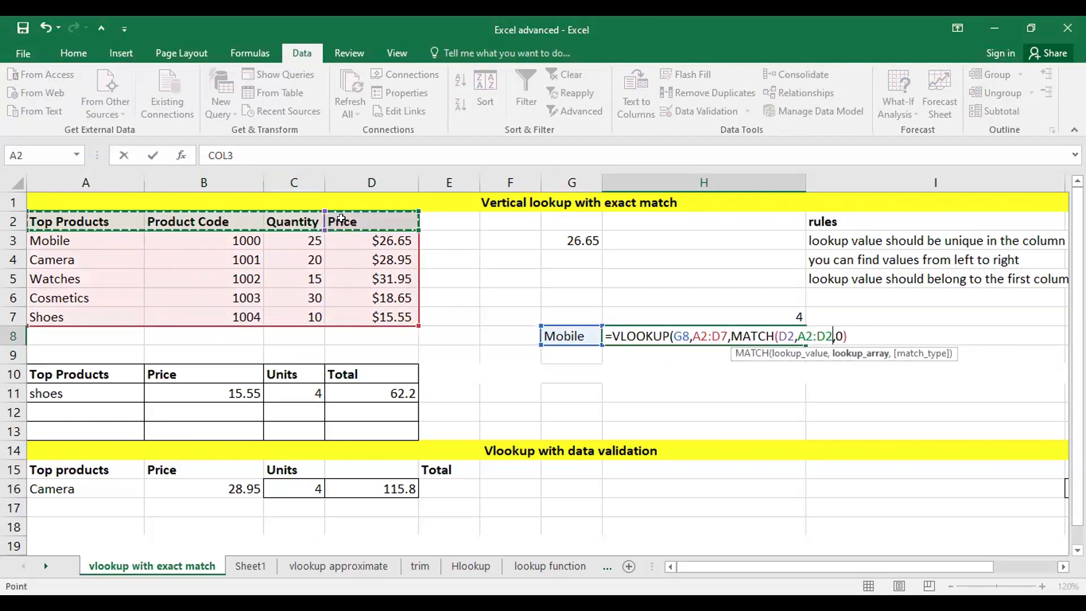
text(,0))
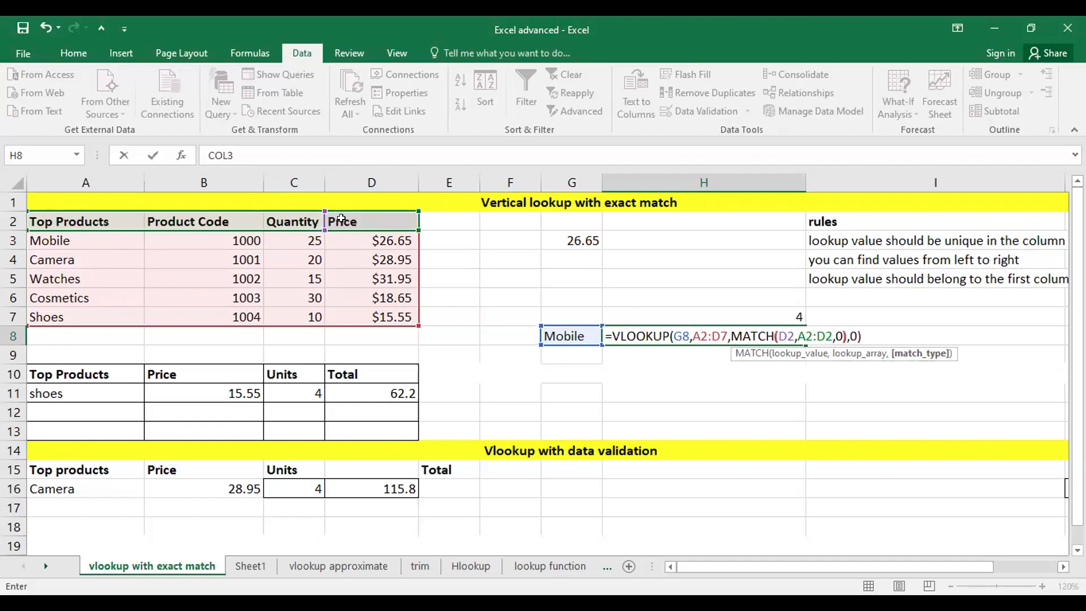
key(Return)
double_click(769, 333)
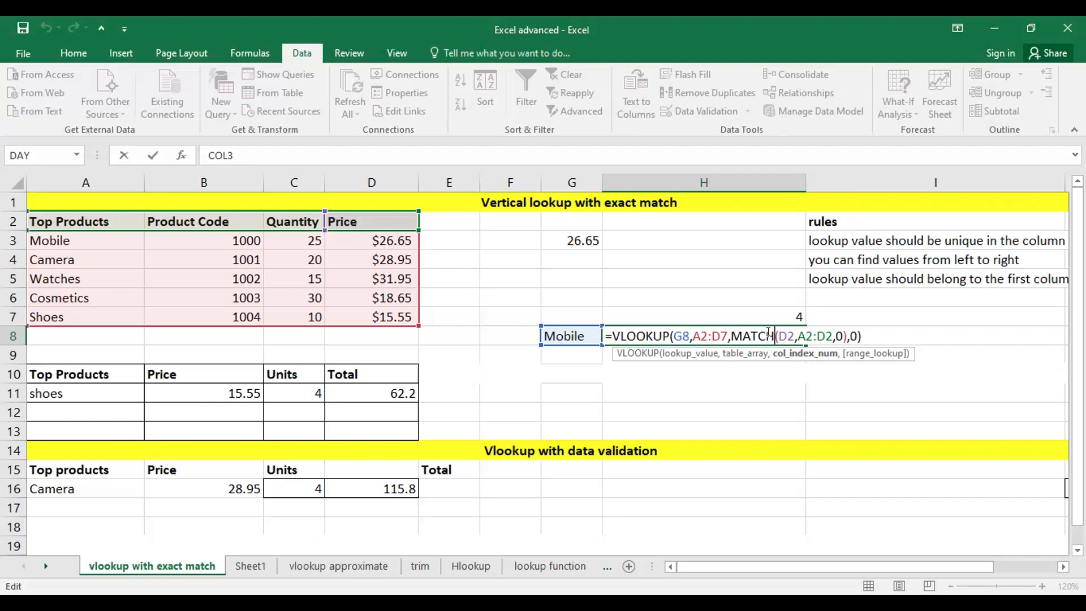
key(Return)
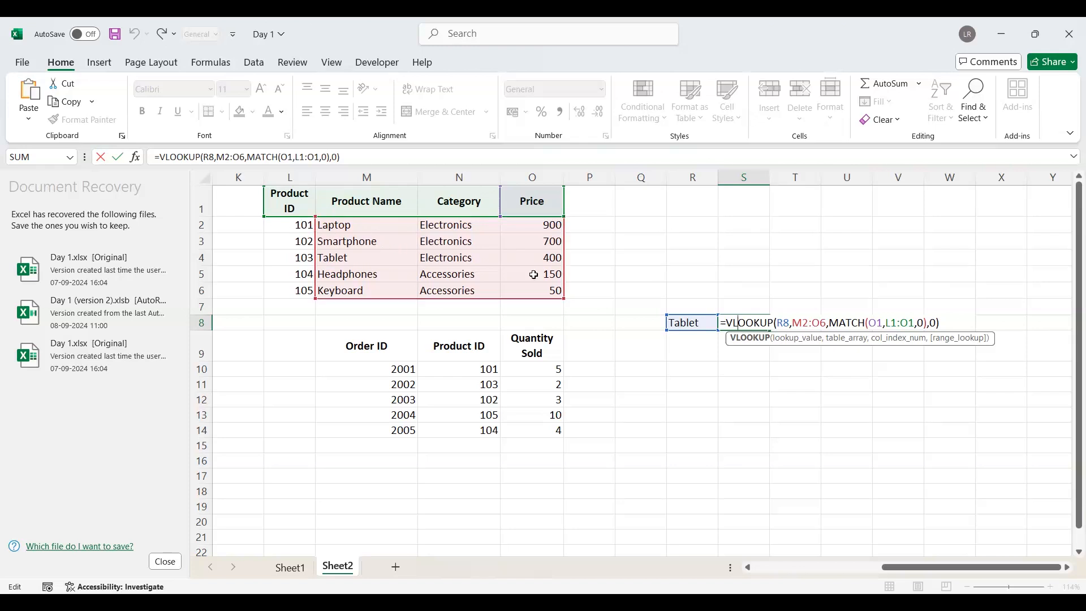
Step: In Sheet2 of the Day 1 workbook, change the MATCH lookup array in S8 to M1:O1 and commit the formula
drag(792, 327, 917, 323)
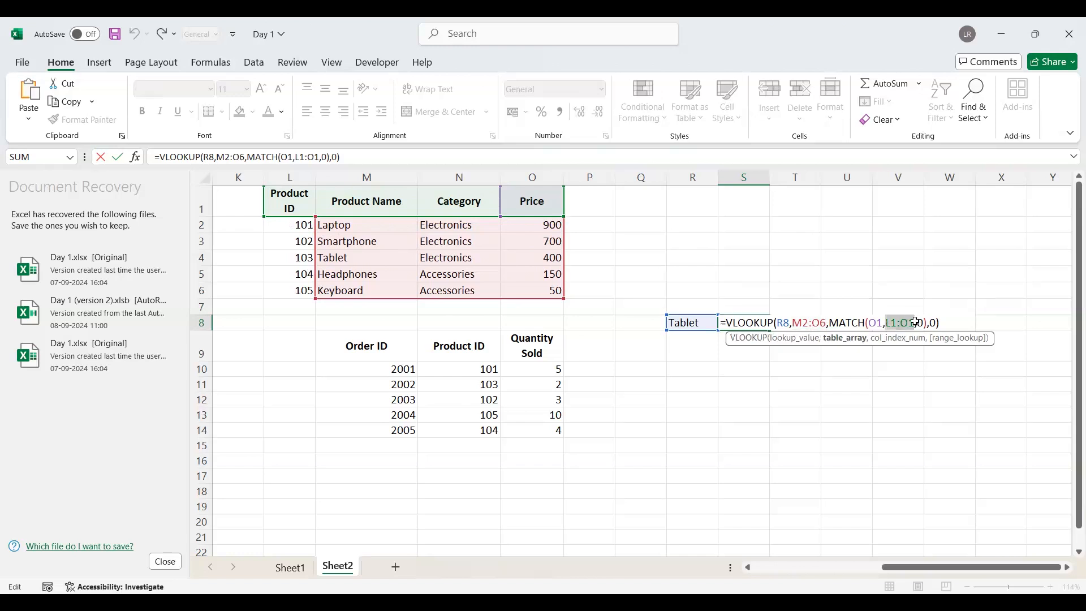
drag(325, 203, 527, 204)
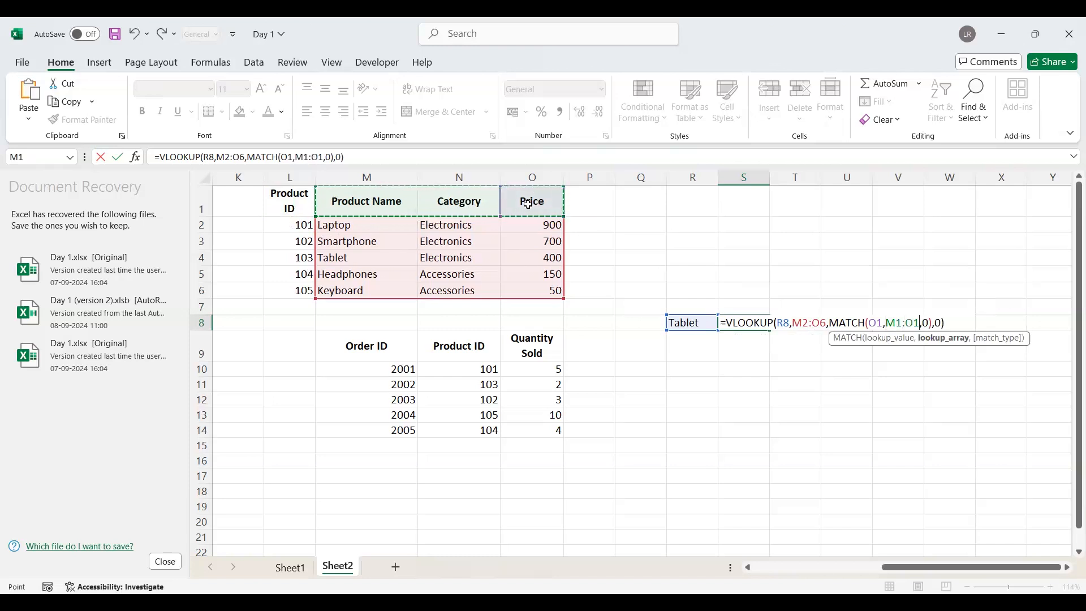
key(Return)
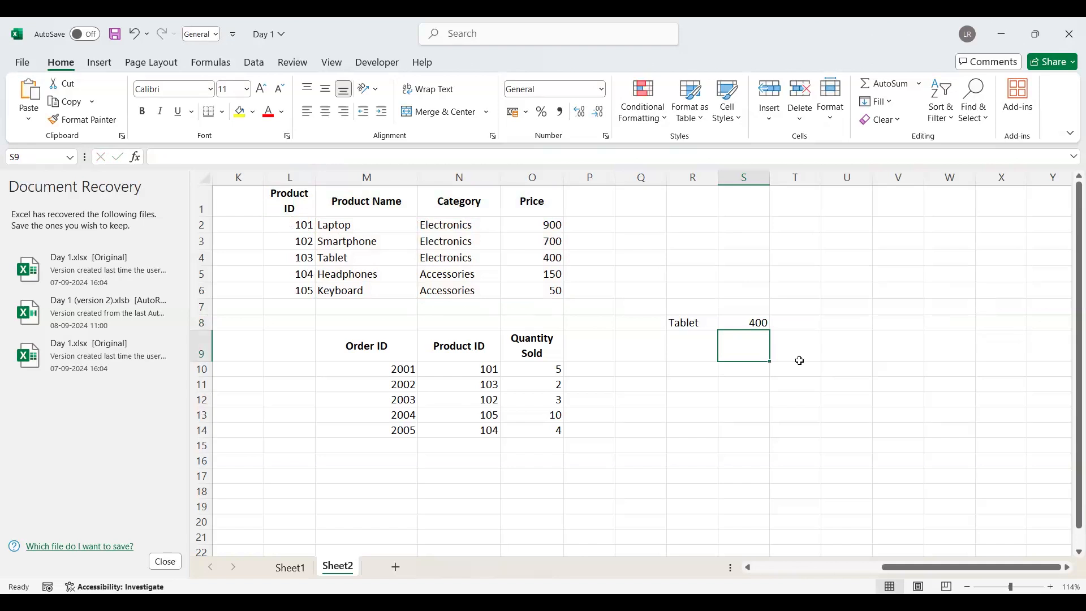
scroll(799, 361, right, 2)
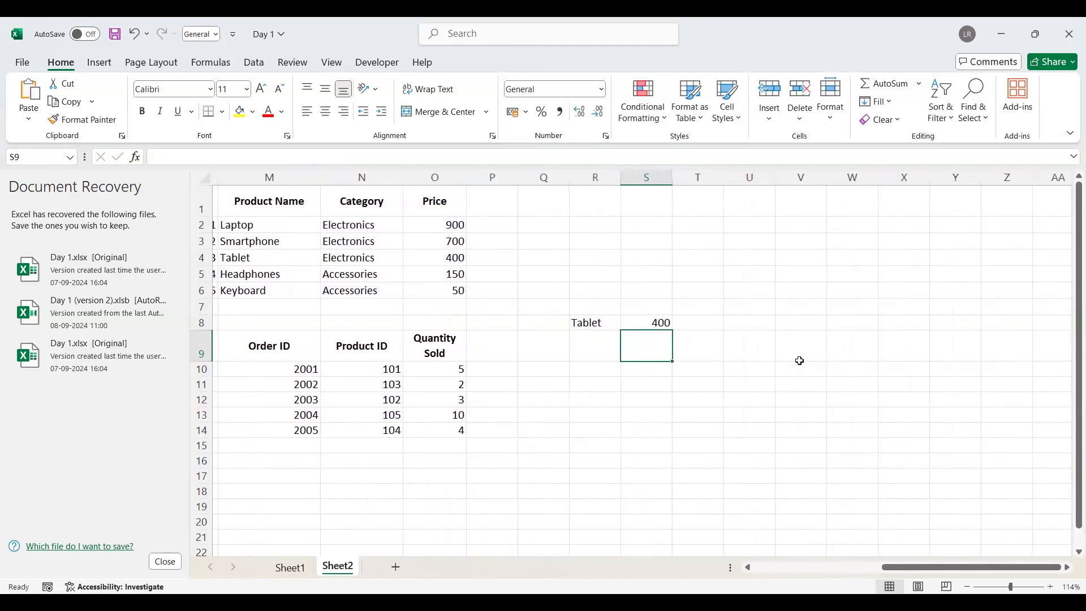
scroll(800, 360, right, 1)
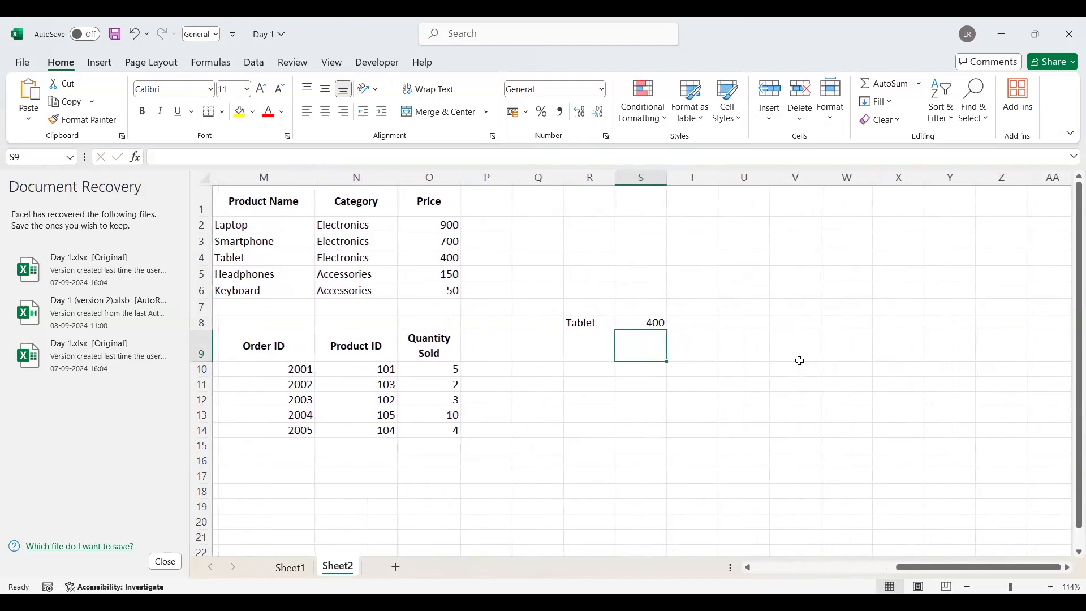
scroll(799, 361, left, 2)
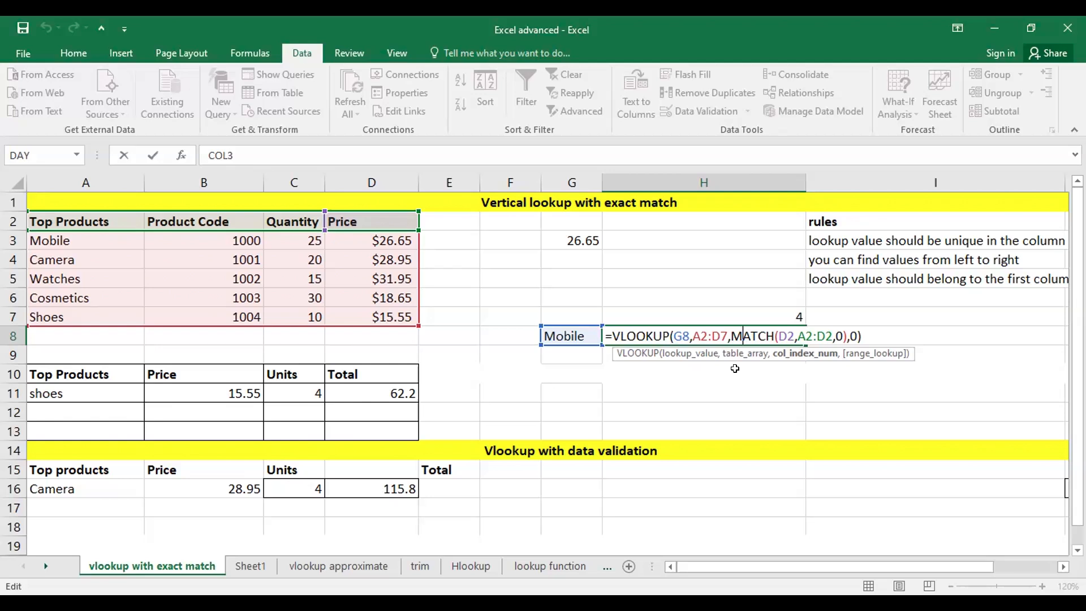
Step: In the Excel advanced workbook, set the MATCH lookup value in H8 to the Quantity header C2 and commit the formula
double_click(782, 335)
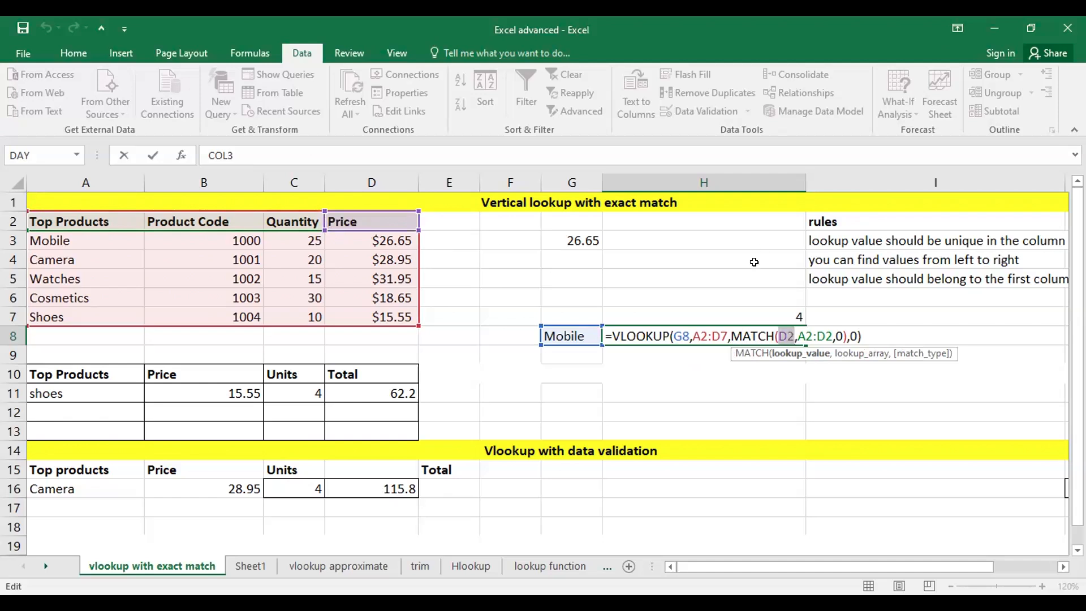
click(787, 336)
key(BackSpace)
text(C)
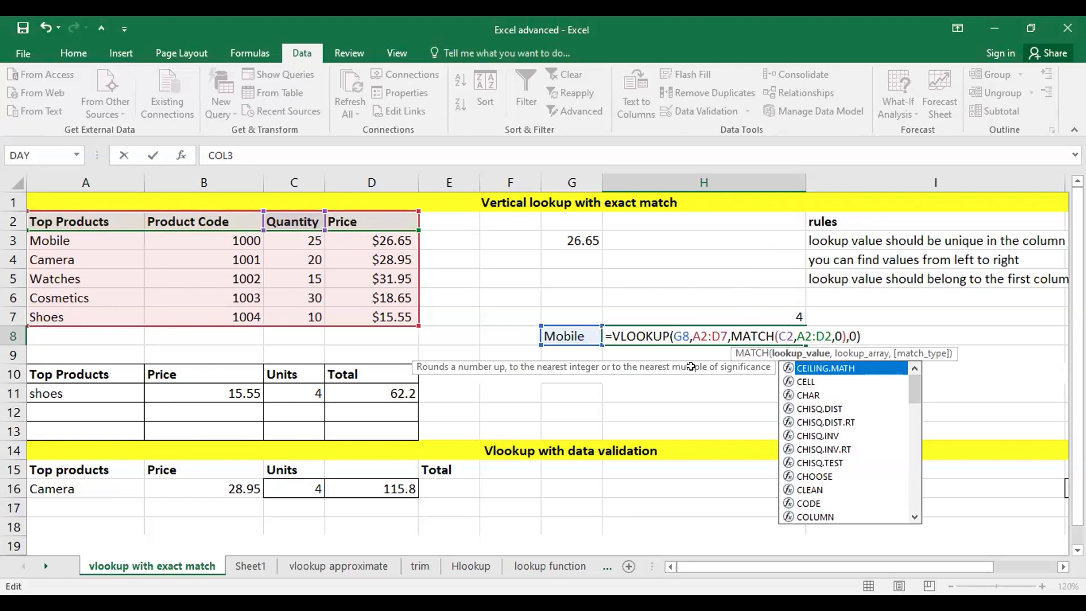
key(Return)
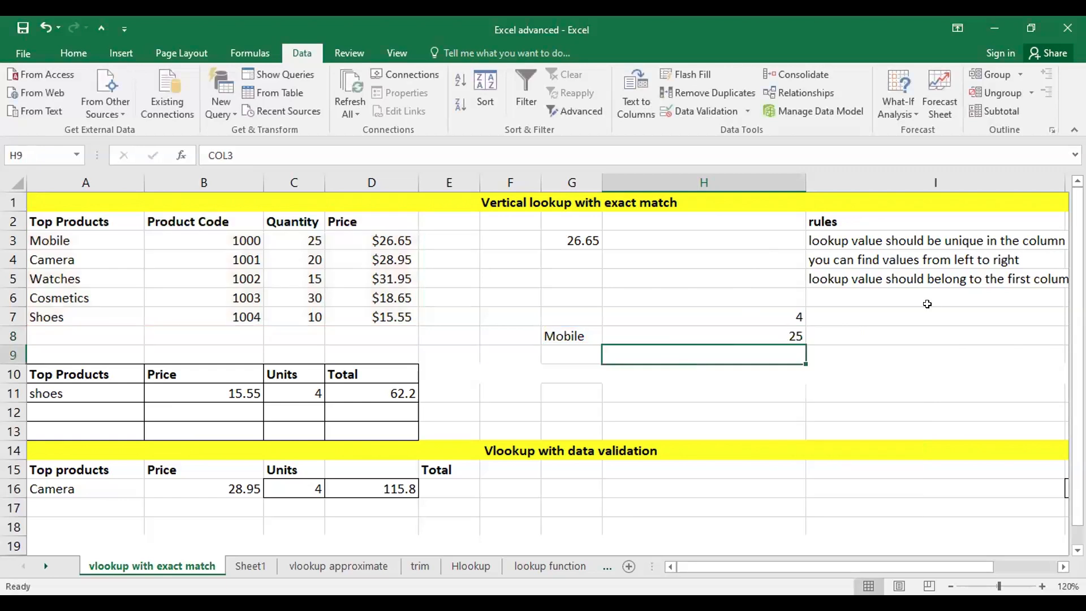
double_click(784, 334)
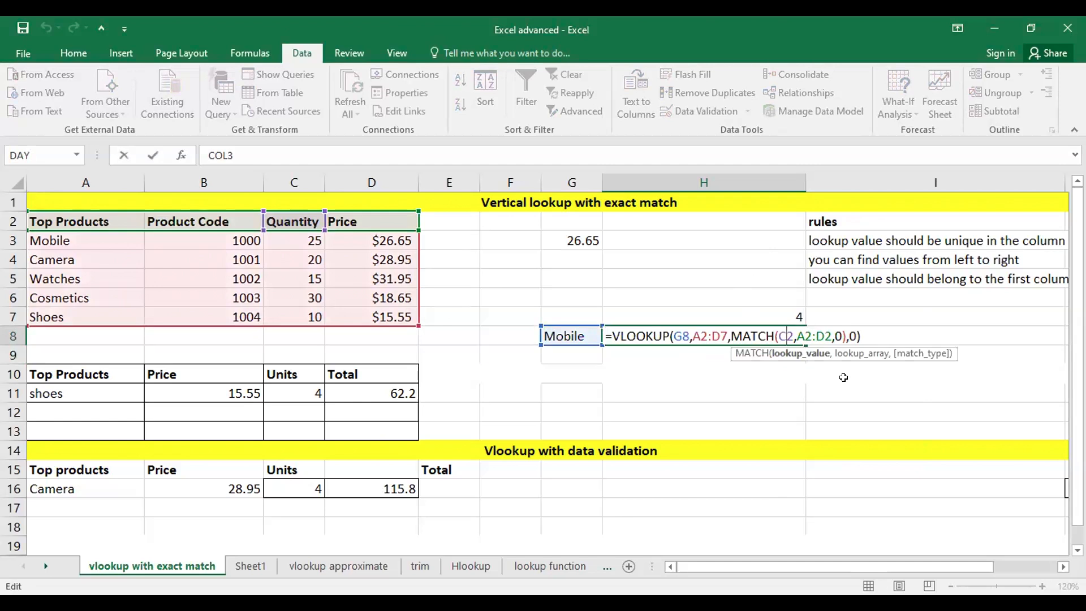
key(BackSpace)
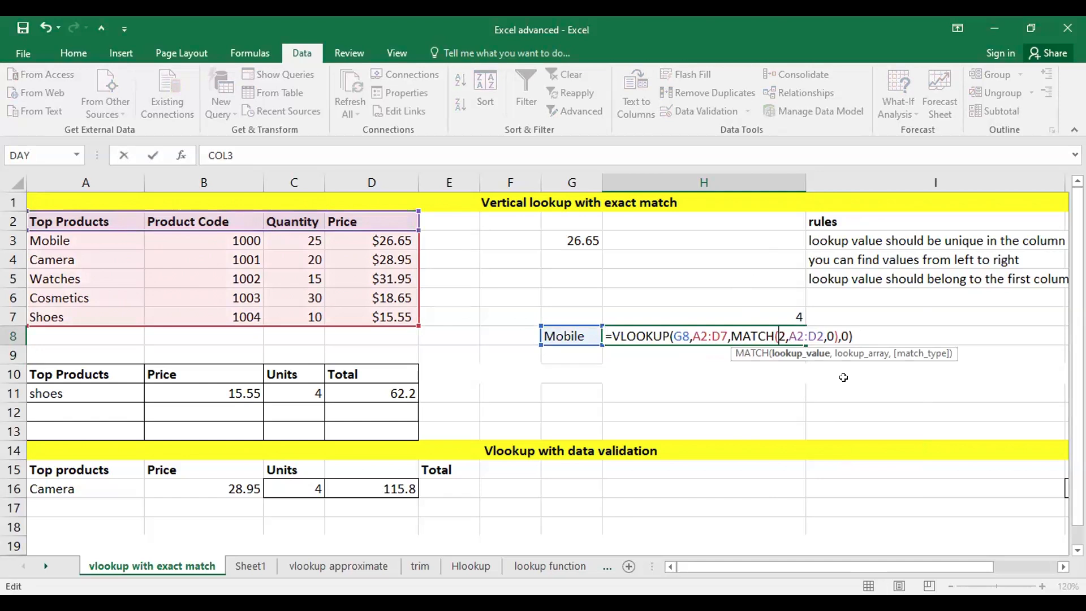
text(C)
key(Return)
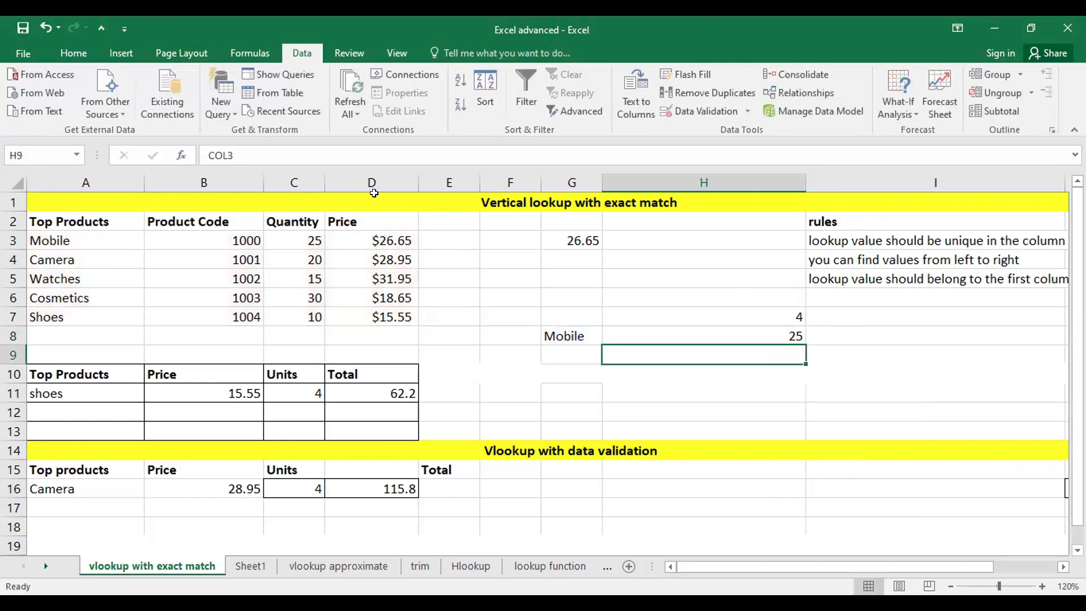
Step: Set the MATCH lookup value in H8 to the Product Code header B2 and commit the formula
click(309, 219)
click(211, 217)
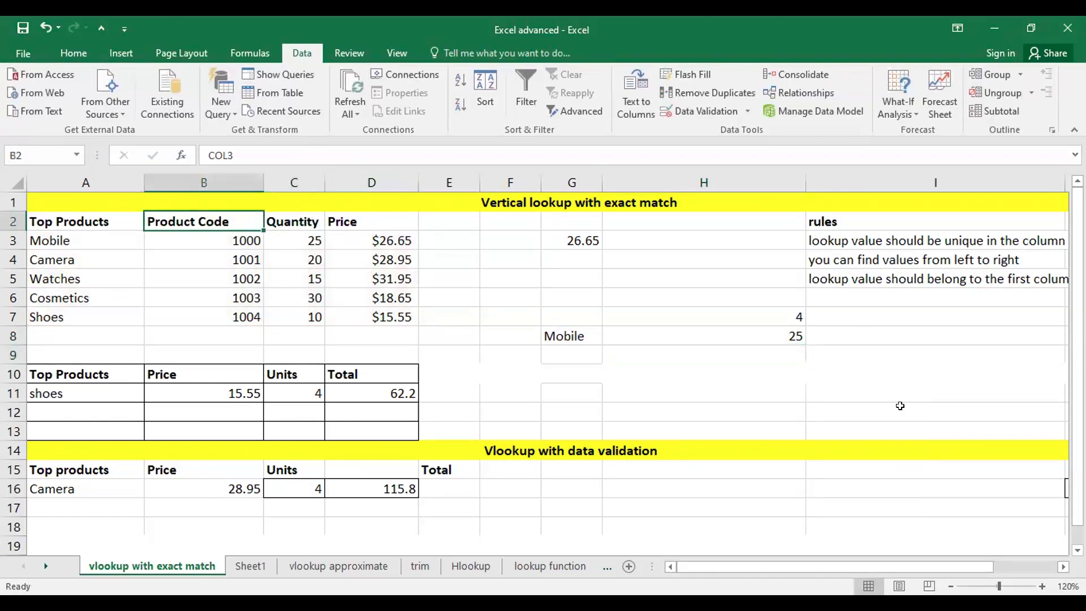
double_click(785, 334)
drag(787, 334, 794, 335)
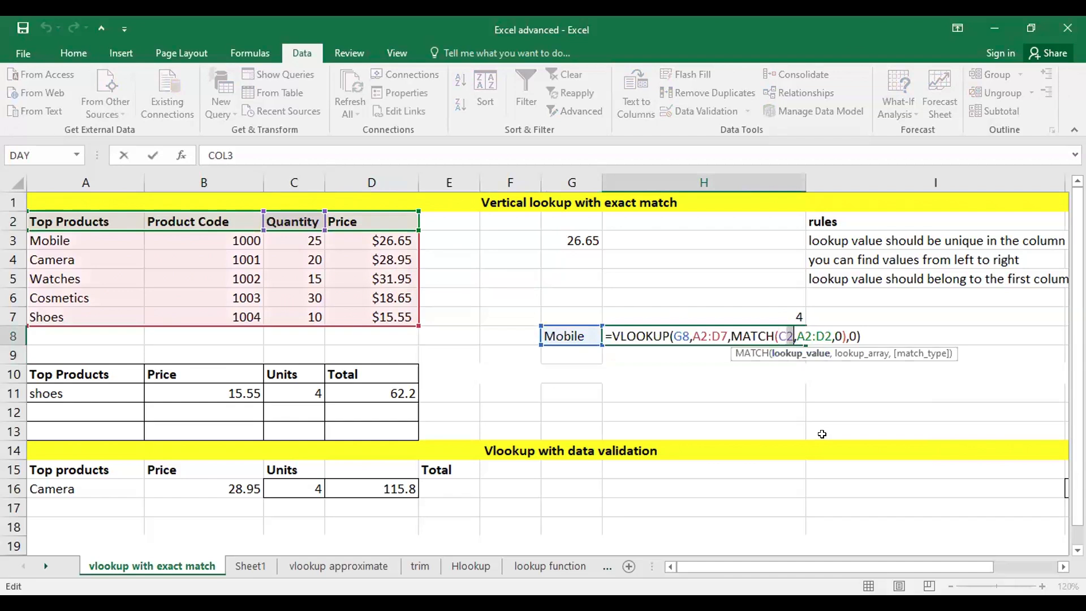
key(BackSpace)
key(BackSpace)
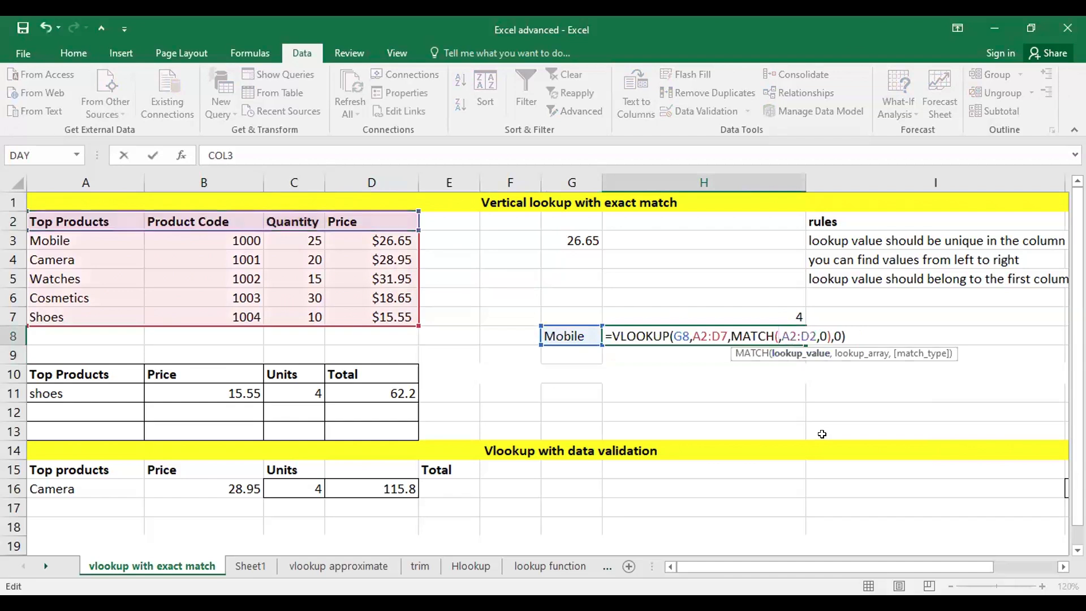
text(B2)
key(Return)
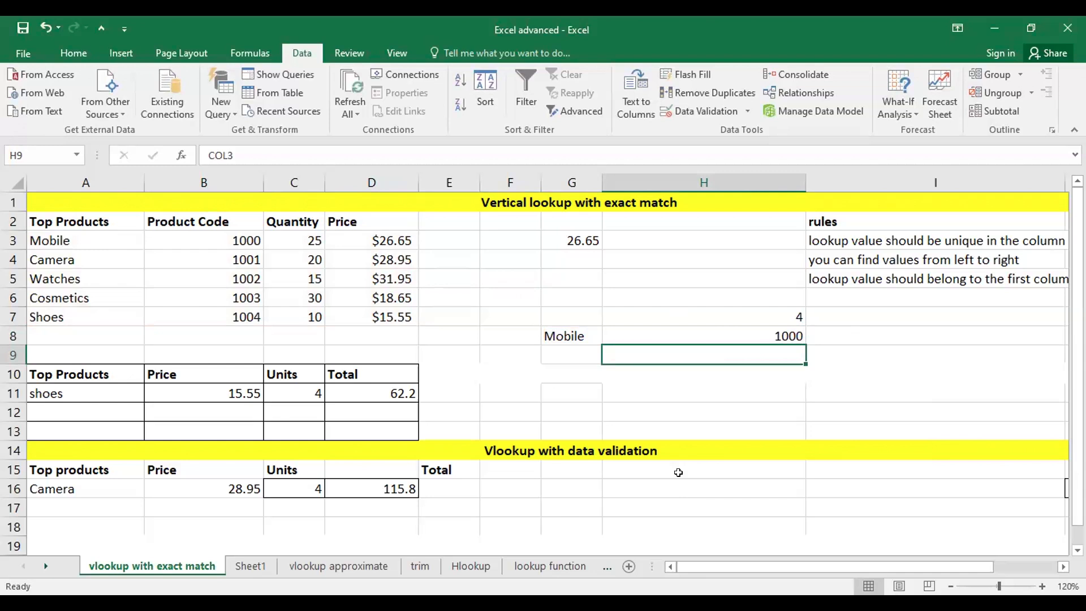
Step: Set the MATCH lookup value in H8 to the Price header D2, commit it and reopen the formula for review
double_click(724, 334)
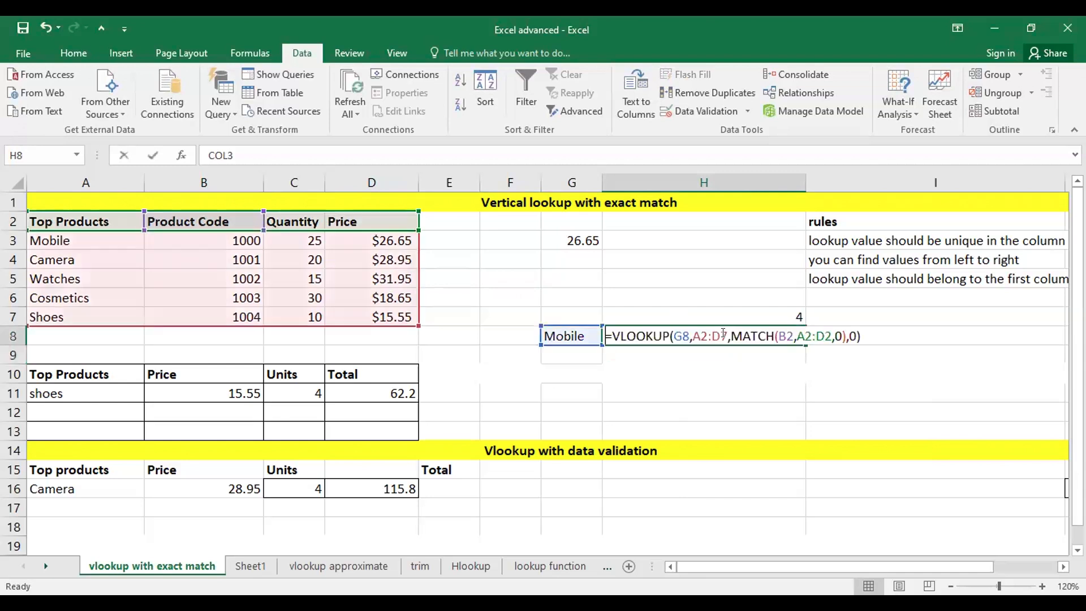
click(783, 334)
key(BackSpace)
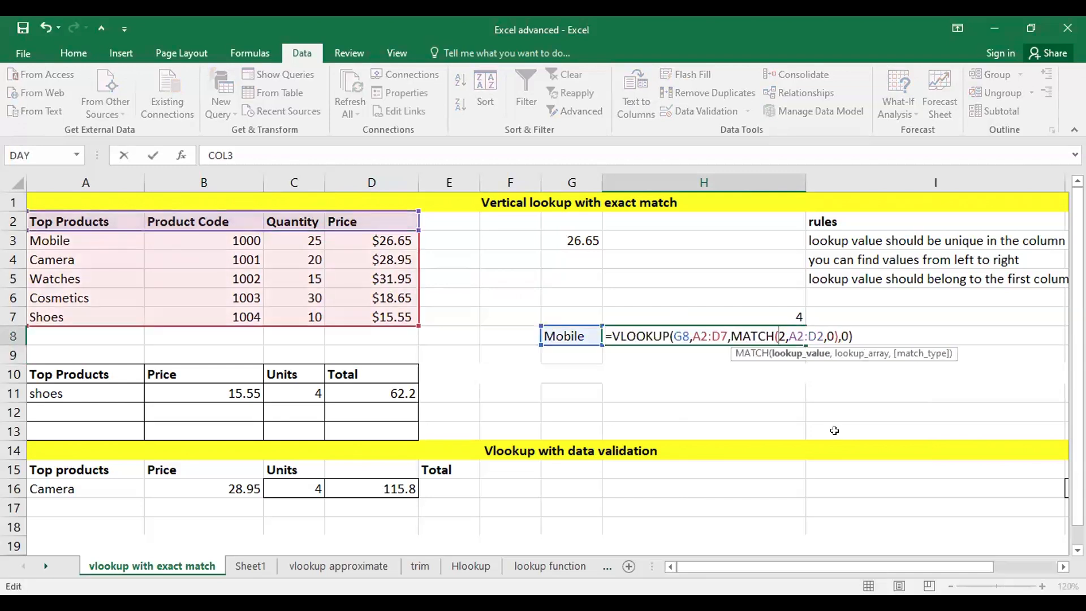
text(D)
key(Return)
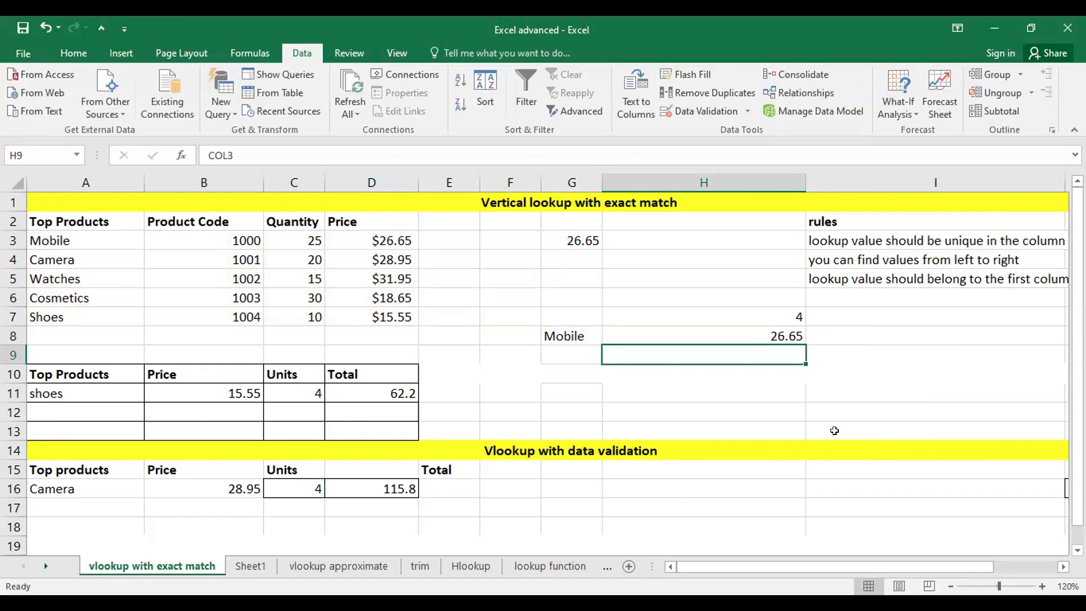
double_click(714, 330)
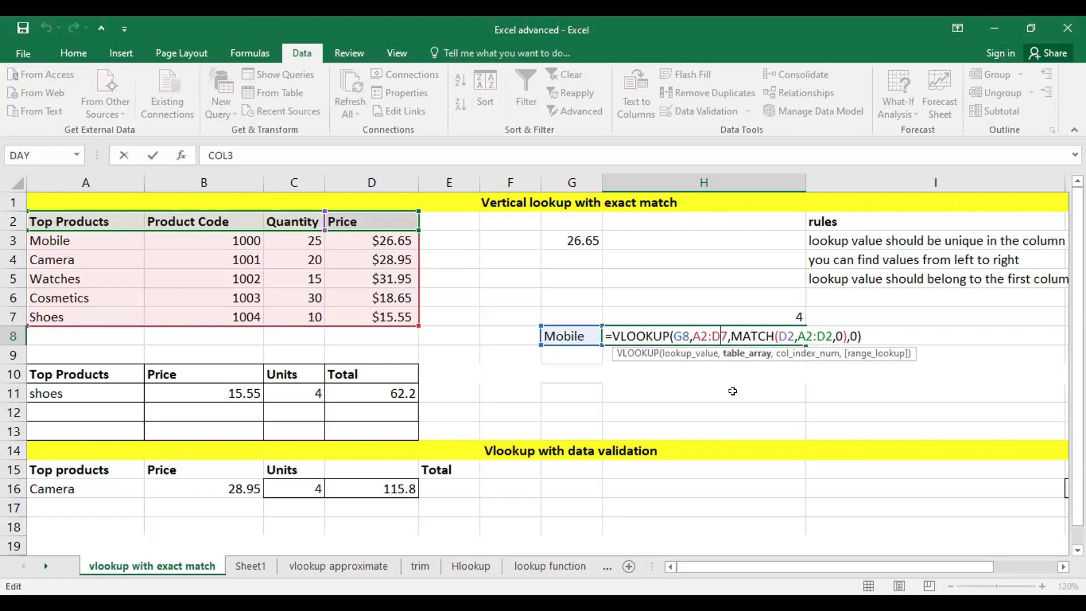
Step: Finish editing the H8 lookup formula and switch to the trim worksheet, zoomed to 130%
key(Return)
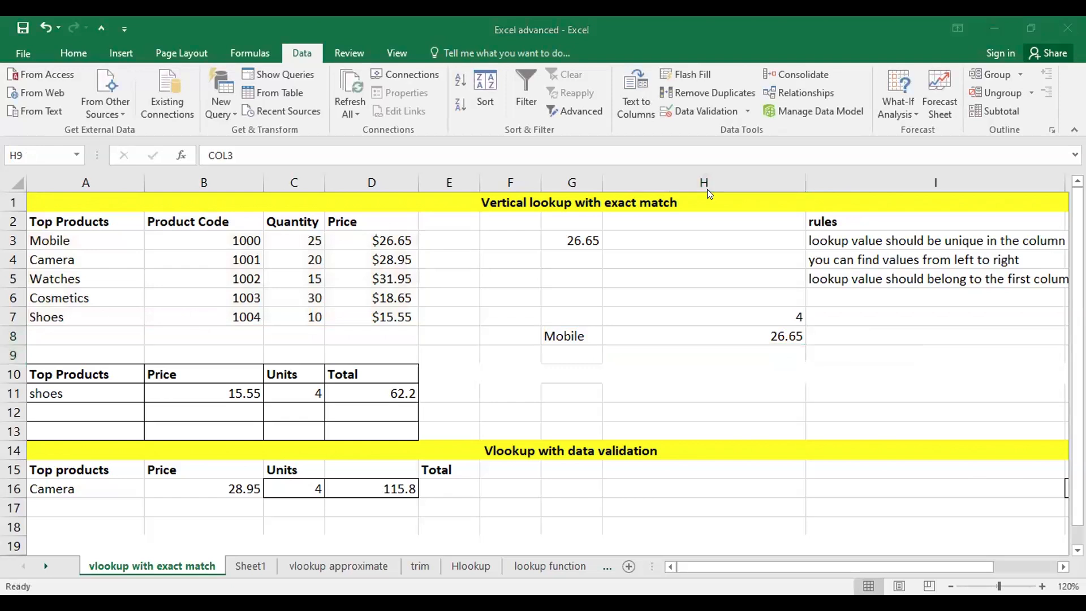
click(365, 567)
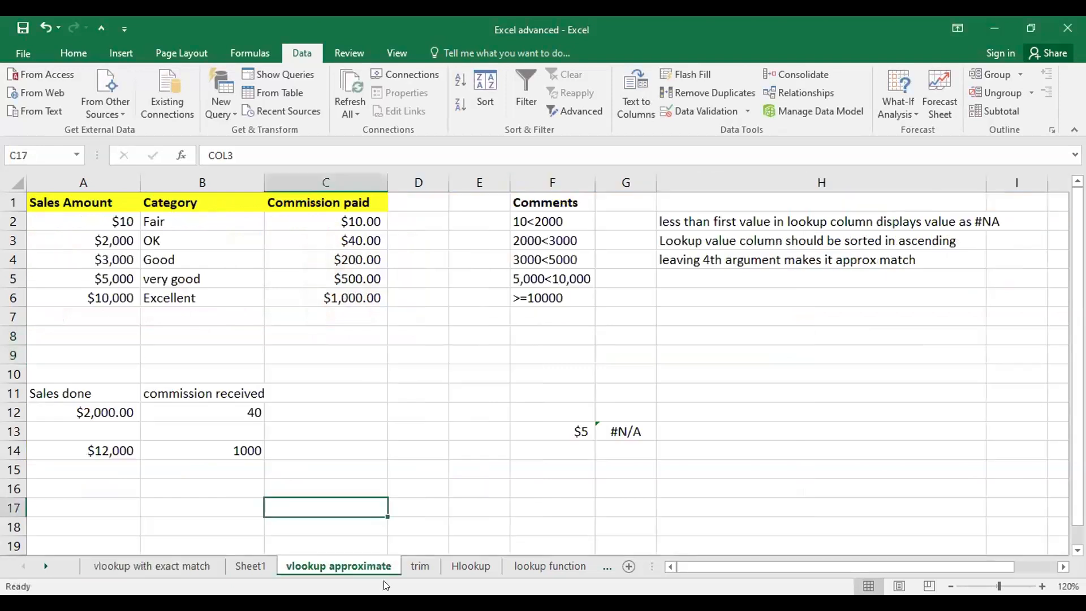
click(416, 565)
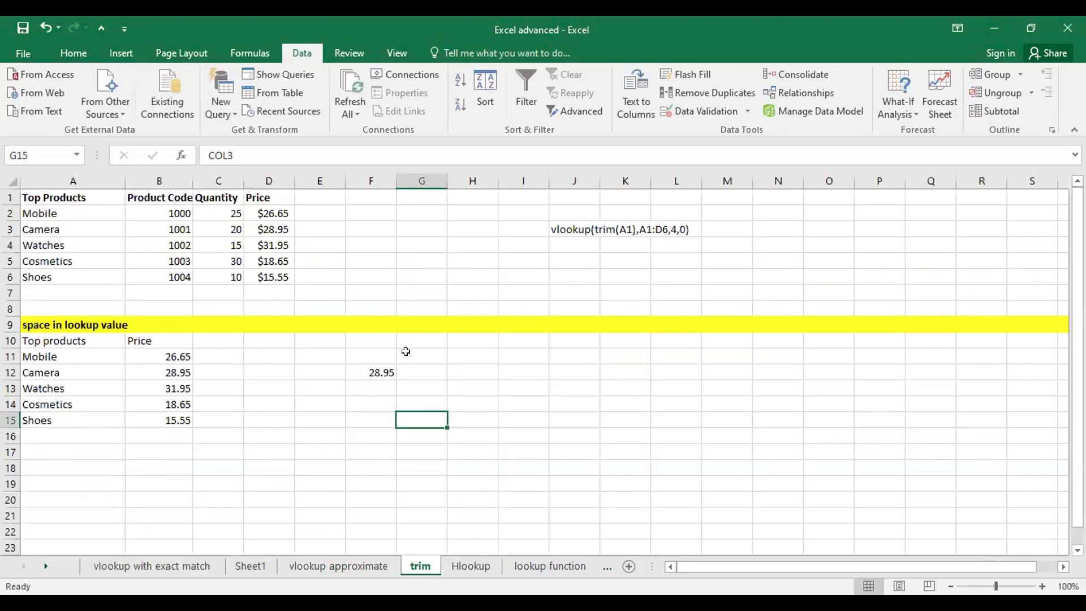
click(1042, 586)
click(1043, 587)
click(1043, 587)
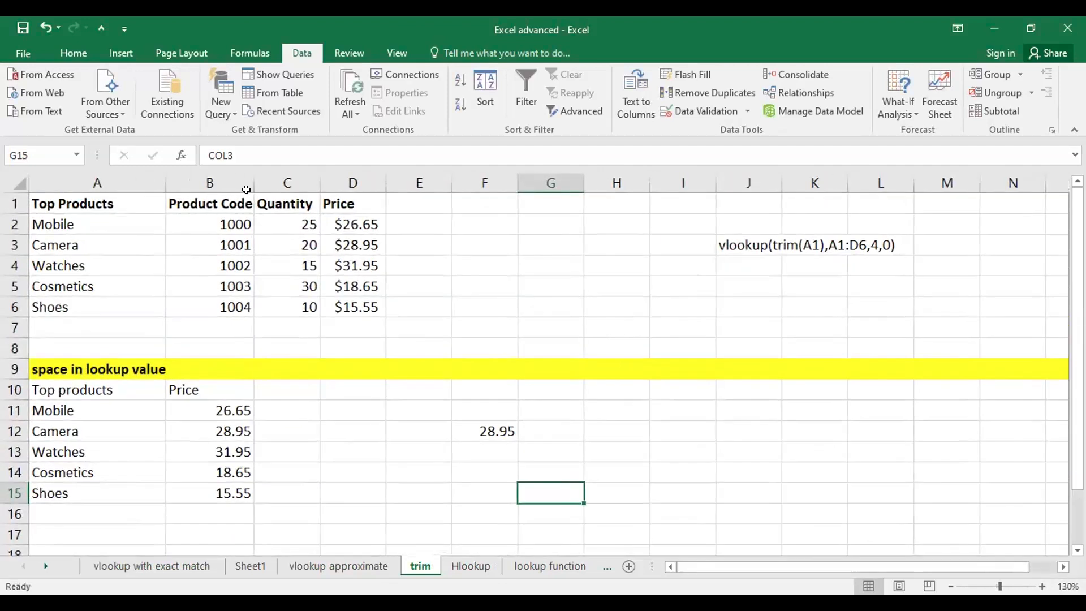
Step: Fill the product table's header cells A1:D1 with yellow
drag(134, 201, 390, 199)
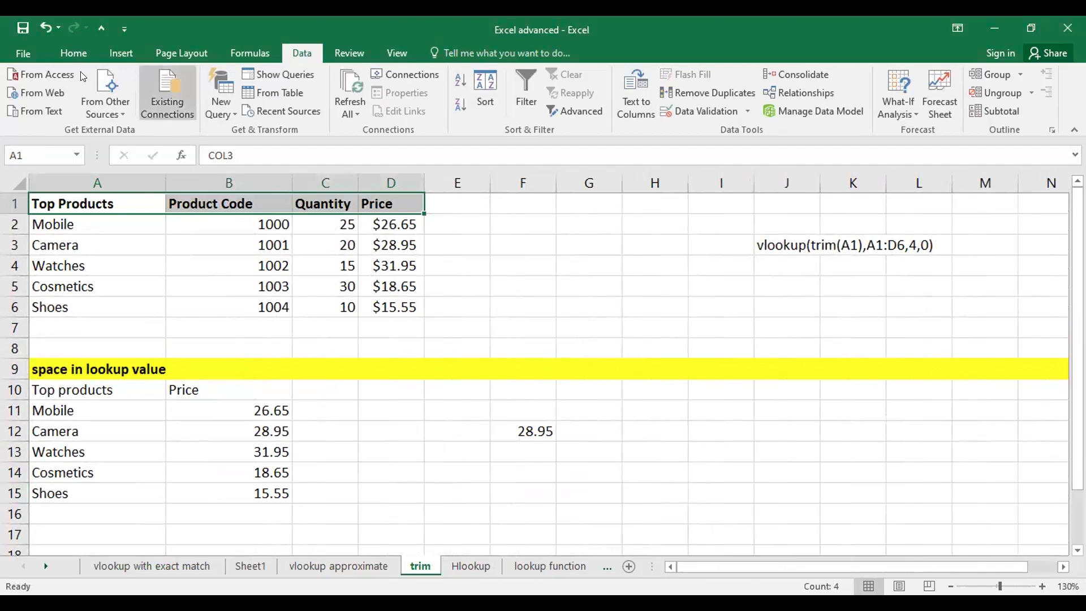
click(72, 53)
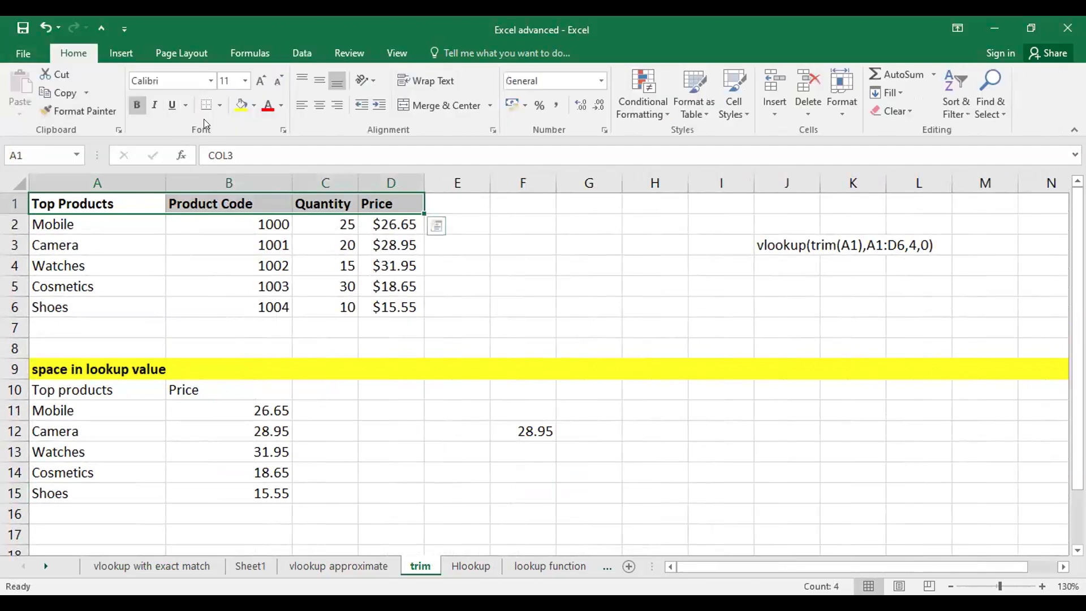
click(241, 105)
click(447, 267)
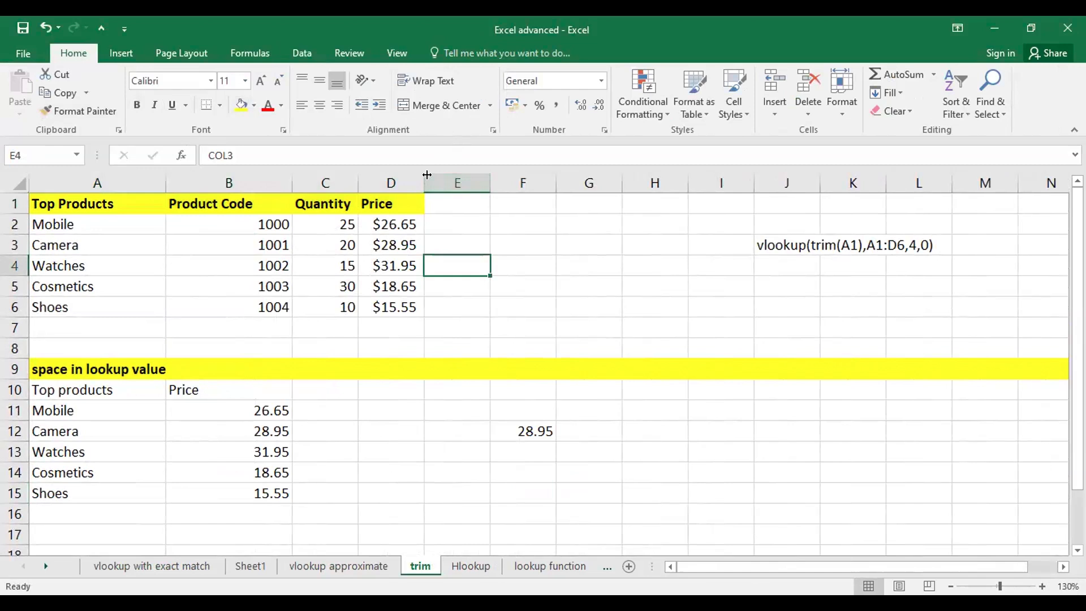
Step: Compare the product names in A11:A15 with those in the upper table for trailing spaces
drag(99, 408, 99, 492)
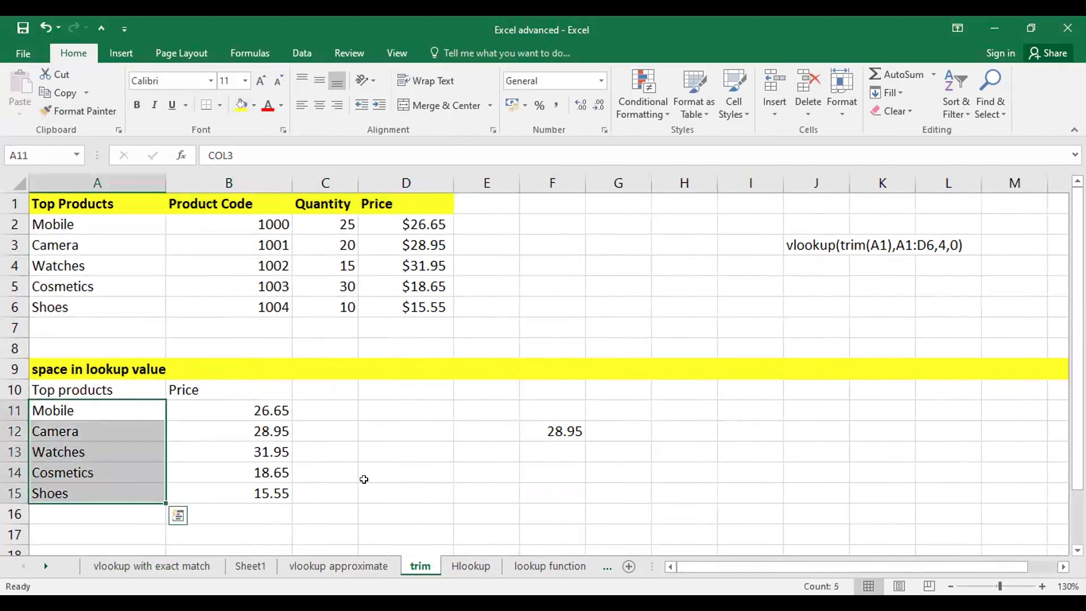
click(365, 478)
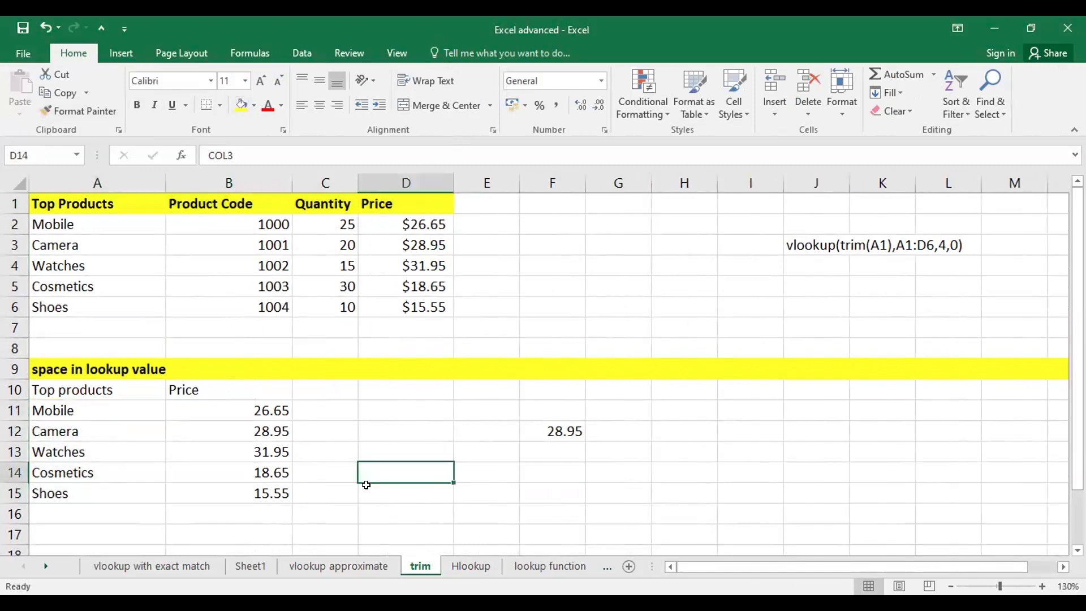
double_click(136, 408)
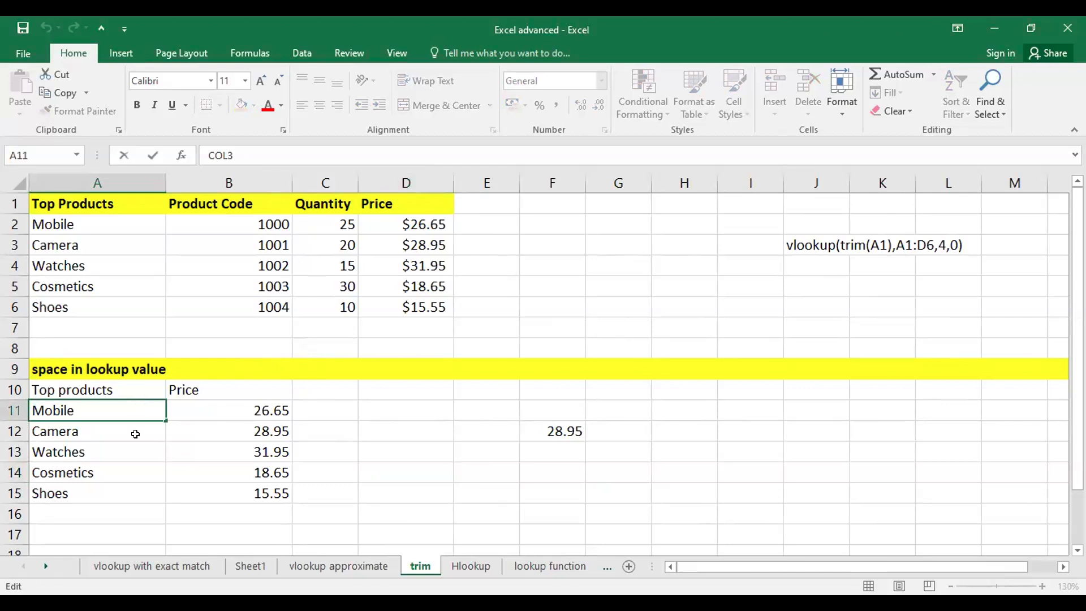
double_click(136, 431)
double_click(137, 444)
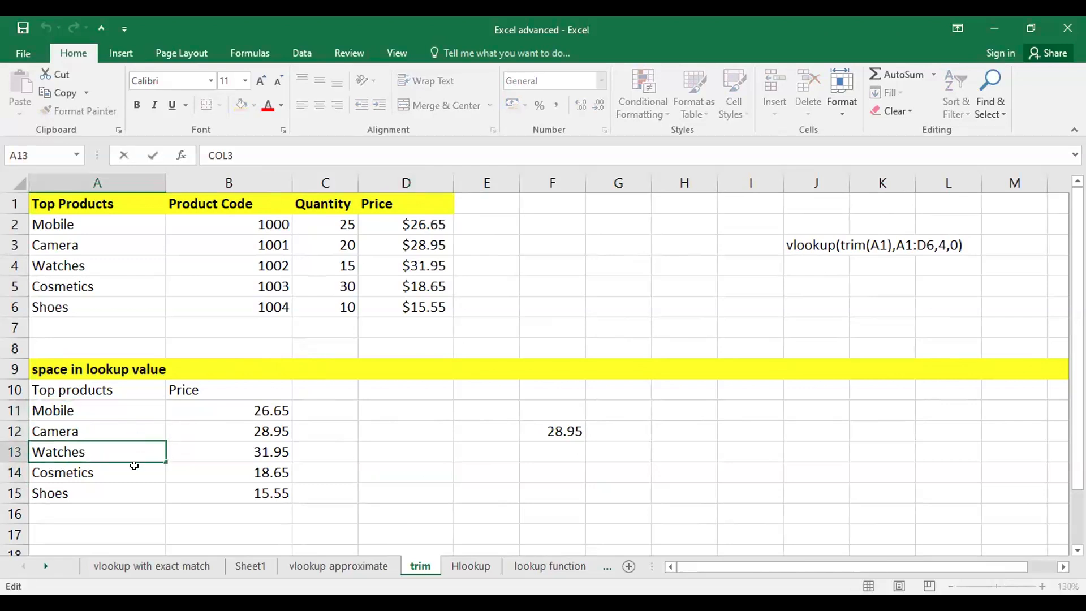
double_click(137, 469)
double_click(107, 227)
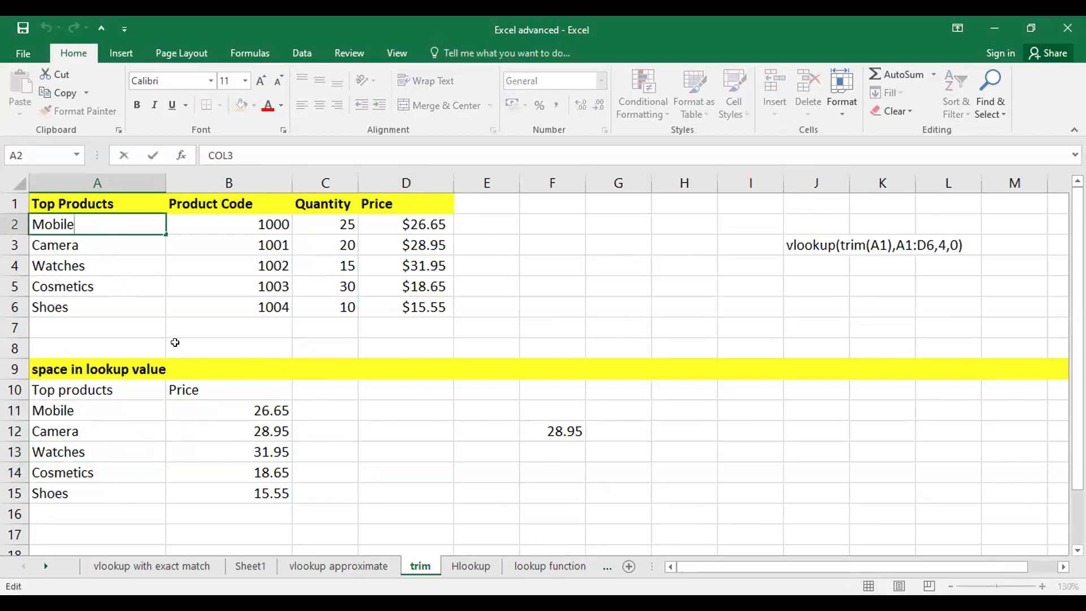
double_click(107, 238)
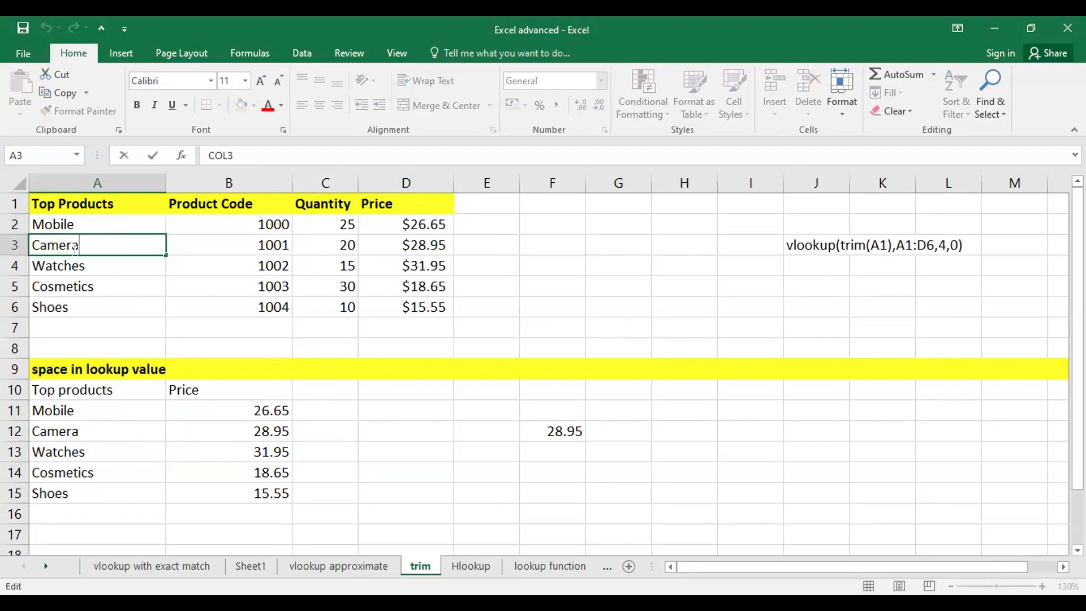
double_click(108, 404)
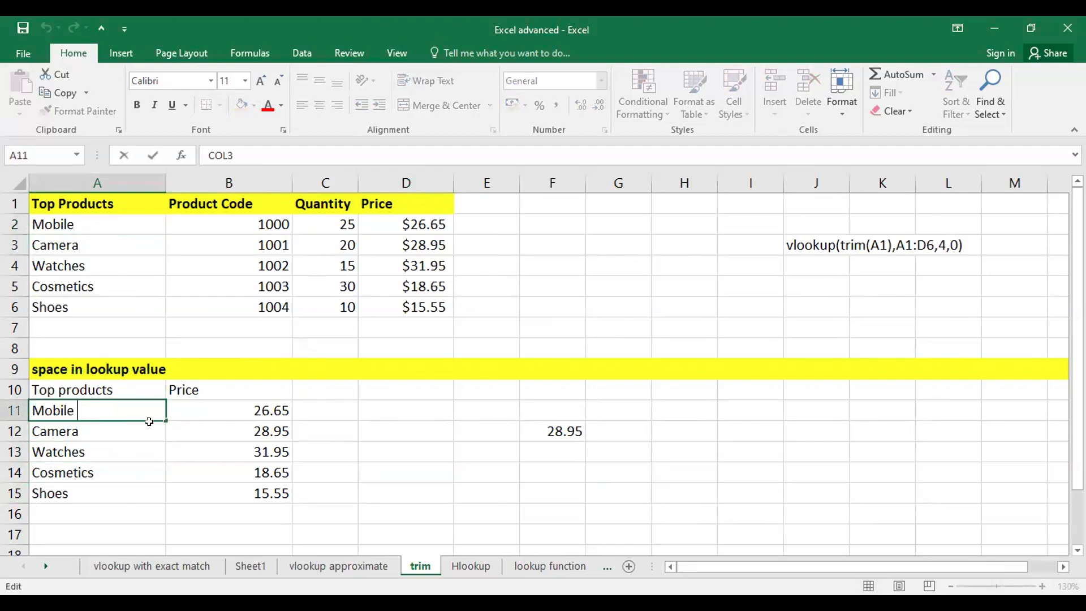
click(657, 318)
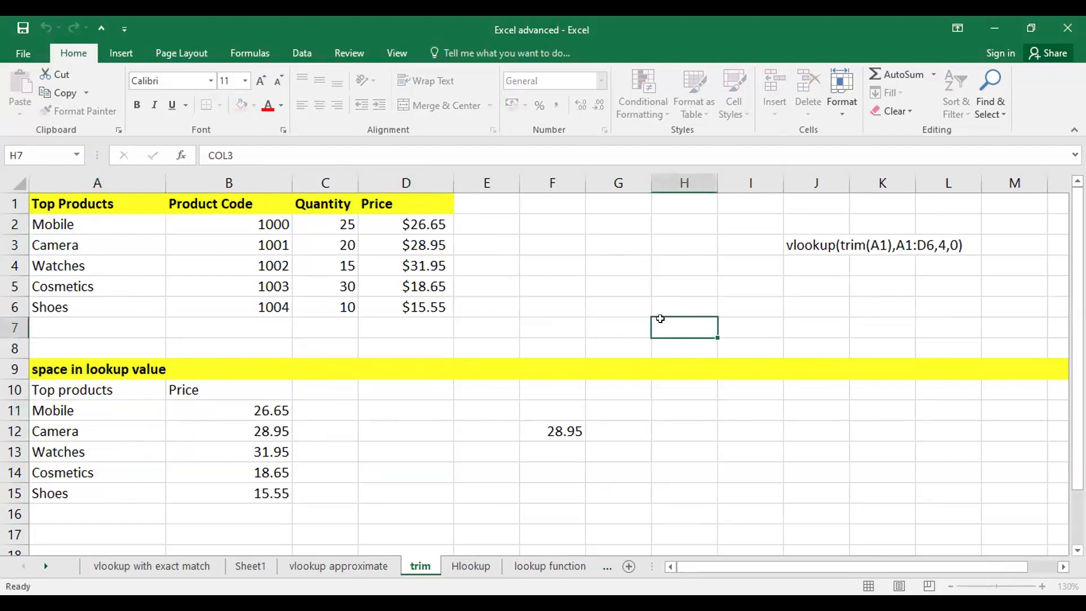
Step: Copy the Mobile entry from A11 into cell F7
click(71, 403)
key(ctrl+c)
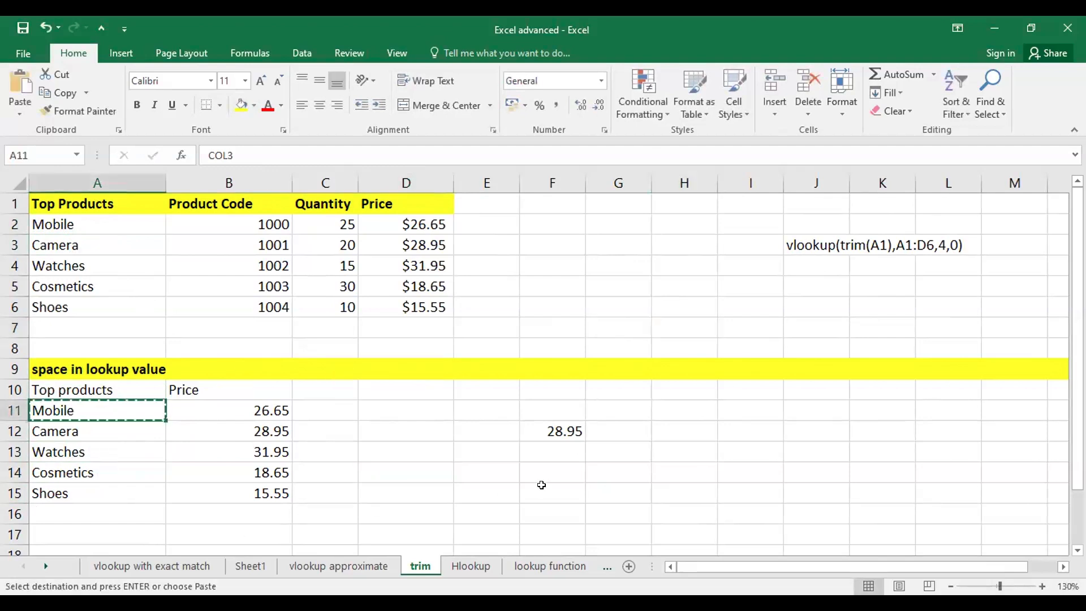
click(544, 326)
key(ctrl+v)
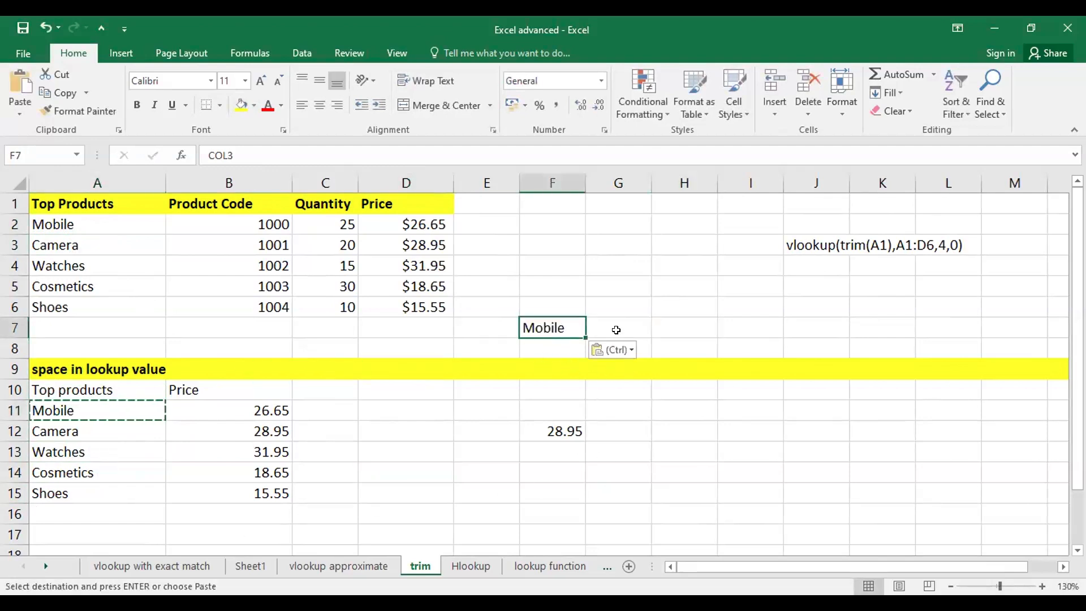
Step: Enter =VLOOKUP(F7,A1:D6,4,0) in G7 to look up the price of the product in F7
click(618, 326)
text(=)
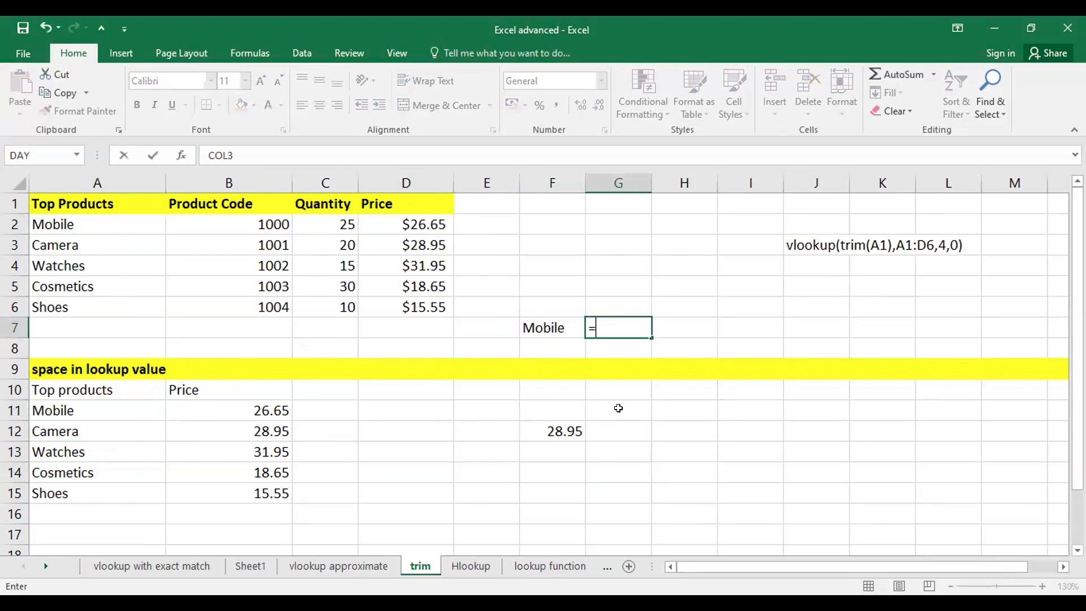
text(VLOOKUP()
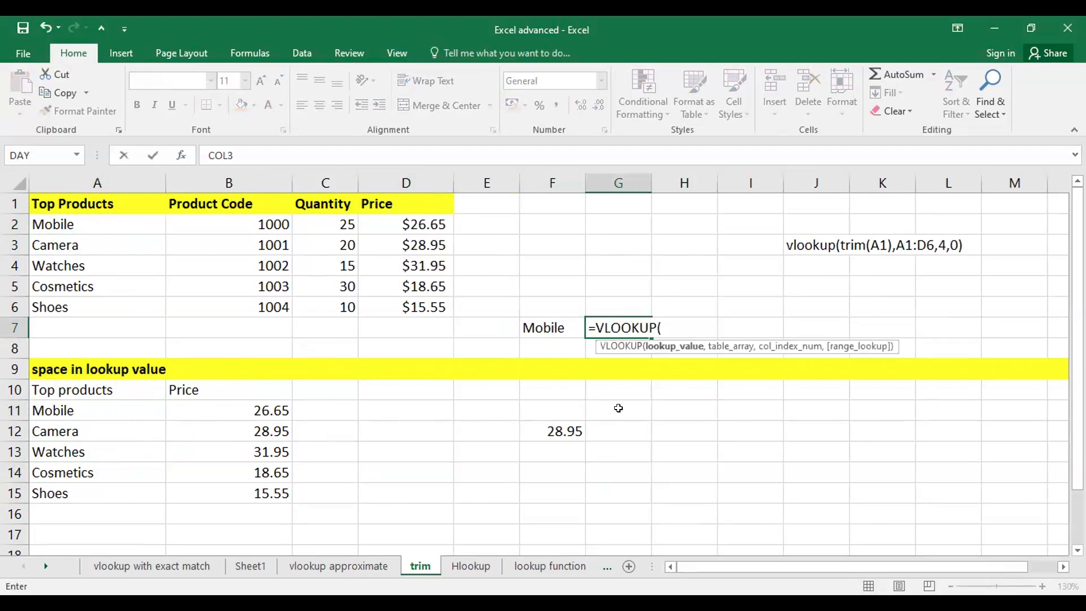
click(542, 327)
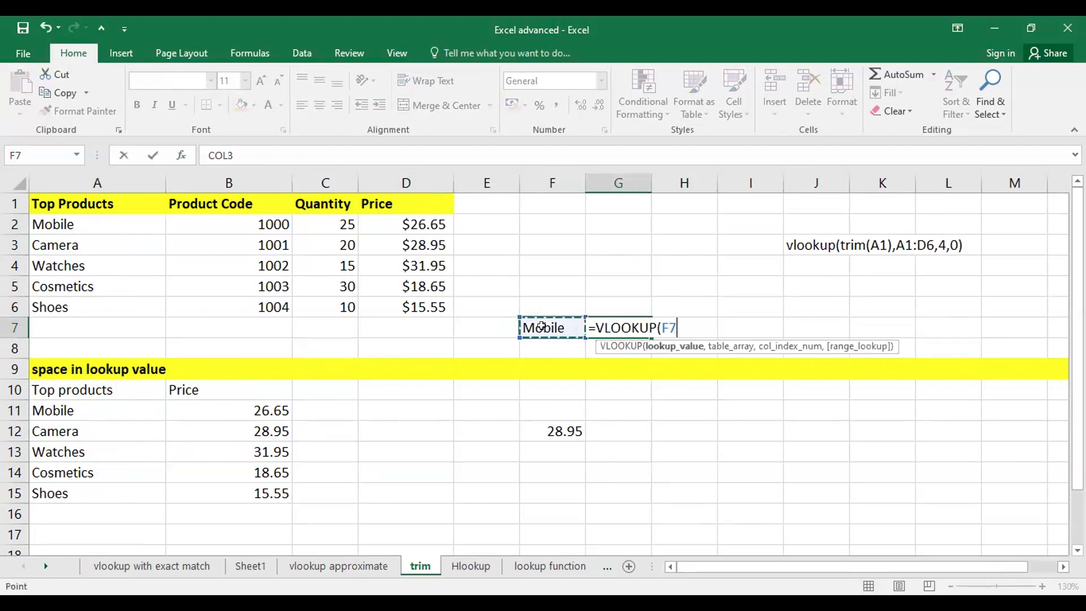
text(,)
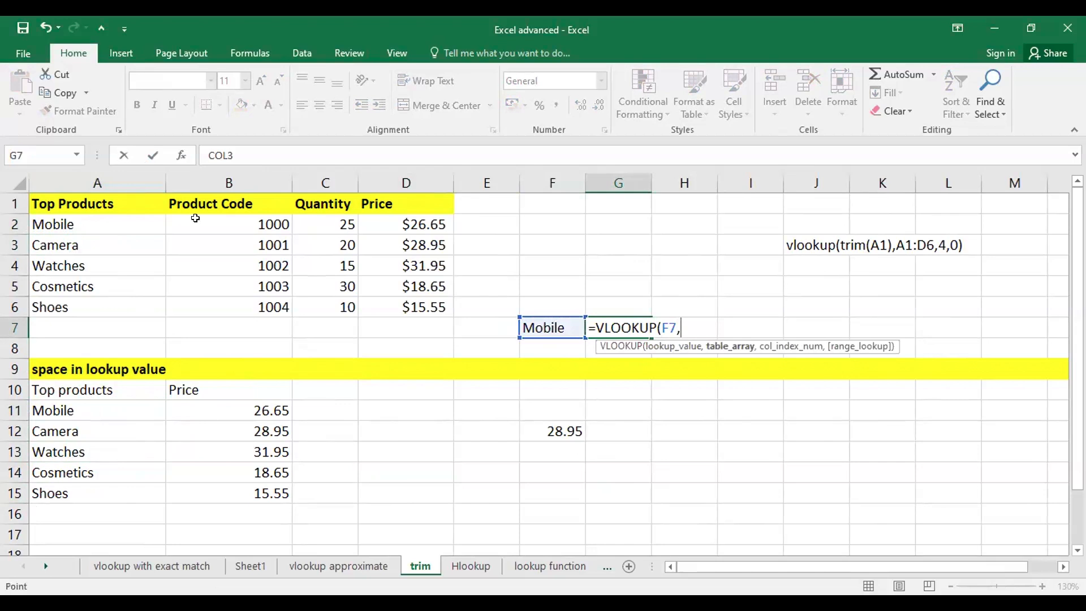
drag(97, 203, 420, 310)
text(,4)
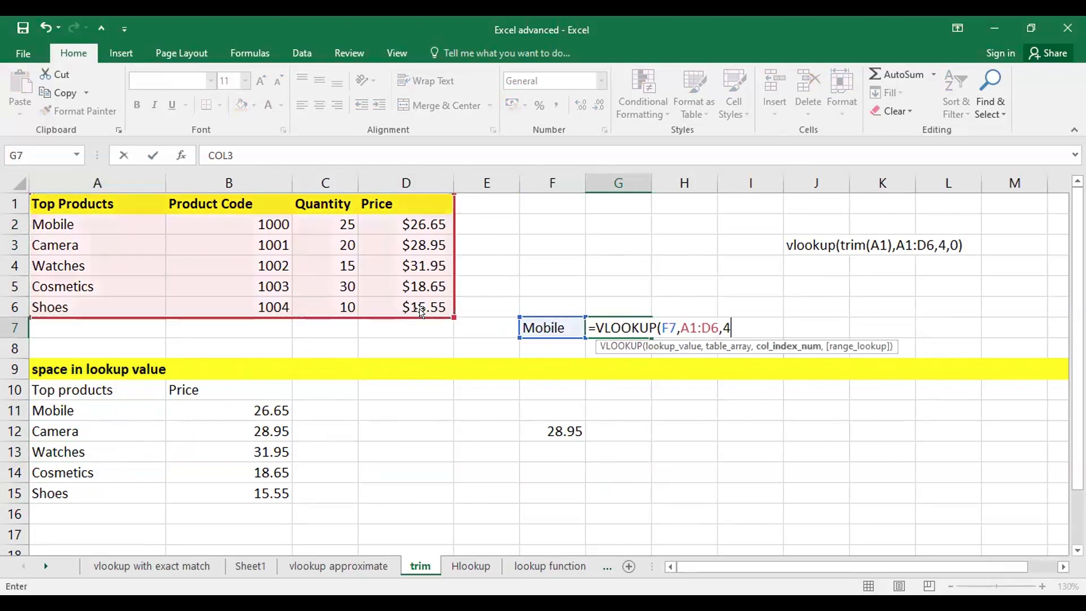
text(,0))
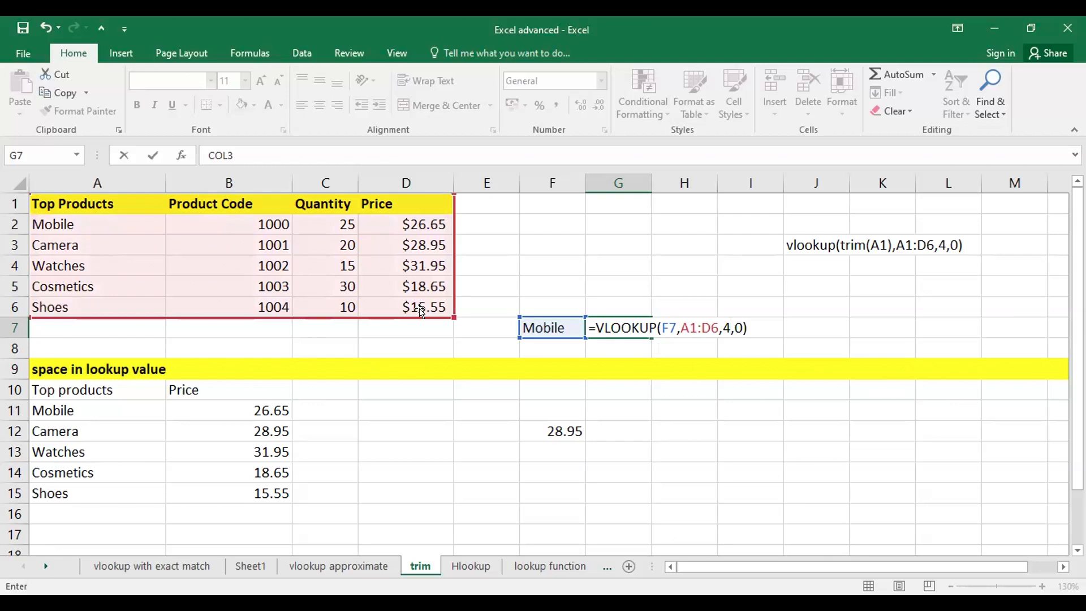
key(Return)
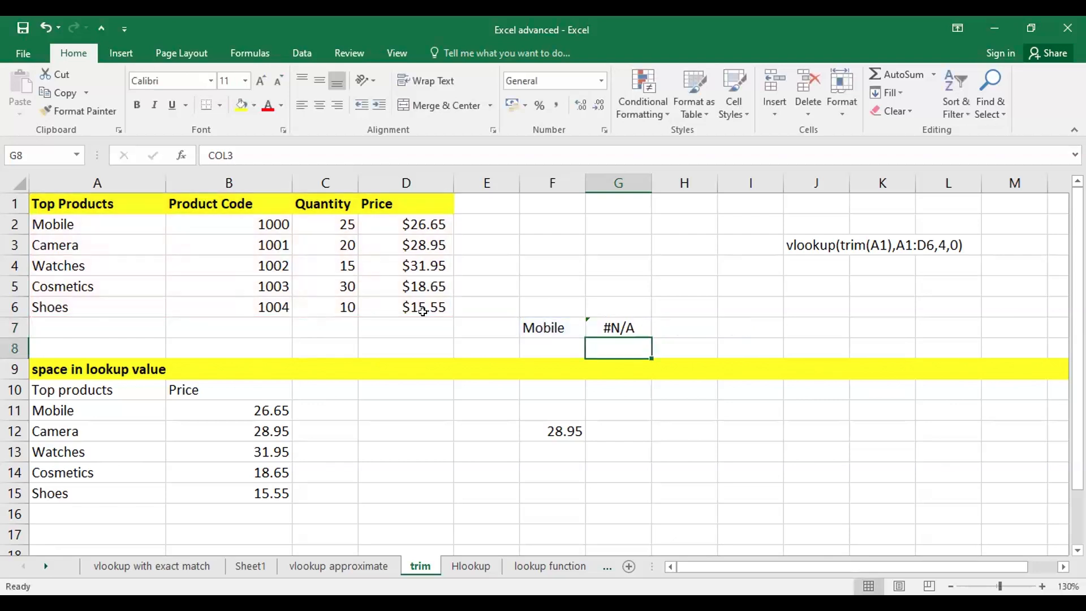
Step: Check F7 for a trailing space and wrap the G7 lookup value in TRIM, giving =VLOOKUP(TRIM(F7),A1:D6,4,0)
click(569, 318)
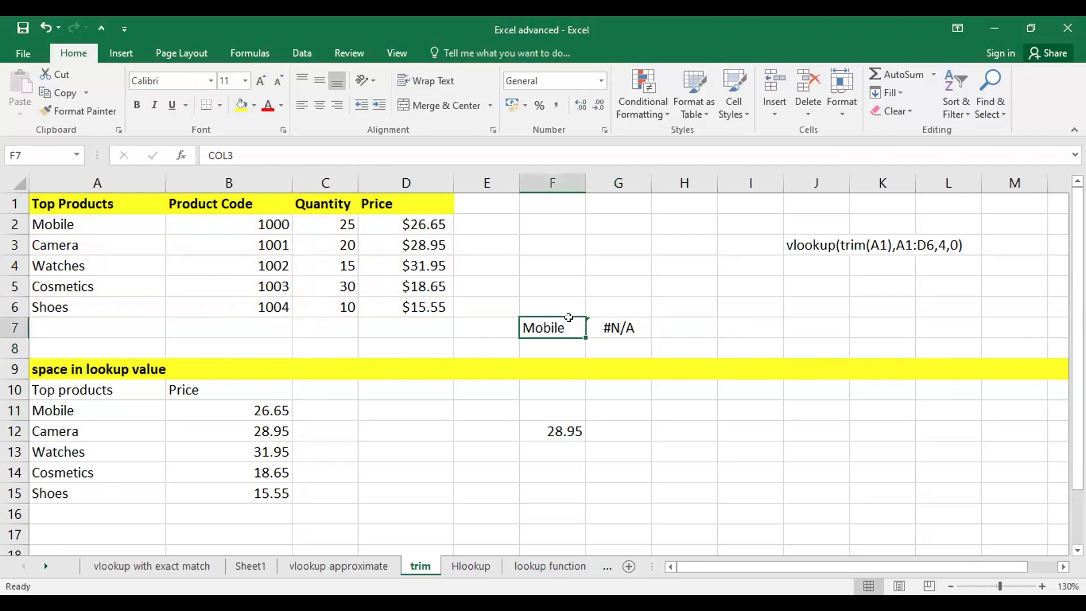
double_click(569, 327)
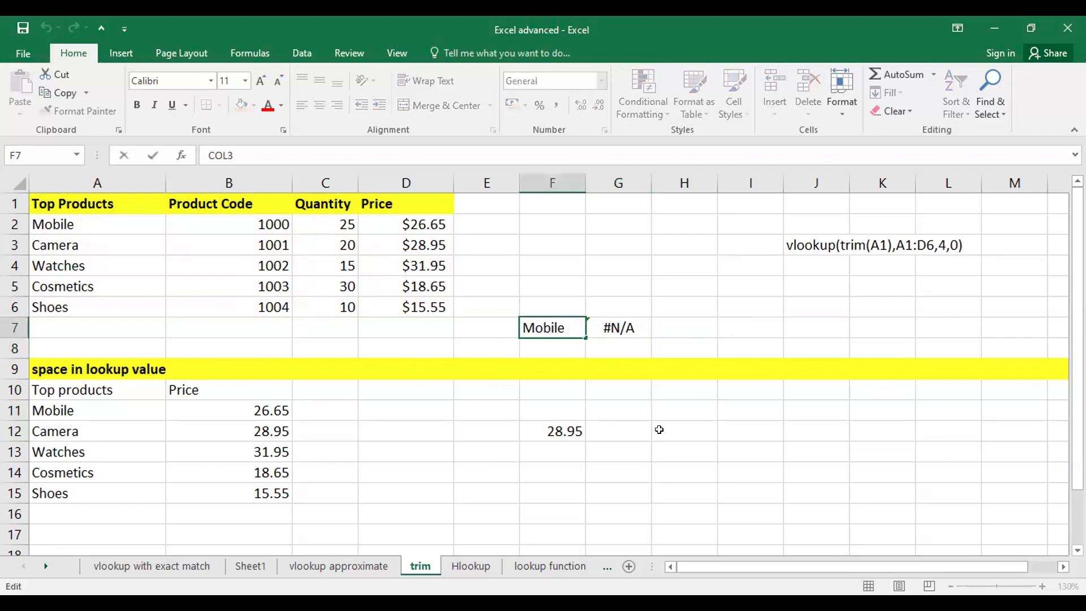
click(710, 415)
double_click(619, 318)
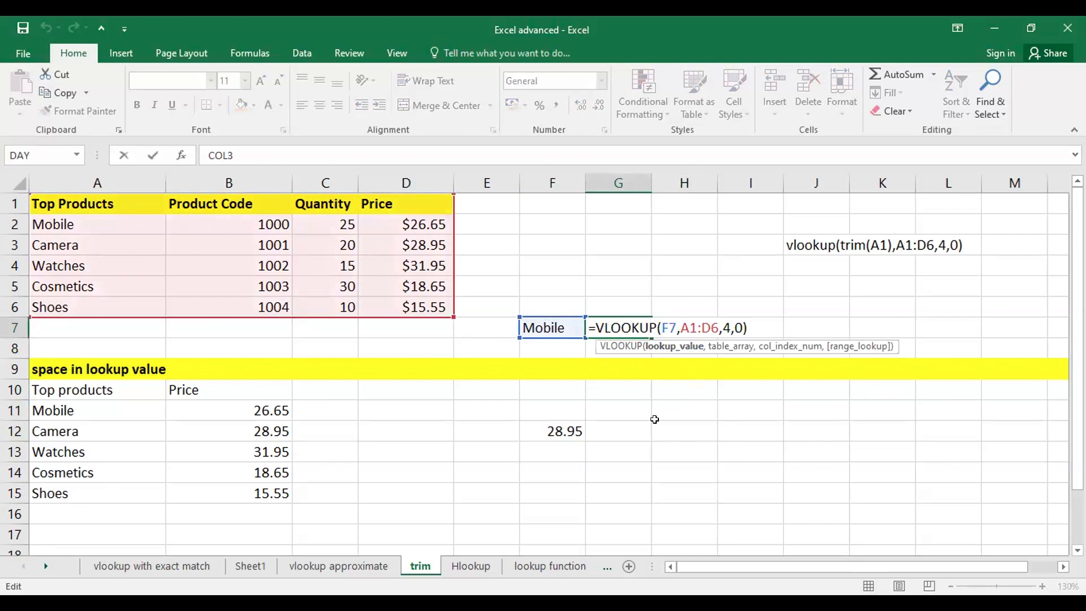
text(TRIM)
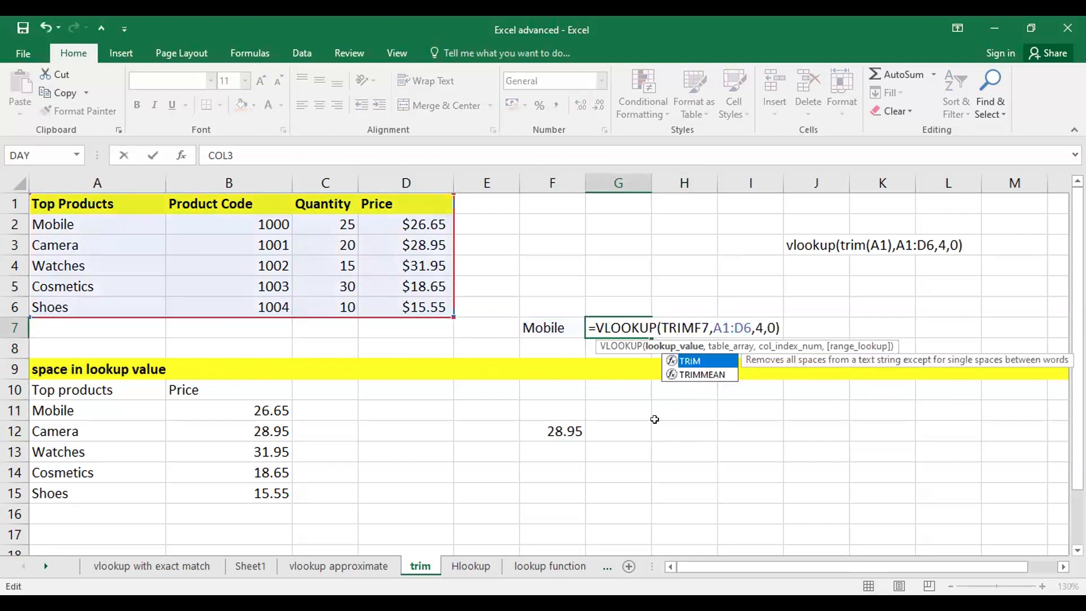
text(()
key(Right)
key(Right)
text())
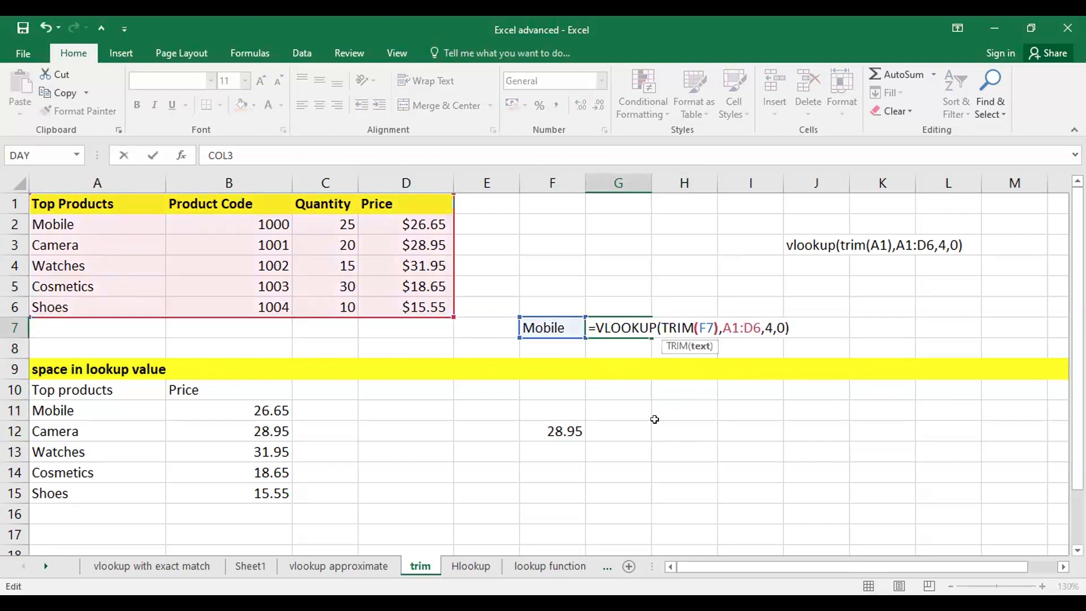
key(Return)
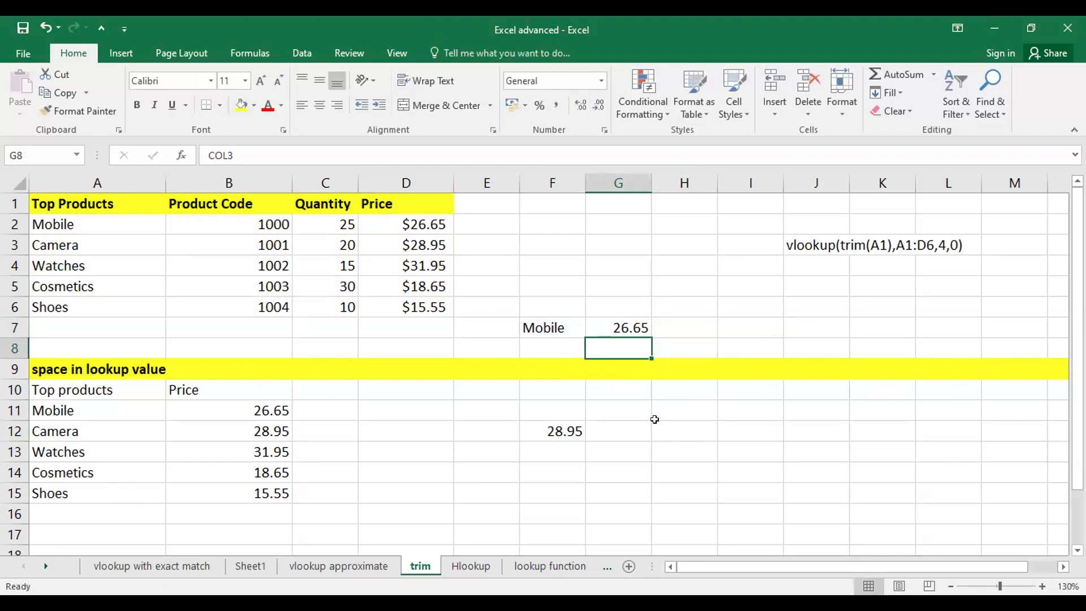
Step: Review the TRIM function inside the G7 lookup formula
double_click(616, 318)
click(682, 328)
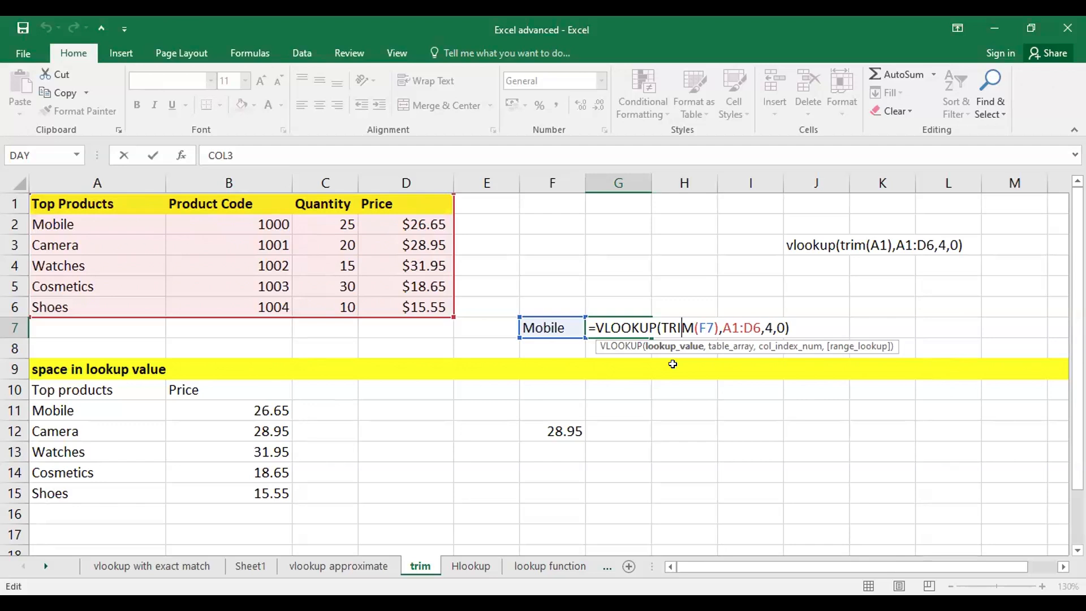
key(Return)
Step: Copy the Mobile entry from A2 into cell F10
click(96, 218)
click(112, 291)
click(84, 217)
key(ctrl+c)
click(554, 385)
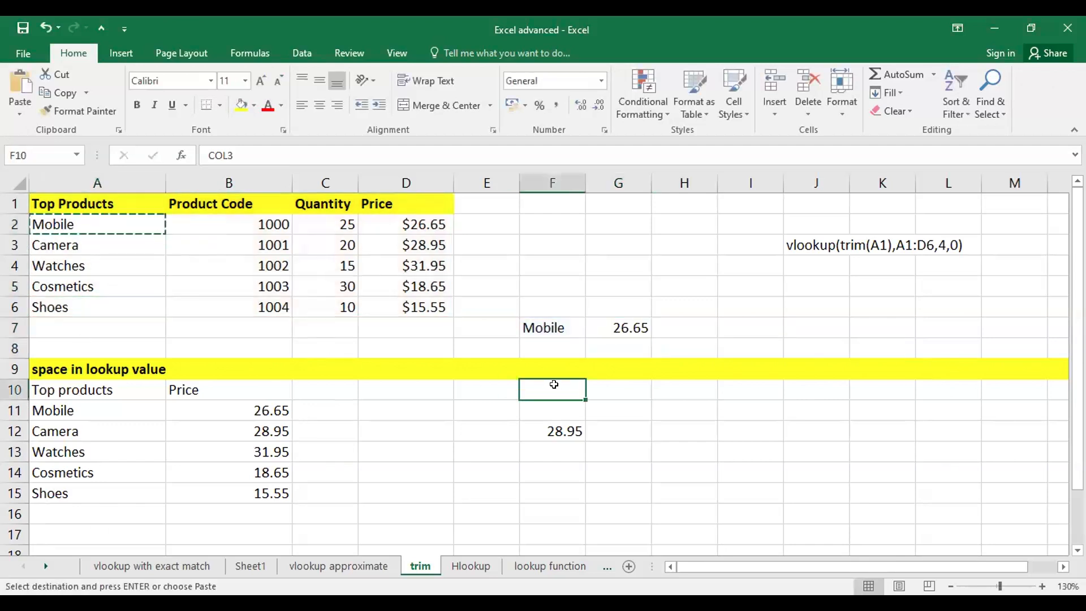
key(ctrl+v)
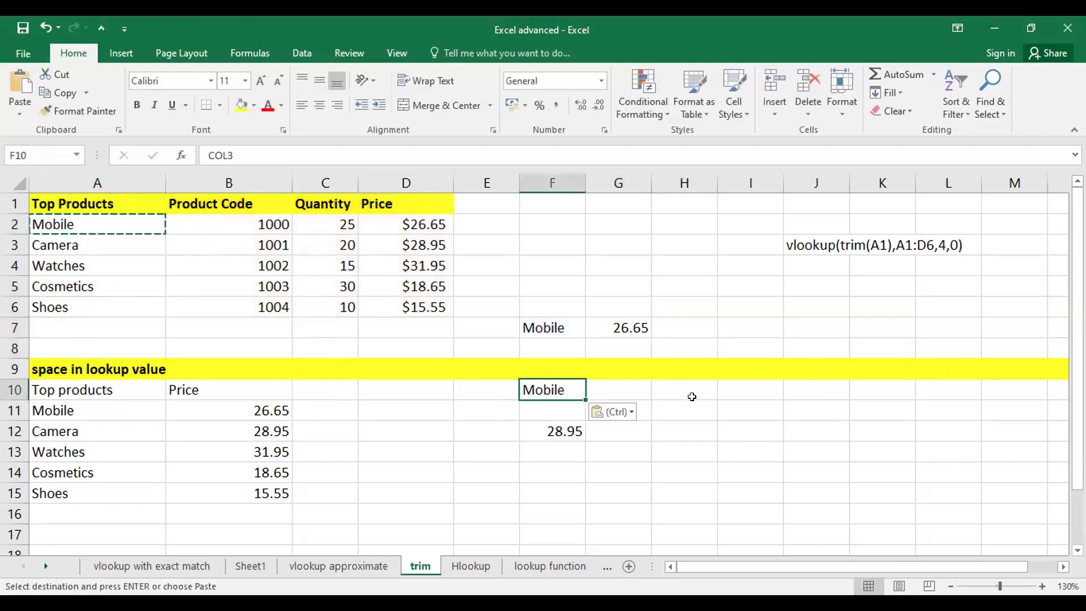
Step: Change the product name in F10 to uppercase MOBILE
double_click(565, 389)
key(BackSpace)
key(BackSpace)
key(BackSpace)
key(BackSpace)
key(BackSpace)
text(OBILE)
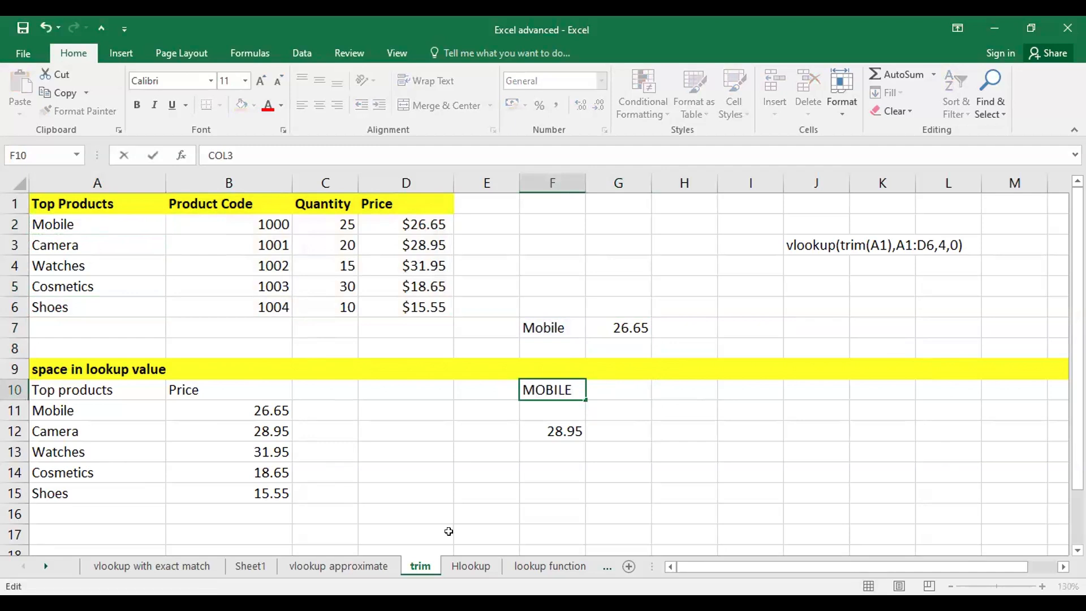
click(622, 410)
Step: Enter =VLOOKUP(F10,A1:D6,4,0) in G10 to return the price for the uppercase MOBILE entry
click(625, 389)
text(=vlookup)
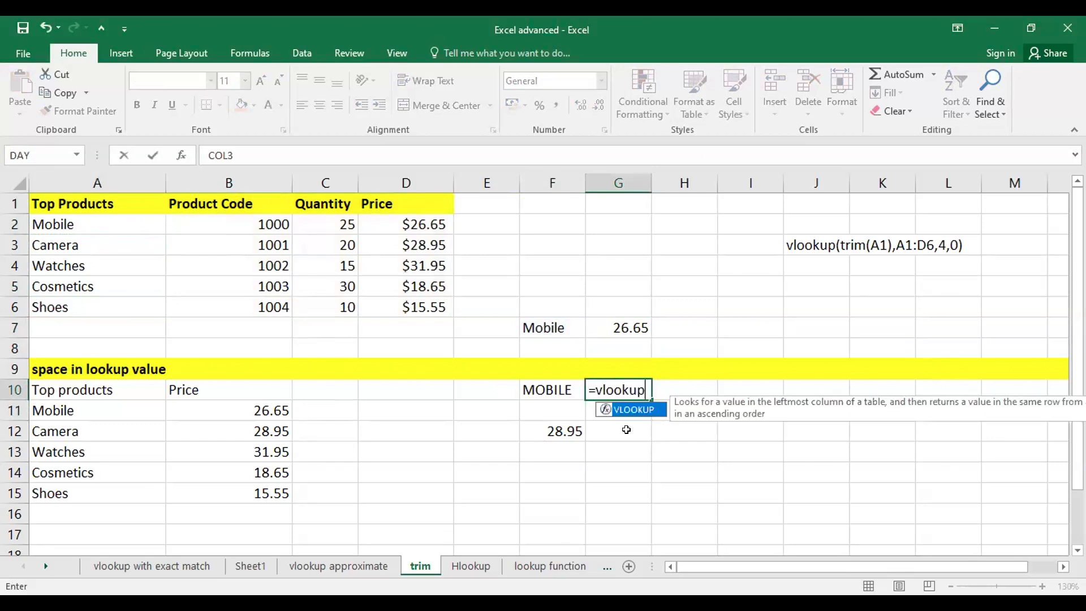
text(()
click(546, 390)
text(,)
drag(138, 205, 379, 251)
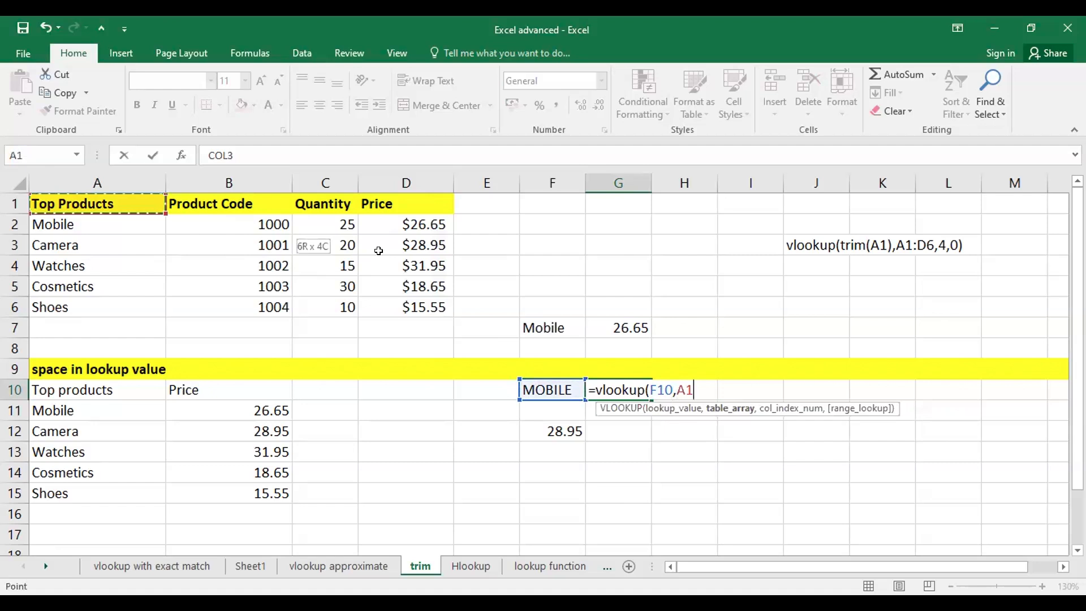
text(,4,0)
key(Return)
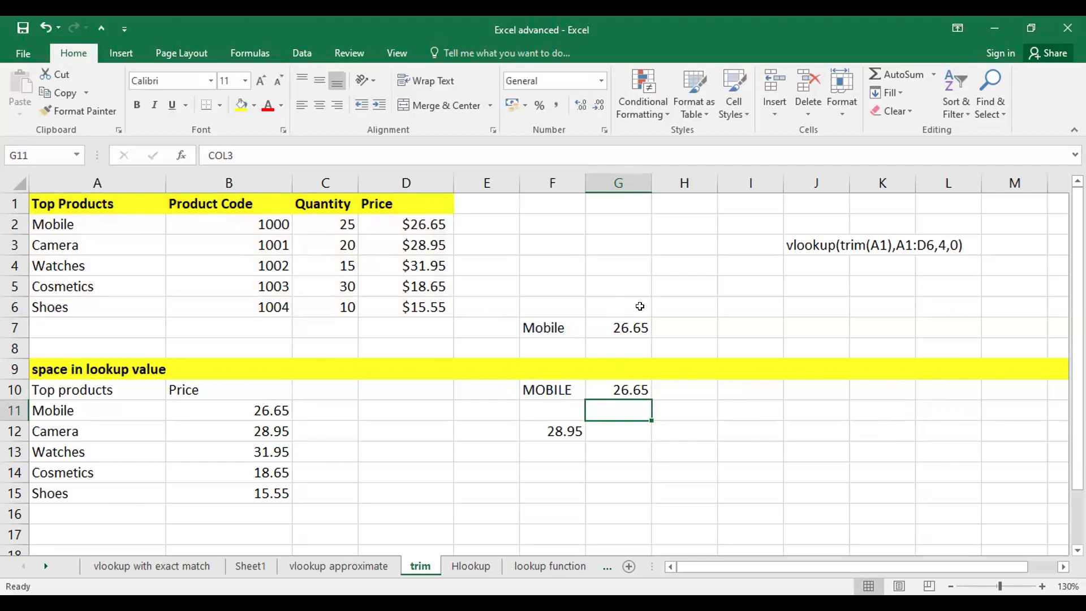
Step: Try to replace the fixed column index in the G7 lookup formula with a MATCH on the Price header in D1
double_click(627, 328)
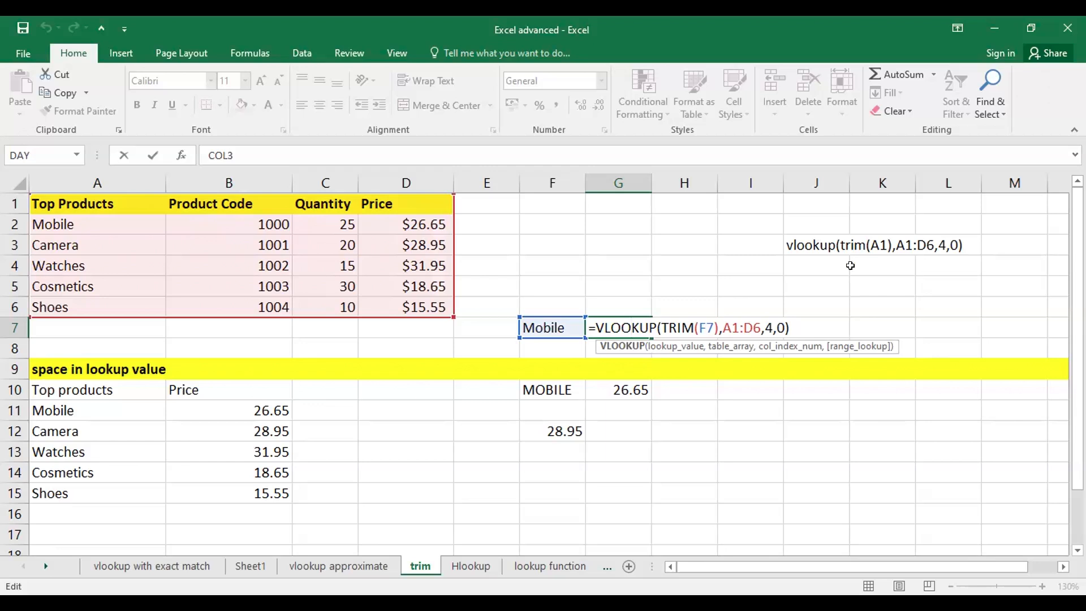
click(769, 318)
key(BackSpace)
text(match)
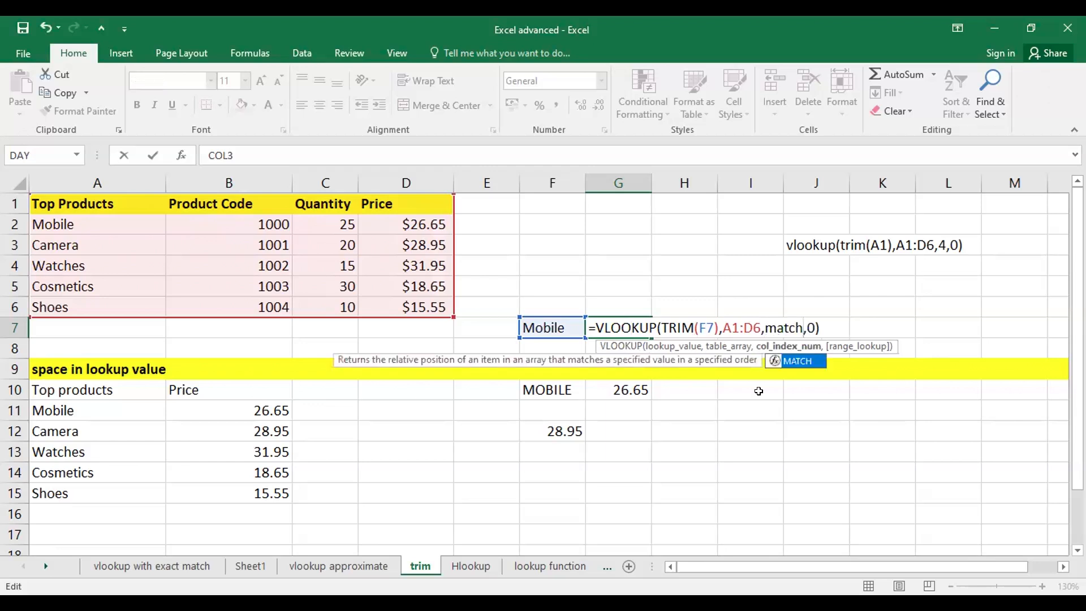
text(()
click(393, 205)
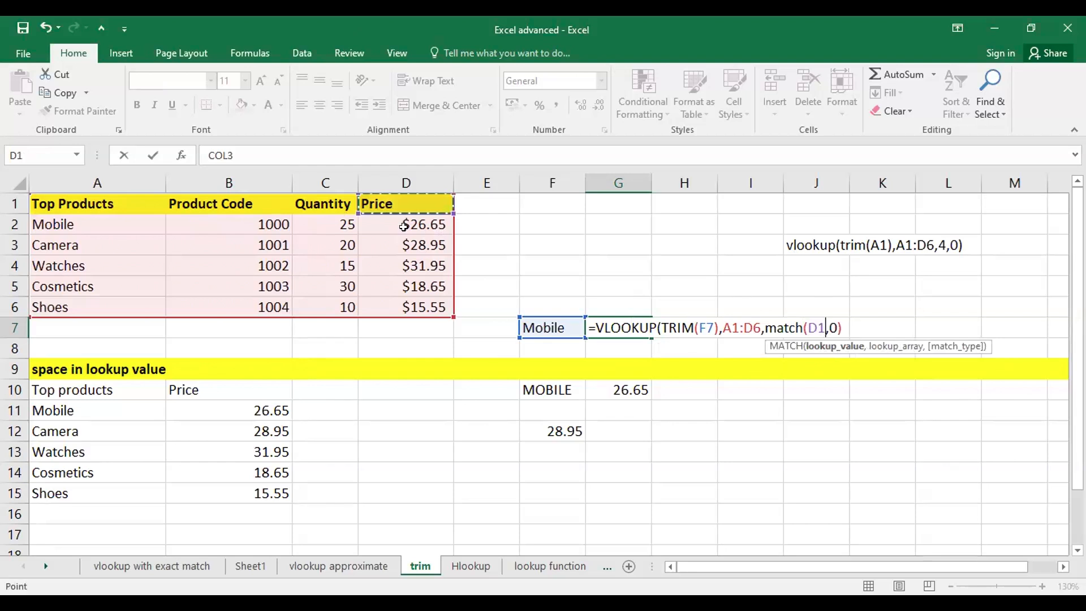
text(,)
mouse_move(138, 194)
mouse_down()
mouse_move(231, 211)
mouse_move(139, 199)
mouse_up()
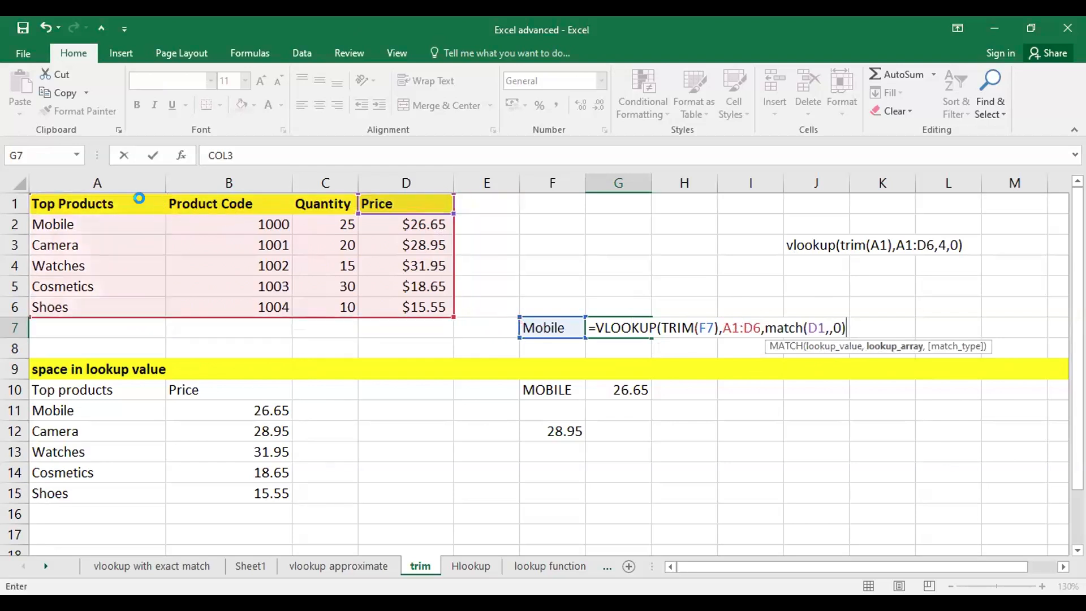
key(Return)
click(685, 277)
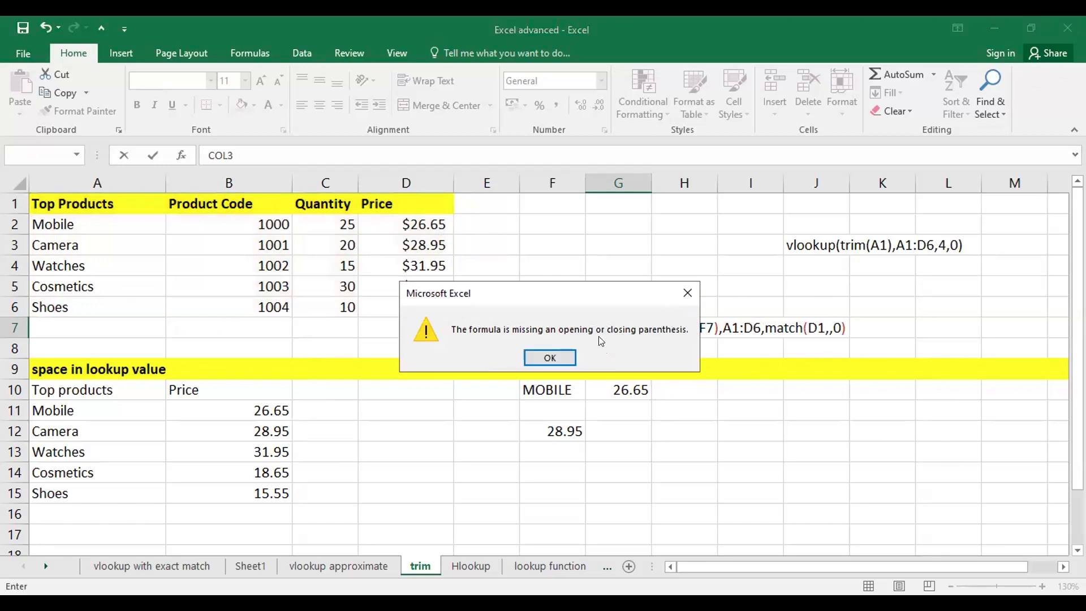
key(Return)
click(831, 329)
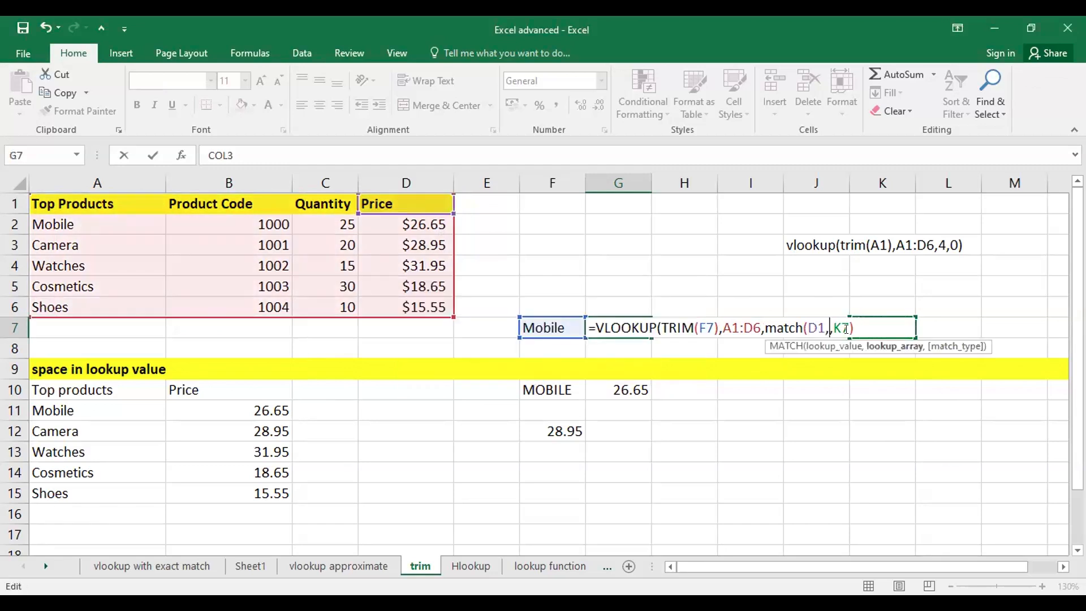
Step: Clear the arguments of the G7 formula, leaving only =VLOOKUP(TRIM( as its start
key(BackSpace)
key(BackSpace)
key(BackSpace)
key(BackSpace)
key(BackSpace)
key(BackSpace)
key(BackSpace)
key(BackSpace)
key(BackSpace)
key(BackSpace)
key(BackSpace)
key(BackSpace)
key(BackSpace)
key(BackSpace)
key(BackSpace)
key(BackSpace)
key(BackSpace)
key(BackSpace)
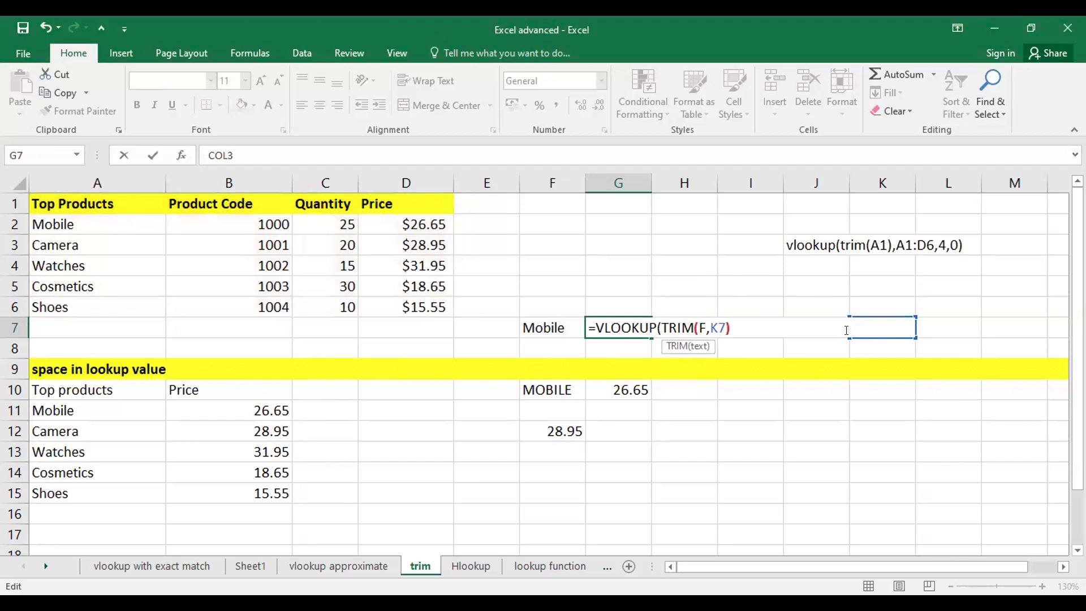
key(BackSpace)
key(BackSpace)
key(BackSpace)
key(BackSpace)
key(BackSpace)
key(BackSpace)
text(()
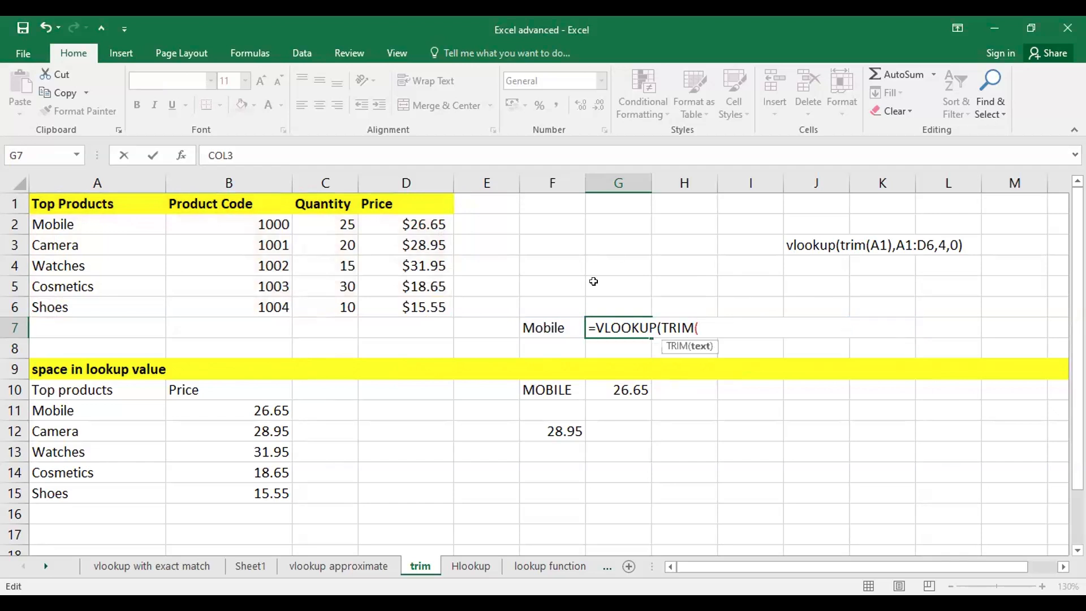
Step: Give the G7 formula TRIM(F7) as its lookup value and A1:D6 as its table array
click(568, 317)
text())
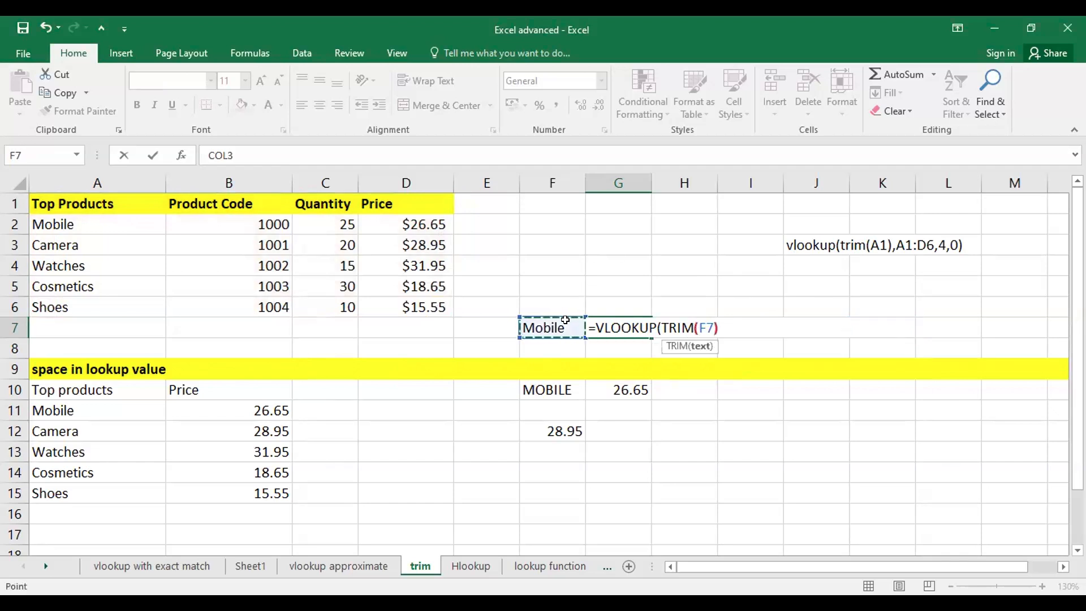
text(,)
drag(138, 204, 265, 235)
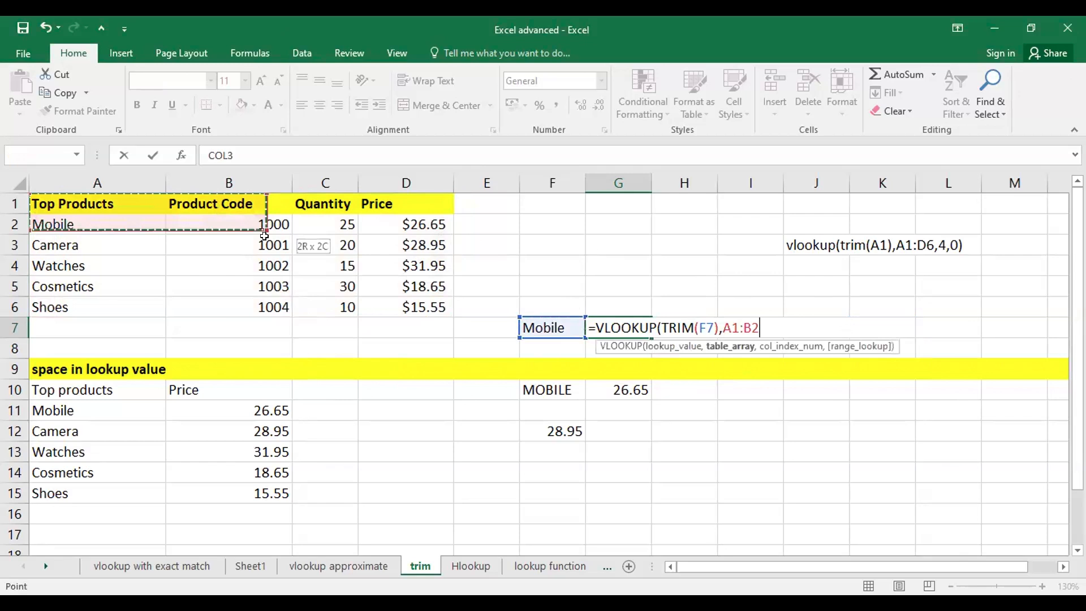
drag(392, 299, 390, 303)
text(,)
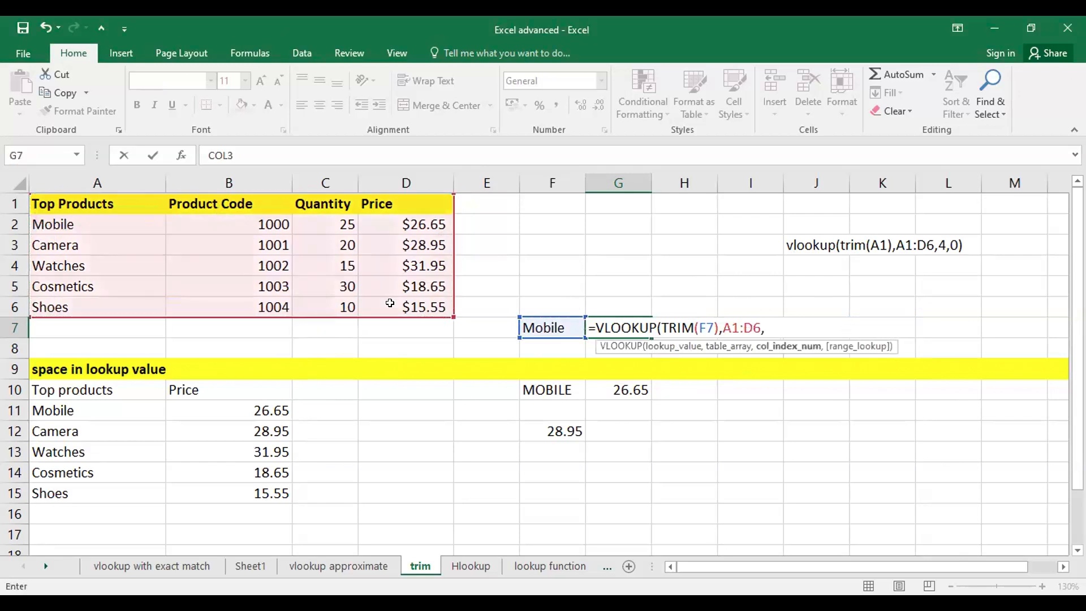
Step: Complete the G7 formula with MATCH(D1,A1:D1,0) as the column index and 0 for an exact match
text(MATCH()
click(388, 203)
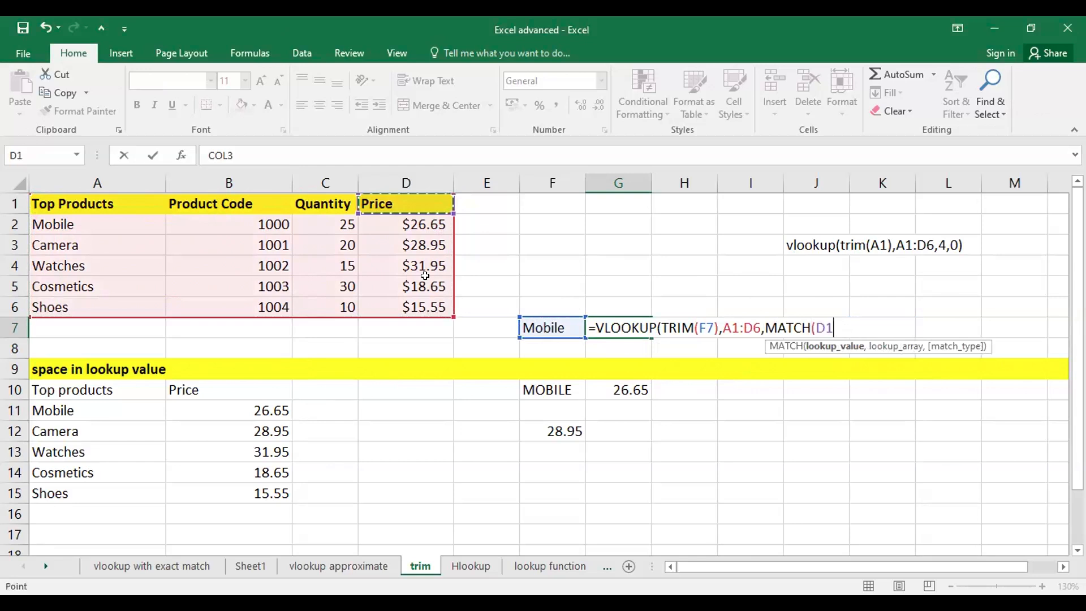
text(,)
drag(123, 207, 386, 202)
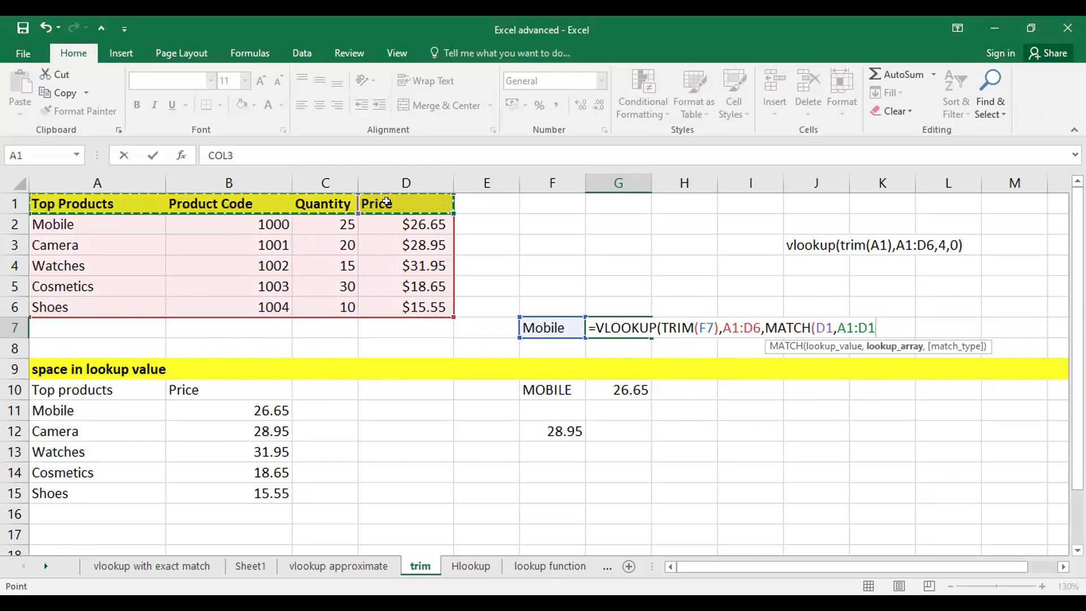
text(,0),0))
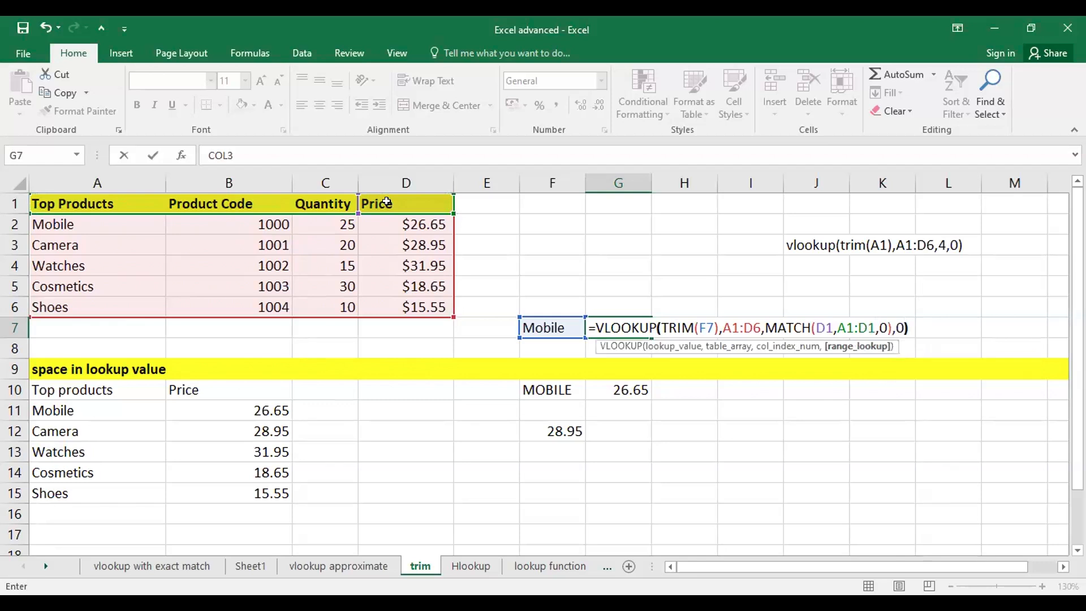
key(Return)
Step: Examine the combined VLOOKUP, TRIM and MATCH formula in G7 against the Mobile entries in A2, A11 and F7
double_click(631, 320)
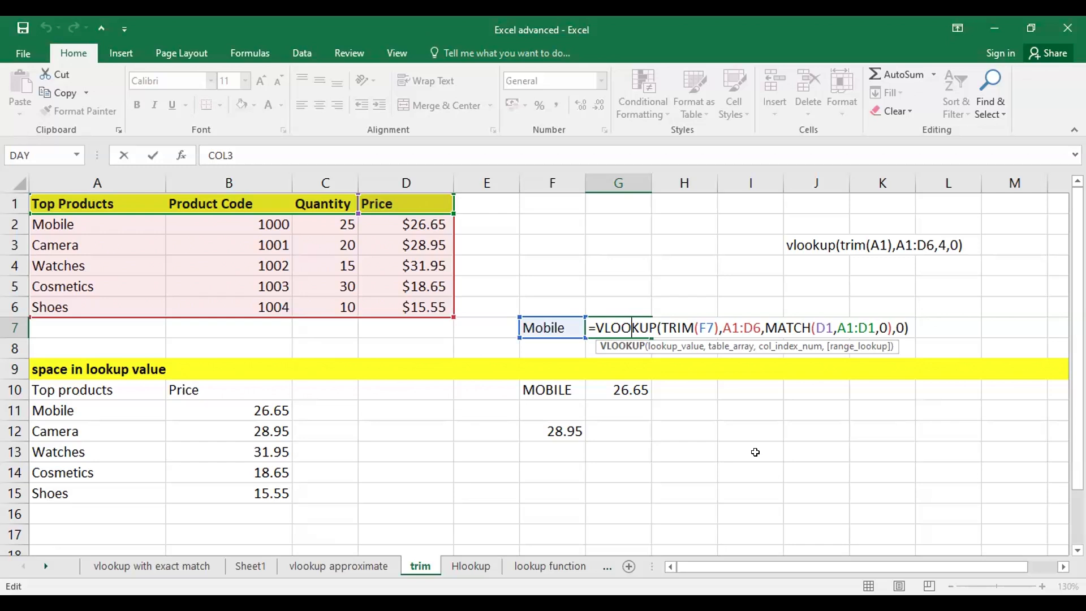
key(Return)
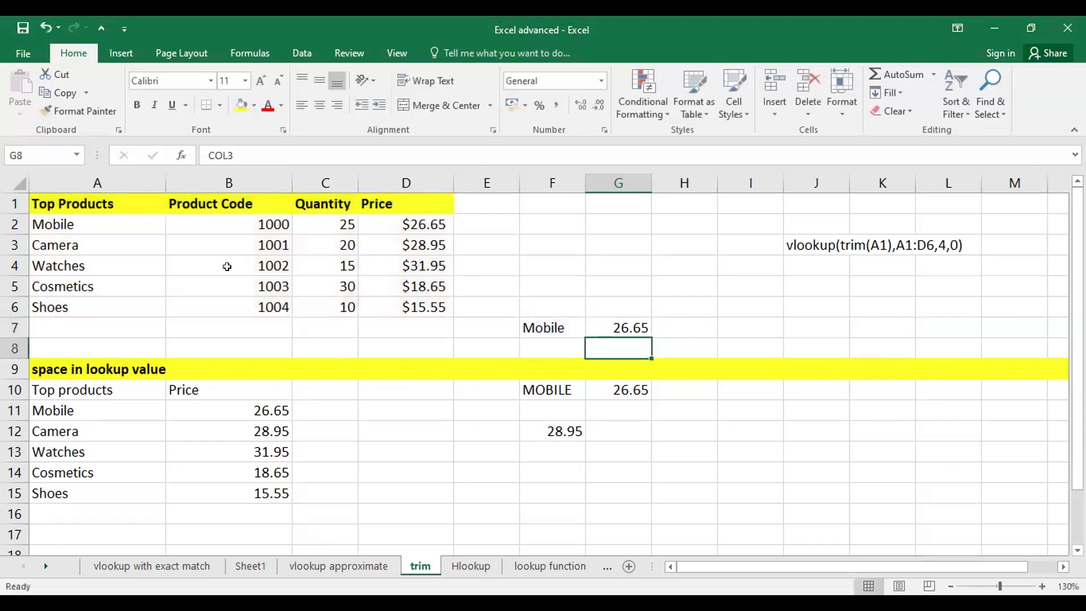
click(75, 226)
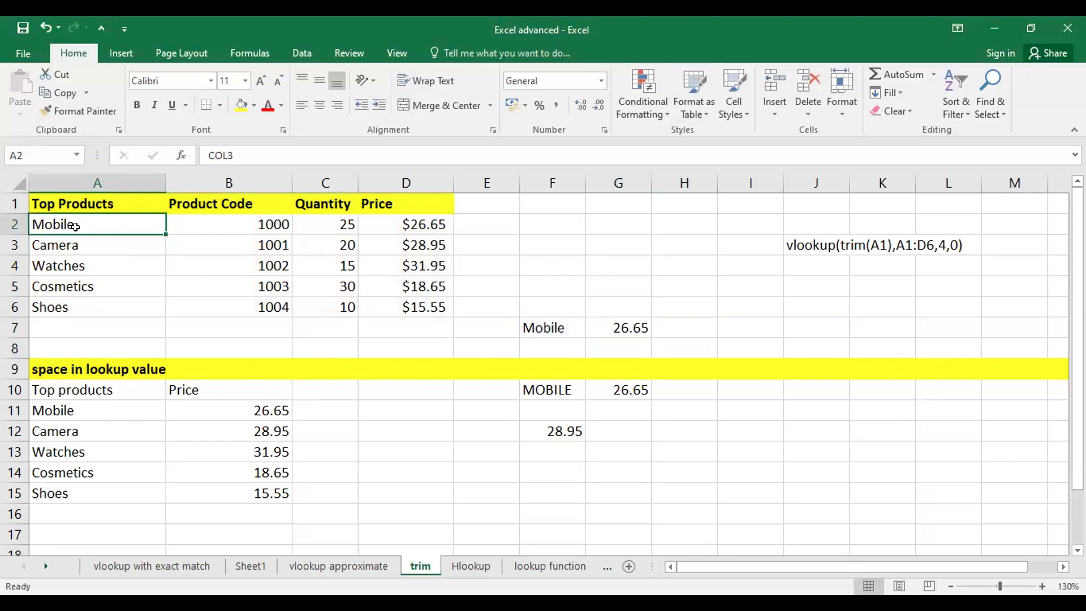
click(97, 404)
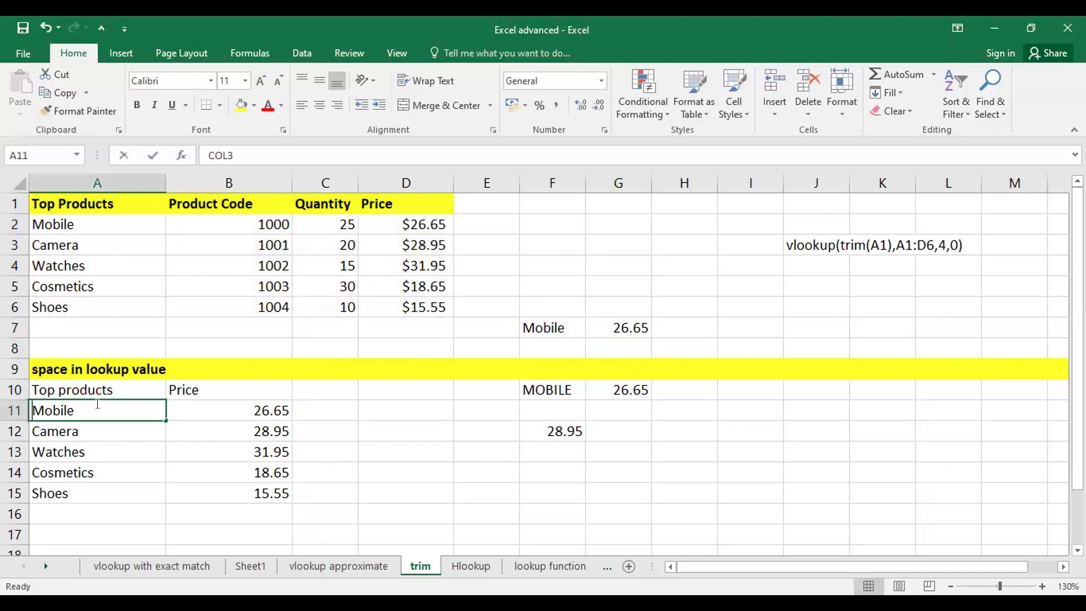
click(572, 327)
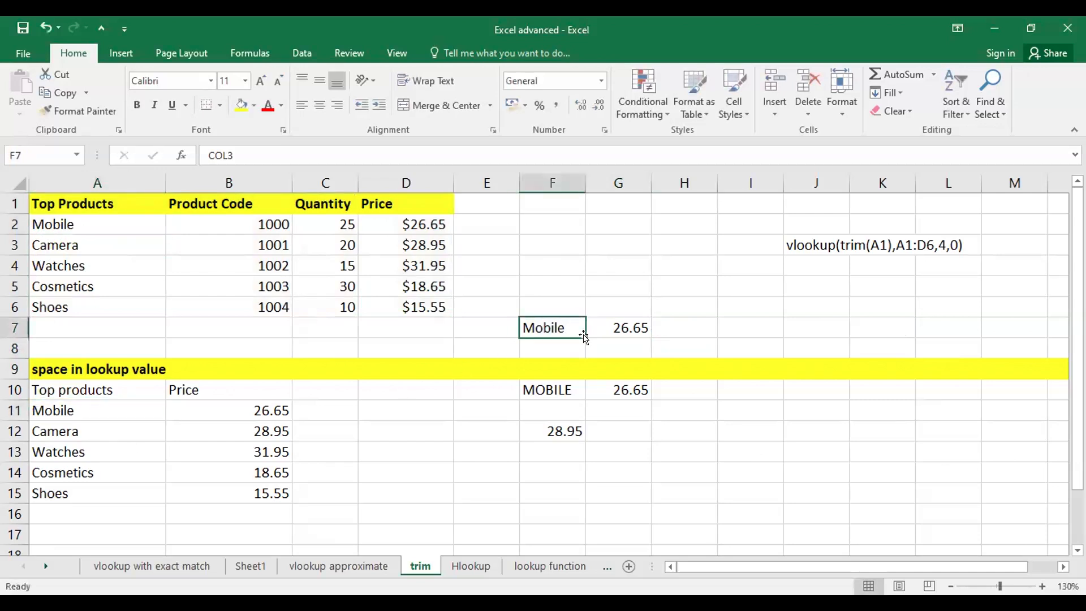
double_click(618, 327)
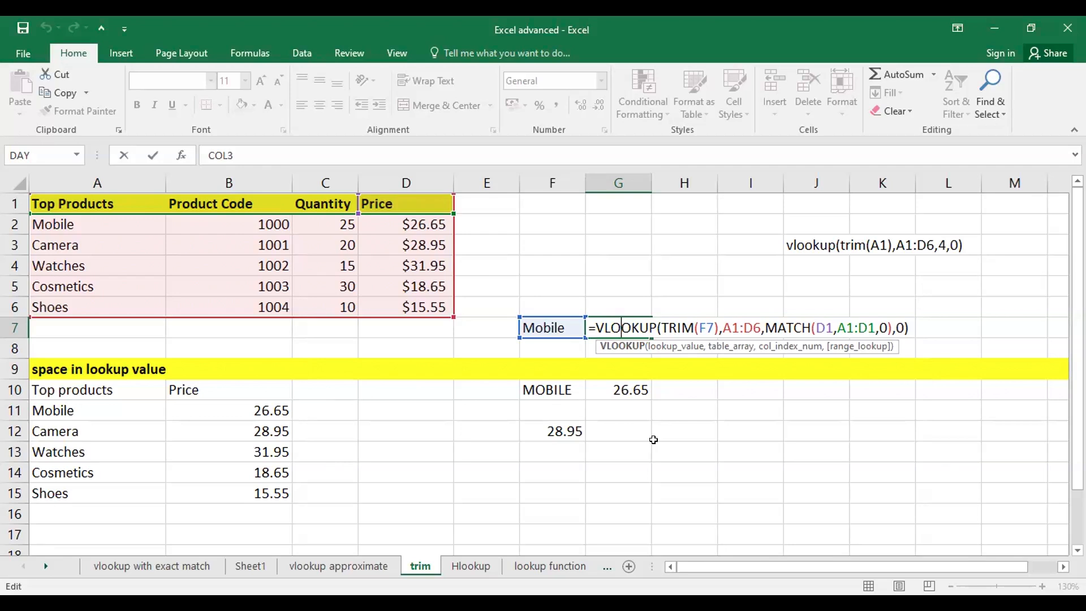
key(Return)
click(623, 328)
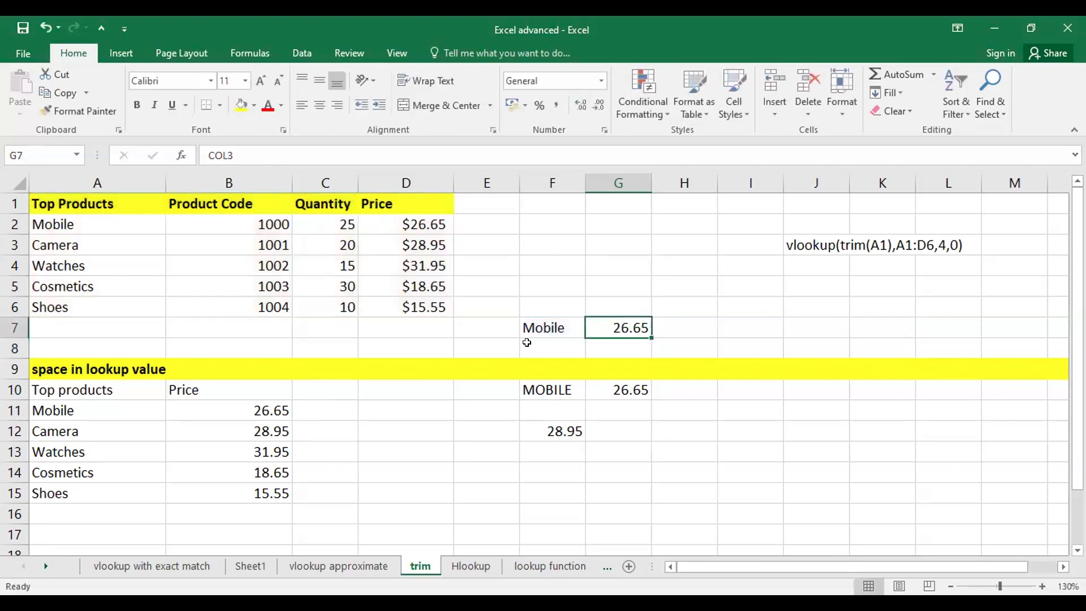
click(569, 319)
drag(571, 318, 609, 320)
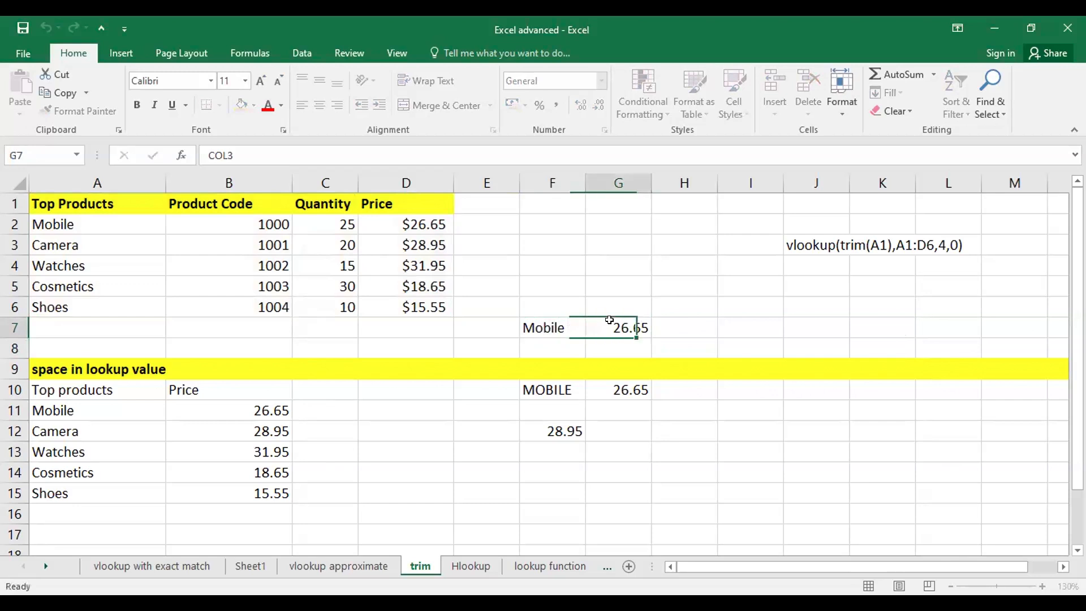
double_click(610, 320)
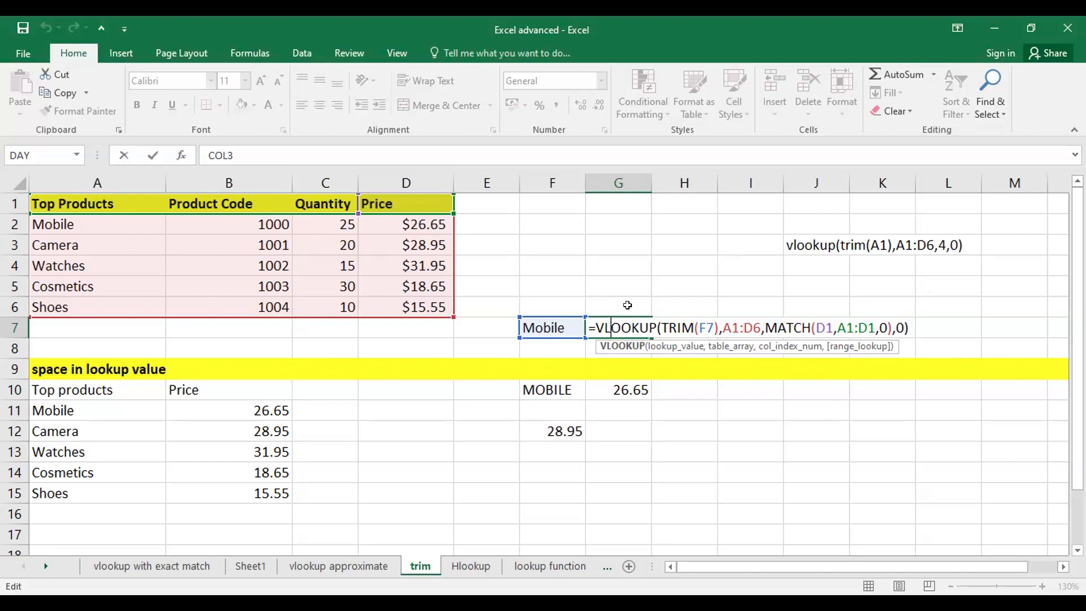
key(Return)
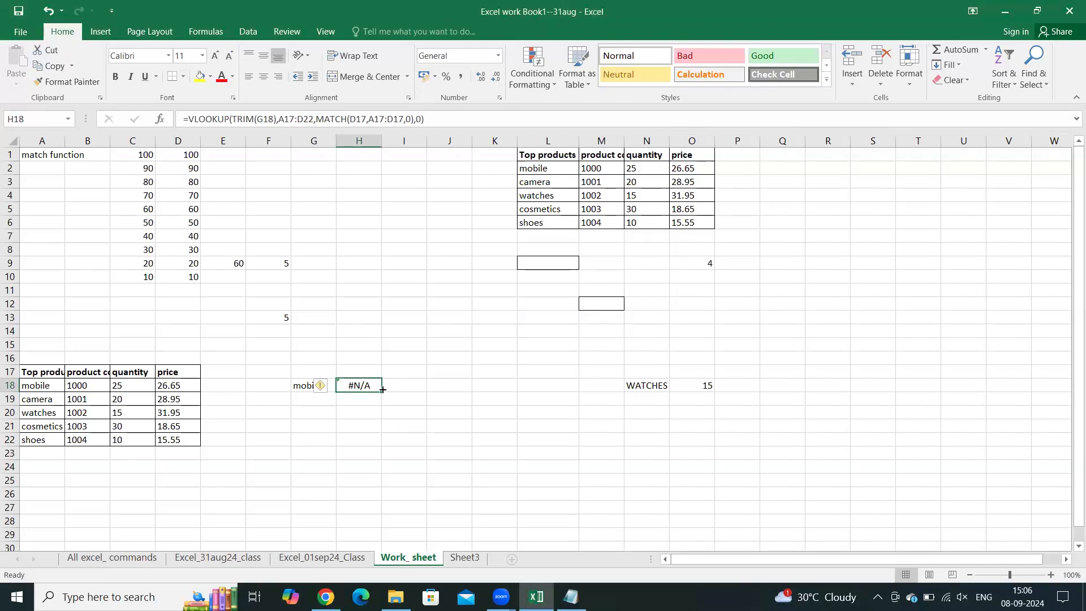
Step: Examine the H18 VLOOKUP formula and check its lookup value in G18 for extra spaces
double_click(358, 384)
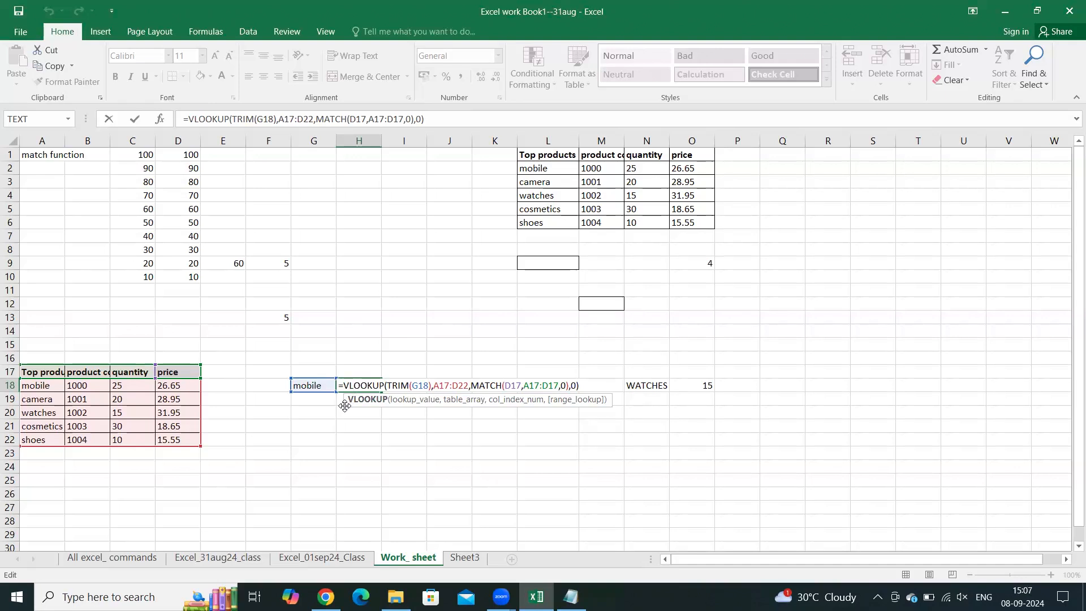
key(Return)
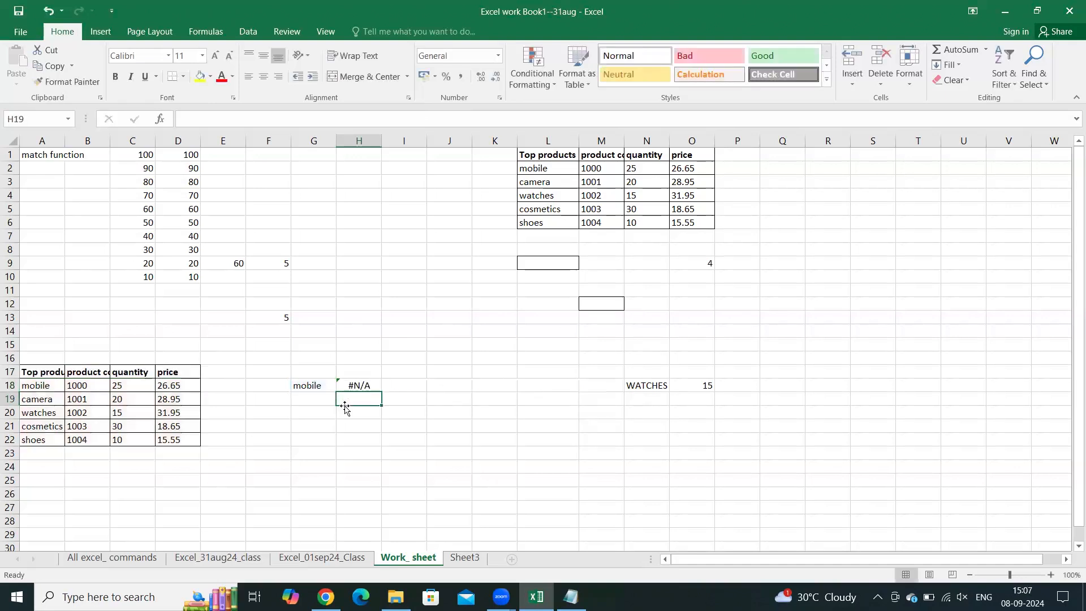
key(Up)
key(Left)
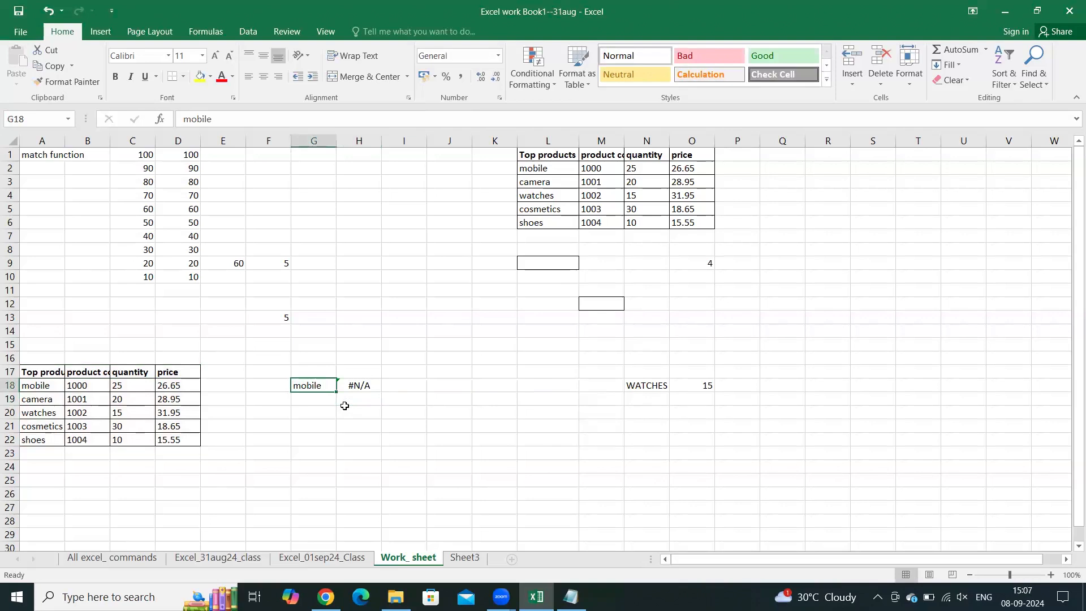
double_click(324, 385)
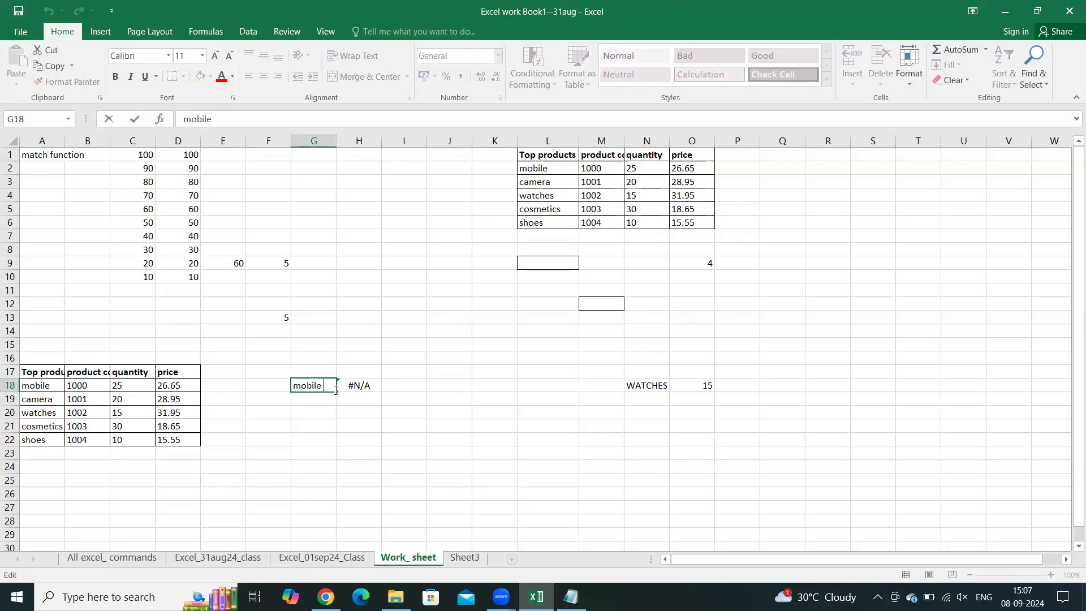
click(367, 387)
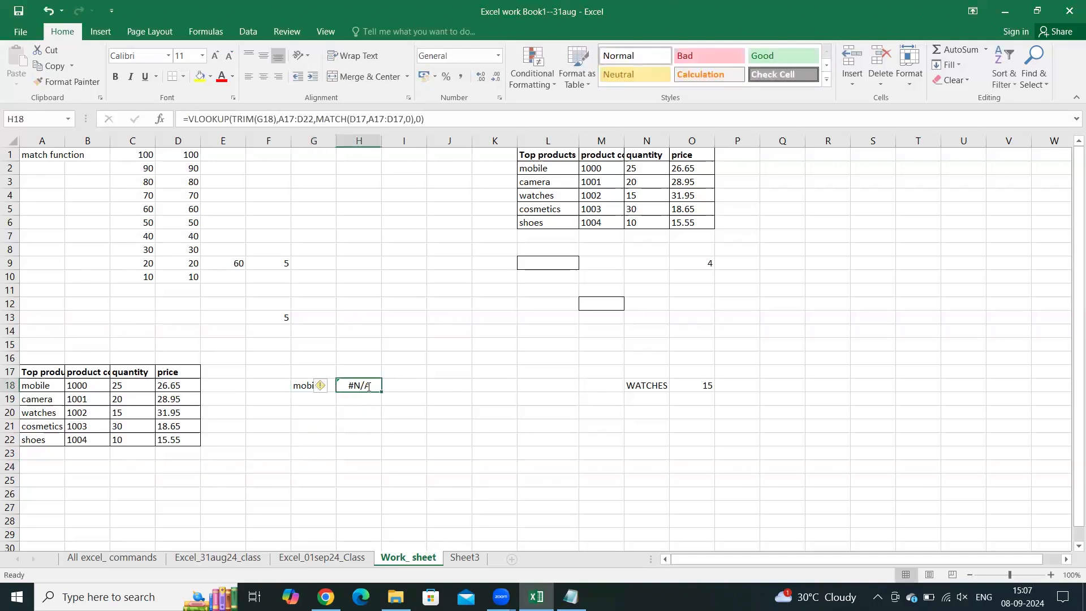
double_click(369, 387)
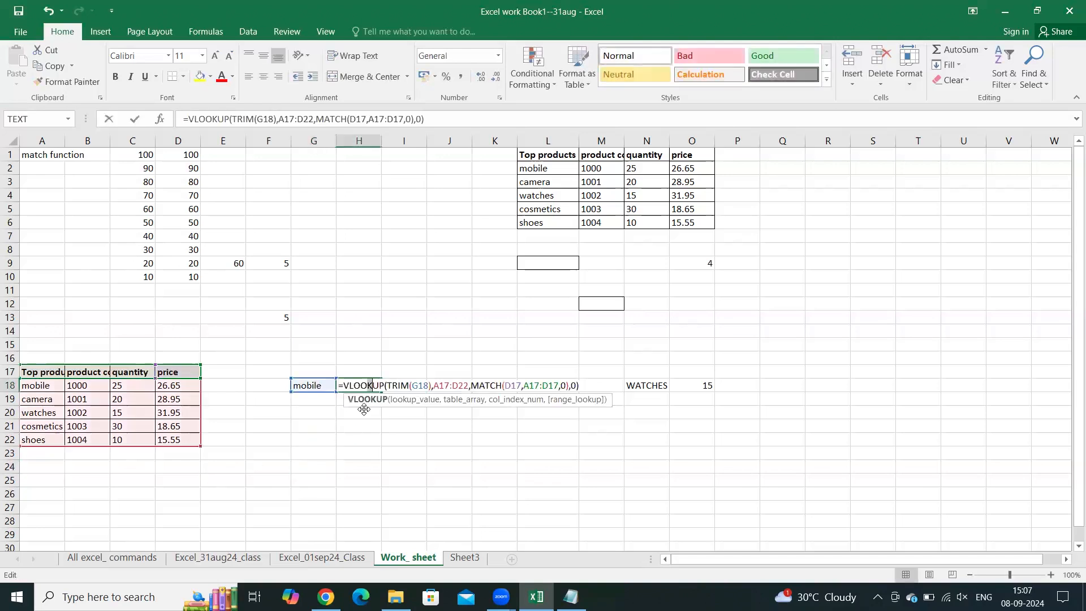
click(282, 468)
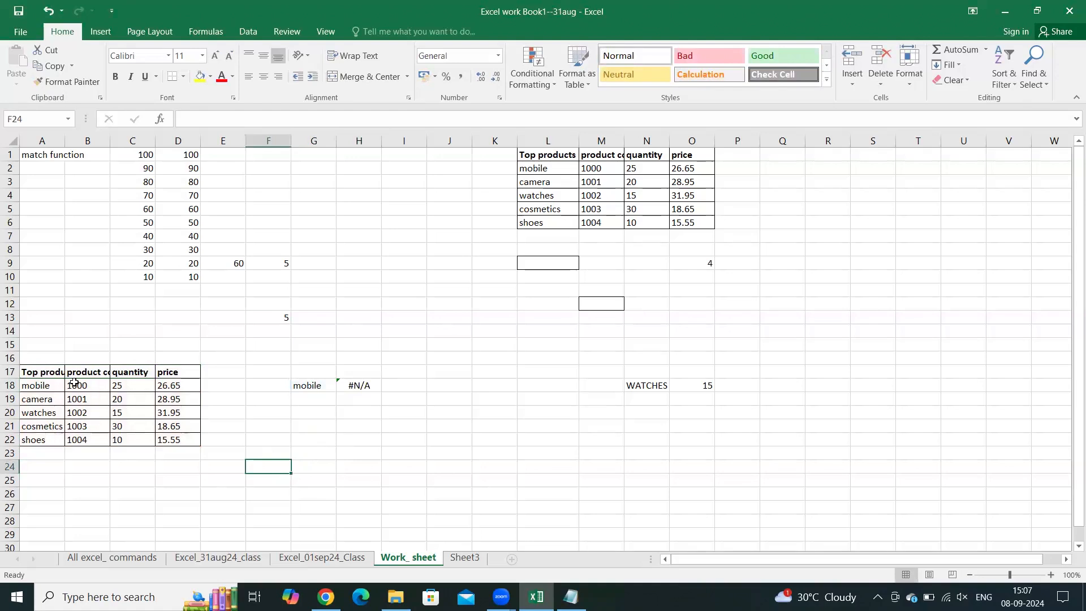
Step: Check each product name in A18:A22 for trailing spaces
double_click(50, 388)
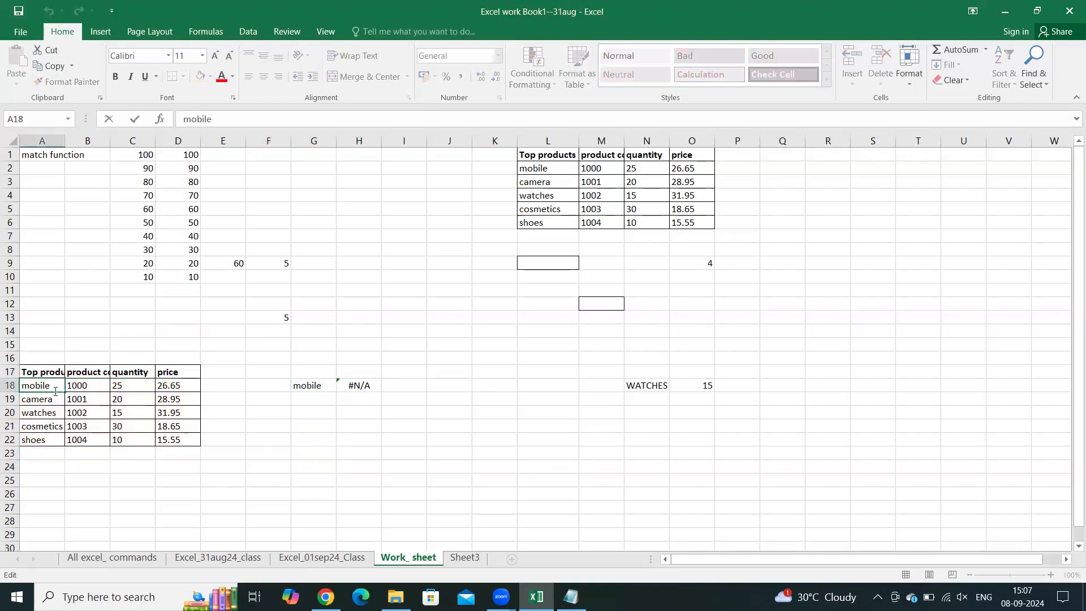
key(Escape)
key(Up)
click(54, 401)
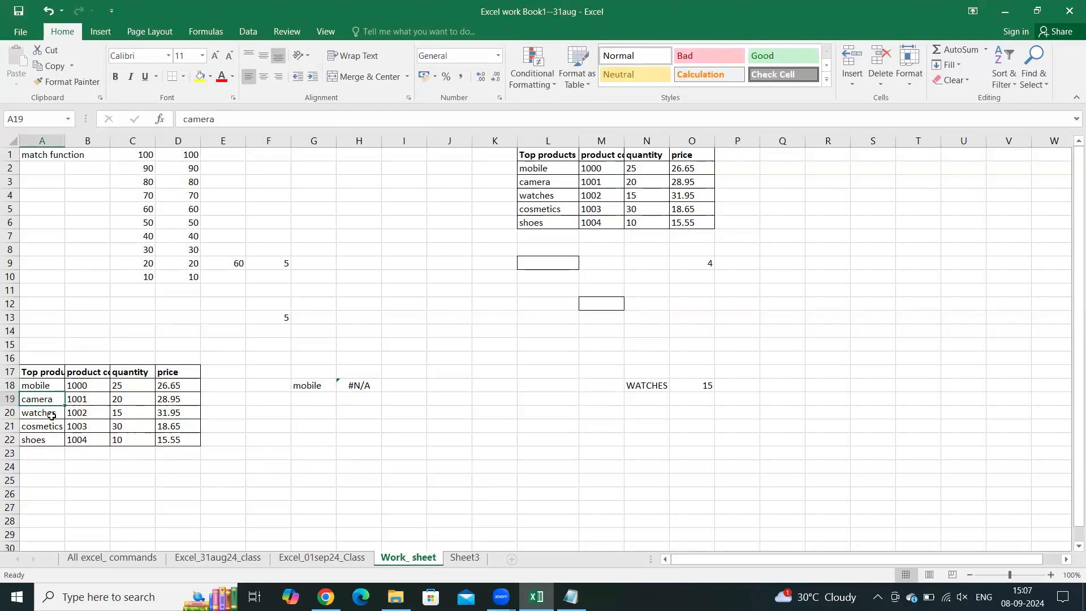
click(53, 416)
key(Up)
key(F2)
click(53, 415)
double_click(52, 415)
double_click(56, 428)
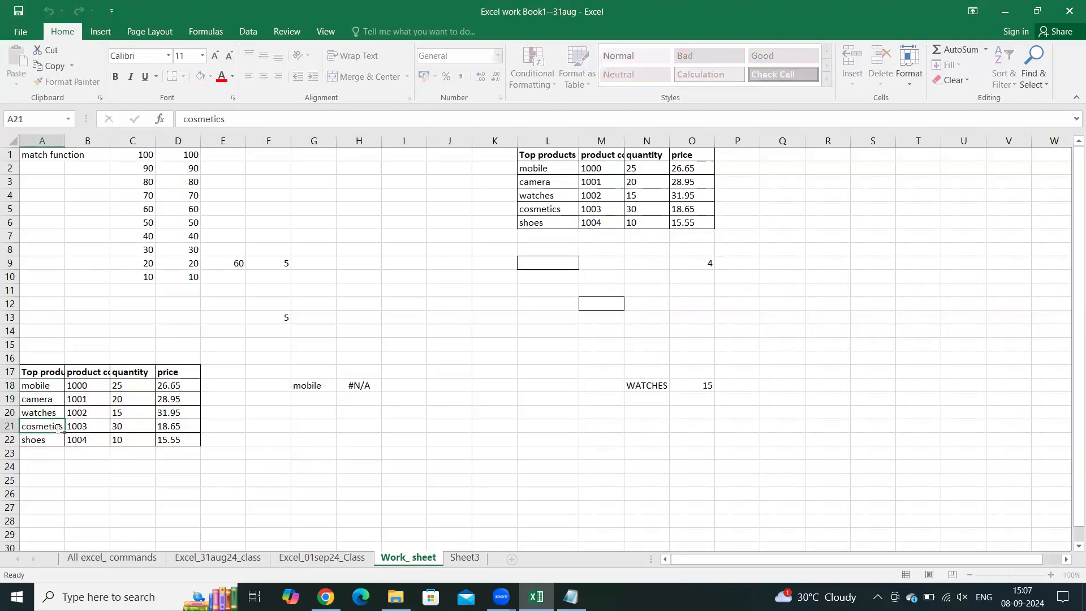
double_click(53, 440)
double_click(53, 440)
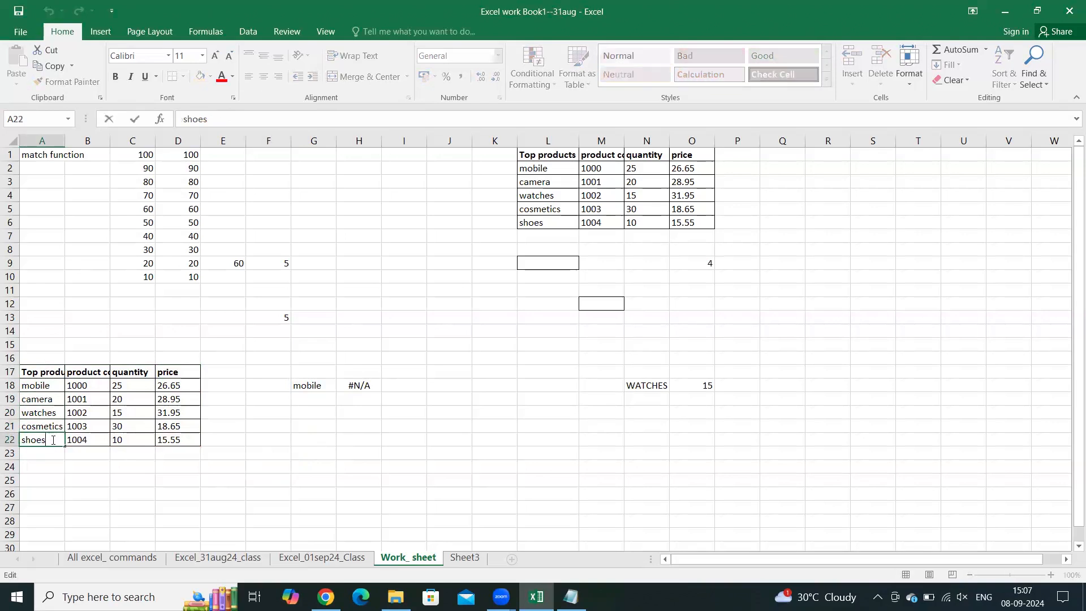
click(48, 455)
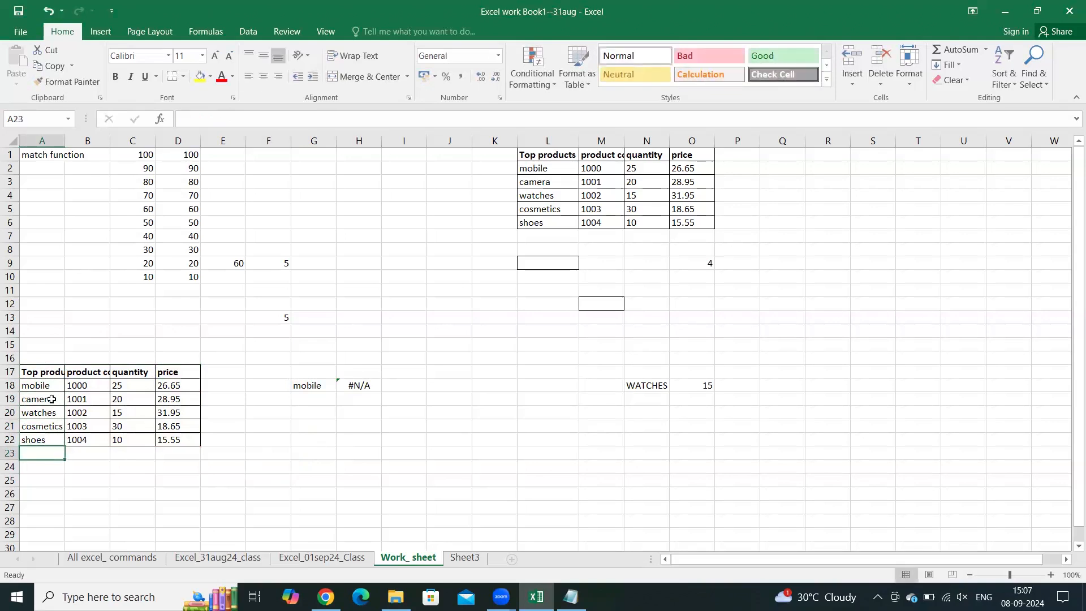
Step: Recheck the mobile, watches and shoes entries in the lower product table, ending at the lookup value in G18
click(49, 388)
key(F2)
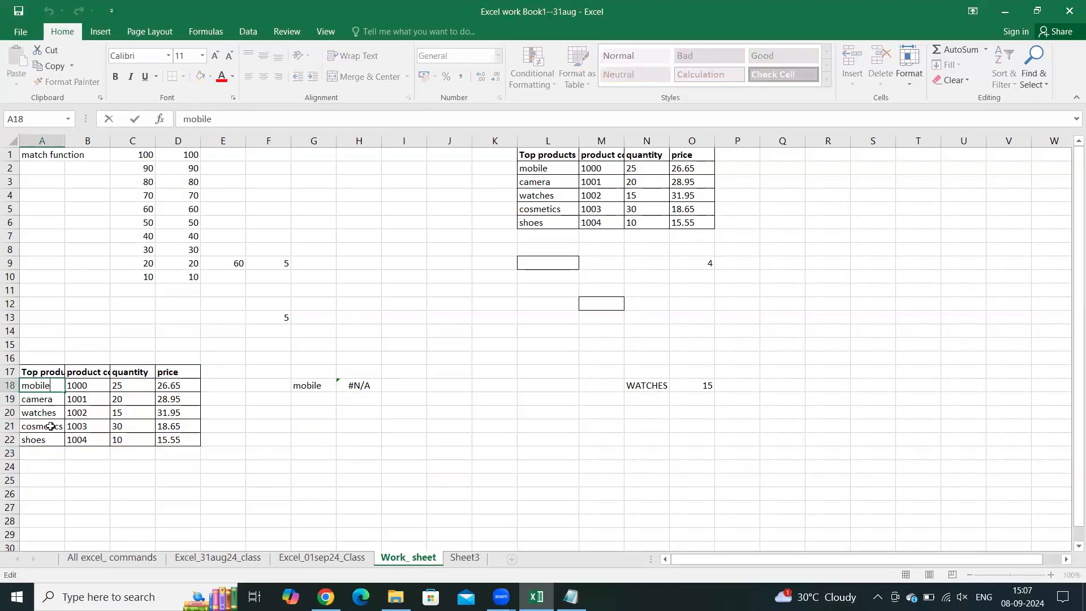
key(Return)
double_click(54, 413)
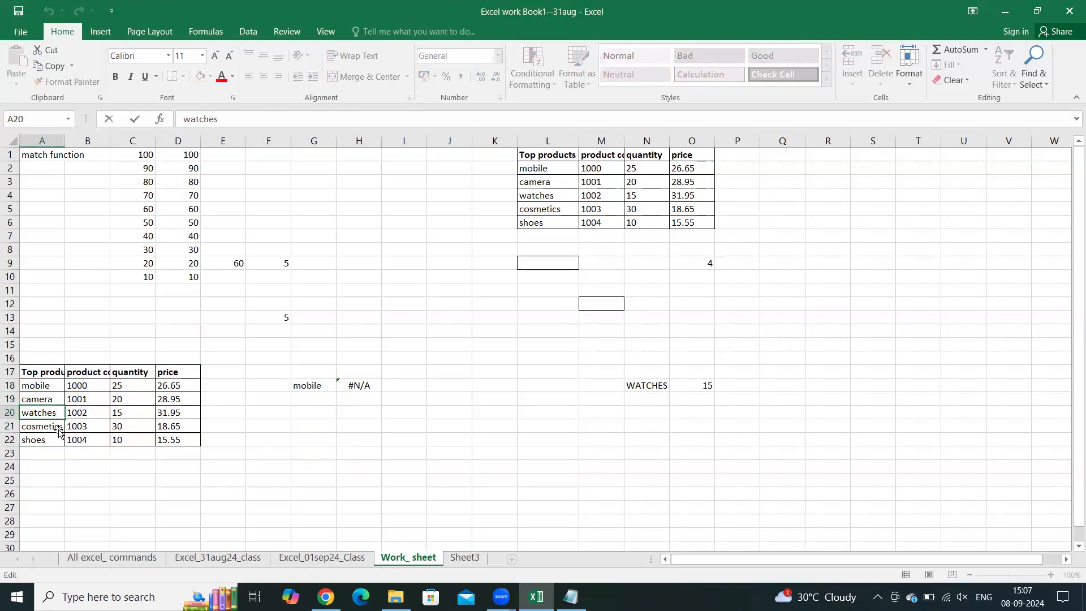
key(Return)
double_click(51, 440)
click(61, 424)
key(ctrl+Up)
click(56, 415)
drag(51, 386, 53, 442)
click(300, 387)
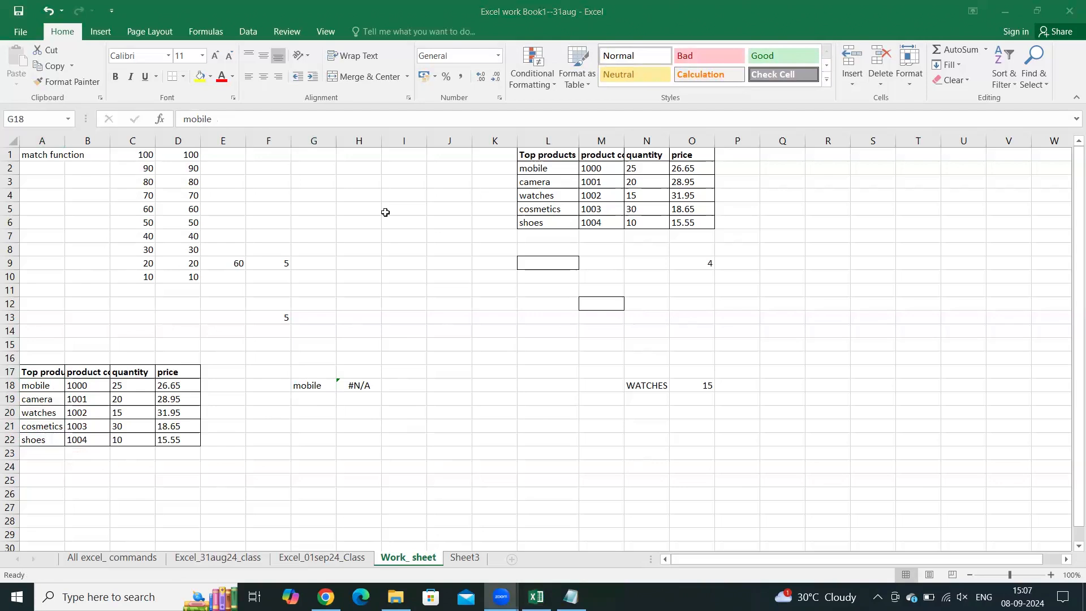
Step: Review the TRIM, table array and MATCH arguments of the VLOOKUP formula in H18
click(365, 378)
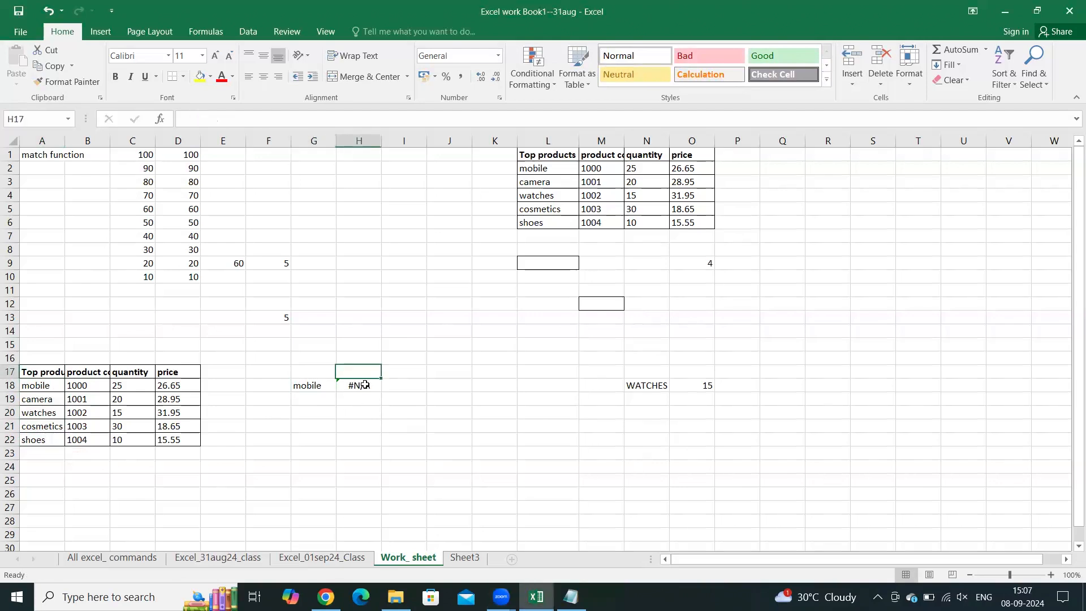
double_click(365, 385)
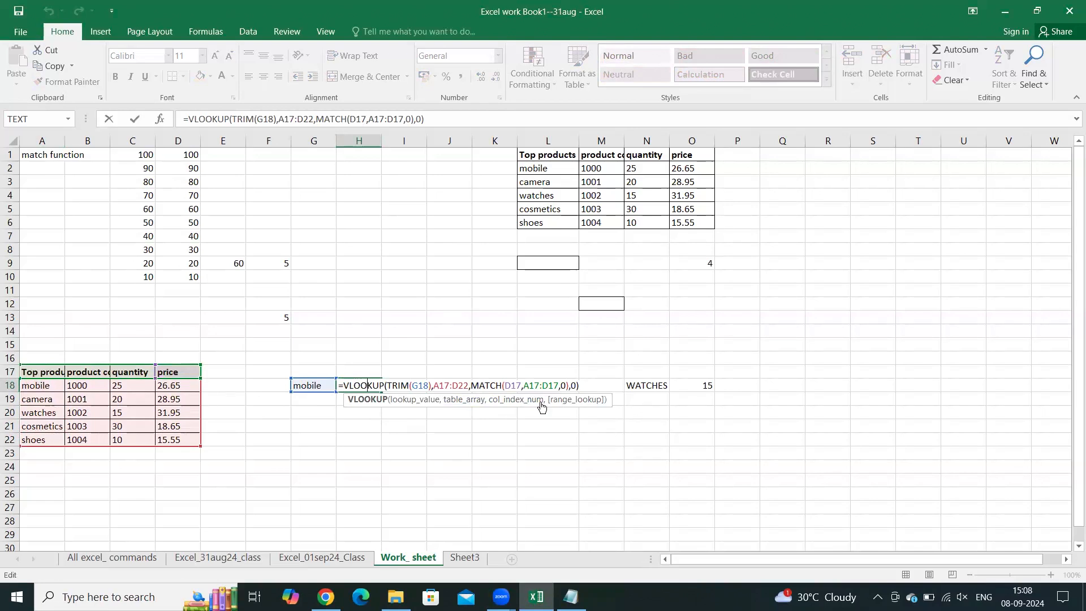
key(Return)
click(301, 425)
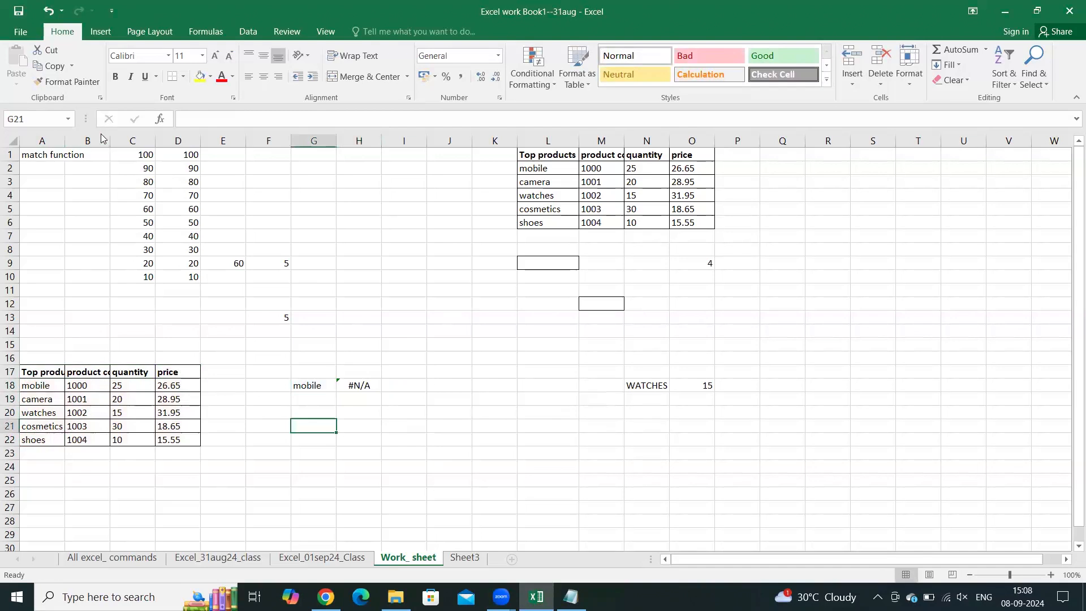
Step: AutoFit column A and remove the trailing space after mobile in A18
double_click(63, 143)
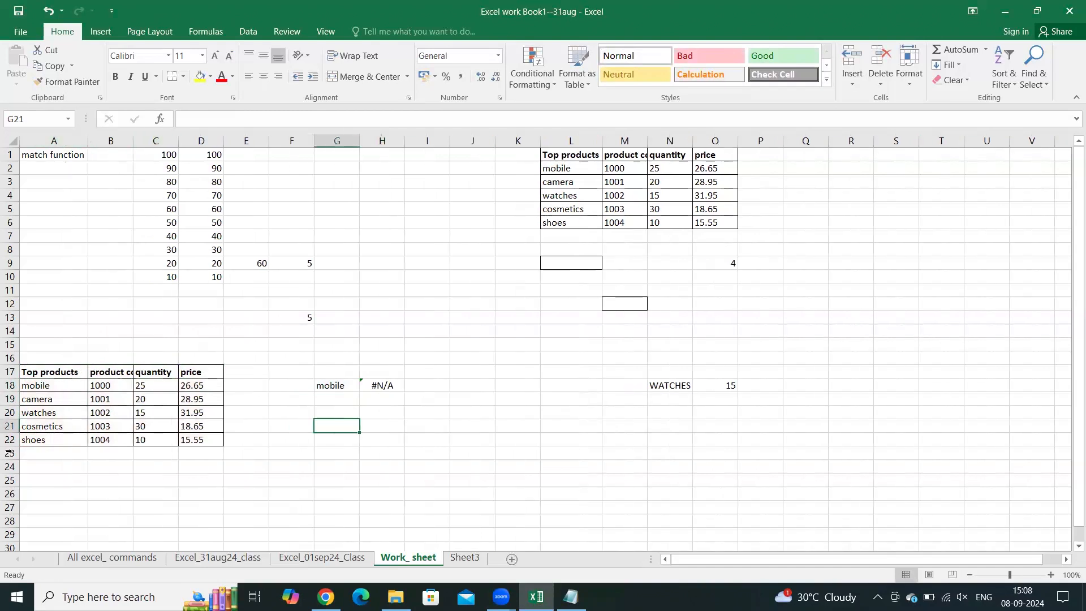
double_click(70, 383)
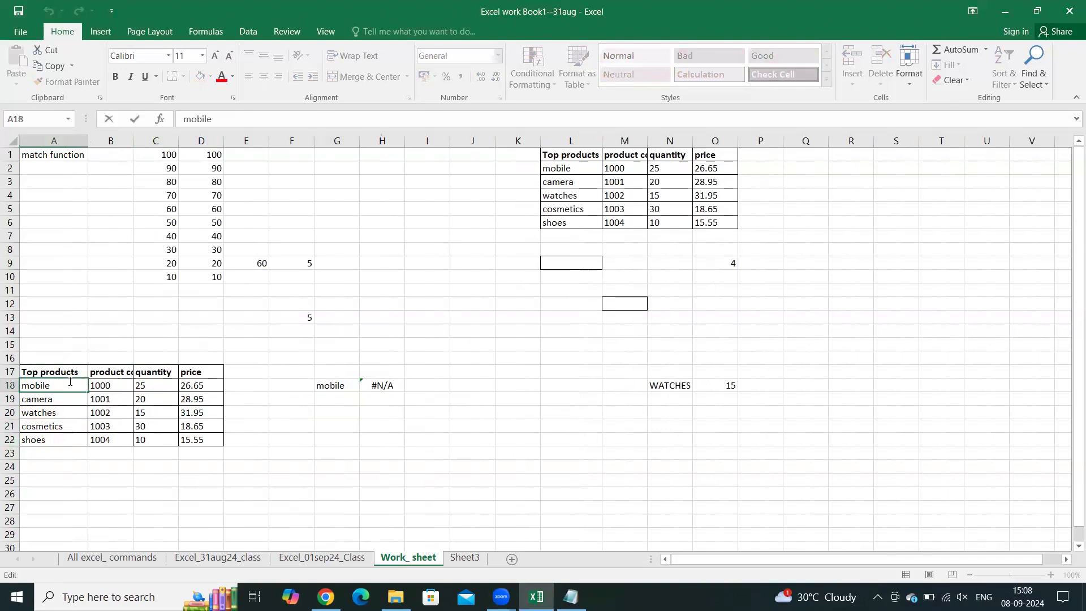
mouse_move(514, 593)
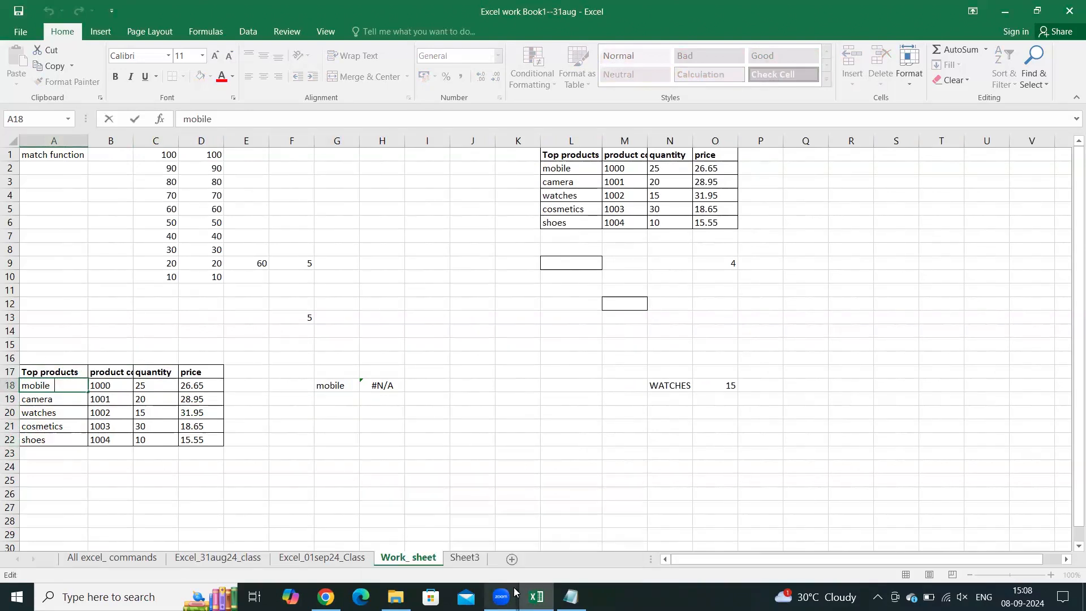
click(158, 397)
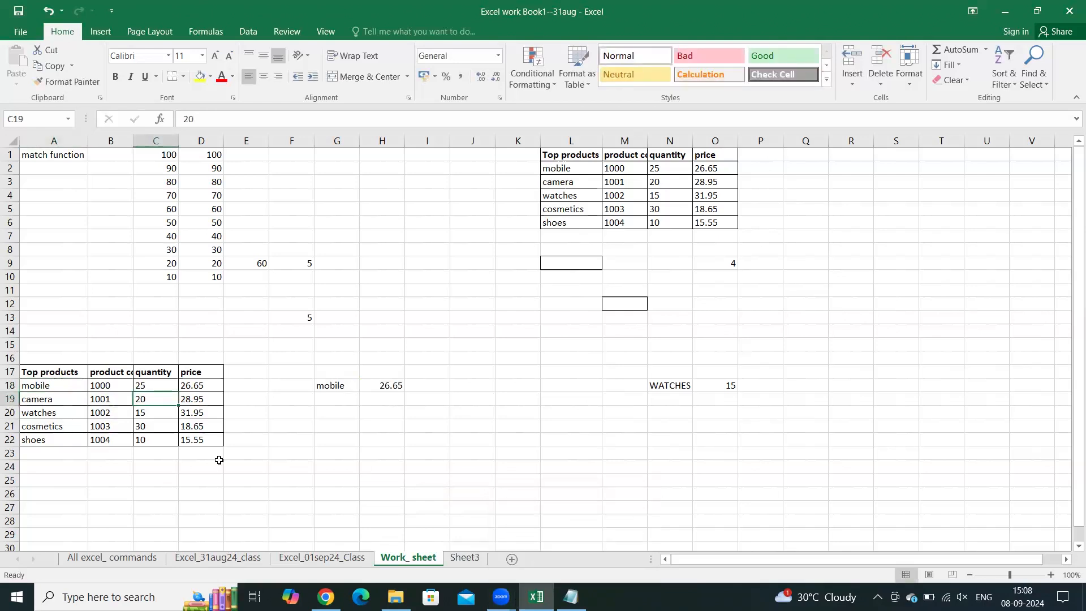
click(466, 377)
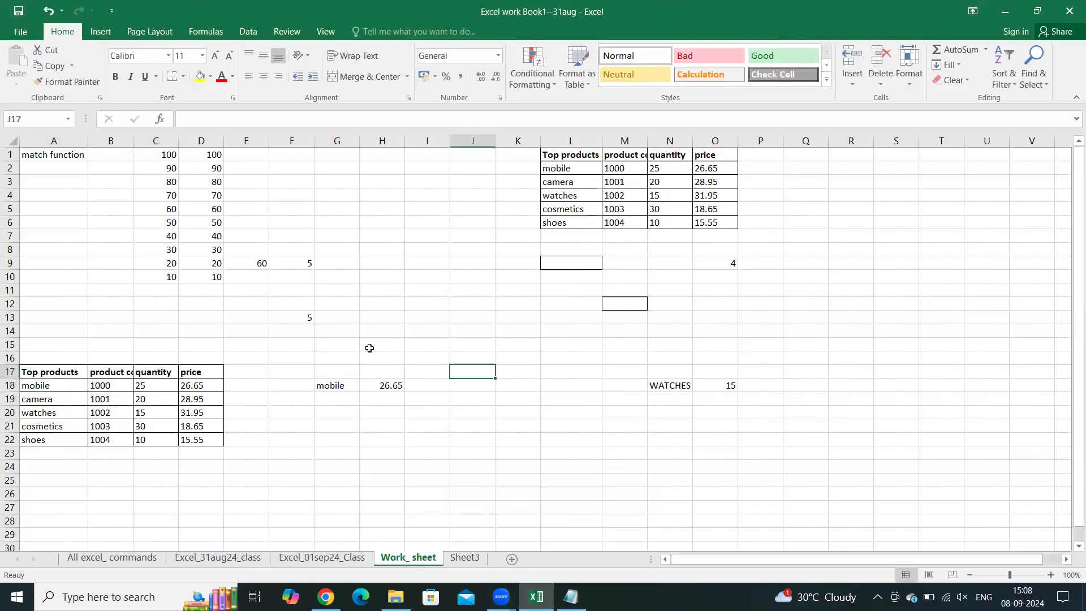
click(341, 438)
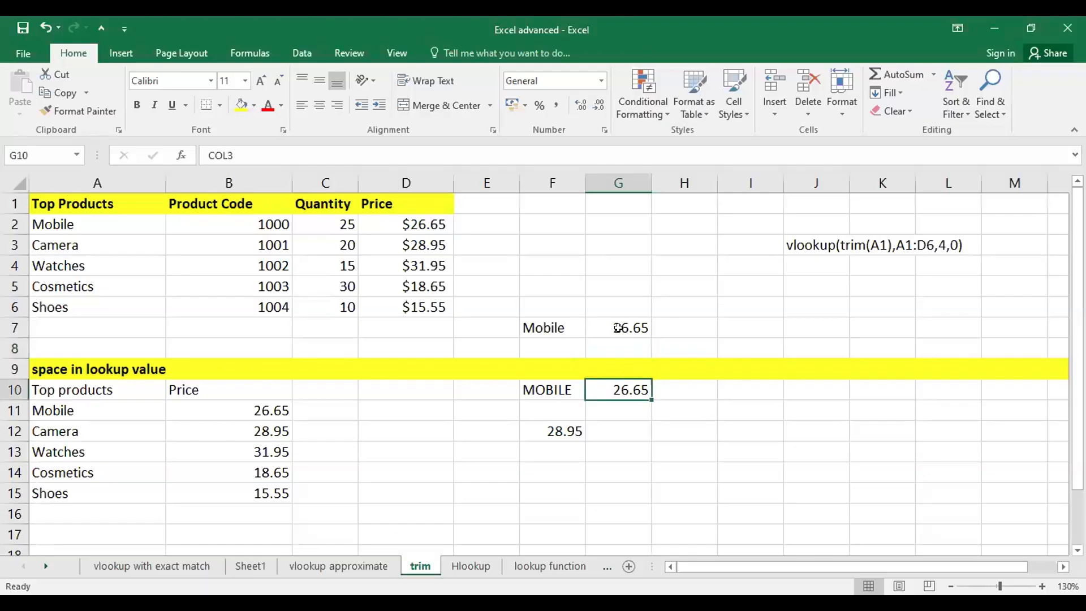
Step: In the Excel advanced workbook's trim sheet, review the arguments of the combined VLOOKUP, TRIM and MATCH formula in G7
double_click(618, 328)
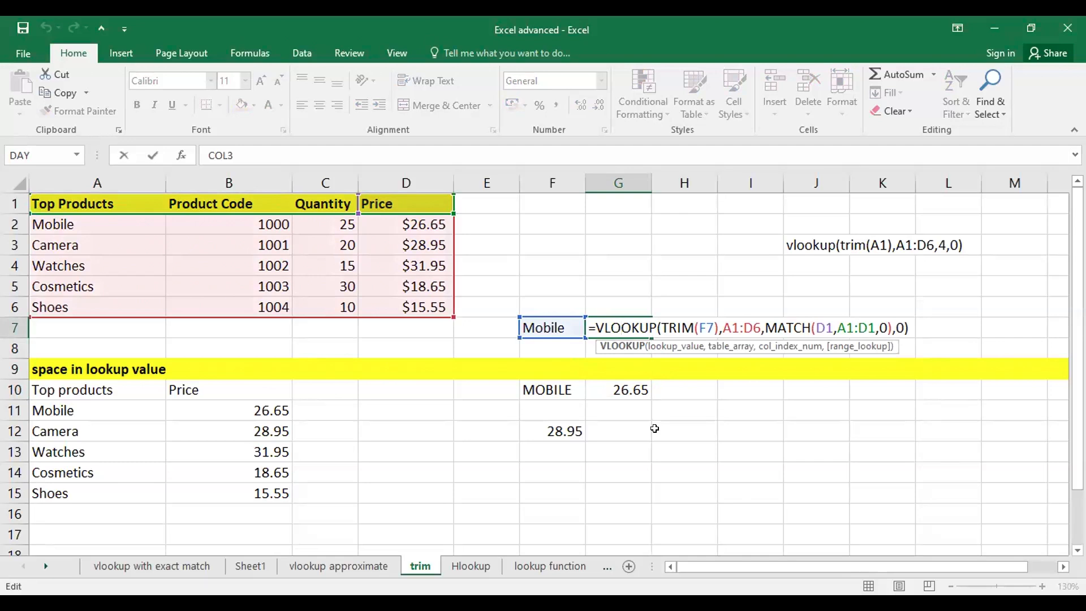
key(Return)
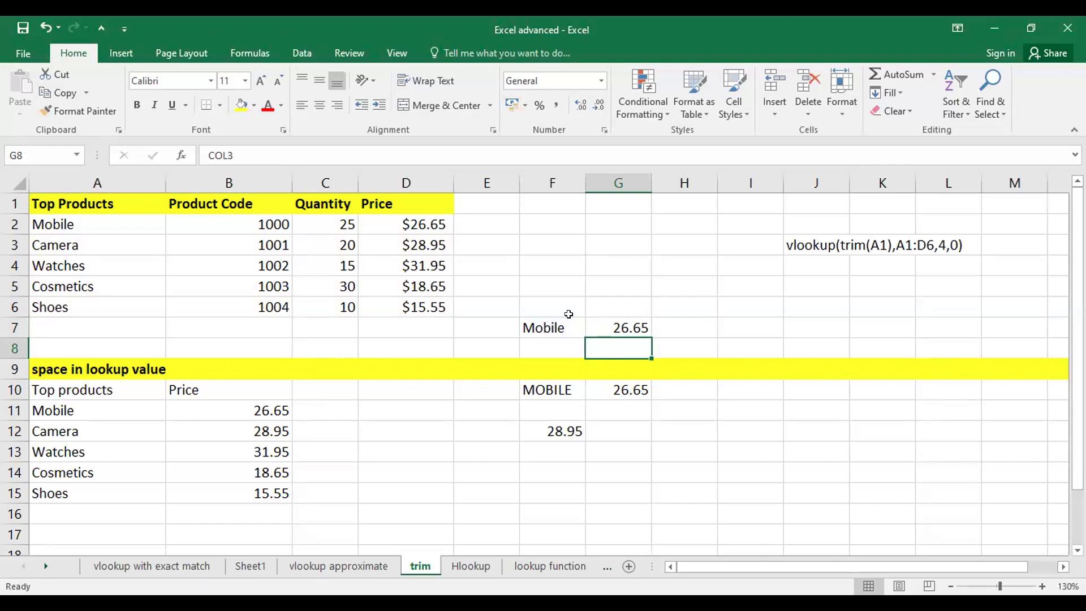
double_click(599, 323)
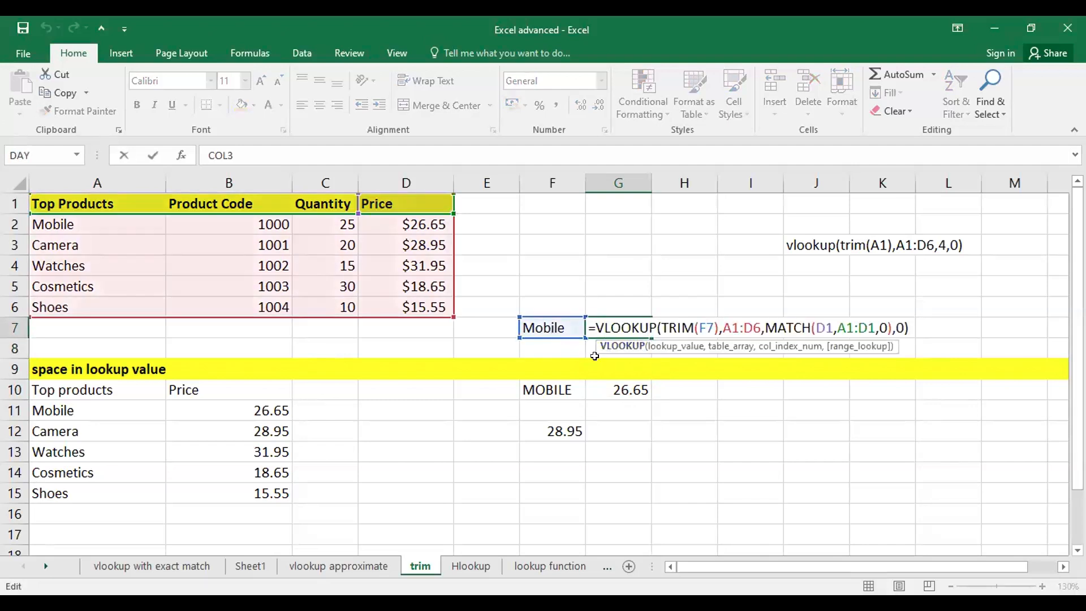
key(Escape)
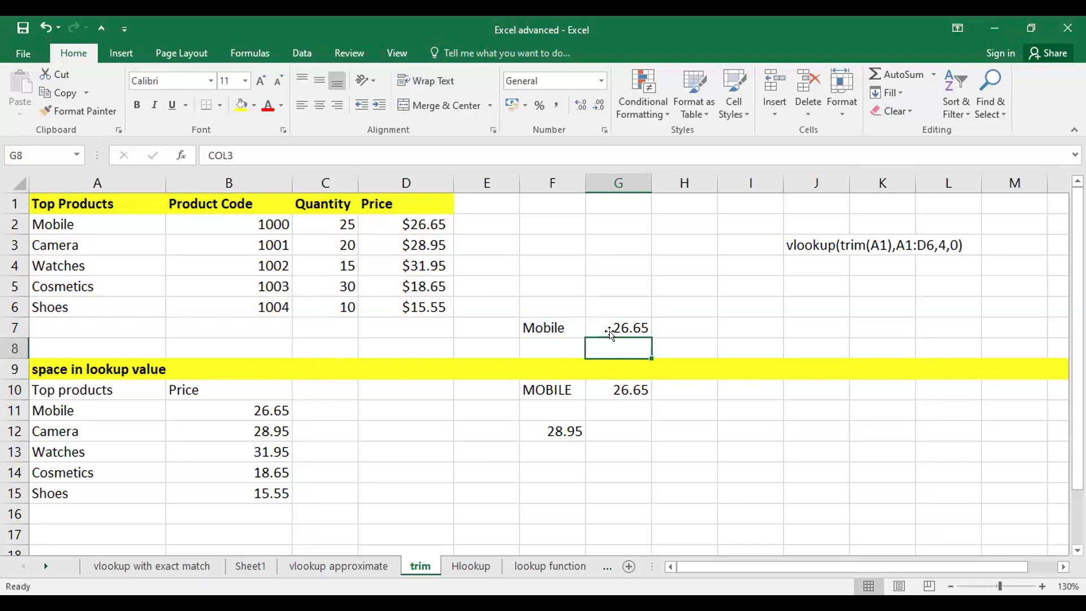
double_click(622, 331)
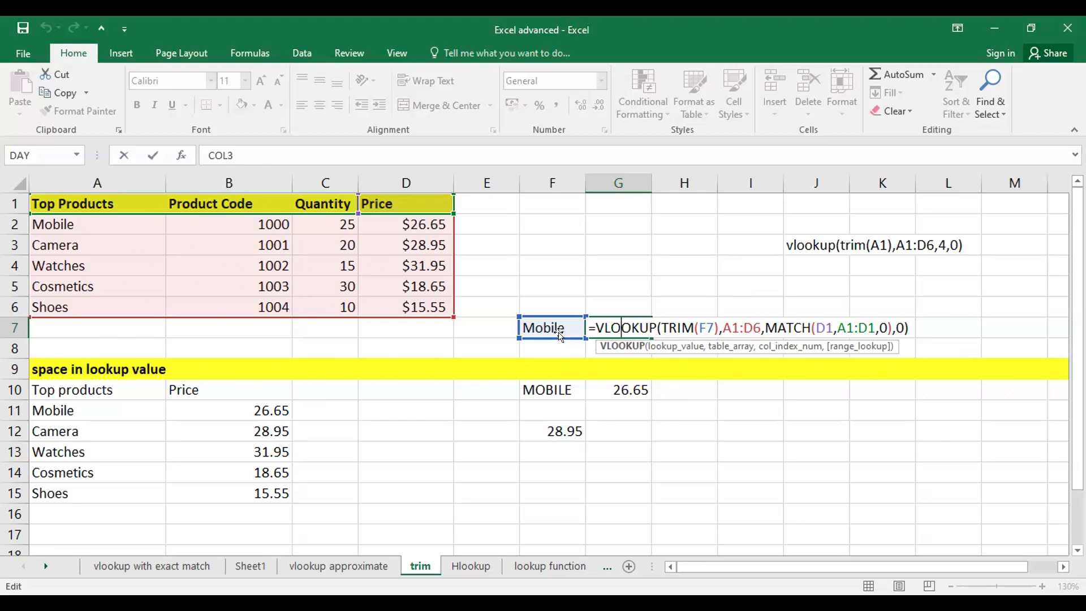
key(Return)
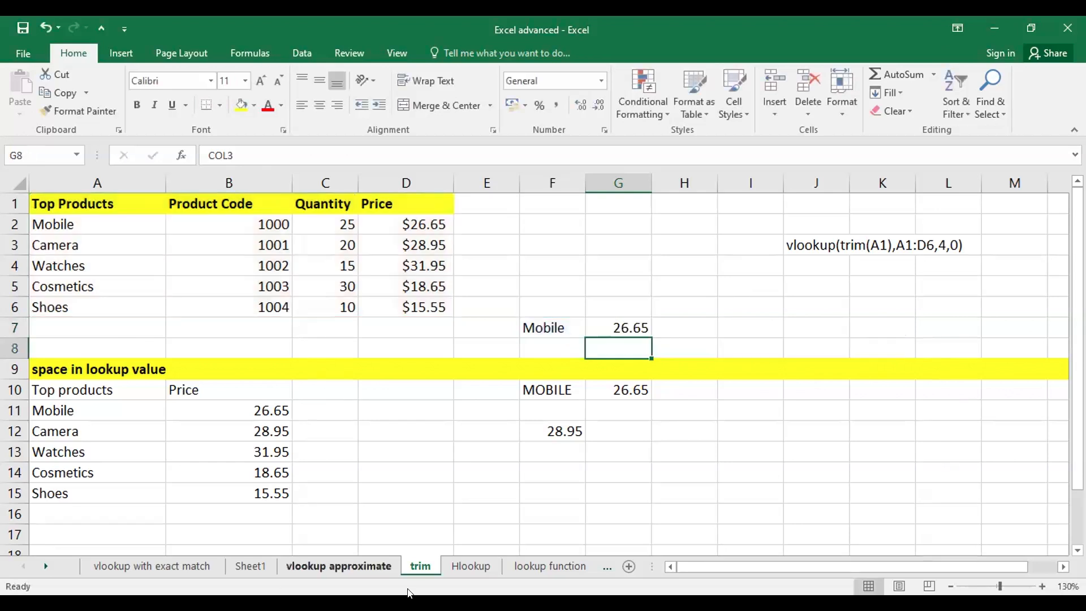
Step: Open the Hlookup sheet at 120% zoom and examine the horizontal product table, the row index note and the sample HLOOKUP formula
click(470, 565)
click(424, 434)
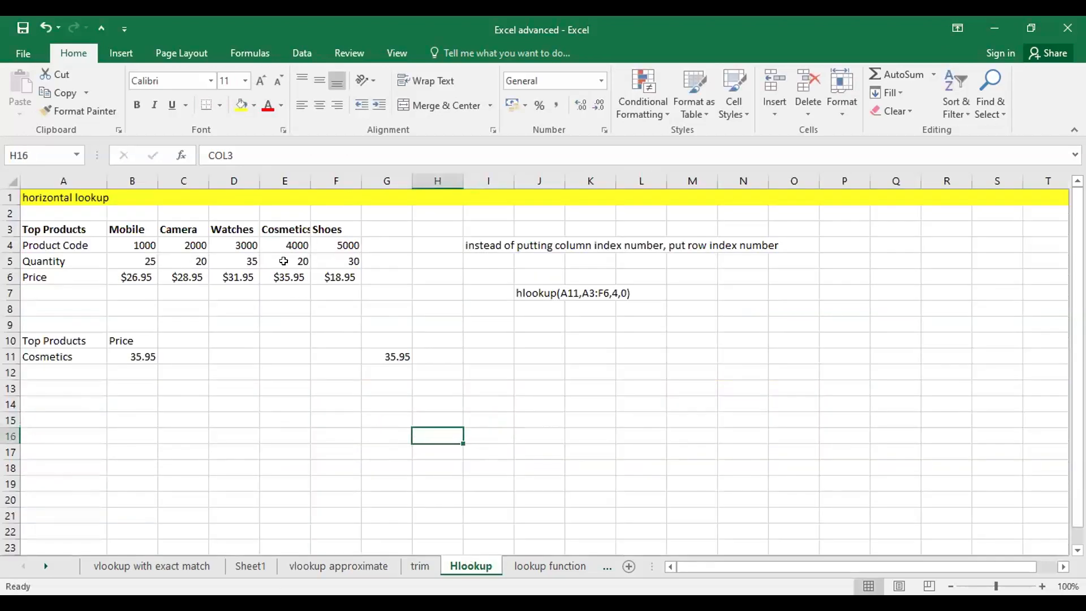
click(1037, 581)
click(1037, 581)
click(663, 390)
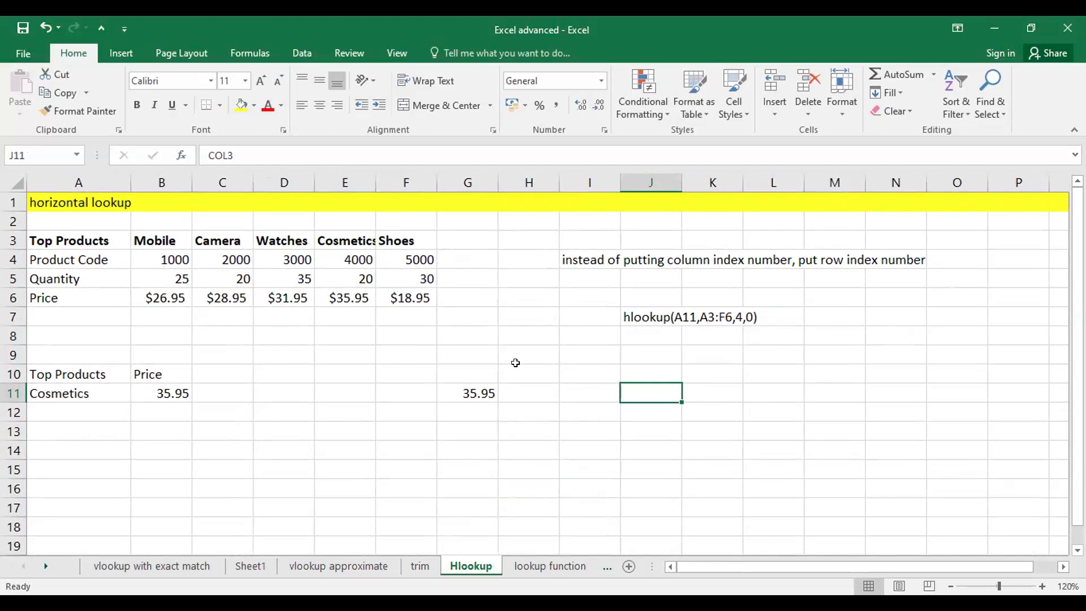
click(745, 463)
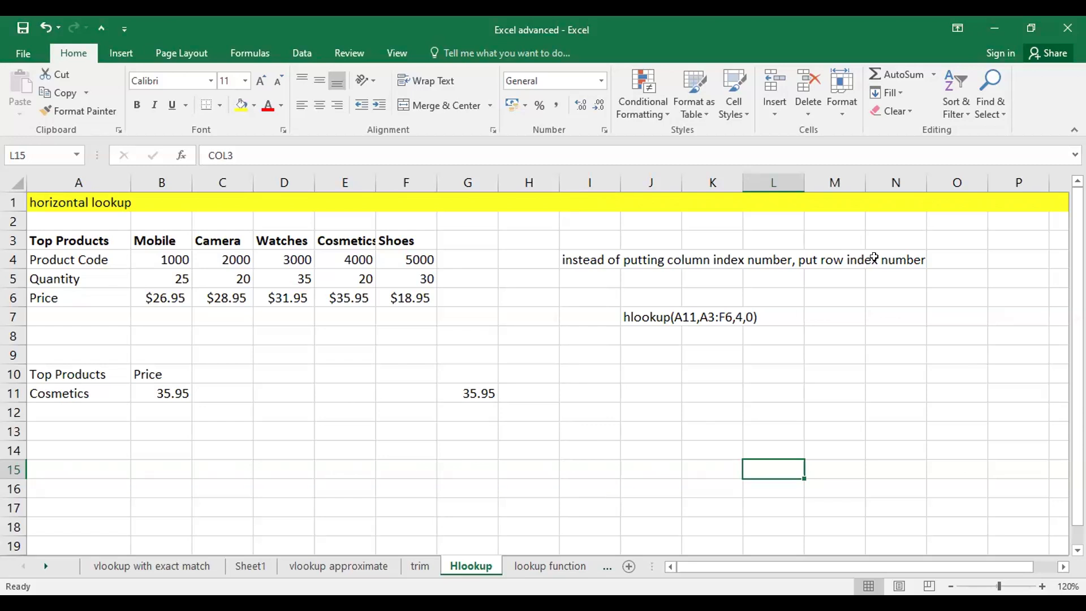
click(480, 430)
click(284, 317)
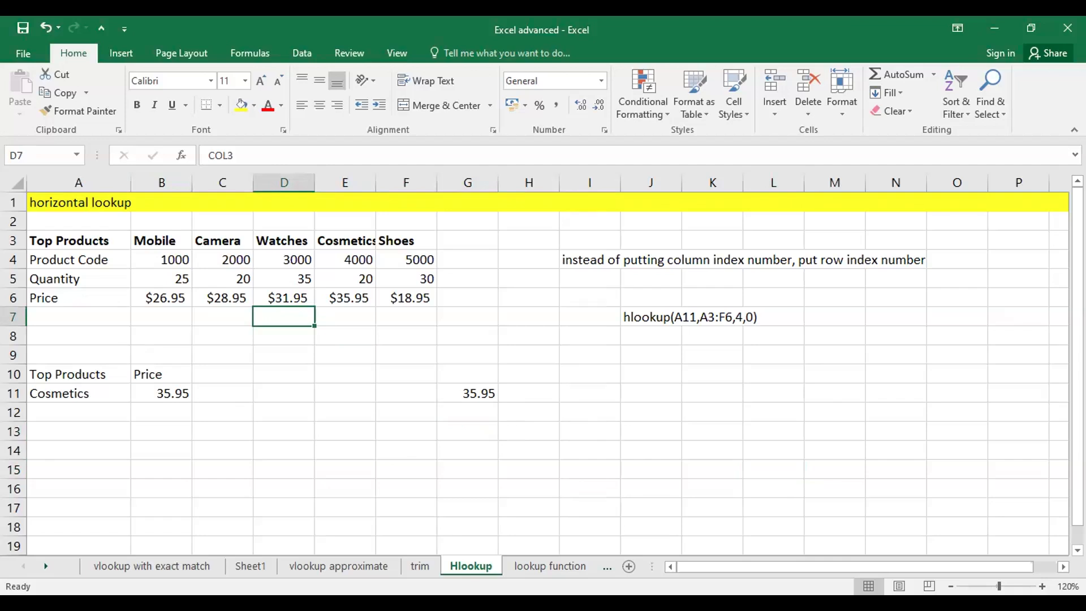
Step: Examine the vertical table's columns in the vlookup with exact match sheet and view the vlookup approximate sheet
click(169, 566)
drag(98, 218, 107, 332)
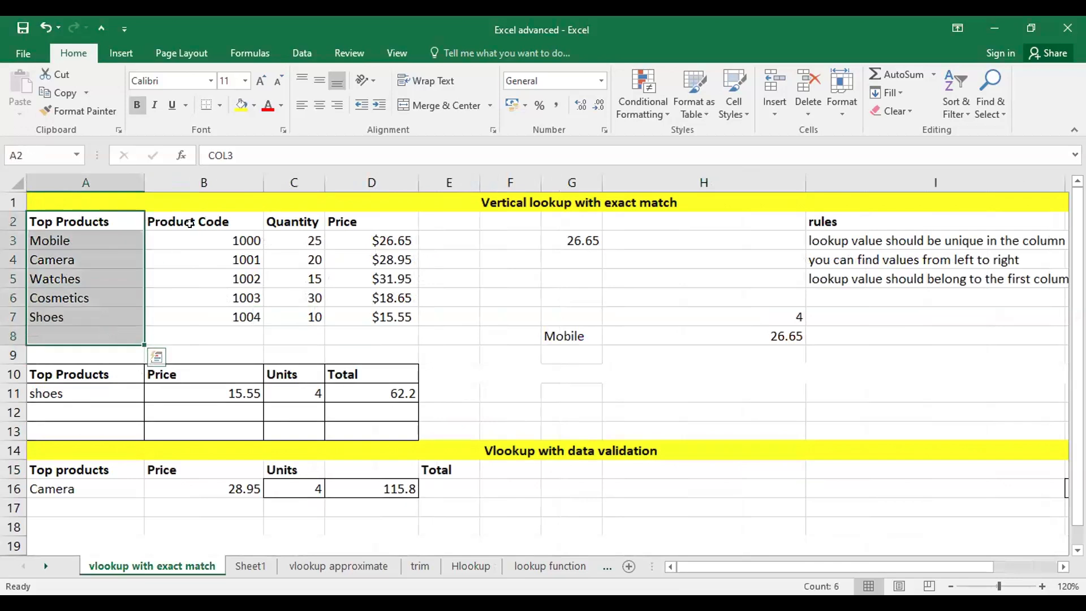
drag(170, 222, 204, 320)
drag(327, 218, 315, 316)
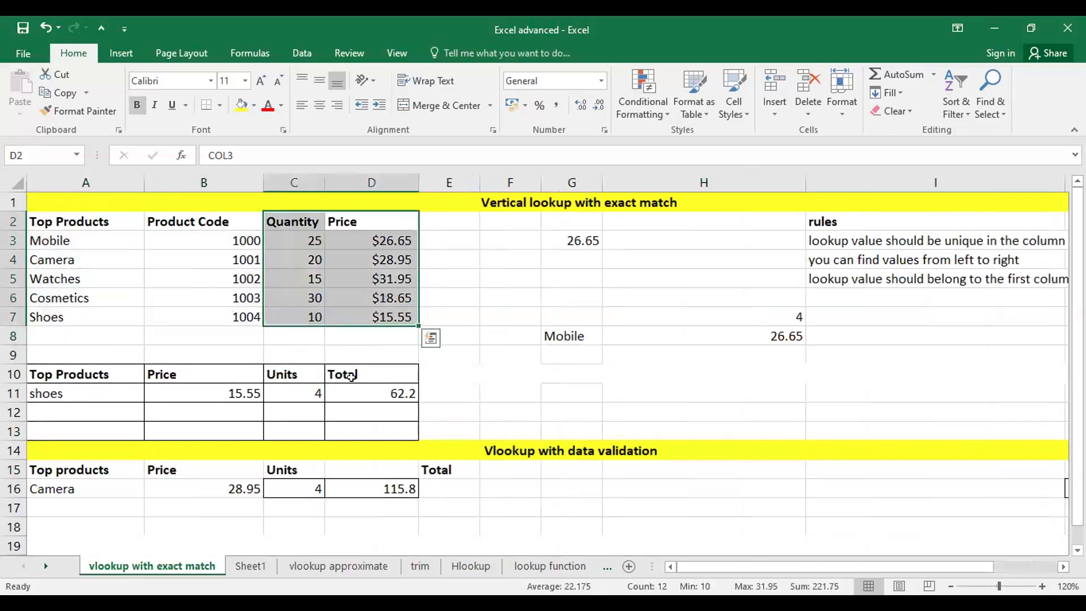
click(266, 565)
click(325, 565)
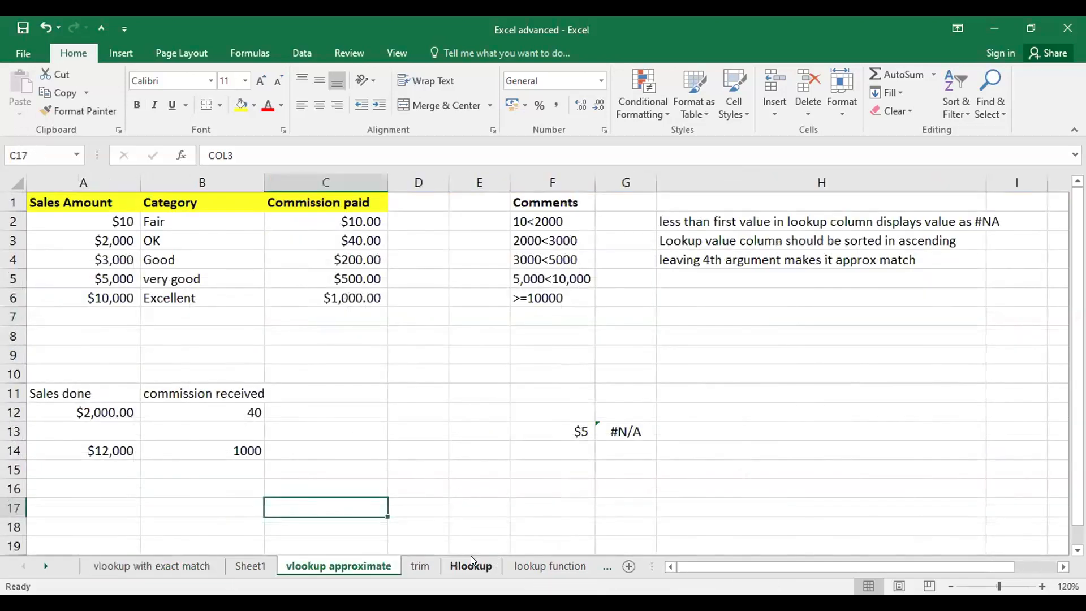
Step: In the Hlookup sheet, examine the Top Products header and the product names running across row 3
click(470, 563)
click(99, 240)
drag(210, 242, 371, 256)
click(109, 317)
click(86, 239)
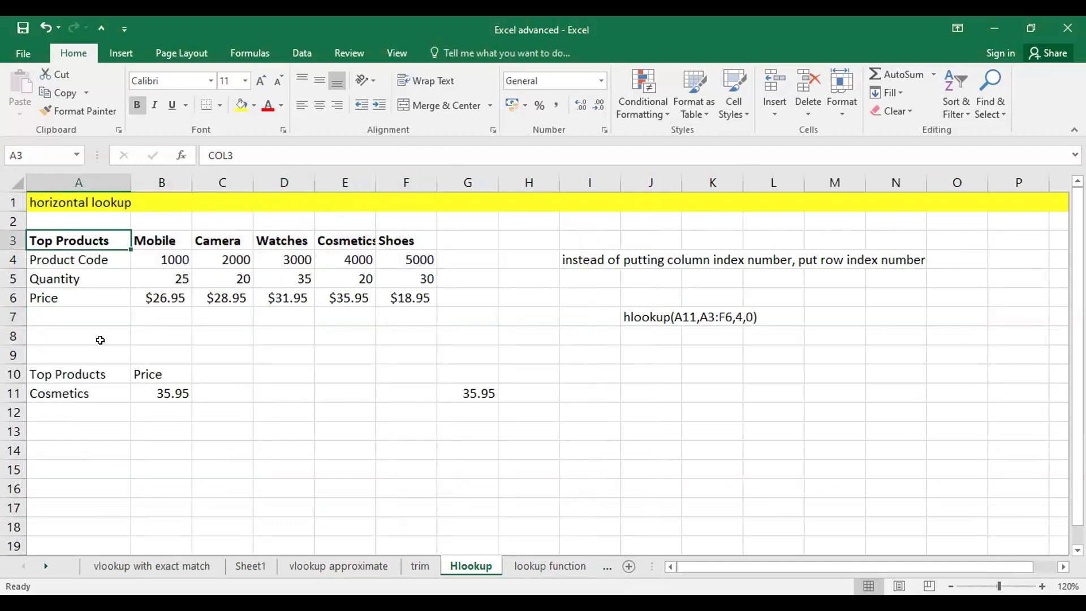
Step: In the vlookup with exact match sheet, examine the headers from Top Products to Price across row 2
click(149, 565)
click(100, 217)
click(210, 223)
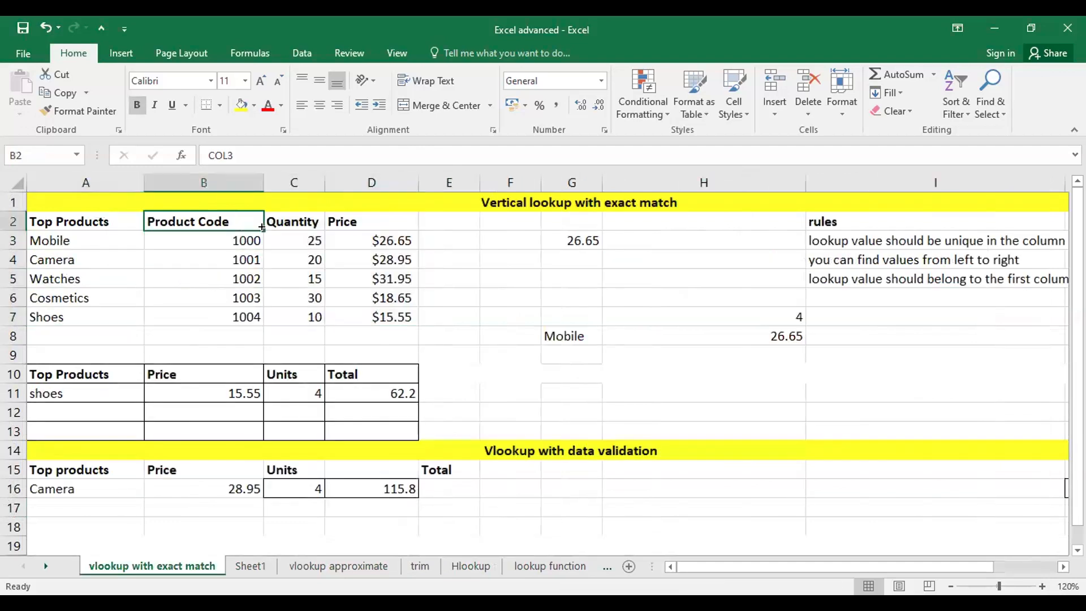
click(298, 224)
click(352, 227)
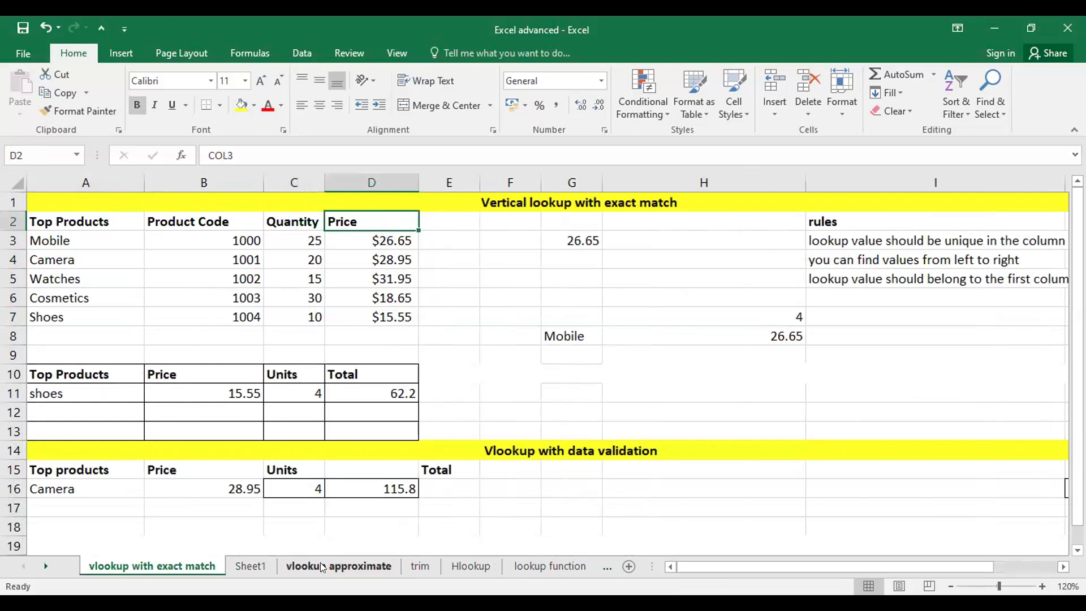
Step: In the Hlookup sheet, examine the Product Code, Quantity and Price labels in column A and the product names in row 3
click(470, 564)
click(99, 263)
click(85, 297)
click(83, 279)
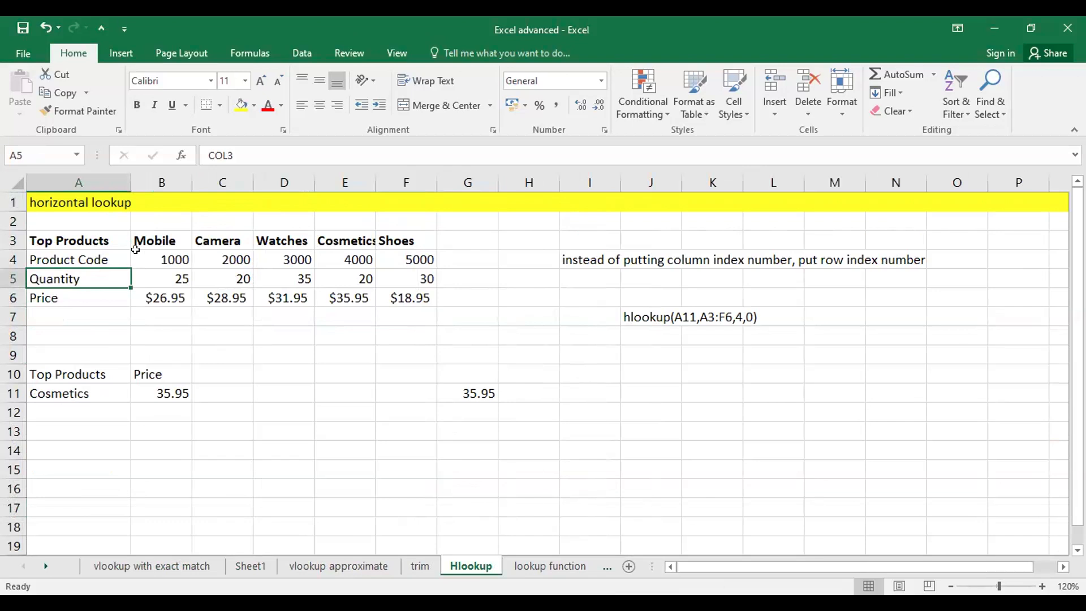
click(93, 258)
click(89, 279)
click(92, 316)
drag(172, 248, 420, 237)
Step: Compare the vertical product list in A3:A7 of the vlookup with exact match sheet with the Hlookup sheet's horizontal layout
click(182, 566)
drag(80, 242, 90, 317)
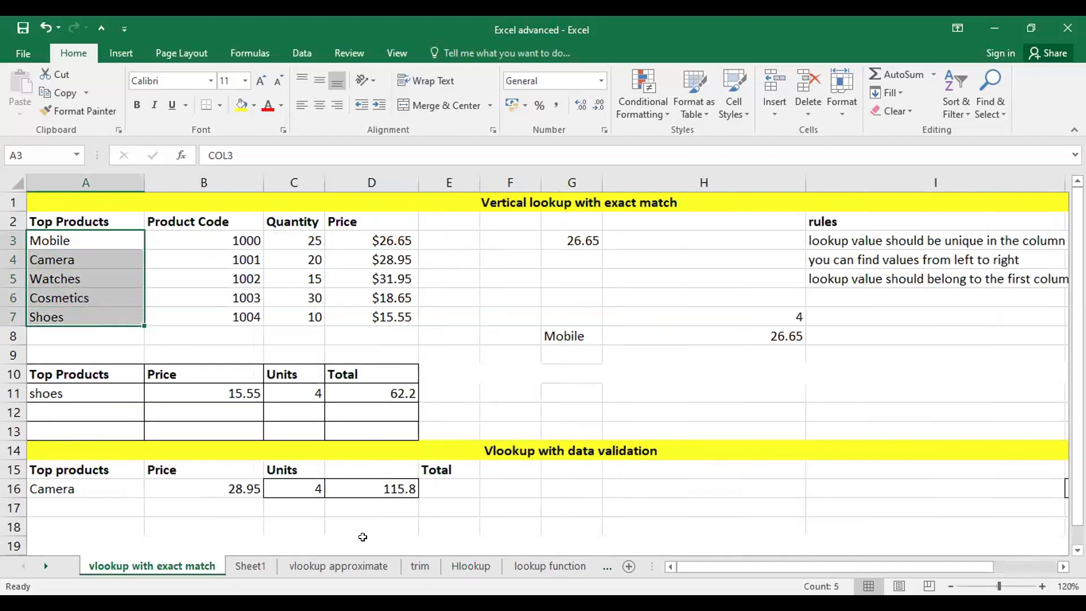
click(472, 572)
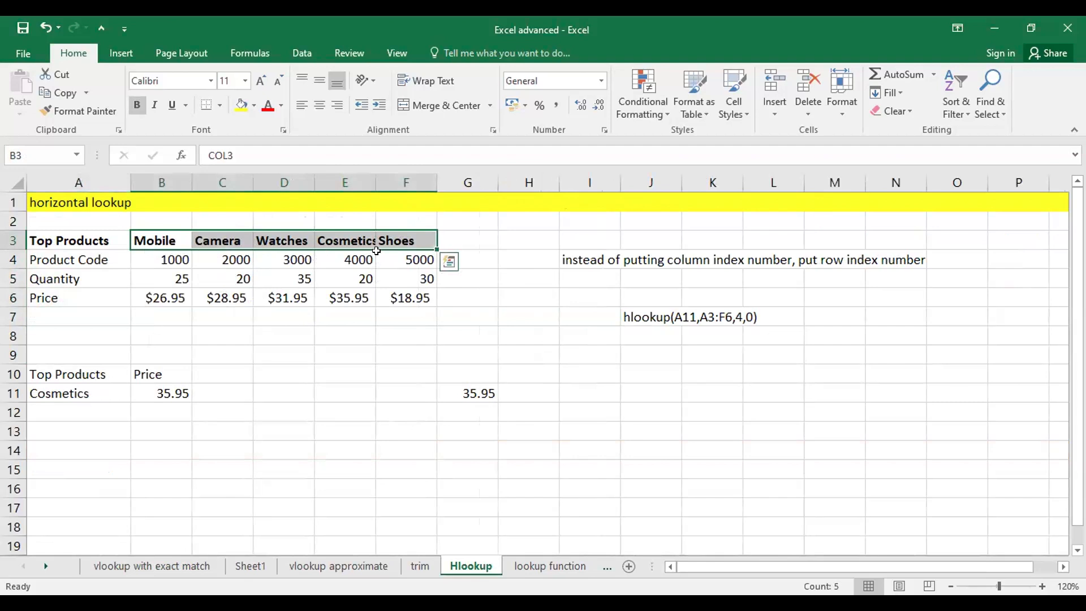
click(240, 439)
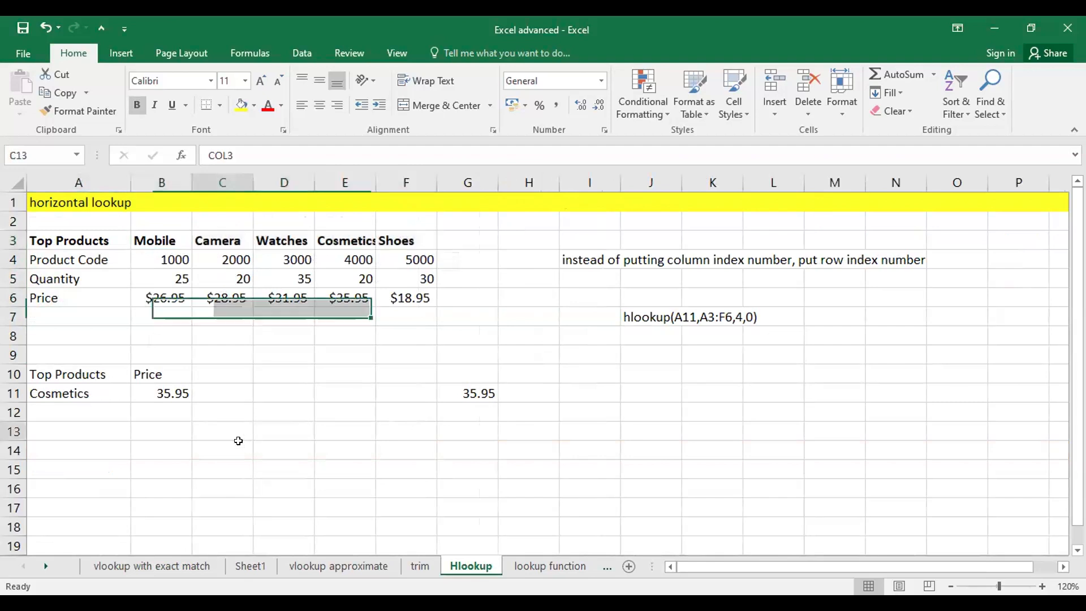
click(85, 257)
click(213, 254)
Step: Copy the Camera heading from C3 into A13 as the lookup value
click(213, 245)
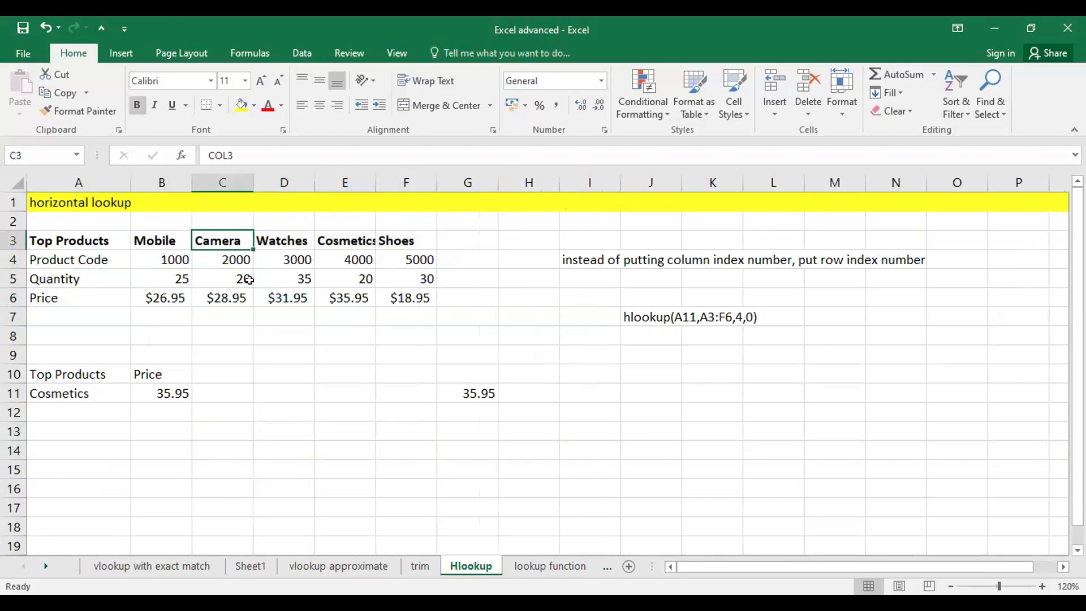
key(ctrl+c)
click(105, 300)
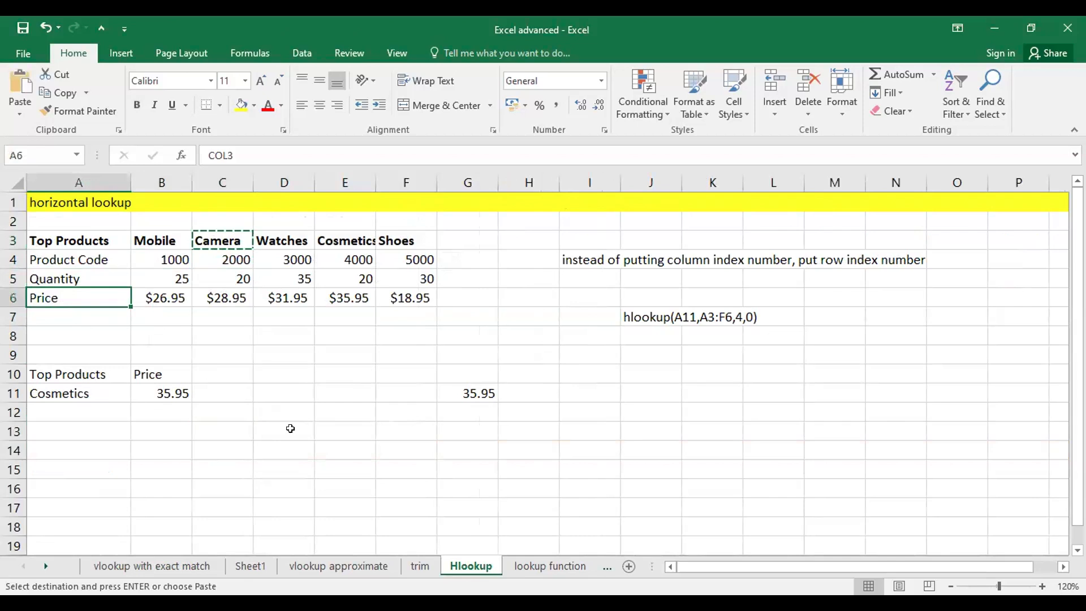
click(80, 441)
key(ctrl+v)
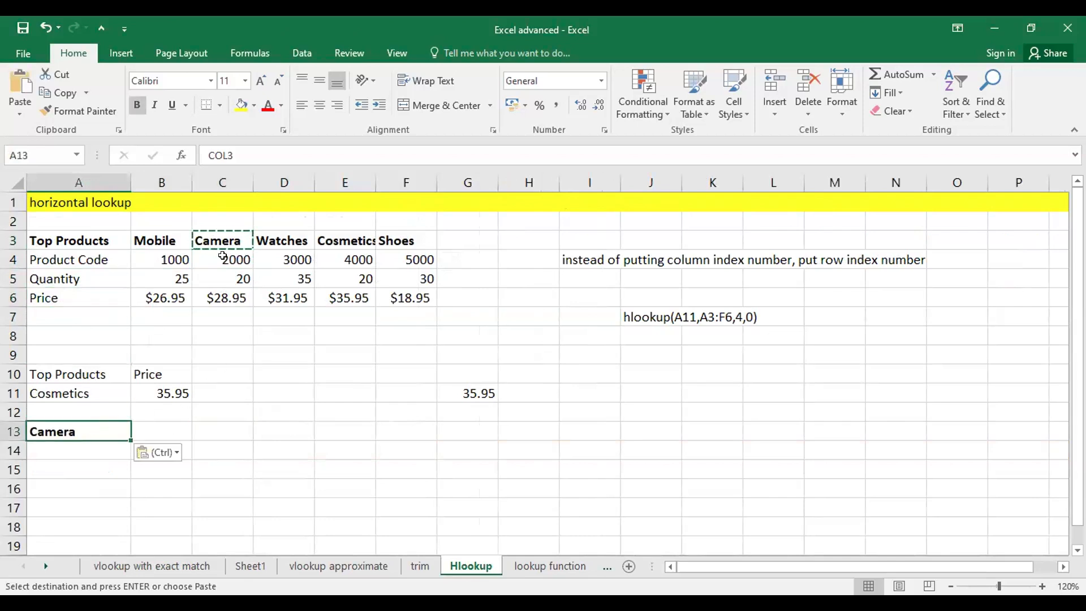
Step: Enter =HLOOKUP(A13,A3:F6,4,0) in B13 to look up the camera's price
click(224, 298)
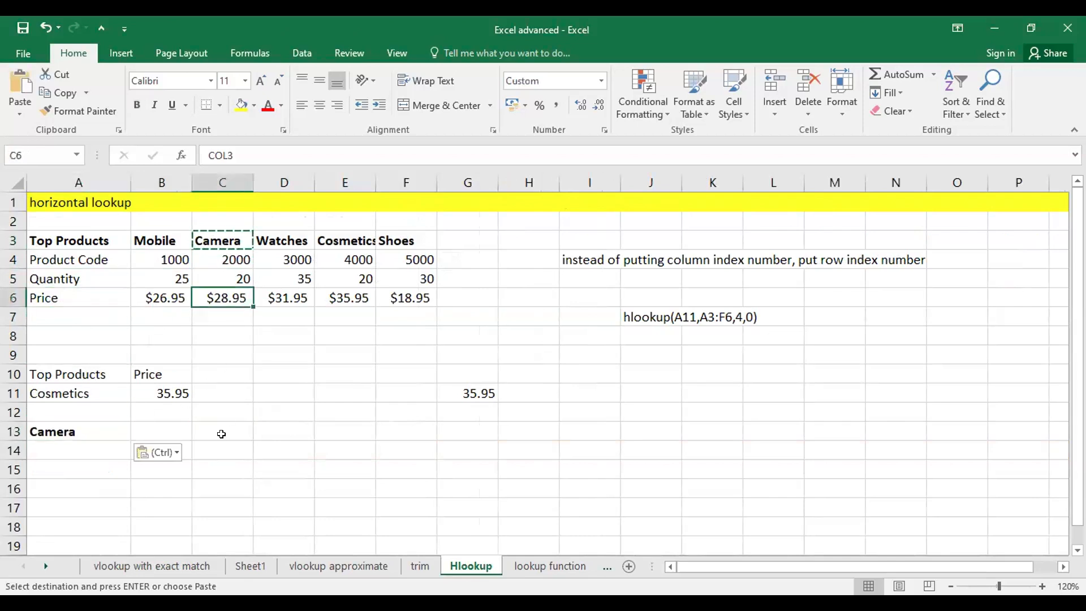
click(150, 428)
text(=)
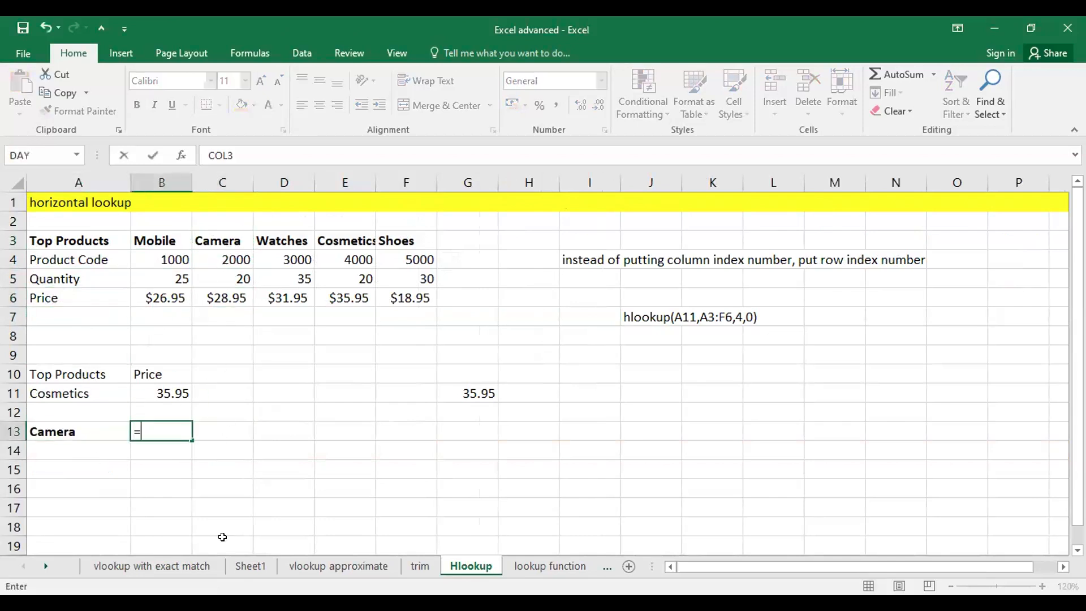
text(HLOOKUP)
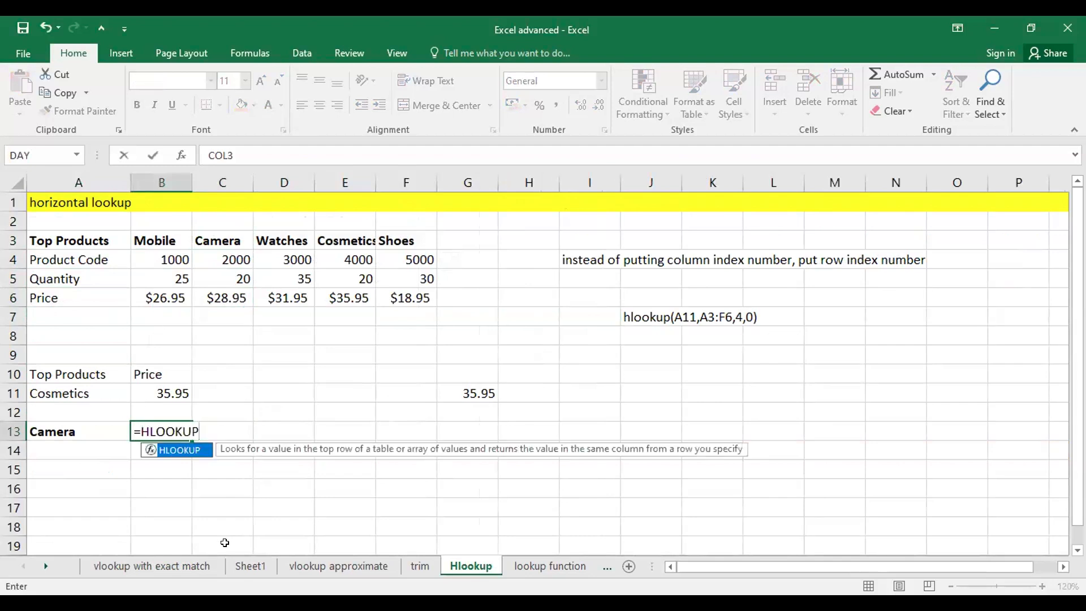
text(()
click(107, 432)
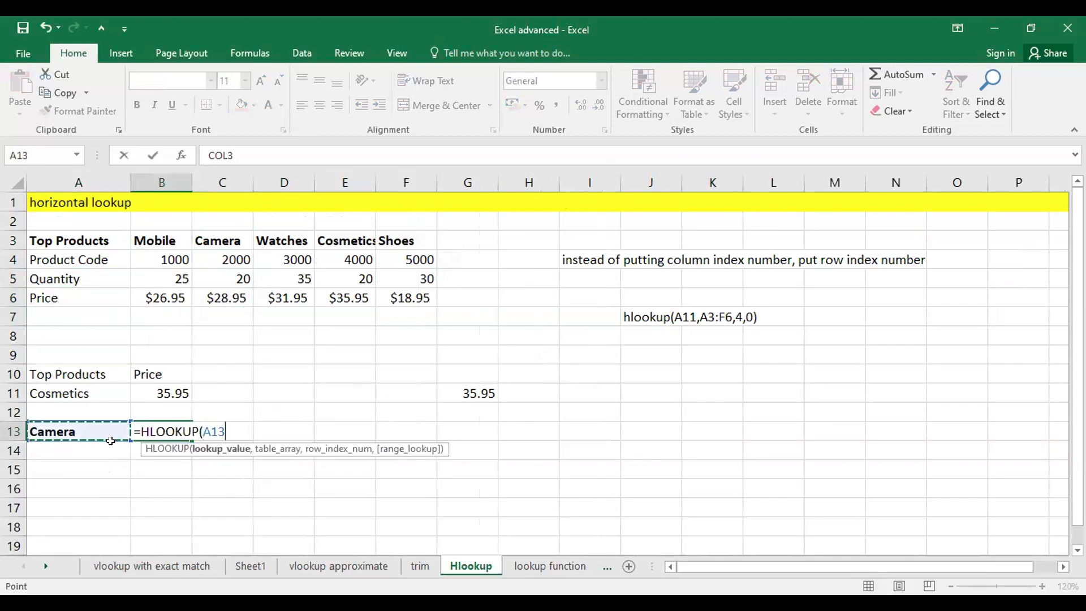
text(,)
drag(99, 241, 414, 296)
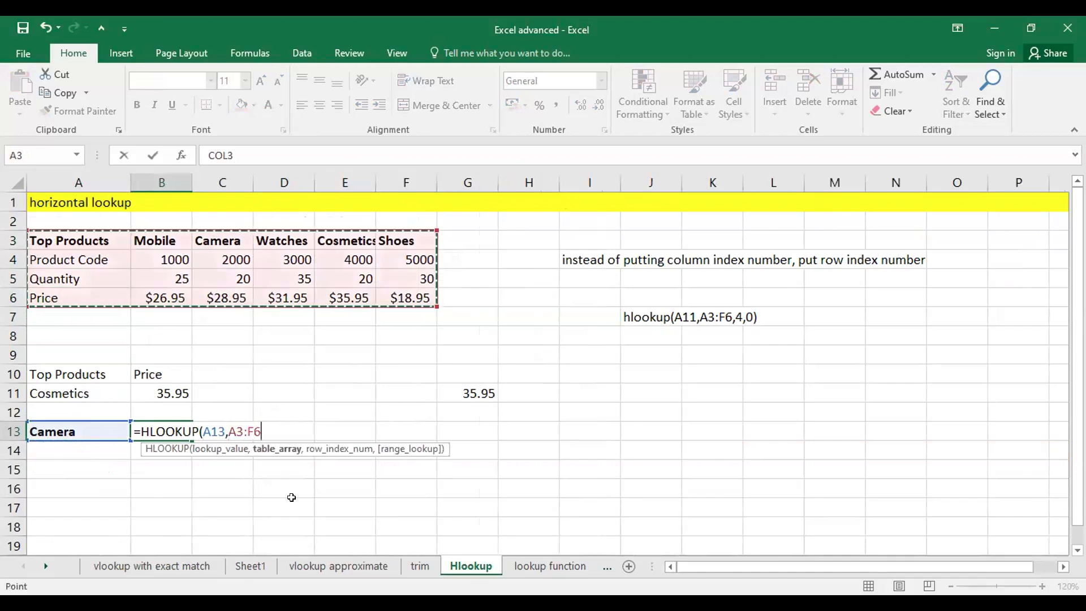
text(,)
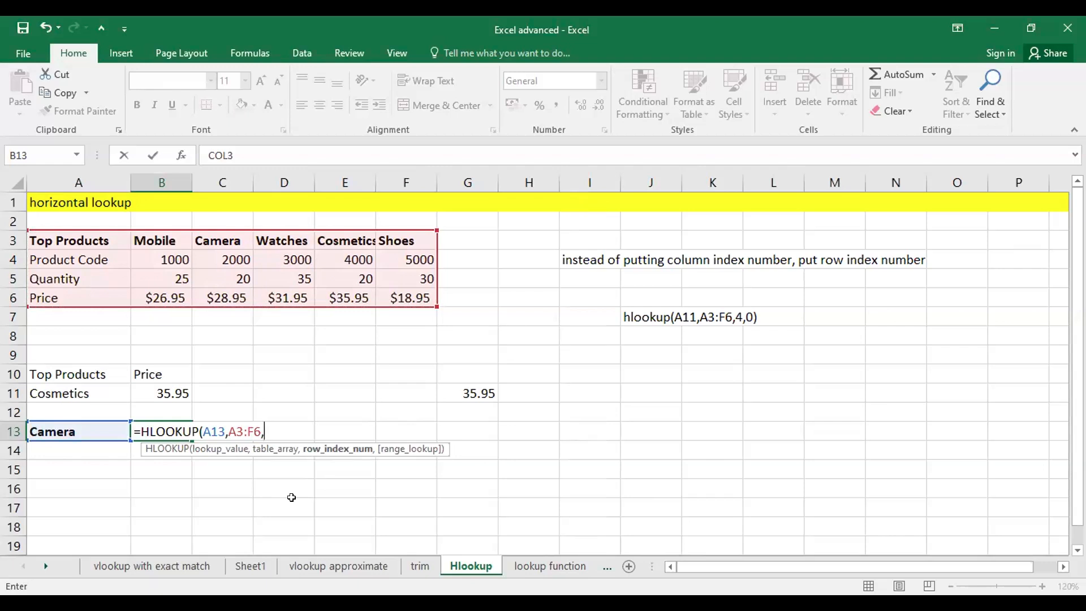
text(4)
text(,0)
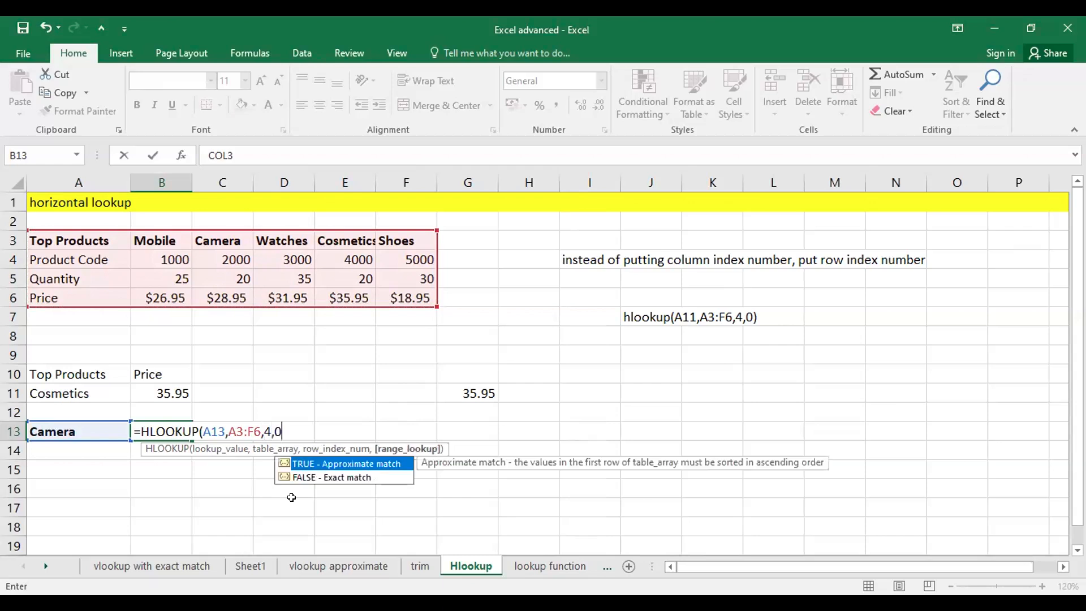
key(Return)
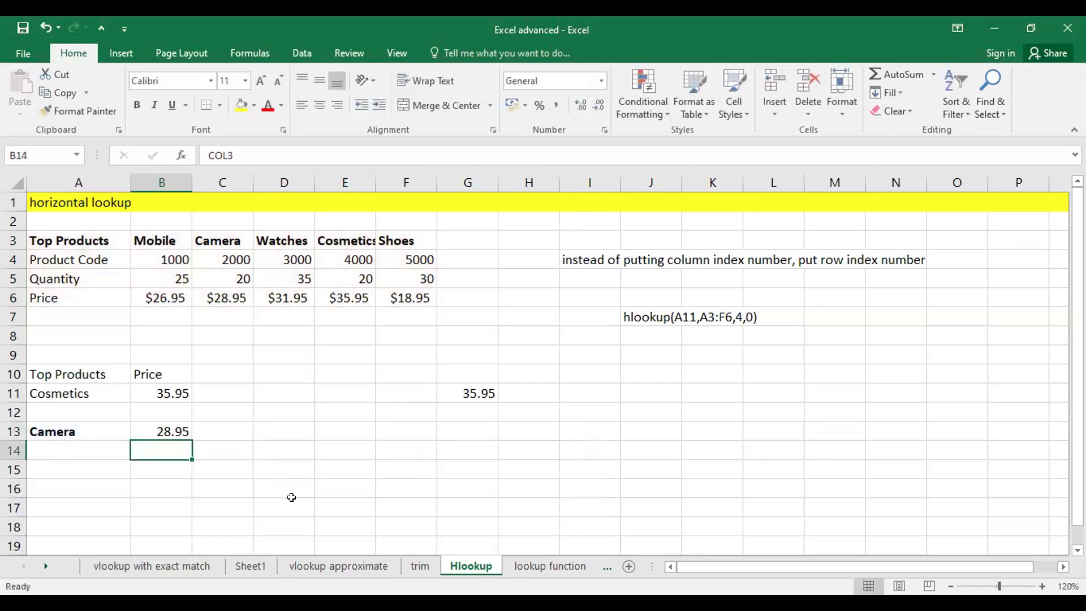
Step: Check the camera's price in the table and set the row index in B13's HLOOKUP formula to 3
click(201, 242)
click(222, 300)
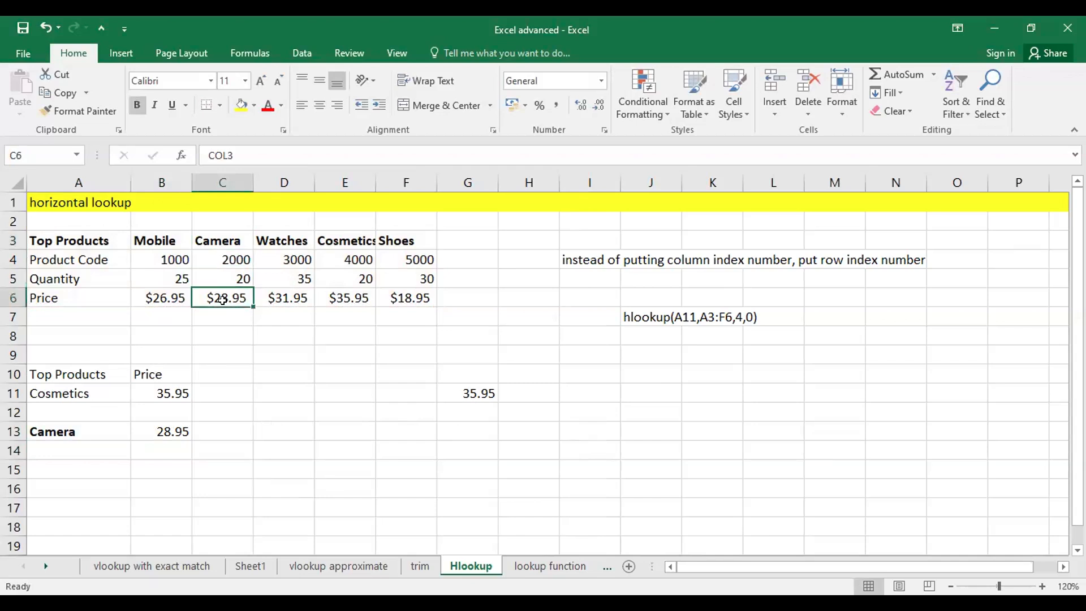
click(233, 277)
click(185, 418)
double_click(185, 428)
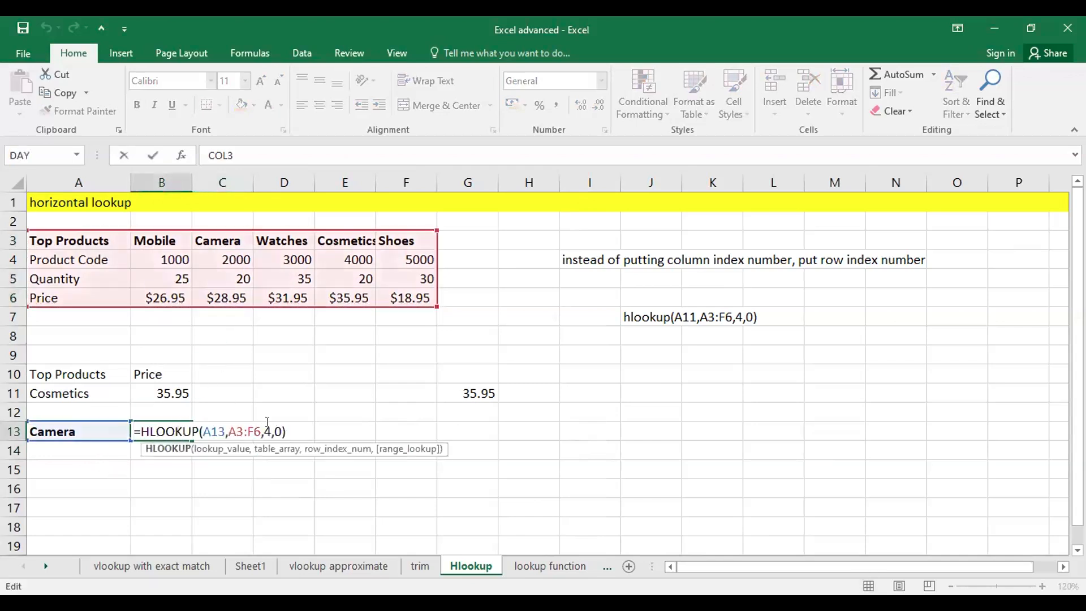
click(268, 422)
key(BackSpace)
text(3)
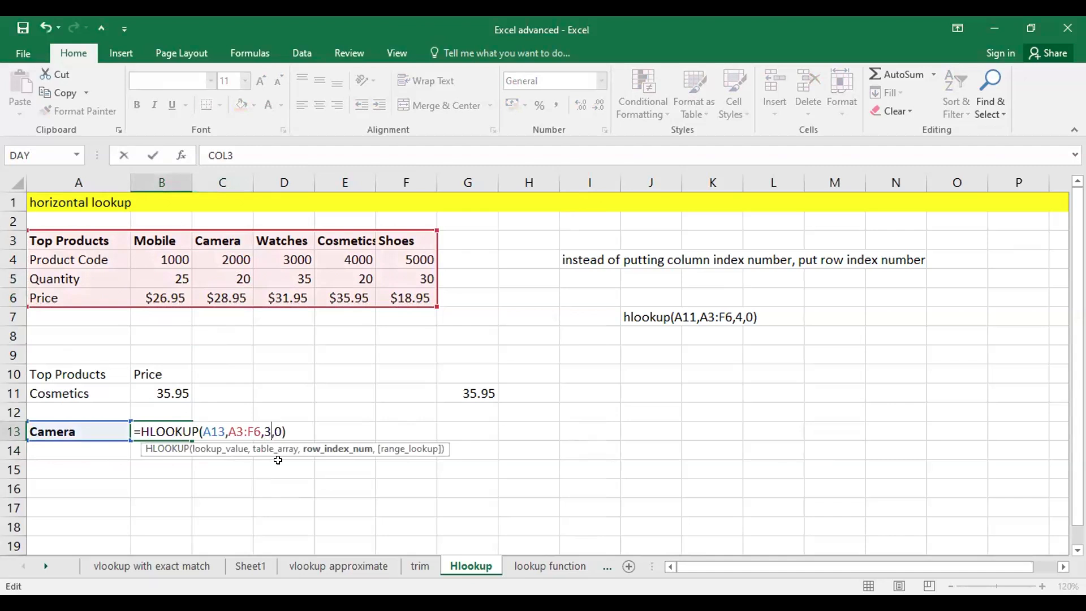
key(Return)
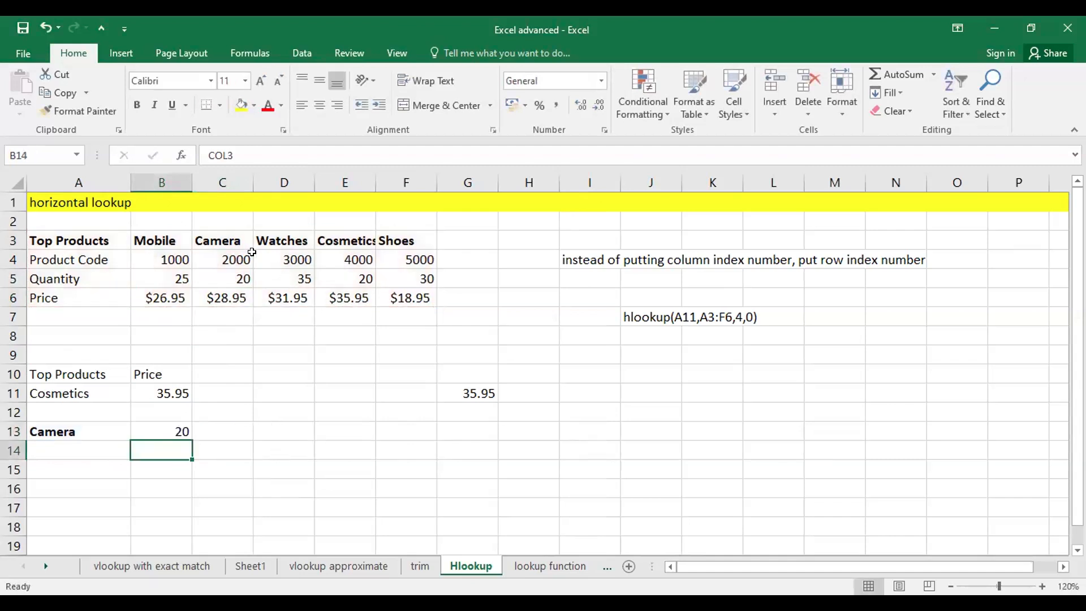
Step: Check the camera's quantity and product code, and set the row index in B13's HLOOKUP formula to 2
click(235, 238)
click(237, 277)
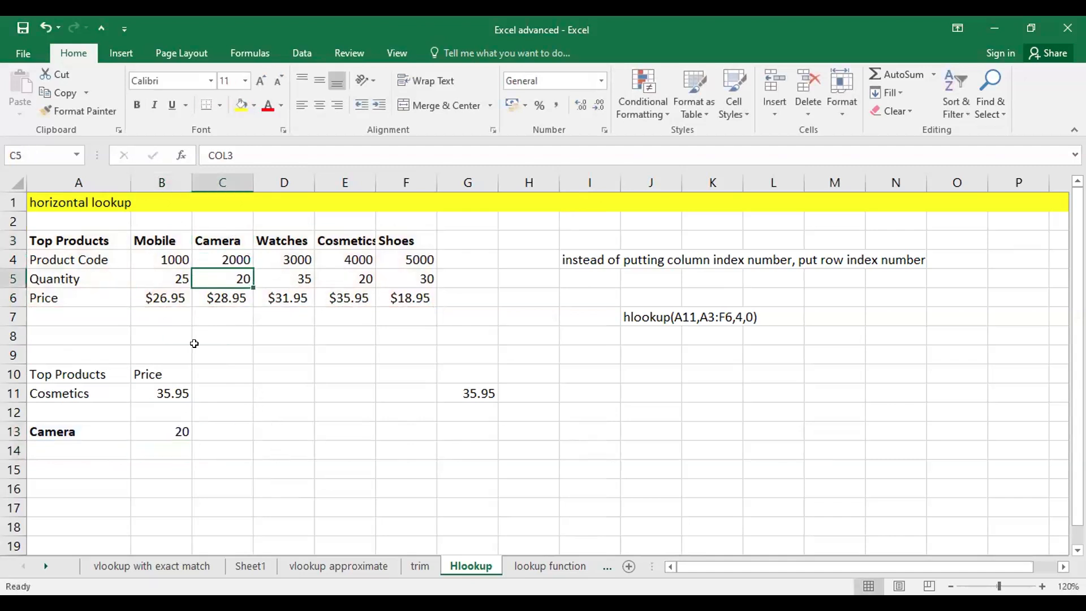
click(223, 258)
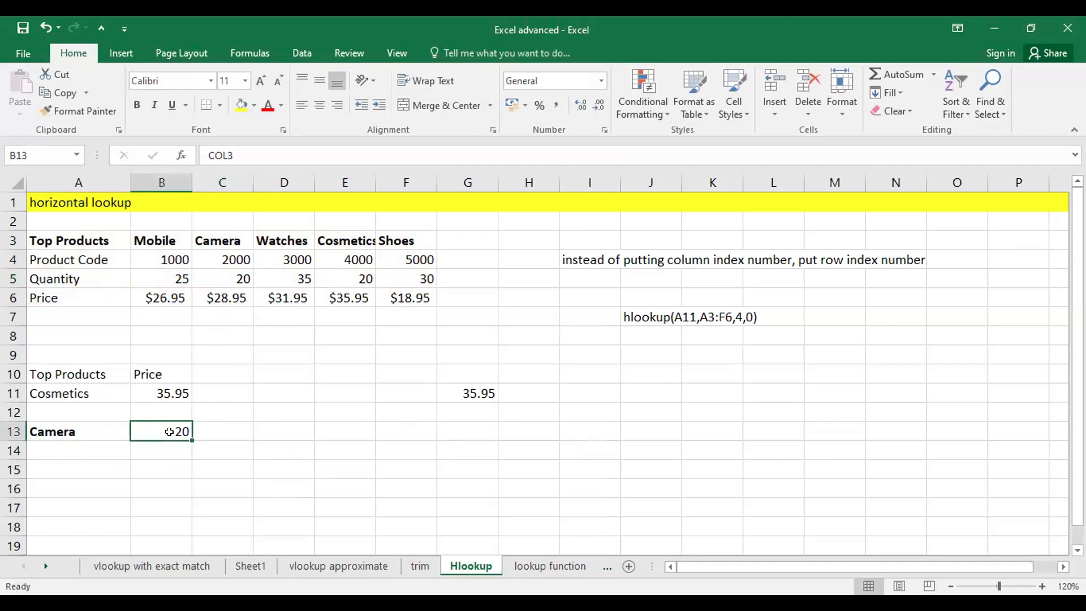
double_click(170, 432)
click(267, 431)
key(BackSpace)
text(2)
key(Return)
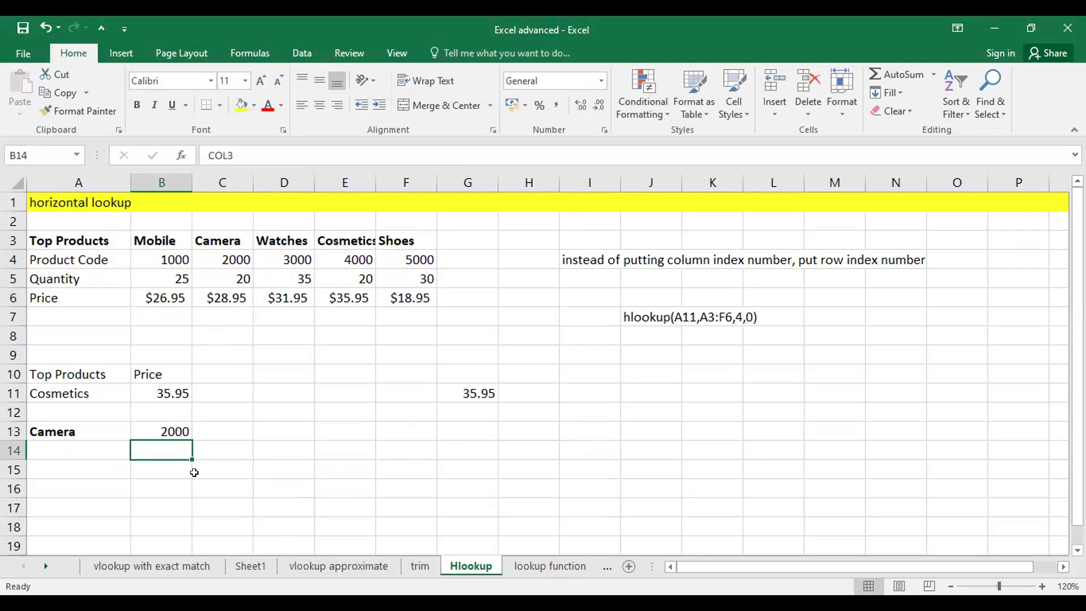
Step: Set the row index in B13's HLOOKUP formula to 4 for the Price row
double_click(164, 431)
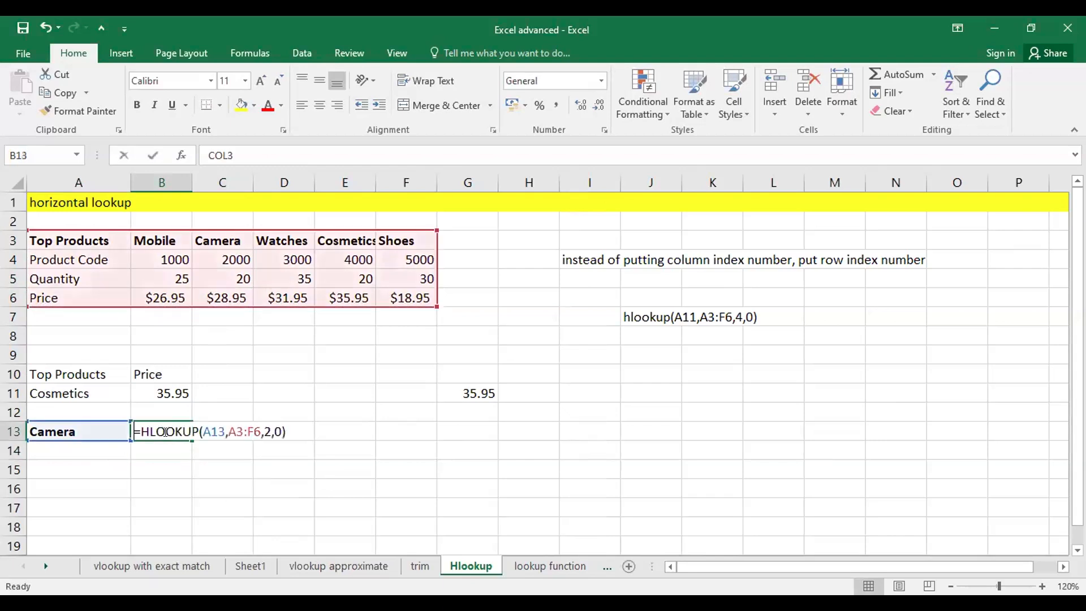
click(267, 425)
key(BackSpace)
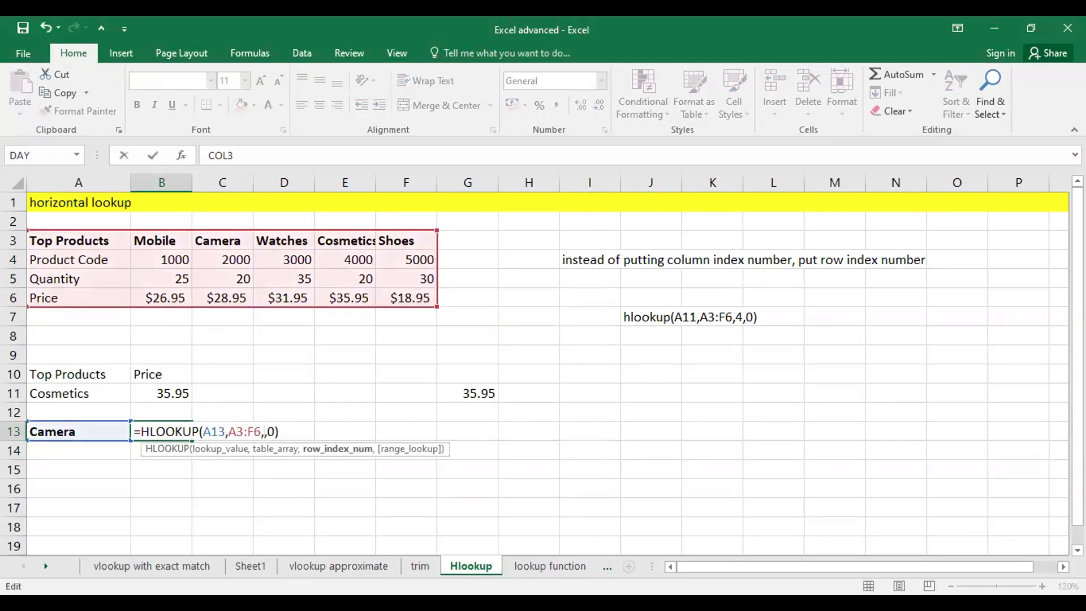
text(4)
key(Return)
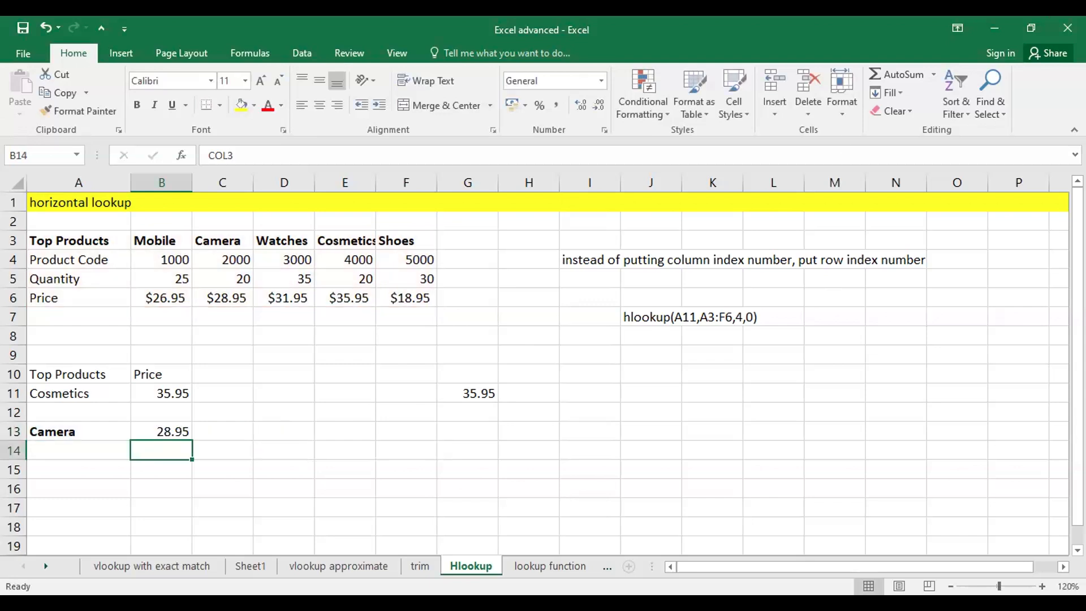
Step: Review the arguments of the HLOOKUP formula in B13 and close the cell's edit mode
double_click(159, 432)
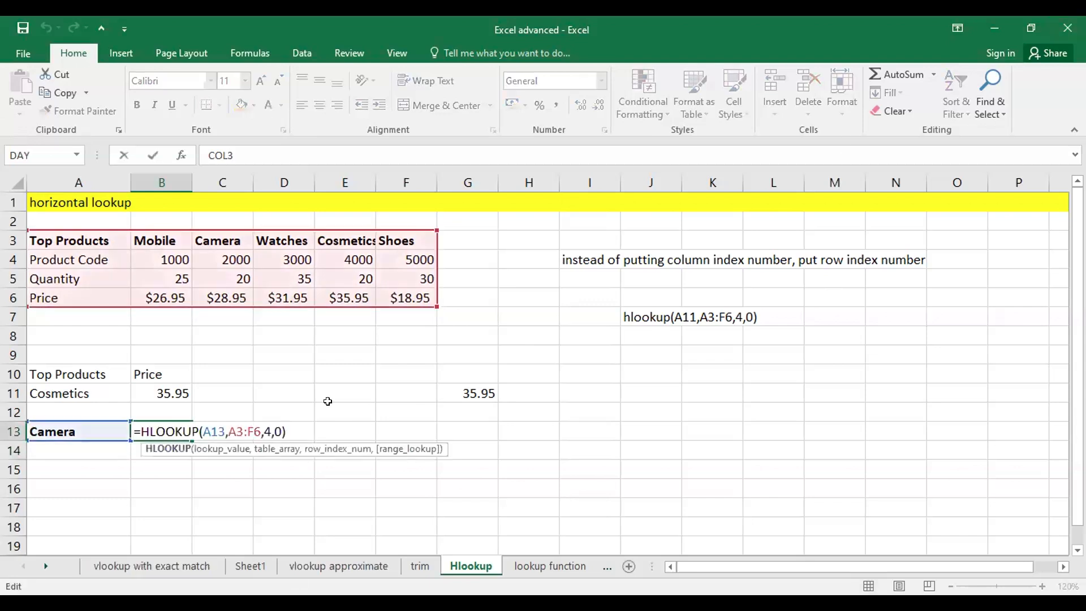
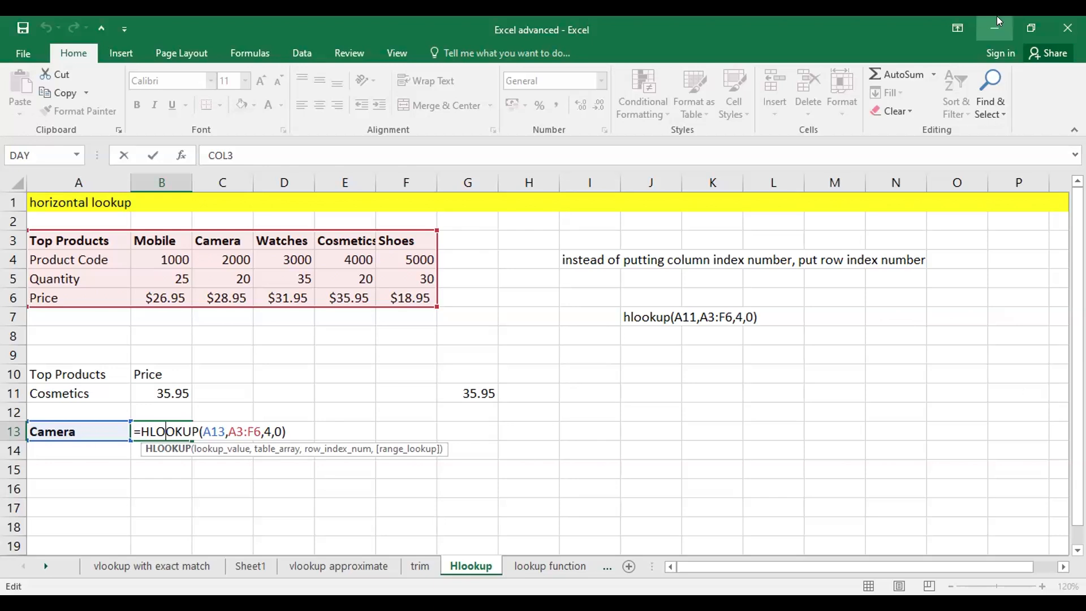
click(173, 431)
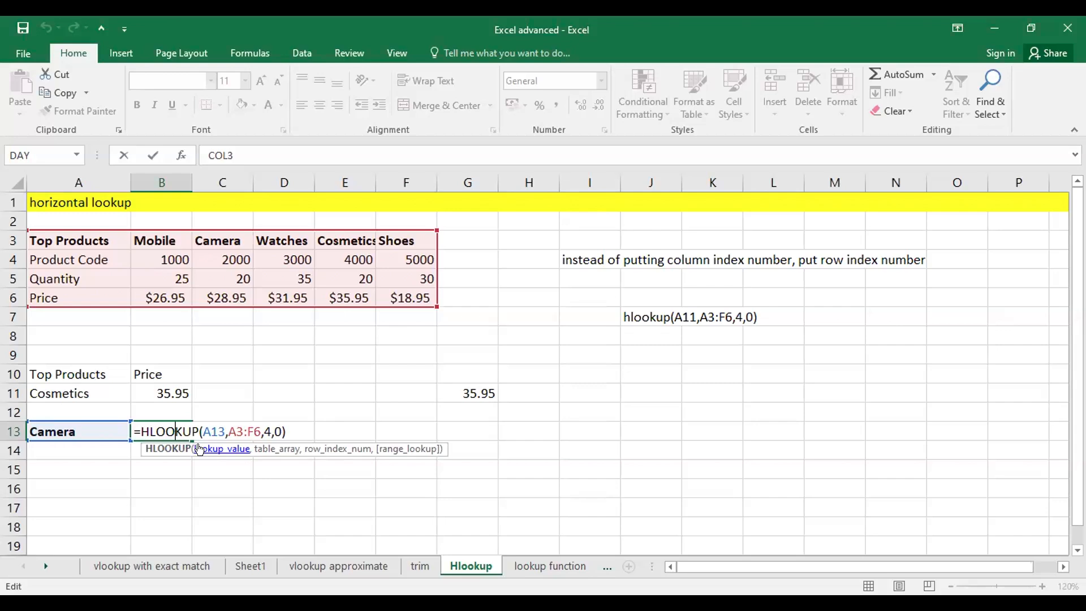
key(Return)
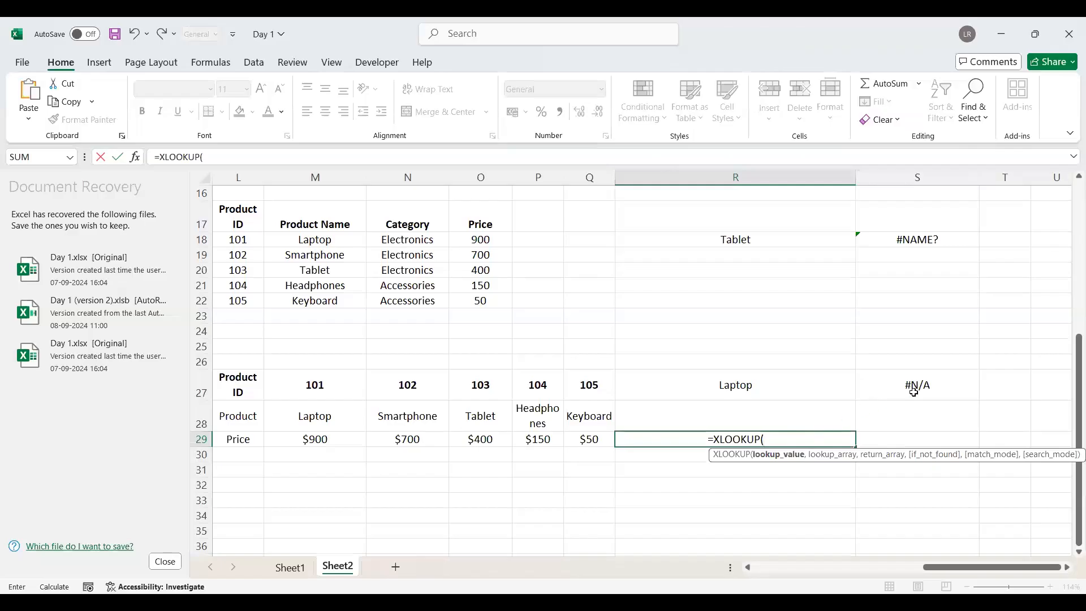
Step: Abandon the XLOOKUP entry in R29 and set the table array of S27's HLOOKUP formula to L28:Q29
click(915, 391)
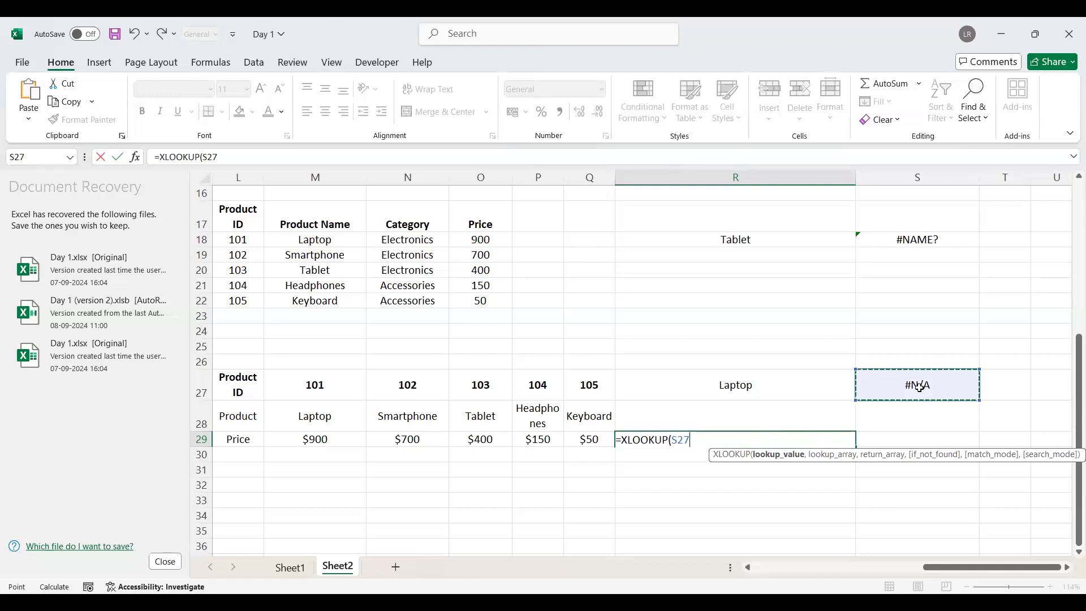
key(Escape)
double_click(947, 386)
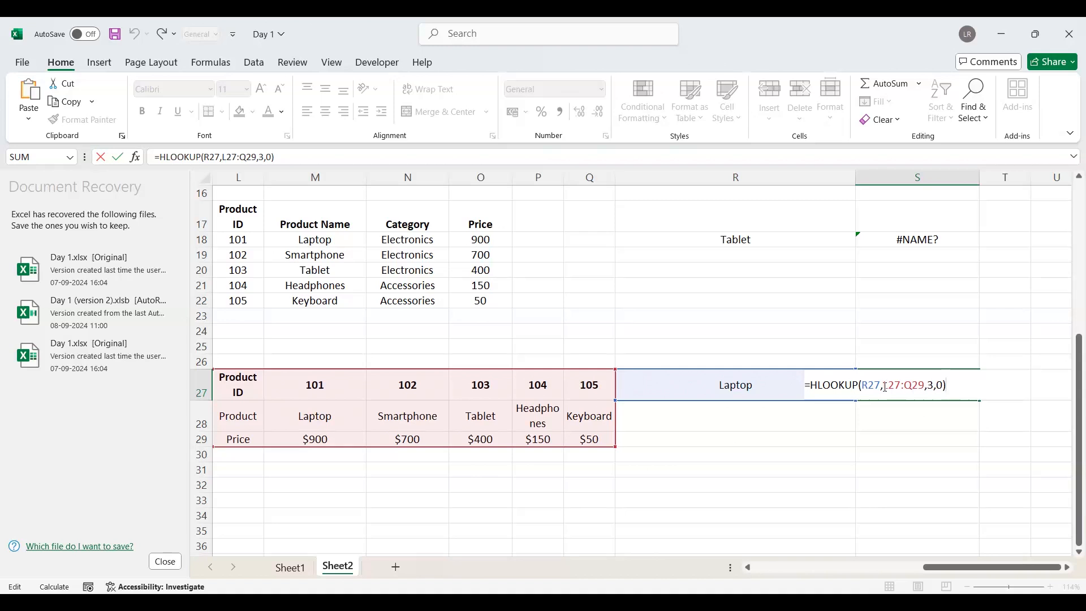
drag(885, 388, 925, 385)
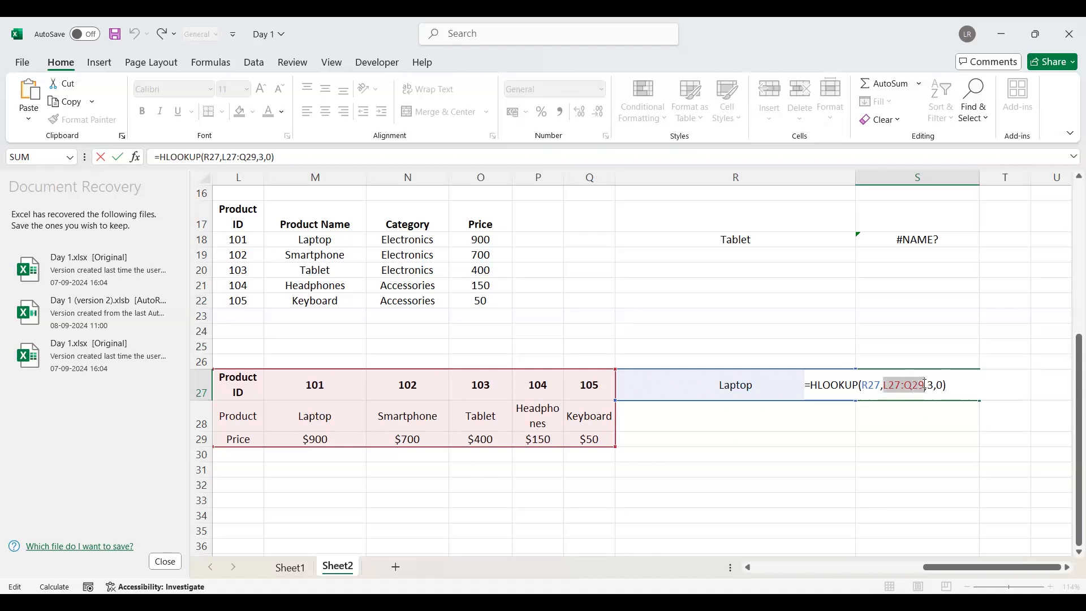
click(223, 412)
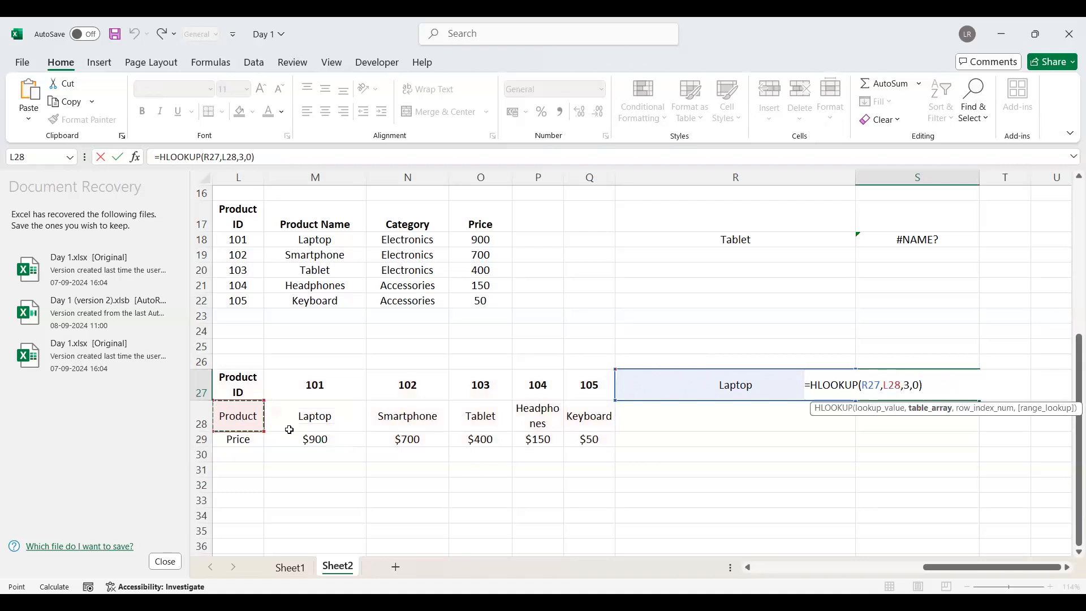
shift+click(580, 434)
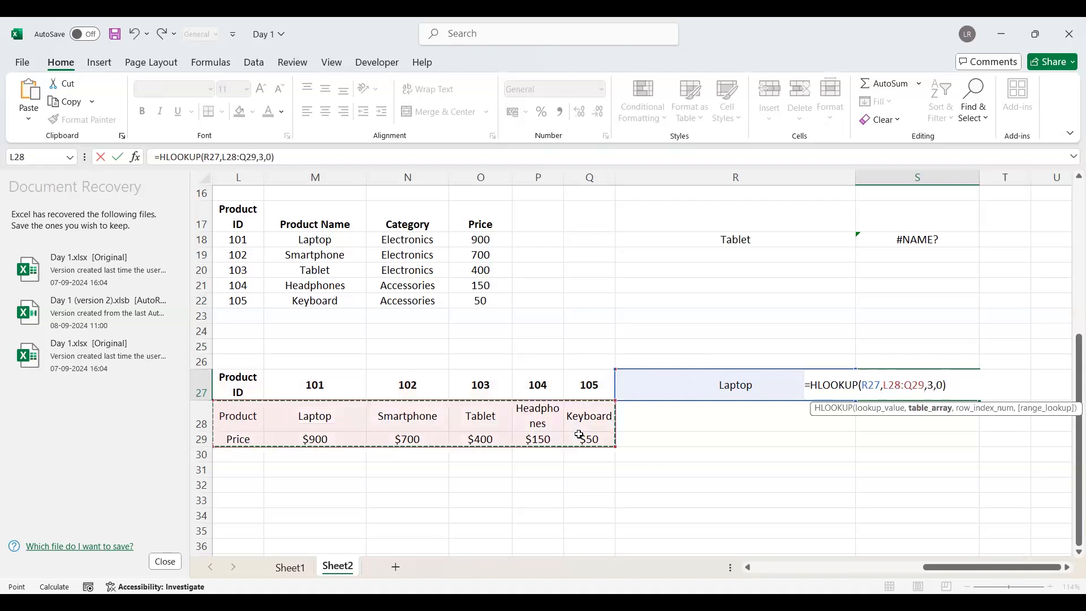
key(Return)
Step: Set the row index in S27's HLOOKUP formula to 2
double_click(942, 387)
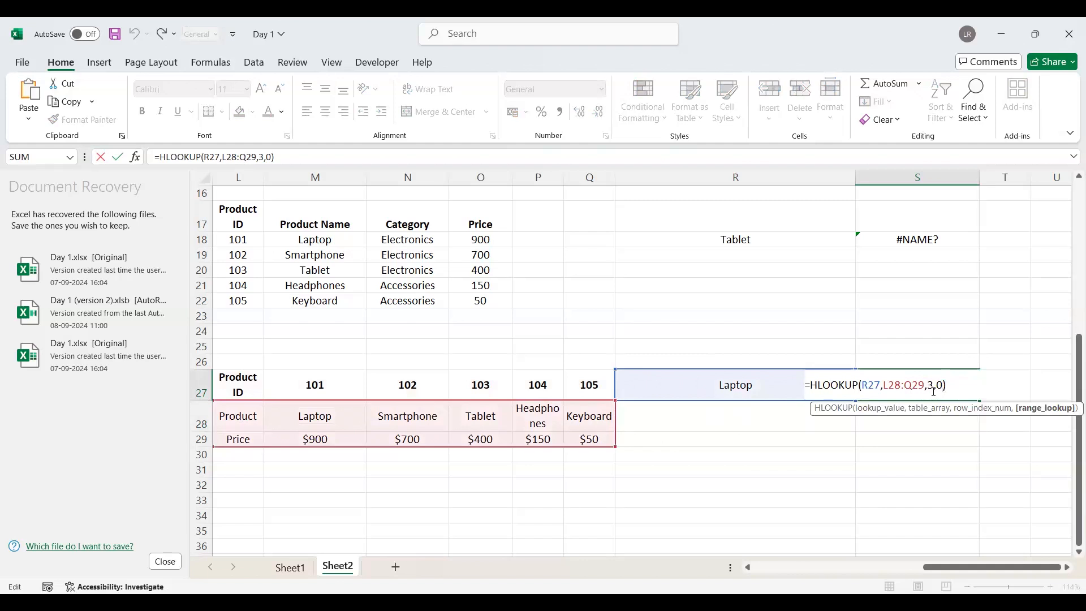
click(934, 389)
key(BackSpace)
text(2)
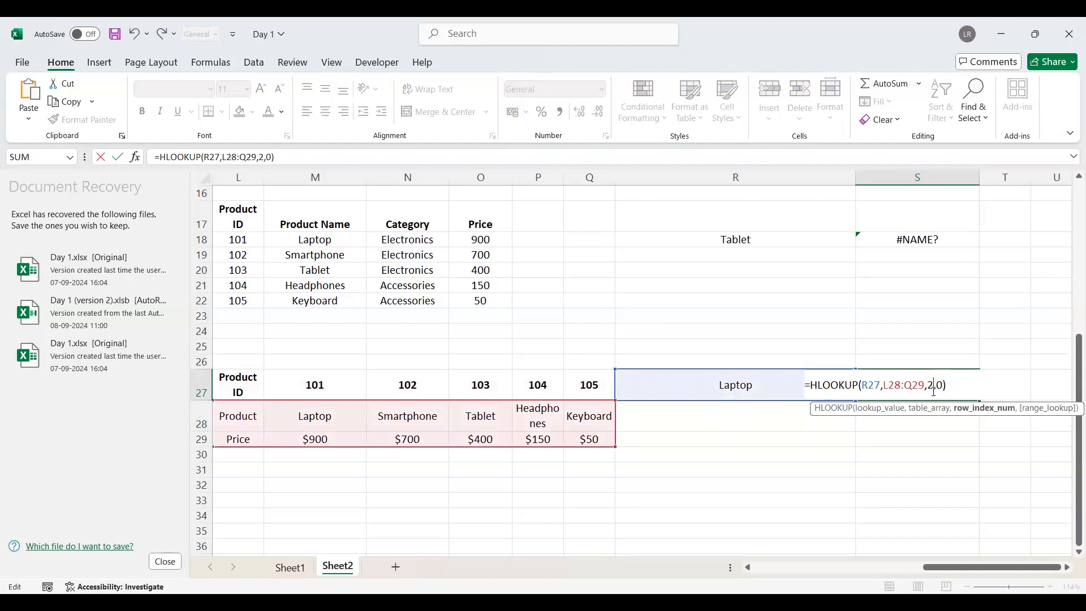
key(Return)
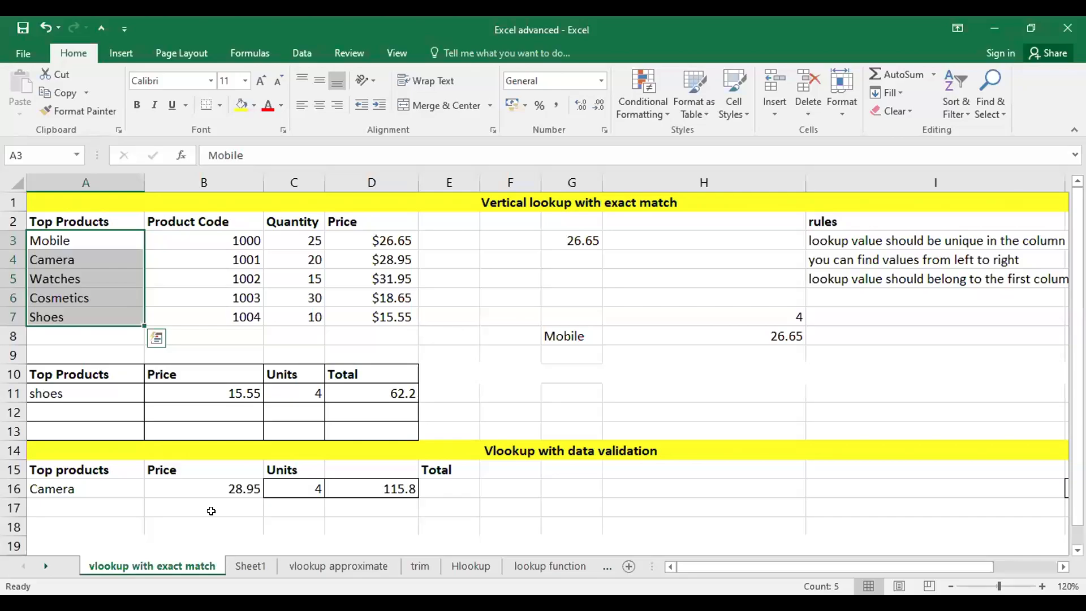
Step: Examine the product names and the camera's price in the vertical lookup with exact match table
click(692, 375)
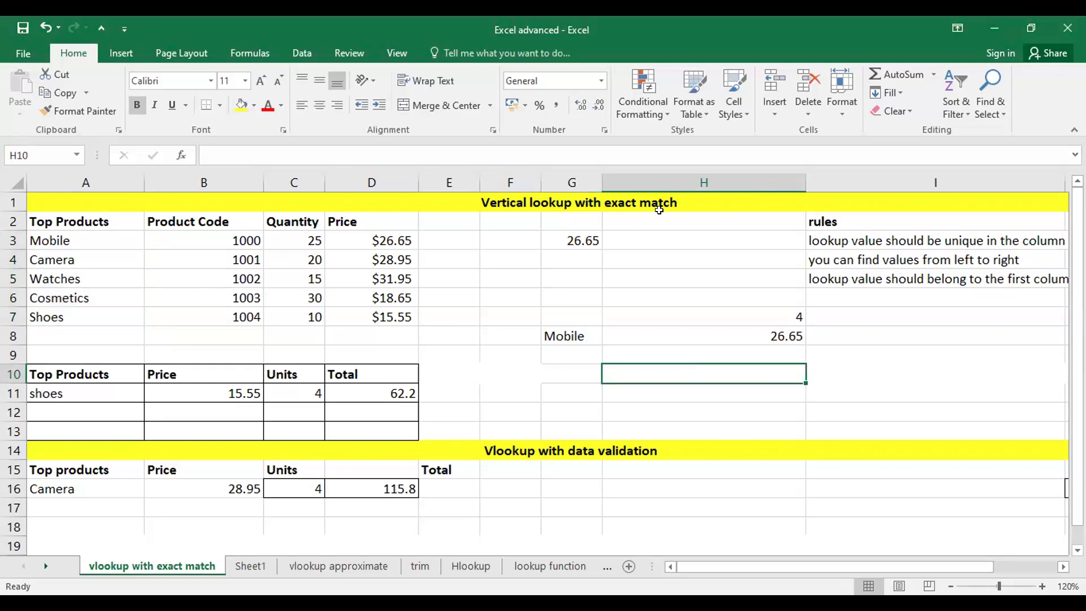
click(96, 259)
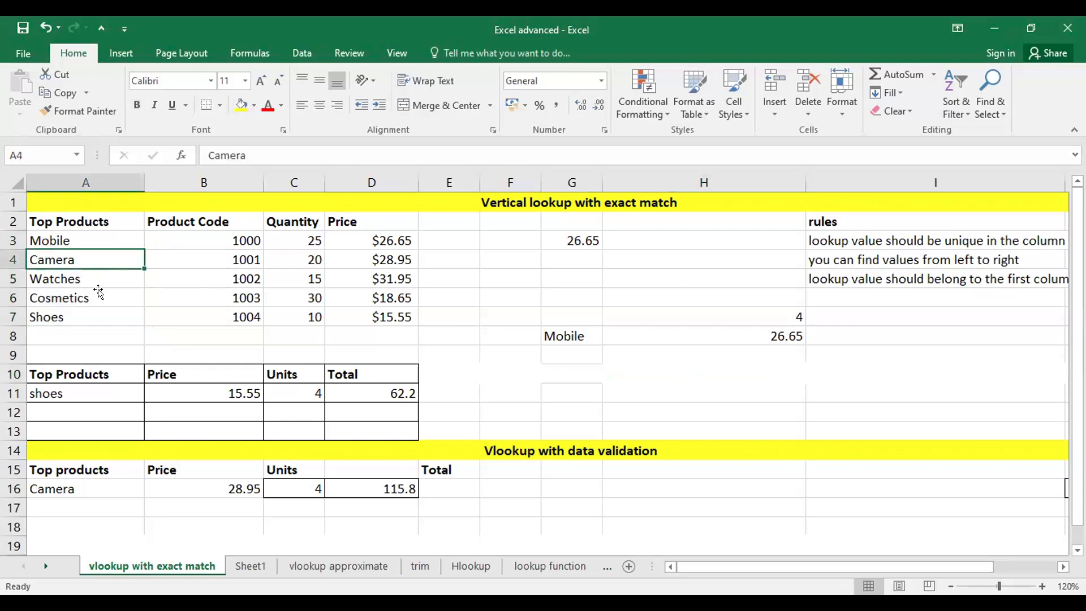
click(75, 298)
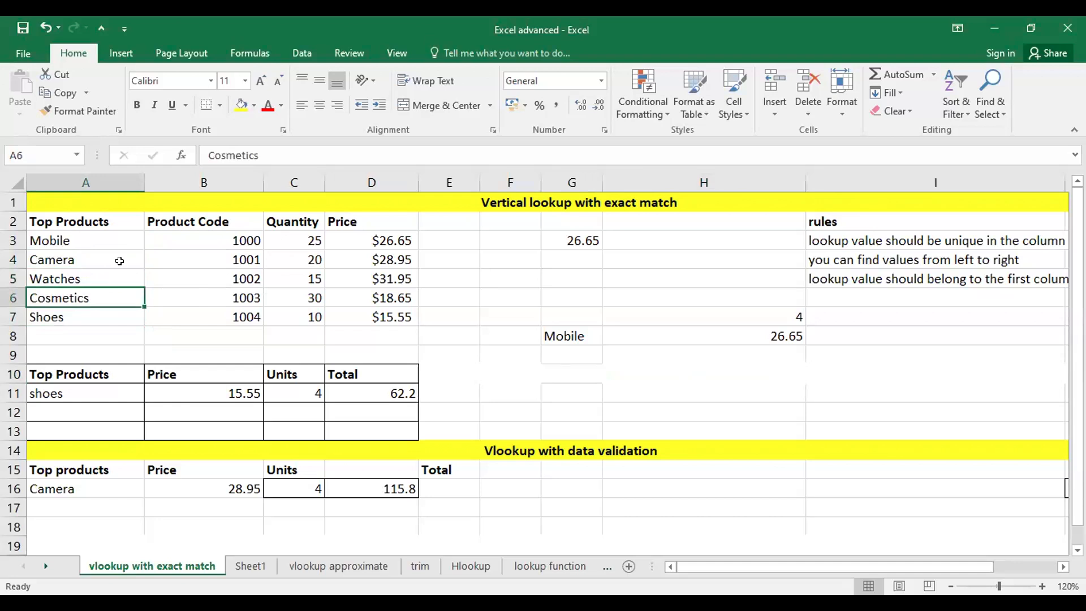
click(101, 253)
click(99, 237)
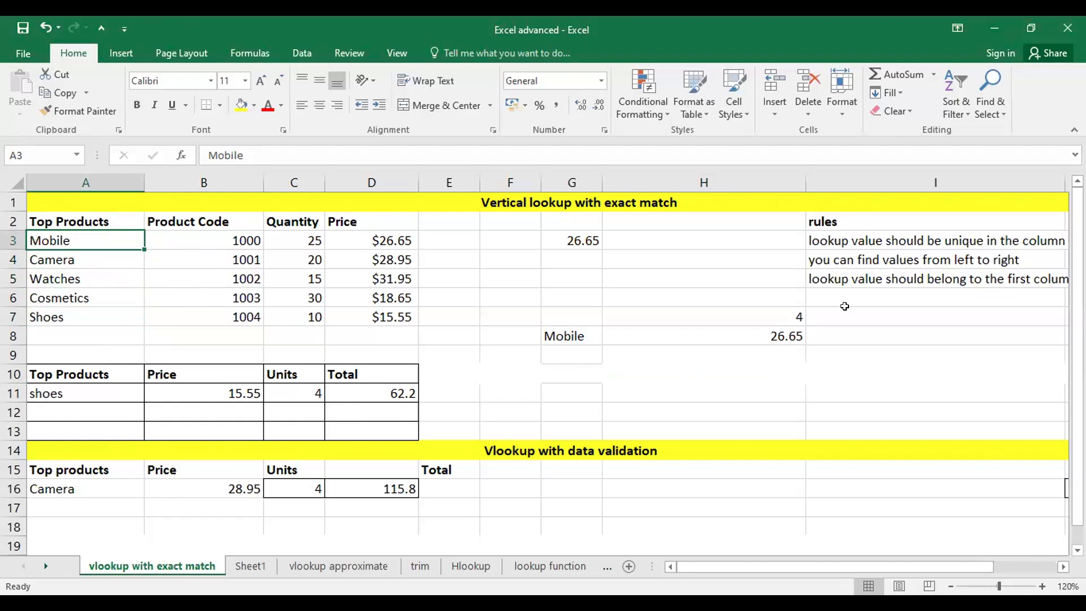
click(85, 278)
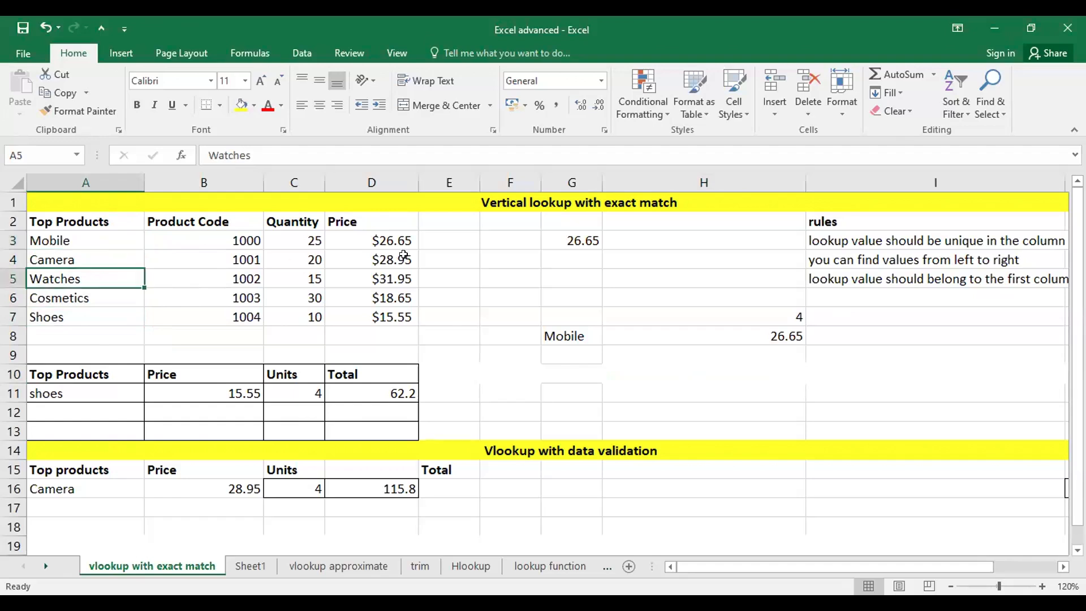
click(394, 254)
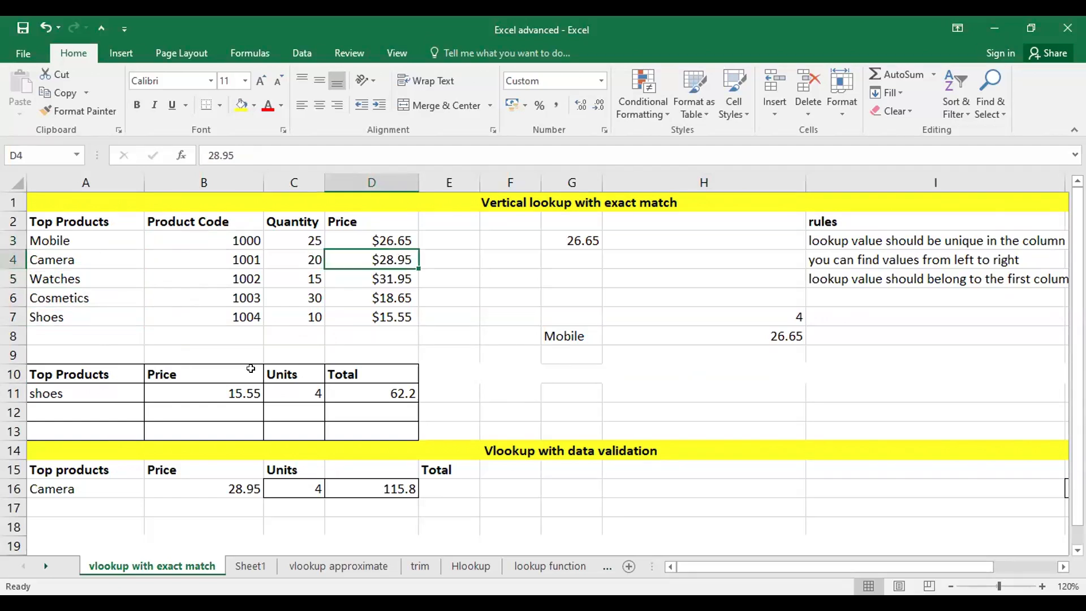
click(68, 294)
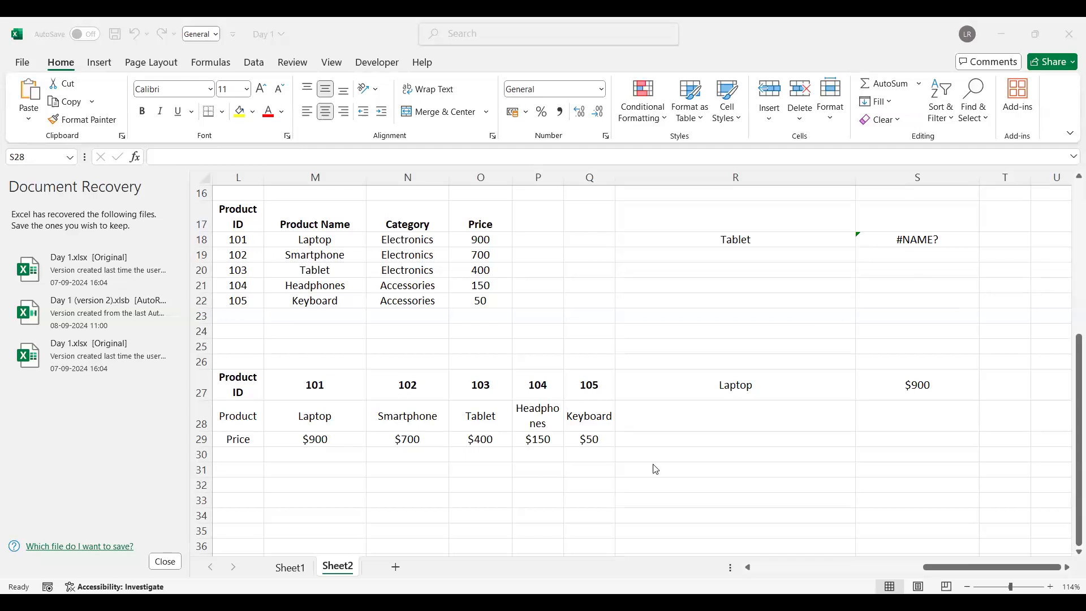
Step: Dismiss Document Recovery and choose to remove the recovered files
click(176, 563)
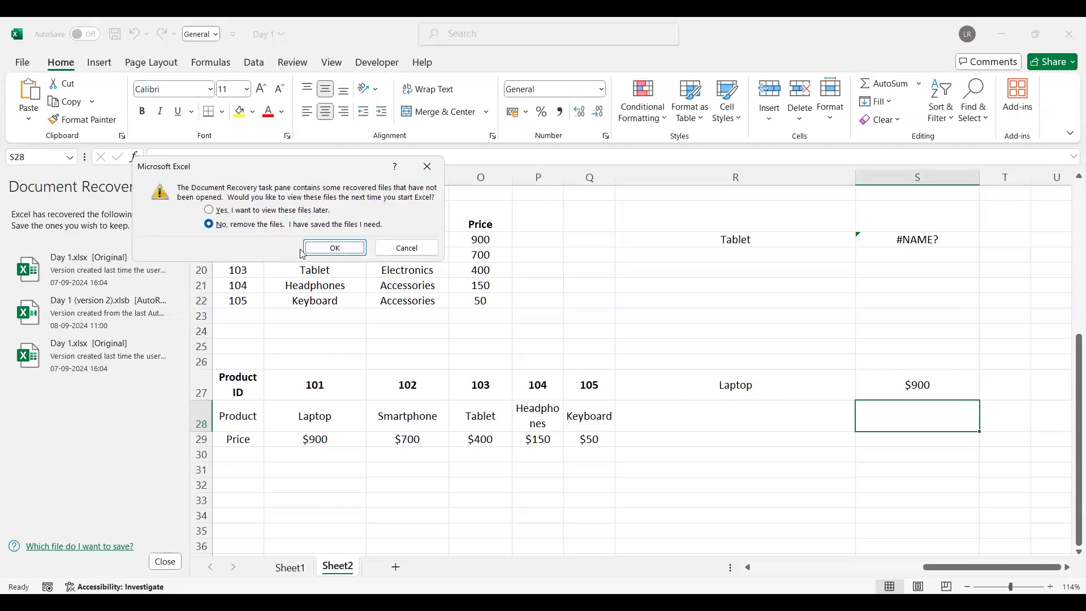
click(335, 249)
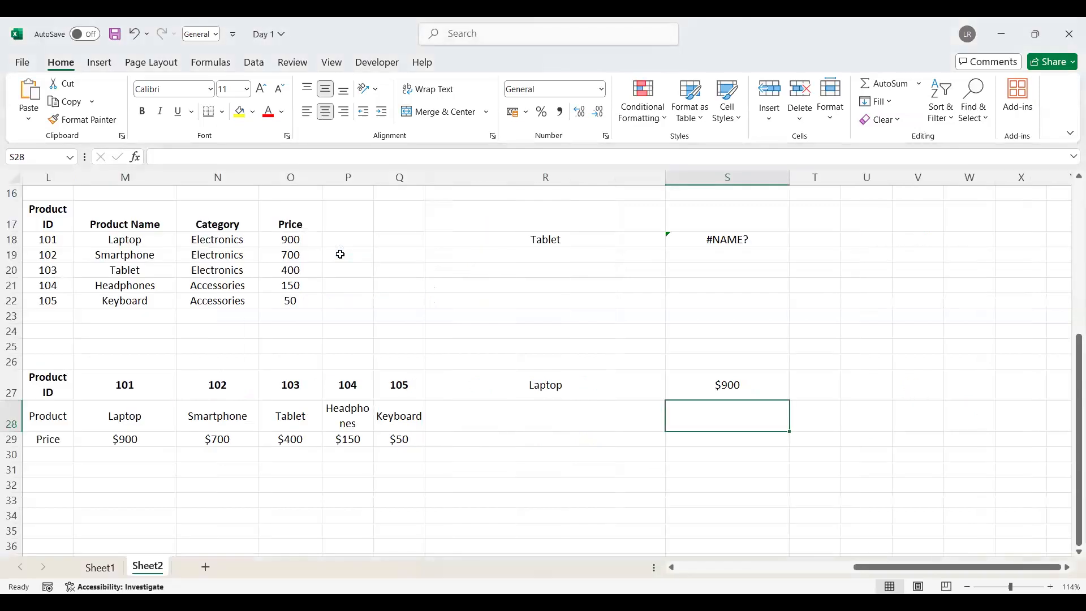
click(423, 288)
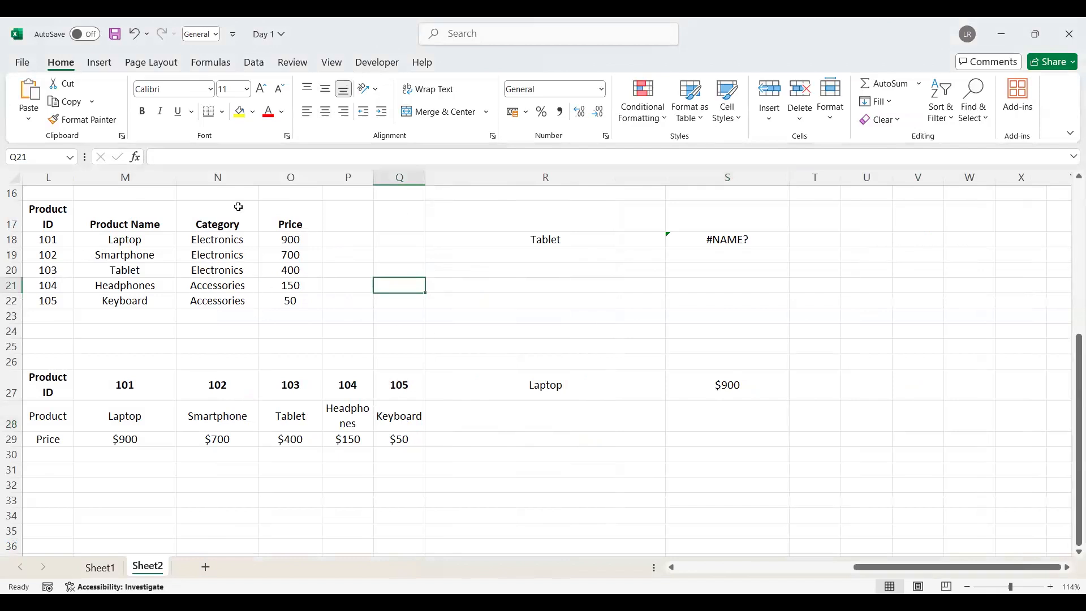
Step: Widen column L so that the Product ID heading fits on one line
double_click(75, 175)
drag(67, 175, 143, 198)
click(603, 298)
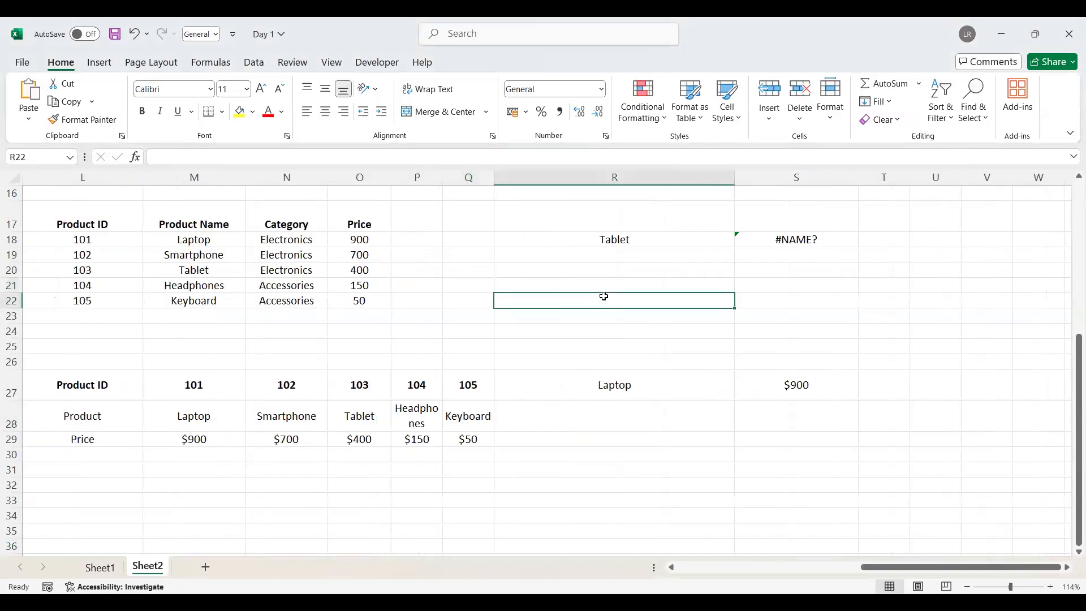
Step: Review the product table's headings and copy product ID 103 from L20 into R21 as a lookup value
click(30, 274)
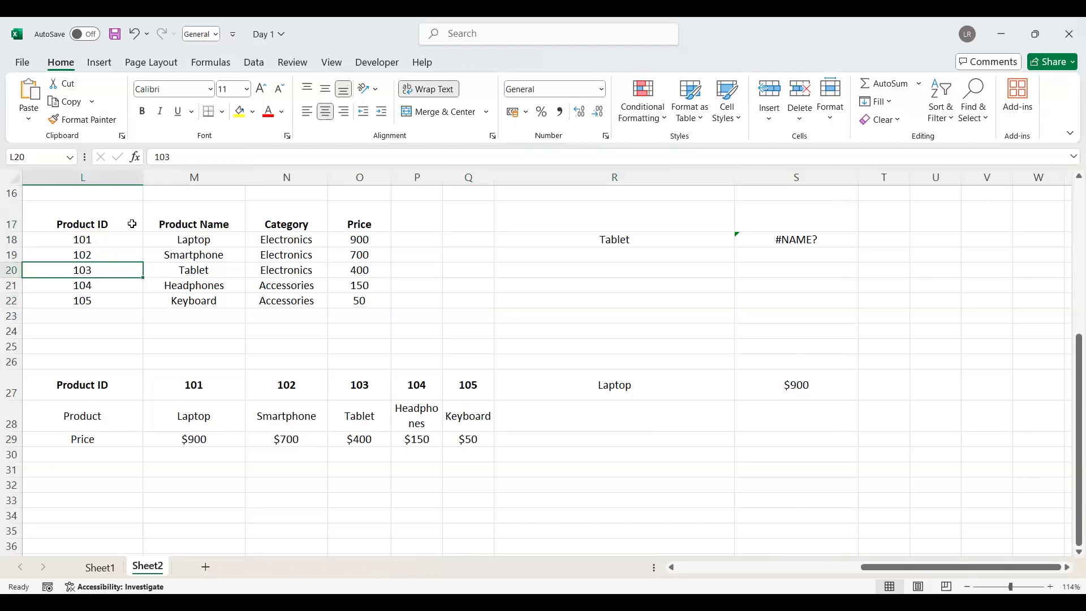
drag(123, 215, 367, 224)
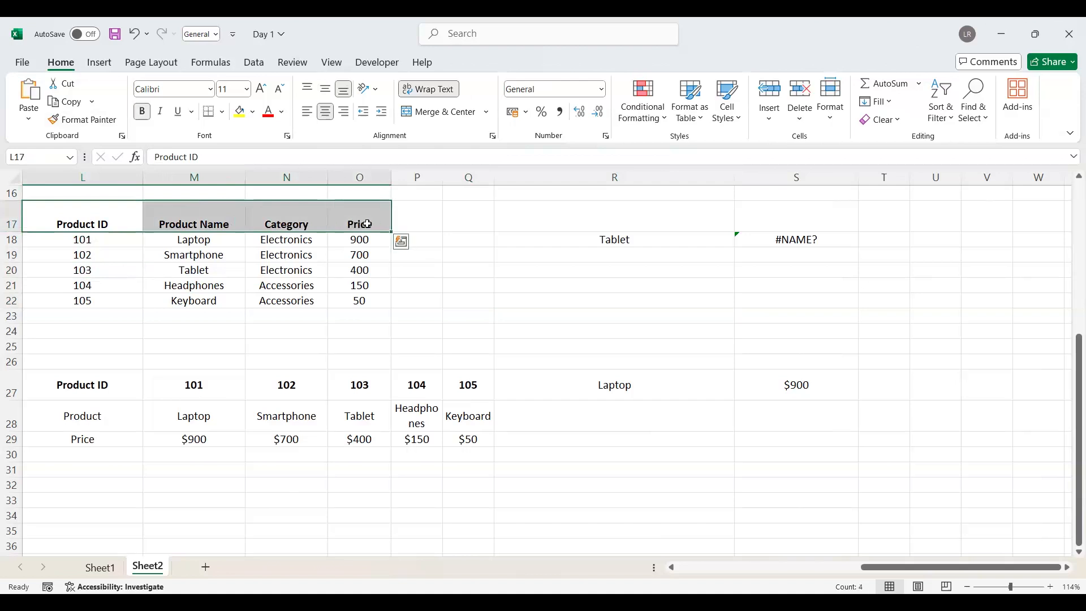
click(90, 270)
key(ctrl+c)
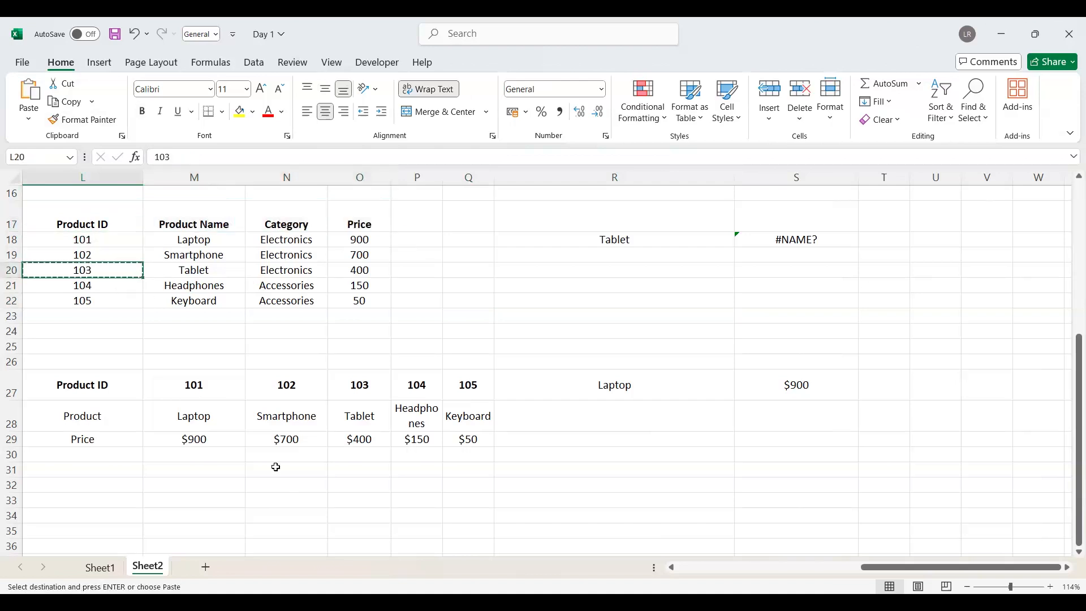
click(697, 274)
click(698, 291)
key(ctrl+v)
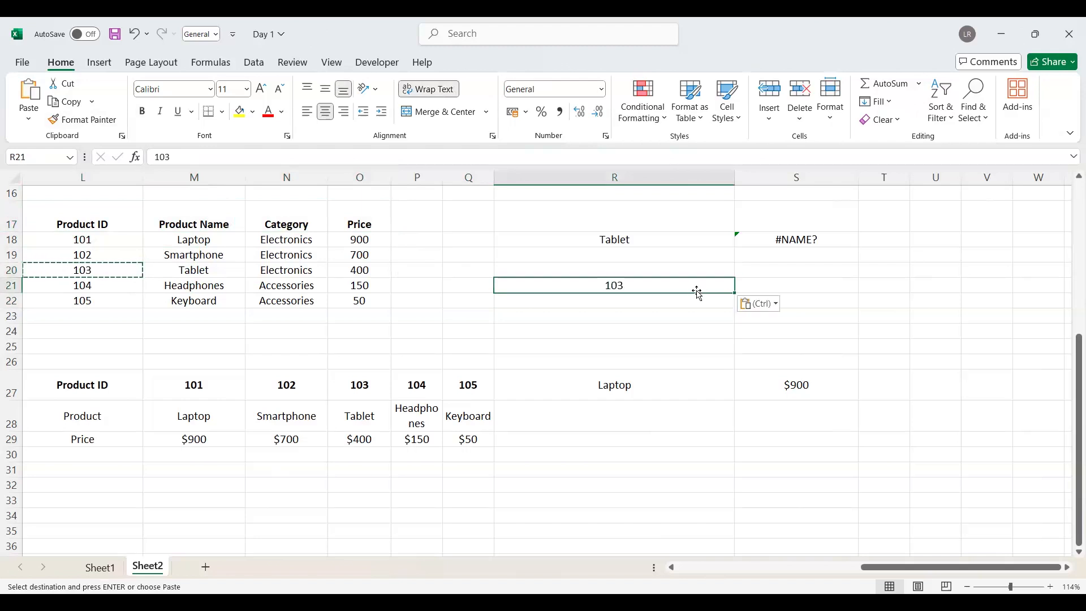
Step: Check the tablet's price in the table and start an XLOOKUP formula in S21 beside product ID 103
click(358, 272)
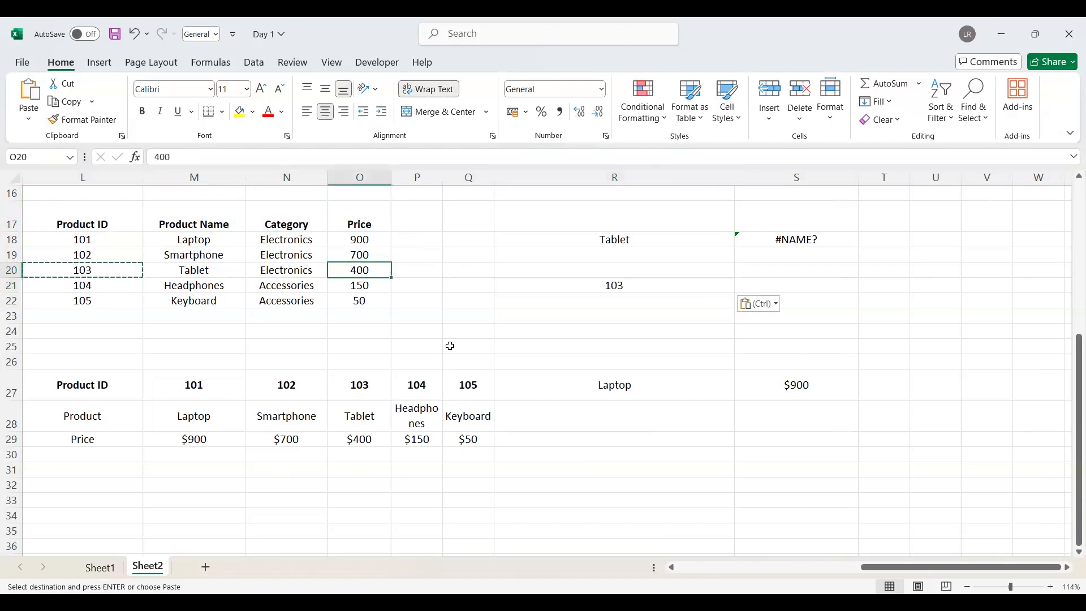
click(784, 288)
double_click(784, 289)
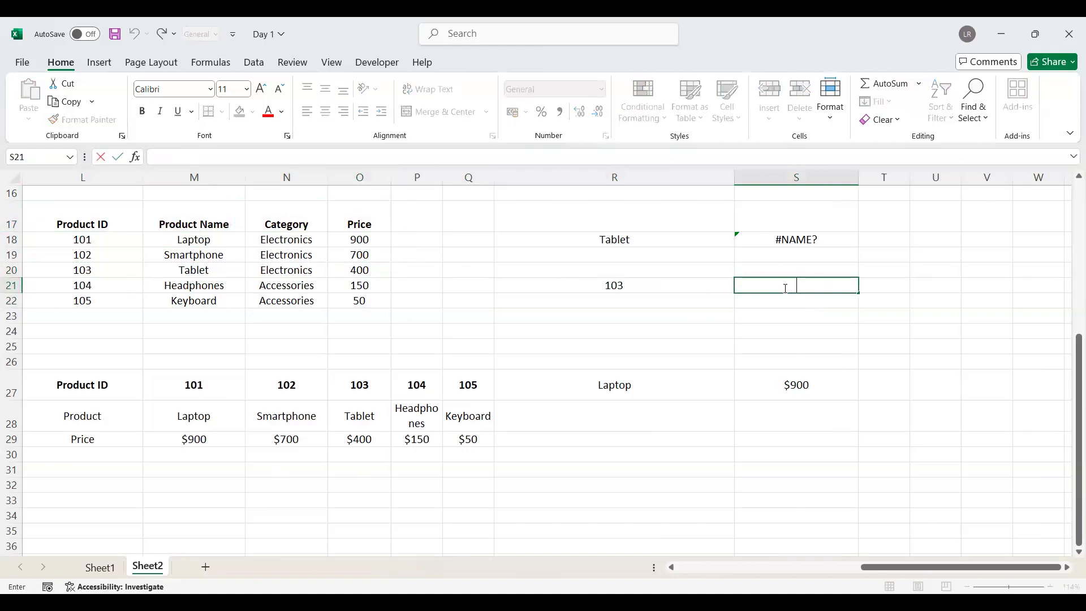
text(=)
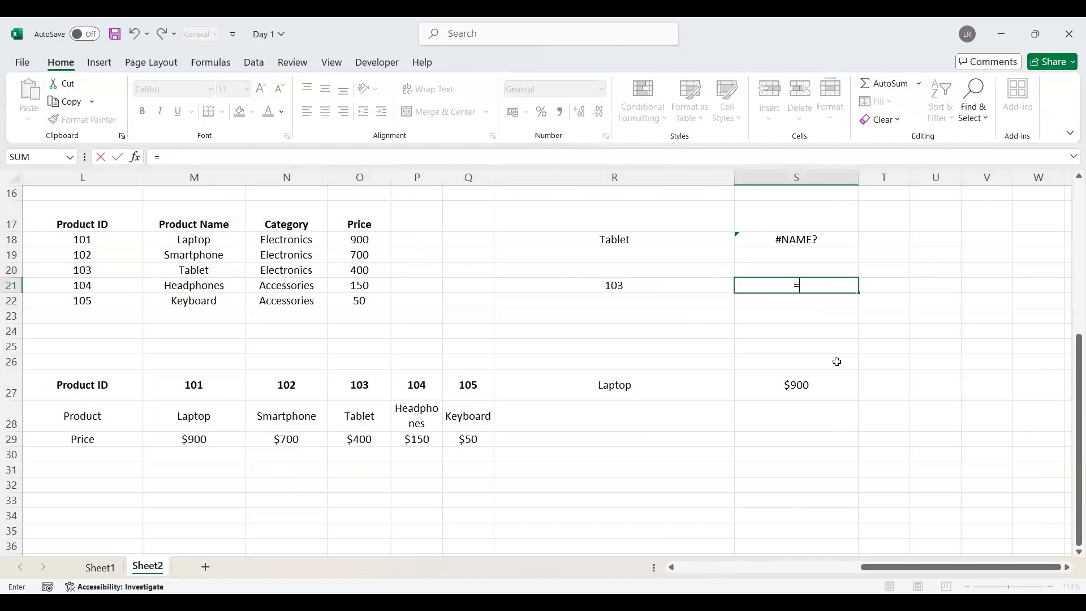
text(XLOOKUP()
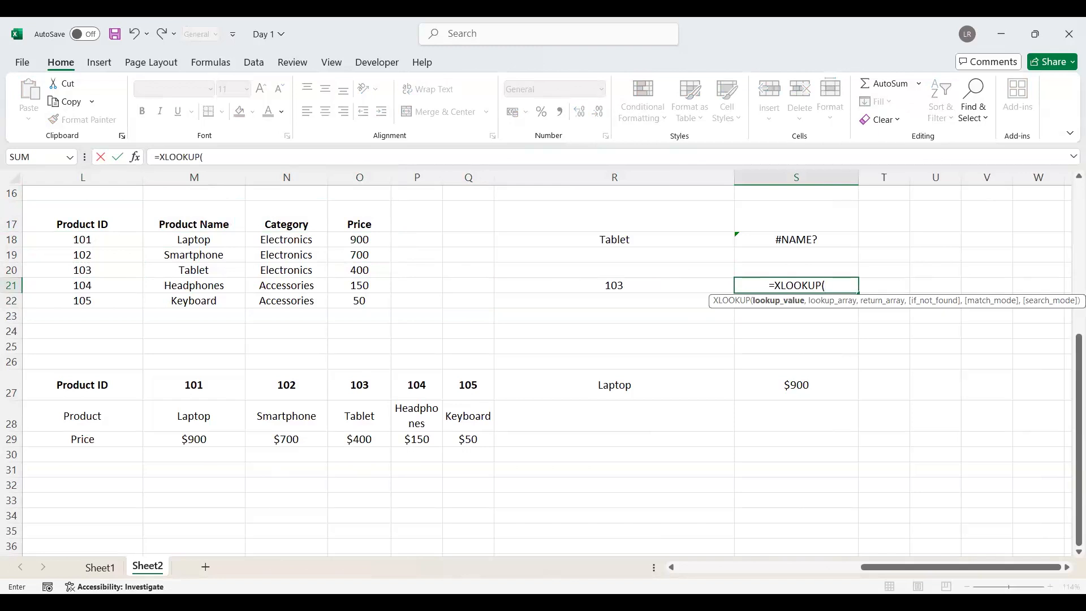
Step: Remove the stray U26 reference and the opening bracket from S21's XLOOKUP formula and leave the cell
scroll(879, 412, up, 1)
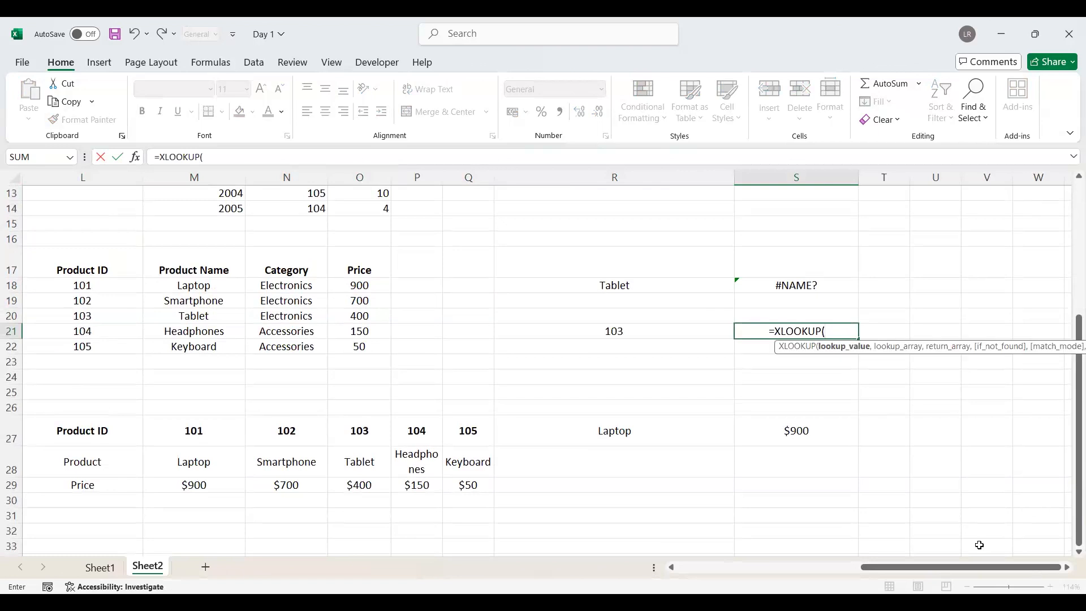
click(962, 408)
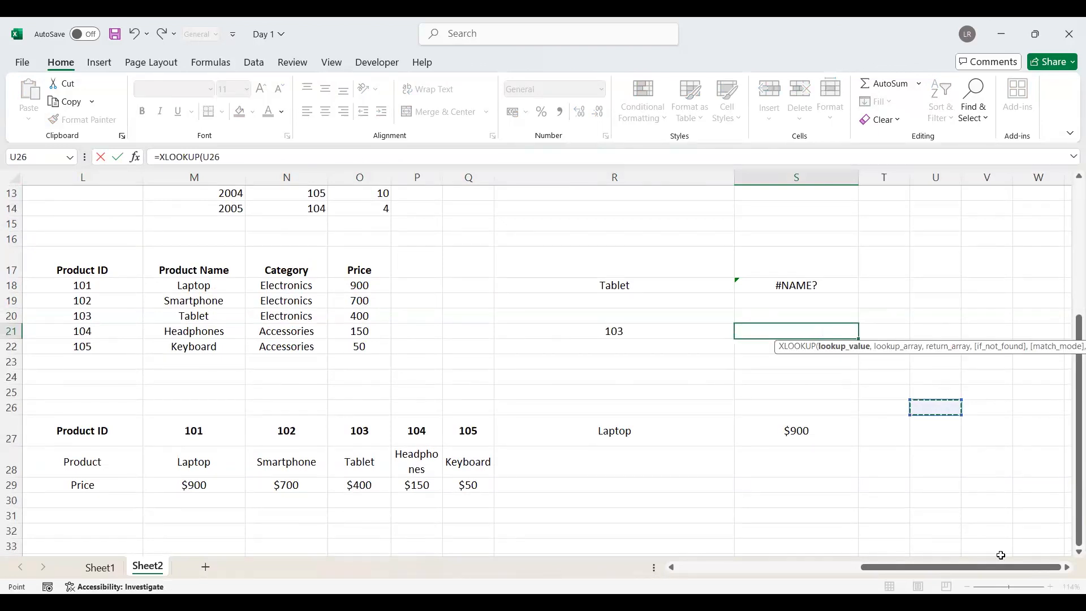
key(BackSpace)
key(BackSpace)
key(BackSpace)
key(BackSpace)
click(874, 547)
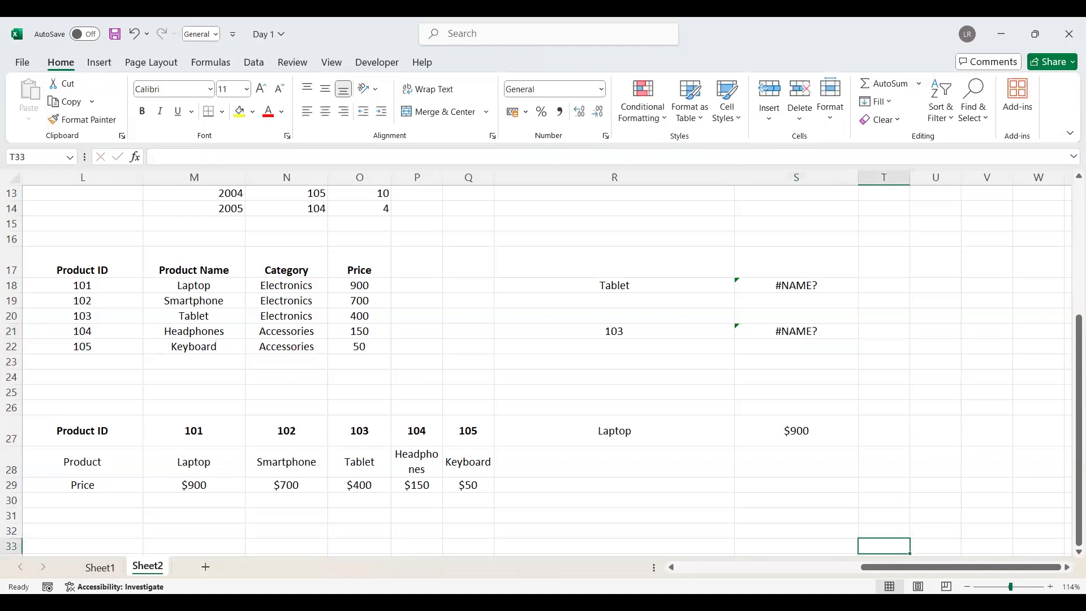
Step: Enlarge the worksheet view to 150% and examine the product and order tables in rows 1 to 14
click(1051, 586)
double_click(1051, 587)
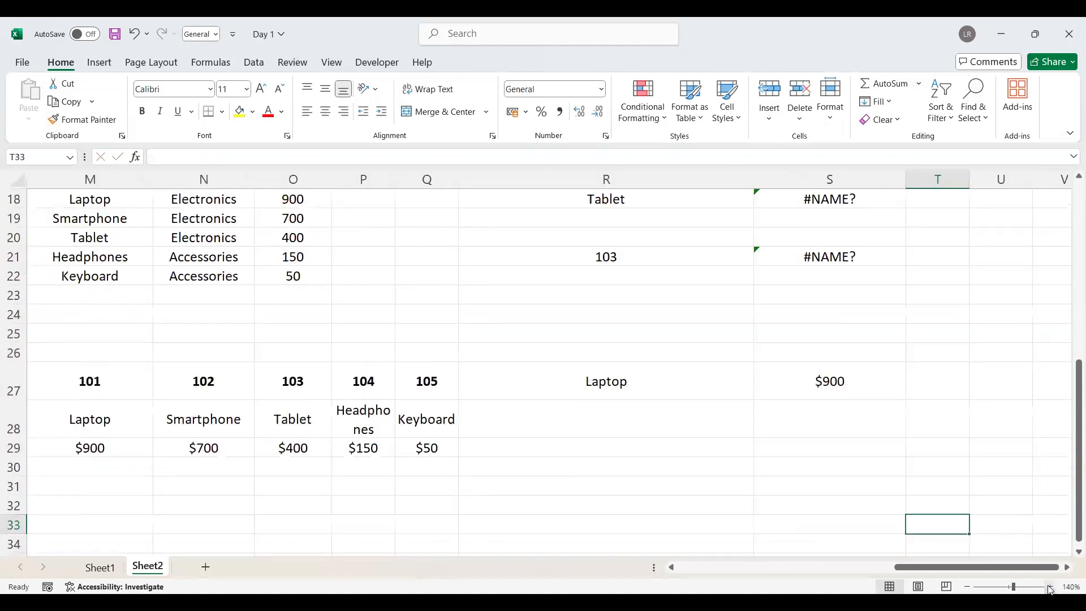
click(1051, 587)
click(1050, 587)
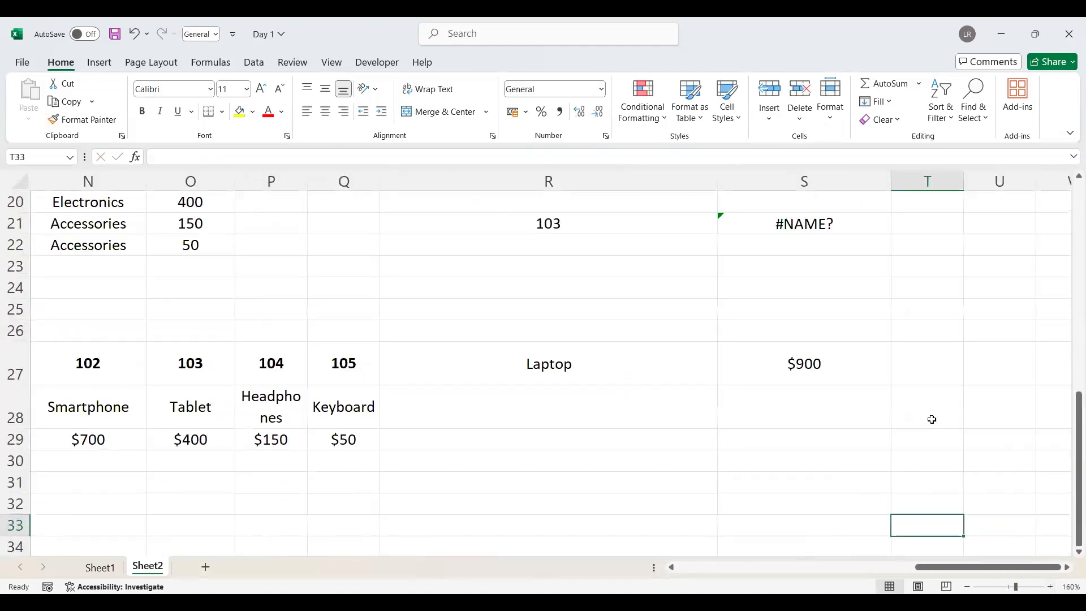
scroll(928, 408, up, 7)
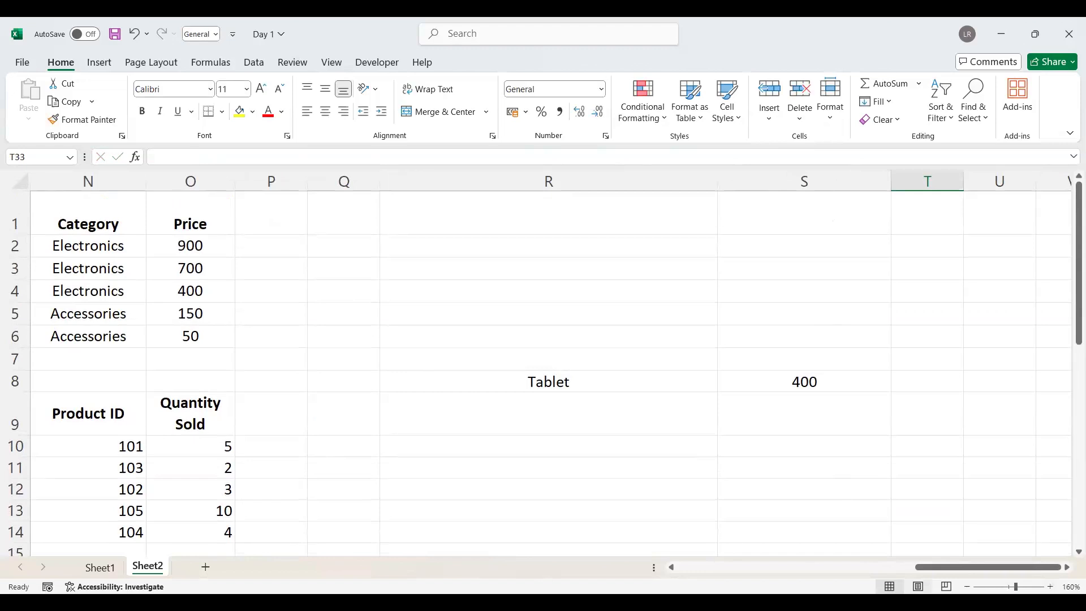
click(967, 586)
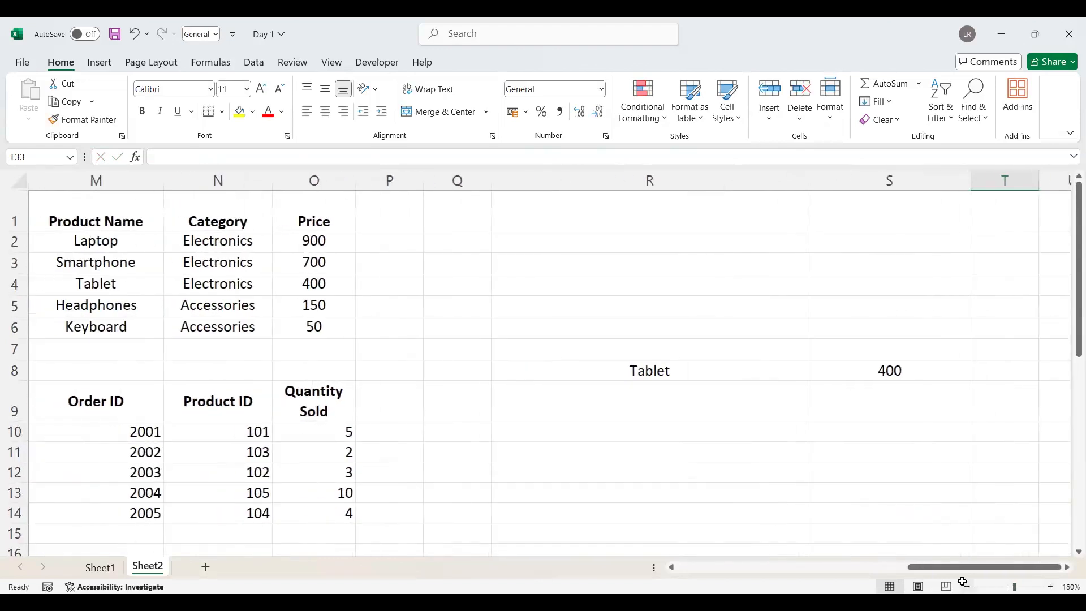
drag(923, 575, 888, 575)
click(756, 260)
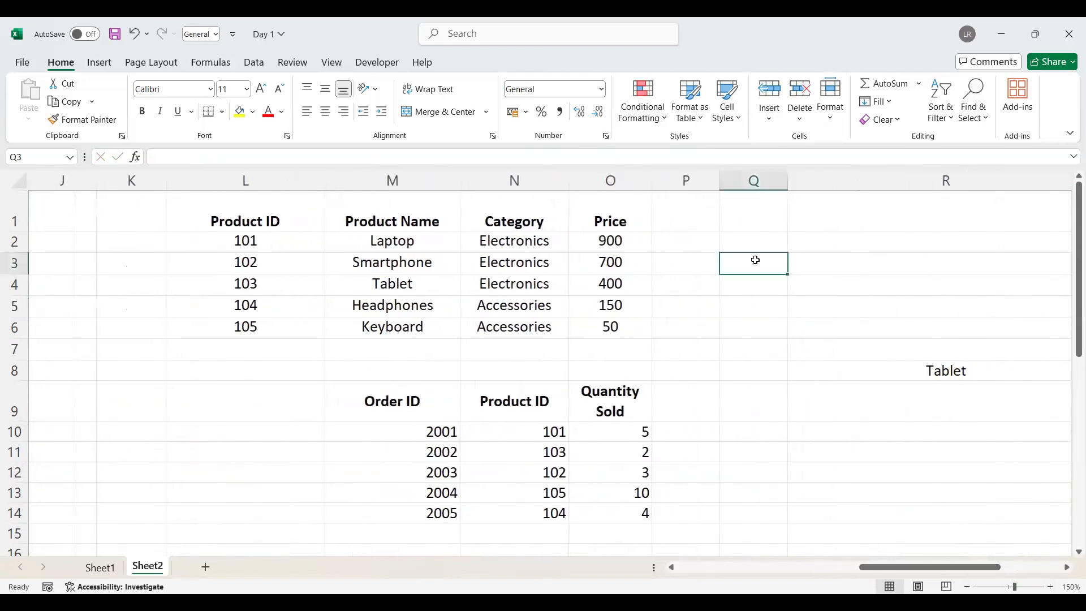
Step: Enter an XLOOKUP in Q3 that finds product ID L4 in L1:L6 and returns the price from O1:O6
double_click(756, 260)
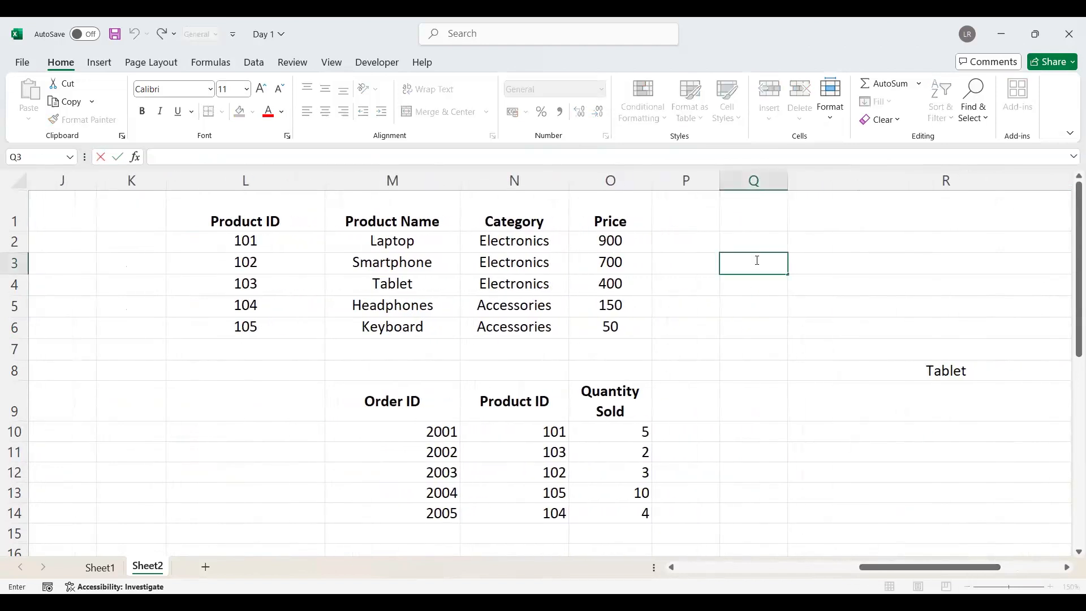
text(=XLO)
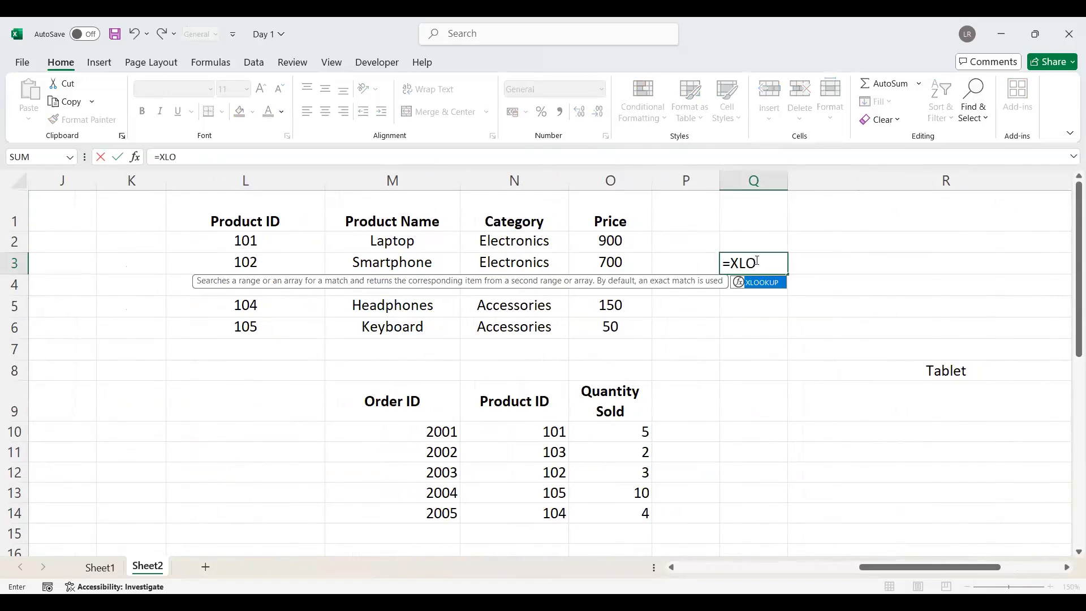
text(OKUP()
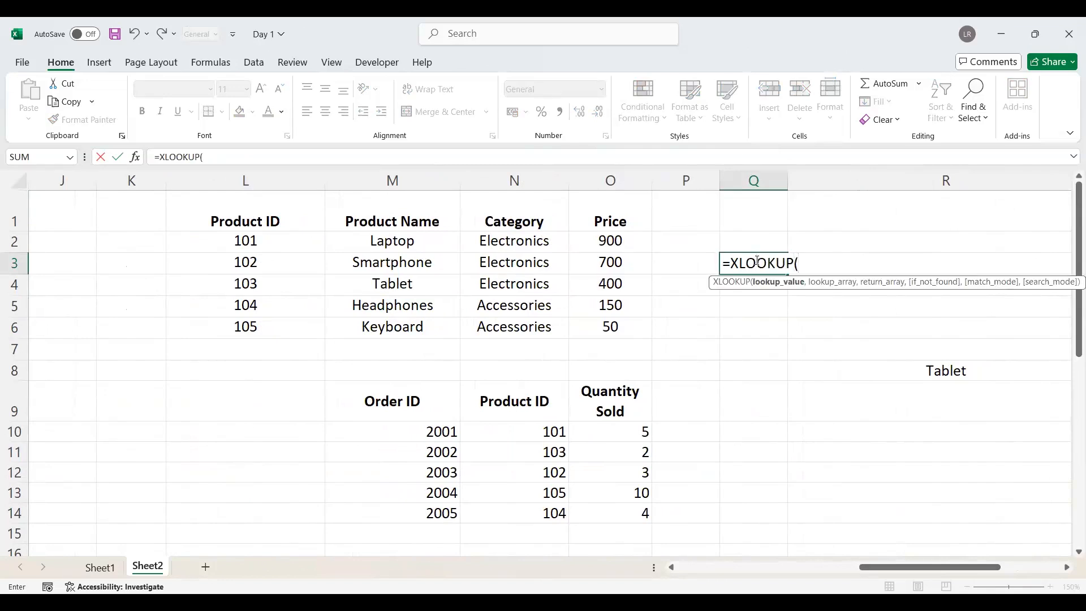
click(250, 288)
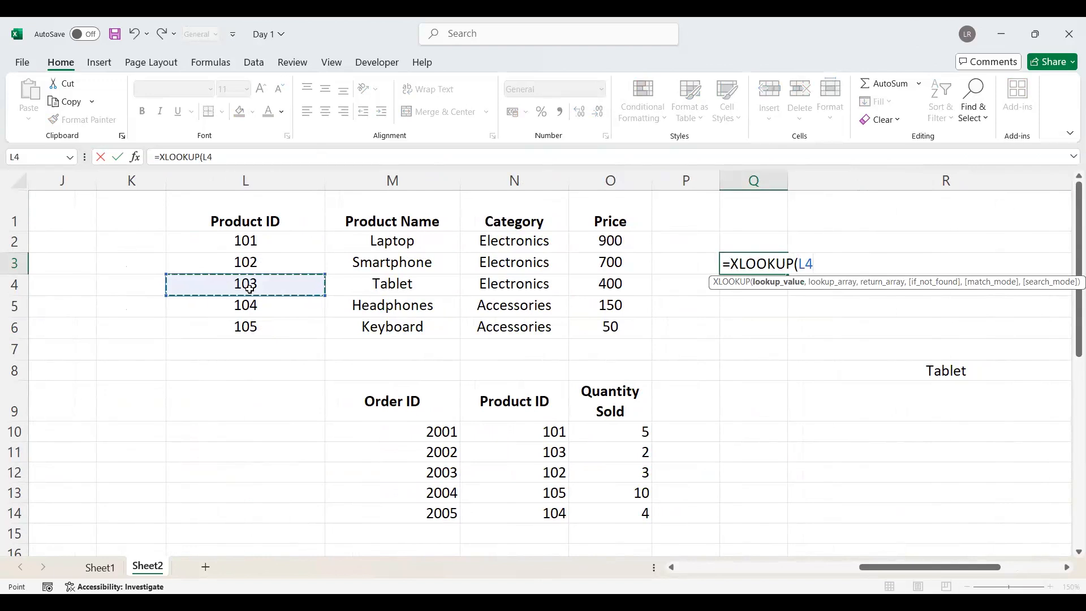
text(,)
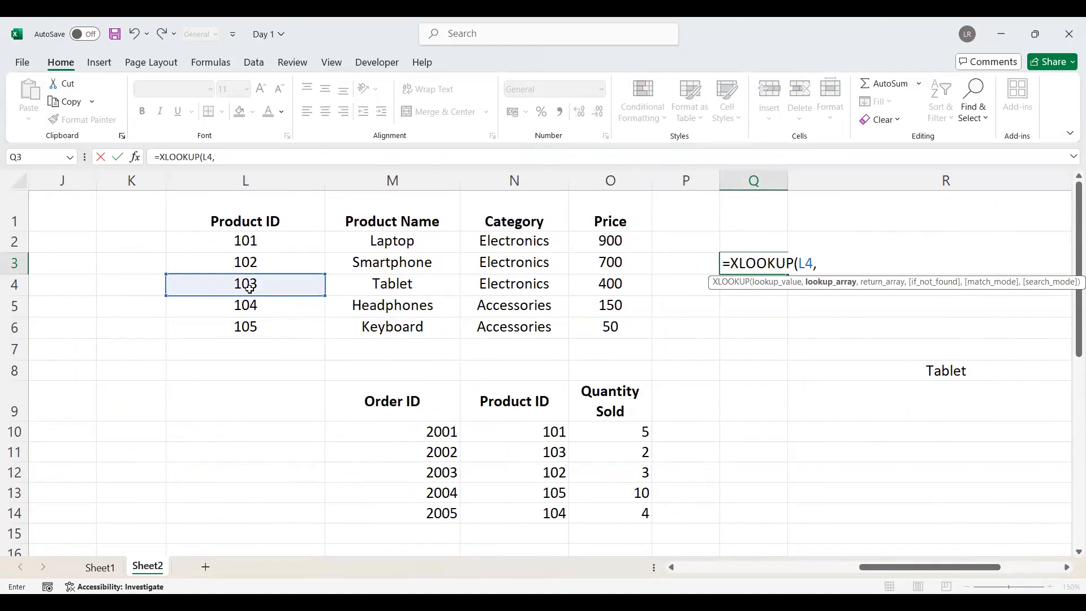
drag(304, 220, 308, 322)
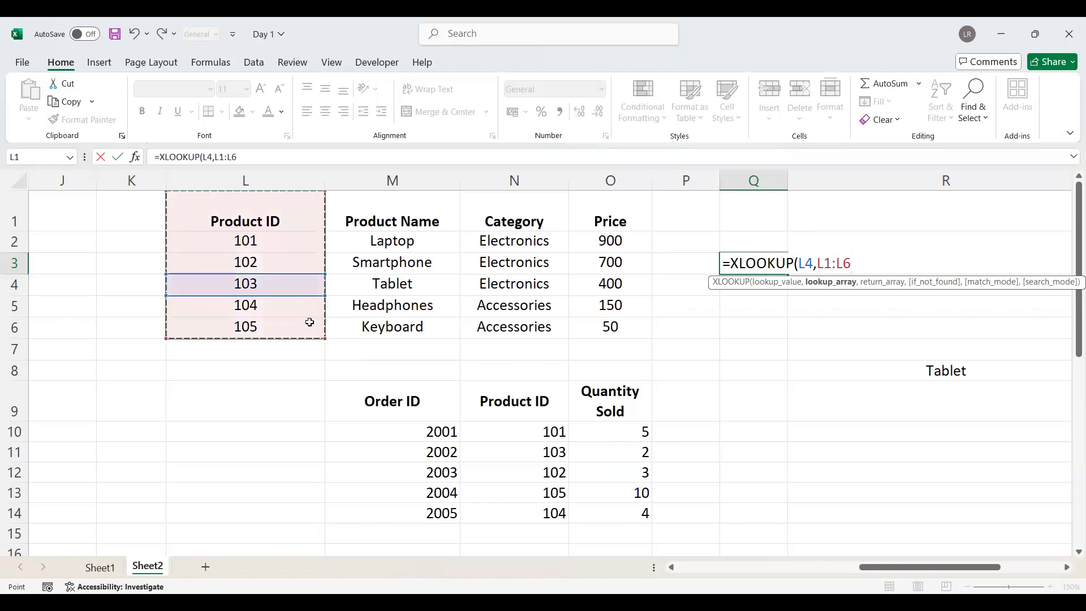
text(,)
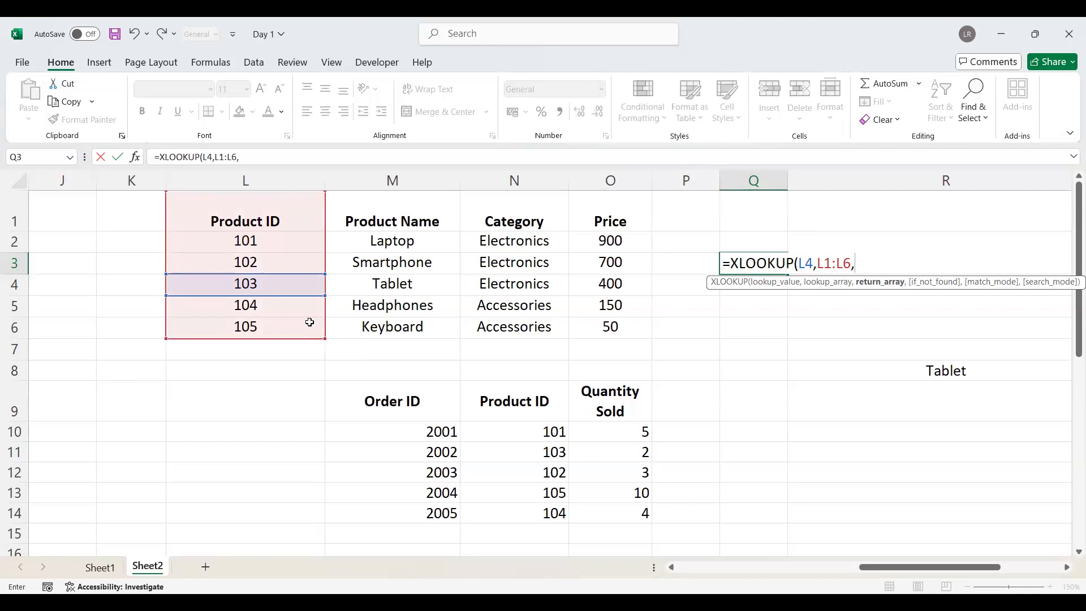
drag(618, 224, 643, 334)
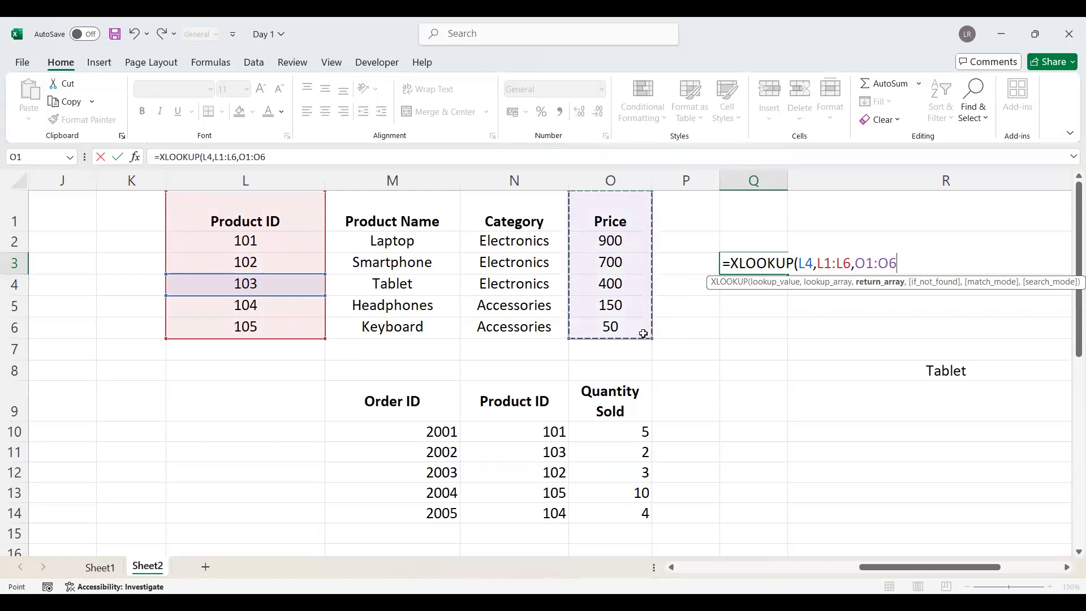
text())
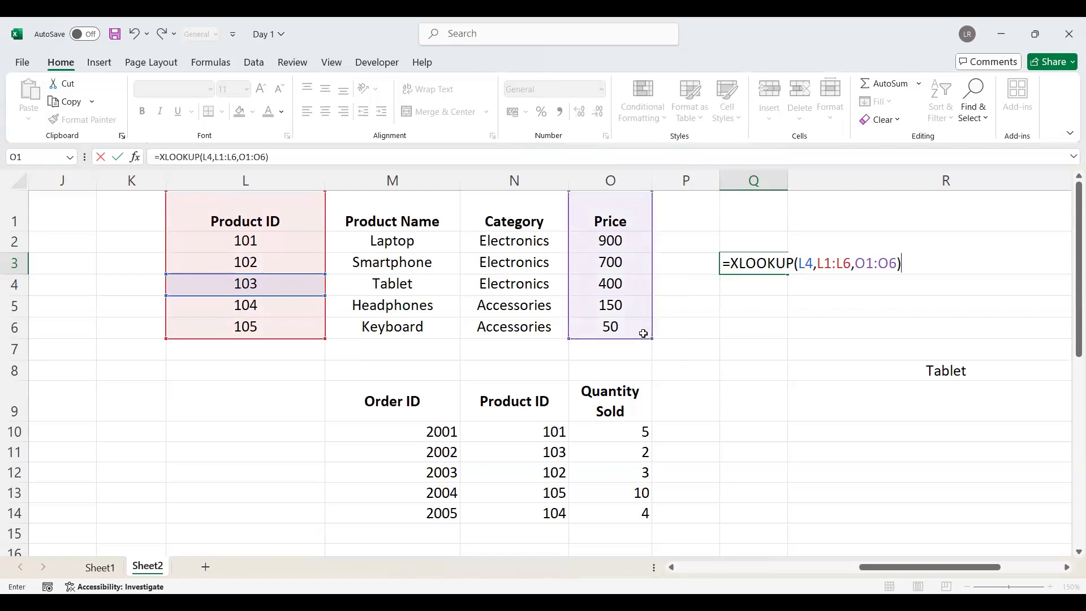
key(Return)
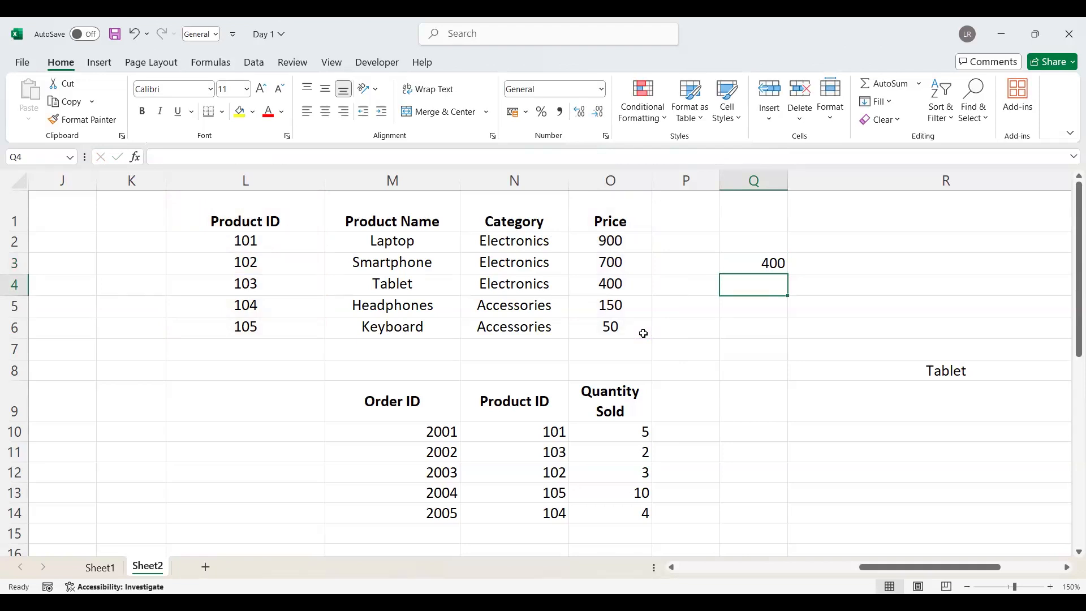
double_click(762, 264)
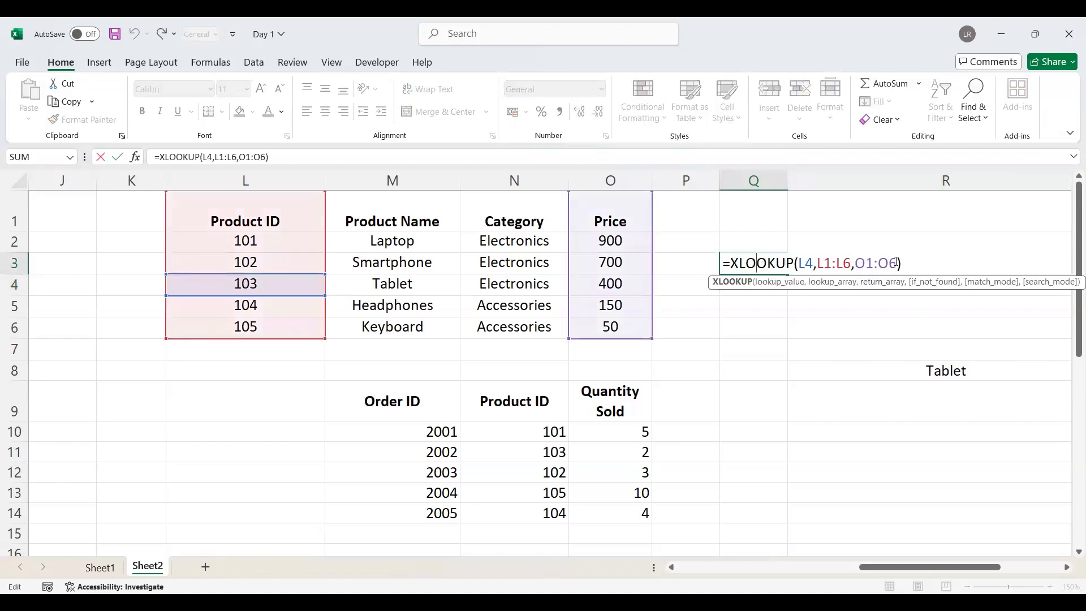
click(897, 263)
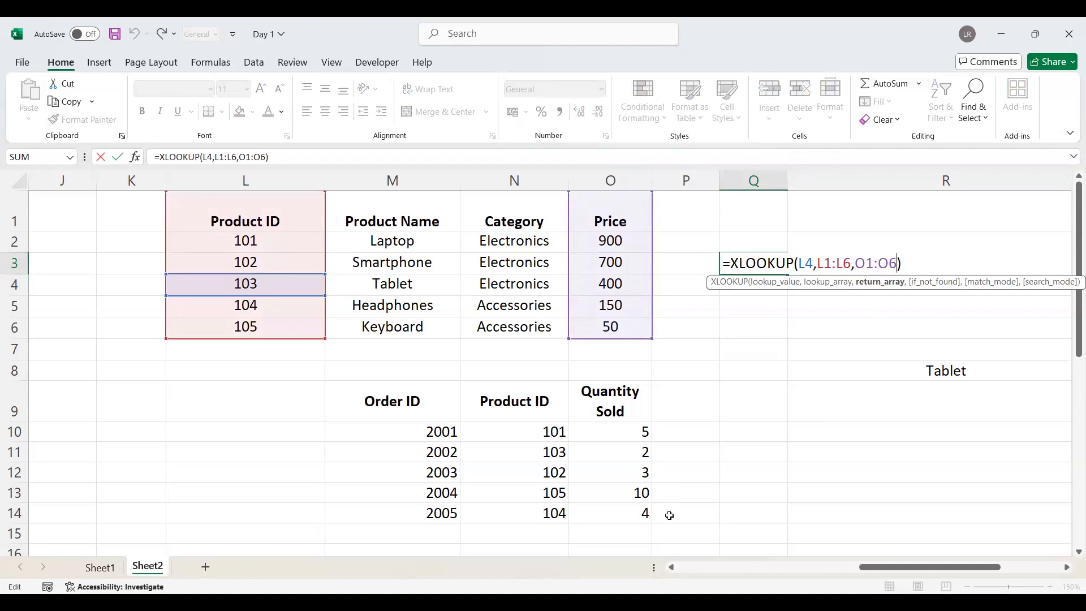
click(651, 75)
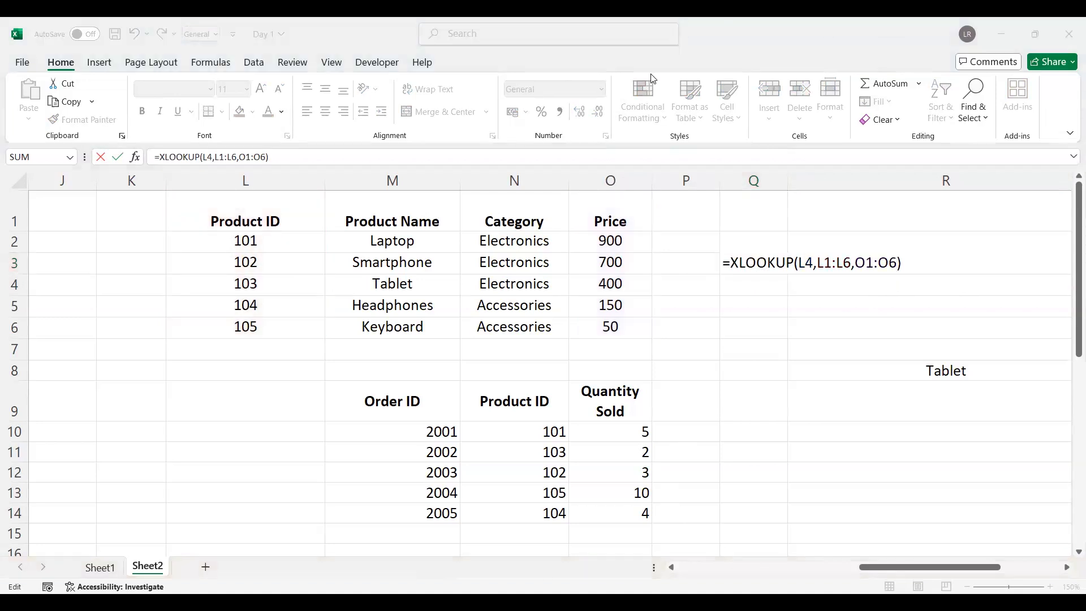
click(651, 75)
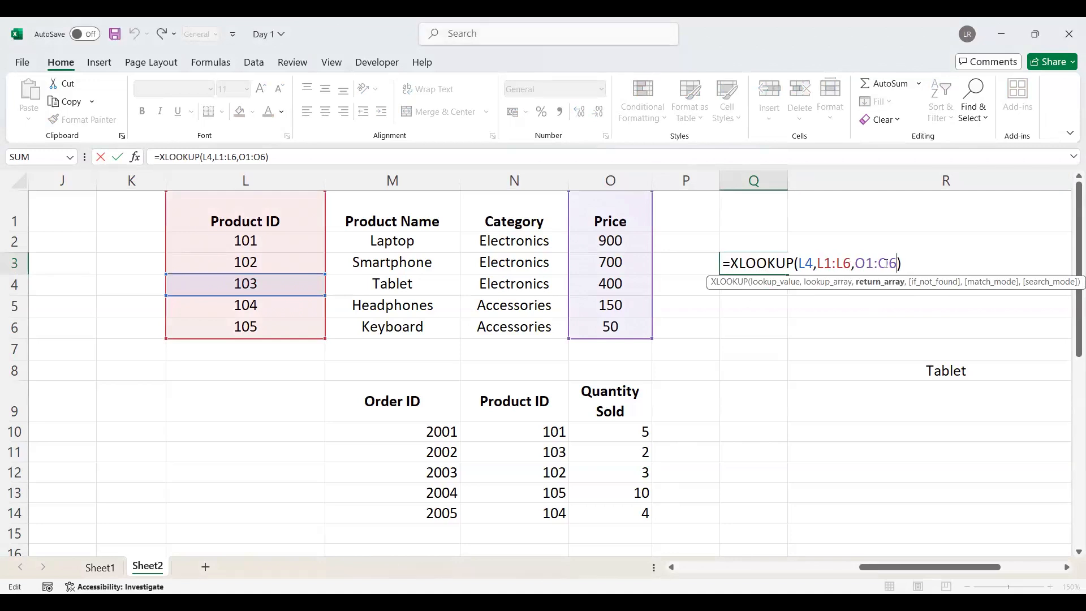
text(,)
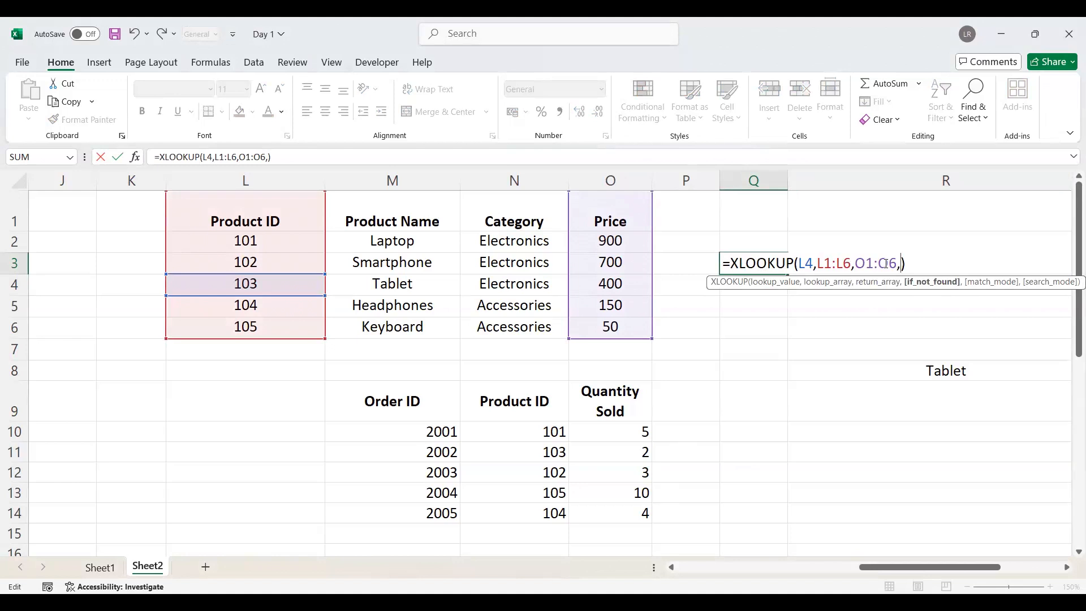
key(BackSpace)
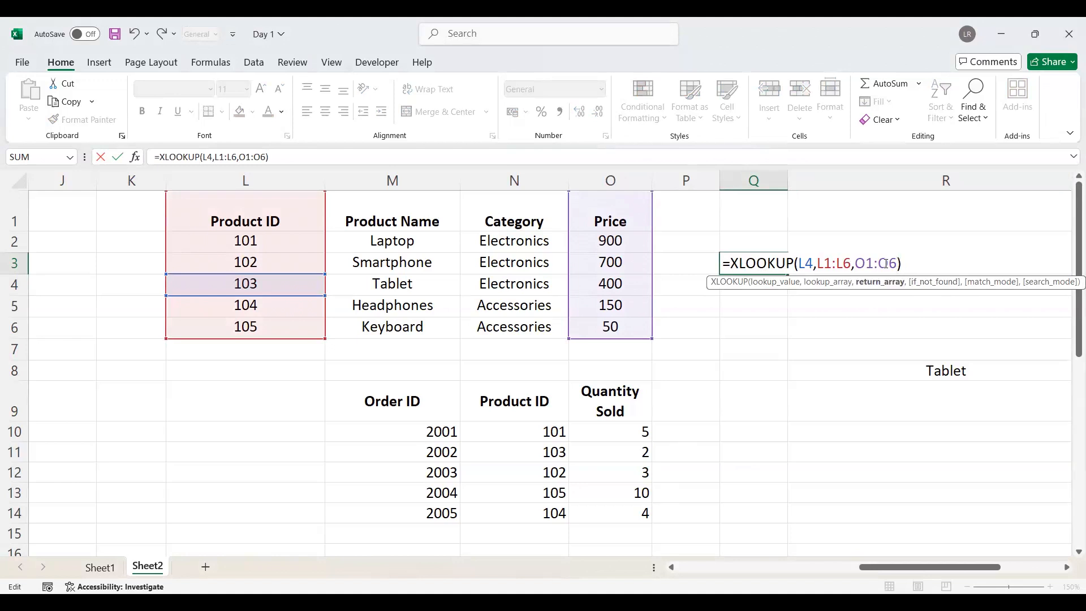
key(Return)
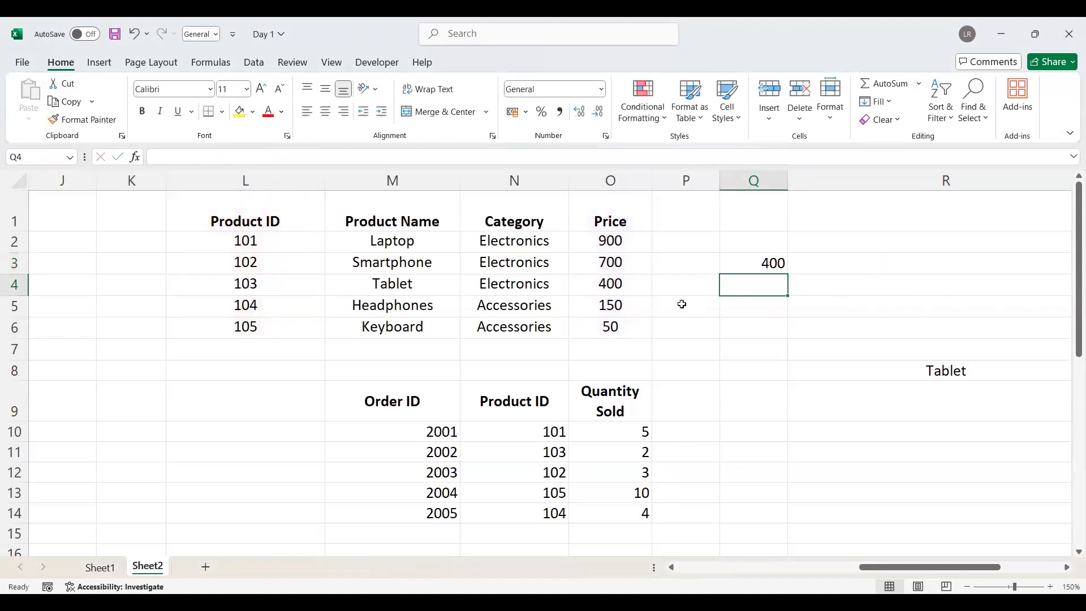
Step: Enter product ID 103 in P3 as a separate lookup value beside the XLOOKUP formula
click(674, 264)
double_click(674, 264)
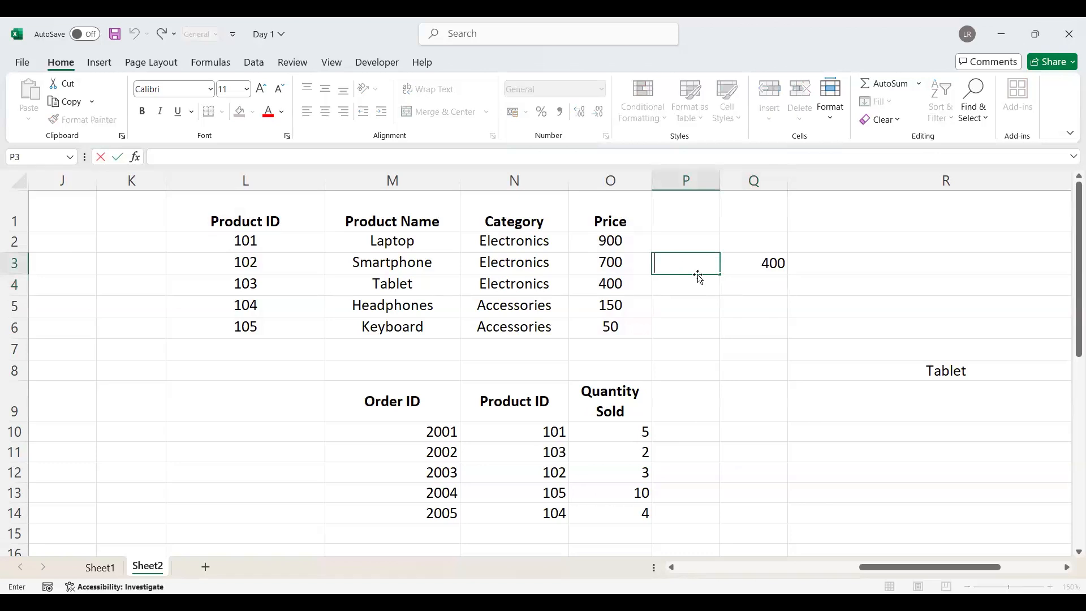
text(101)
text(3)
click(766, 319)
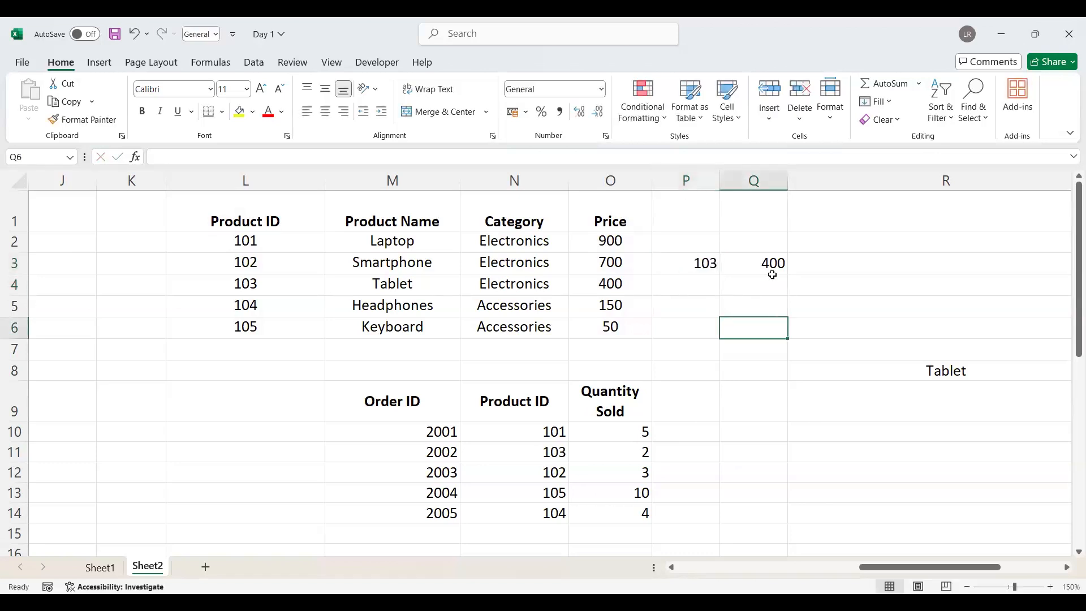
Step: Replace the lookup value in Q3's XLOOKUP formula with a reference to P3
click(767, 267)
double_click(772, 264)
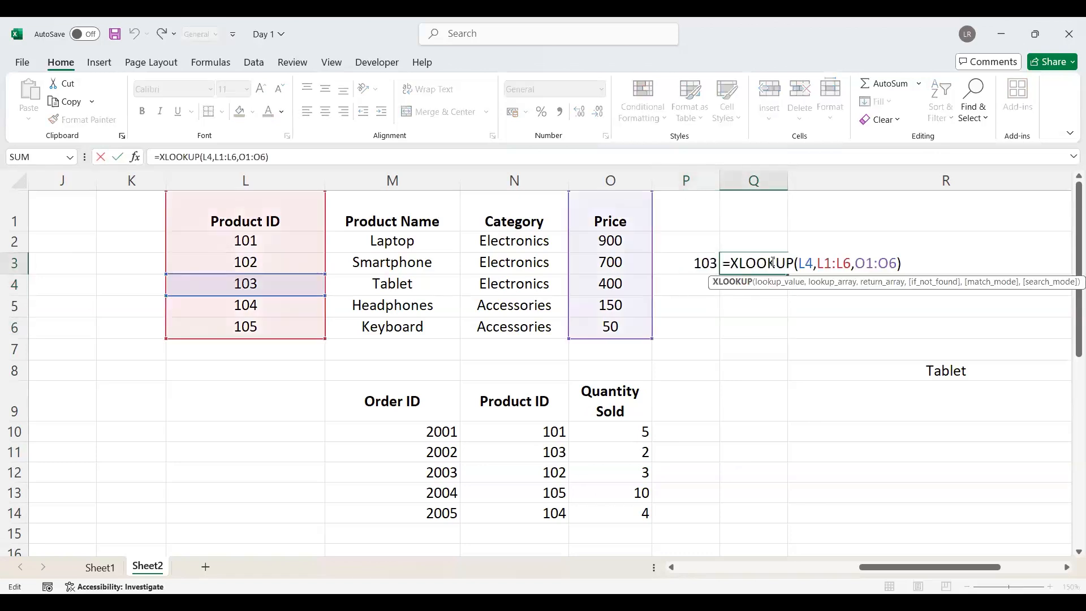
click(806, 264)
key(BackSpace)
key(BackSpace)
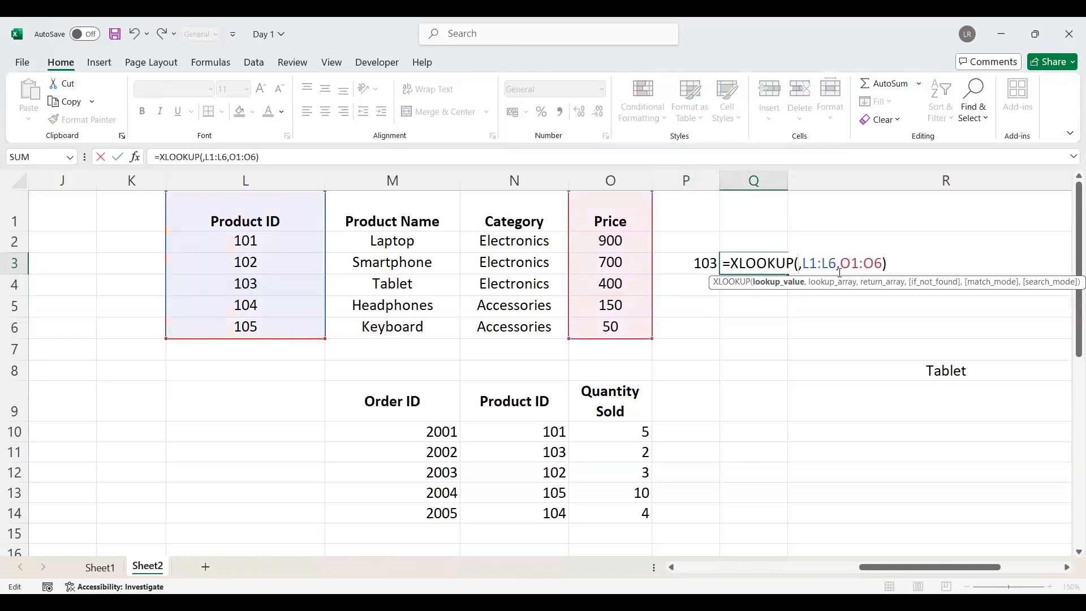
click(706, 260)
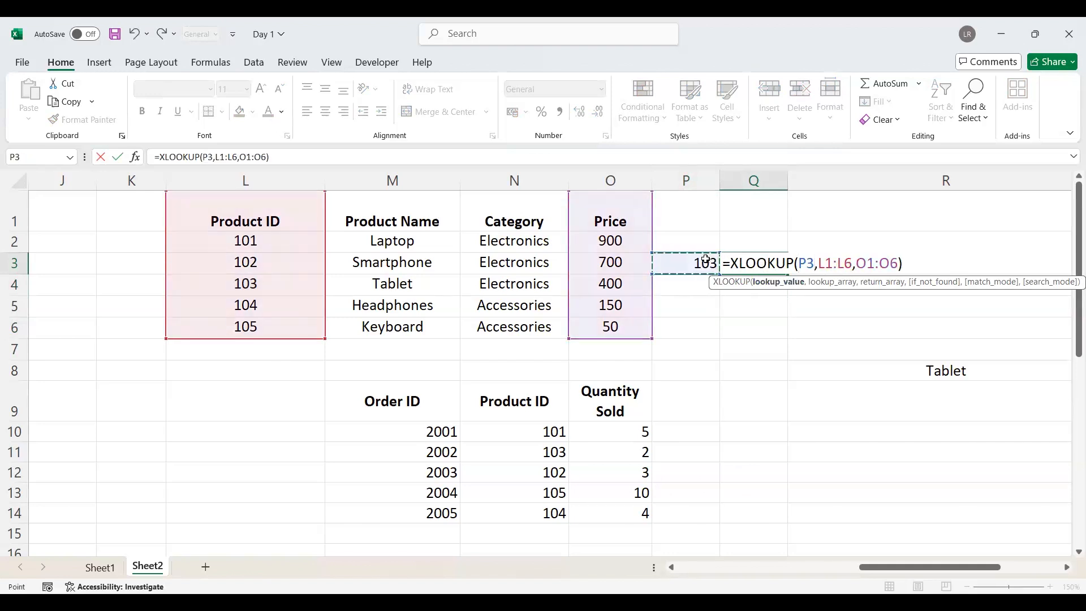
key(Return)
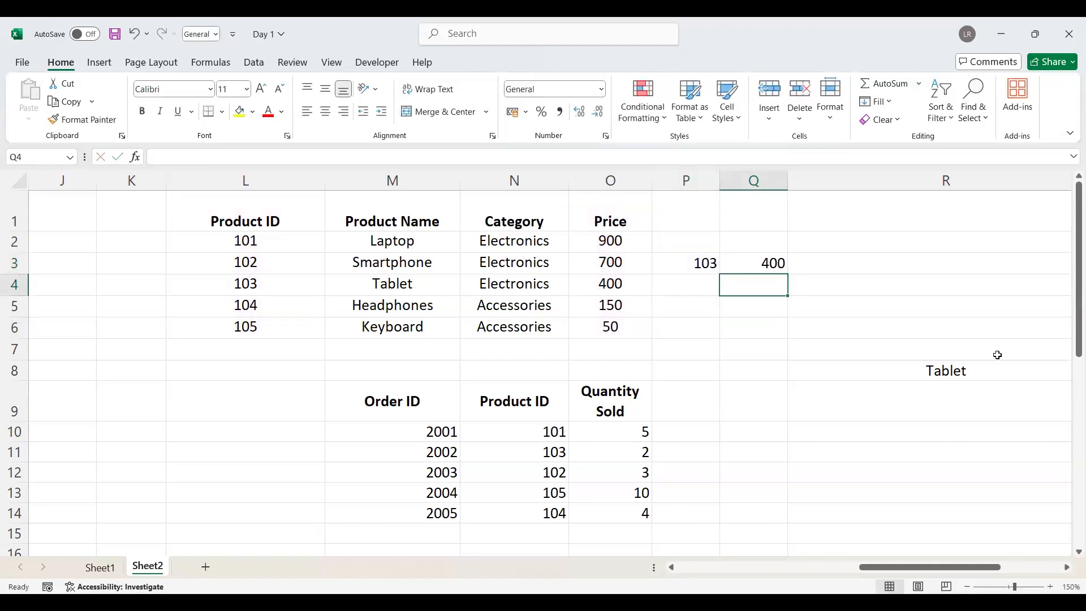
Step: Change the lookup product ID in P3 to 133, an ID missing from the product table
click(699, 262)
double_click(701, 263)
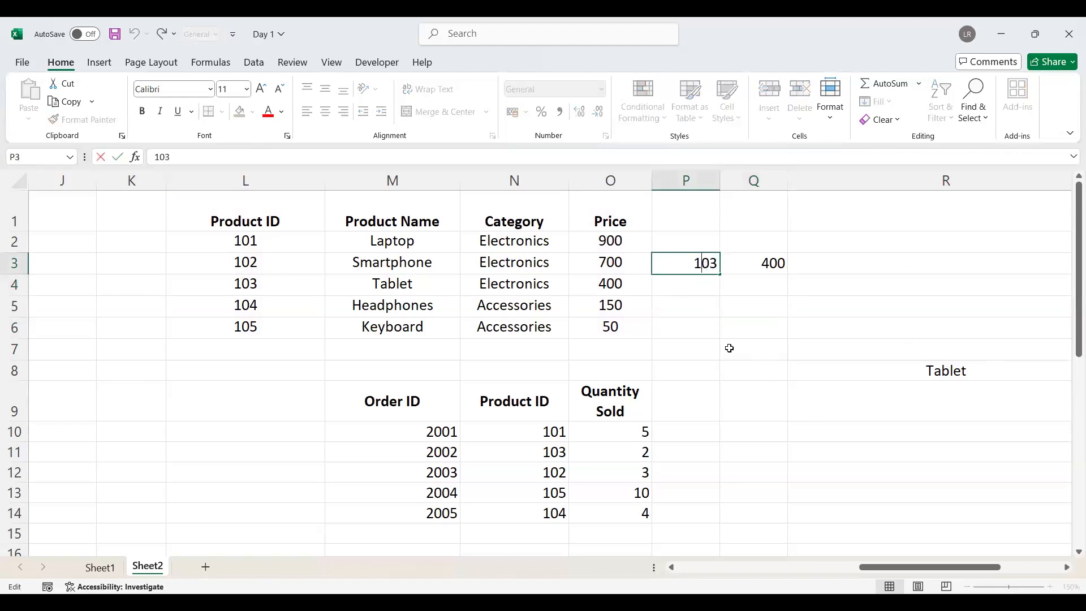
key(Right)
key(BackSpace)
text(3)
key(Return)
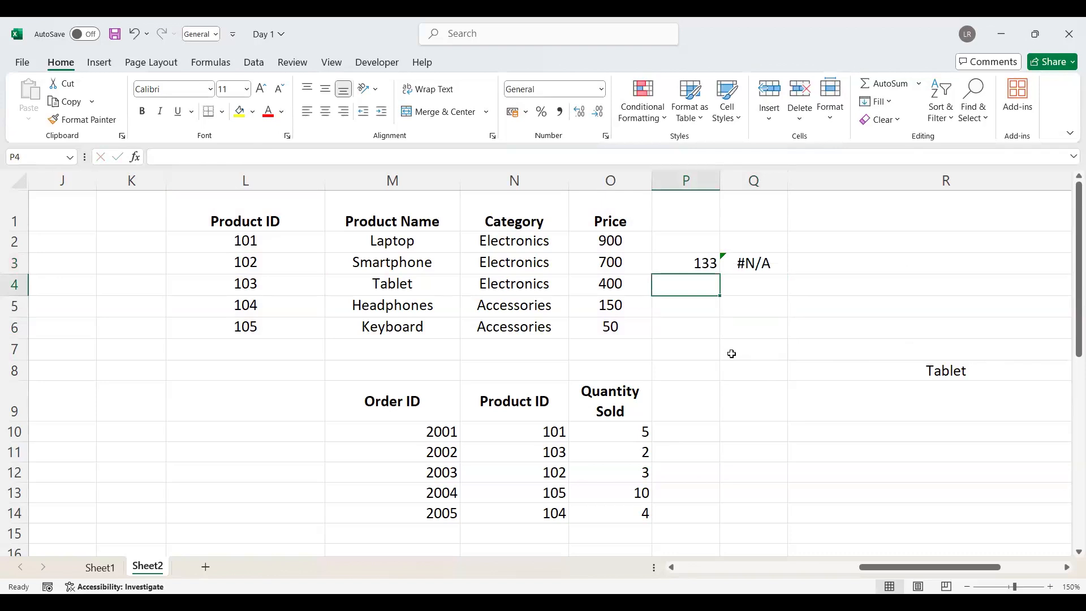
Step: Add "NOT FOUND" as the if_not_found argument of Q3's XLOOKUP and widen column Q to fit the text
double_click(755, 264)
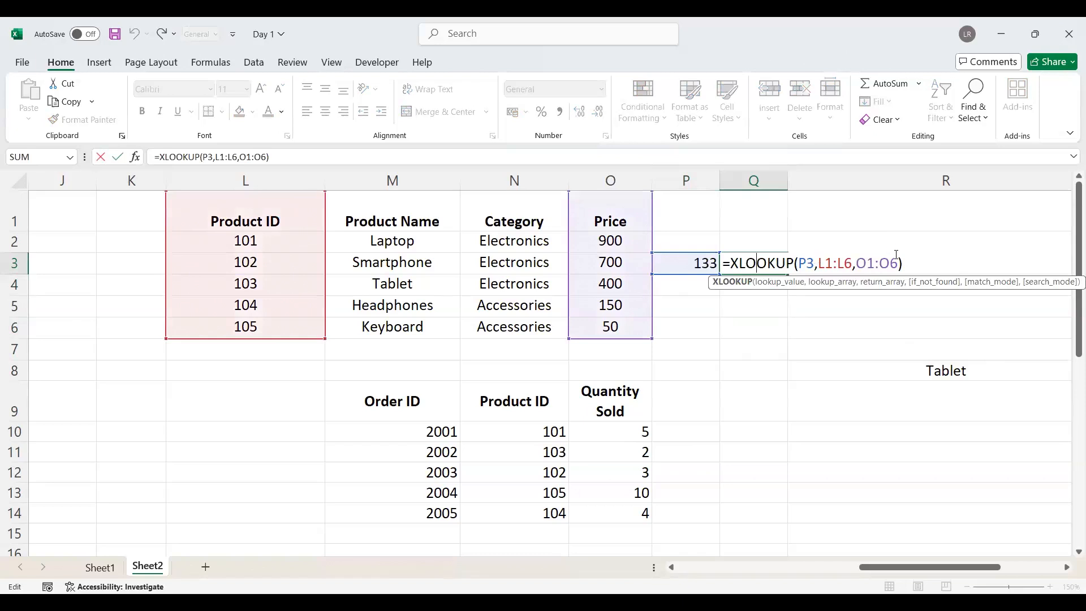
click(898, 262)
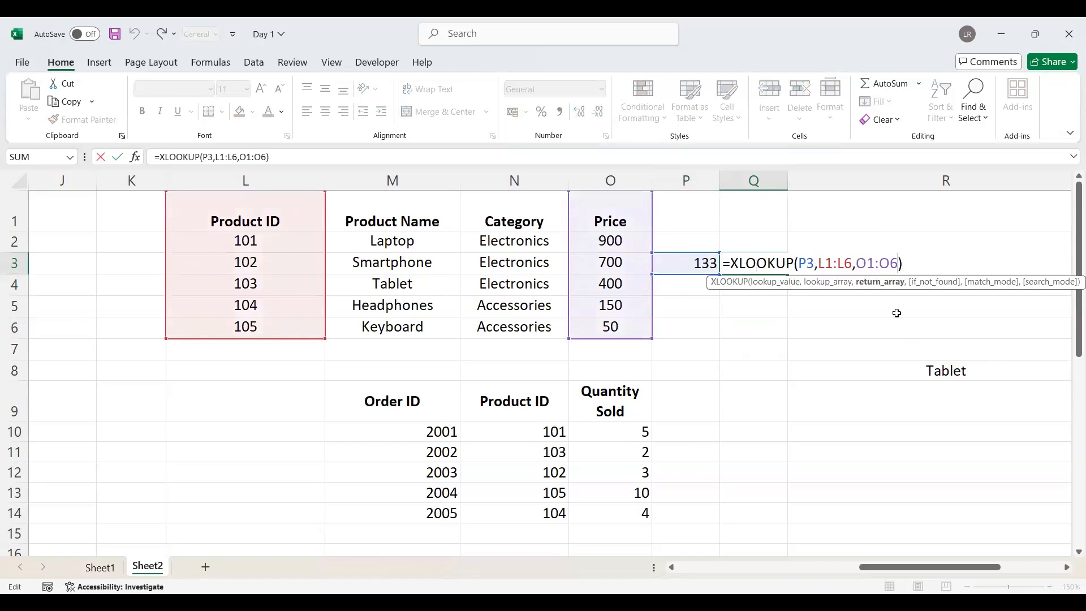
text(,")
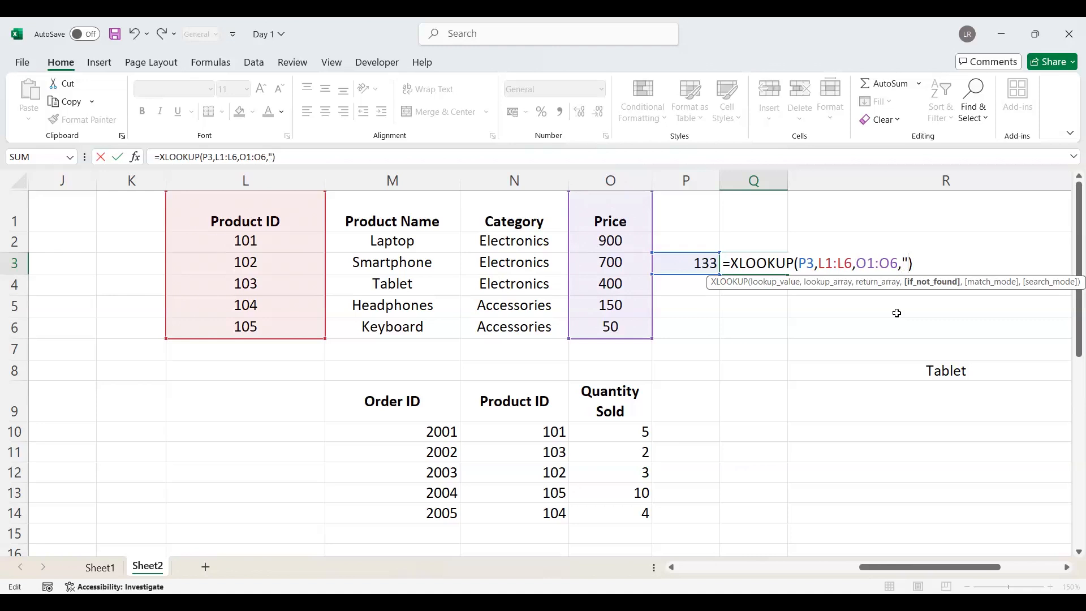
text(NOT FOUND")
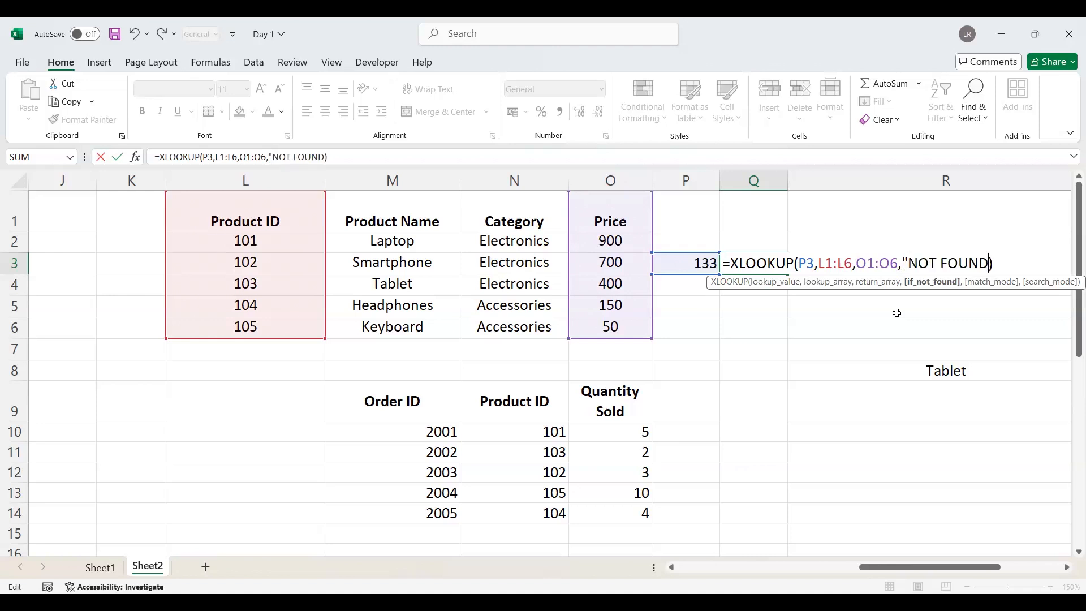
text())
key(Return)
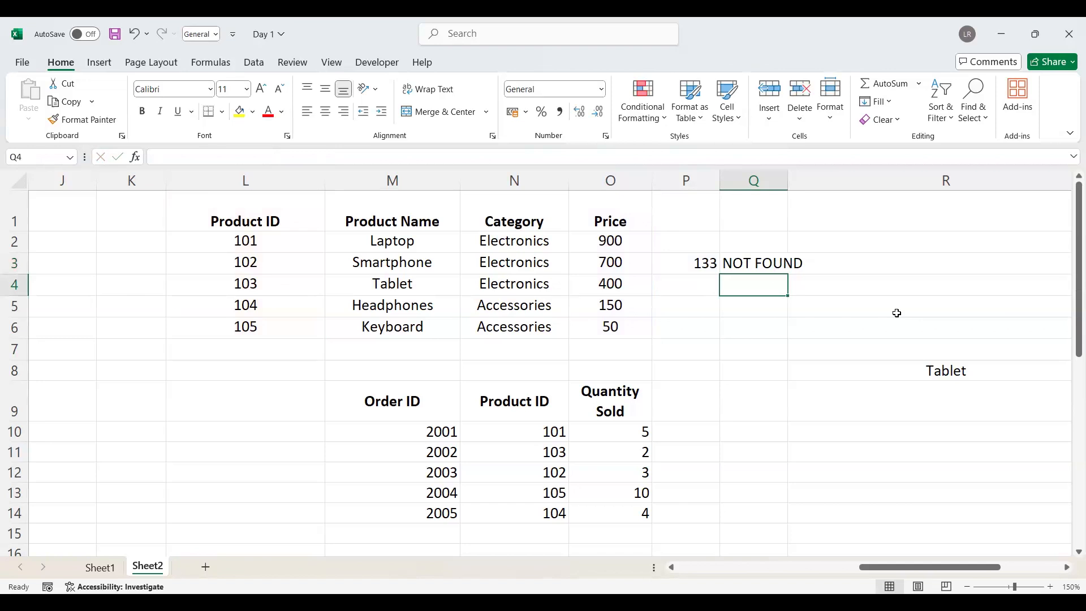
click(866, 337)
drag(792, 180, 821, 178)
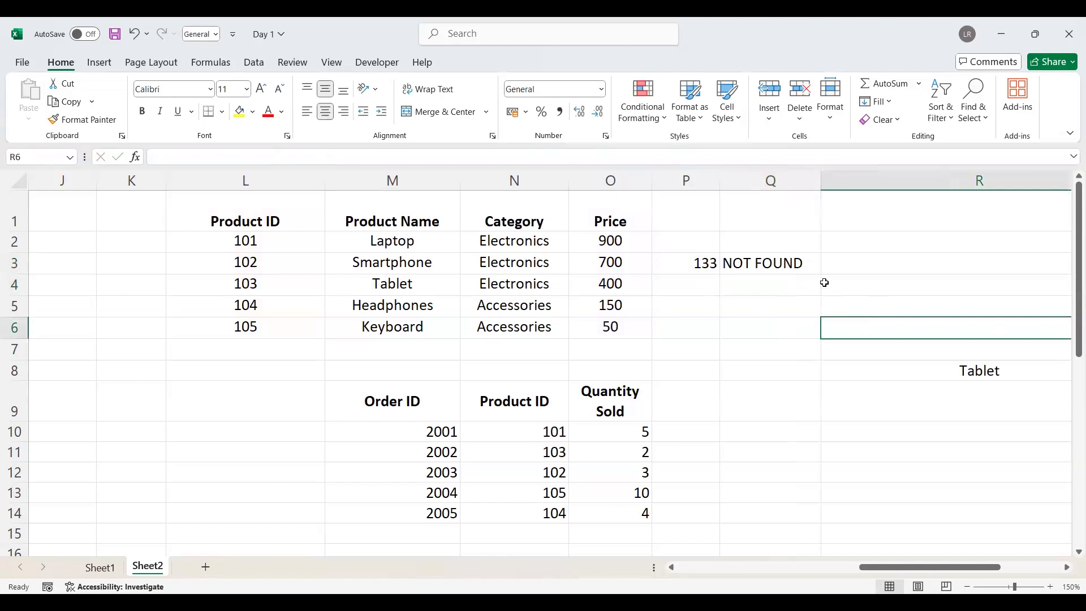
Step: Add match mode 0 (exact match) after the "NOT FOUND" argument in Q3's XLOOKUP formula
double_click(800, 263)
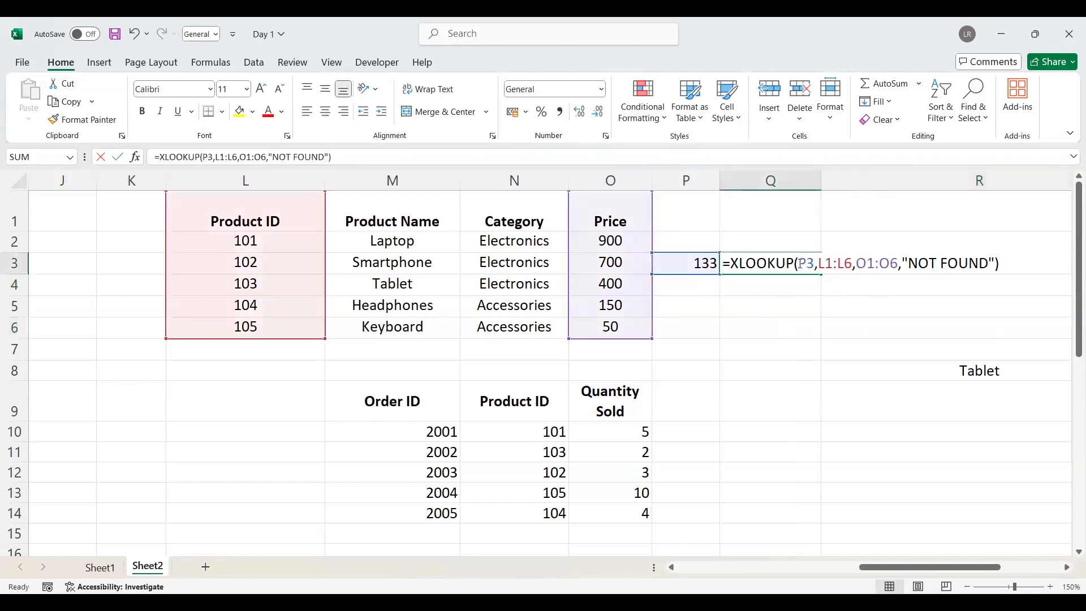
click(981, 256)
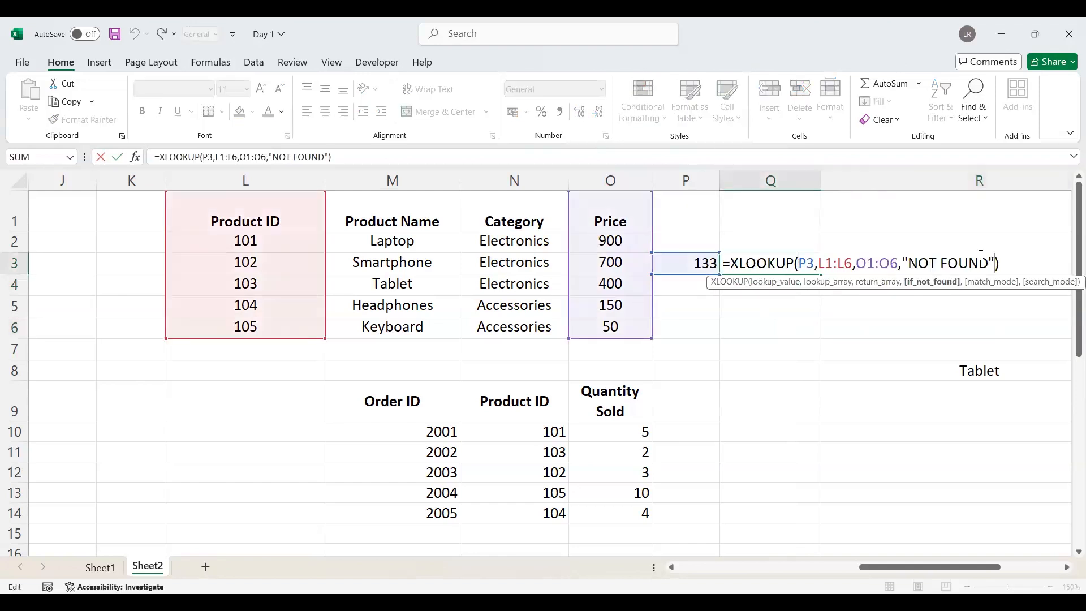
text(,)
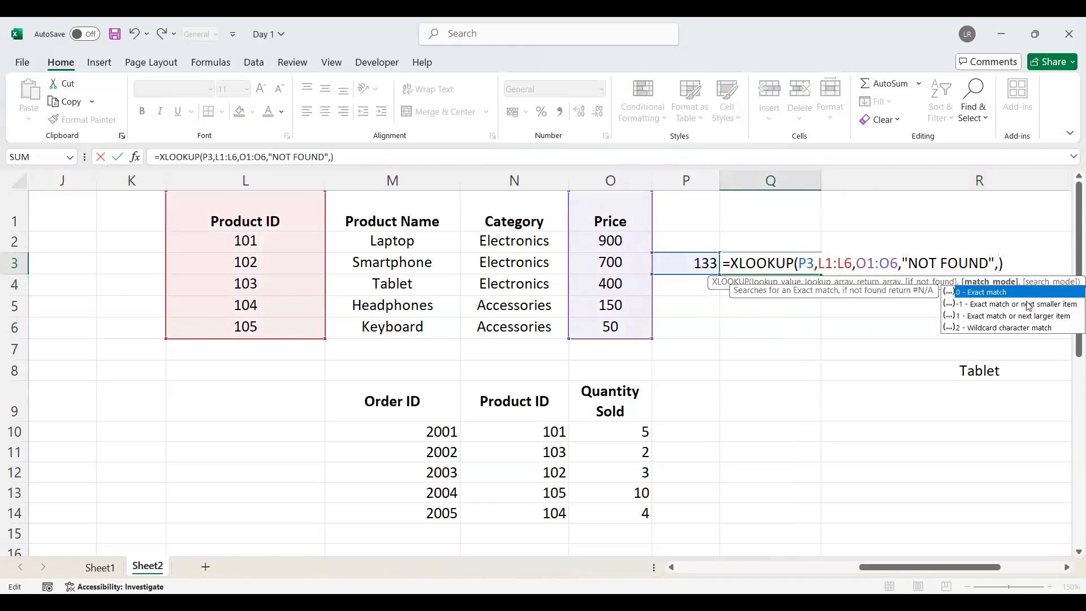
text(0)
key(Return)
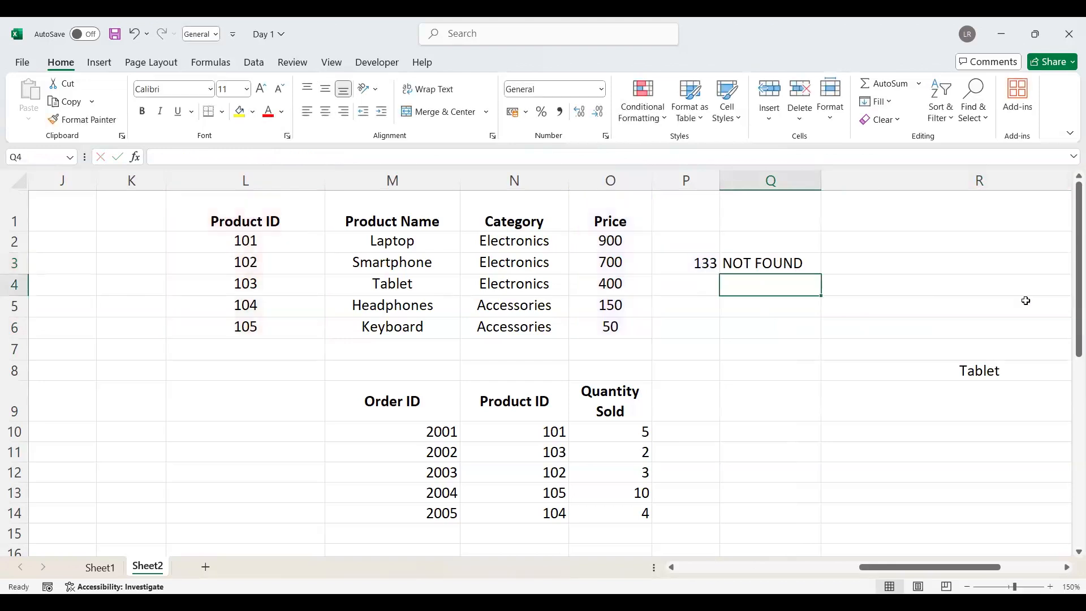
Step: Change the lookup product ID in P3 to 103
click(715, 259)
double_click(709, 263)
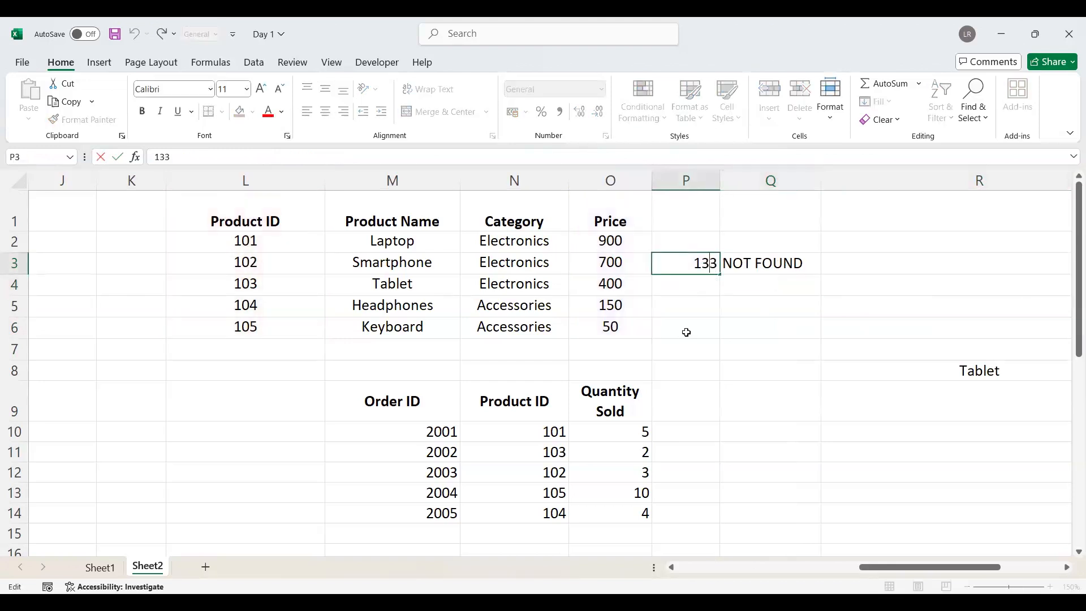
key(BackSpace)
text(0)
key(Return)
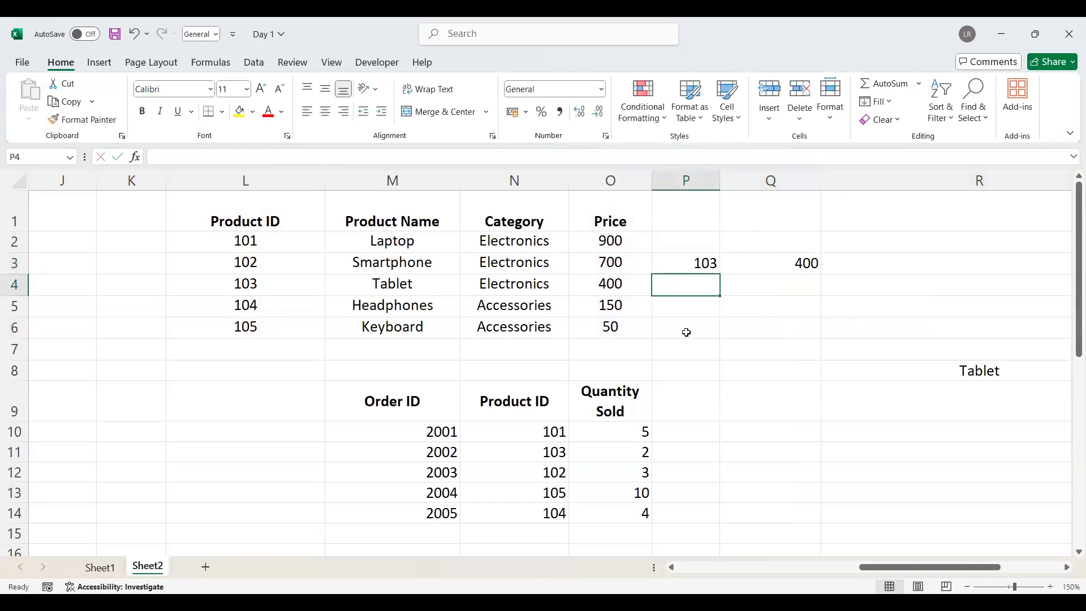
Step: Review the match mode argument of Q3's XLOOKUP formula without changing it
double_click(807, 263)
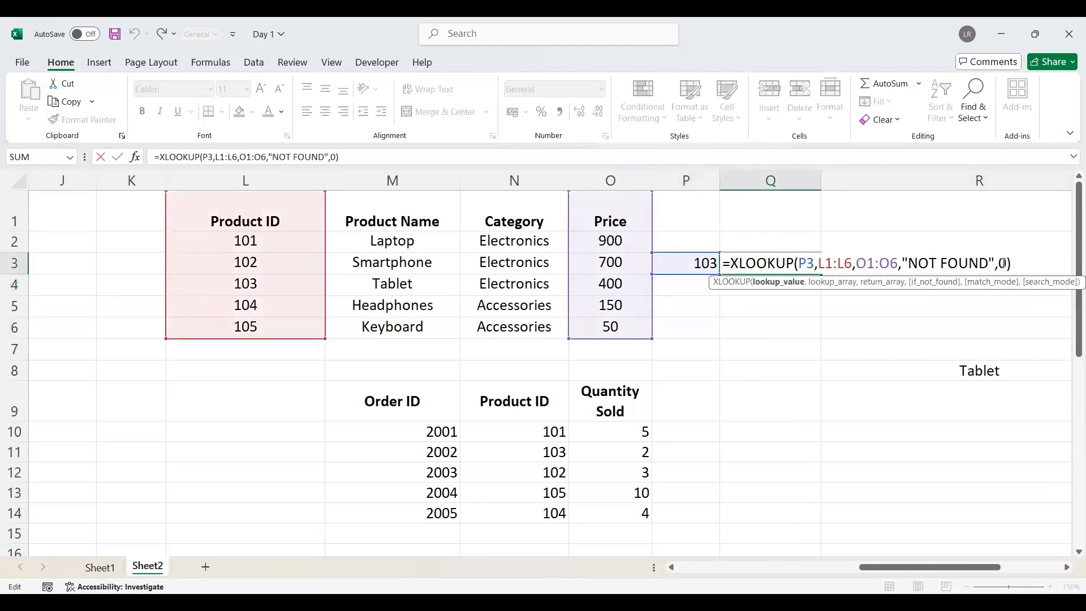
click(1010, 264)
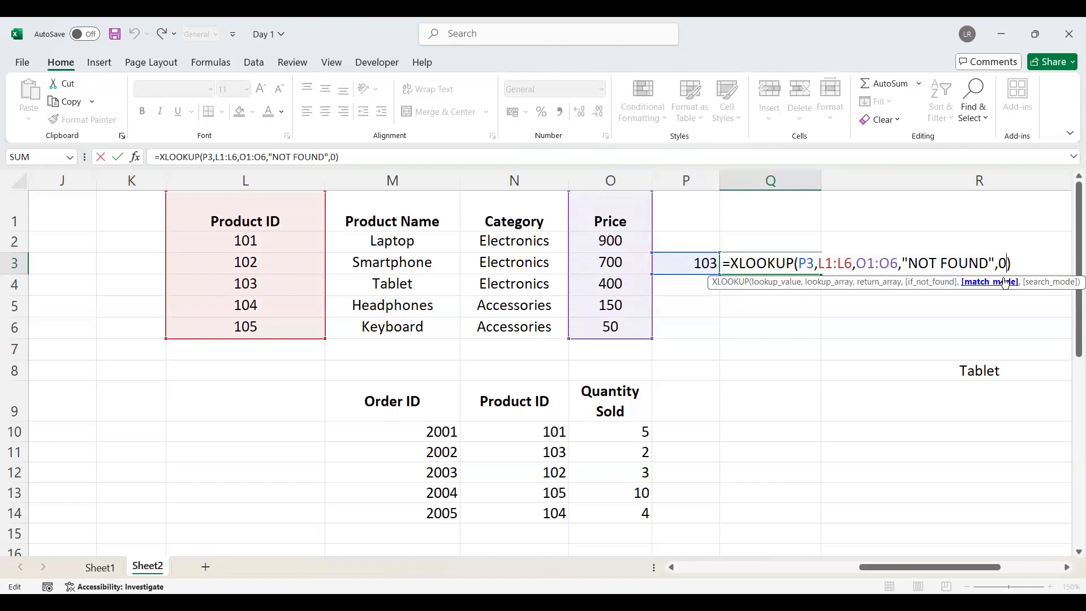
key(Return)
Step: Copy the Tablet product row L4:O4 into row 7, directly below the Keyboard row
drag(255, 282, 613, 283)
key(ctrl+c)
click(255, 334)
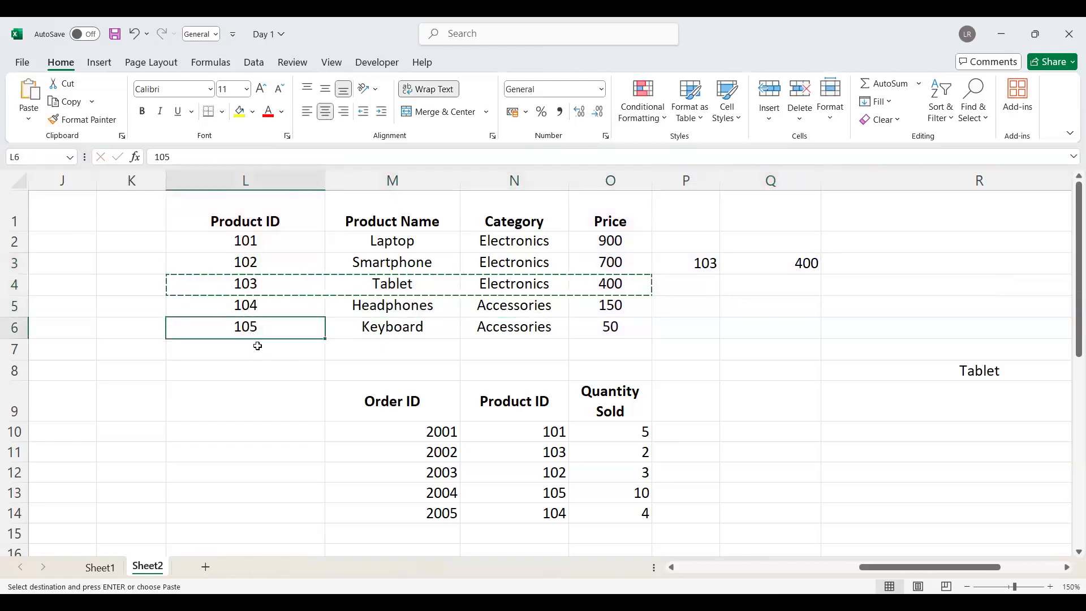
click(258, 347)
key(ctrl+v)
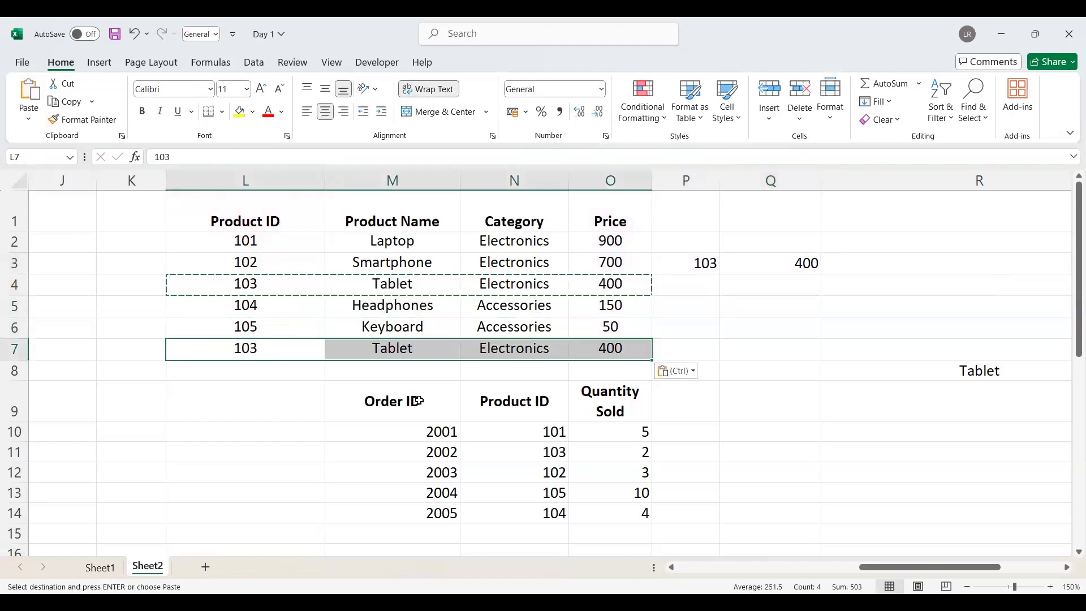
Step: Leave copy mode and check the optional search mode argument in Q3's XLOOKUP formula
click(779, 311)
double_click(779, 310)
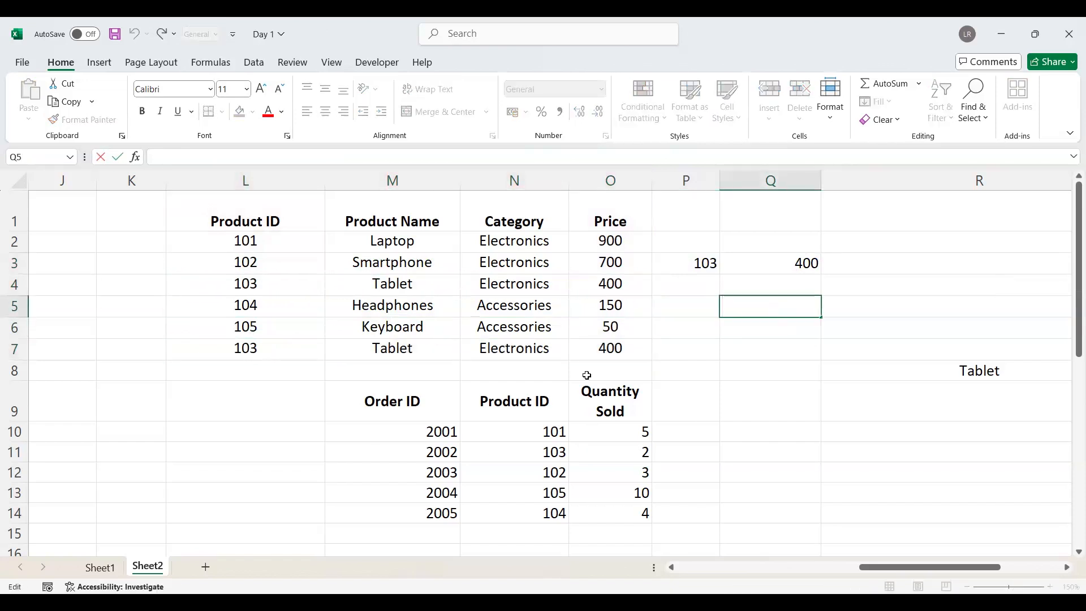
double_click(805, 264)
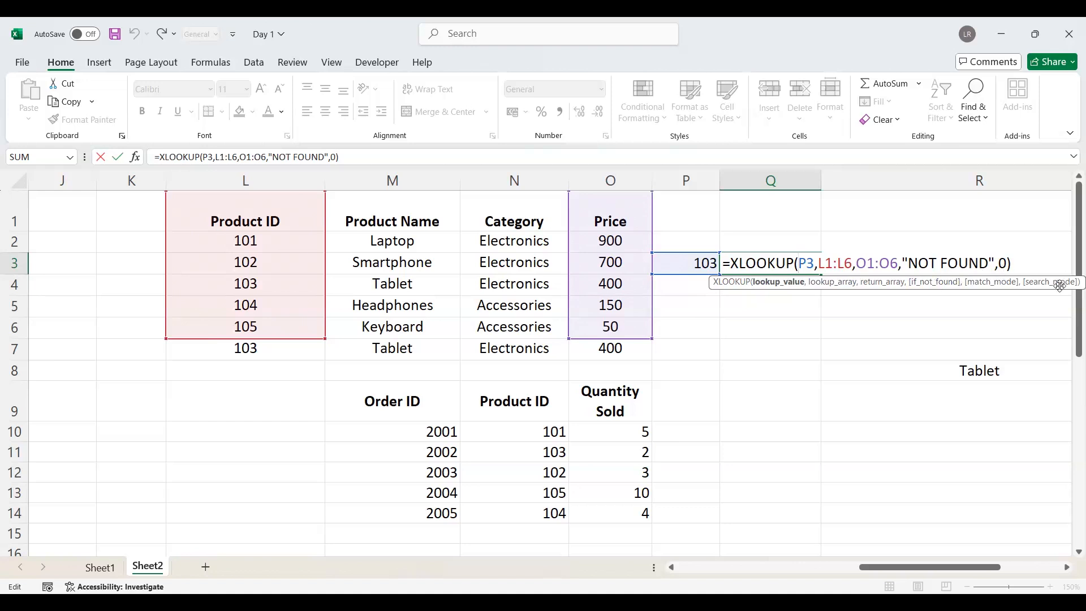
key(Return)
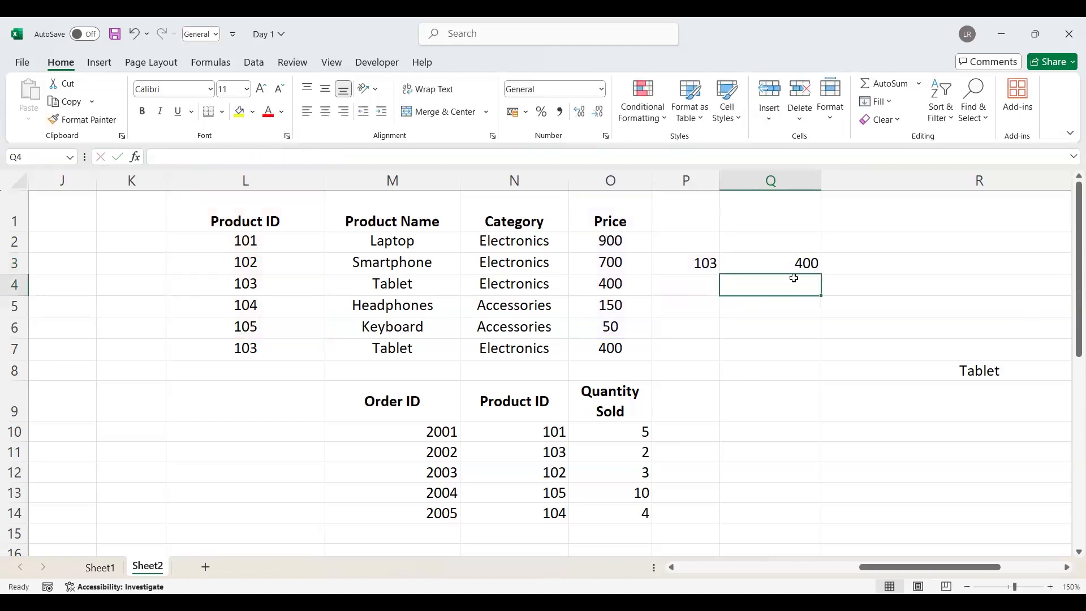
Step: Highlight both Tablet rows with product ID 103, L4:O4 and L7:O7, with a yellow fill
click(290, 278)
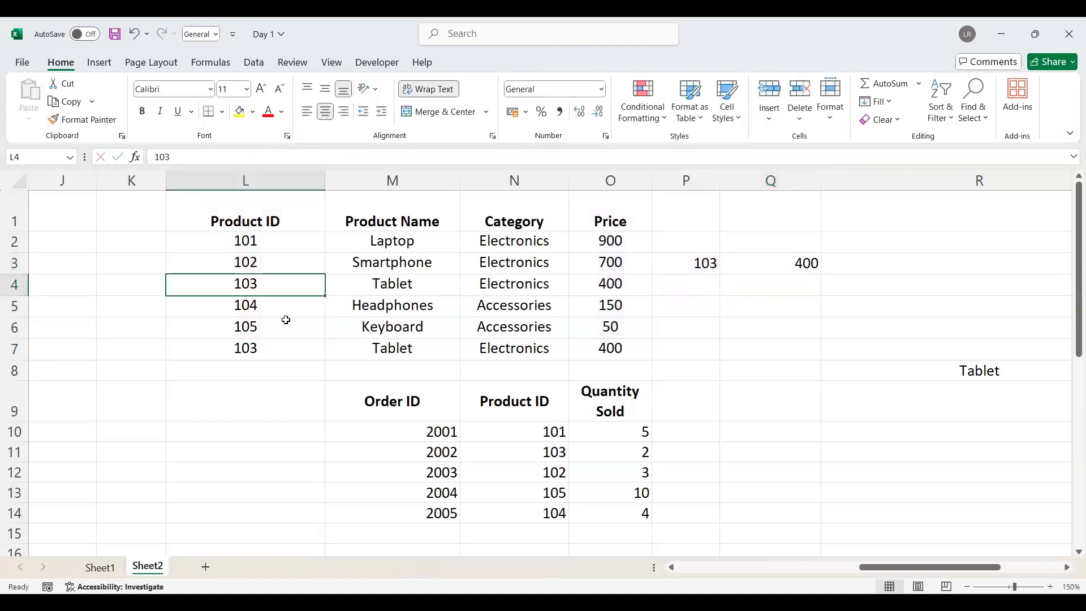
click(240, 111)
click(264, 346)
drag(276, 282, 622, 283)
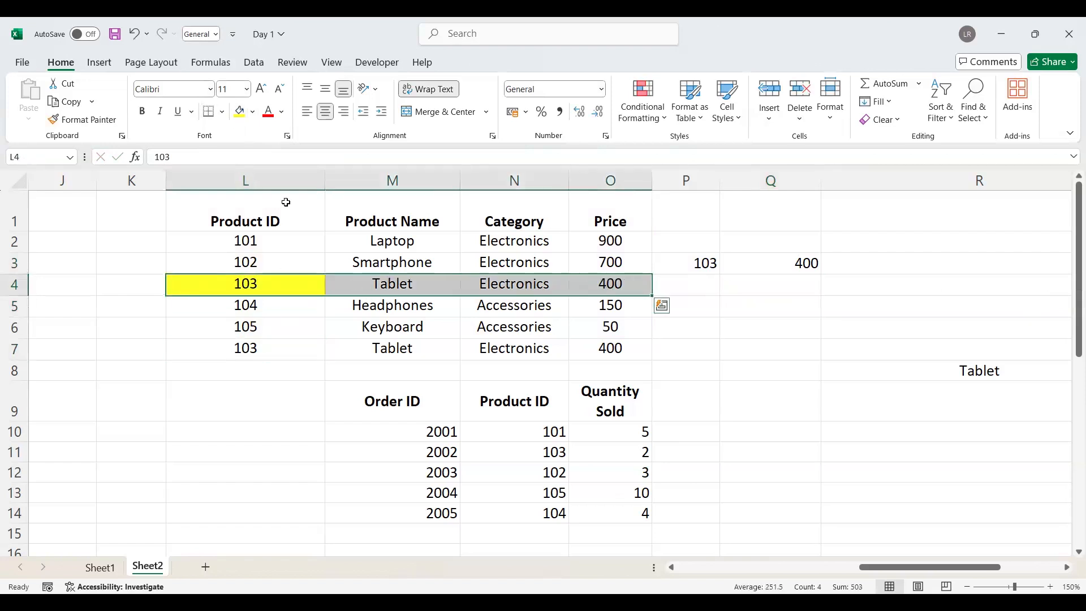
click(239, 111)
drag(269, 344, 548, 343)
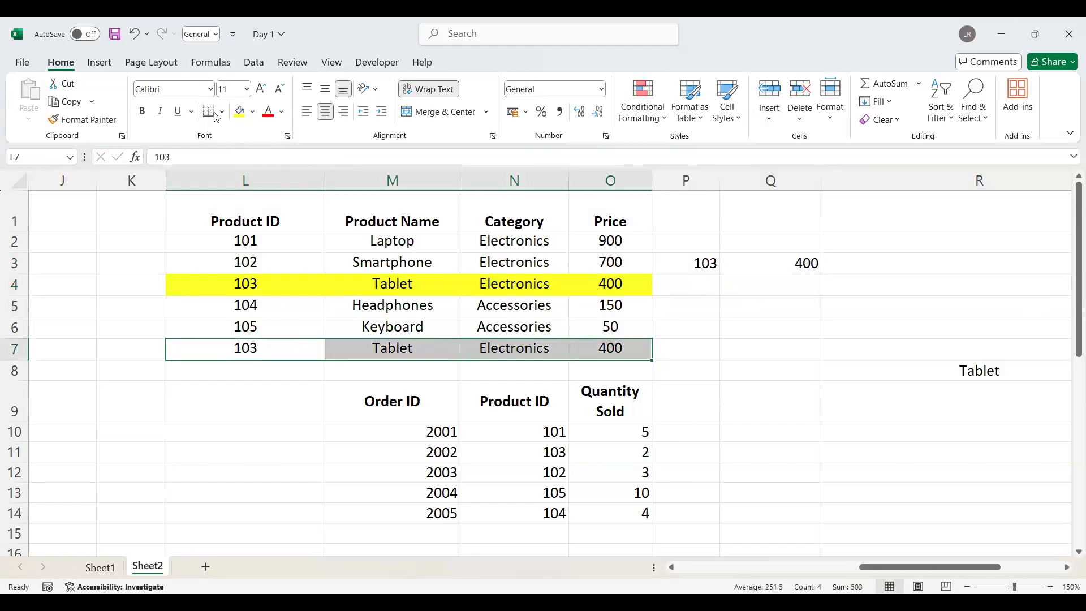
click(239, 112)
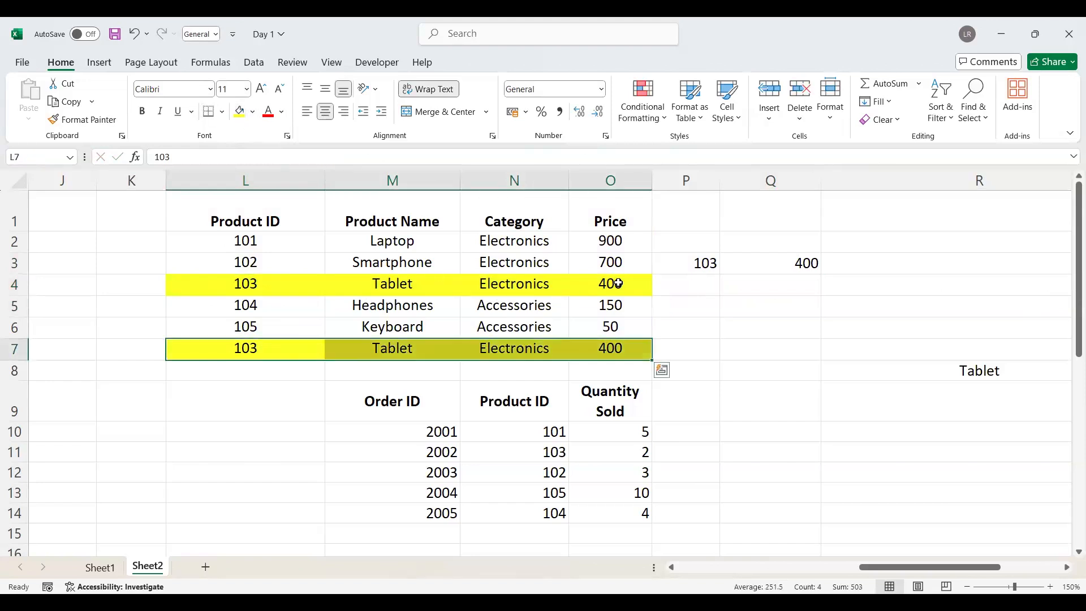
Step: Change the price of the duplicate Tablet row in O7 to 444
click(634, 347)
double_click(635, 347)
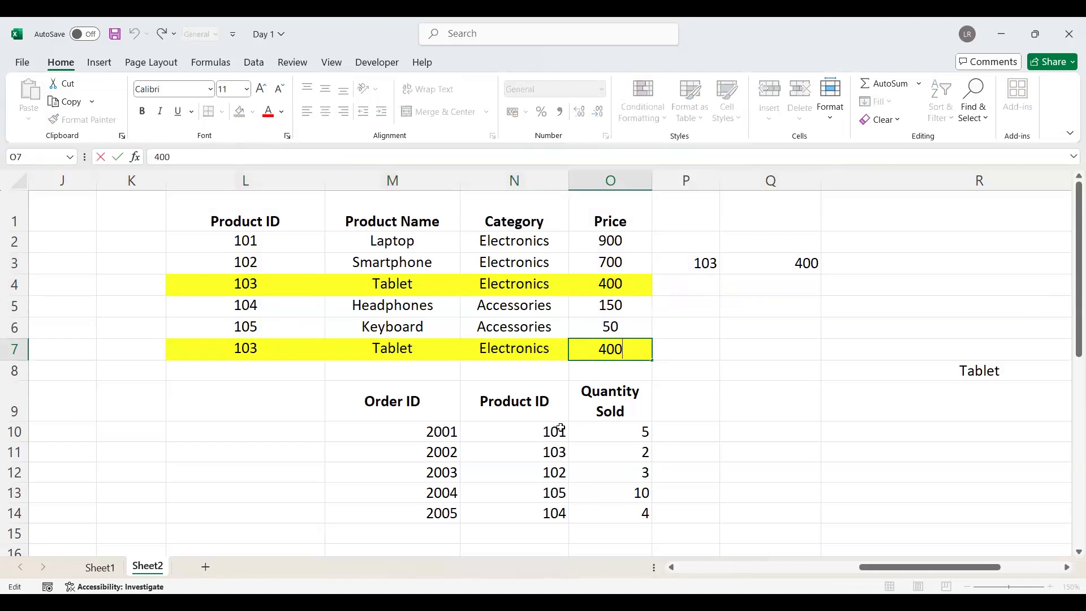
key(BackSpace)
key(BackSpace)
text(44)
click(917, 413)
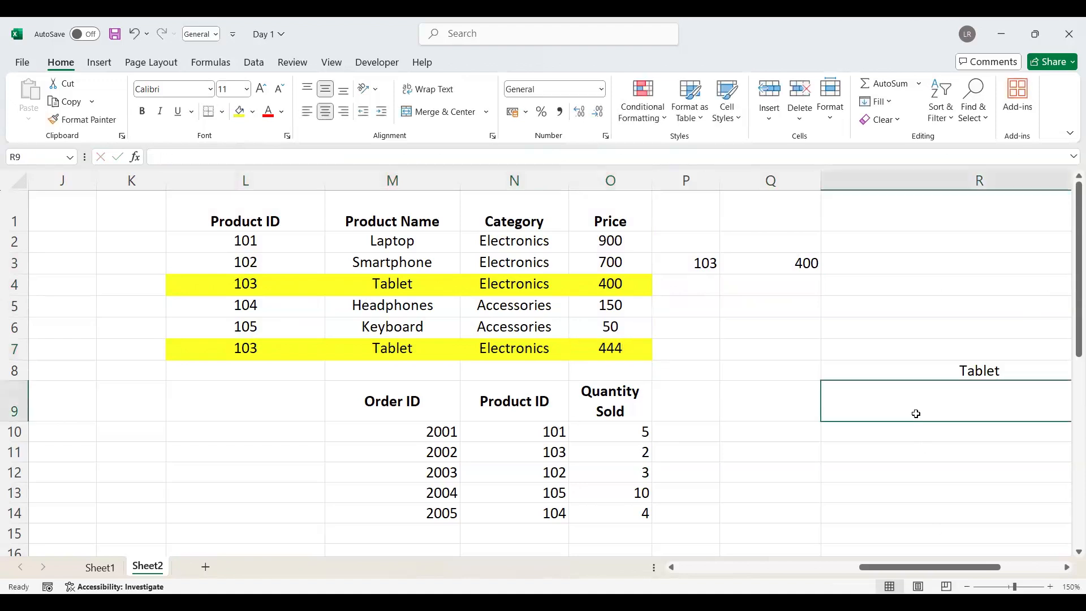
Step: Compare the two 103 entries and add search mode 1 (first-to-last) as the last argument of Q3's XLOOKUP
click(239, 352)
click(259, 284)
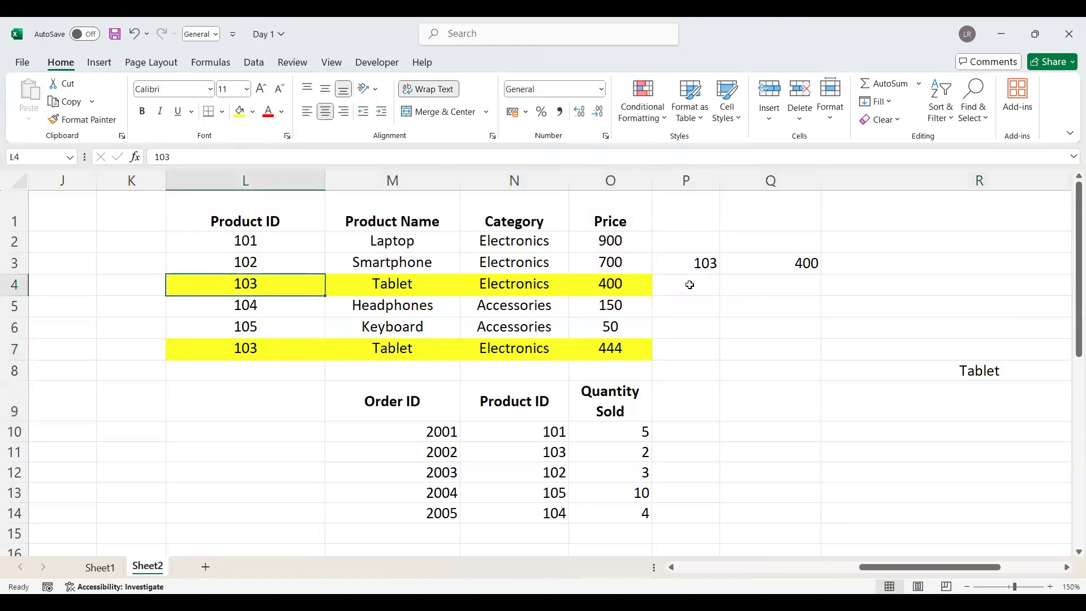
click(211, 353)
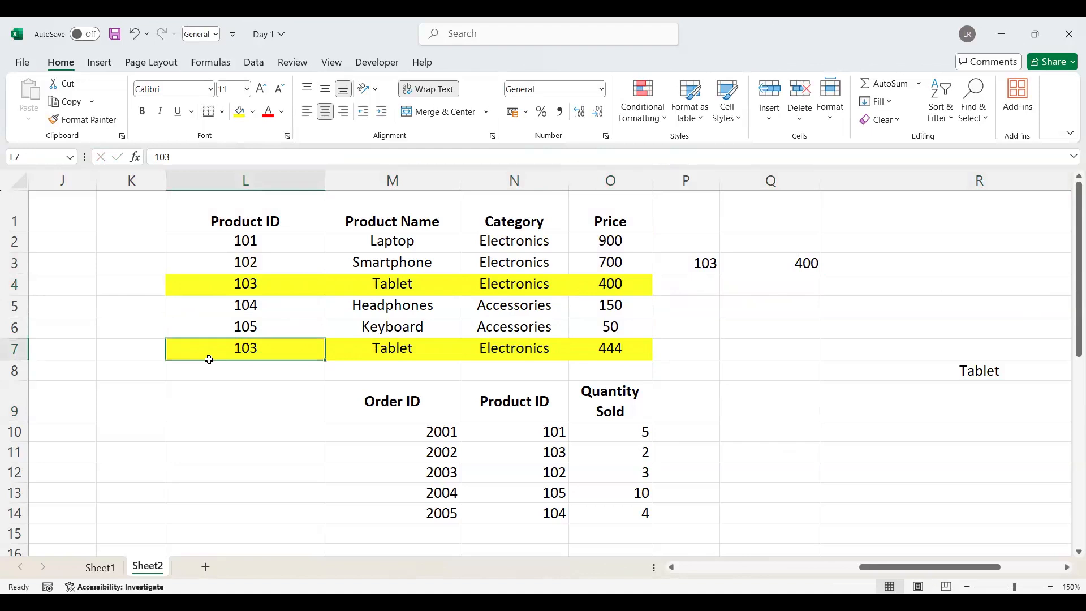
click(254, 291)
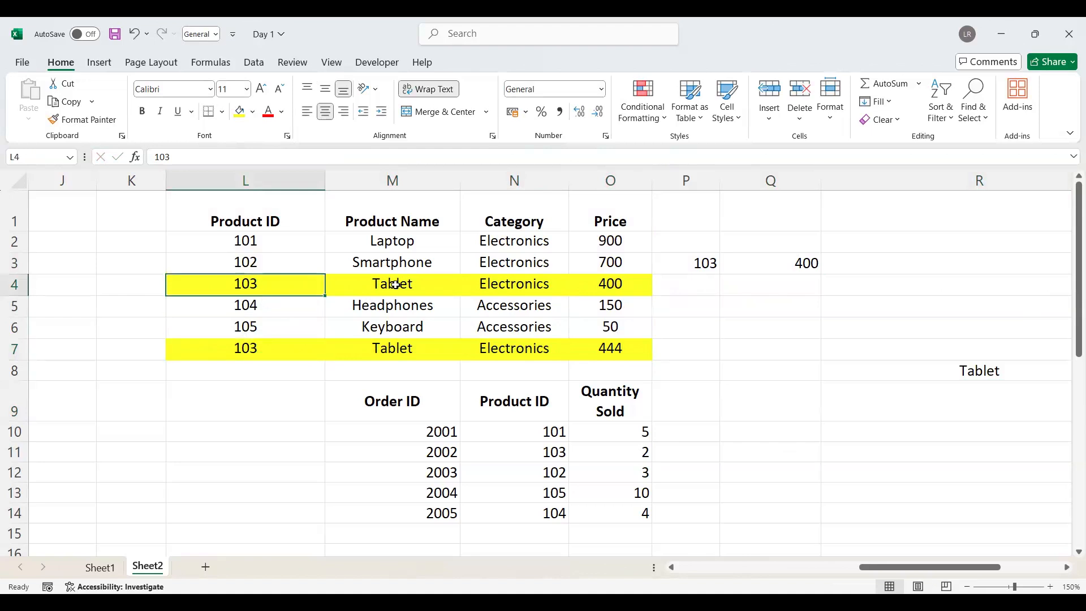
double_click(790, 262)
click(1004, 262)
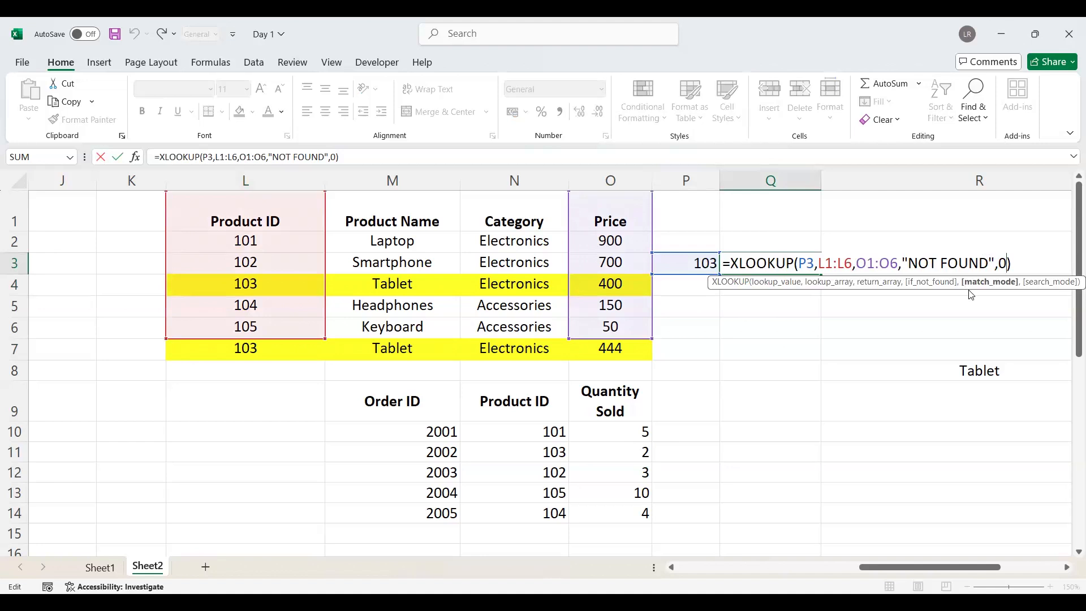
text(,1)
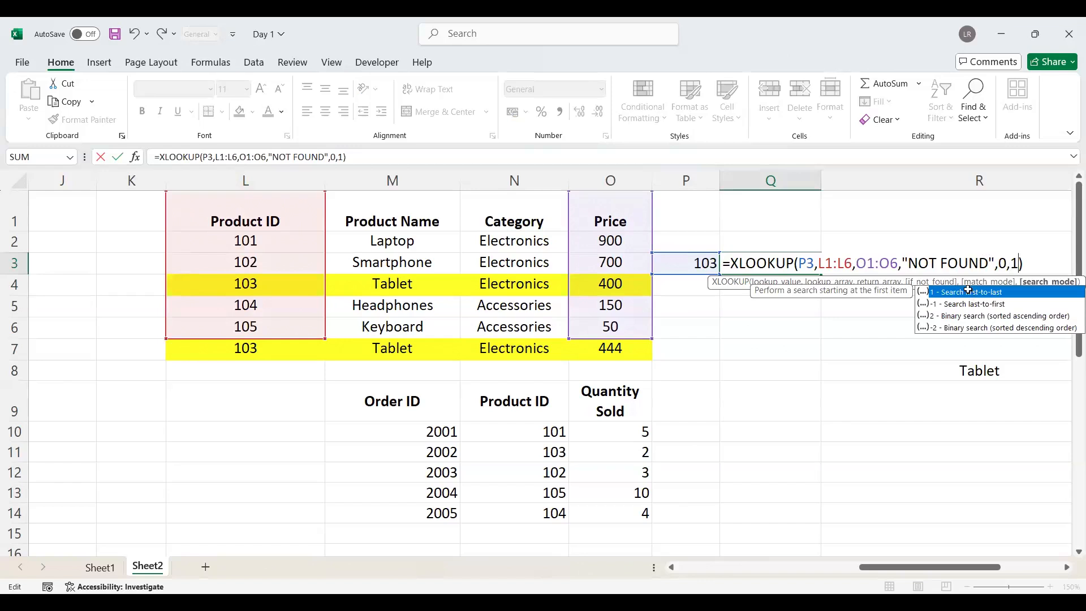
key(Return)
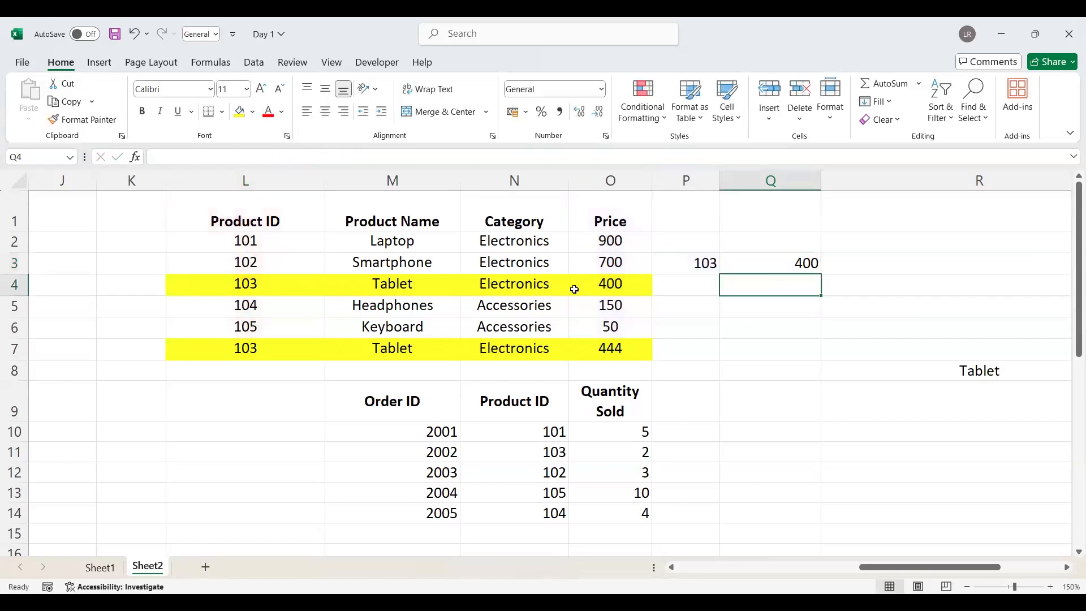
Step: Compare the two Tablet prices and change the search mode in Q3's XLOOKUP to -1 (last-to-first)
click(623, 286)
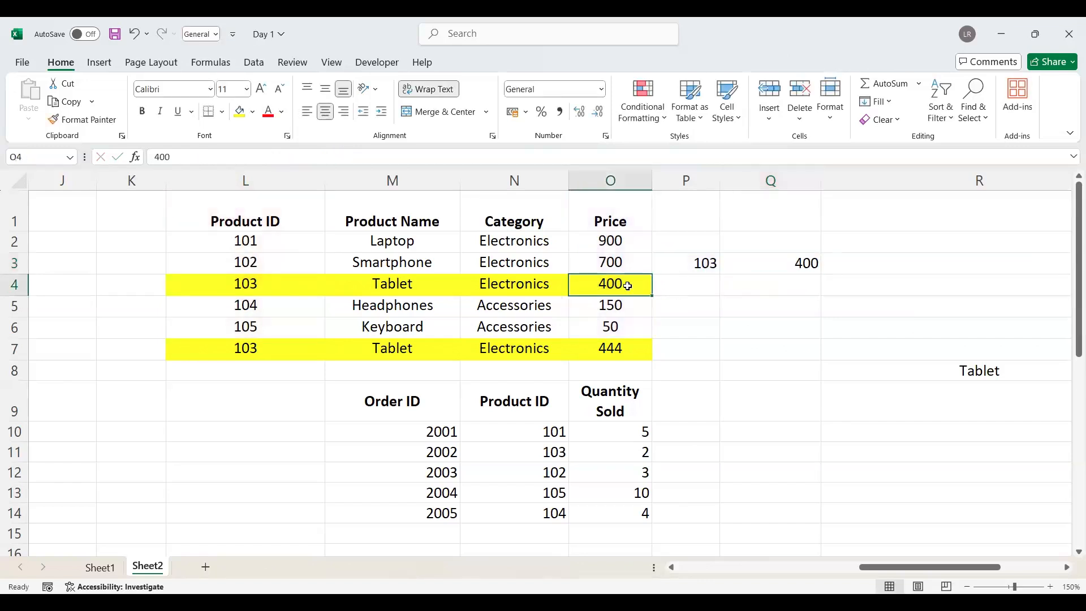
click(619, 349)
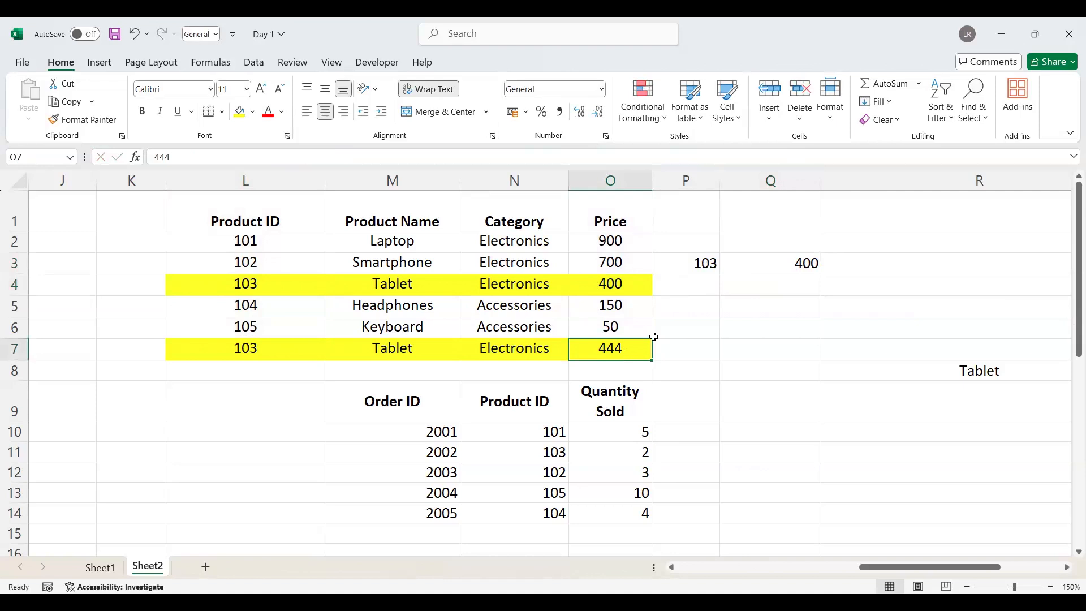
double_click(748, 272)
click(1012, 263)
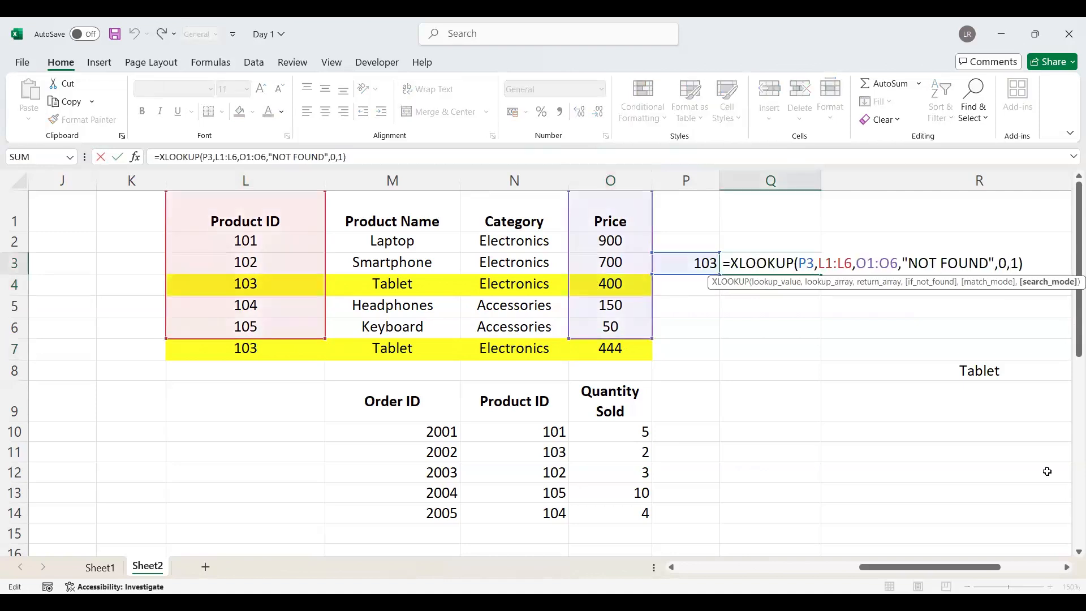
text(-)
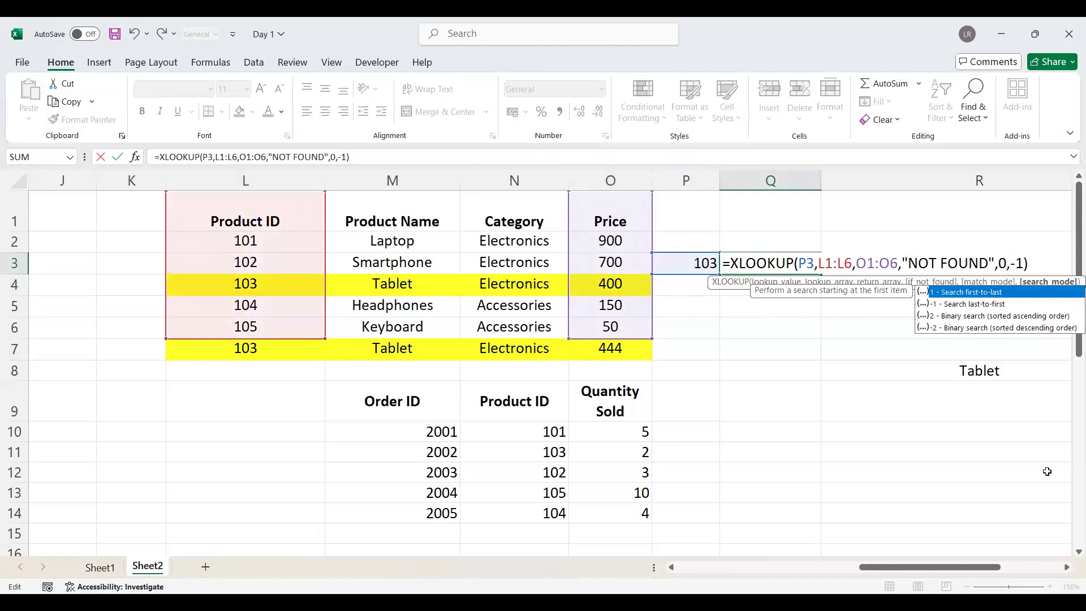
key(Return)
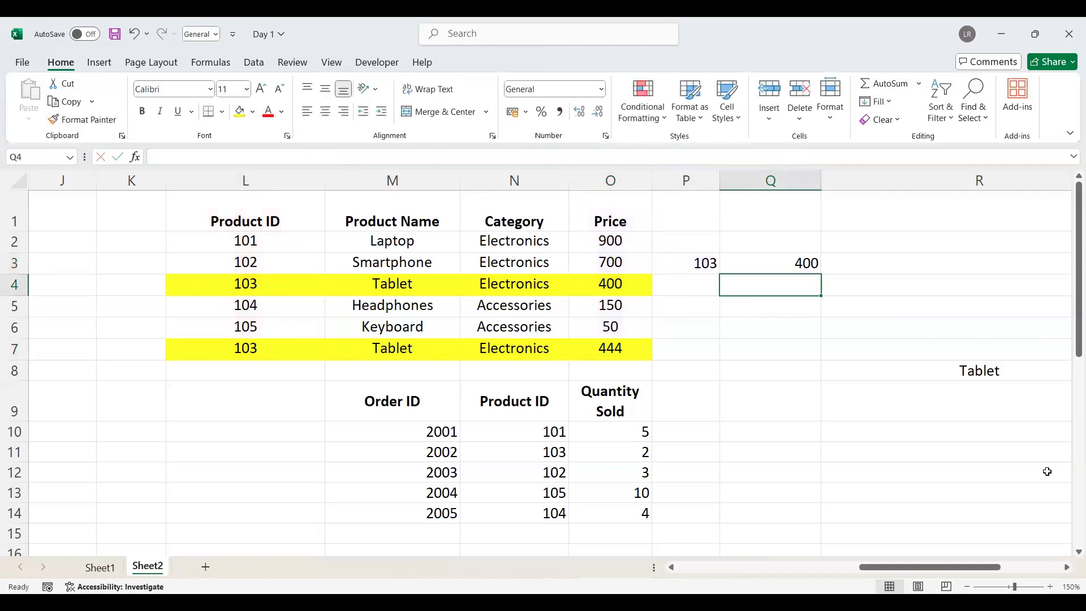
Step: Extend the lookup array to L1:L7 and the return array to O1:O7 in Q3's XLOOKUP formula
double_click(774, 266)
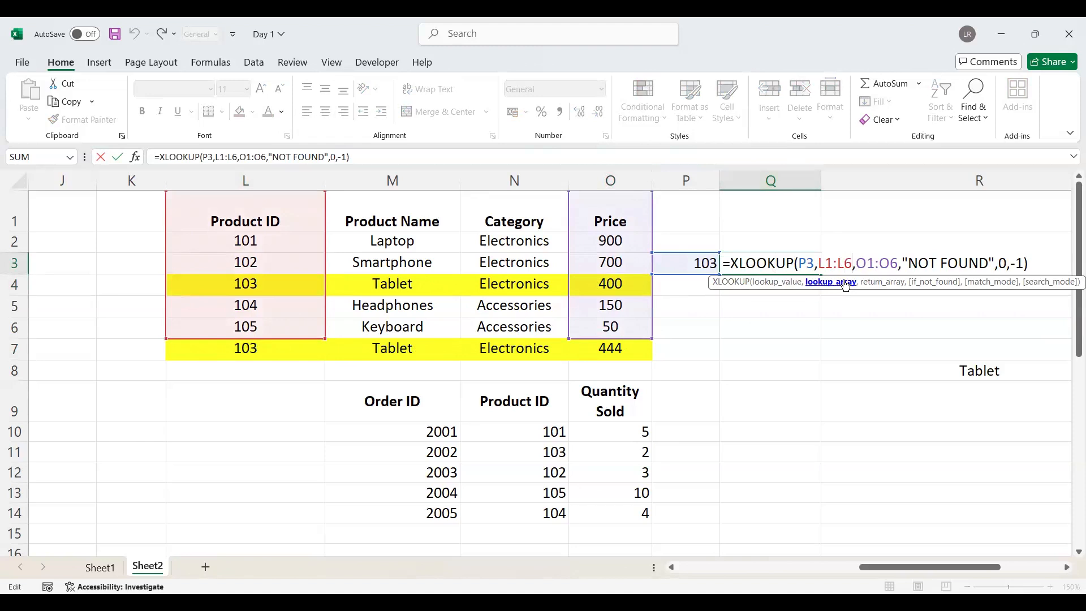
key(BackSpace)
text(7)
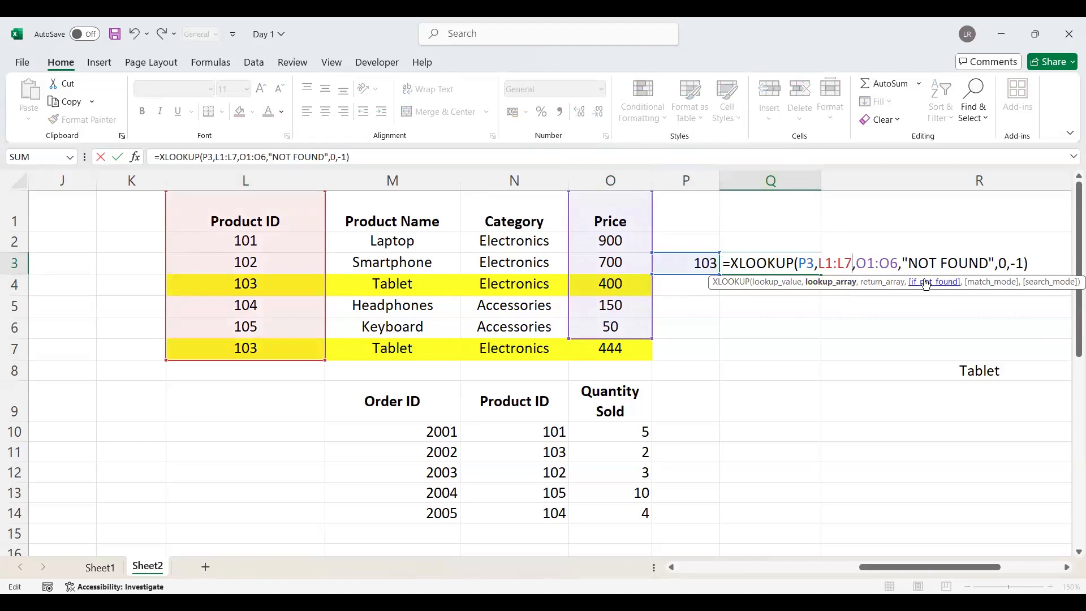
click(897, 262)
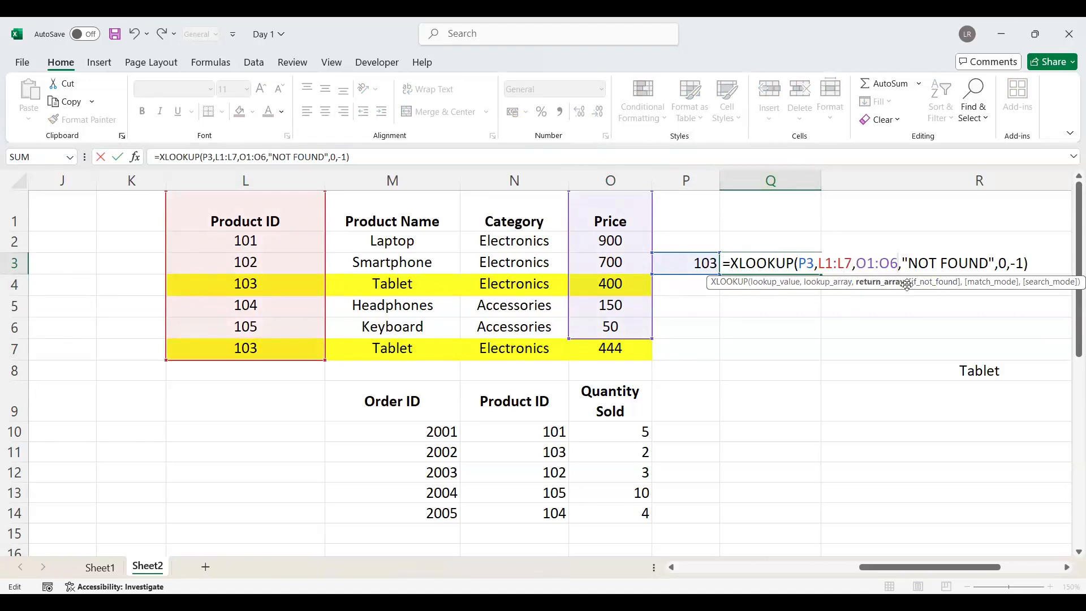
key(BackSpace)
text(7)
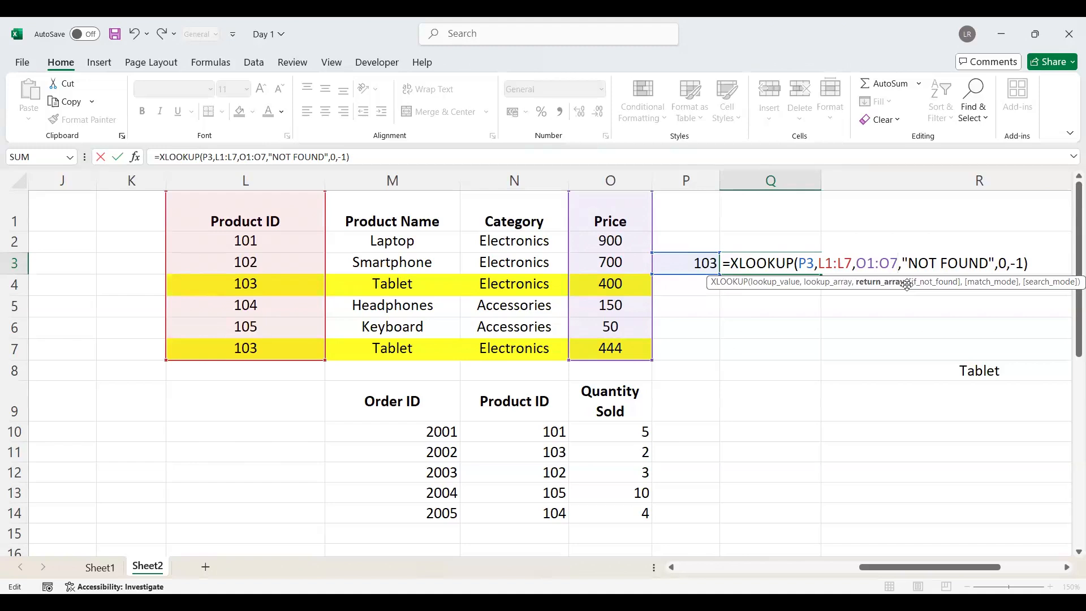
key(Return)
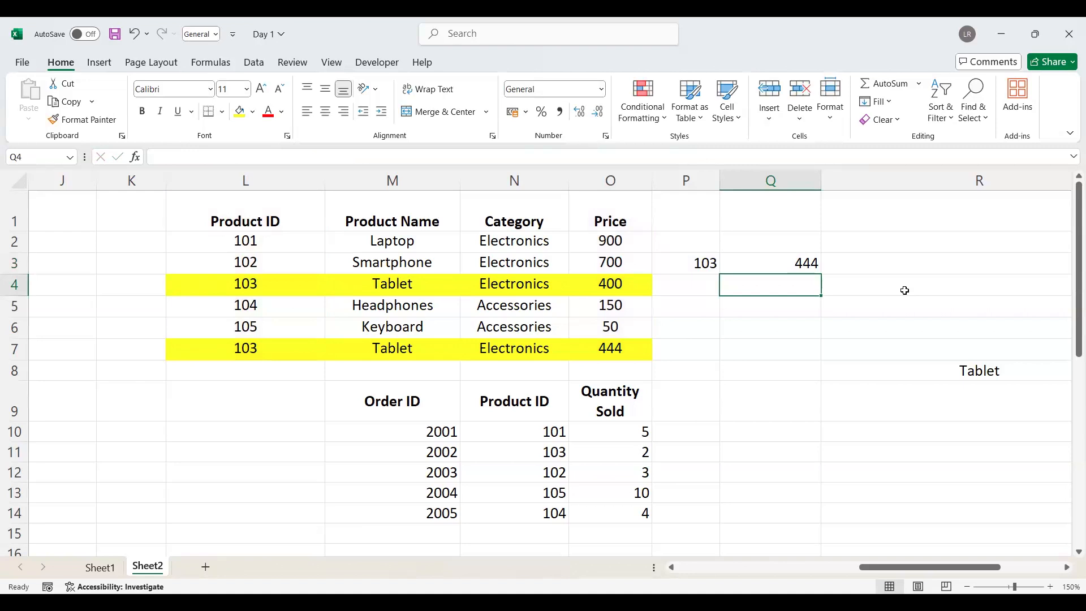
Step: Review all arguments of Q3's XLOOKUP formula, from the lookup value through the search mode
double_click(809, 264)
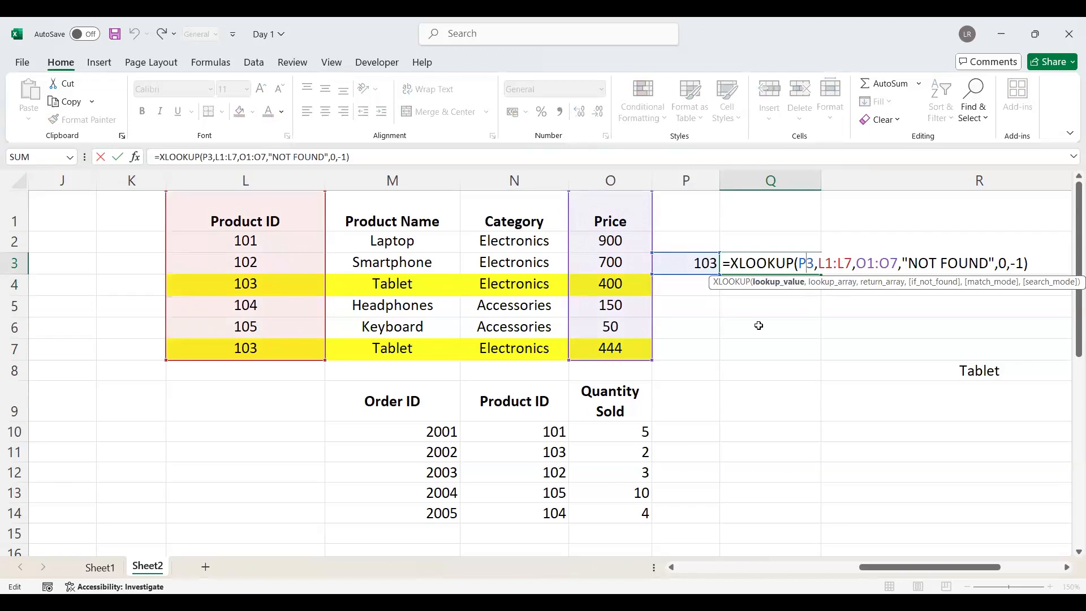
double_click(946, 263)
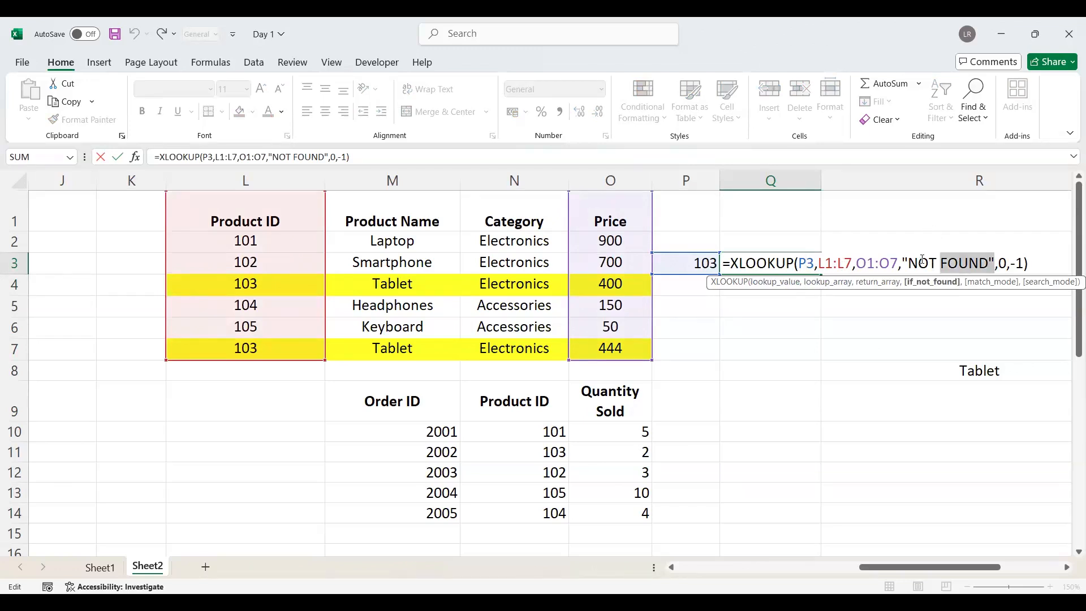
click(924, 261)
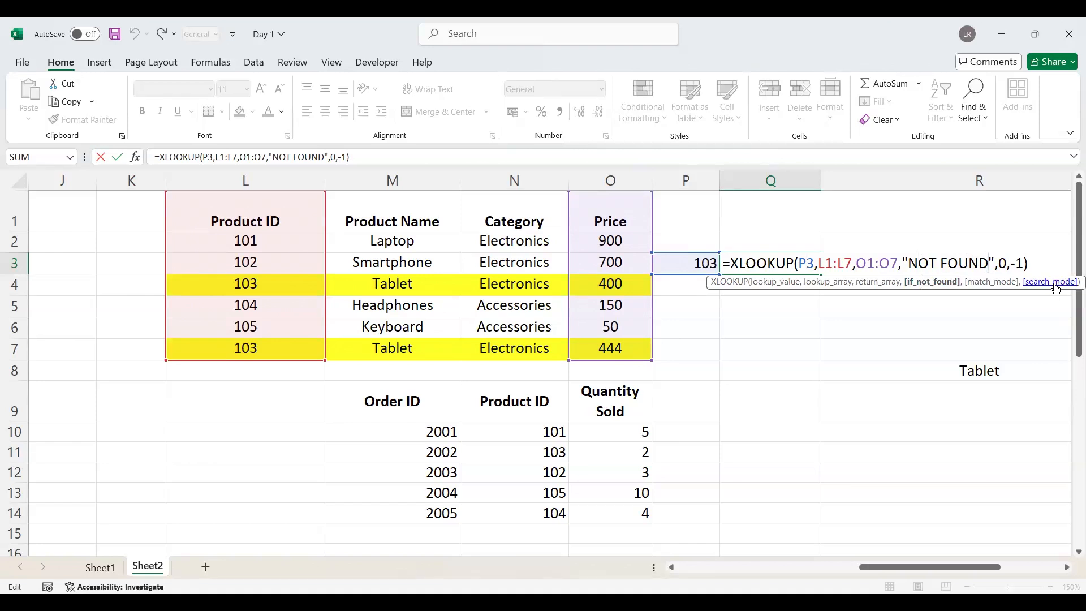
key(Return)
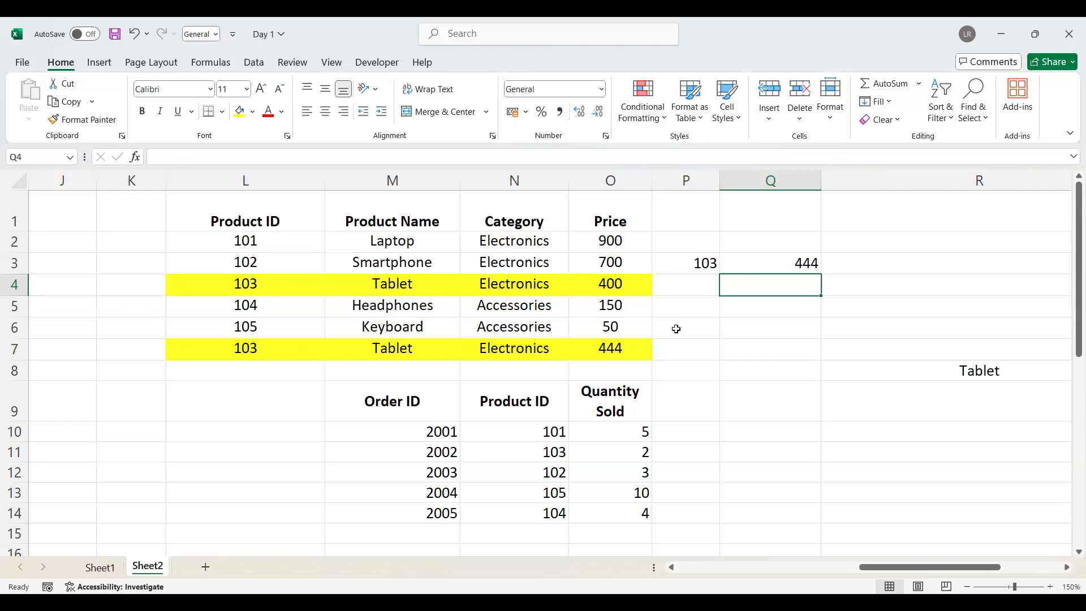
Step: Copy the Laptop price from O2 into cell Q6
click(619, 237)
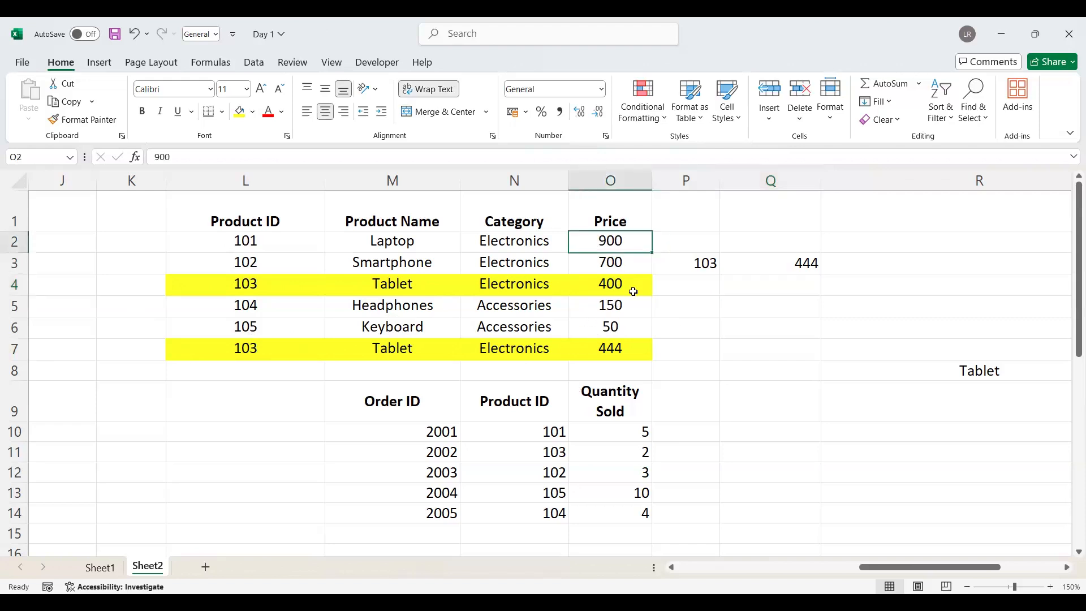
key(ctrl+c)
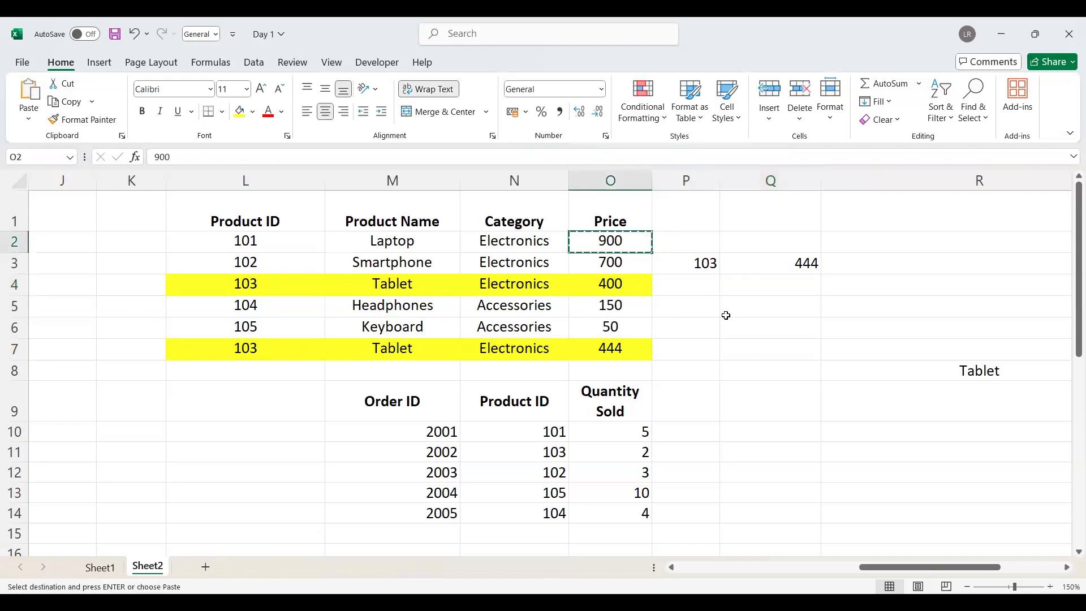
click(749, 329)
key(ctrl+v)
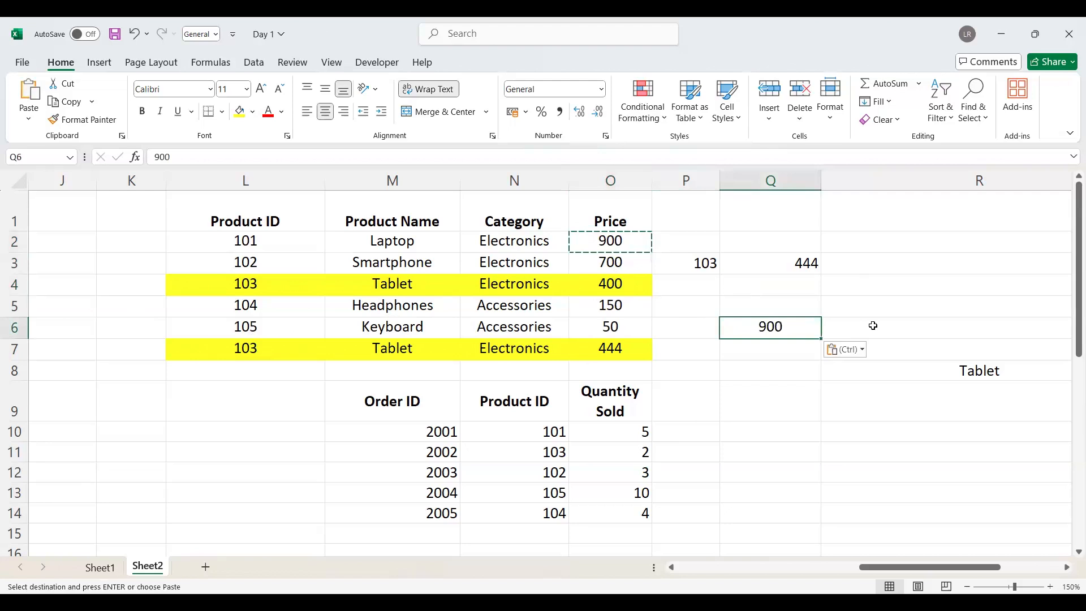
Step: Start an XLOOKUP formula in R6 with Q6 as the lookup value and O1:O7 as the lookup array
click(853, 322)
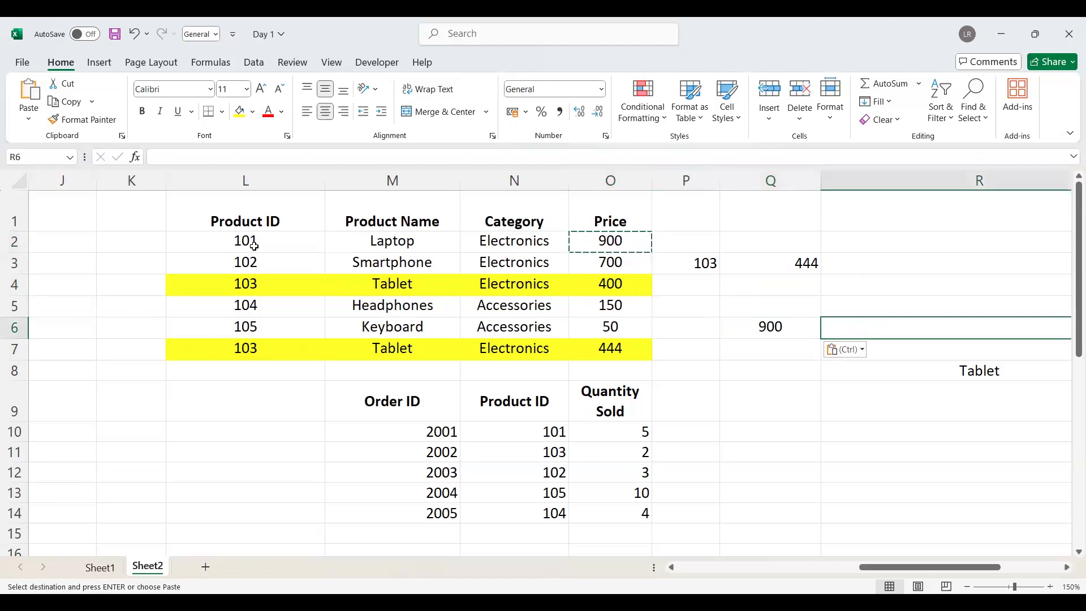
double_click(897, 327)
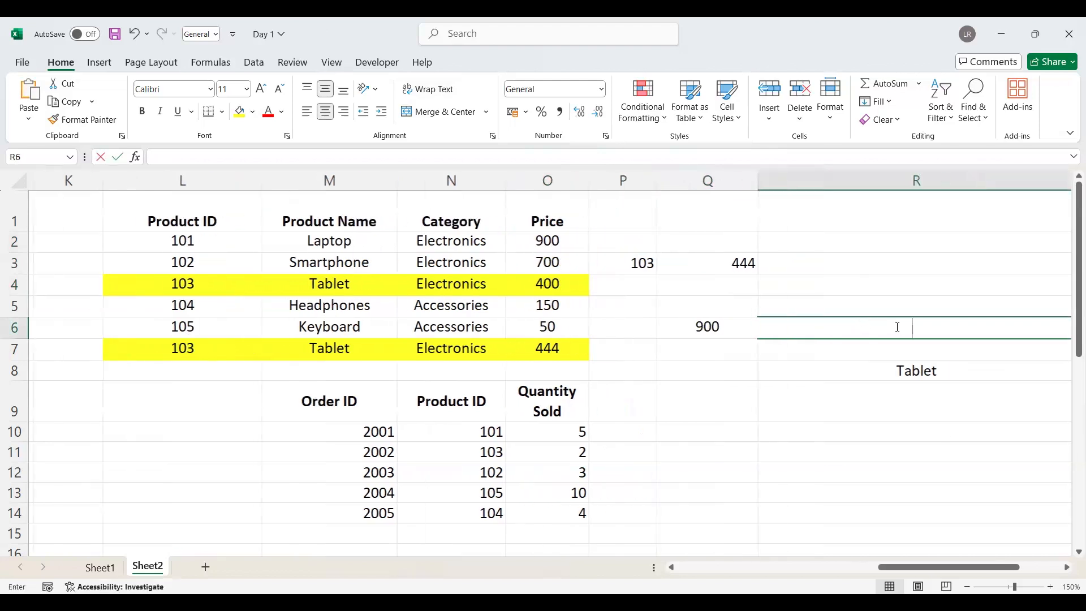
text(=)
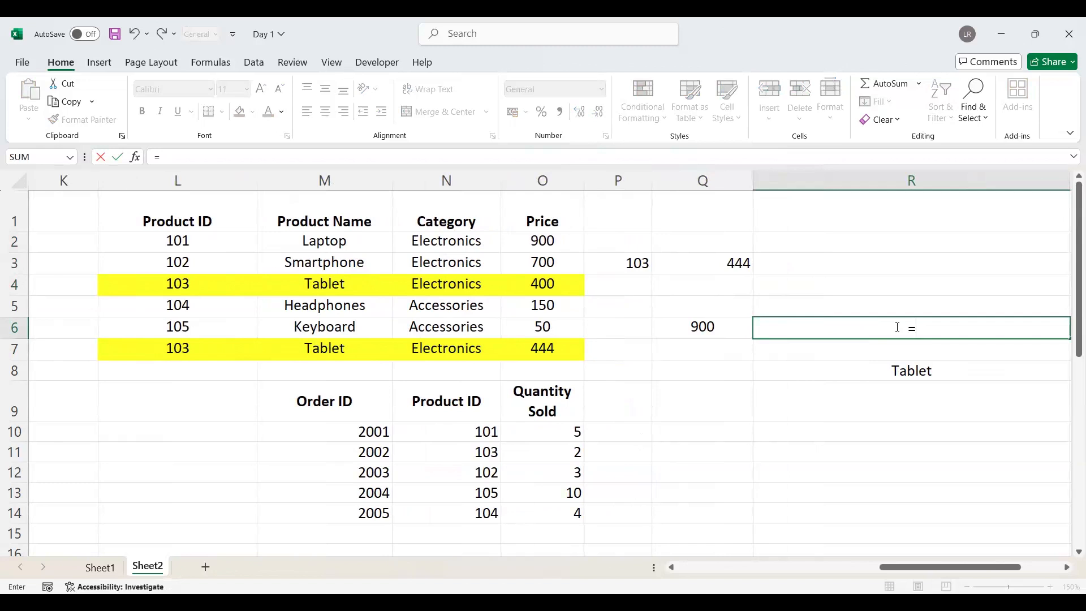
text(XLOOKUP()
click(721, 328)
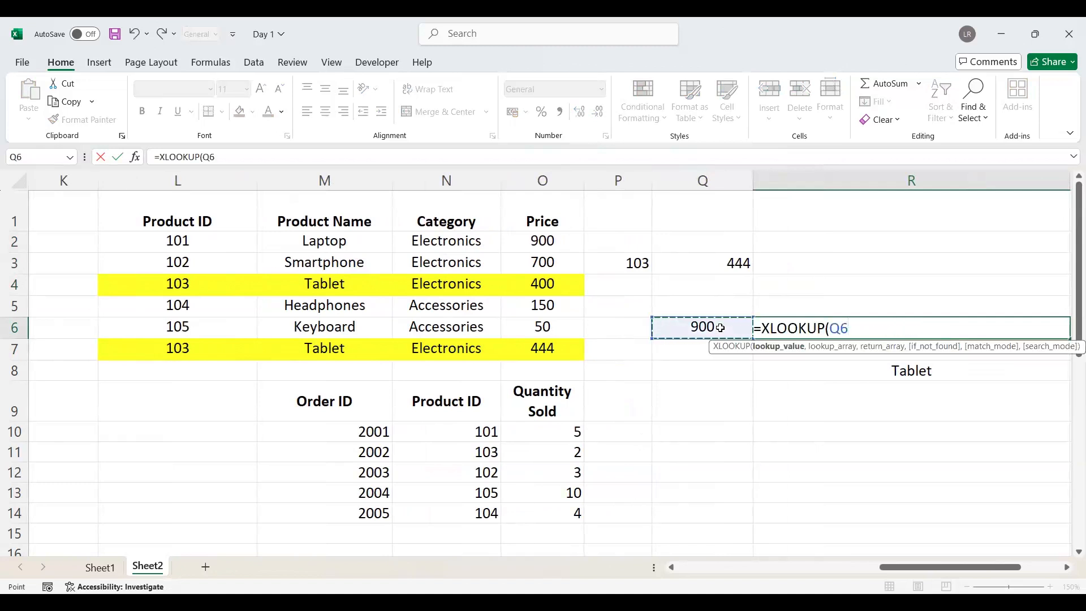
text(,)
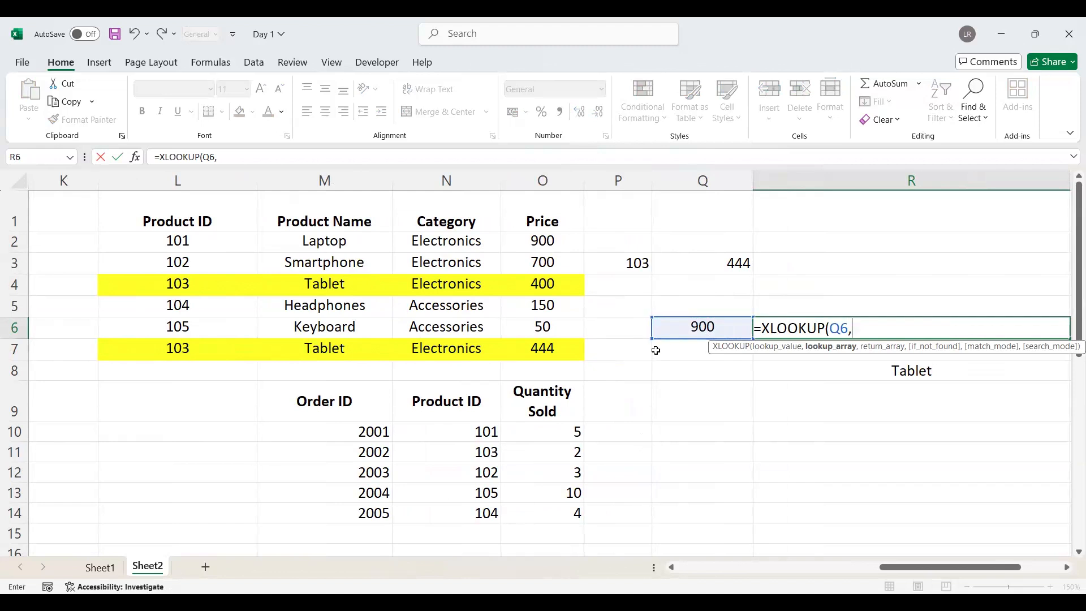
drag(564, 215, 565, 340)
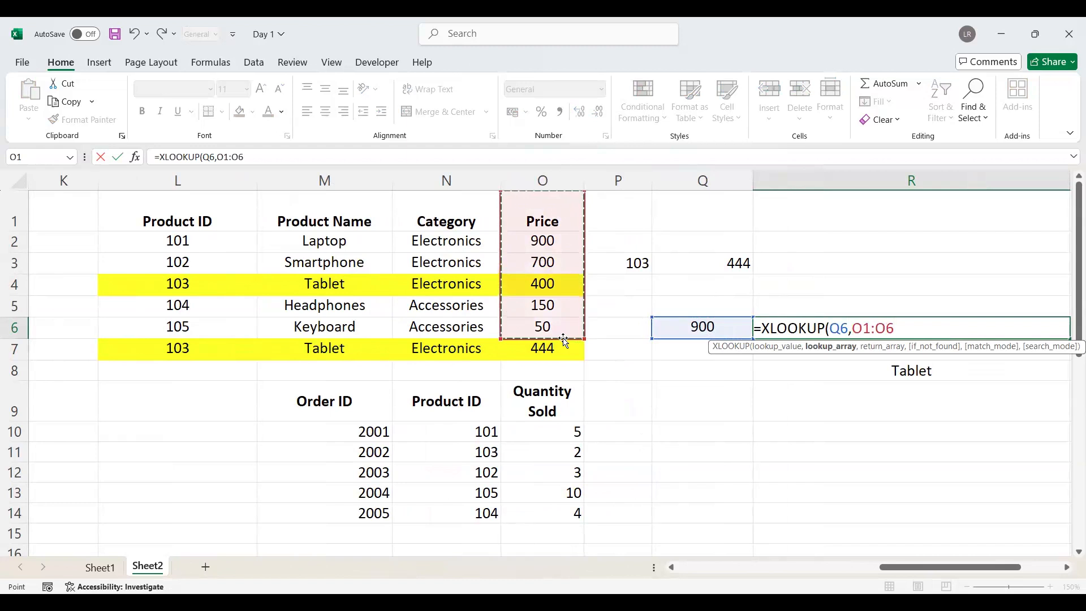
text(,)
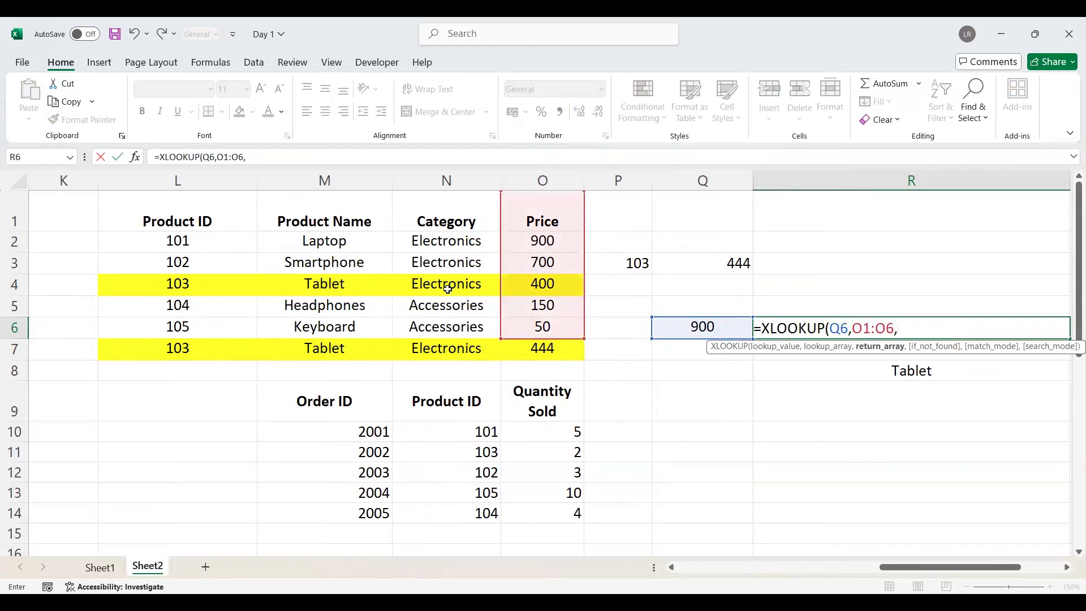
key(BackSpace)
key(BackSpace)
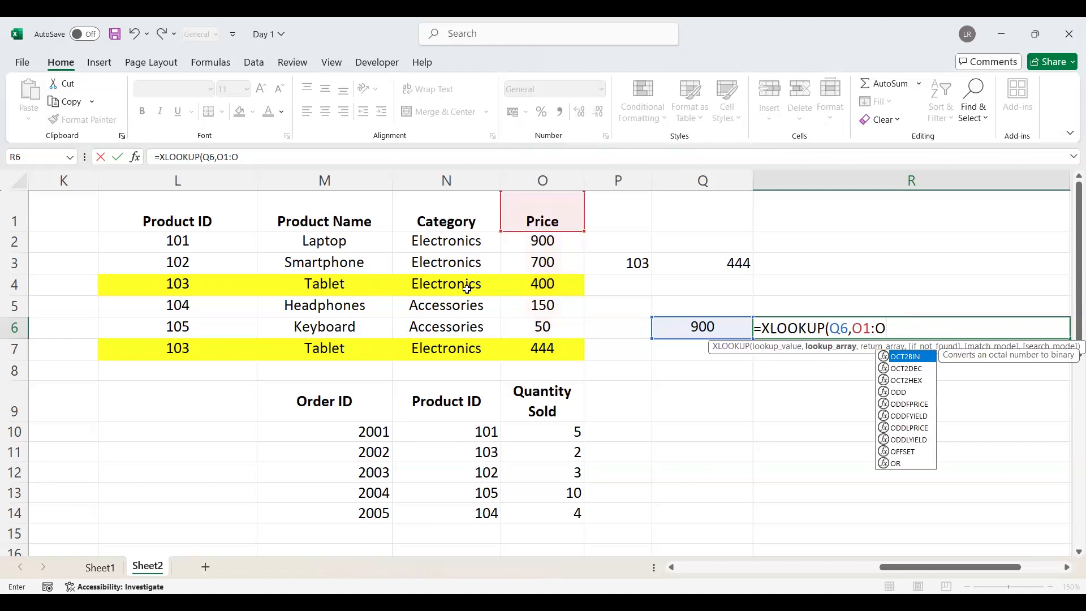
text(7,)
Step: Complete R6's XLOOKUP formula with L1:L6 as the return array
drag(229, 206, 206, 338)
text())
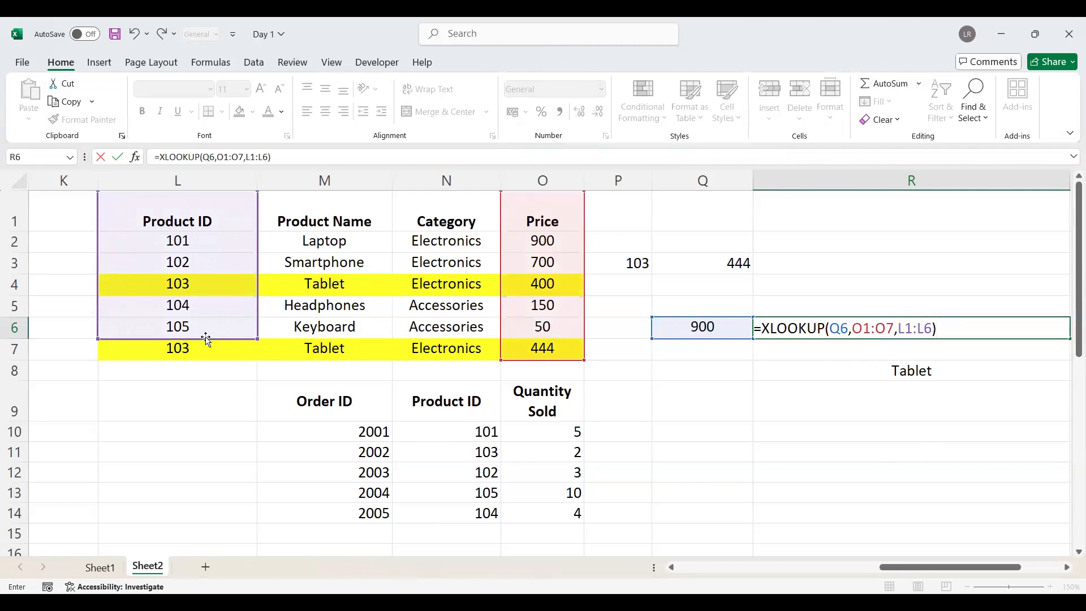
key(Return)
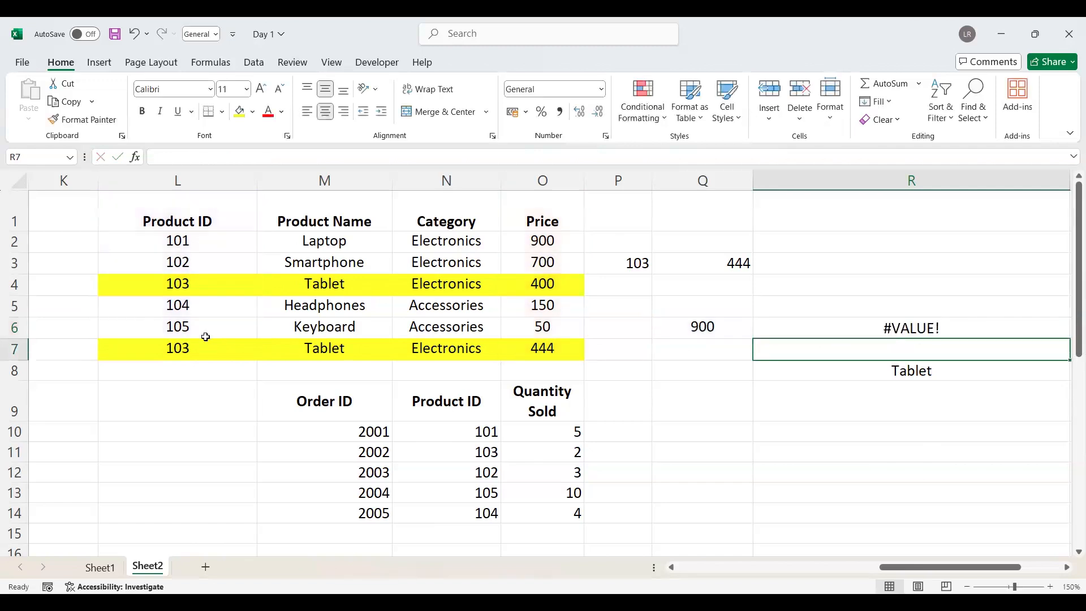
Step: Extend the return array in R6's XLOOKUP formula to L1:L7
double_click(896, 329)
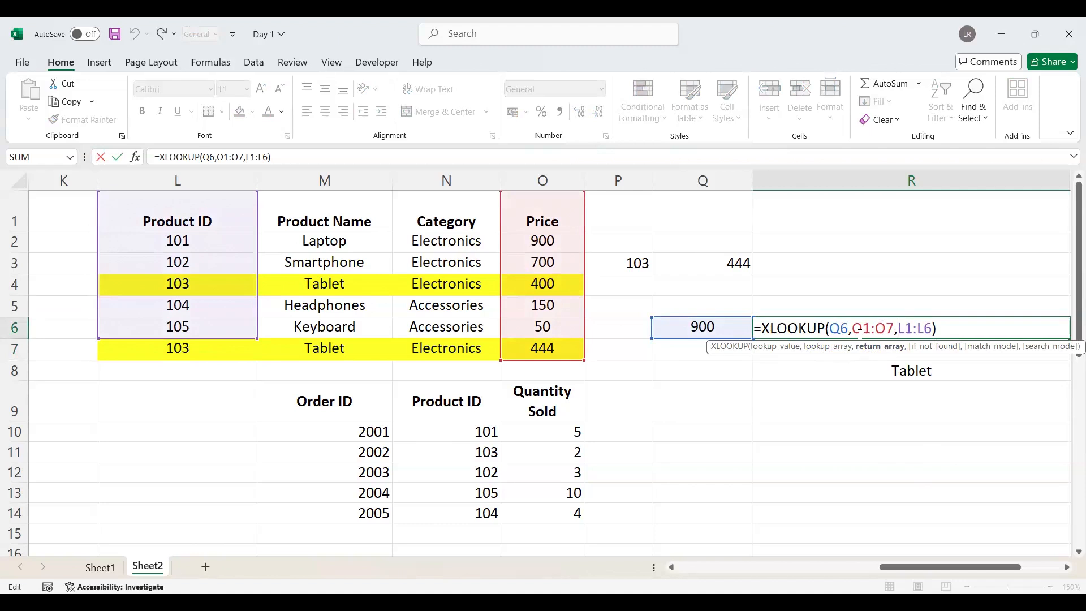
click(933, 330)
key(BackSpace)
text(7)
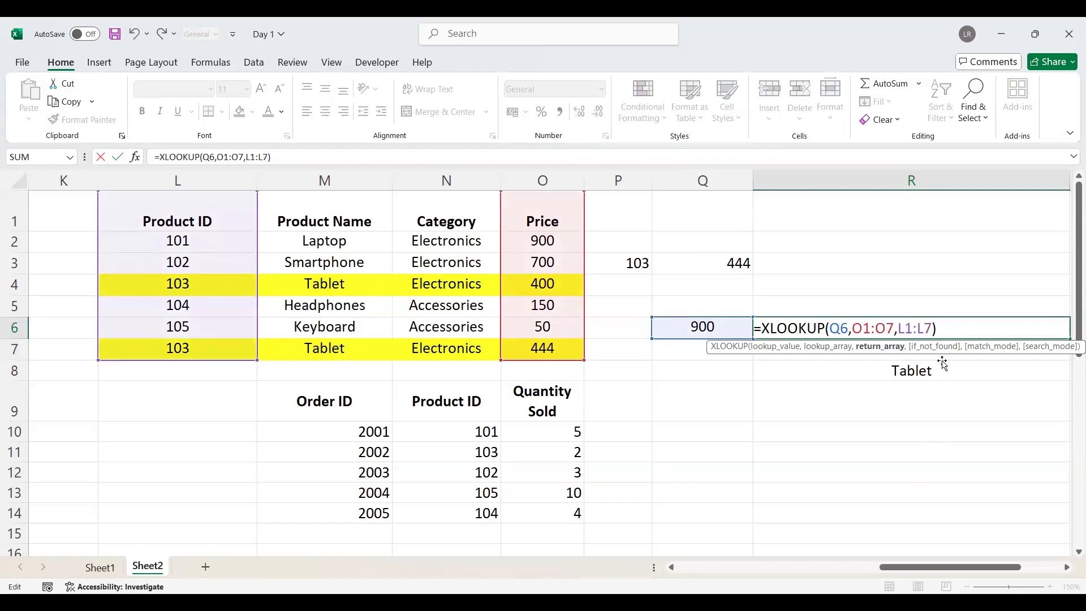
key(Return)
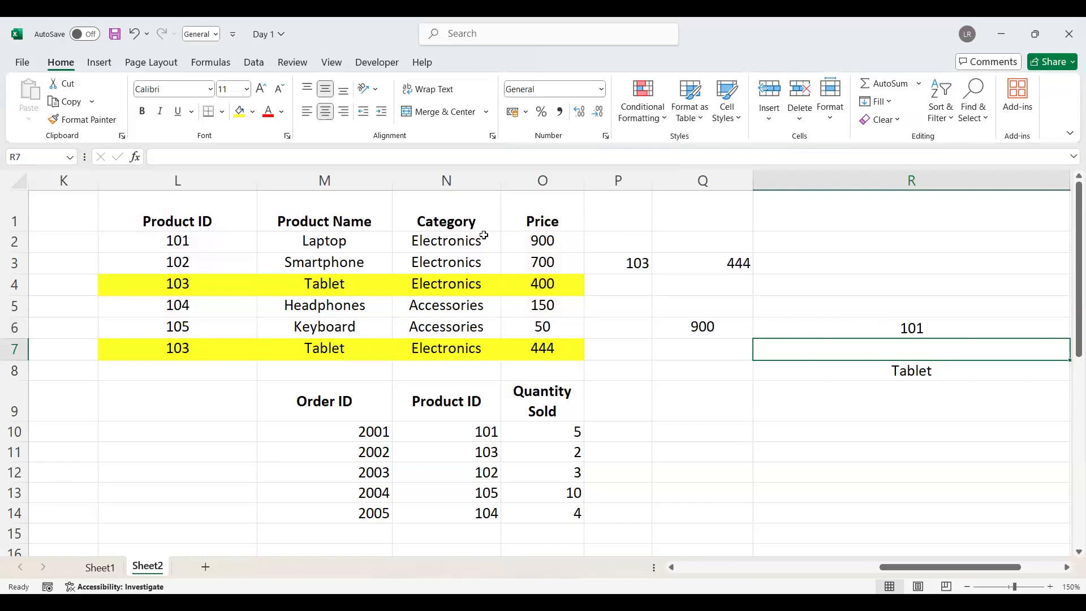
Step: Check the Laptop's price and product ID in the table against R6's XLOOKUP formula
click(535, 236)
click(236, 240)
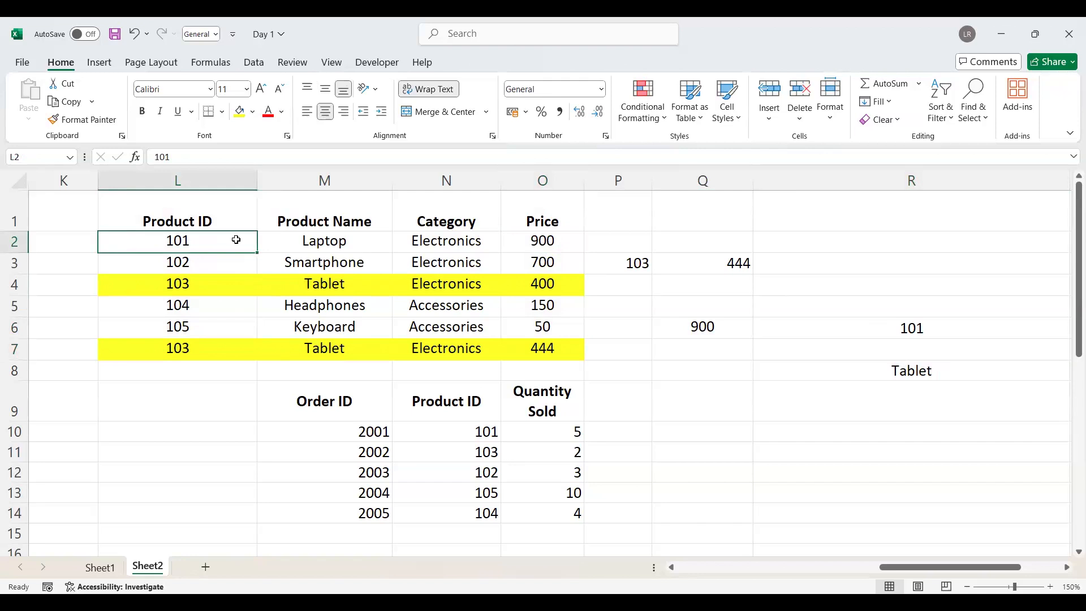
double_click(963, 326)
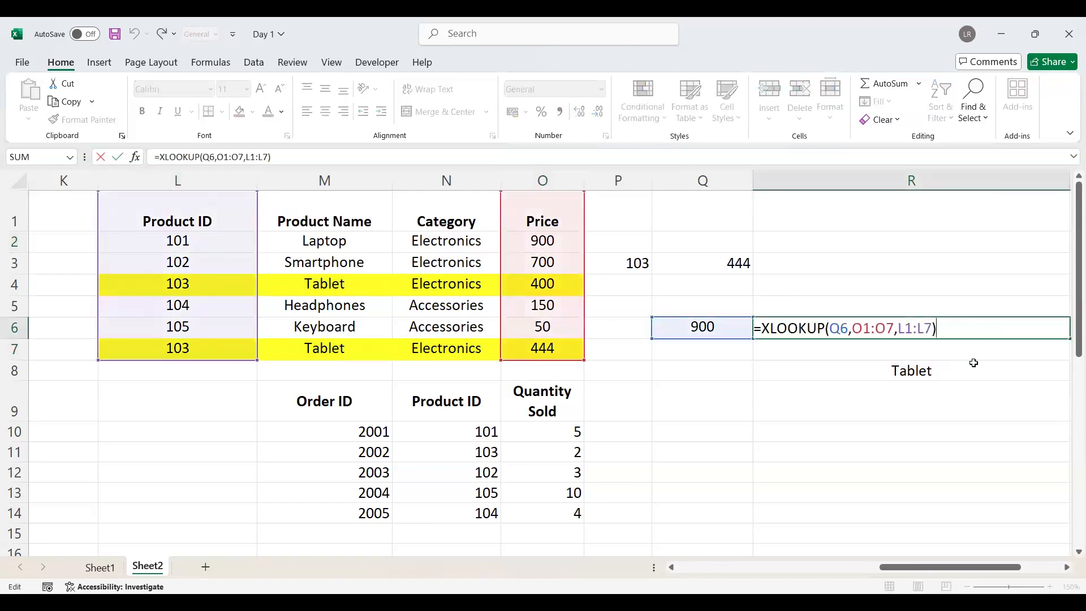
key(Return)
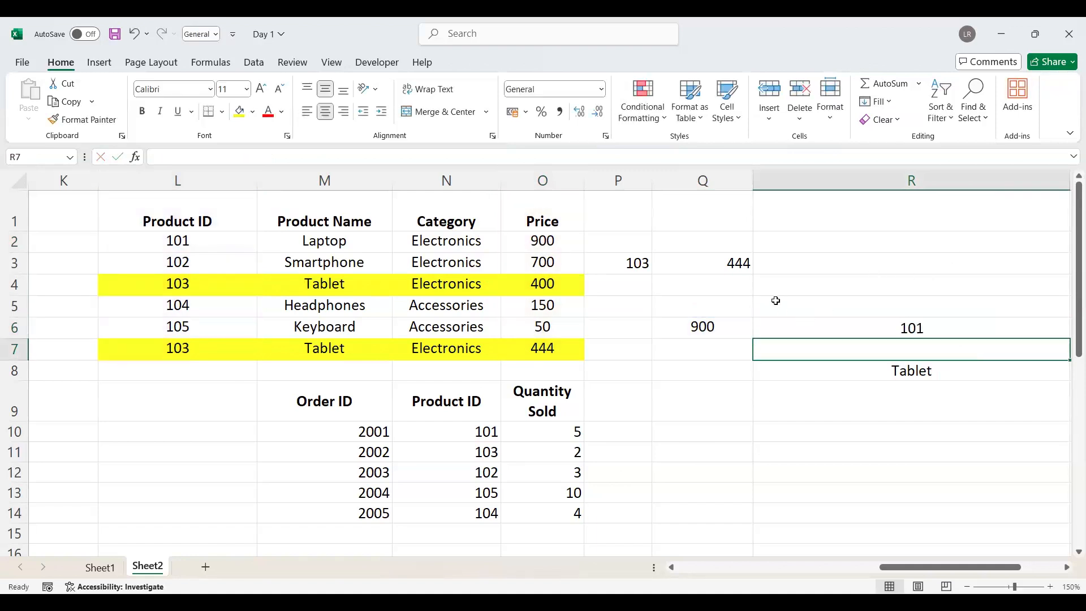
Step: Examine Q3's XLOOKUP formula, including its return array, not-found message and search mode arguments
double_click(715, 263)
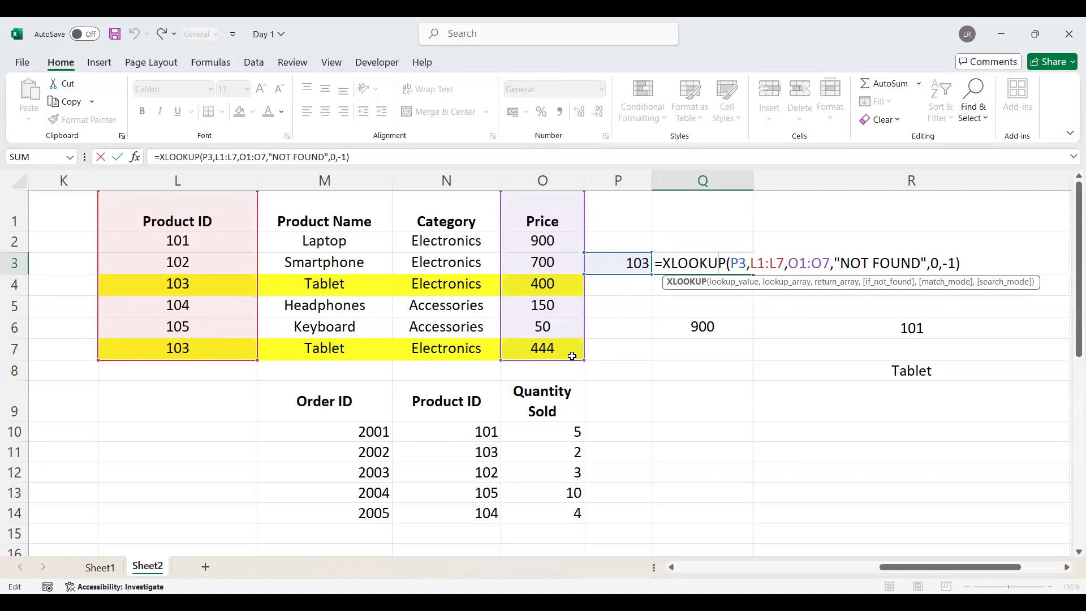
key(Return)
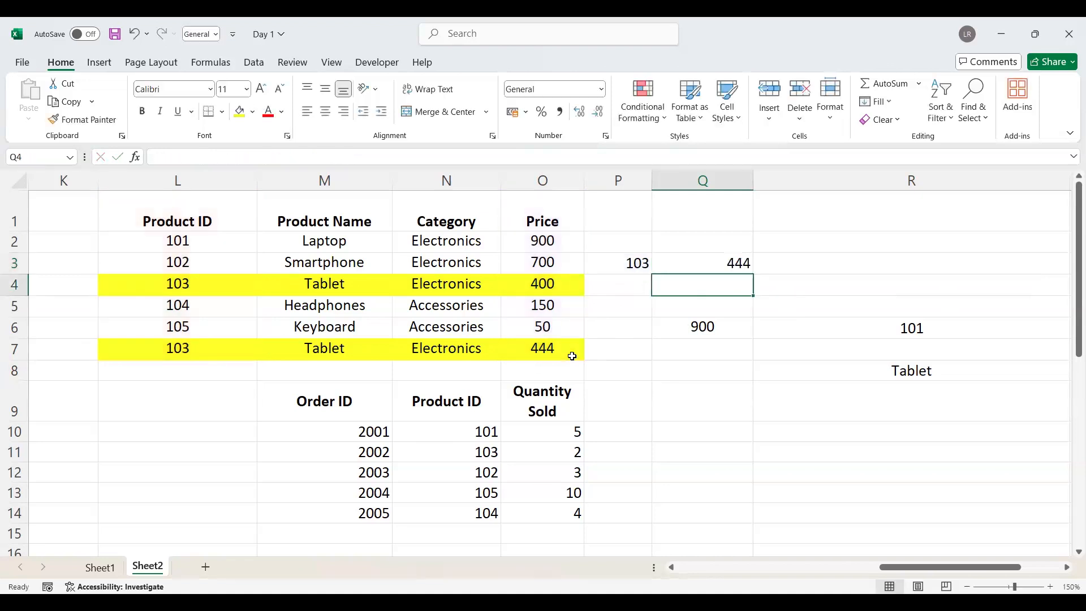
double_click(724, 265)
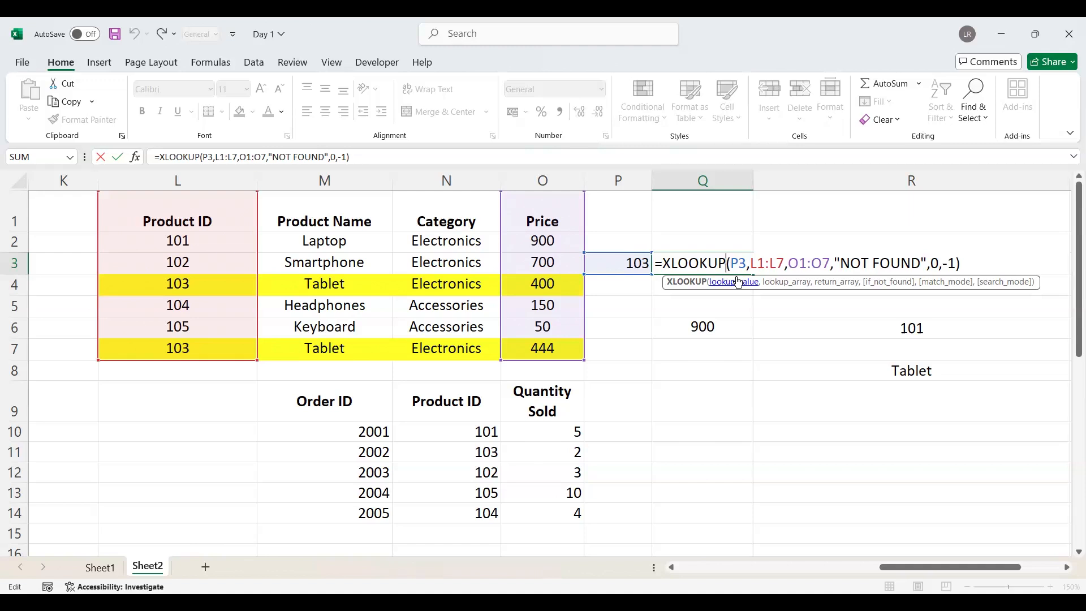
key(Return)
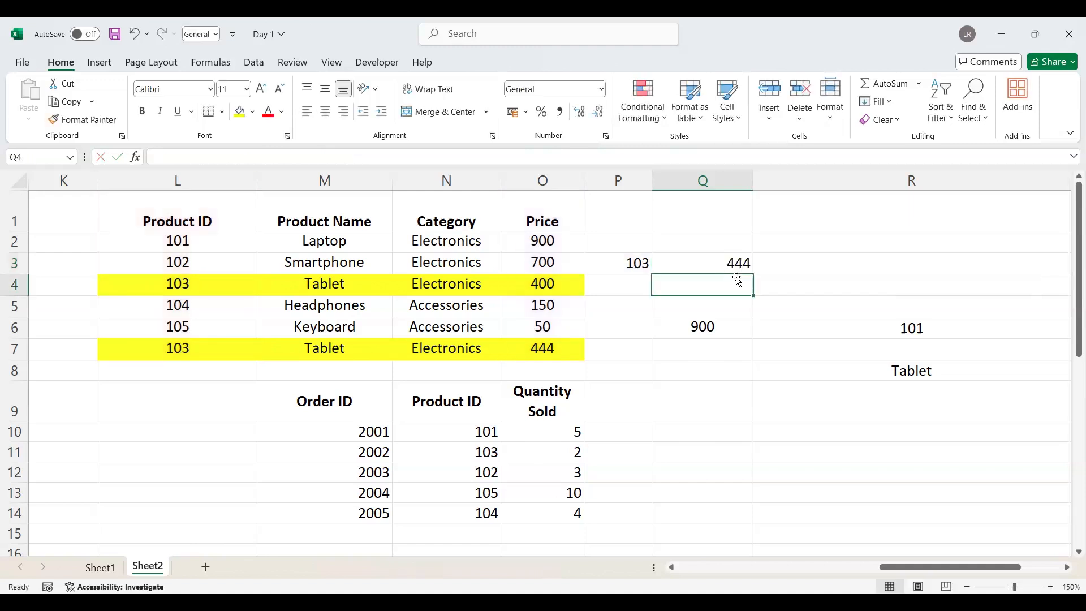
double_click(722, 262)
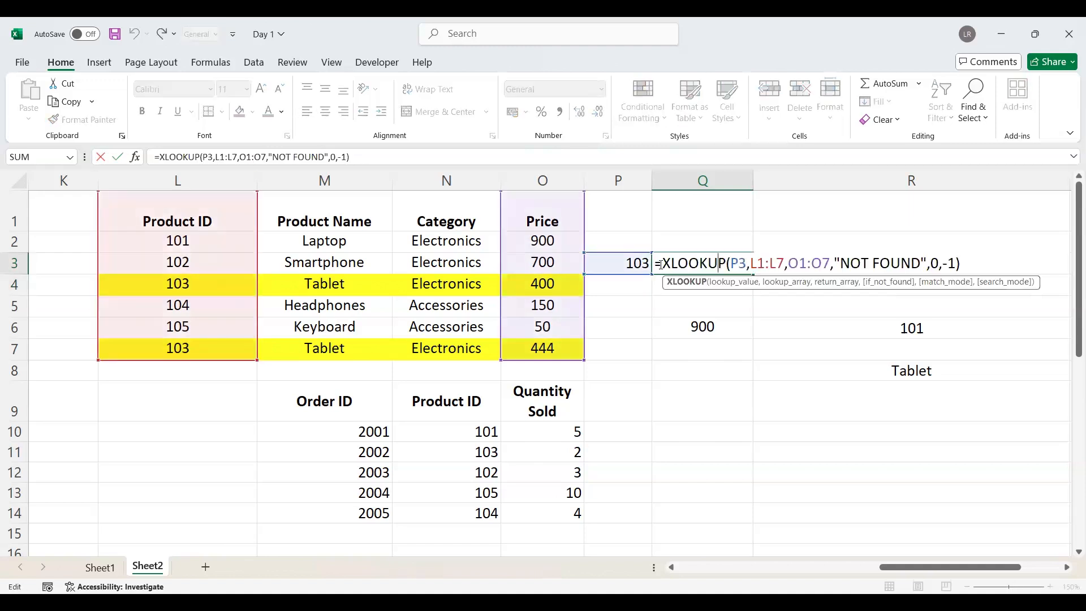
drag(654, 263, 968, 262)
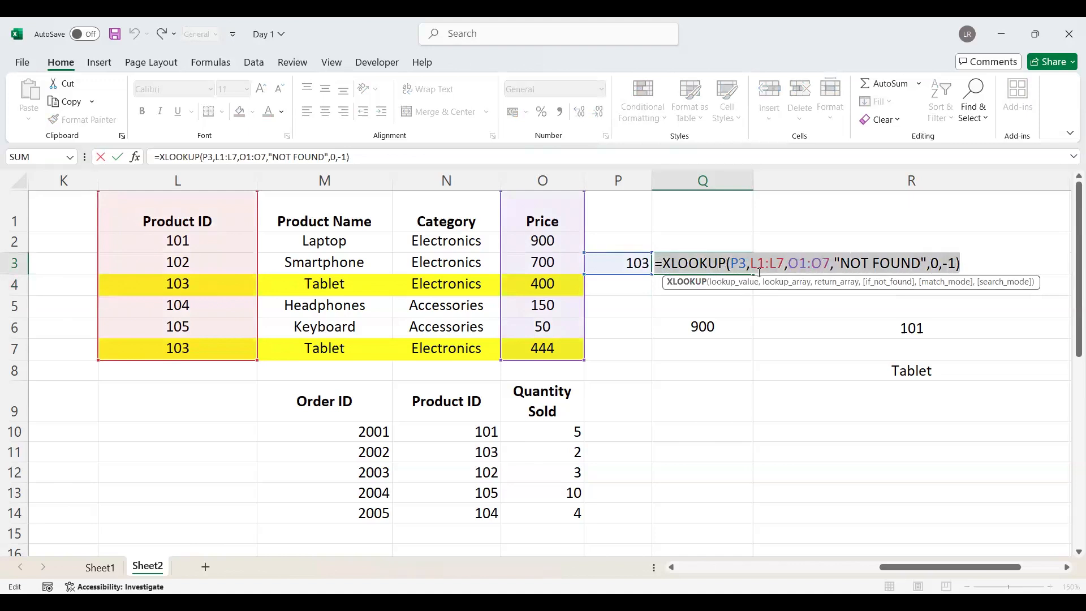
click(792, 262)
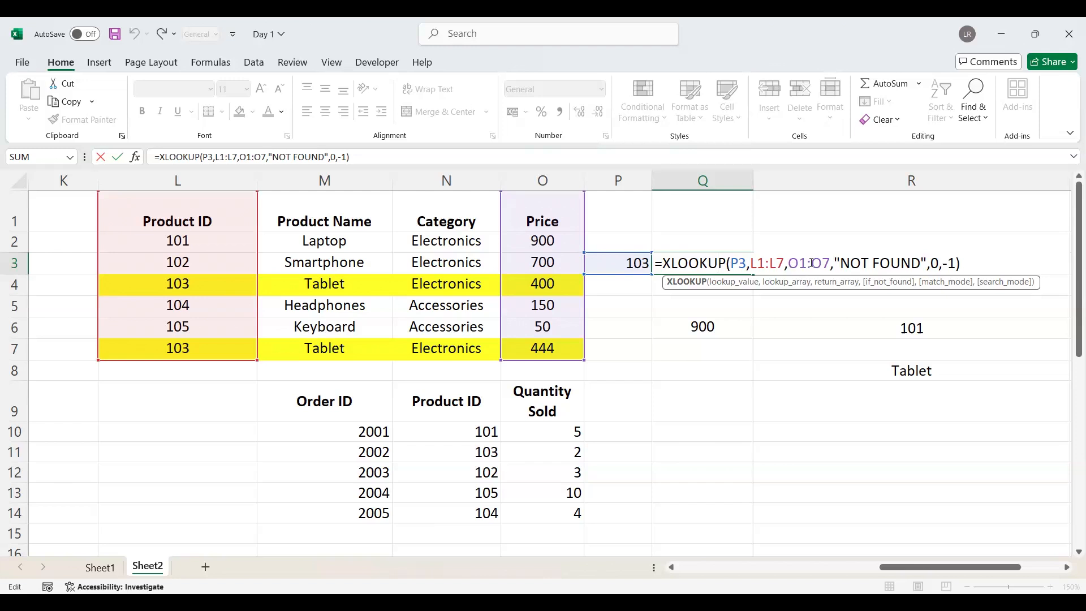
double_click(812, 263)
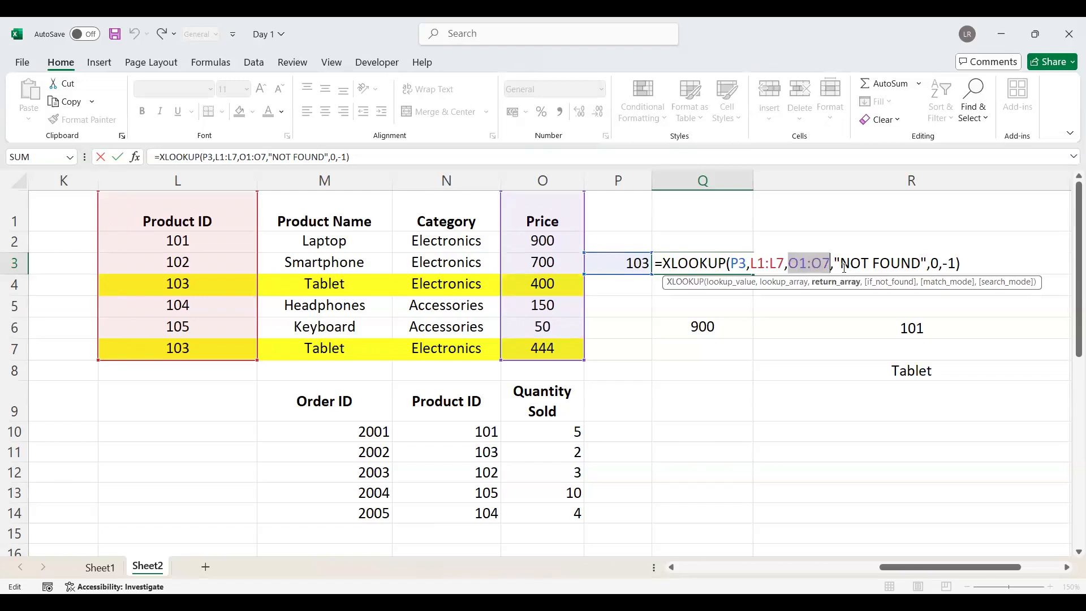
double_click(885, 263)
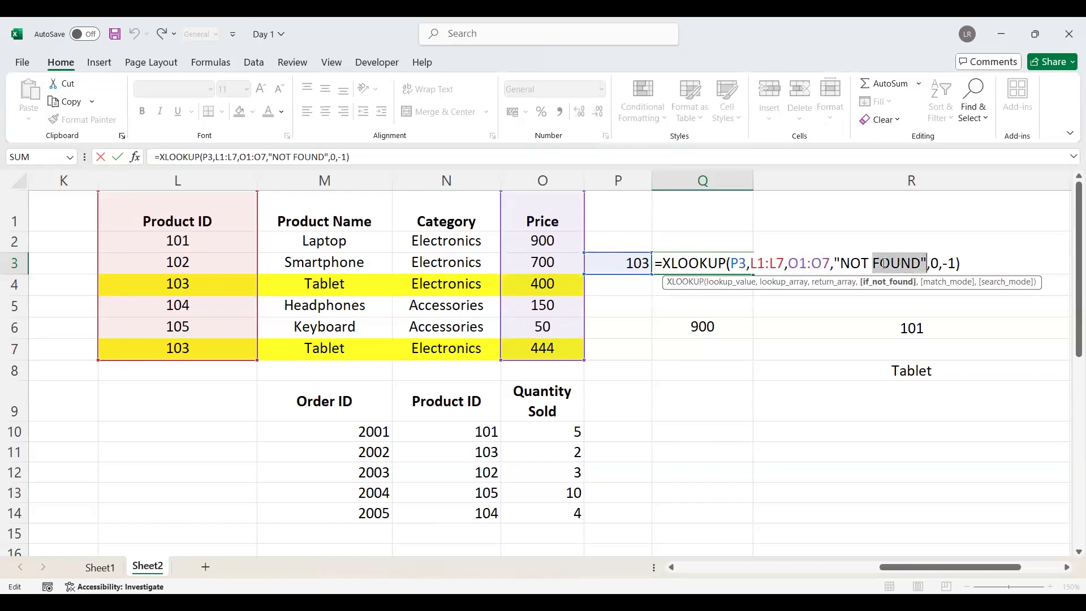
double_click(953, 264)
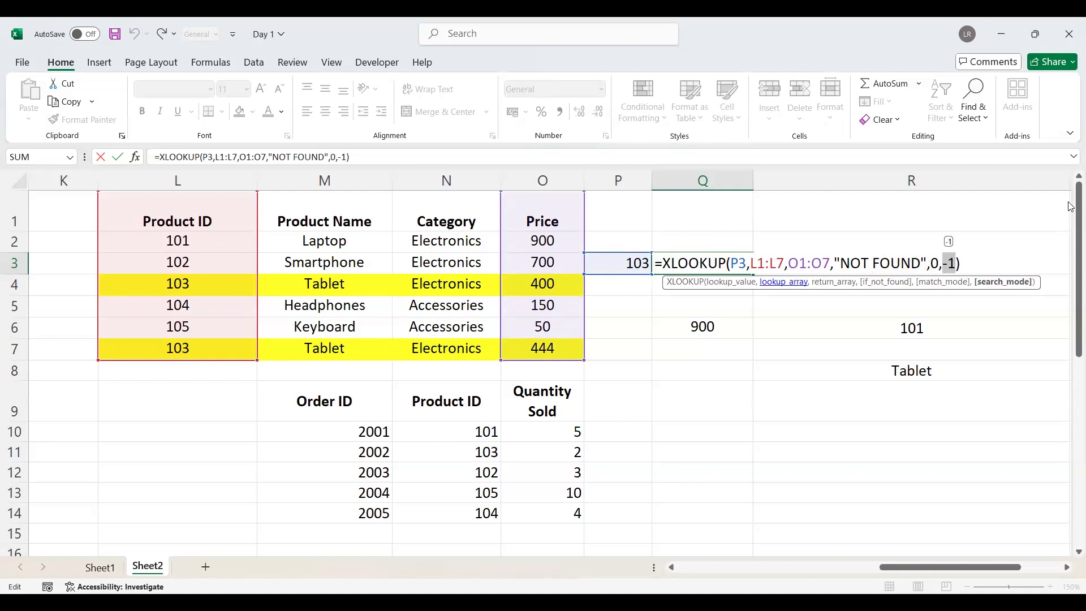
Step: Change the search mode in Q3's XLOOKUP formula to 1 (first-to-last)
click(954, 267)
key(BackSpace)
key(BackSpace)
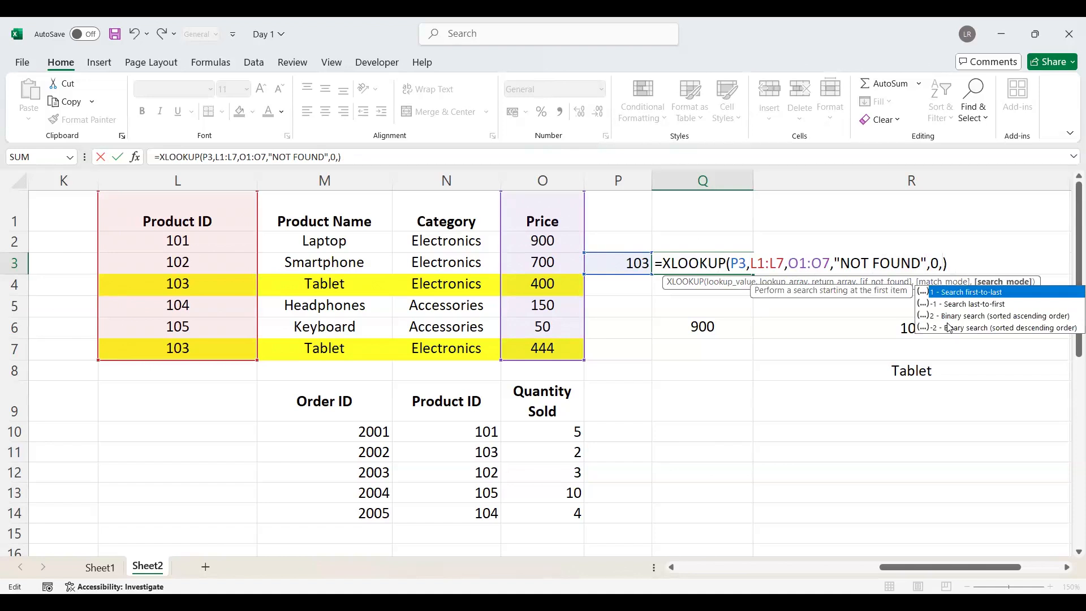
text(1)
key(Return)
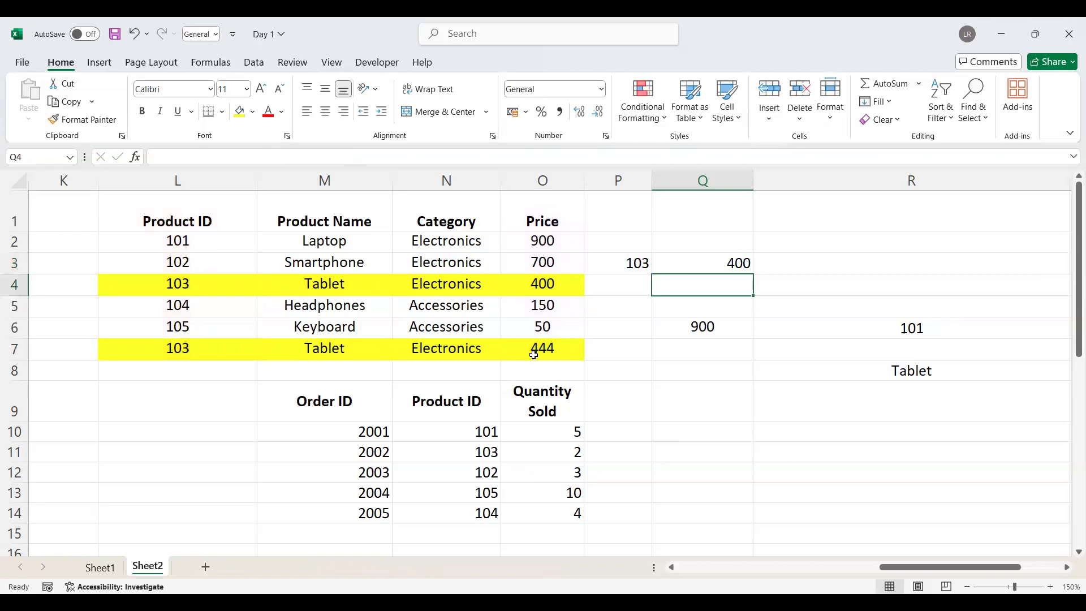
Step: Check the second Tablet price in O7 and set the search mode in Q3's XLOOKUP formula to -1 (last-to-first)
click(555, 348)
click(734, 262)
double_click(735, 262)
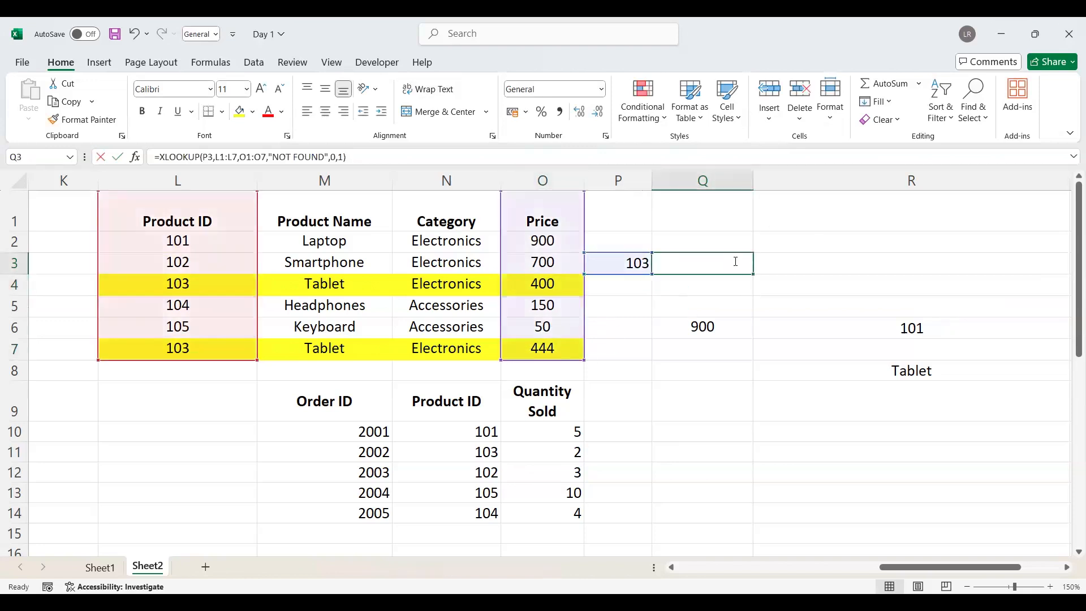
click(944, 265)
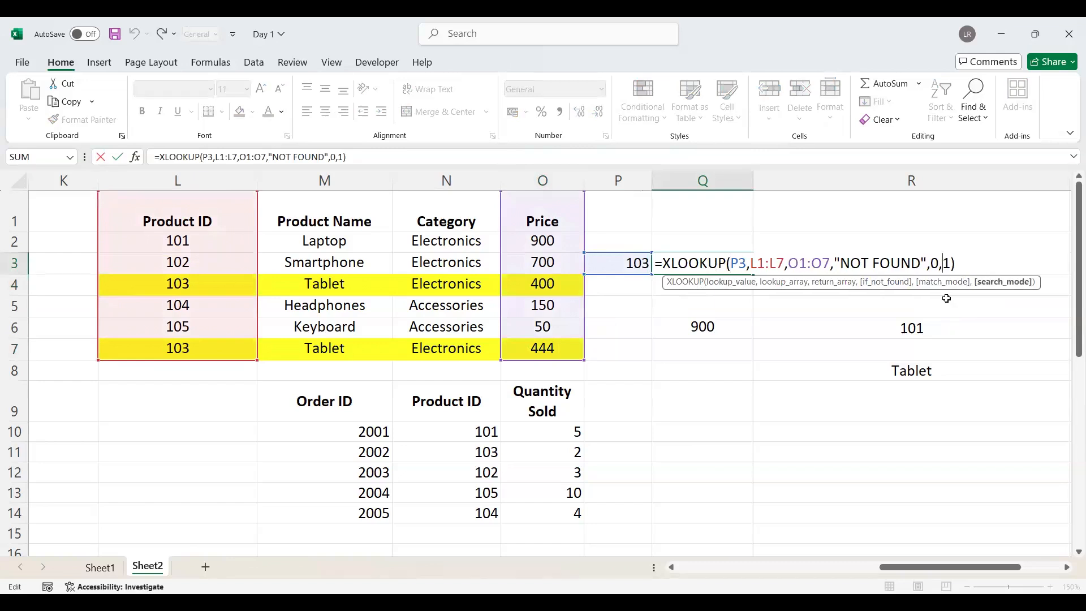
text(-)
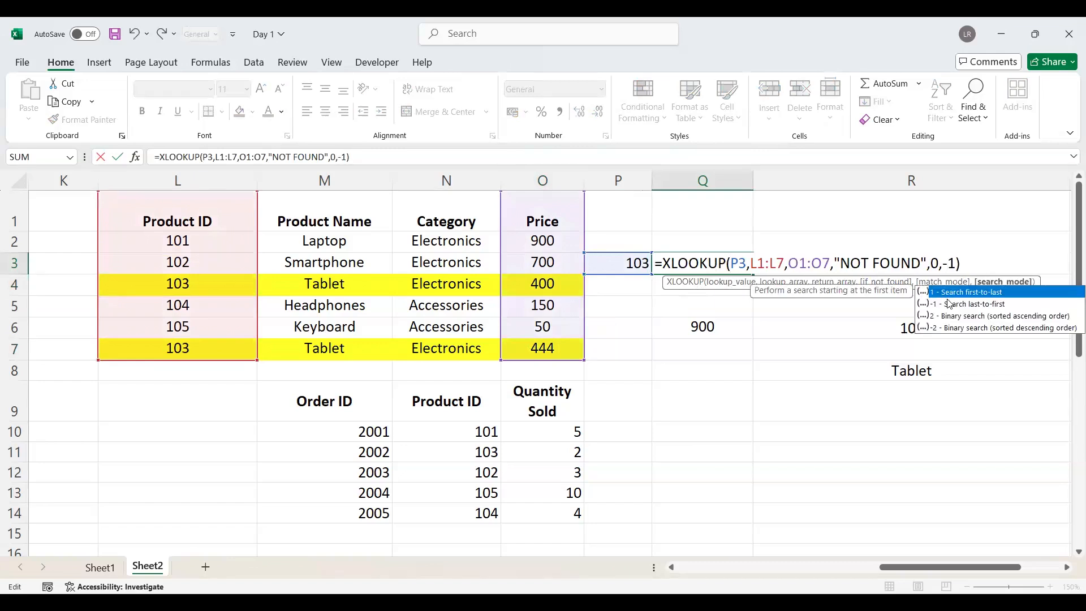
key(Return)
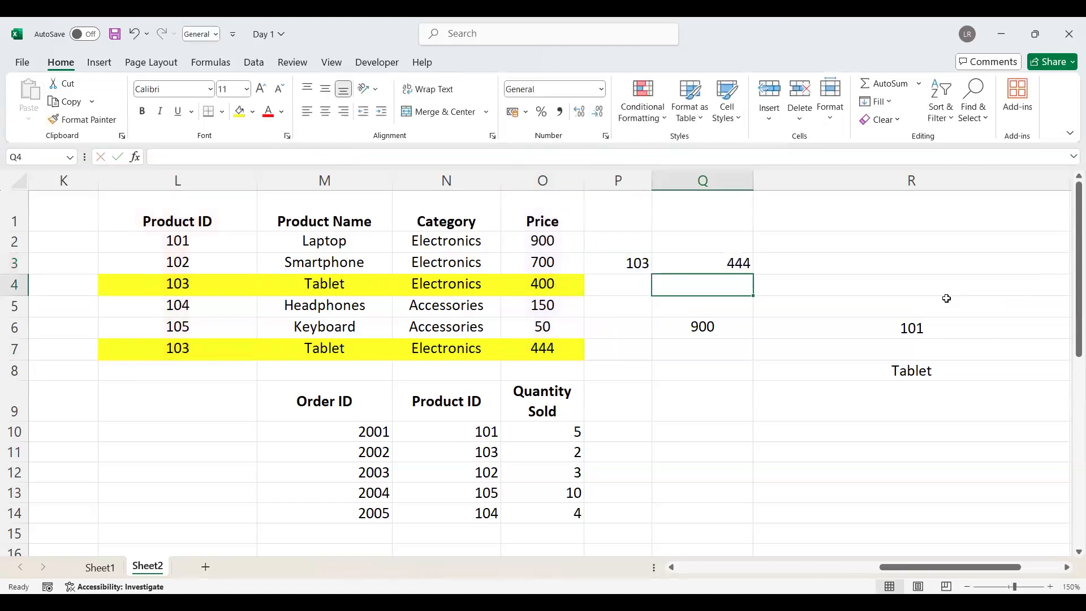
Step: Open the XLOOKUP formula in Q3
double_click(728, 262)
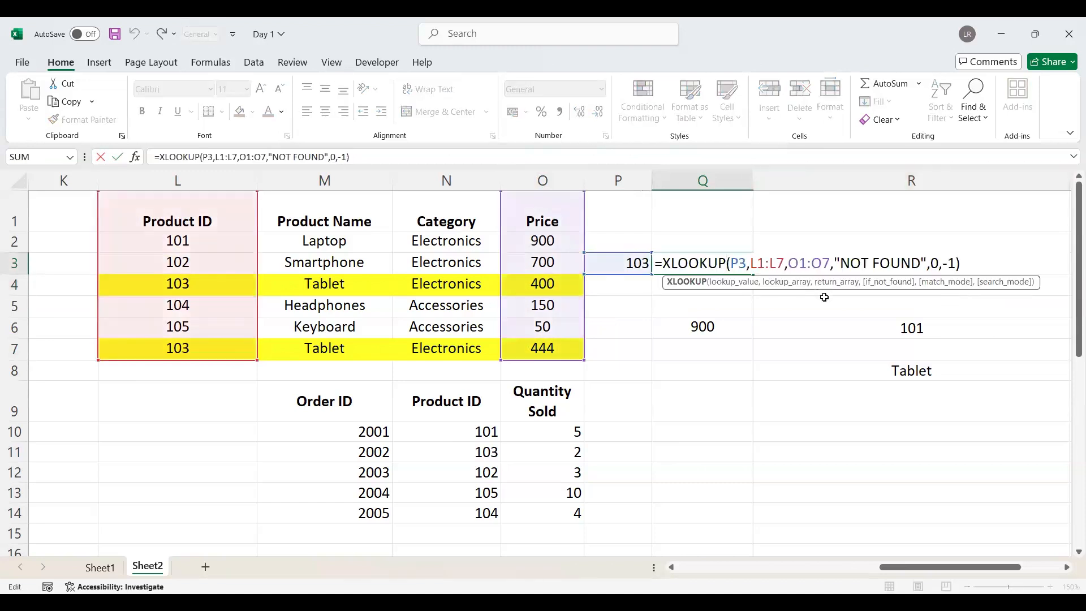
Step: Commit the formula =XLOOKUP(P3,L1:L7,O1:O7,"NOT FOUND",0,-1) in cell Q3 to look up the price searching from last to first
click(945, 262)
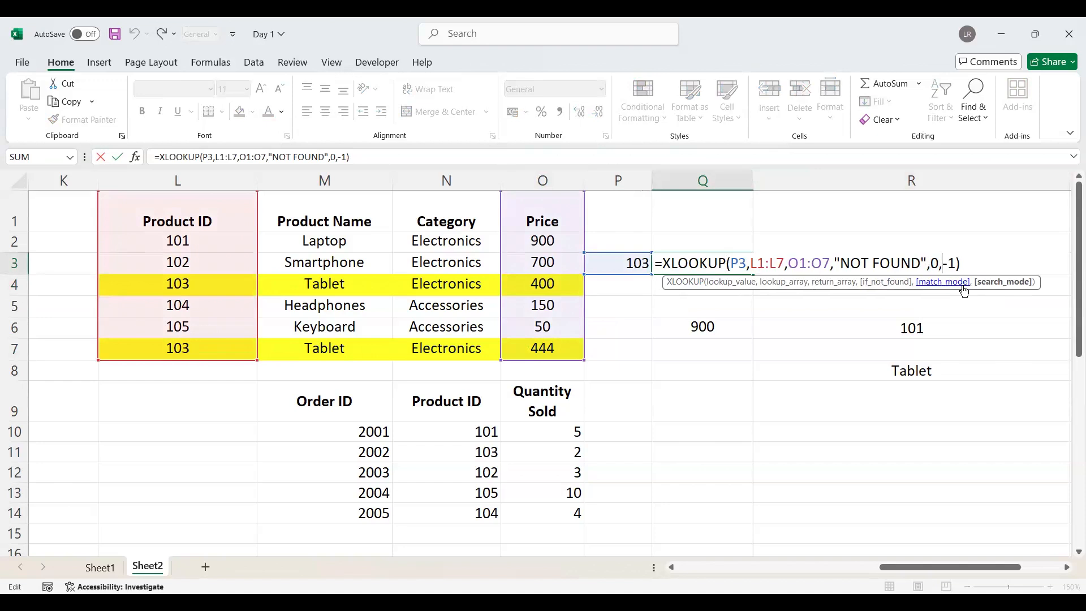
key(Return)
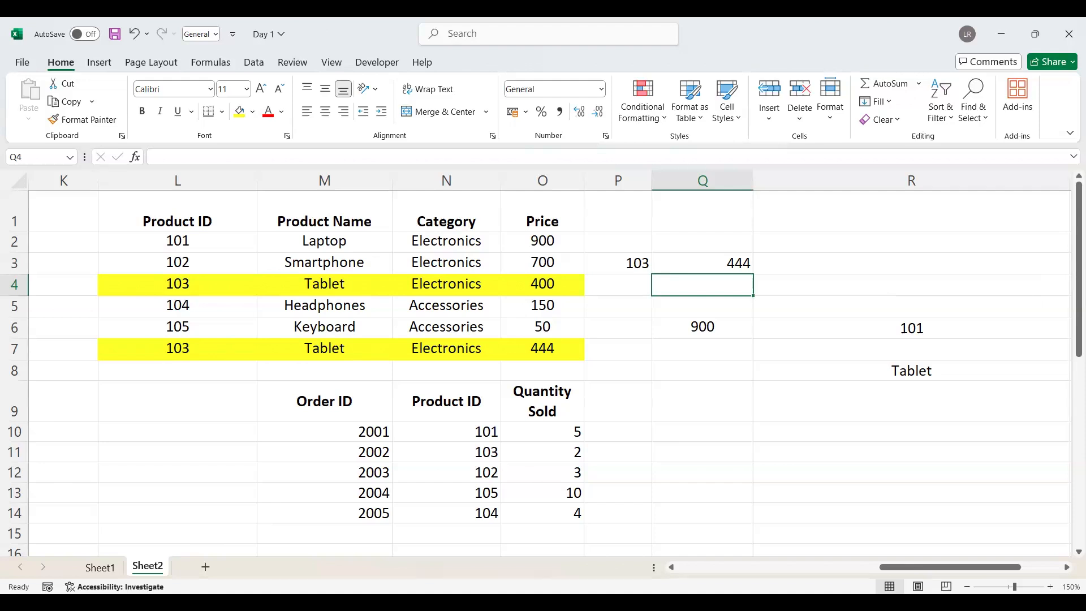
click(815, 432)
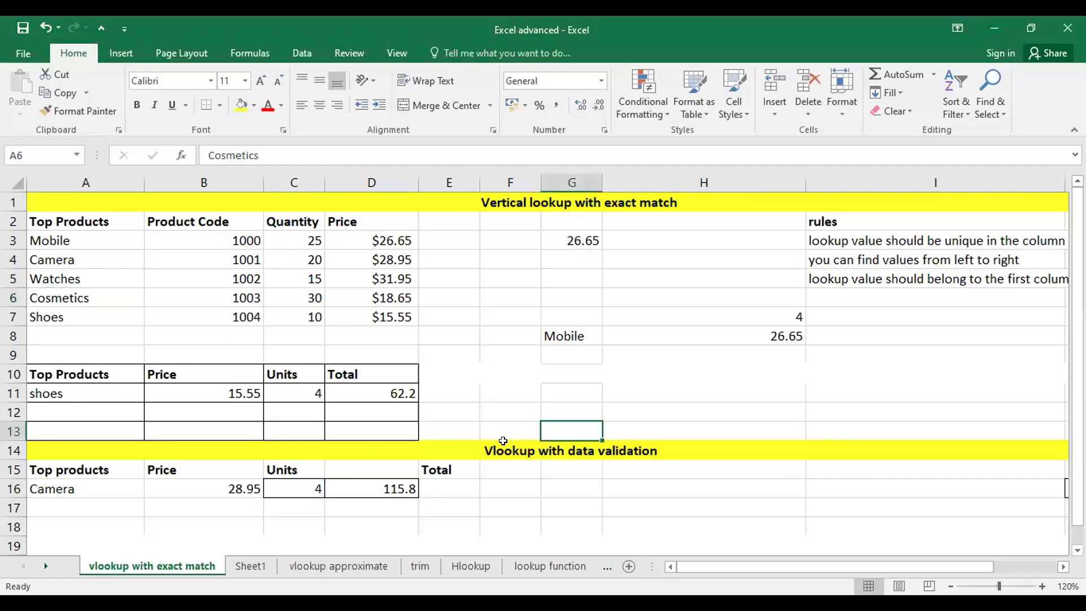
Step: On the Hlookup sheet, examine the HLOOKUP formula in G11 and its arguments
click(469, 566)
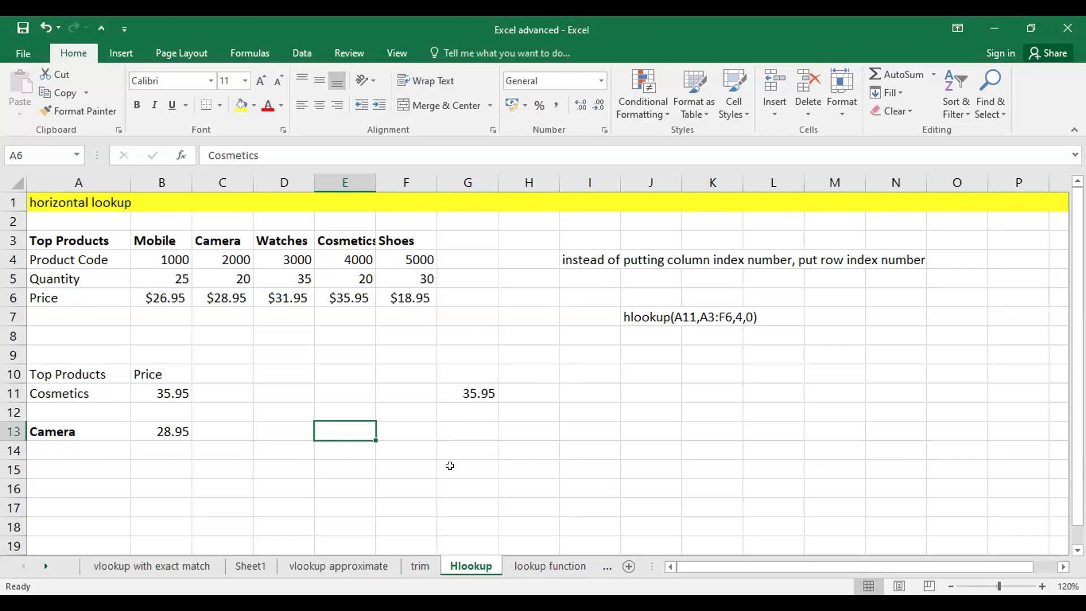
click(454, 418)
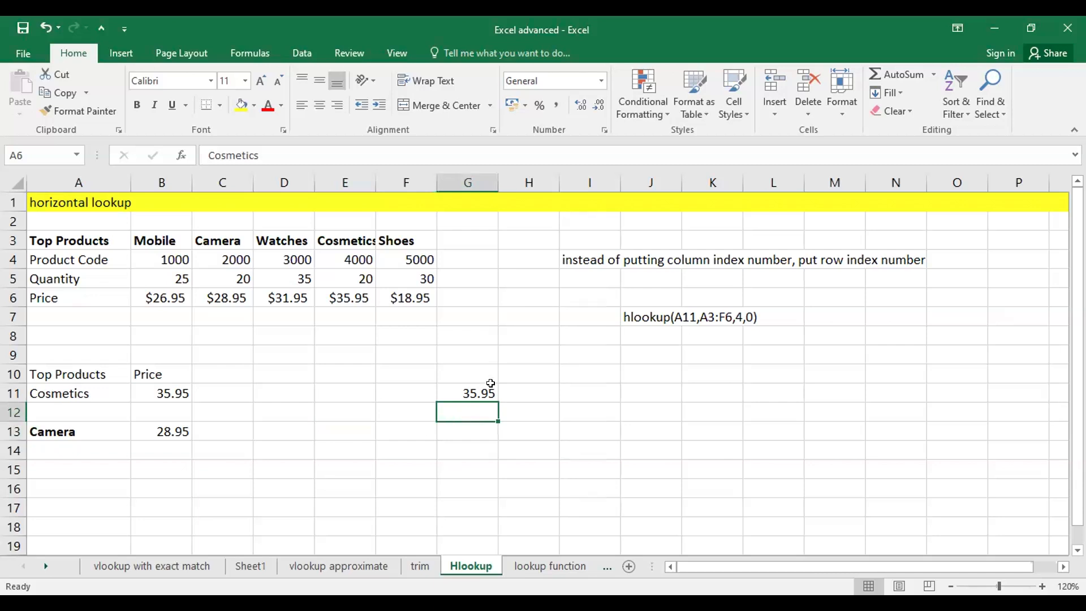
click(474, 390)
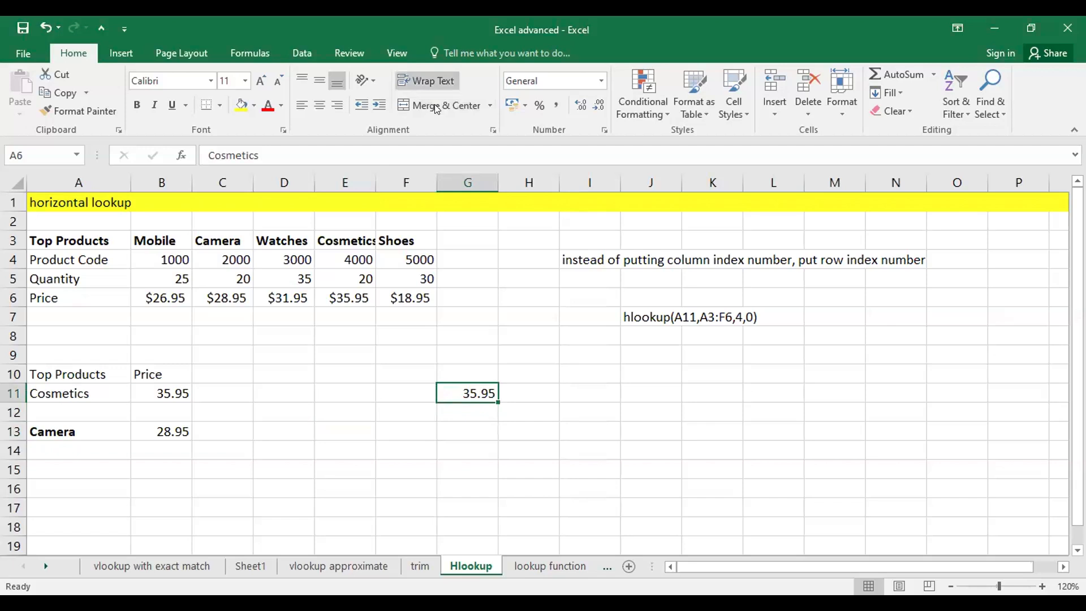
click(589, 390)
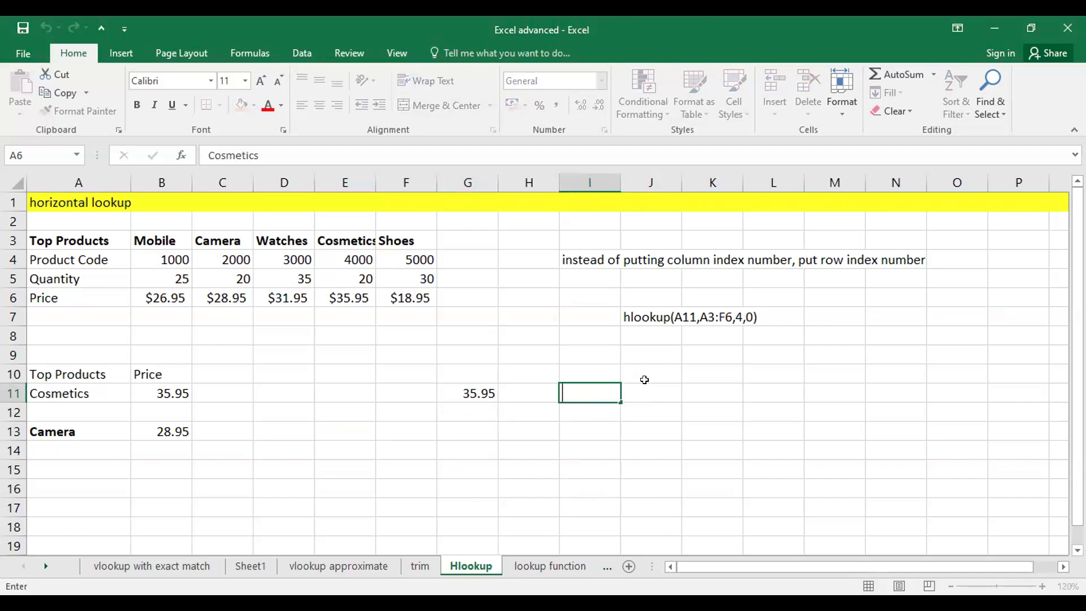
key(Escape)
double_click(477, 393)
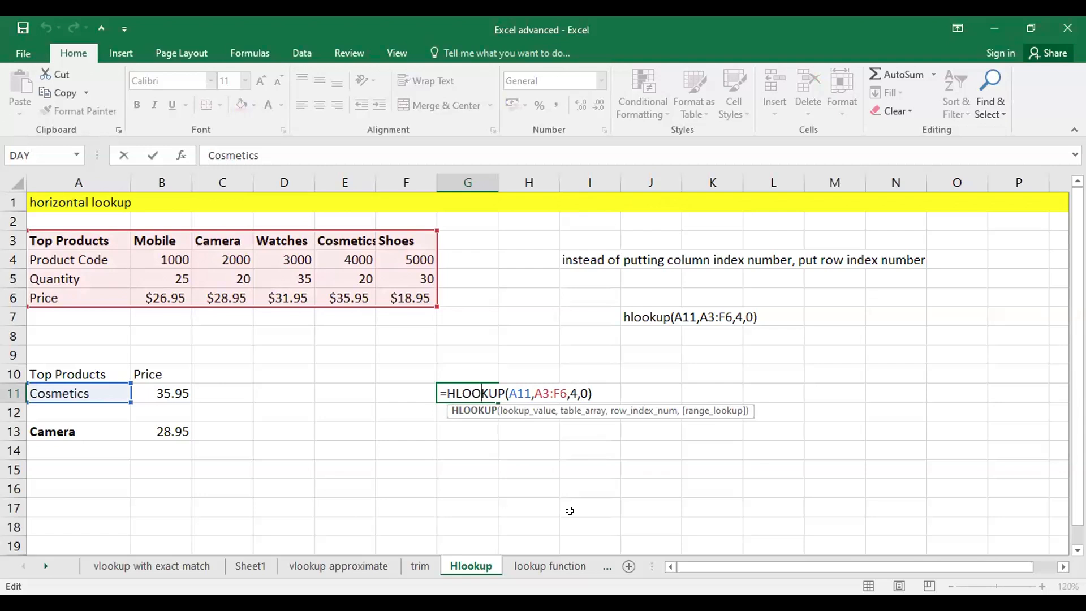
key(Return)
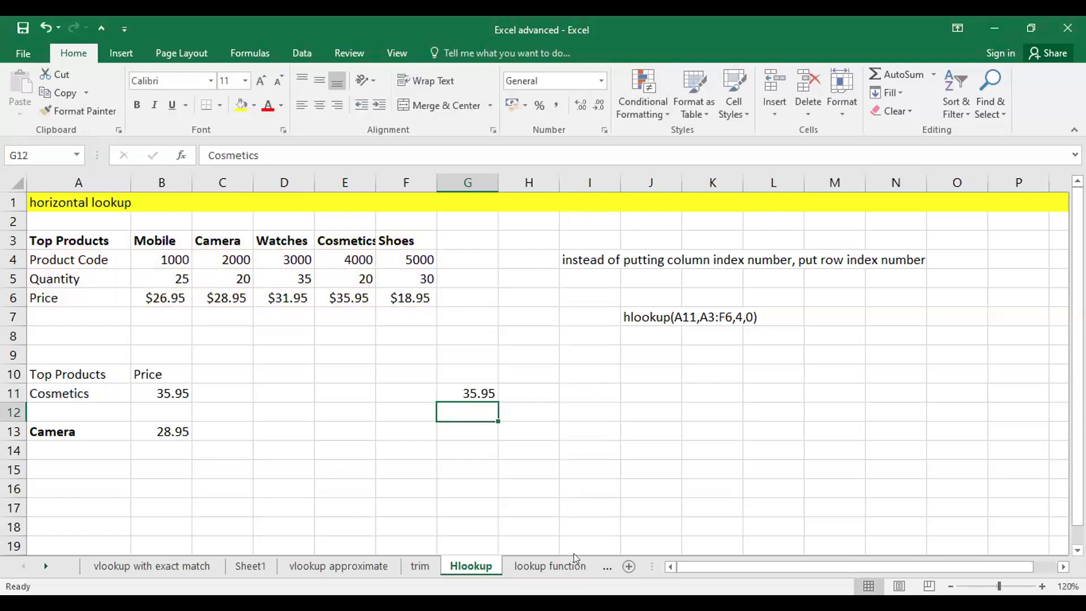
click(560, 564)
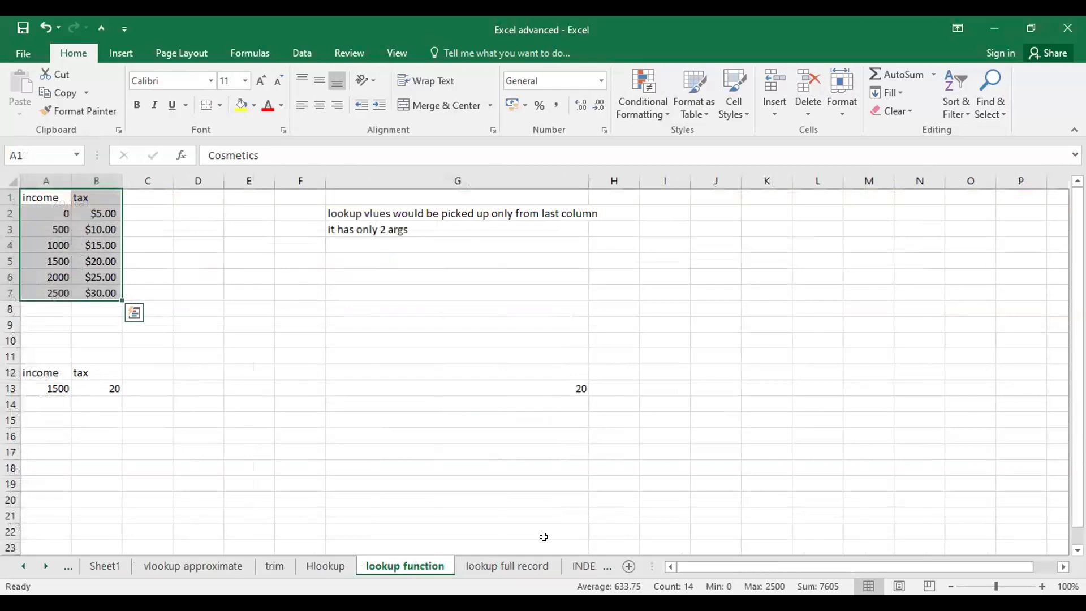
click(326, 566)
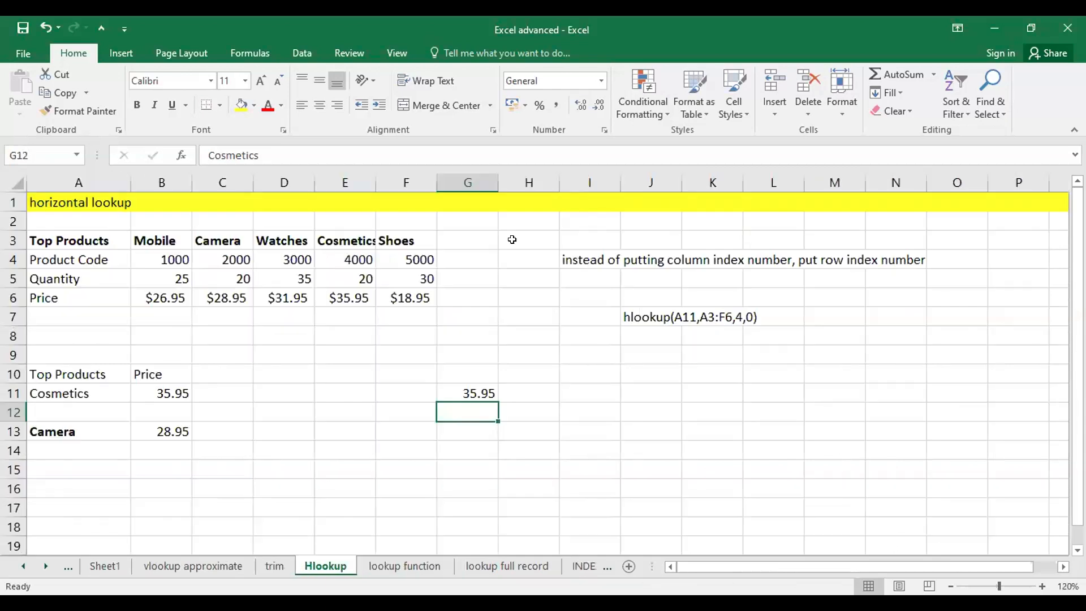
click(476, 156)
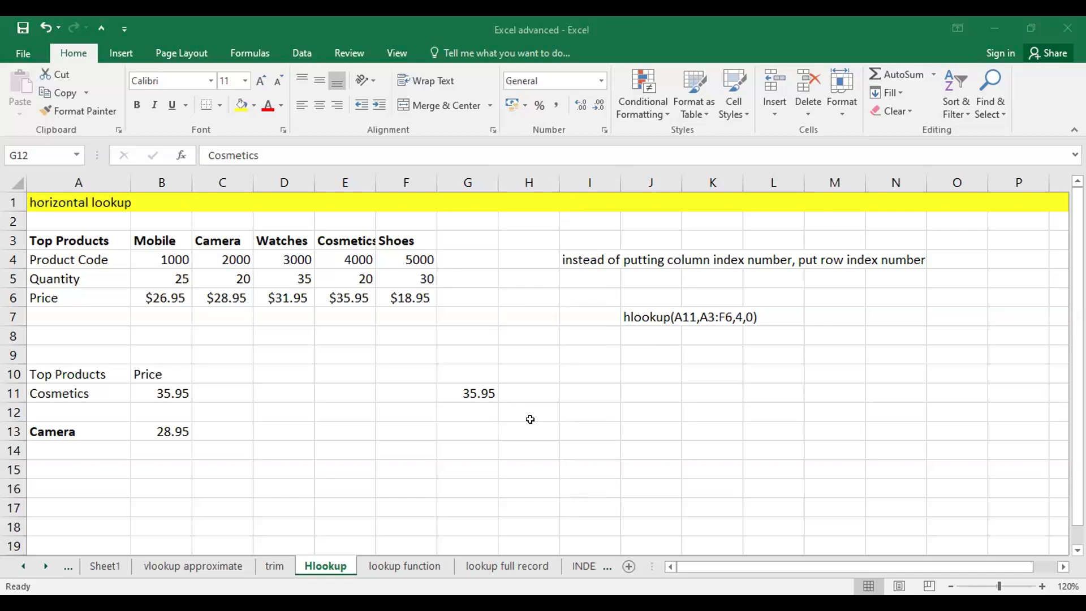
click(482, 467)
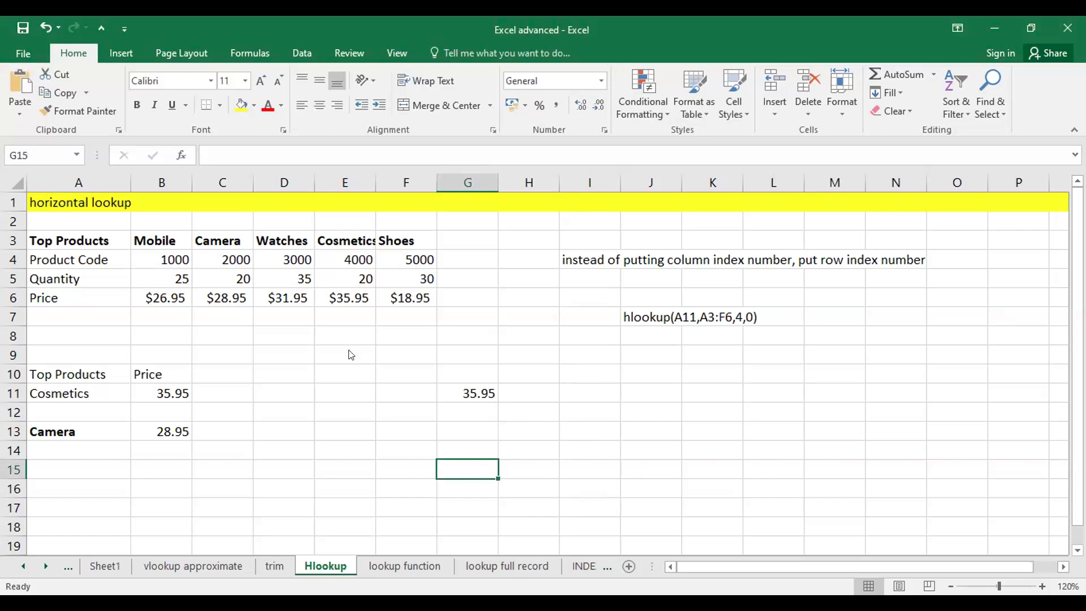
click(438, 391)
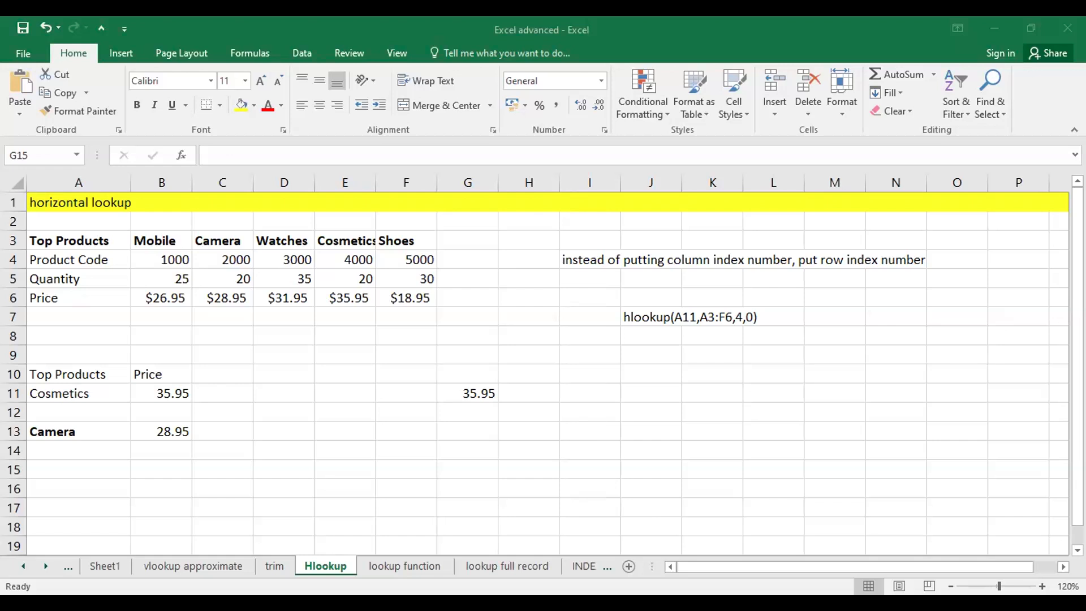
click(628, 392)
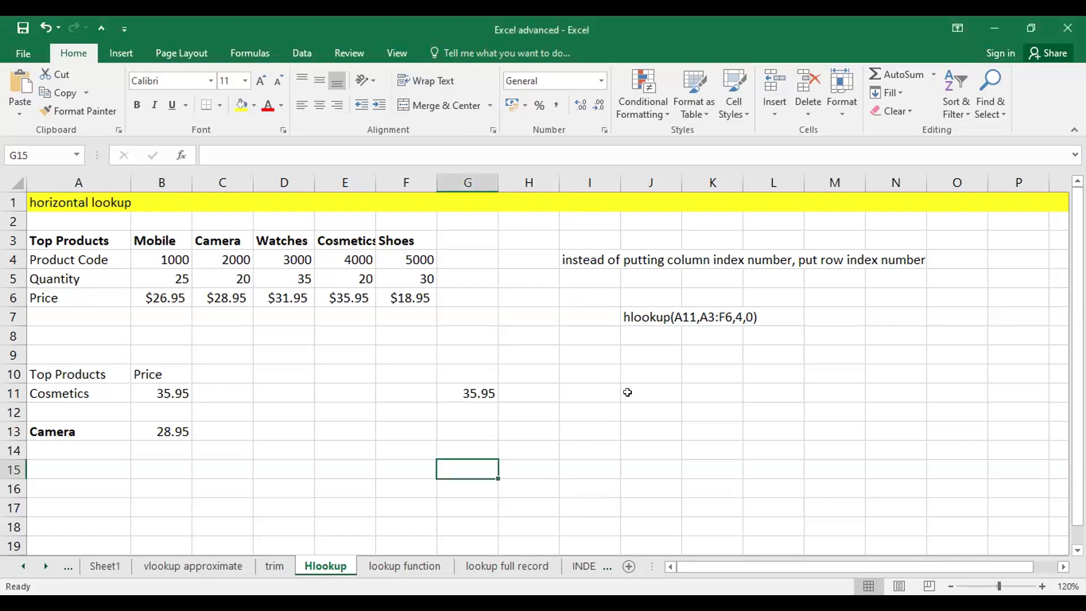
click(529, 412)
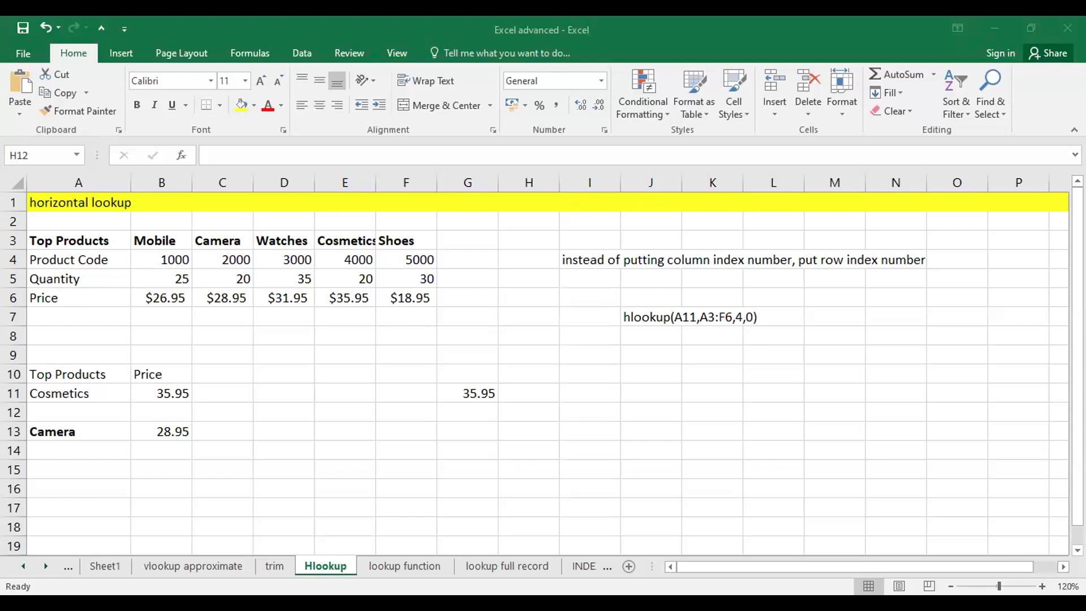
click(529, 355)
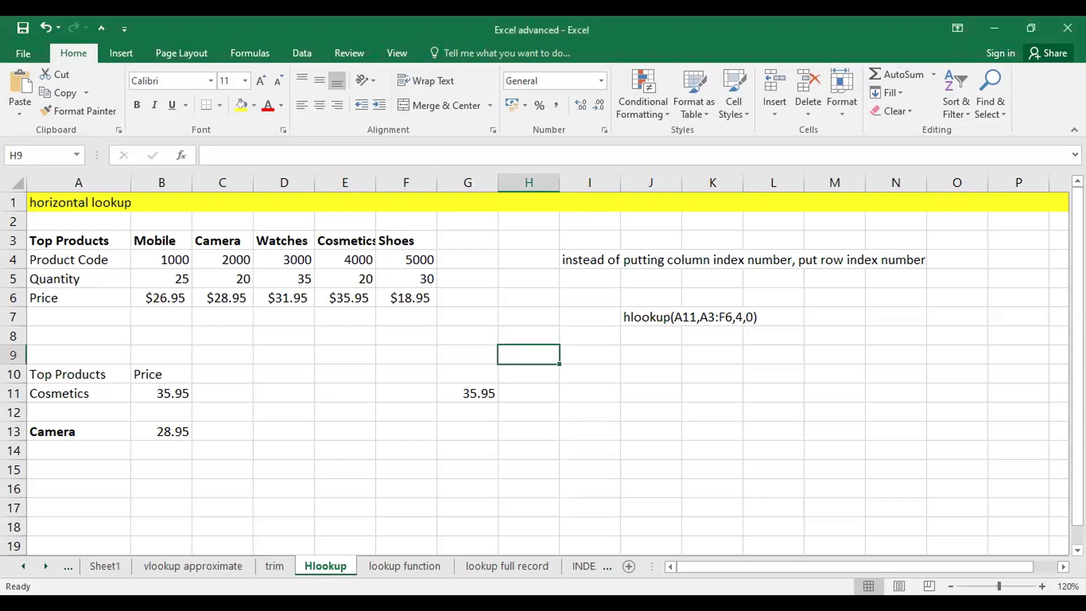
click(447, 405)
Step: On the lookup function sheet, add a third column header reading Dept in cell C1
click(397, 561)
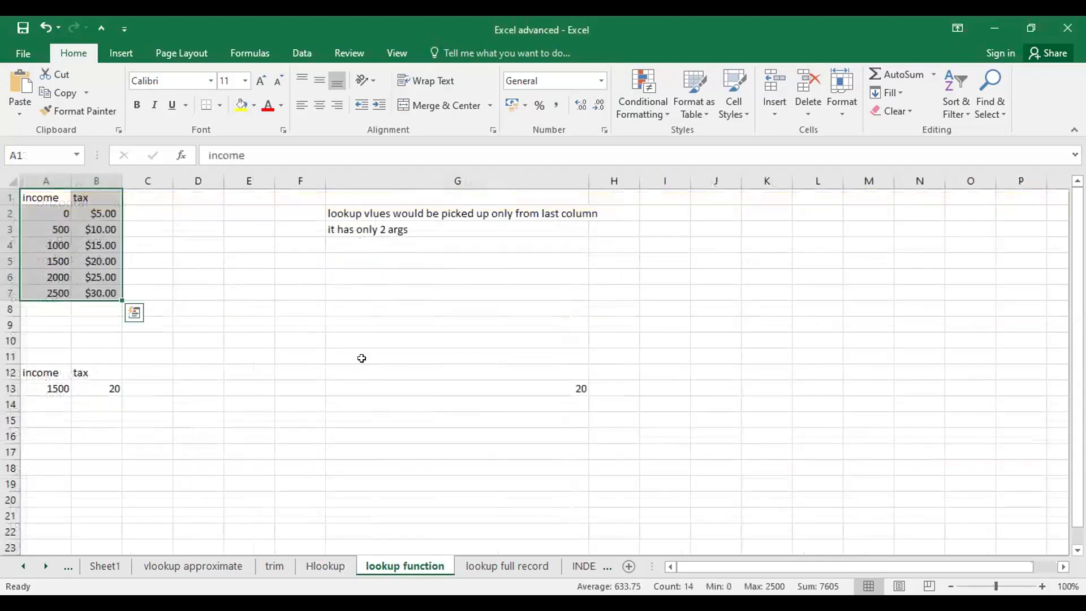
click(133, 196)
text(DEPT)
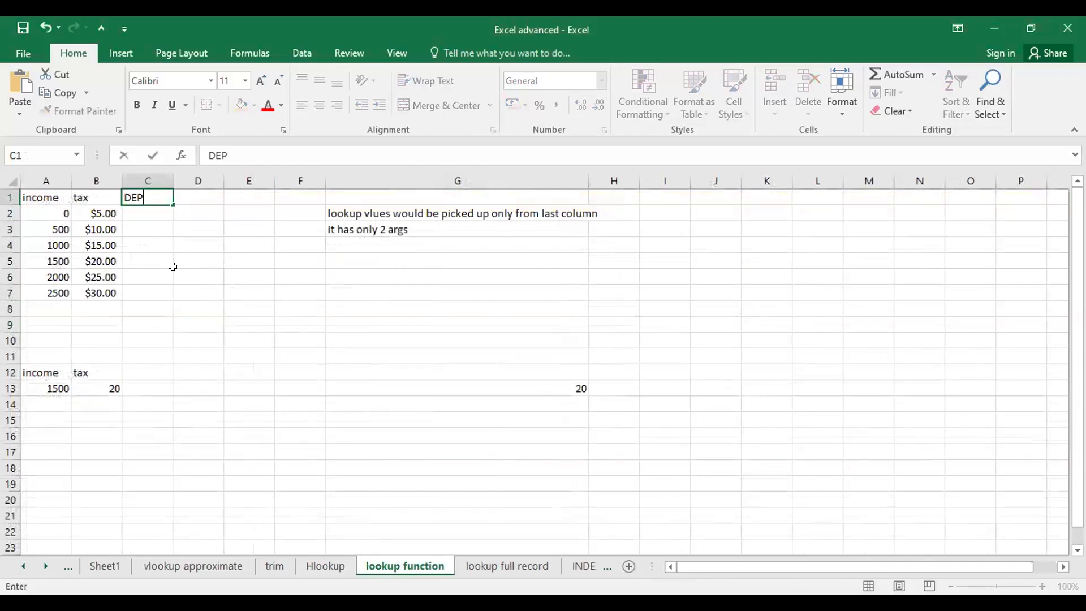
key(BackSpace)
key(BackSpace)
key(BackSpace)
text(ept)
Step: Fill the Dept column in C2:C7 with the letters A, B, C, D, E and F
click(138, 212)
double_click(139, 212)
text(A)
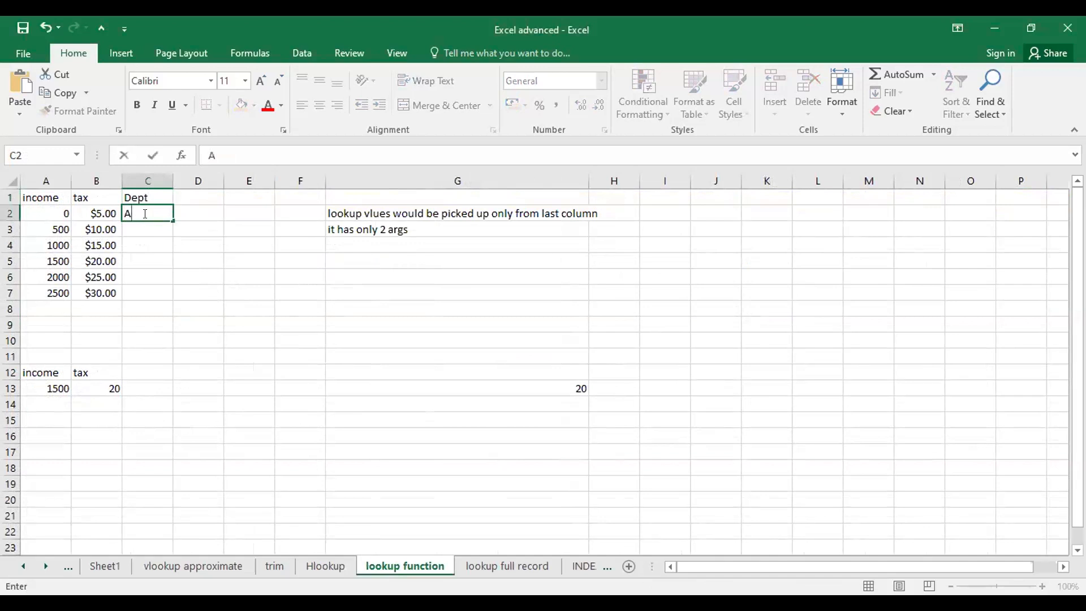
double_click(150, 228)
text(B)
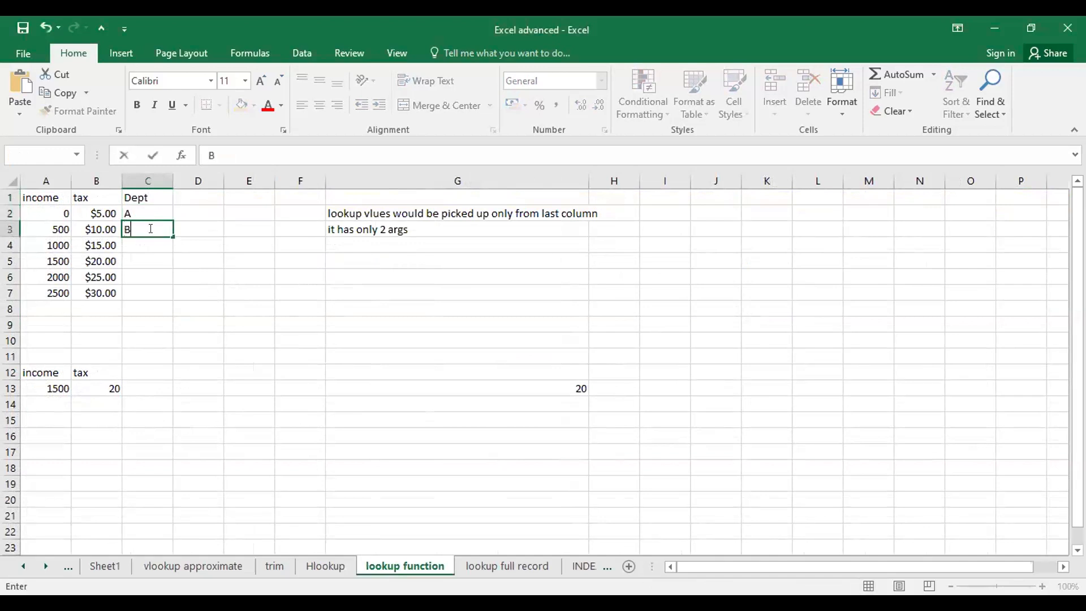
click(135, 241)
text(C)
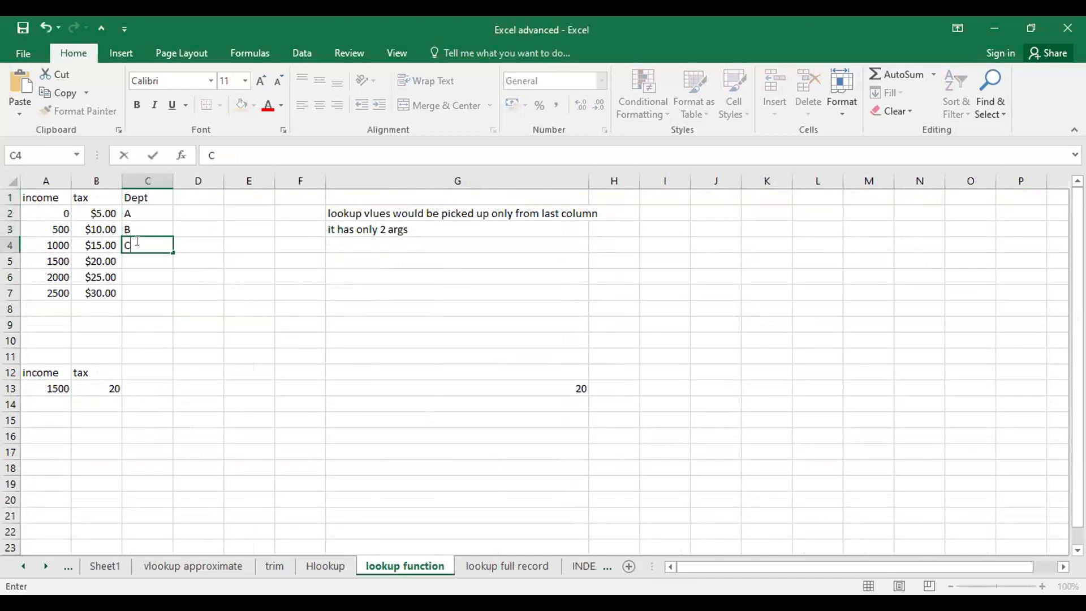
click(131, 260)
text(D)
click(133, 276)
text(E)
click(138, 293)
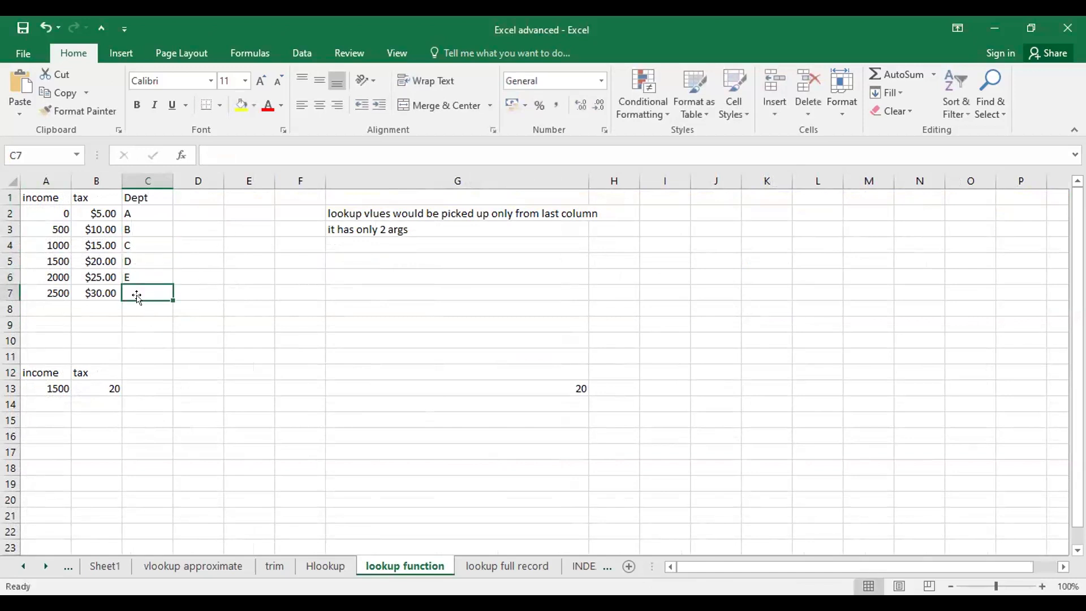
text(F)
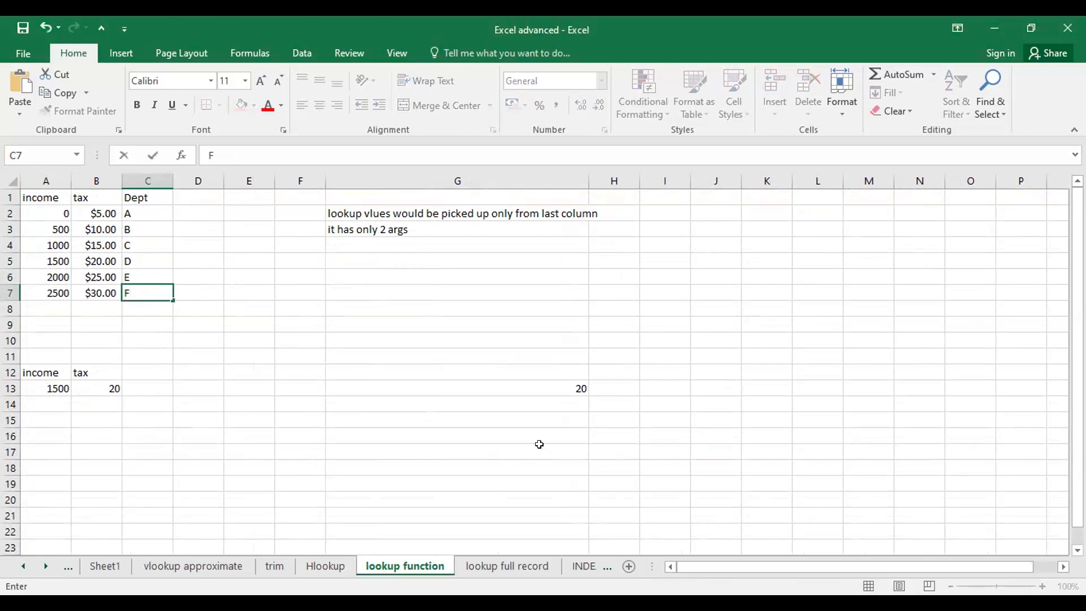
click(416, 363)
Step: Highlight the income, tax and Dept header cells A1:C1 with a yellow fill
drag(32, 196, 136, 196)
click(235, 106)
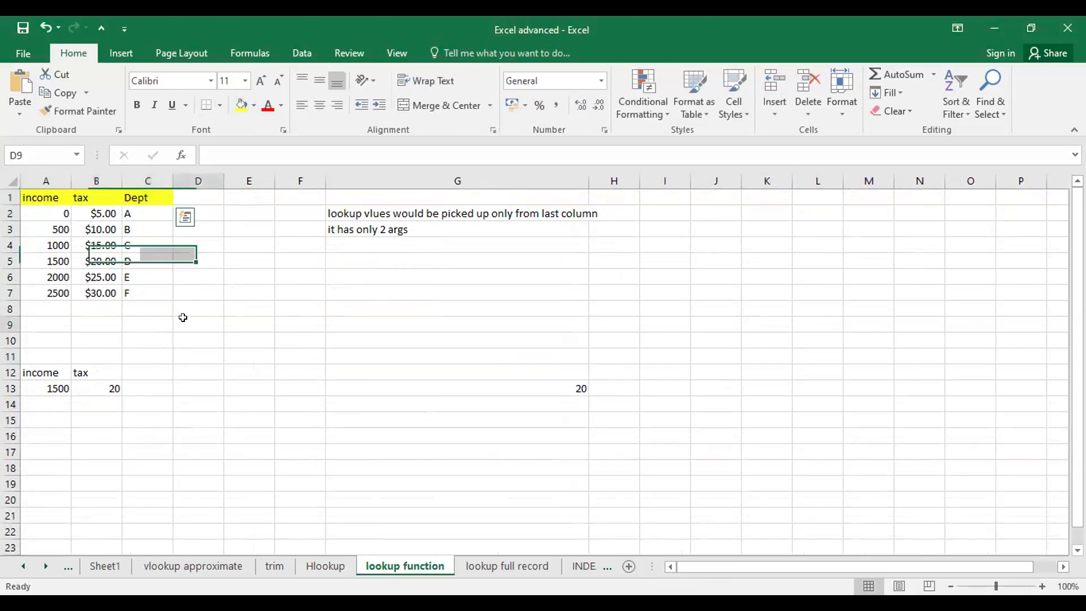
click(183, 321)
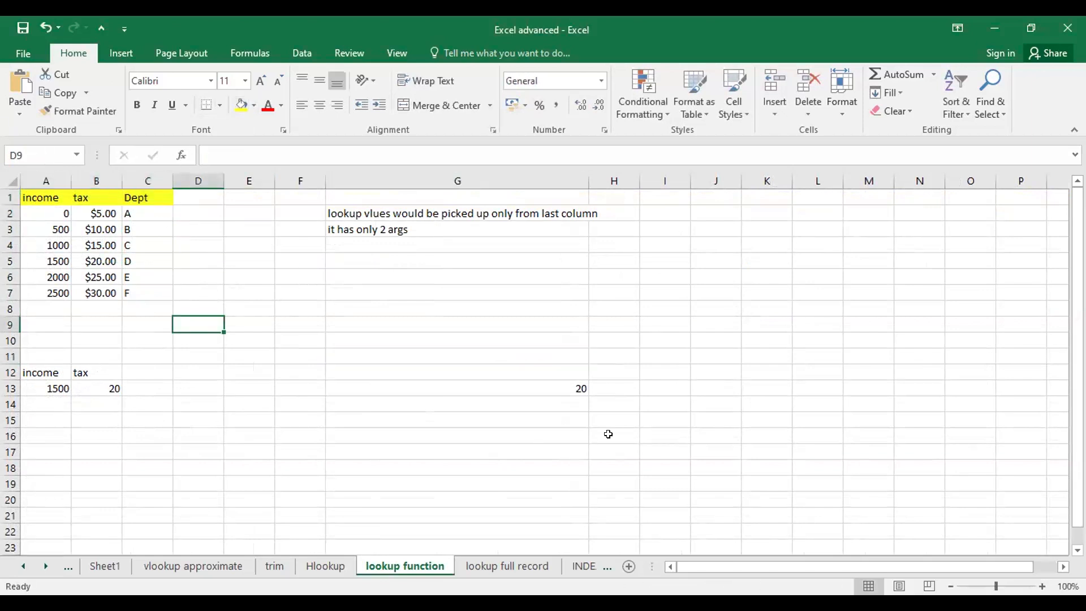
click(368, 243)
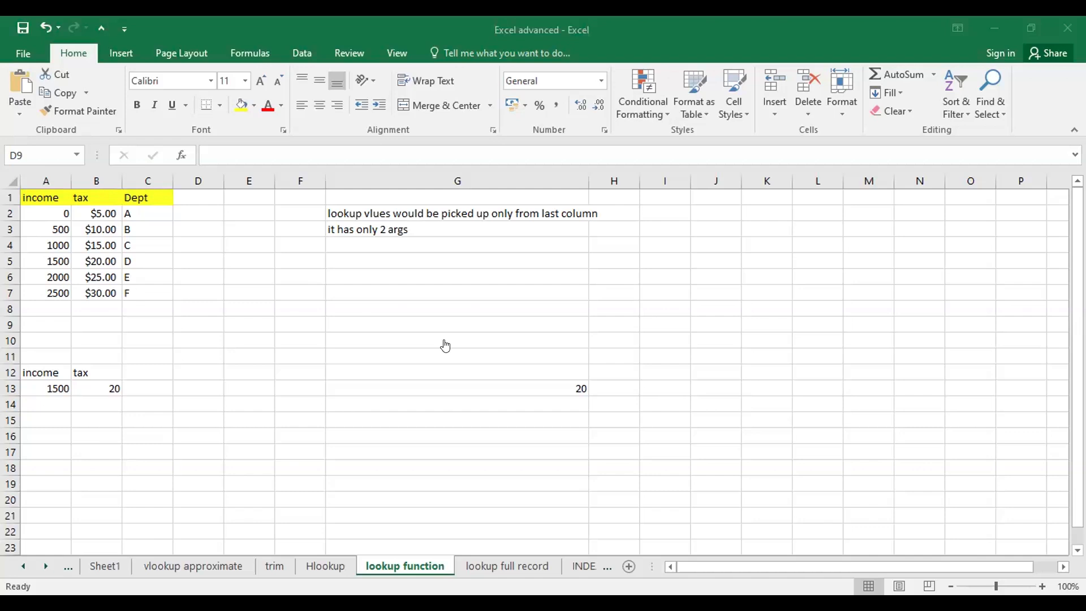
click(183, 510)
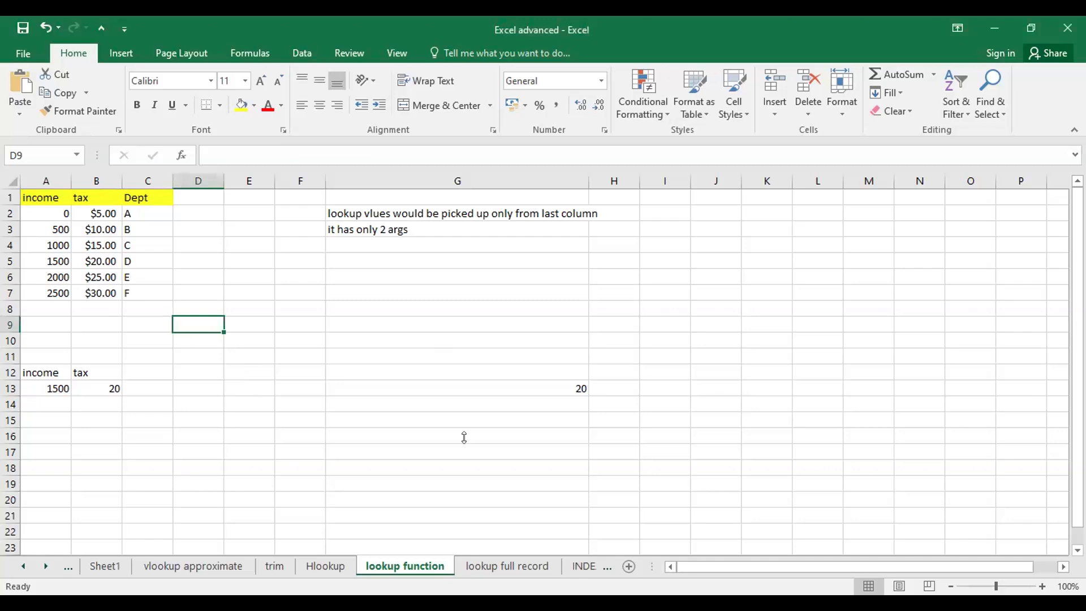
click(341, 333)
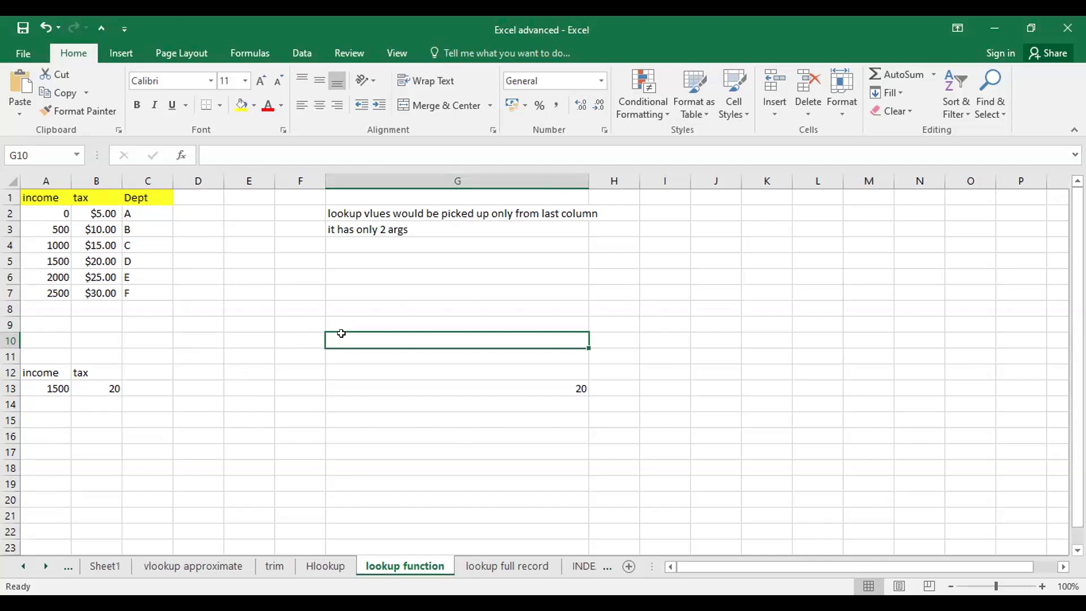
key(alt+Tab)
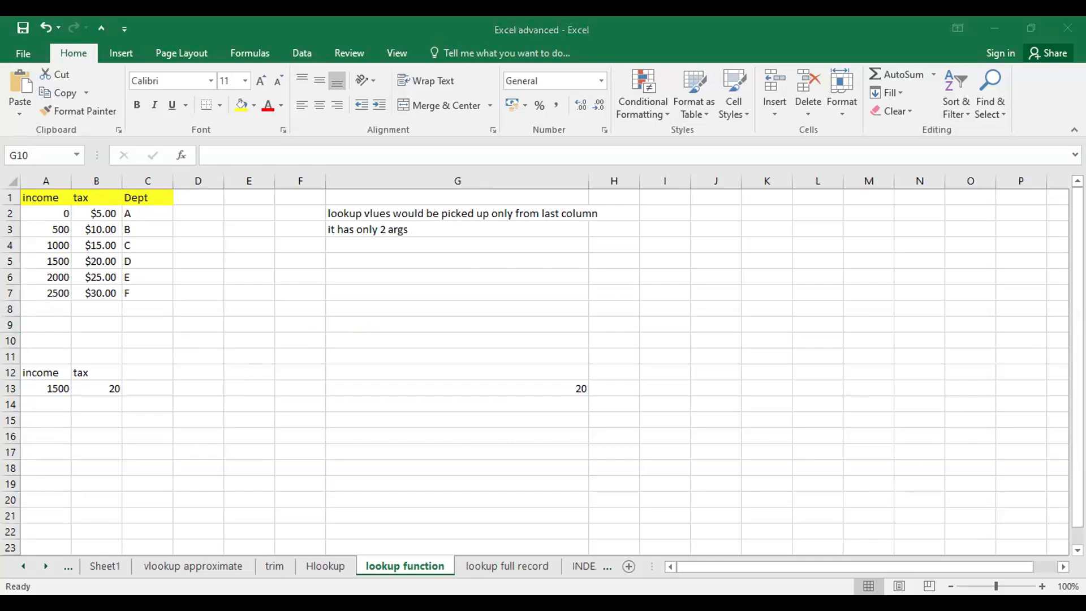
click(334, 277)
click(339, 267)
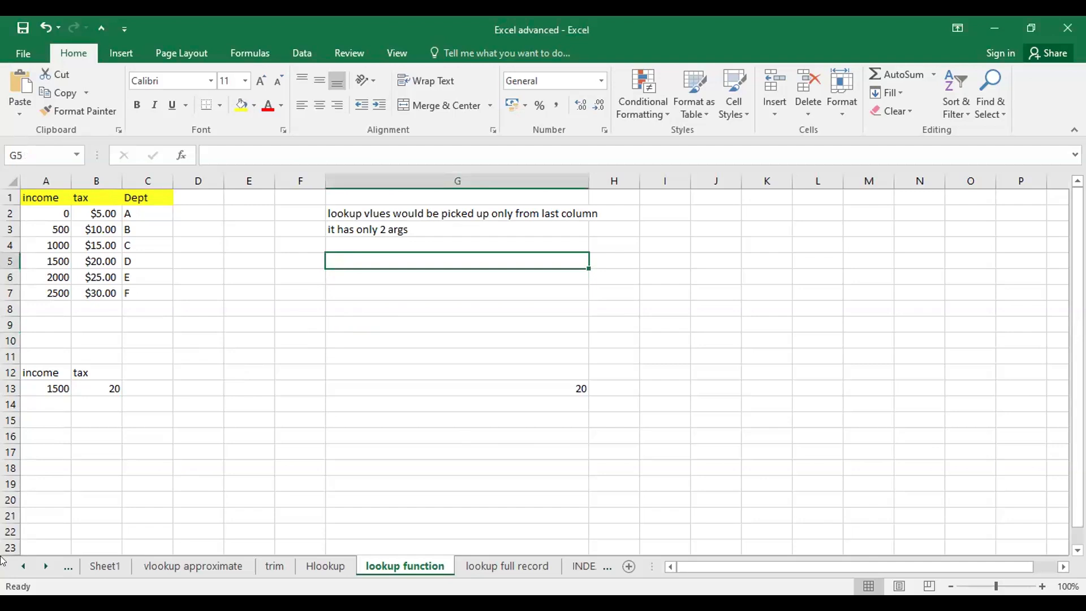
click(230, 343)
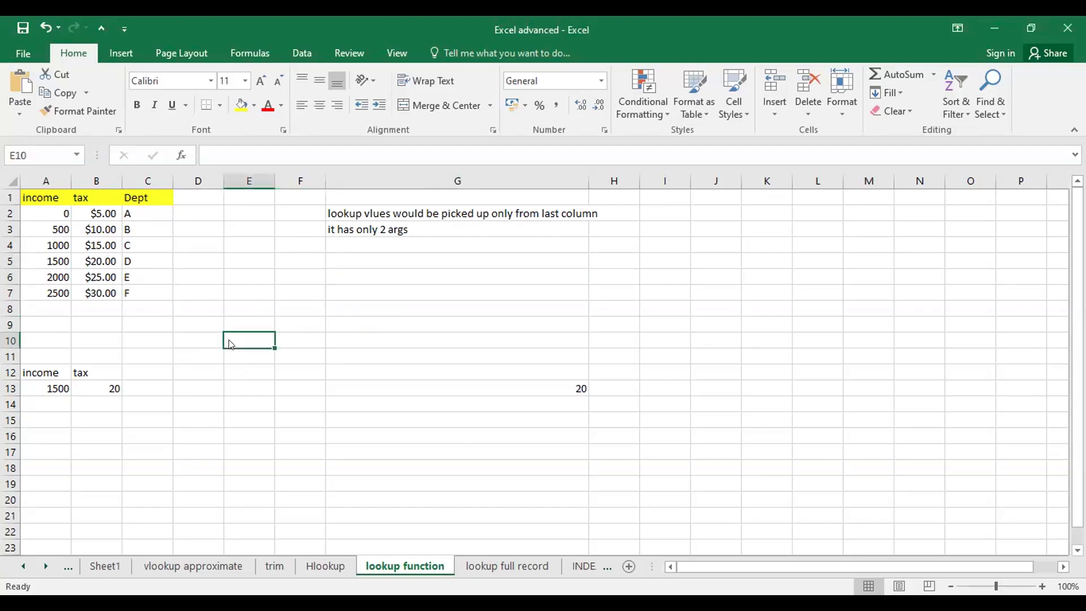
click(211, 324)
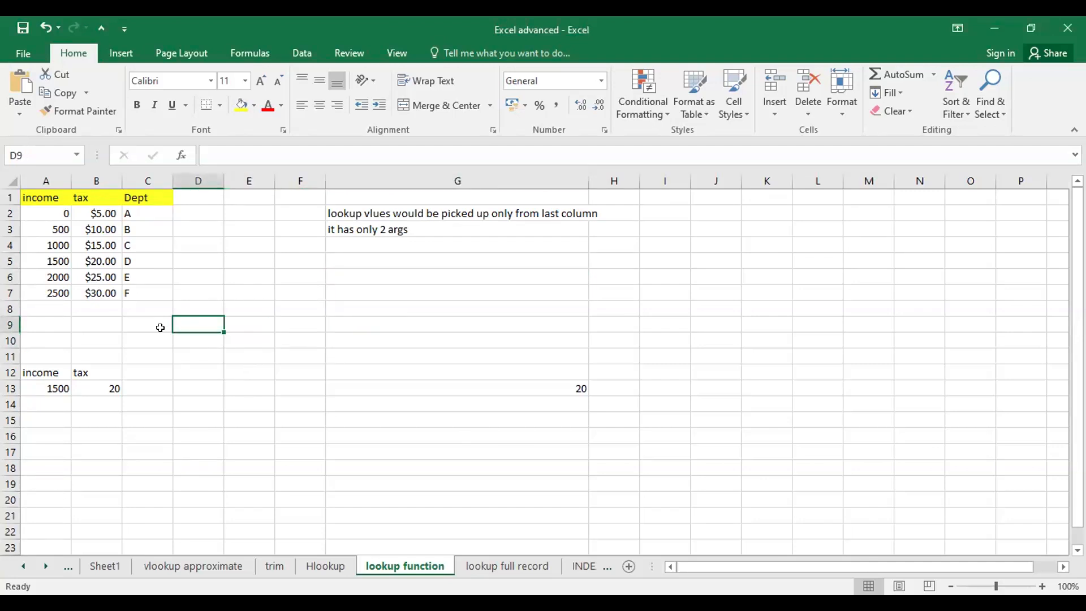
Step: Copy the income value 1000 from A4 into cell G8 as the lookup value
click(53, 242)
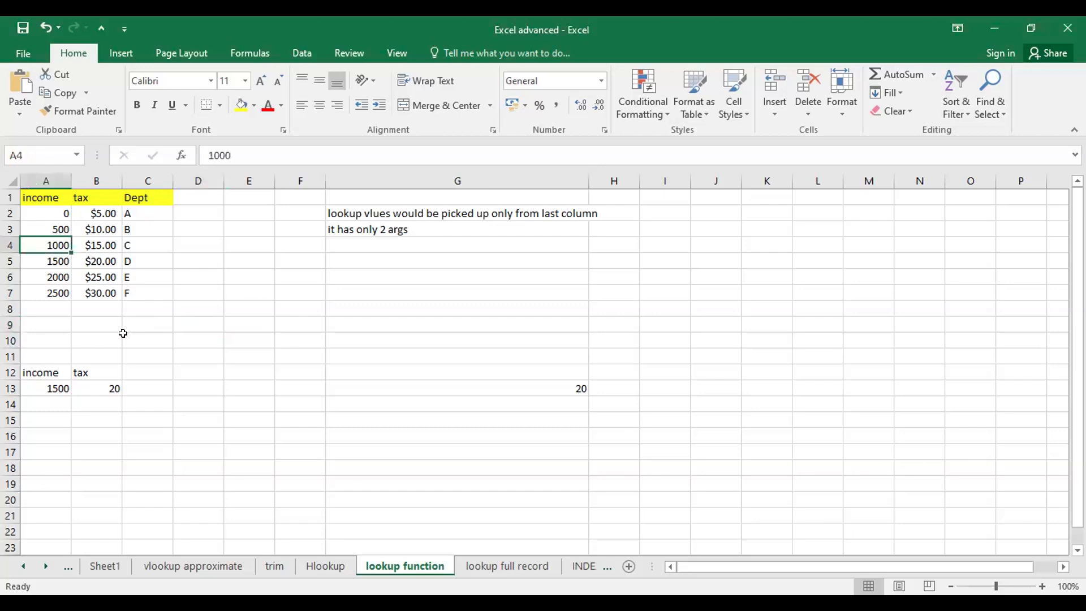
key(ctrl+c)
click(352, 305)
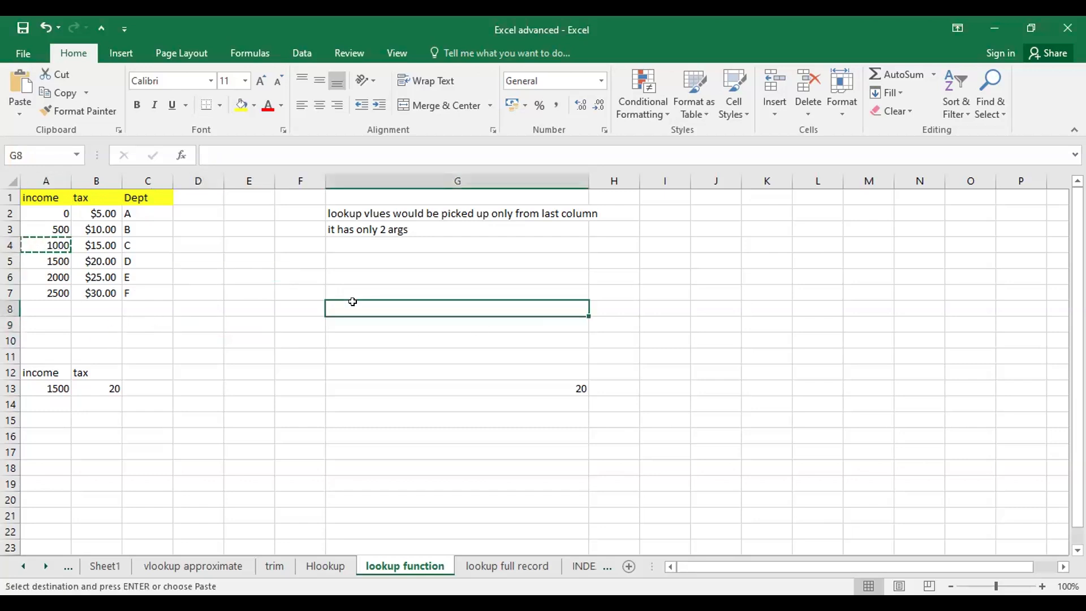
key(ctrl+v)
Step: Enter the vector-form formula =LOOKUP(G8,A1:A7,C1:C7) in H8 to return the department for the income in G8
double_click(611, 304)
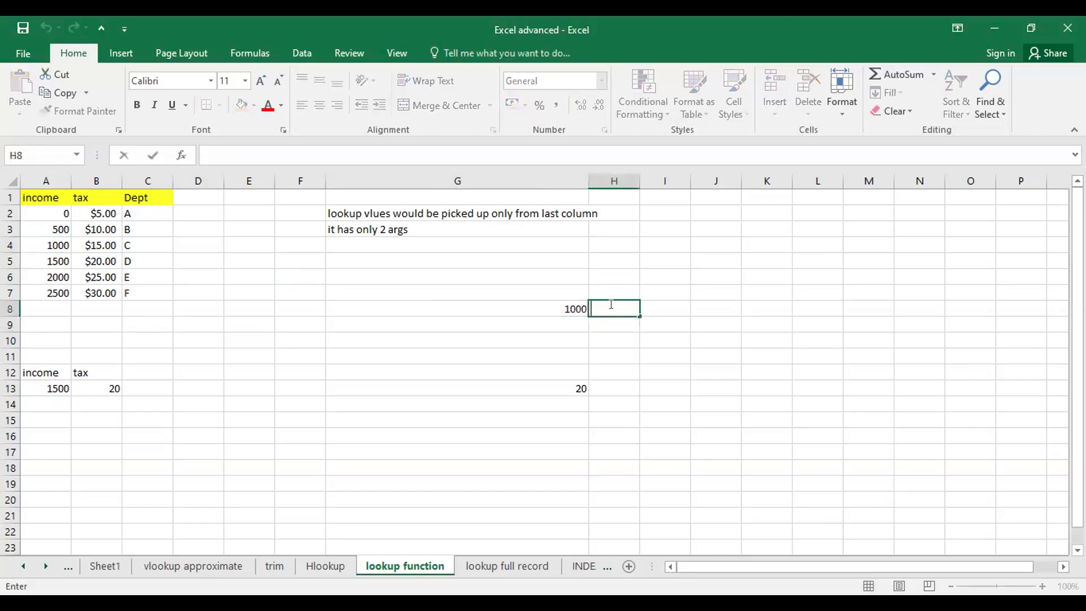
text(=)
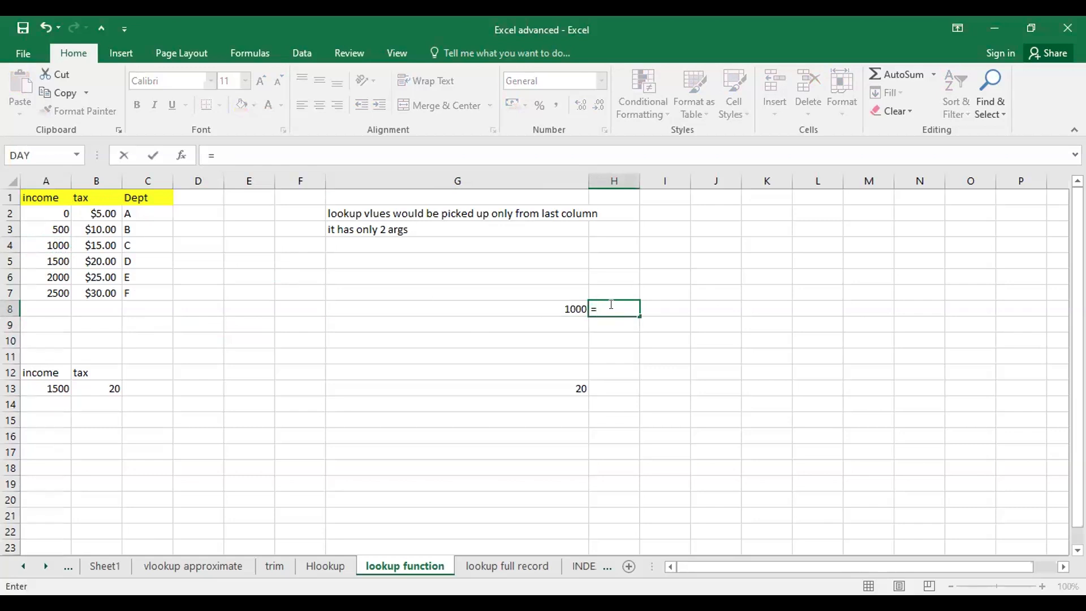
text(lookup()
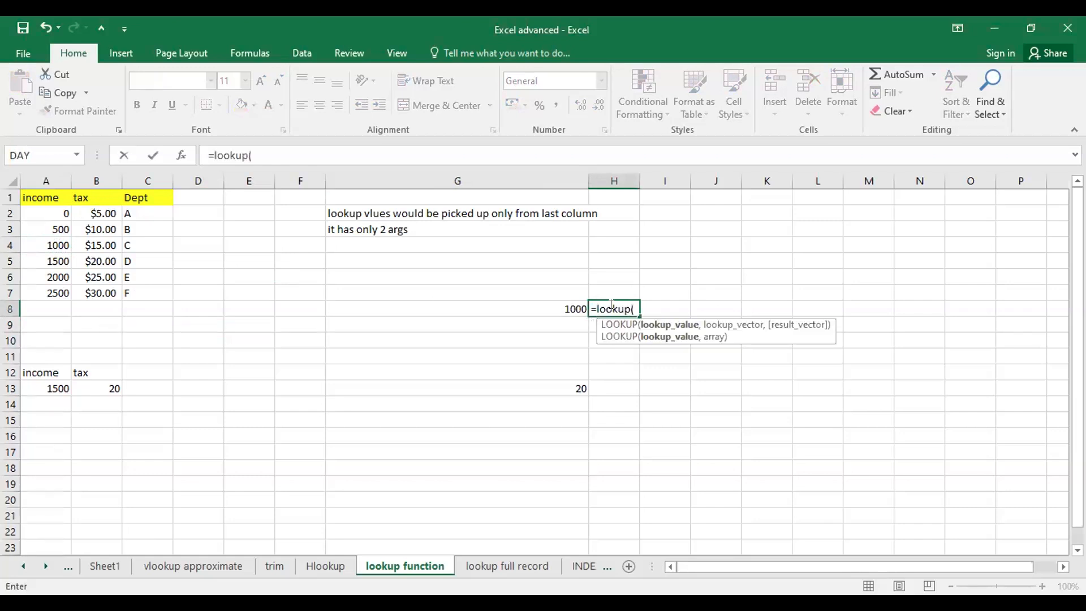
click(542, 308)
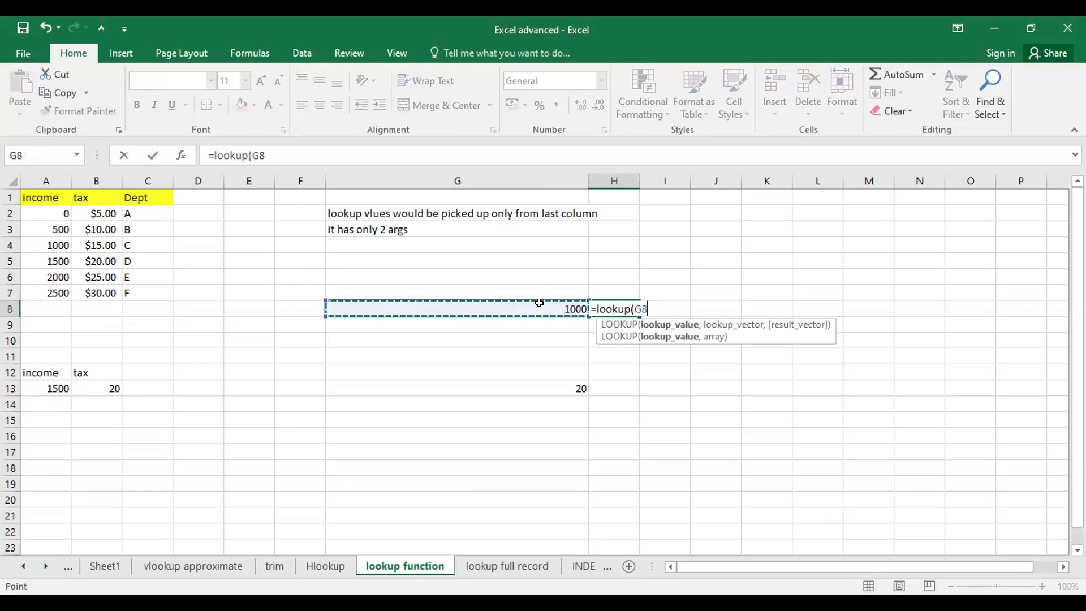
text(,)
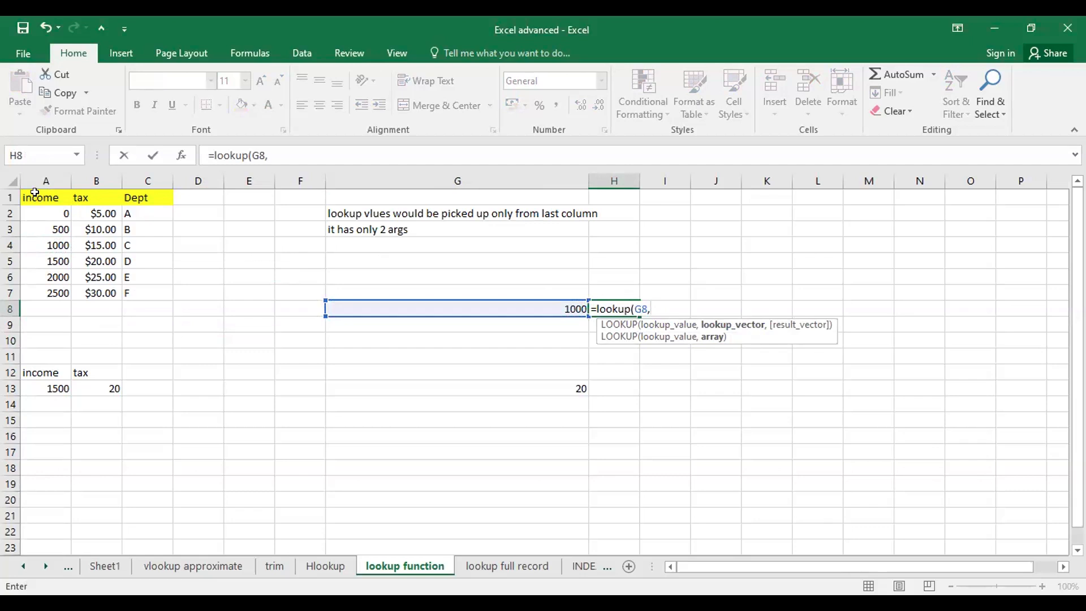
drag(45, 202, 60, 294)
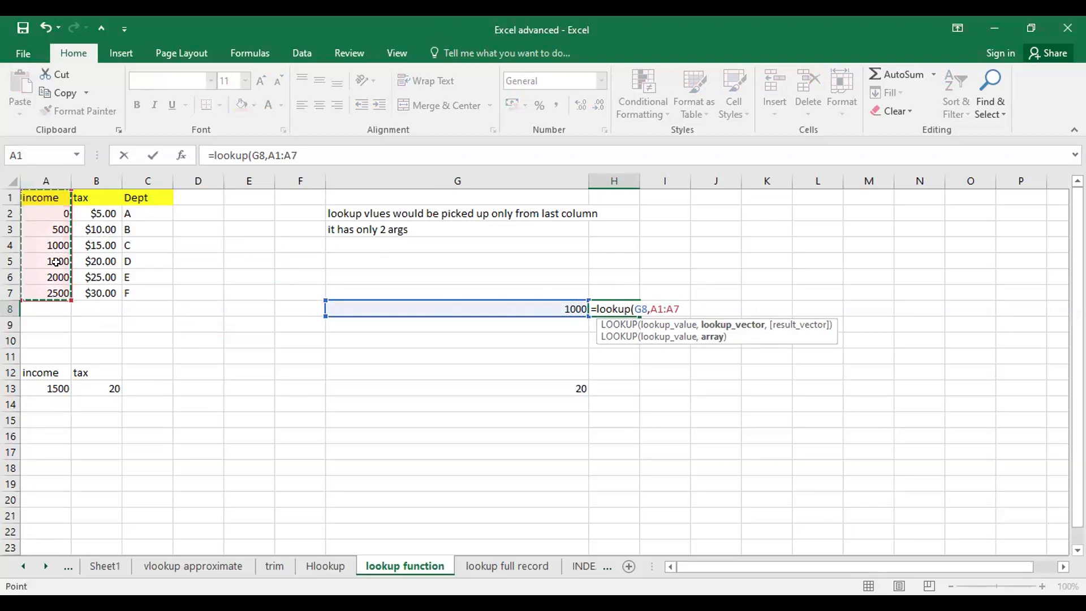
text(,)
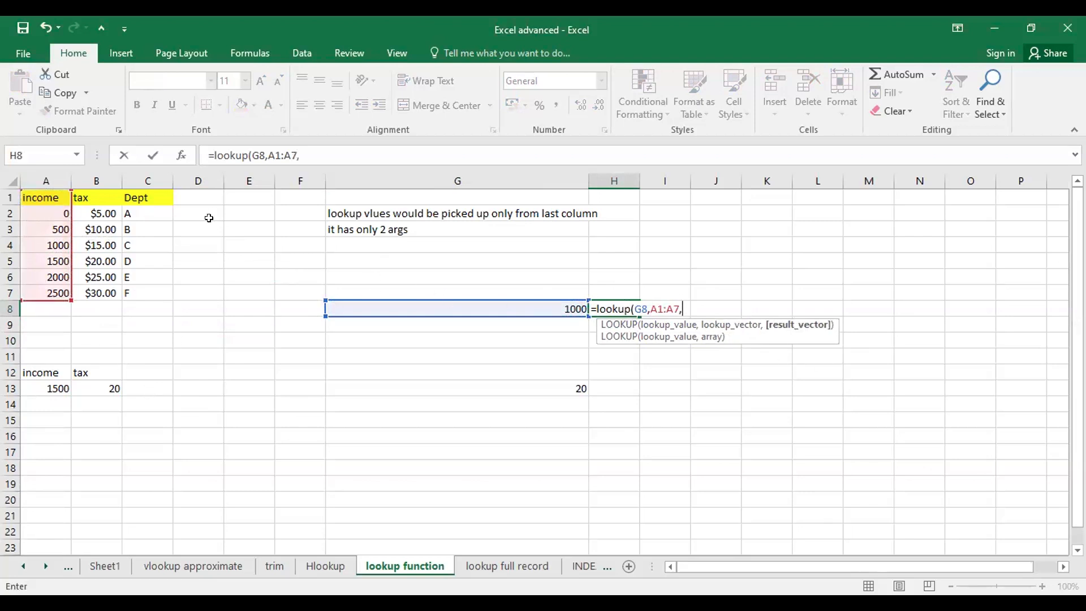
click(146, 198)
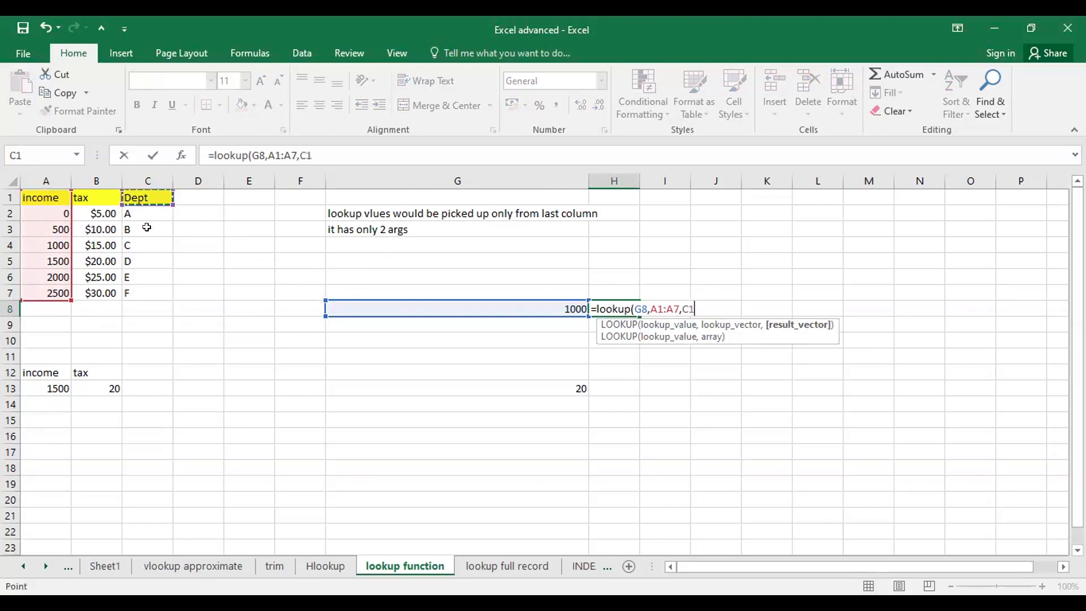
shift+click(157, 287)
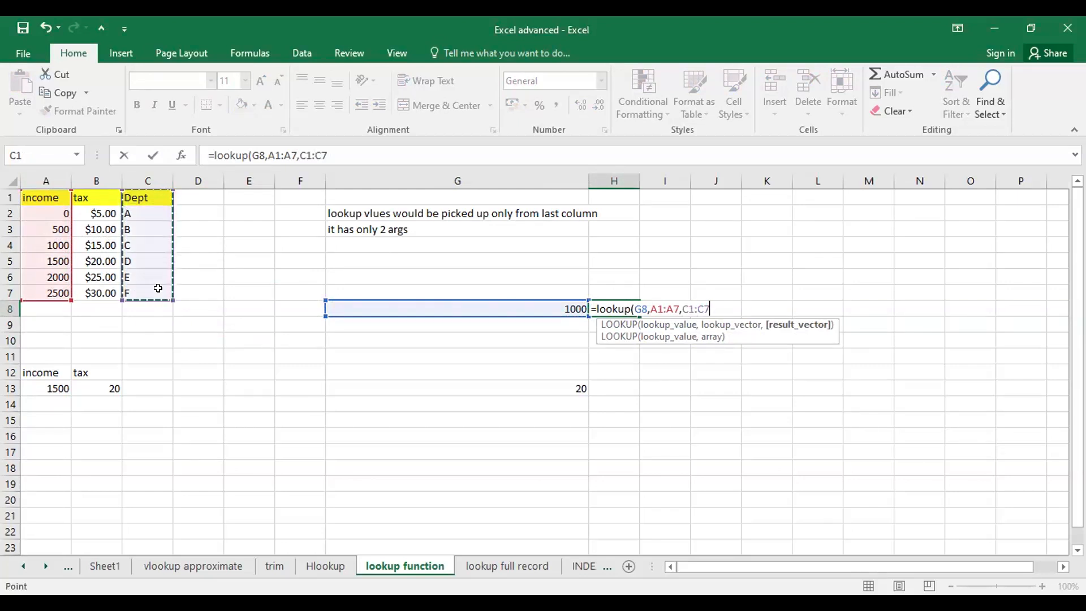
text())
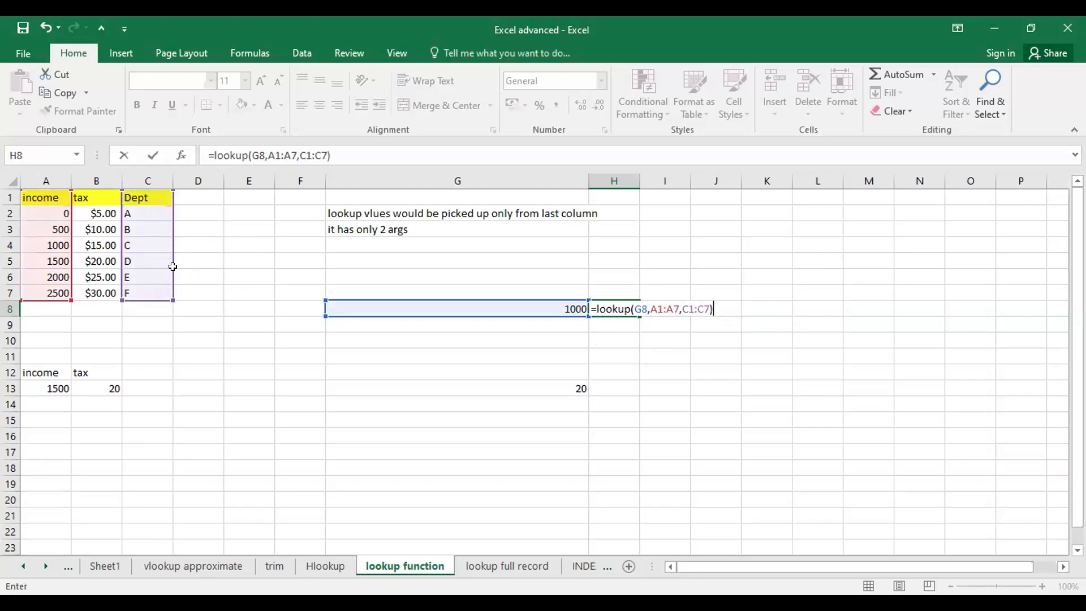
key(Return)
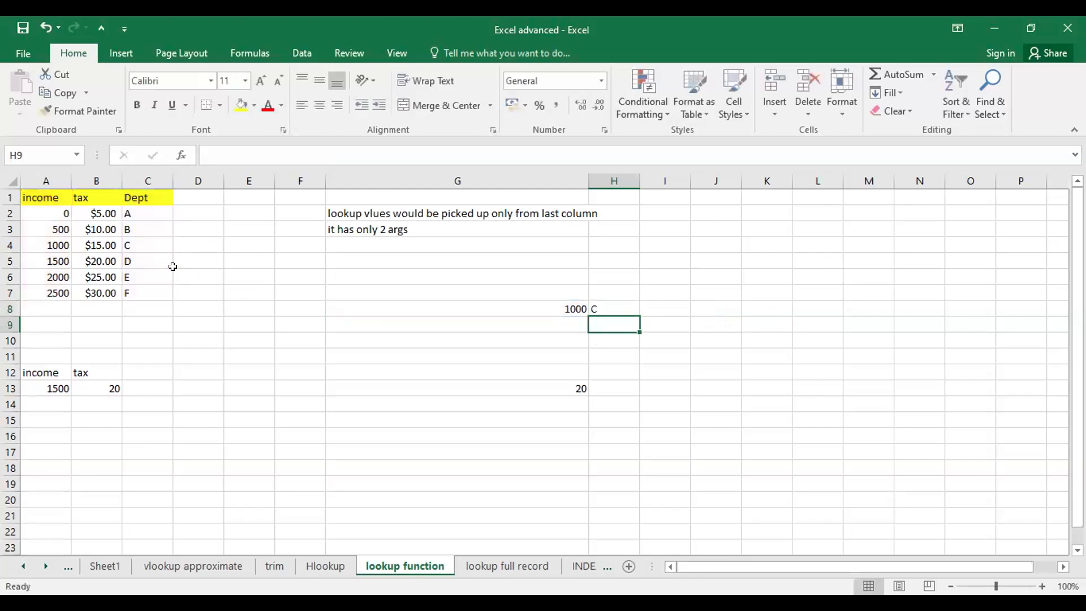
Step: Examine the LOOKUP formula in H8, including its lookup vector and result vector arguments
double_click(617, 309)
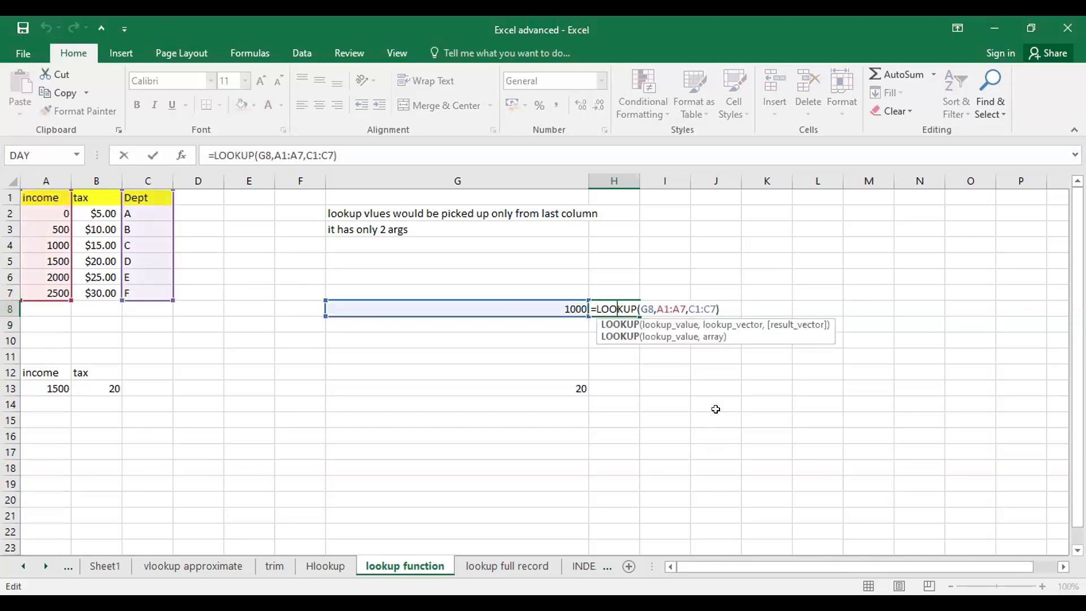
key(Return)
click(540, 342)
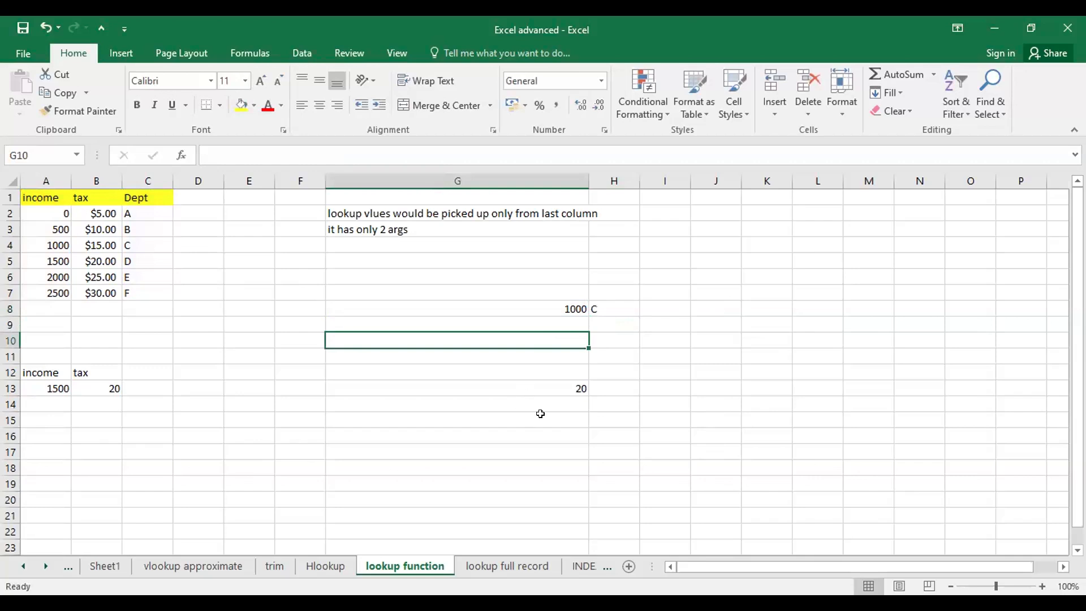
click(46, 287)
key(ctrl+c)
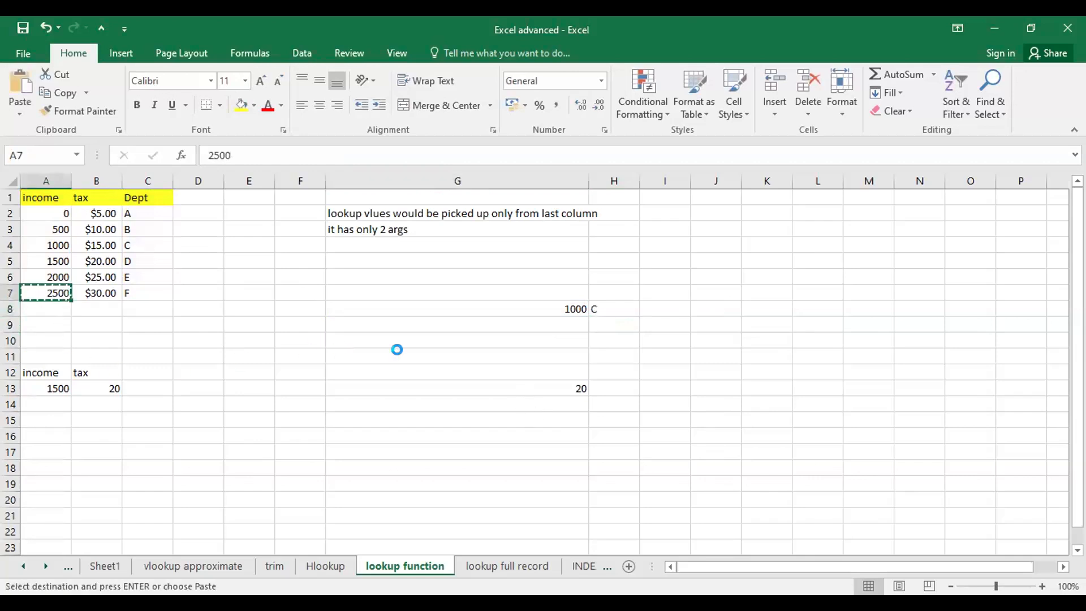
double_click(606, 307)
double_click(635, 308)
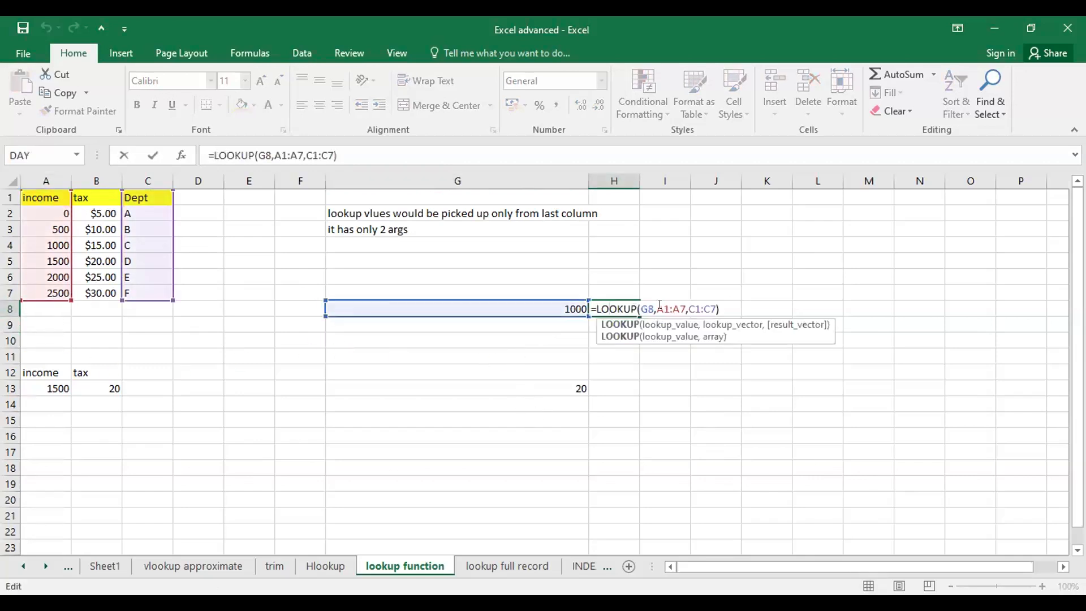
drag(657, 308, 712, 305)
click(704, 306)
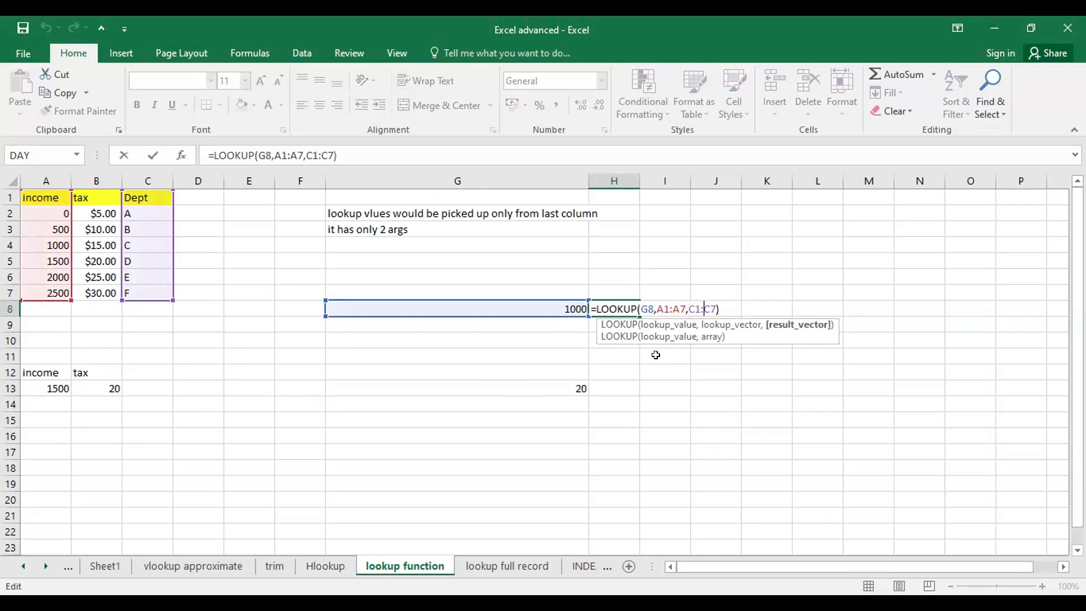
key(Return)
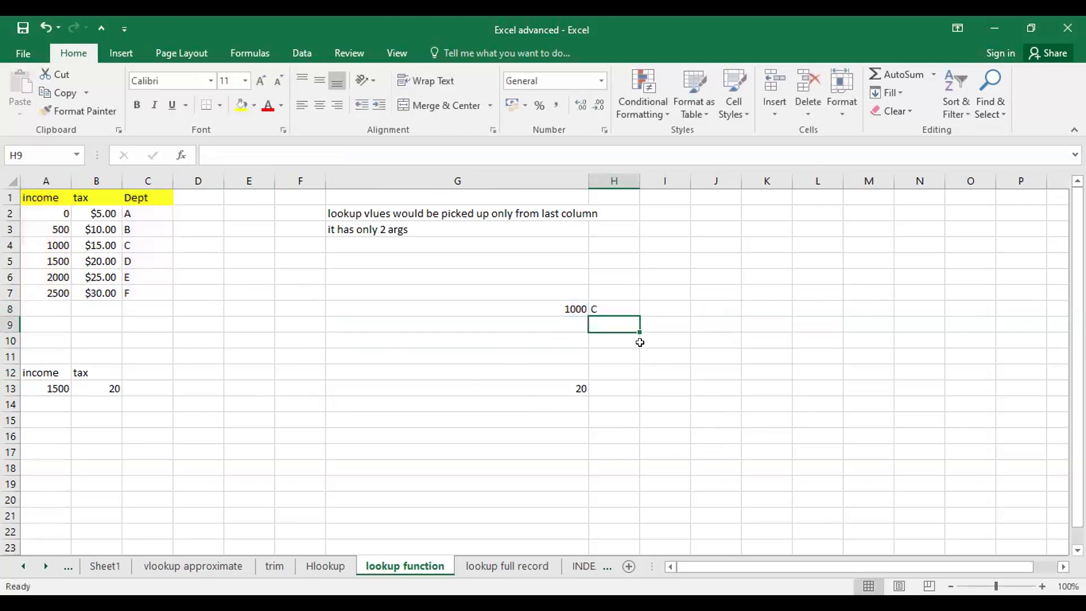
Step: Copy the income value 2500 from A7 into cell G10 as a second lookup value
click(45, 295)
key(ctrl+c)
click(458, 352)
click(492, 339)
key(ctrl+v)
Step: Enter the array-form formula =LOOKUP(G10,A1:C7) in H10 to return the department for the income in G10
click(609, 339)
text(=lookup)
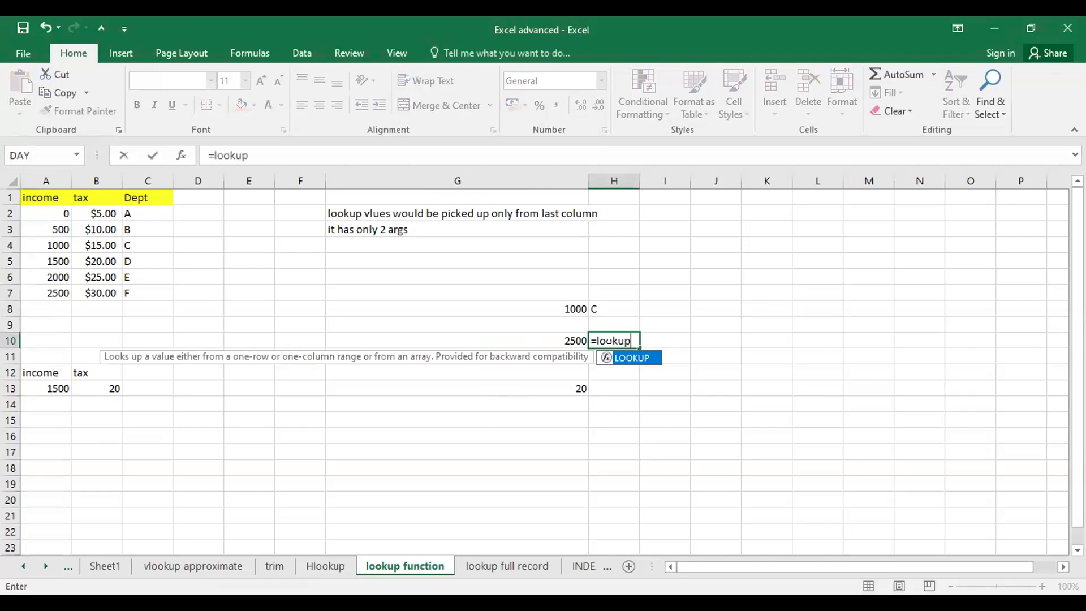
text(()
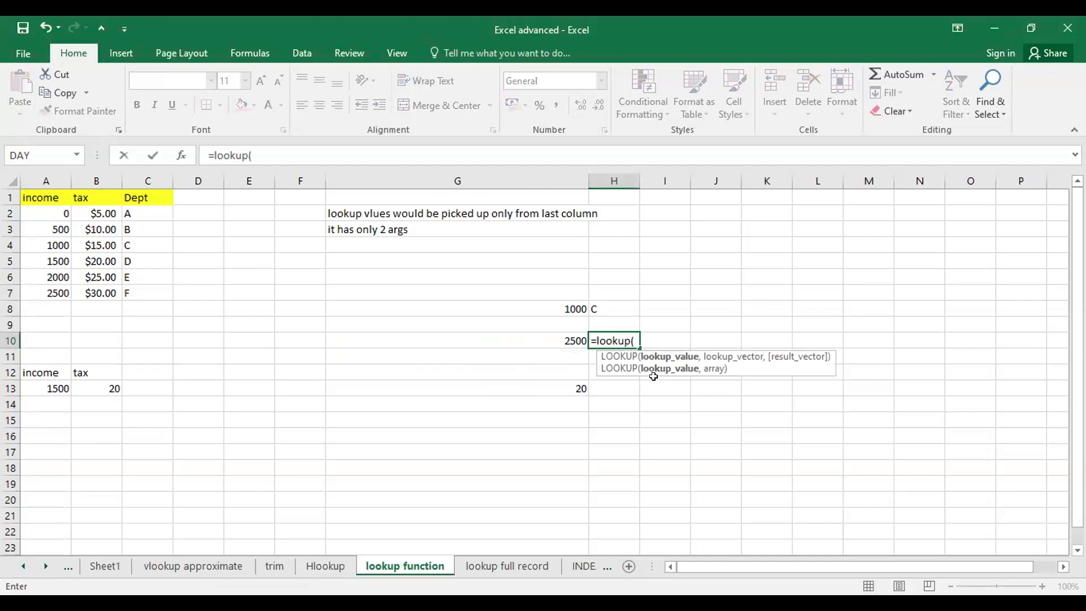
click(553, 341)
text(,)
drag(46, 198, 147, 291)
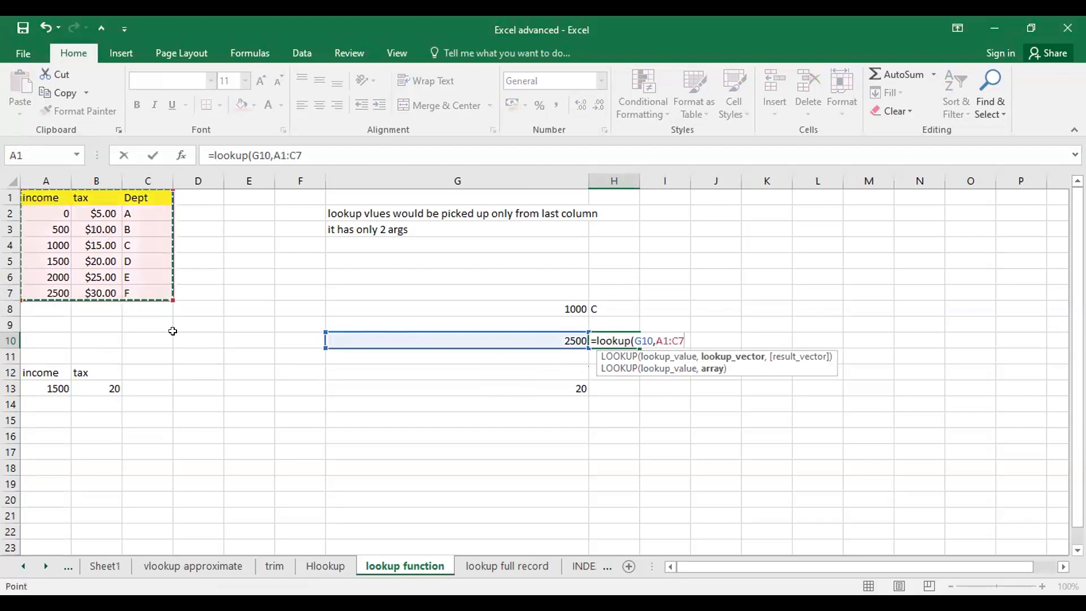
text())
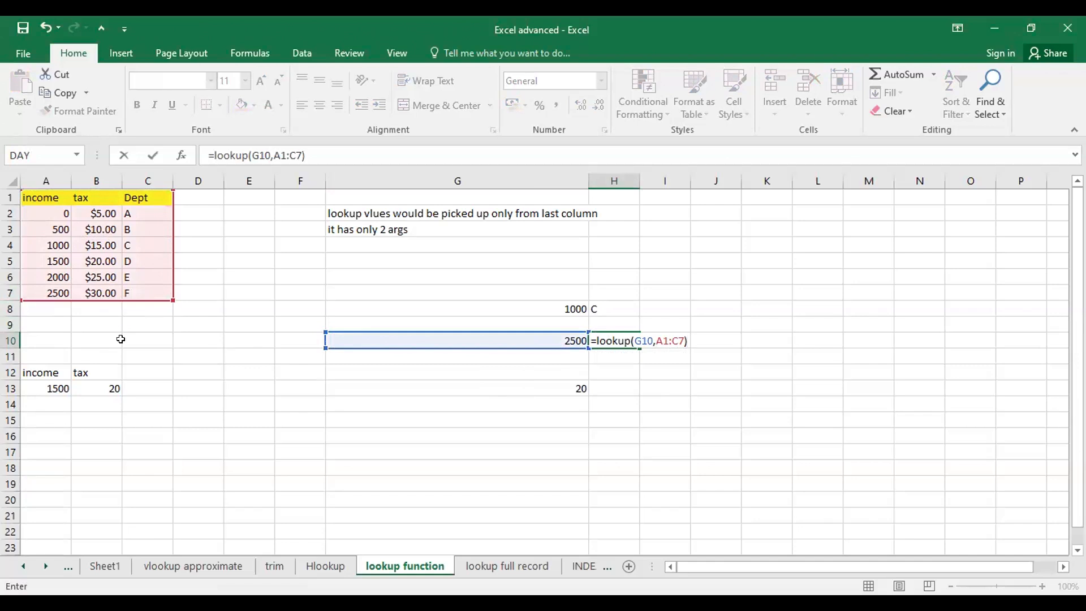
key(Return)
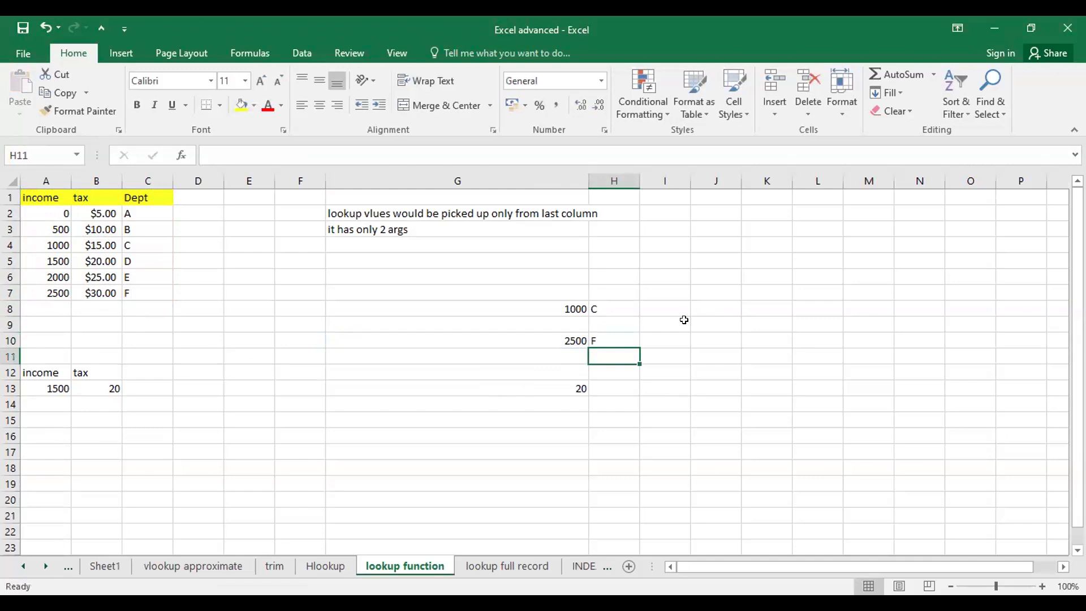
click(717, 260)
text(=lookup)
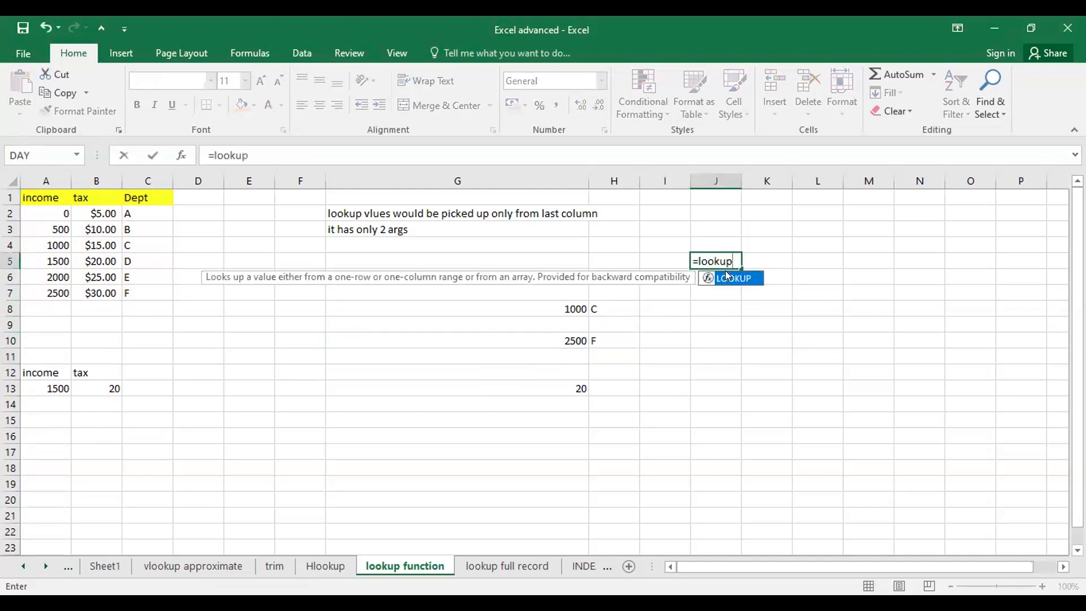
text(()
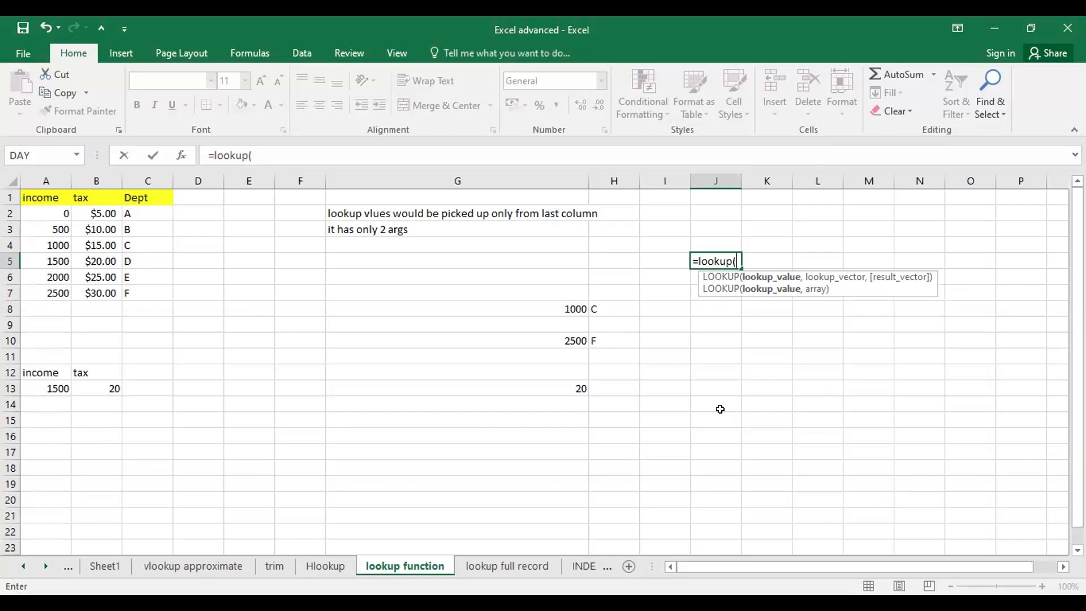
key(Return)
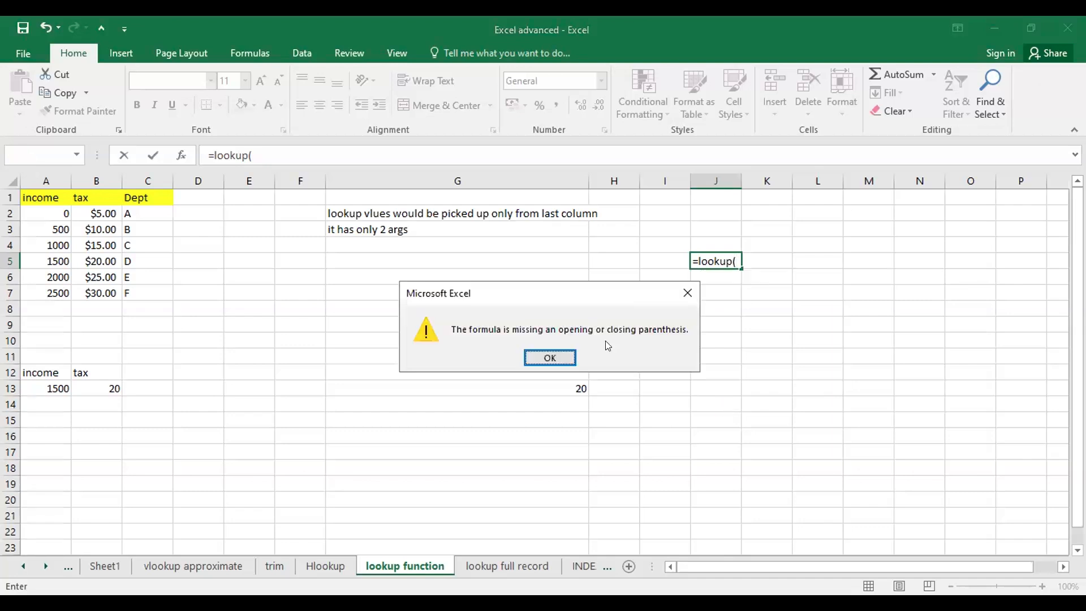
click(683, 292)
key(Page_Down)
scroll(868, 344, up, 8)
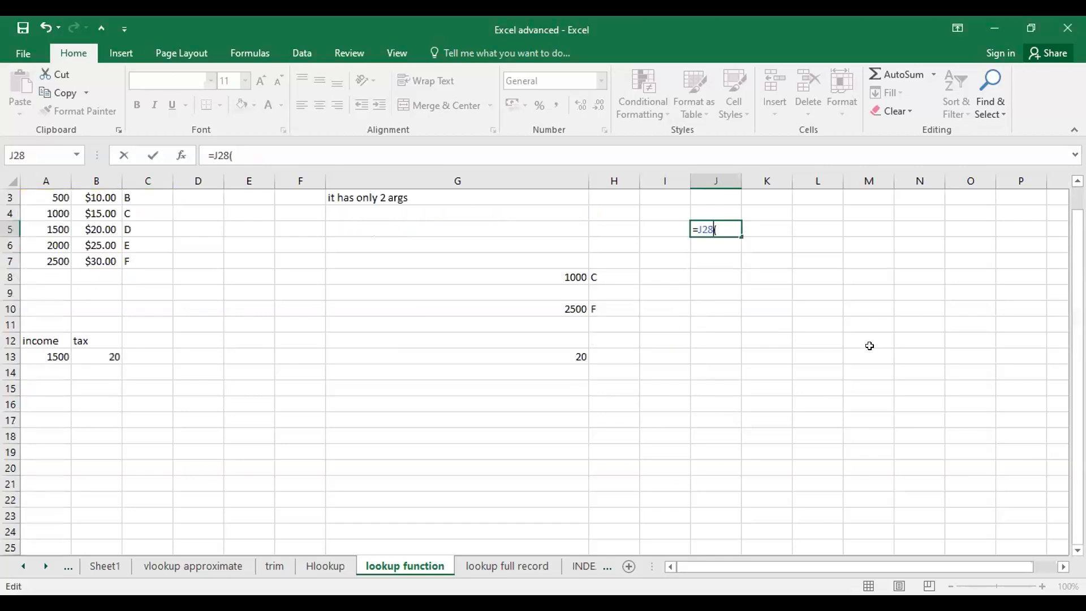
key(Escape)
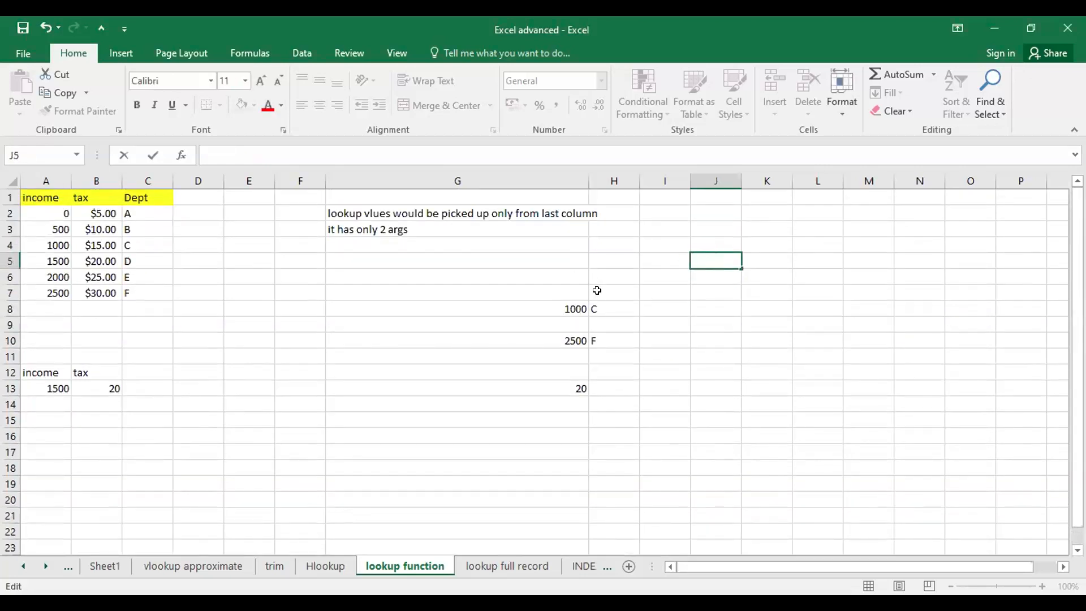
Step: Review the H8 LOOKUP formula's arguments against the income column A1:A7
double_click(608, 306)
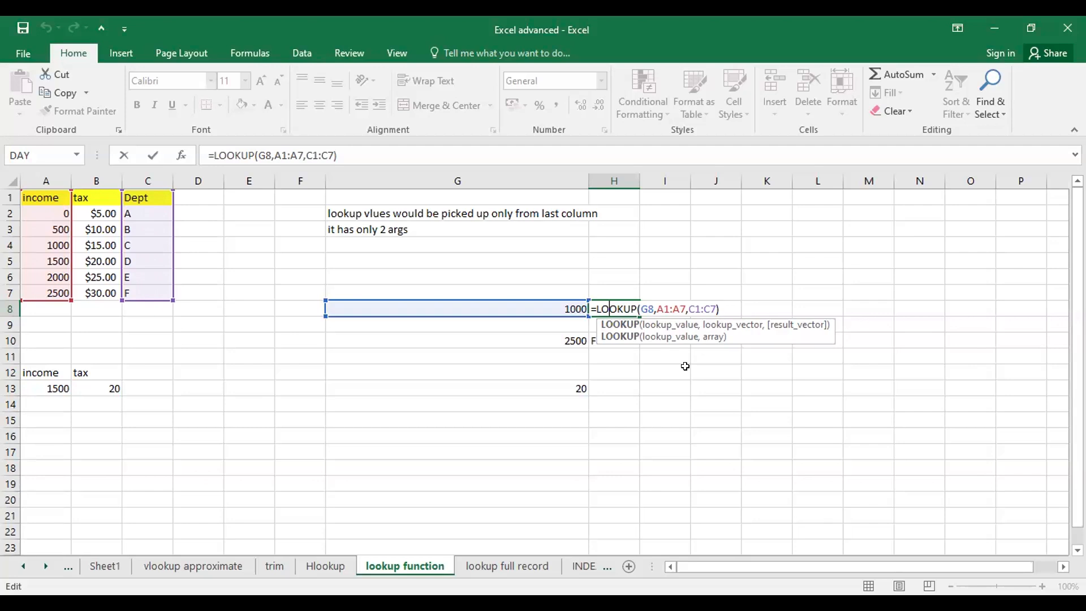
key(Return)
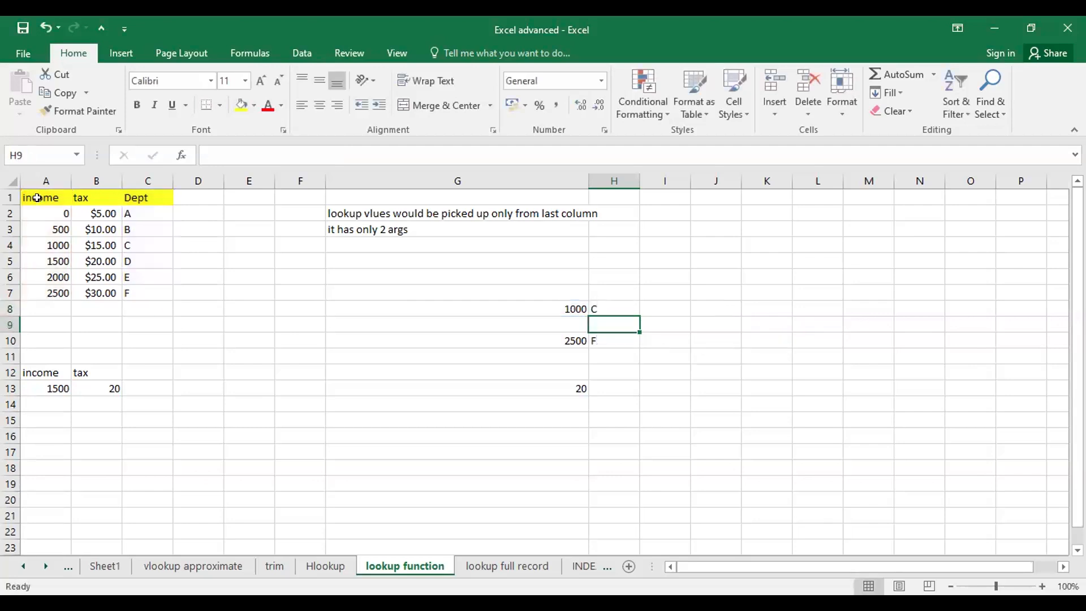
drag(36, 197, 56, 293)
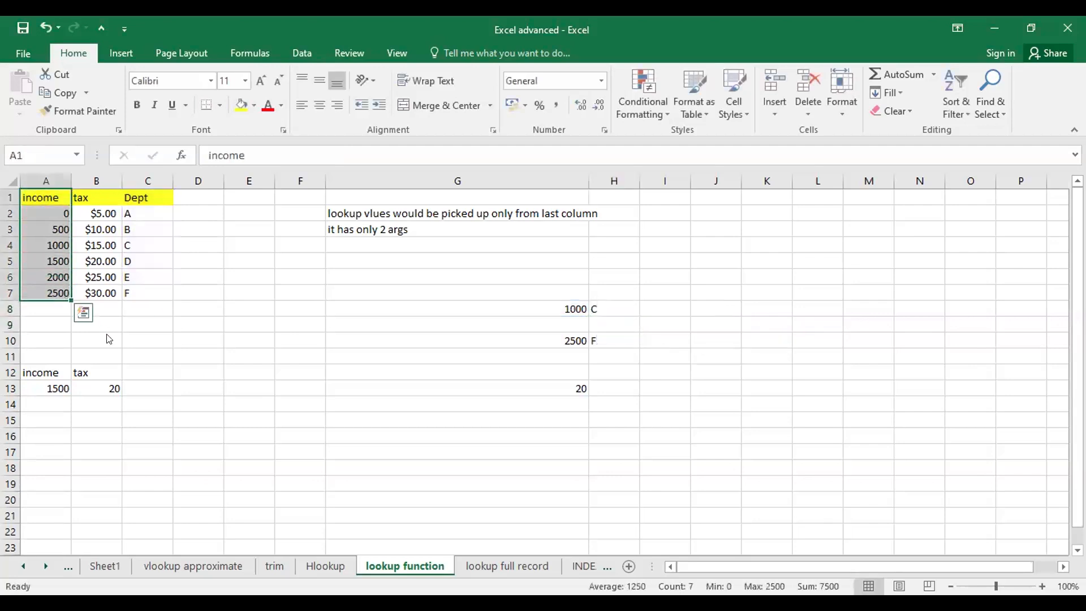
double_click(612, 306)
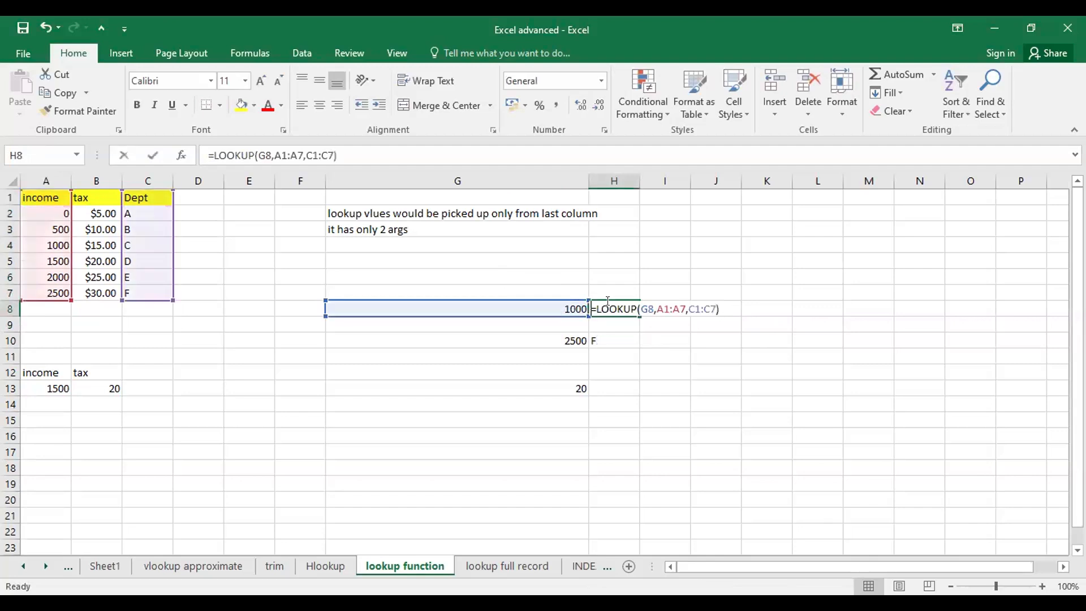
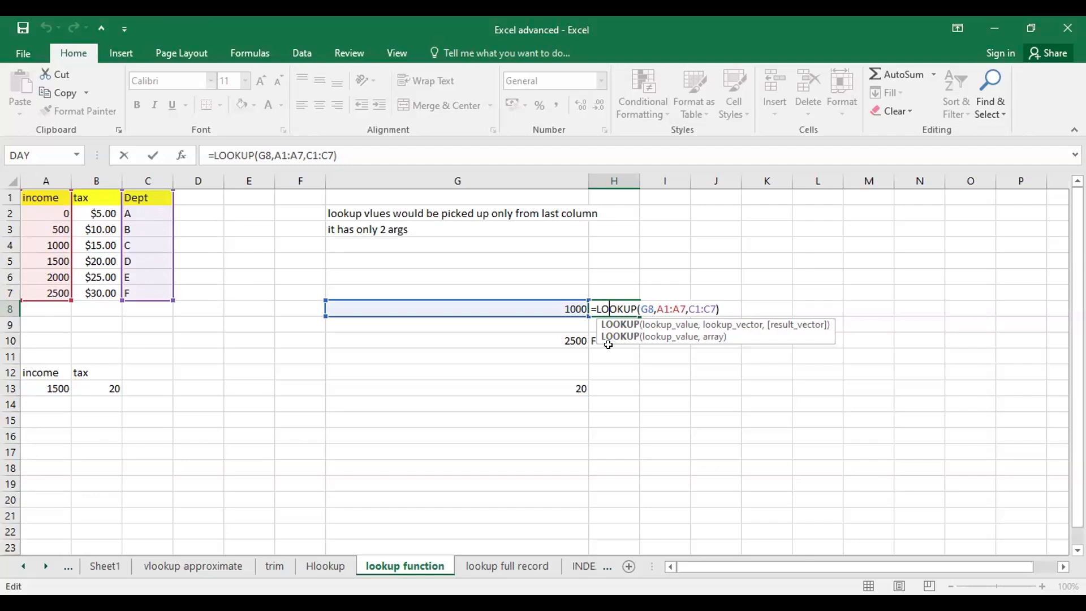
key(Return)
Step: Add a table row in A8:C8 with income 2300, the tax filled down from B7, and department G
click(53, 308)
text(2300)
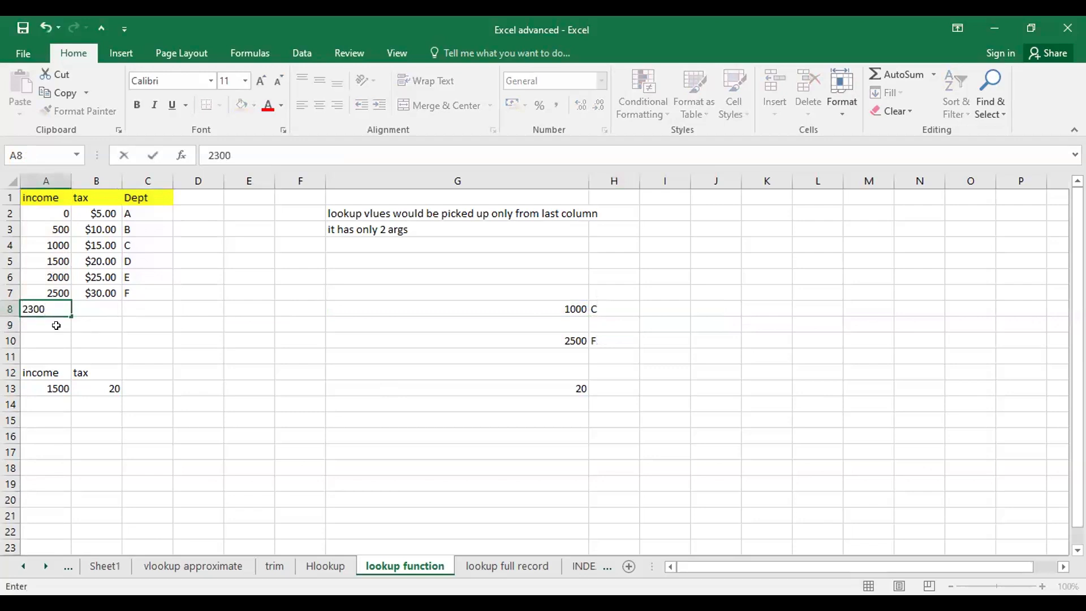
click(178, 347)
drag(103, 293, 107, 319)
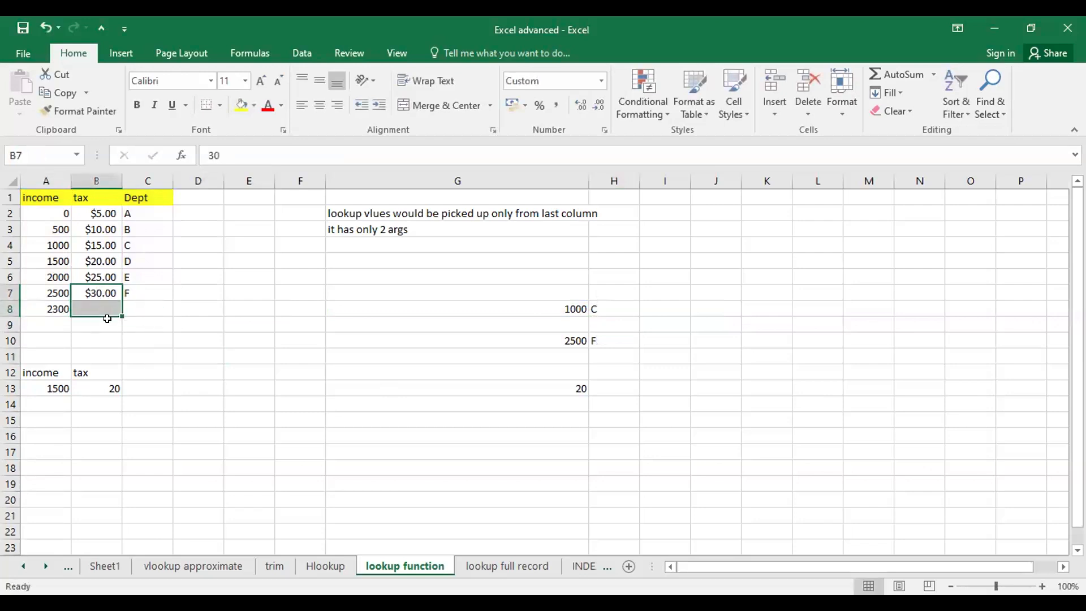
key(ctrl+d)
click(139, 294)
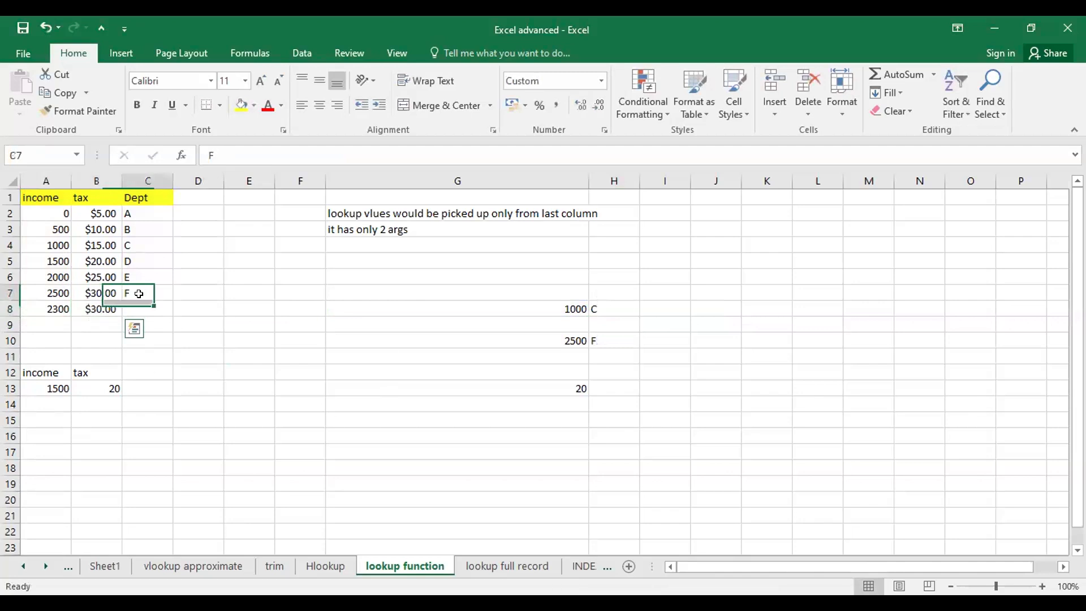
click(146, 310)
text(G)
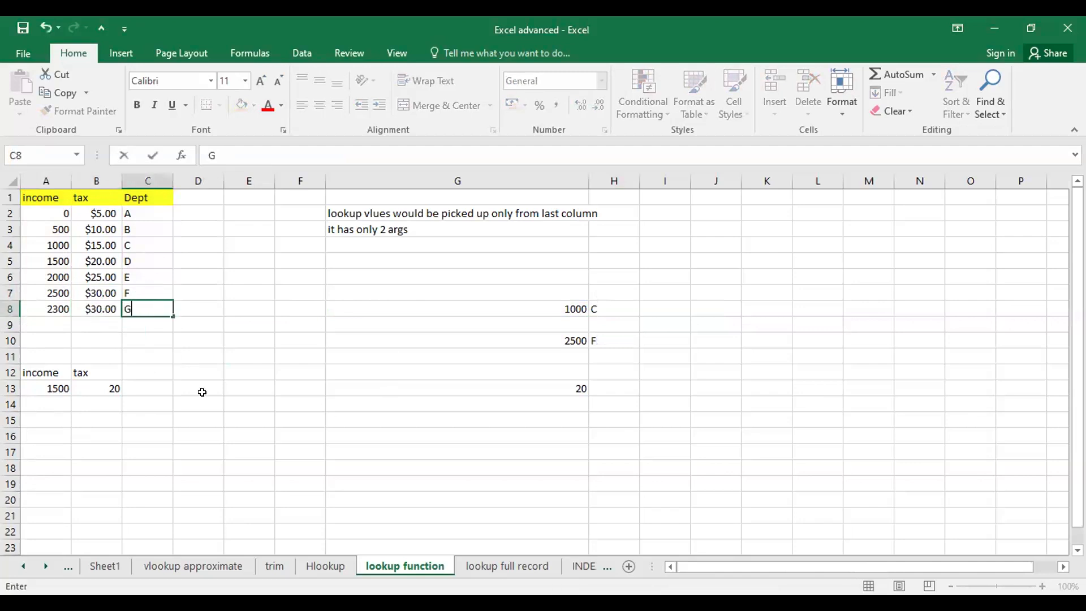
click(202, 392)
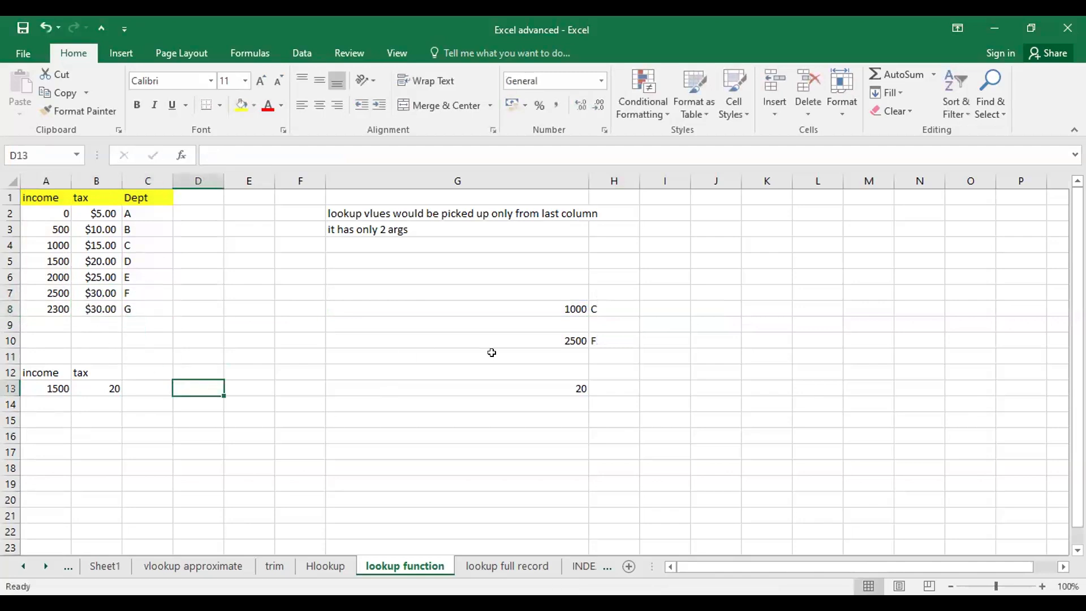
Step: Enter the vector-form formula =LOOKUP(A8,A1:A8,C1:C8) in F7 to return the department for the income in A8
click(302, 290)
double_click(302, 290)
text(=lookup)
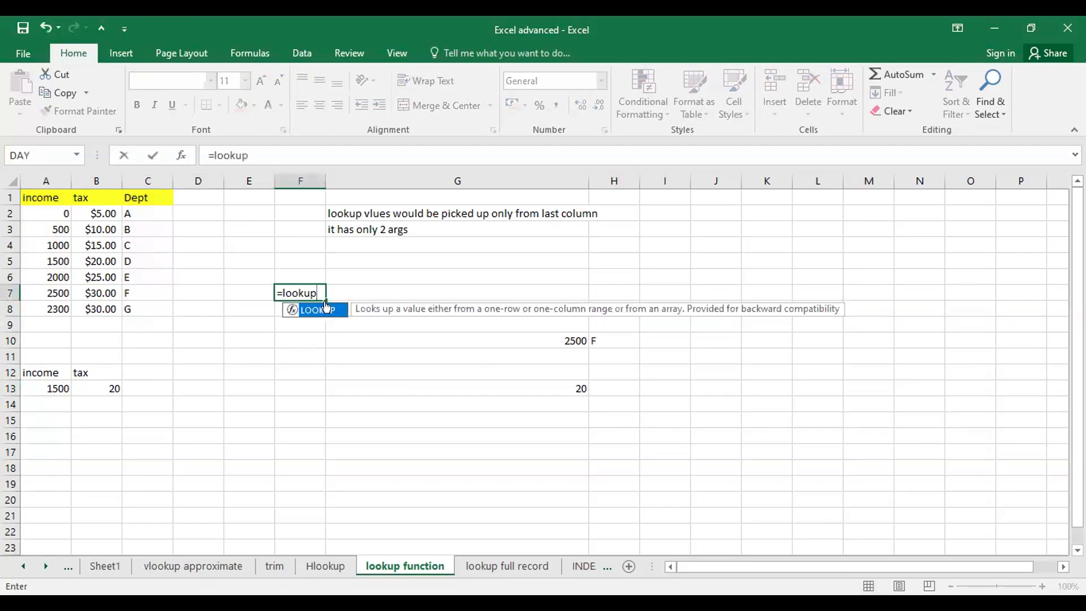
text(()
click(62, 310)
text(,)
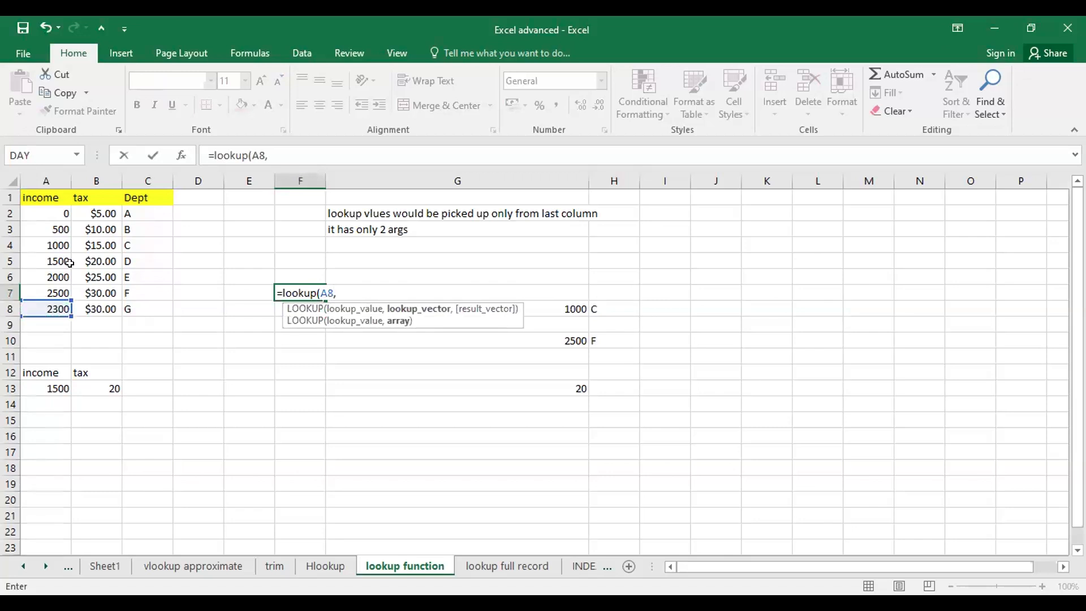
drag(42, 197, 51, 311)
text(,)
click(135, 198)
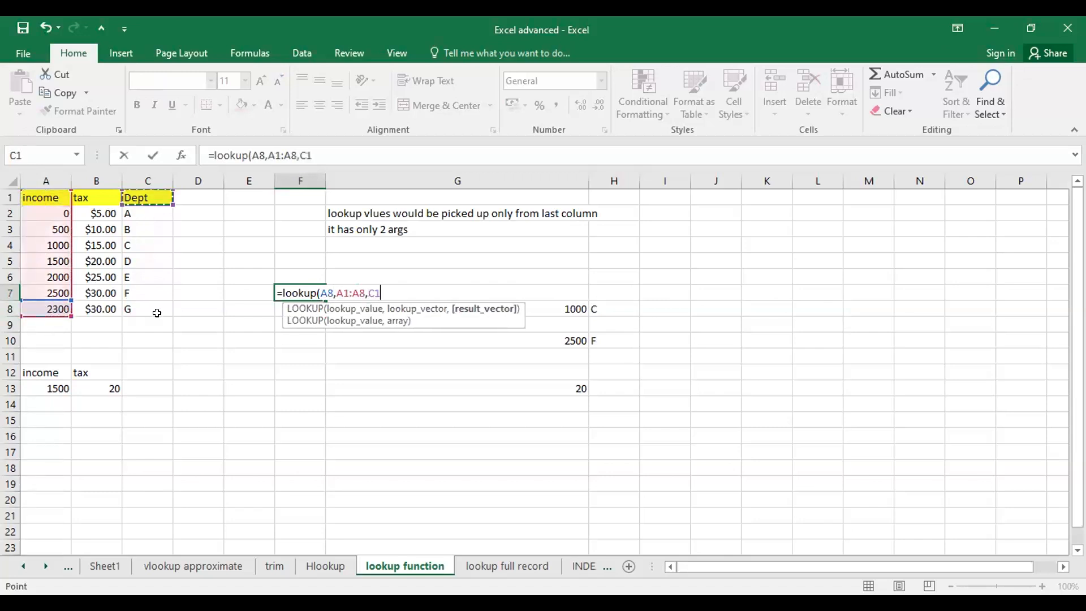
drag(156, 313, 148, 311)
text())
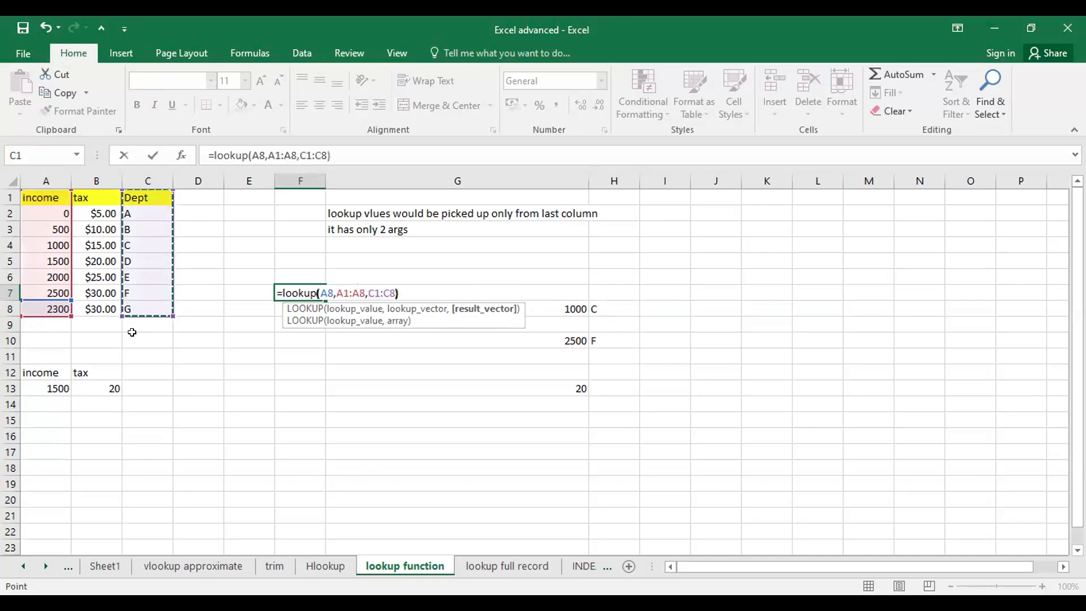
key(Return)
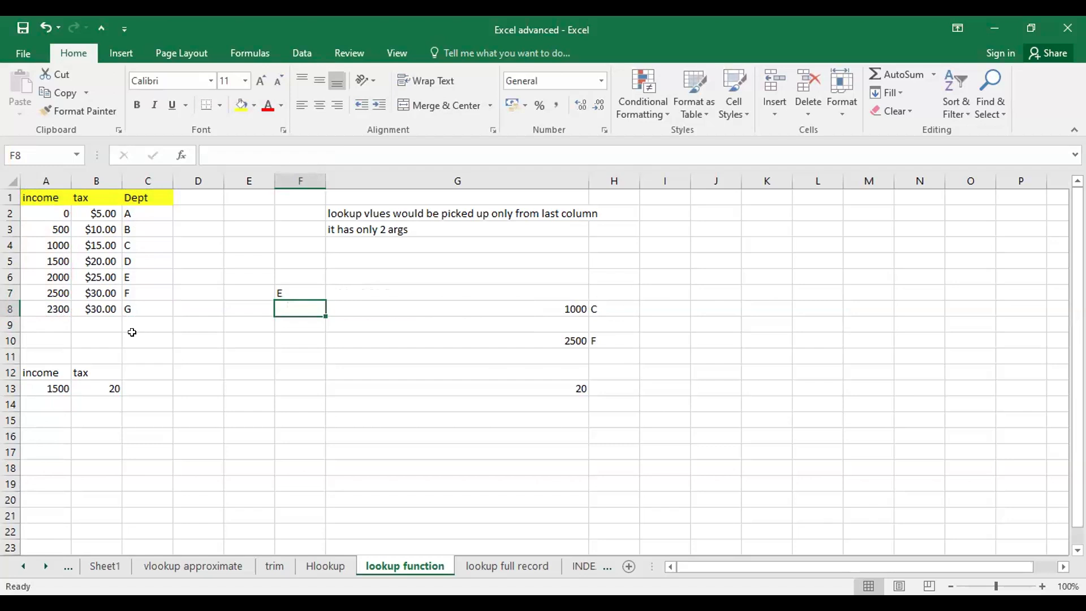
Step: Sort the income values in A2:A8 in ascending order, expanding the selection to include the tax and Dept columns
click(46, 306)
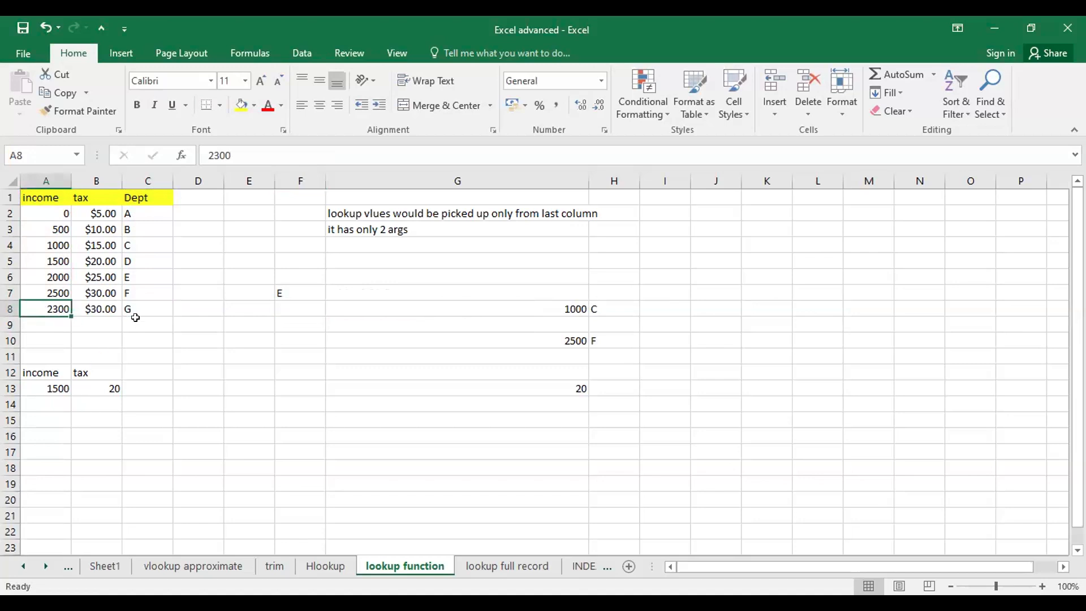
click(134, 307)
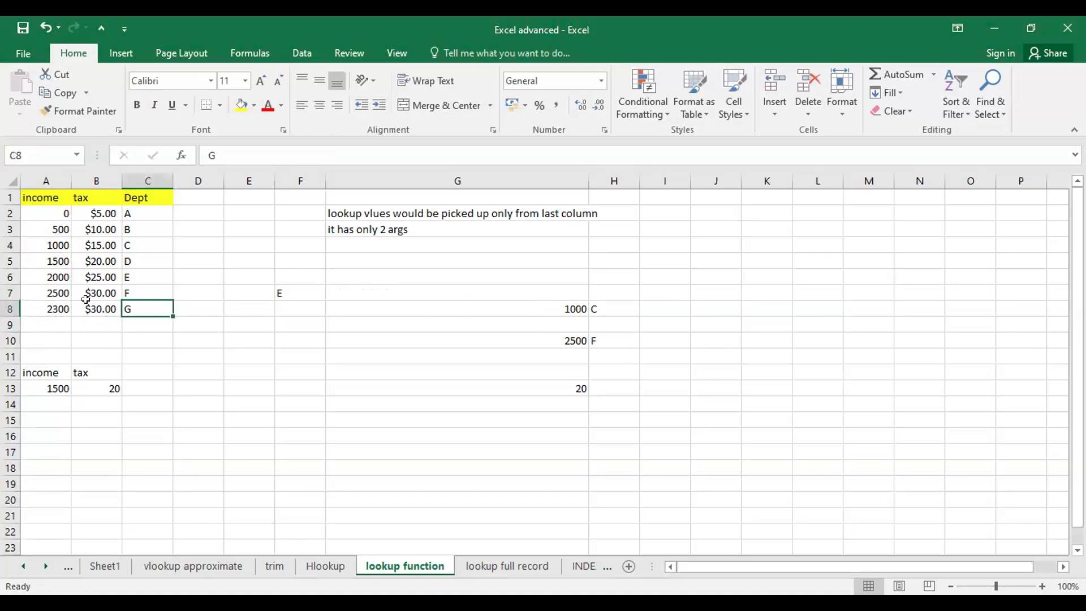
click(46, 270)
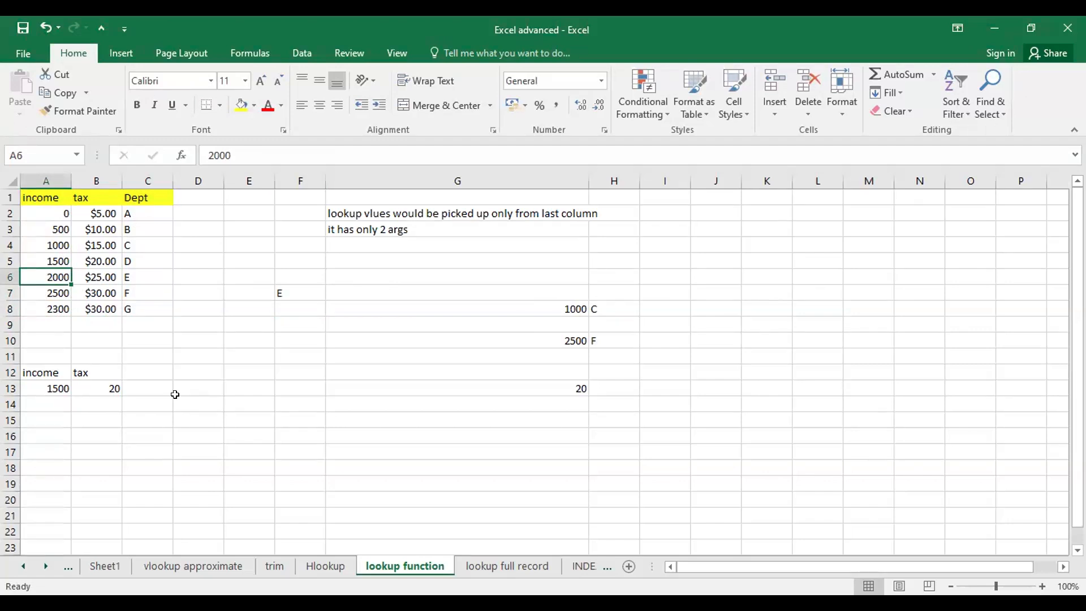
drag(41, 215, 45, 309)
click(302, 52)
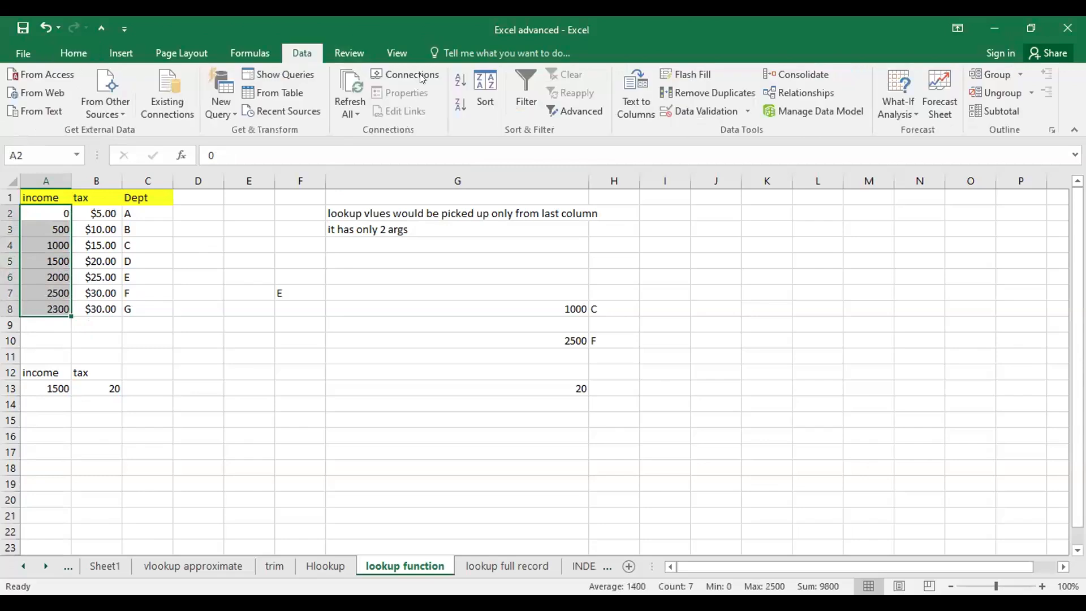
click(460, 83)
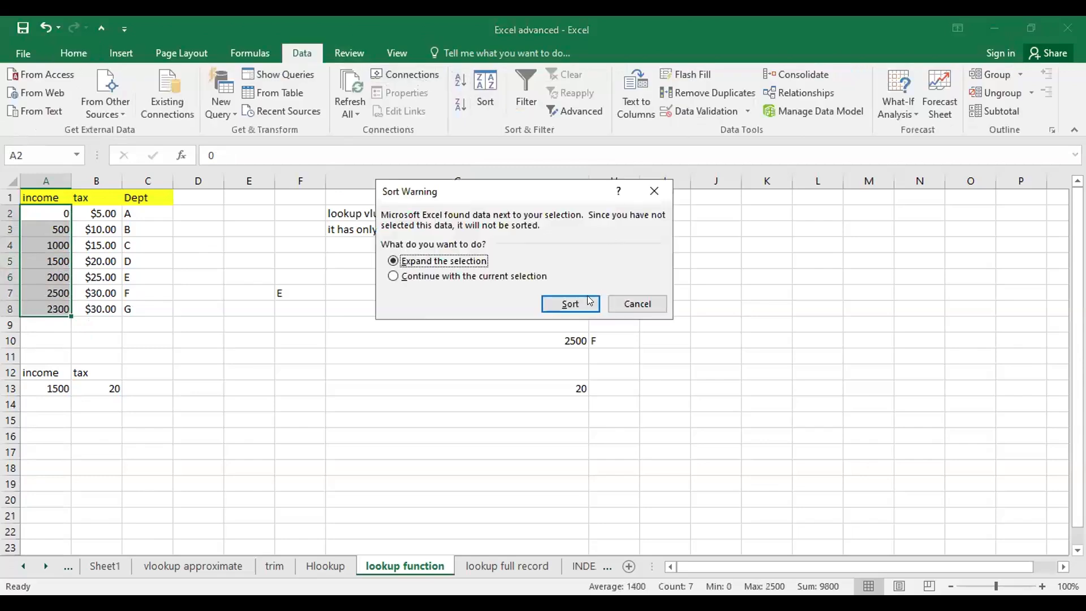
click(586, 300)
click(279, 335)
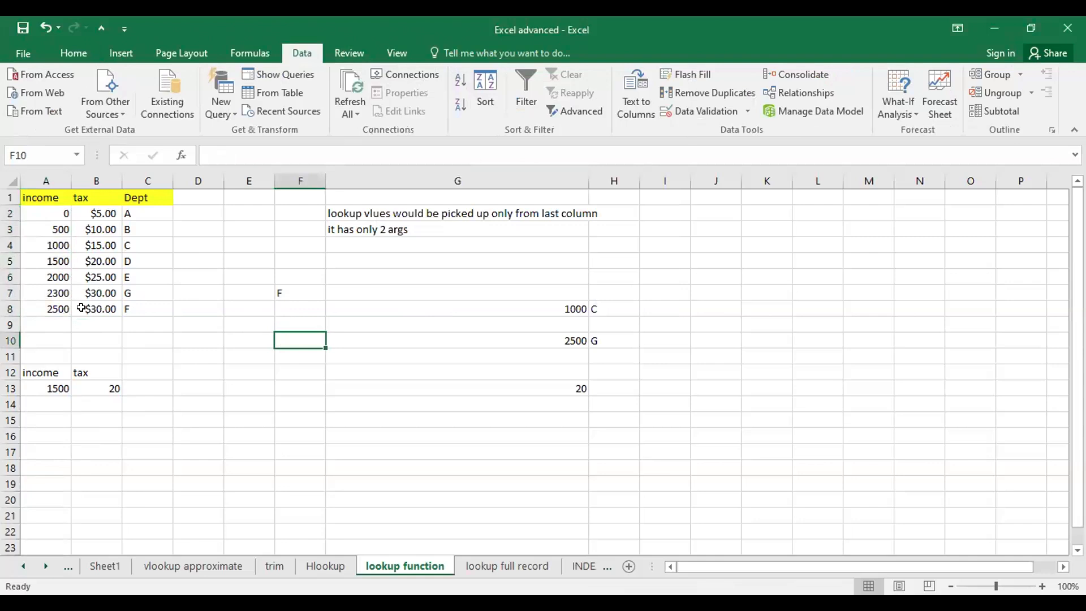
Step: Check the cell references in the F7 LOOKUP formula and undo the income sort
click(290, 291)
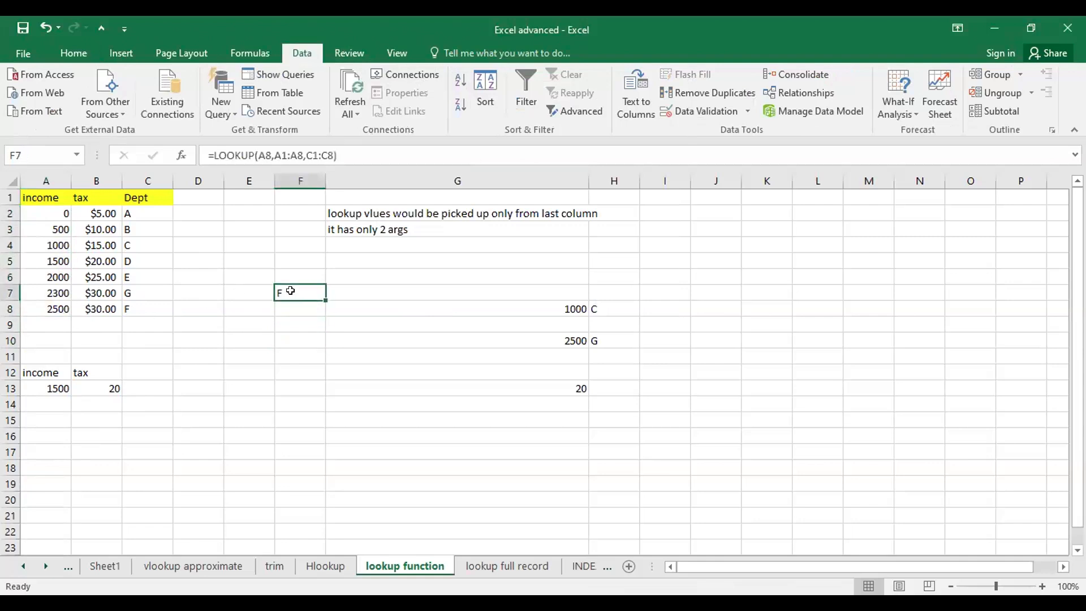
double_click(291, 291)
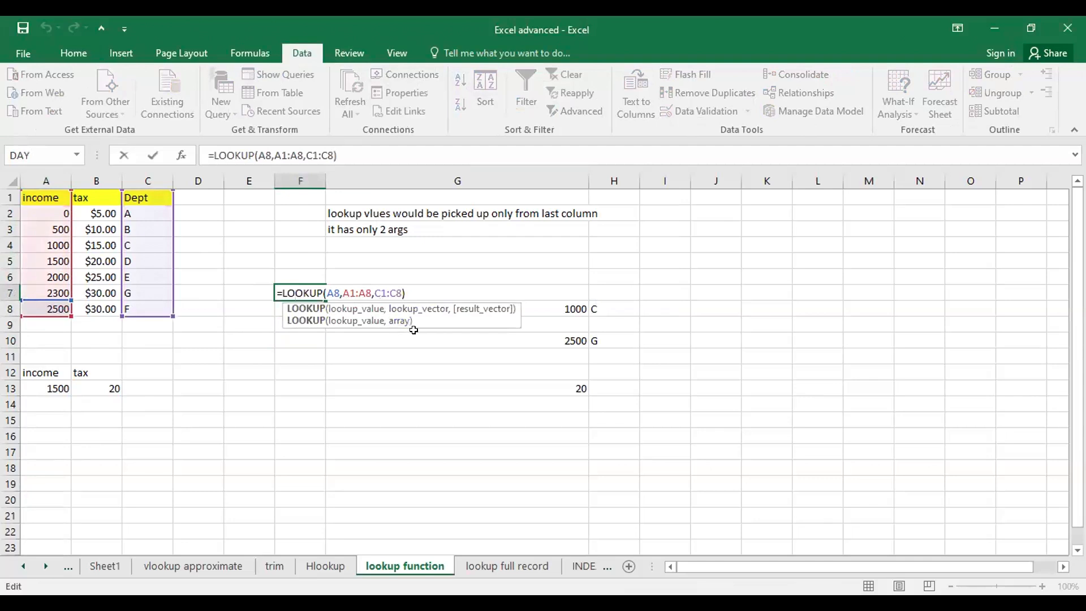
key(Escape)
key(ctrl+z)
key(ctrl+z)
key(ctrl+z)
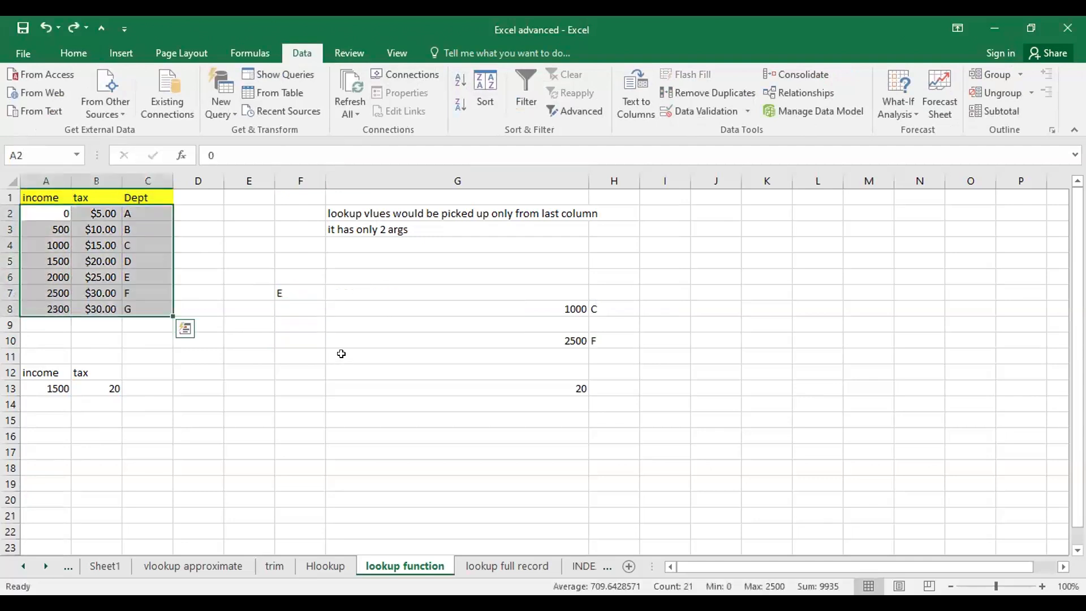
Step: Copy the income value 2300 from A8 into cell F15 as a separate lookup value
key(ctrl+c)
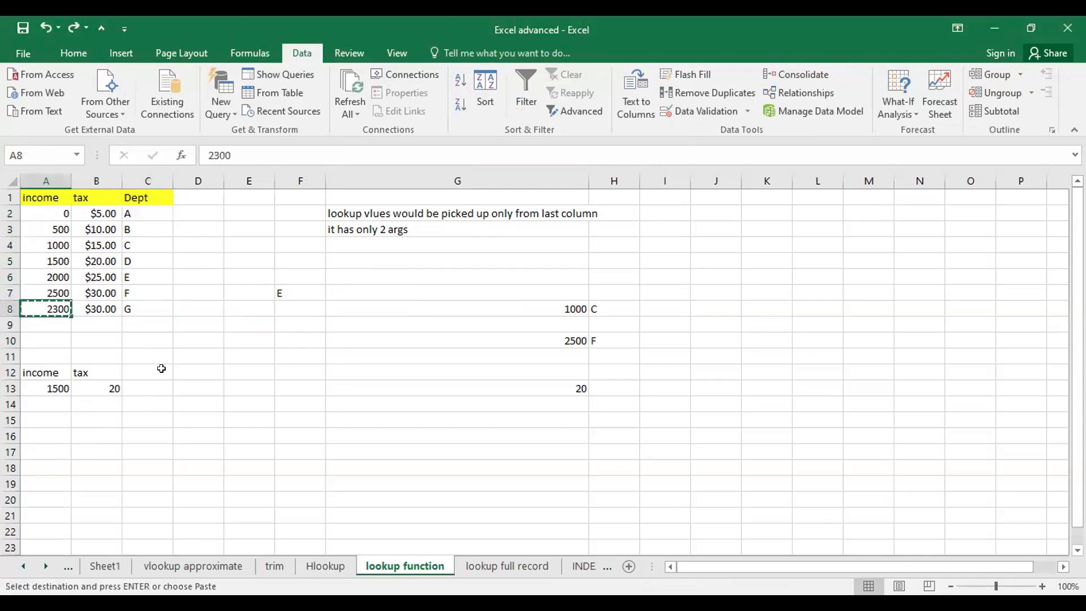
click(301, 340)
click(304, 426)
key(ctrl+v)
Step: Enter the formula =LOOKUP(F15,A1:A8,C1:C8) in G15 to return the department for the income in F15
click(389, 416)
text(=)
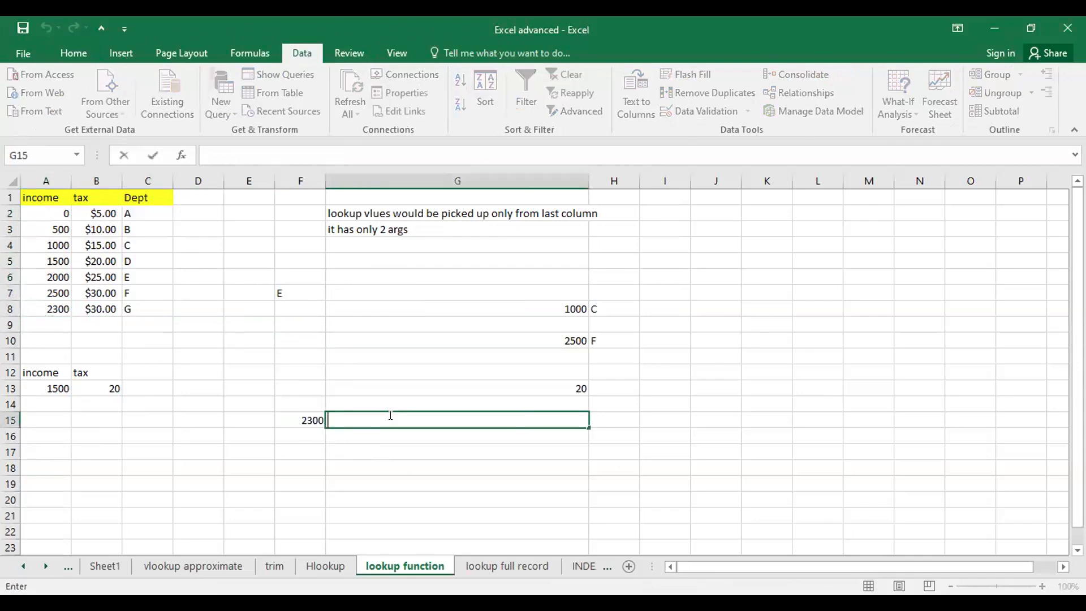
text(lookup)
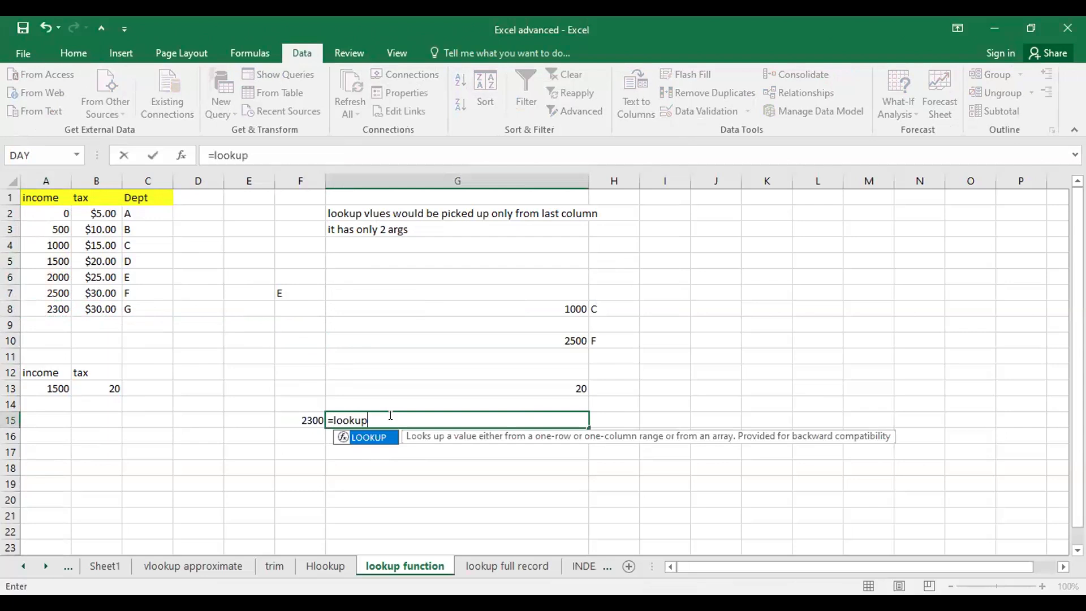
text(()
click(306, 421)
text(,)
drag(39, 197, 58, 314)
text(,)
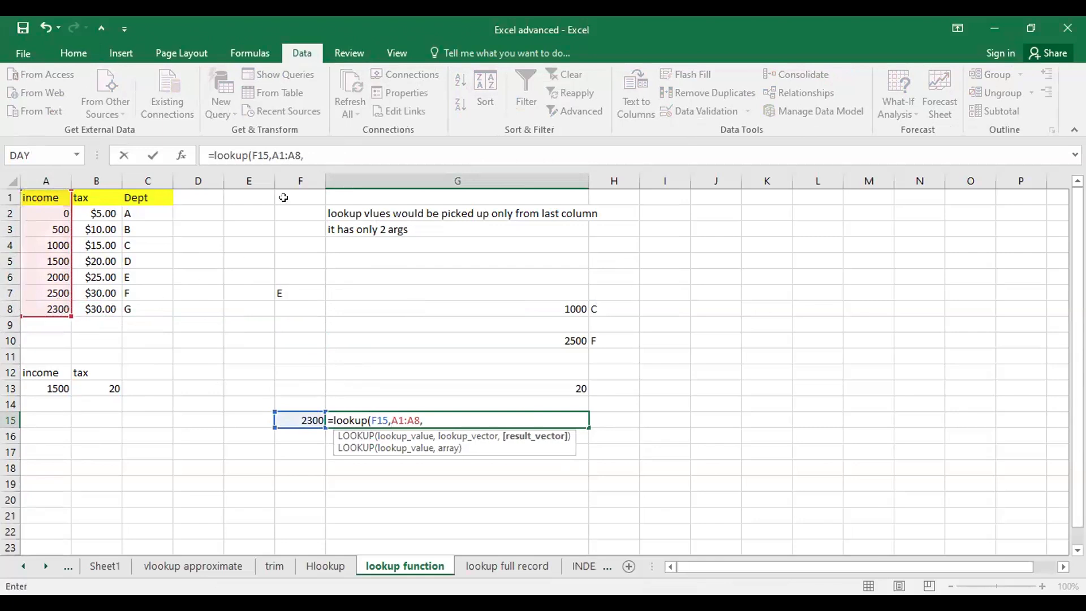
click(149, 199)
shift+click(150, 309)
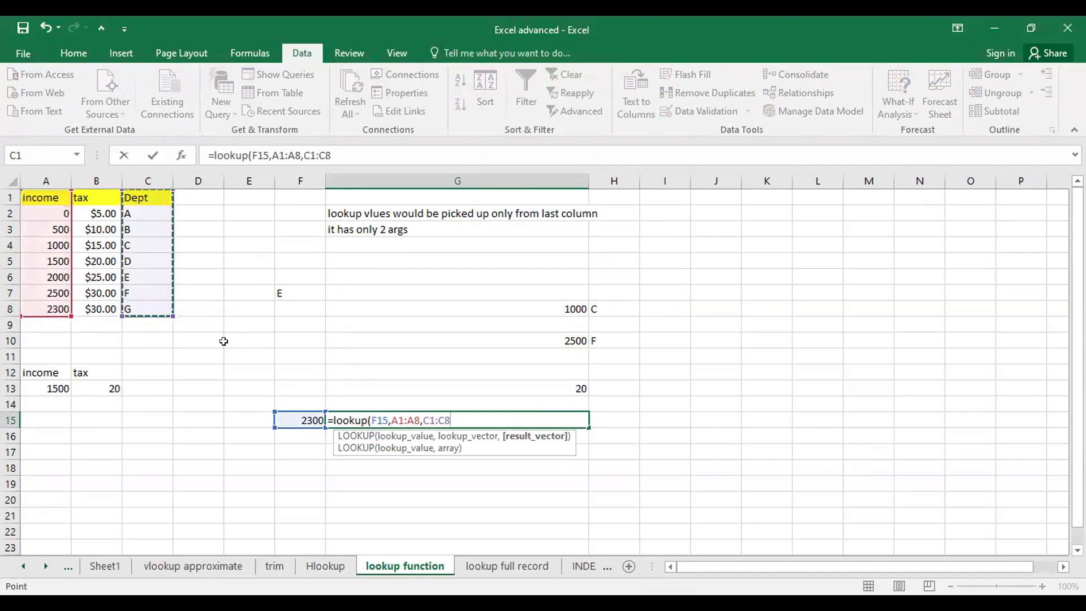
key(Return)
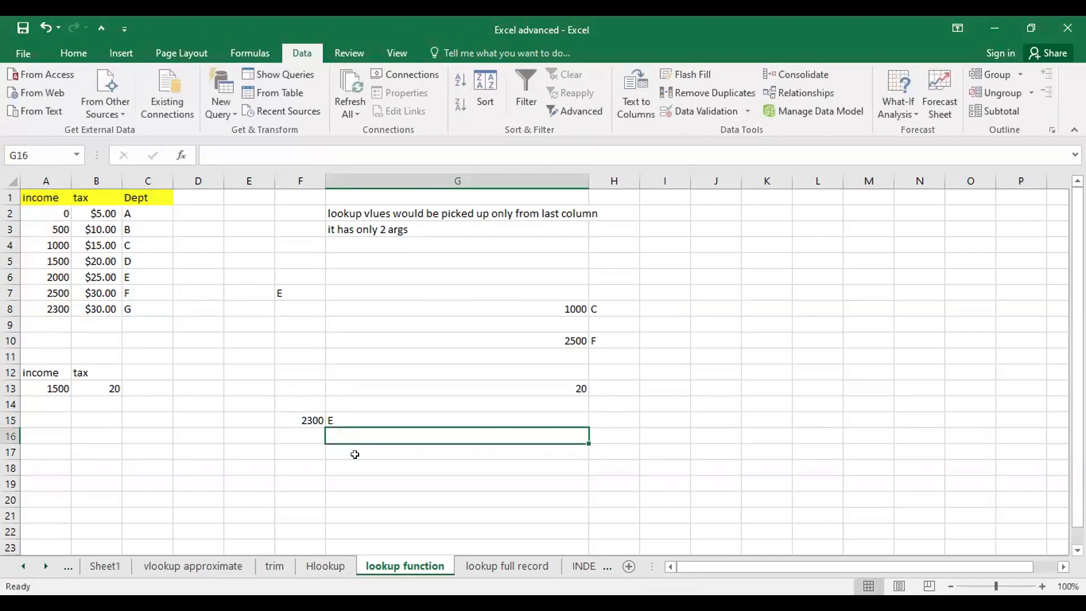
Step: Sort the table rows A2:C8 by income in ascending order, using the expanded selection
click(131, 290)
click(130, 279)
drag(56, 212, 56, 309)
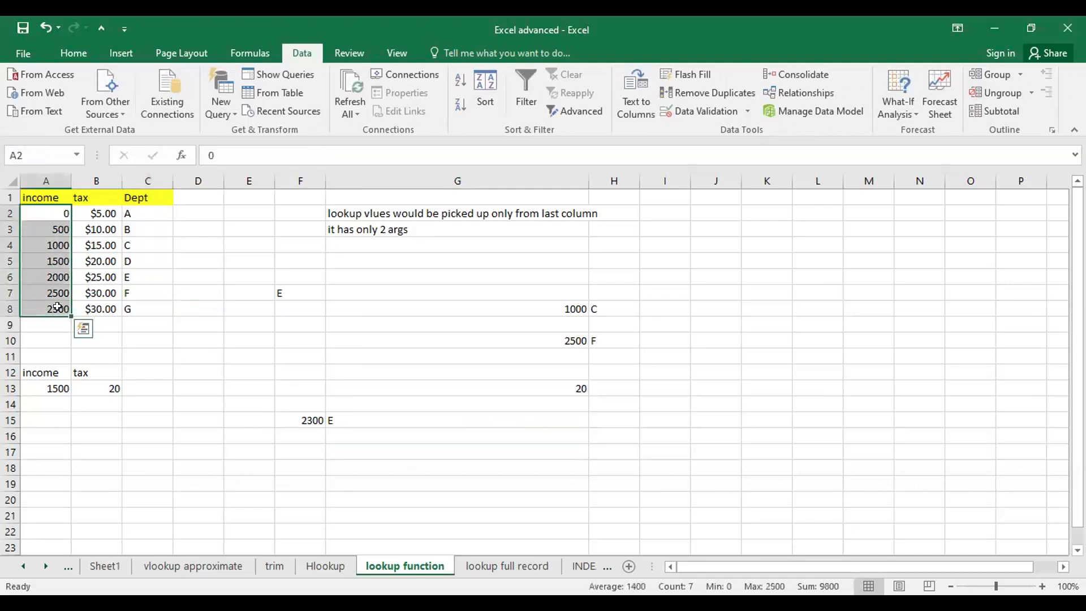
click(457, 83)
click(568, 304)
click(348, 323)
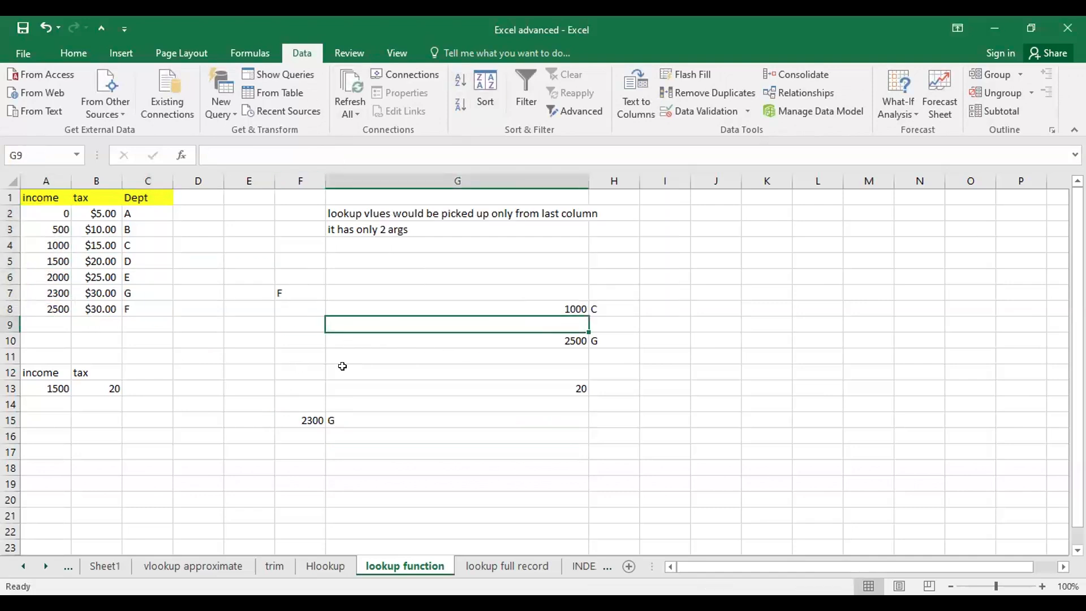
Step: Compare the sorted income rows with the lookup value in F15 and the department in C7
click(65, 265)
click(54, 277)
click(58, 292)
click(56, 325)
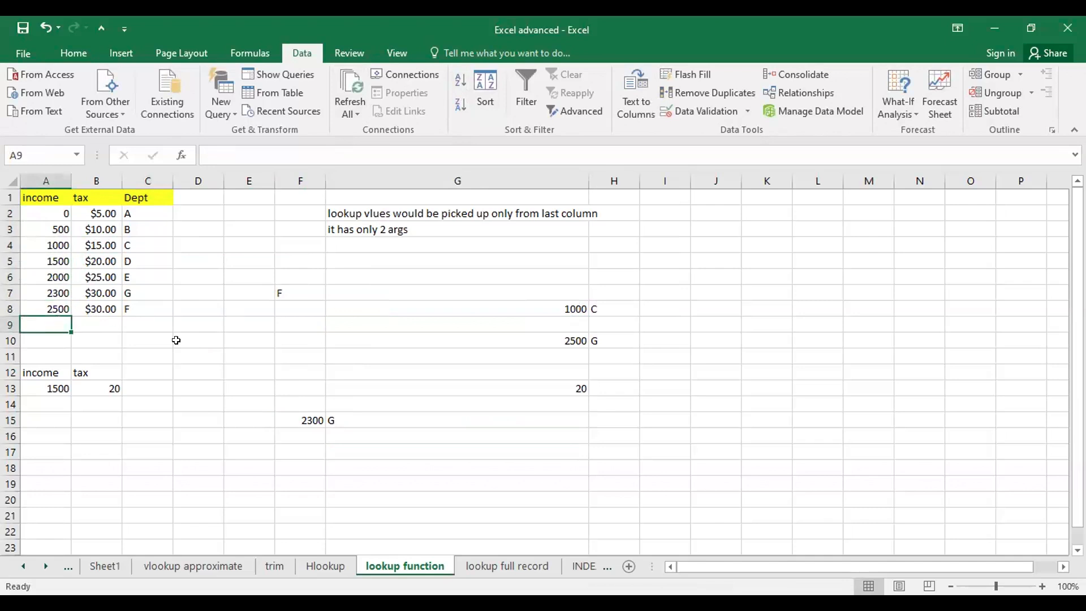
click(300, 417)
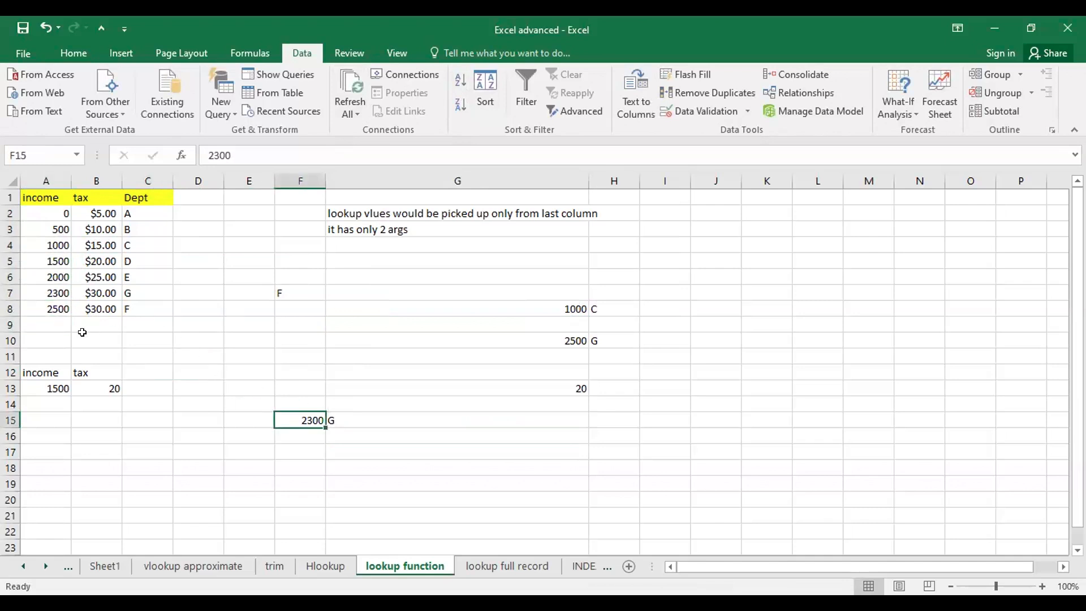
click(137, 291)
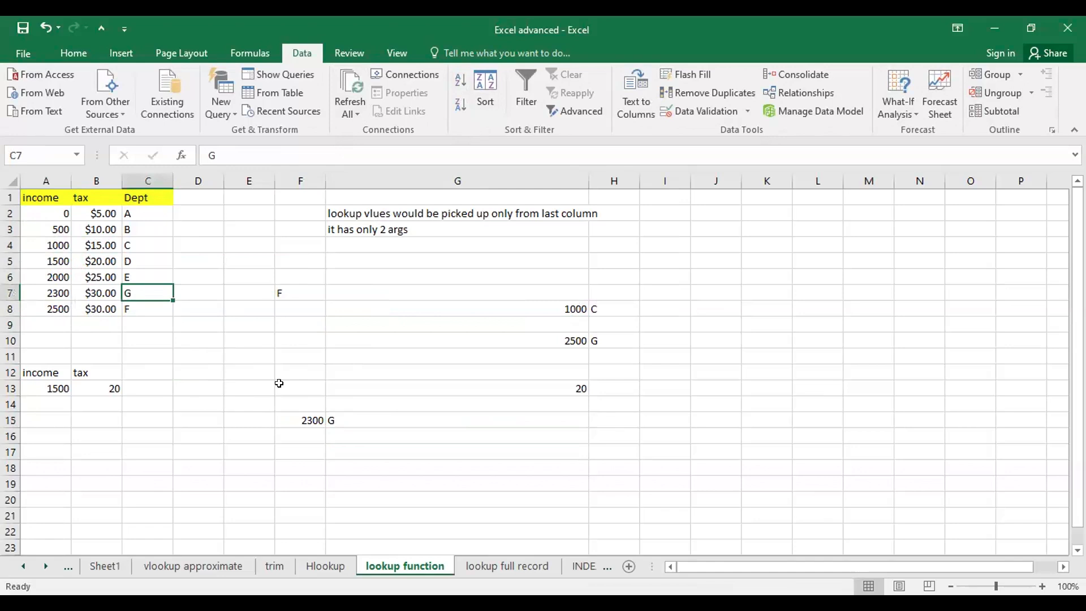
Step: Review the G15 LOOKUP formula's arguments against the sorted income range A2:A8
double_click(399, 417)
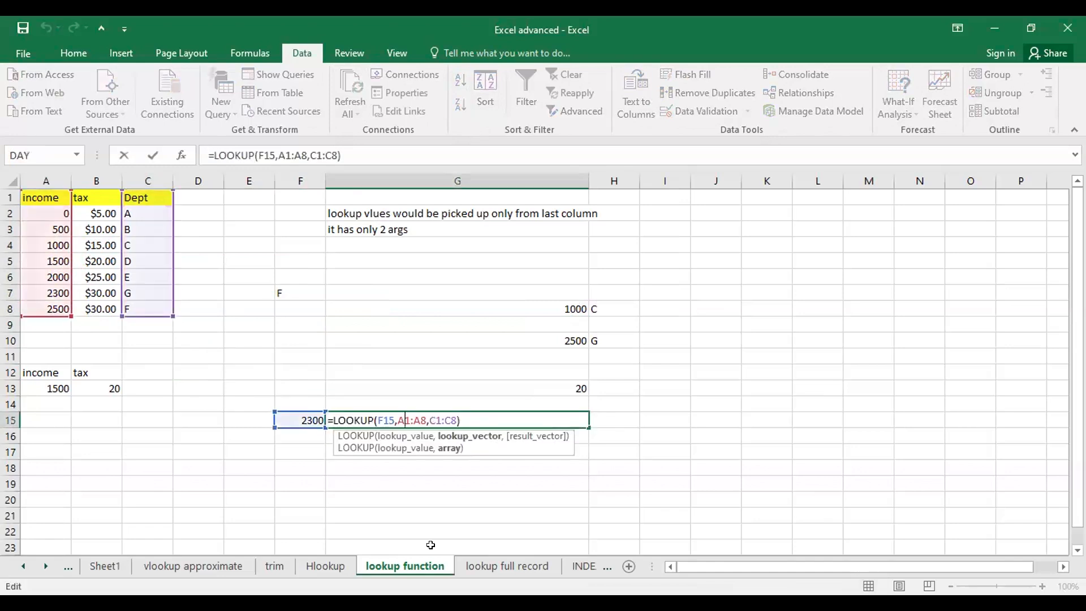
key(Return)
drag(49, 212, 54, 309)
click(234, 368)
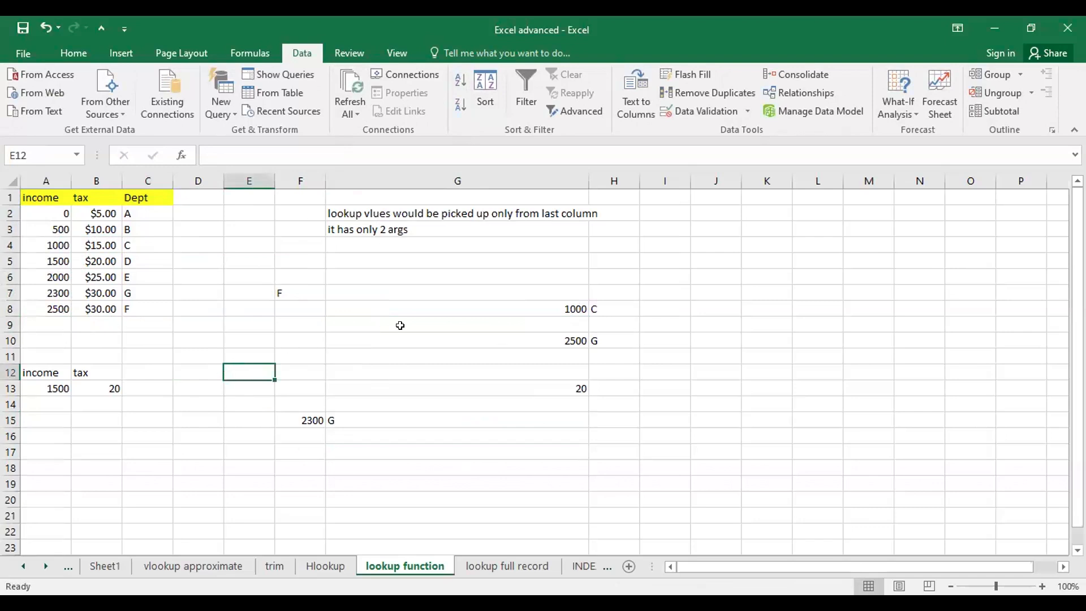
drag(402, 257, 404, 294)
click(406, 351)
click(544, 309)
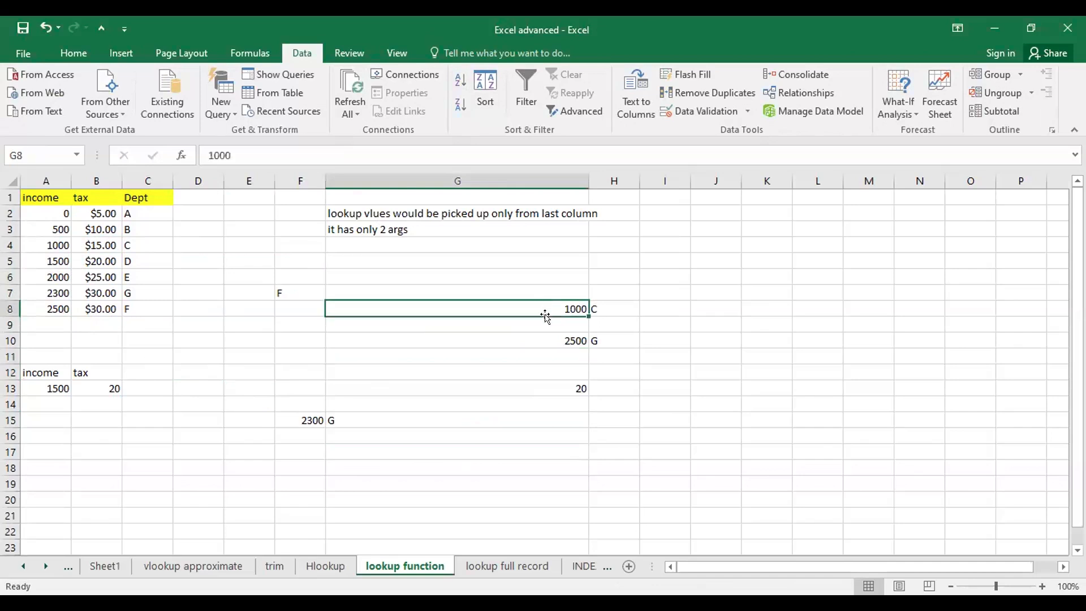
double_click(388, 419)
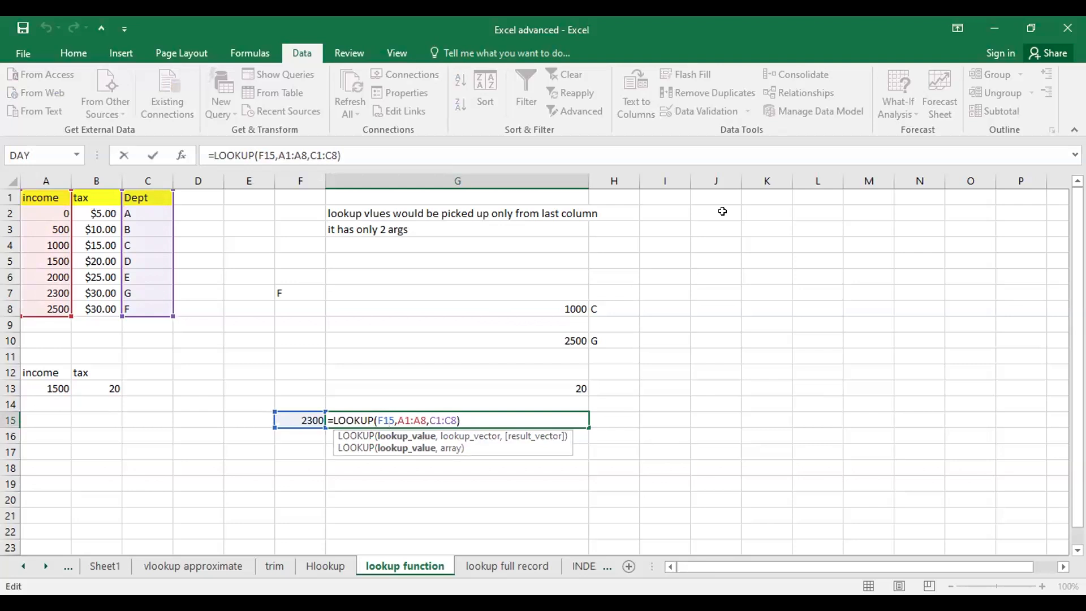
key(Return)
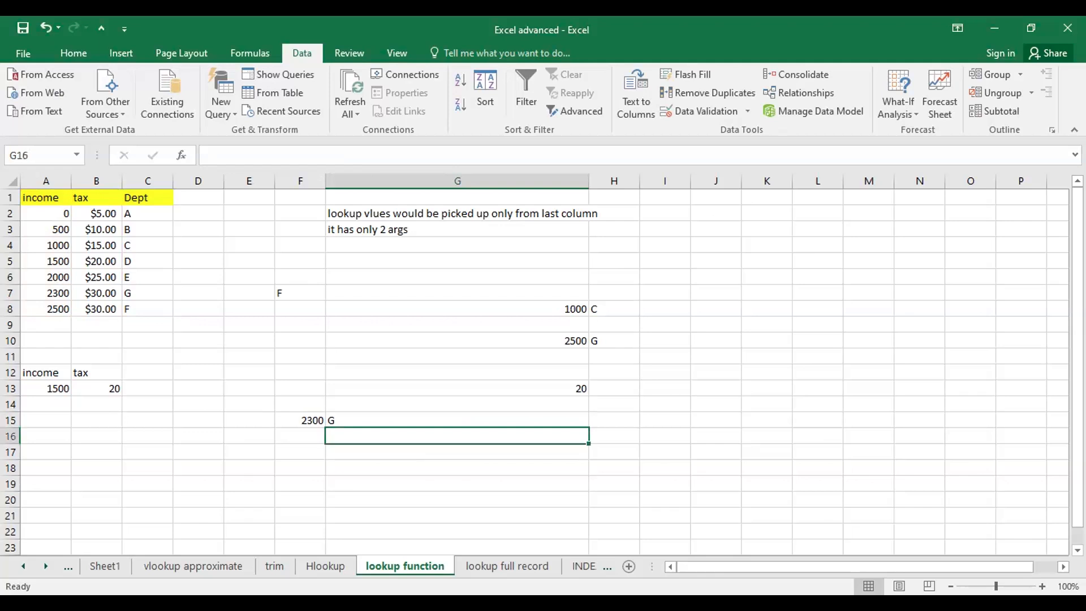
Step: Fill the header row A1:D1 of the lookup full record sheet with yellow
click(485, 566)
drag(34, 198, 181, 193)
click(71, 53)
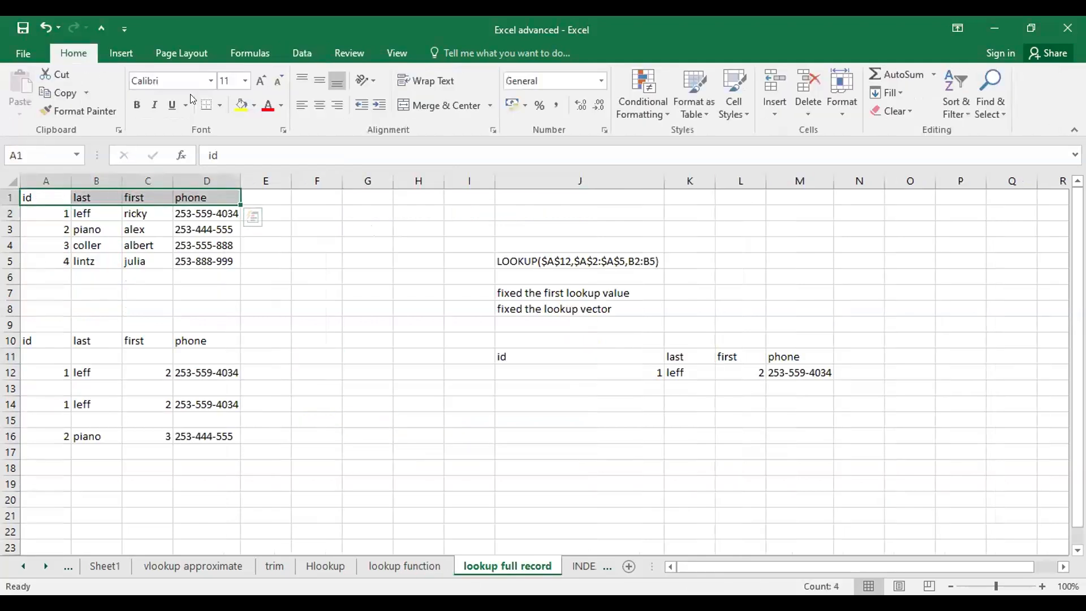
click(240, 106)
click(315, 307)
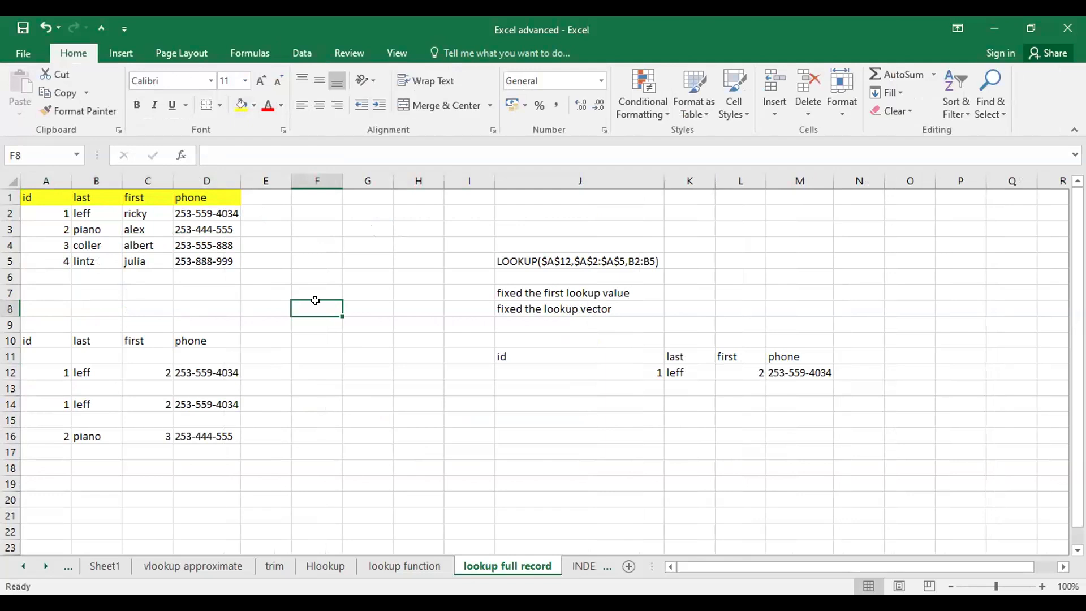
click(578, 558)
click(577, 566)
click(585, 566)
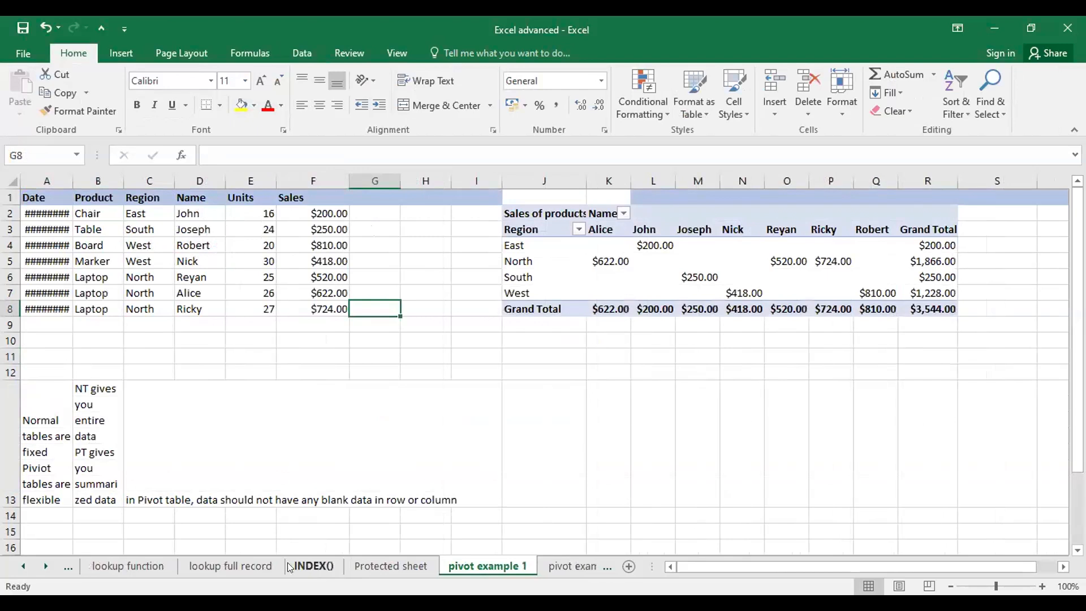
click(259, 566)
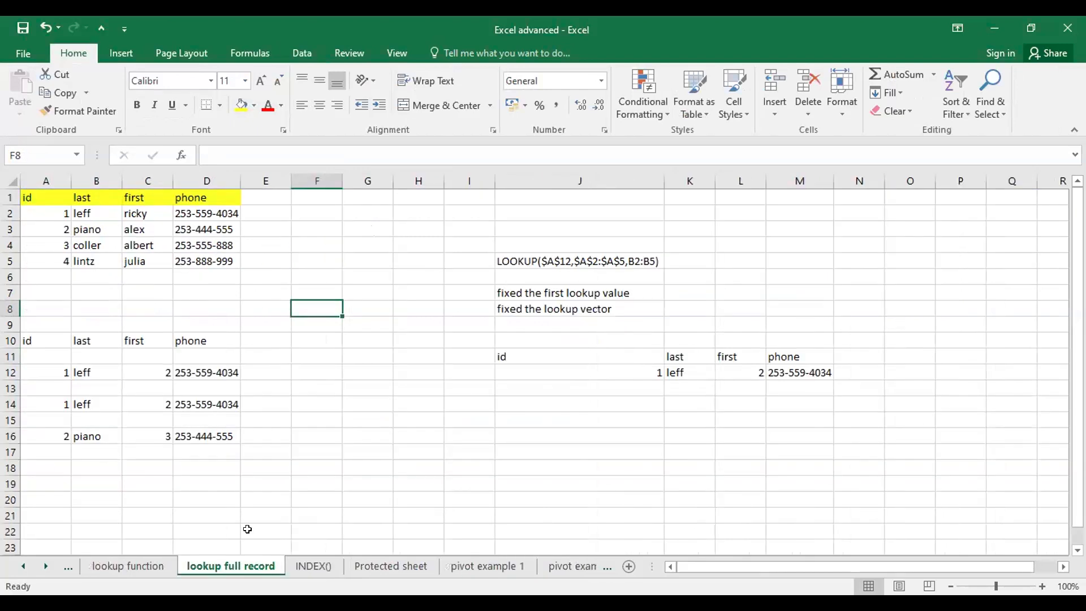
click(520, 431)
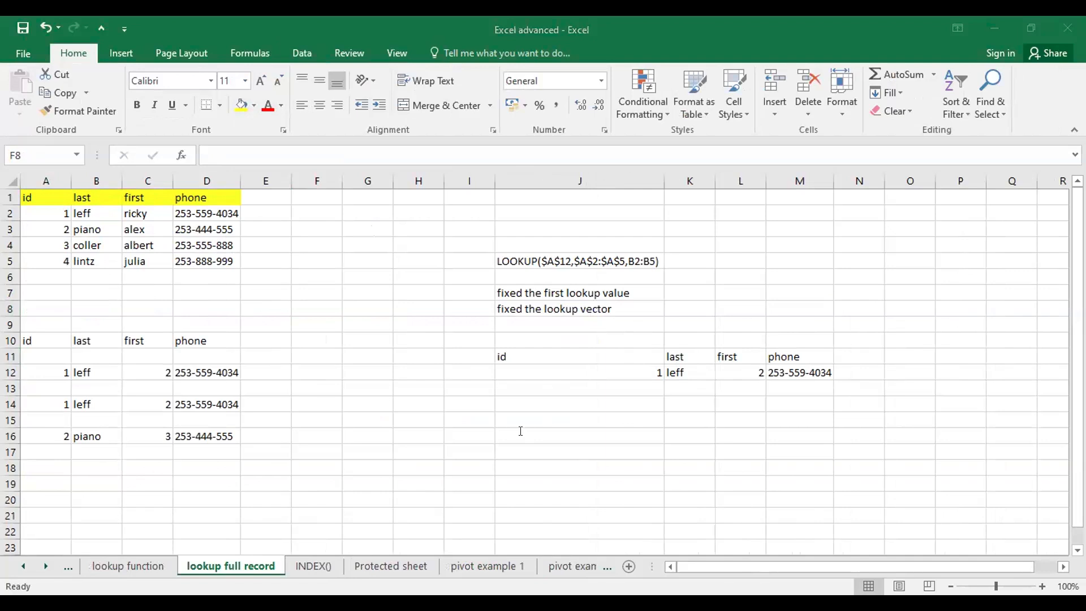
click(437, 431)
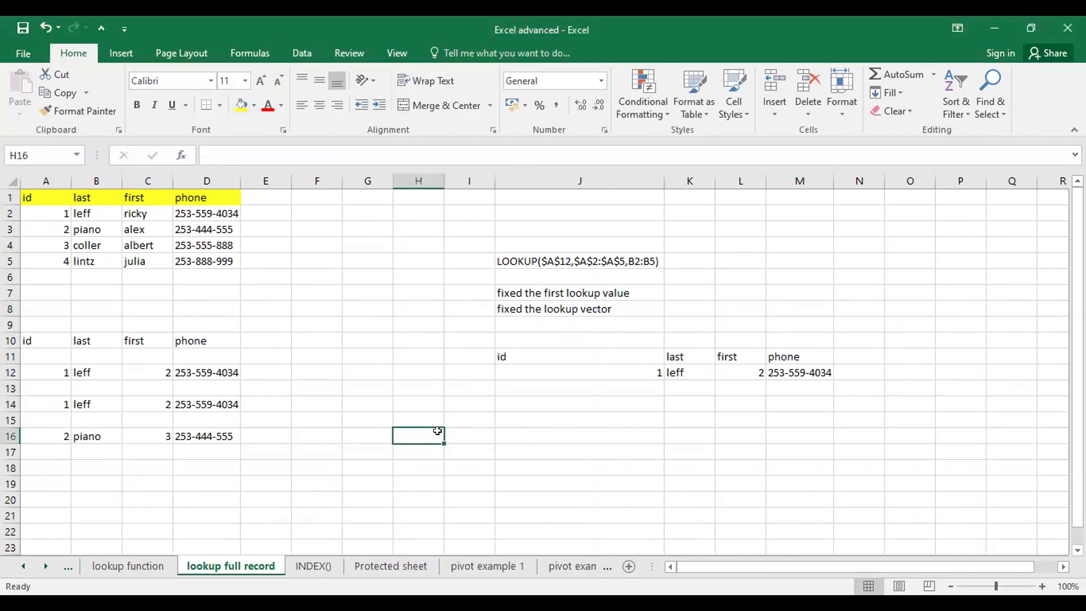
Step: Examine the id, last, first and phone headers and the first record of the source table
click(1042, 586)
click(283, 320)
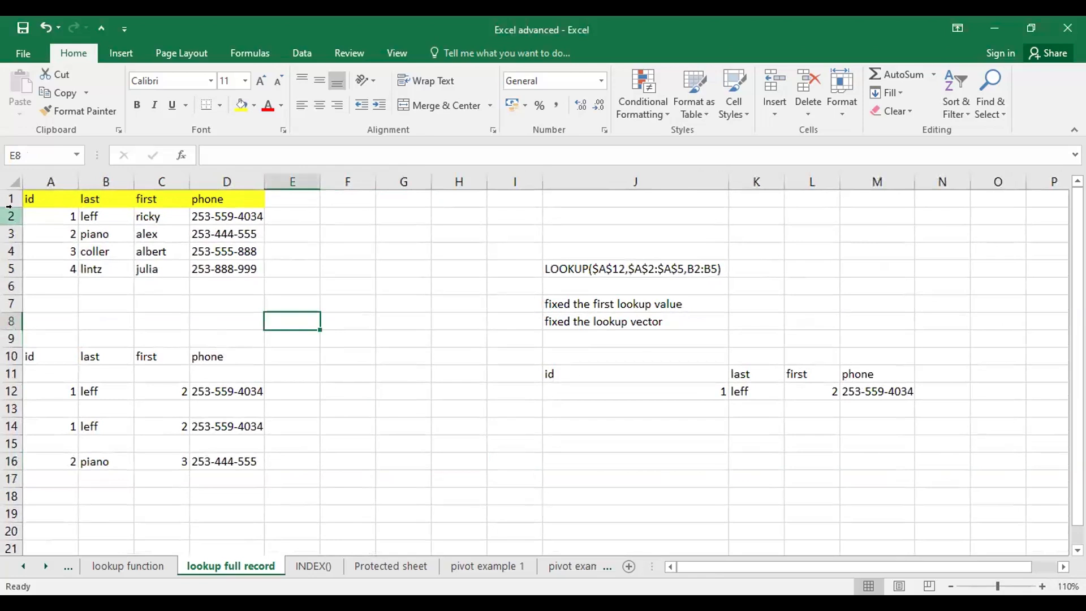
drag(42, 197, 238, 199)
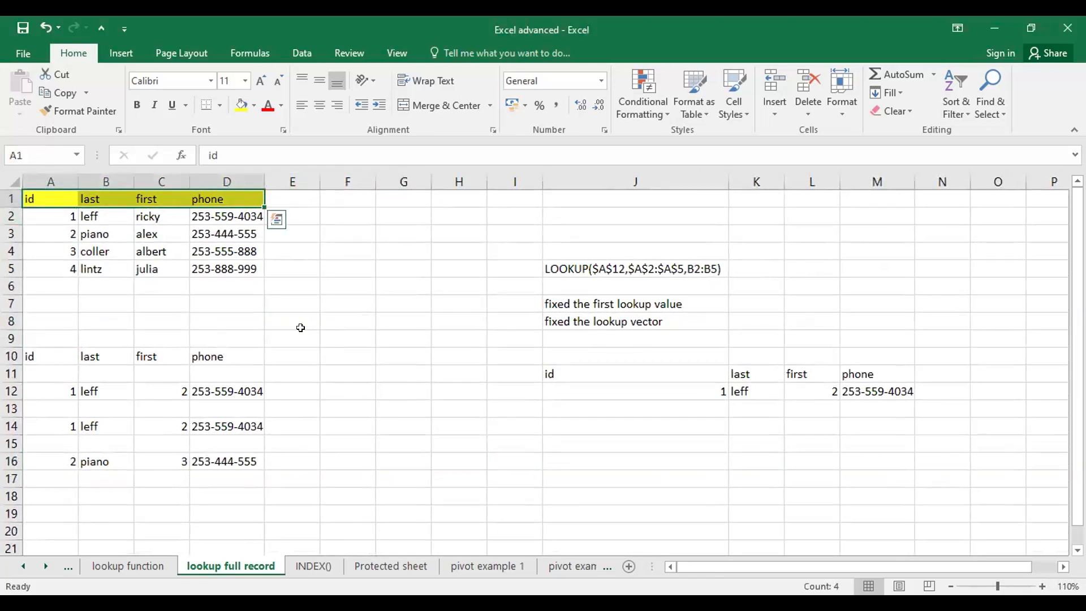
click(68, 250)
click(92, 211)
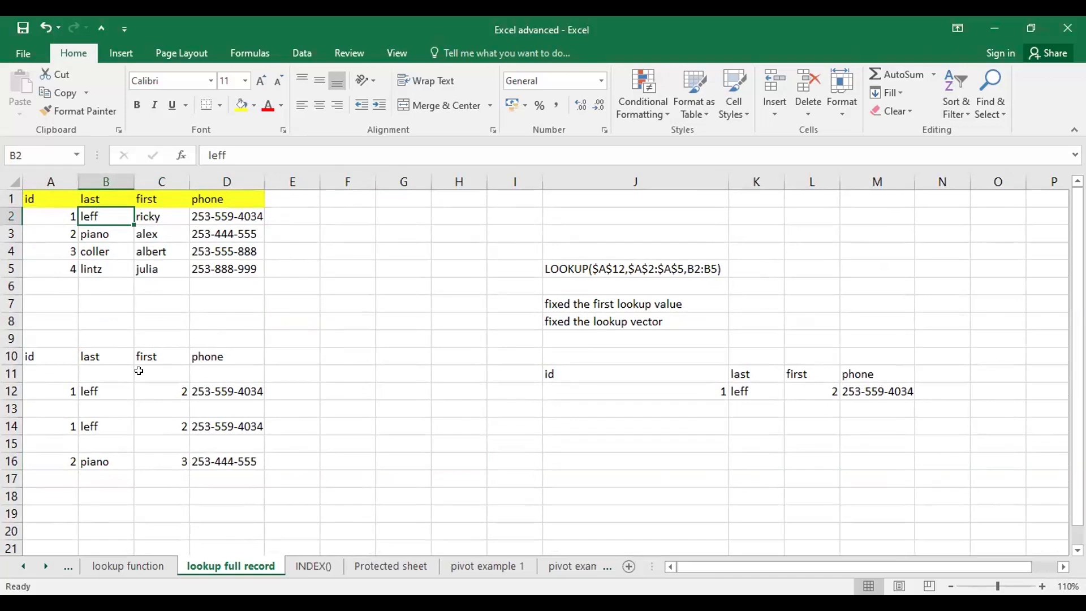
click(194, 213)
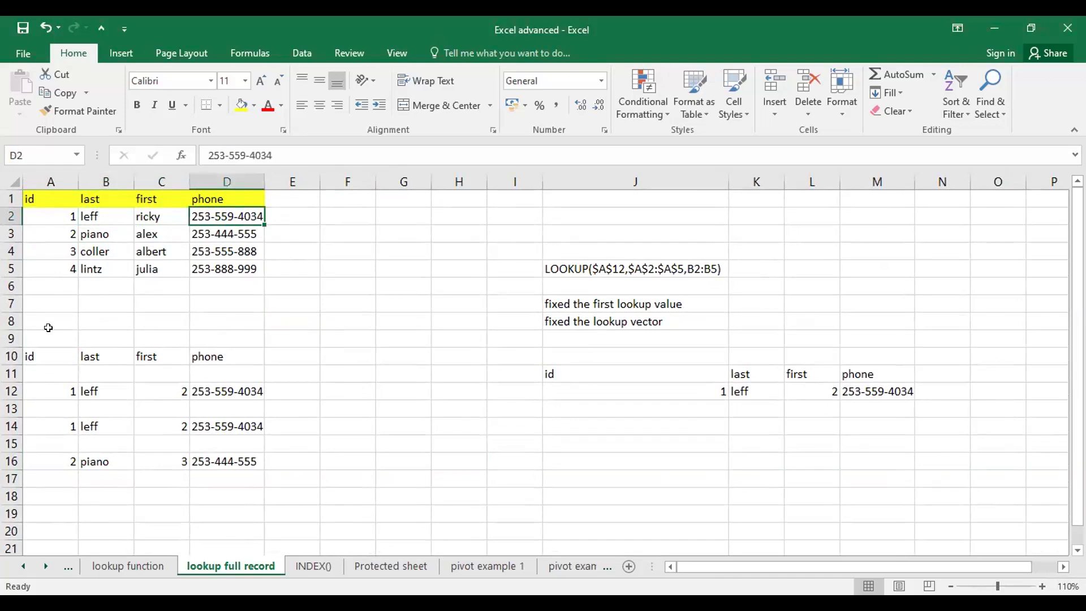
Step: Copy the header row A1:D1 to H1:K1 and enter 2 as the id in H2
drag(68, 198, 210, 198)
key(ctrl+c)
click(451, 194)
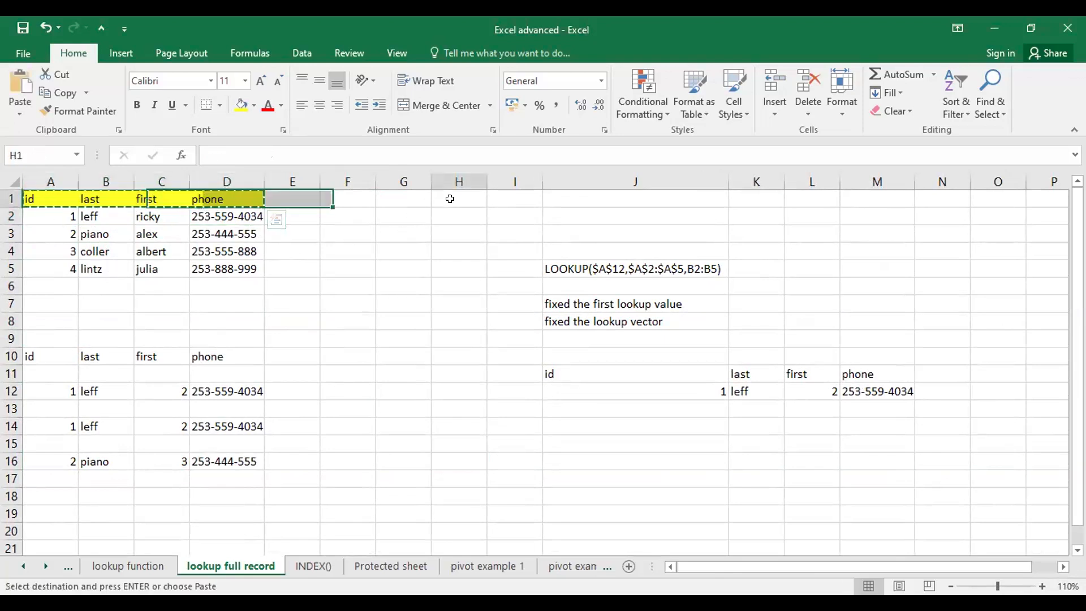
key(ctrl+v)
click(460, 215)
text(2)
key(Return)
Step: Review the last name, first name and phone of the source record with id 2
click(59, 235)
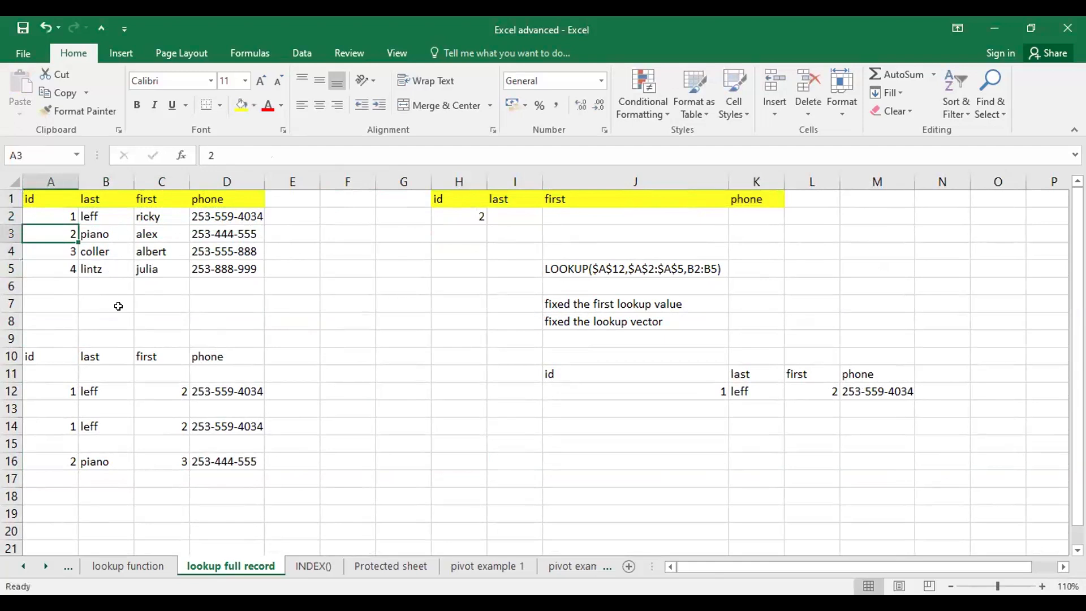
click(91, 231)
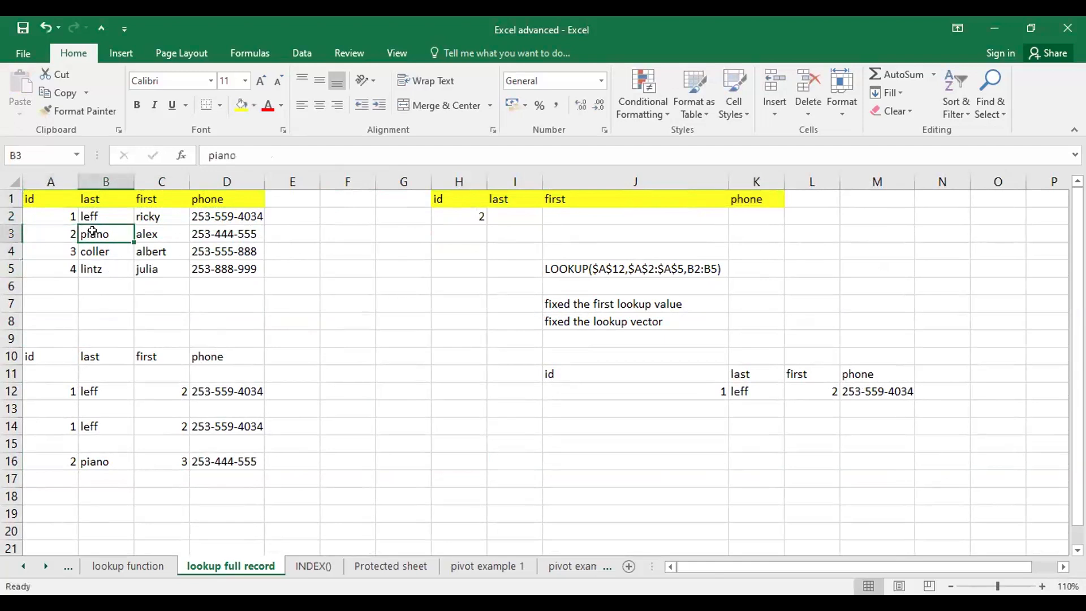
click(150, 240)
drag(187, 238, 239, 241)
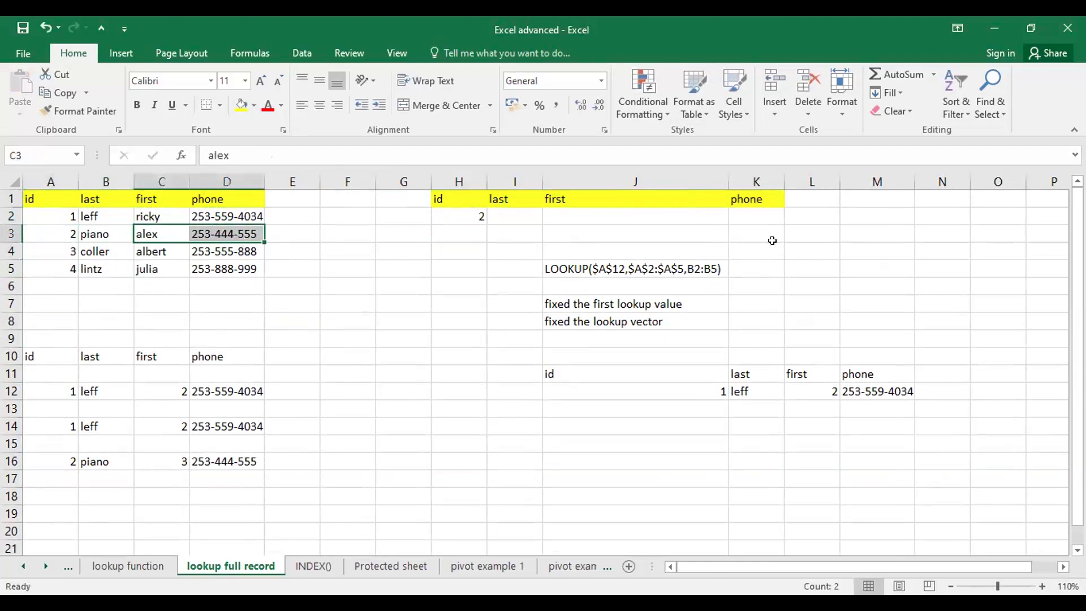
Step: Enter =LOOKUP($H$2,$A$2:$A$5,B2:B5) in I2 to return the last name, with absolute references for the lookup value and lookup vector
click(490, 217)
text(=lookup)
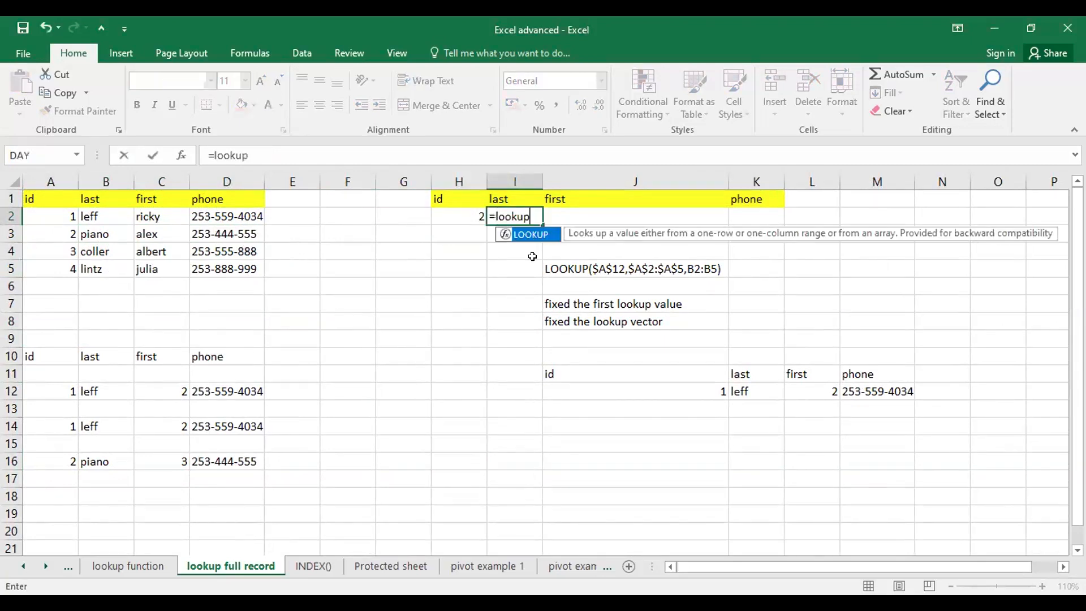
text(()
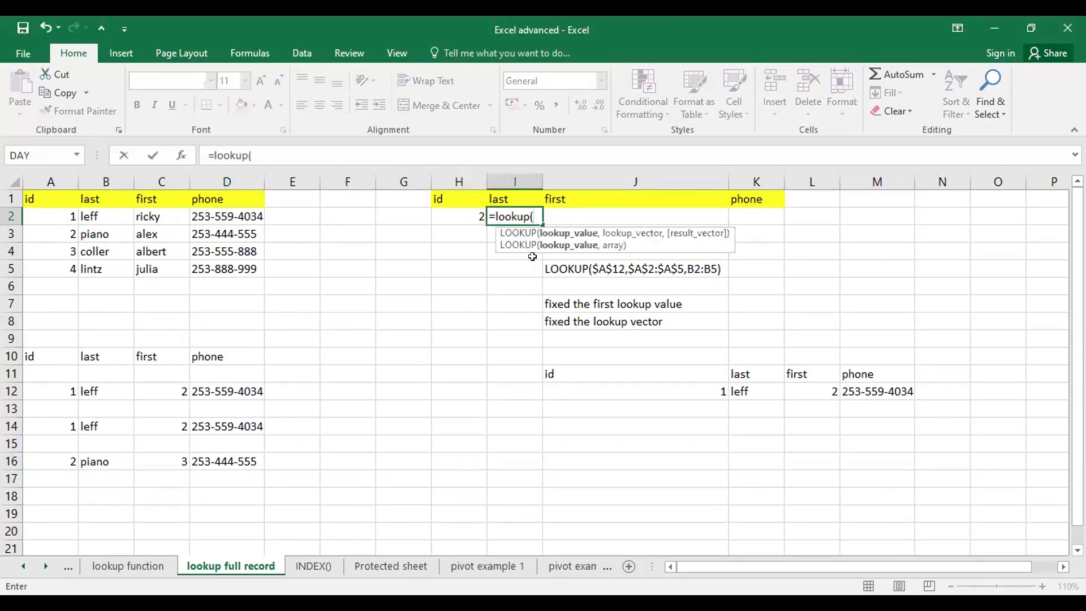
click(476, 214)
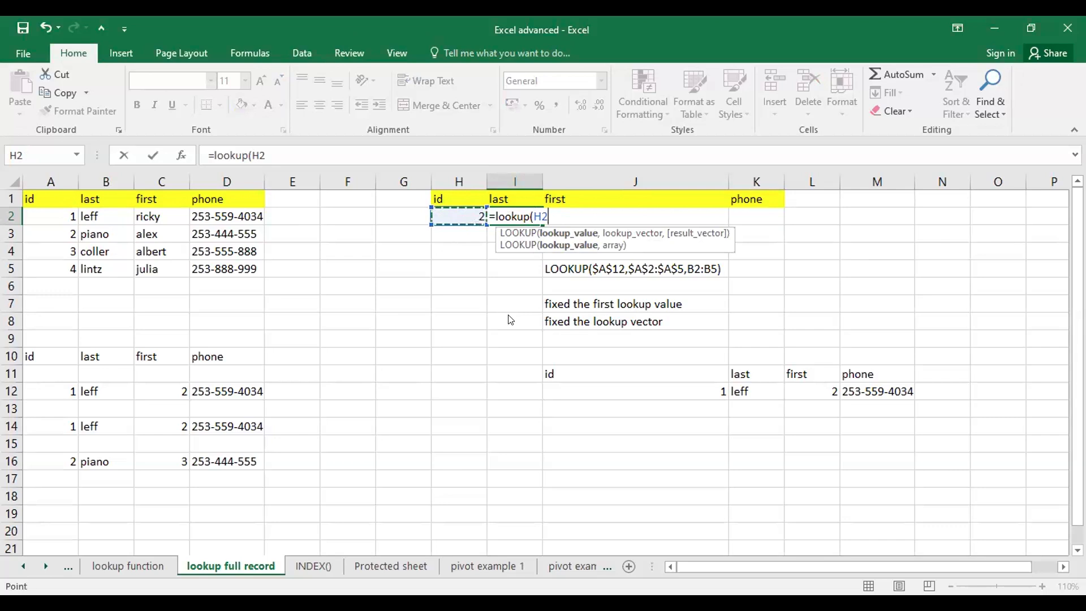
click(542, 217)
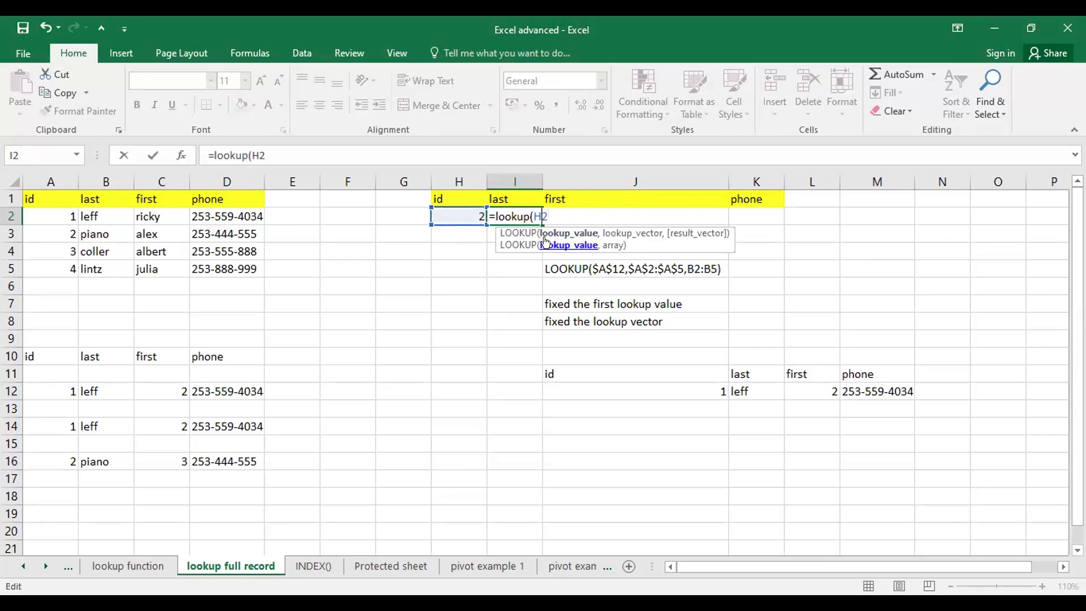
key(F4)
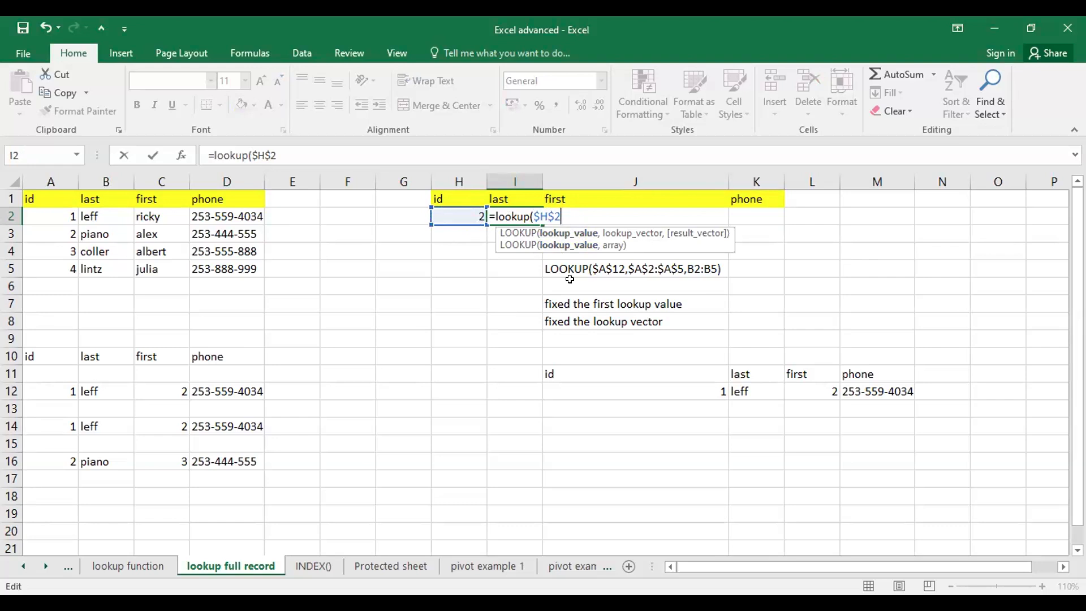
text(,)
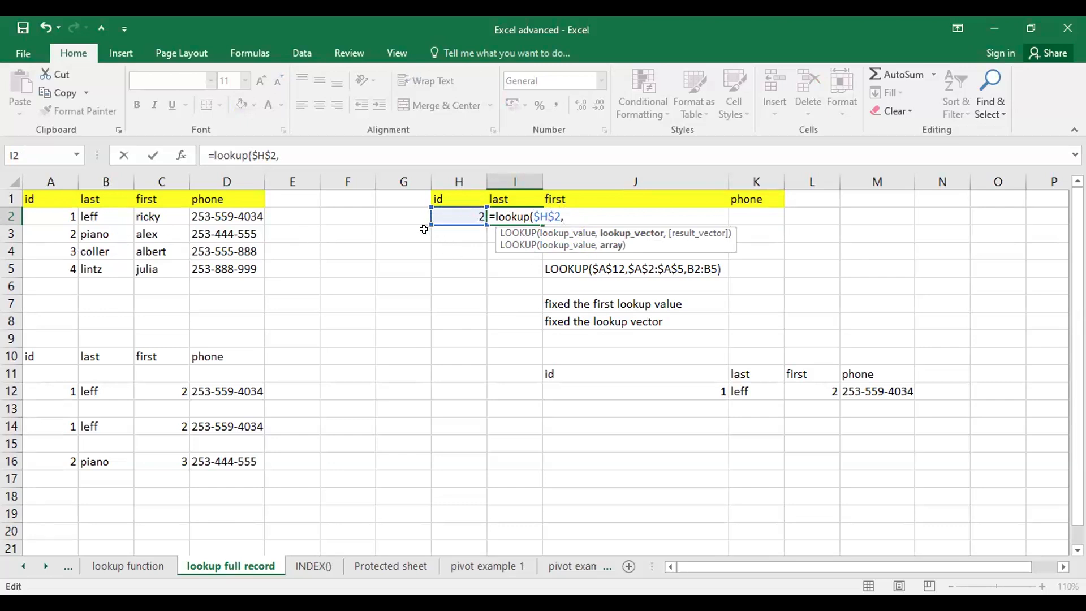
drag(68, 216, 53, 270)
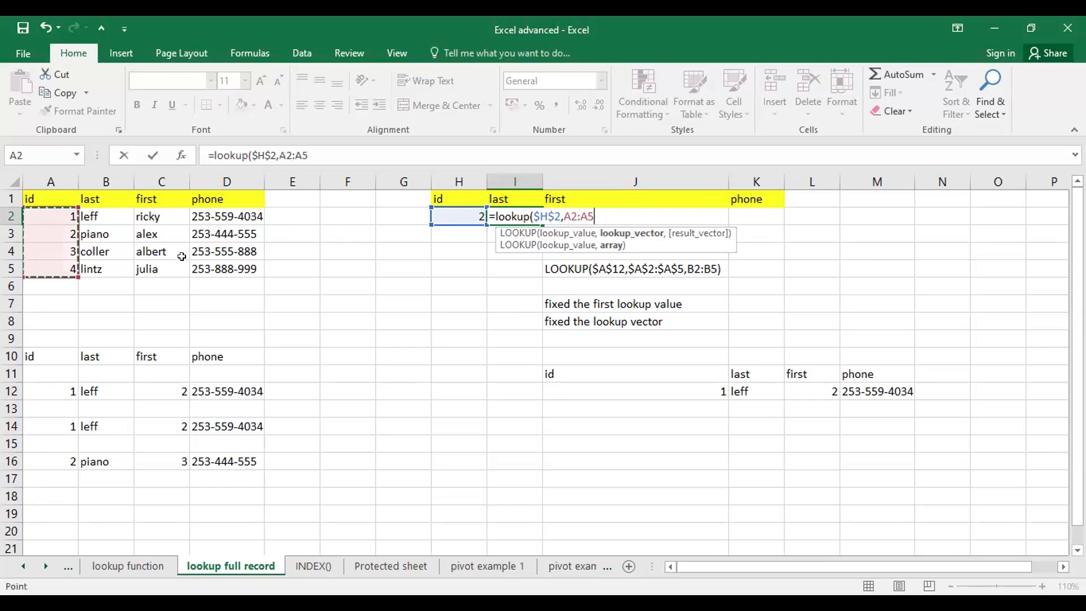
key(F4)
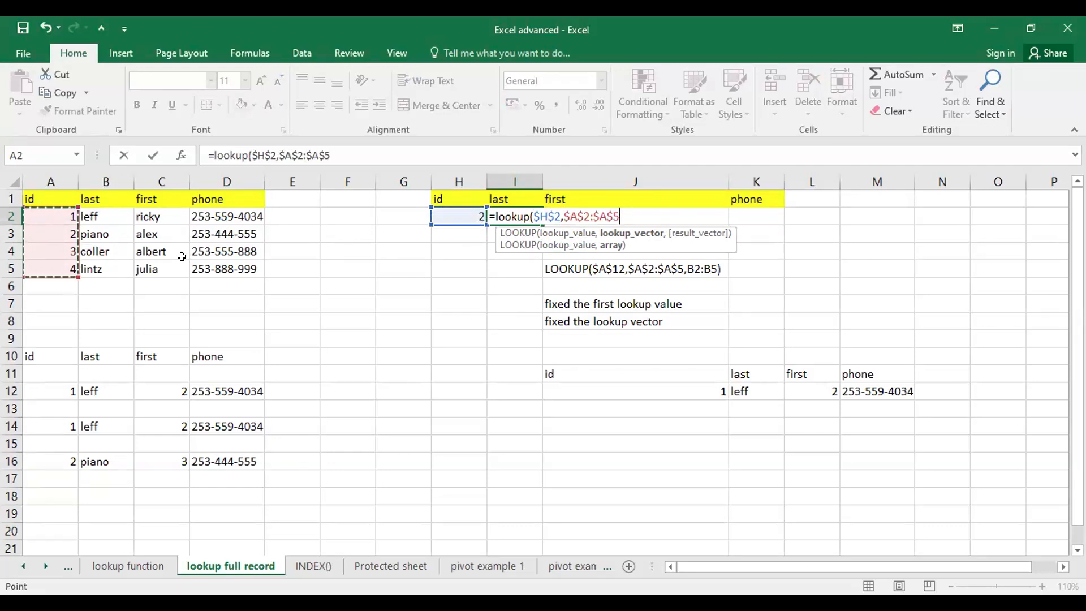
text(,)
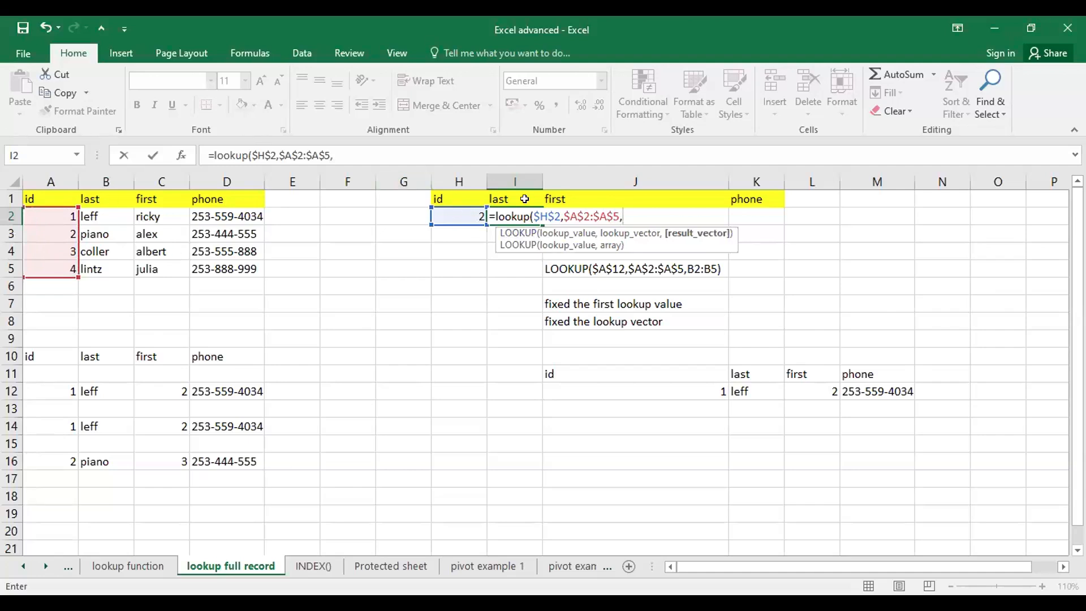
drag(109, 214, 108, 269)
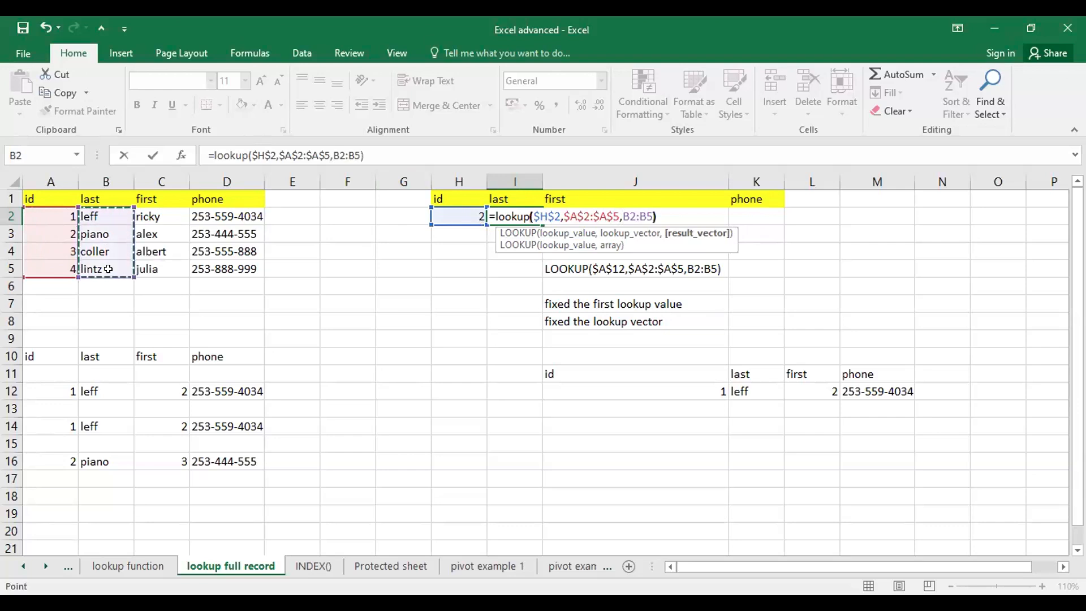
key(Return)
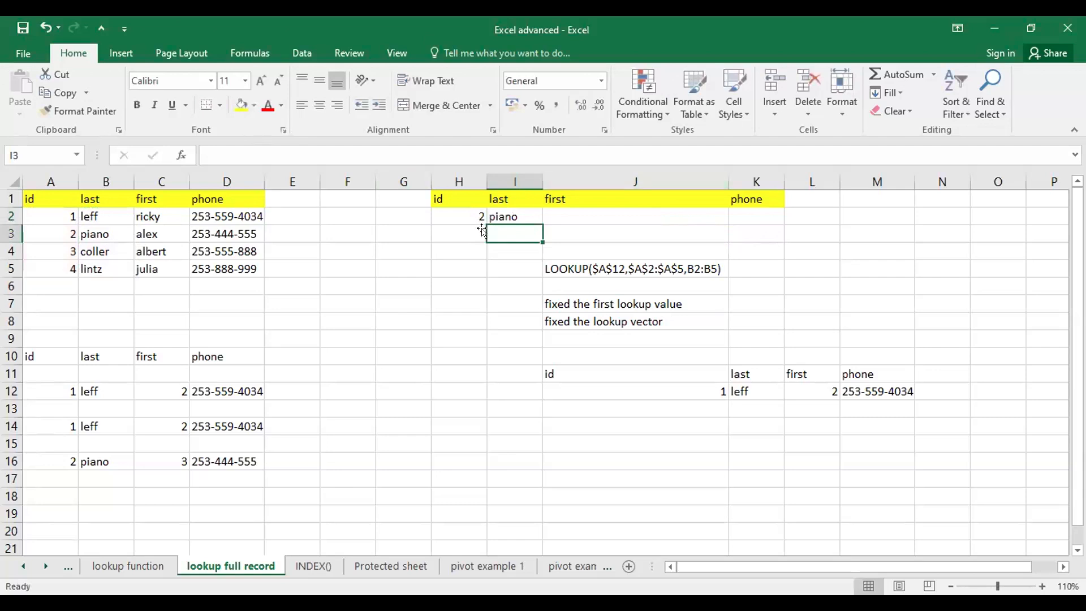
Step: Fill the LOOKUP formula from I2 across to K2 to return the first name and phone as well
click(505, 215)
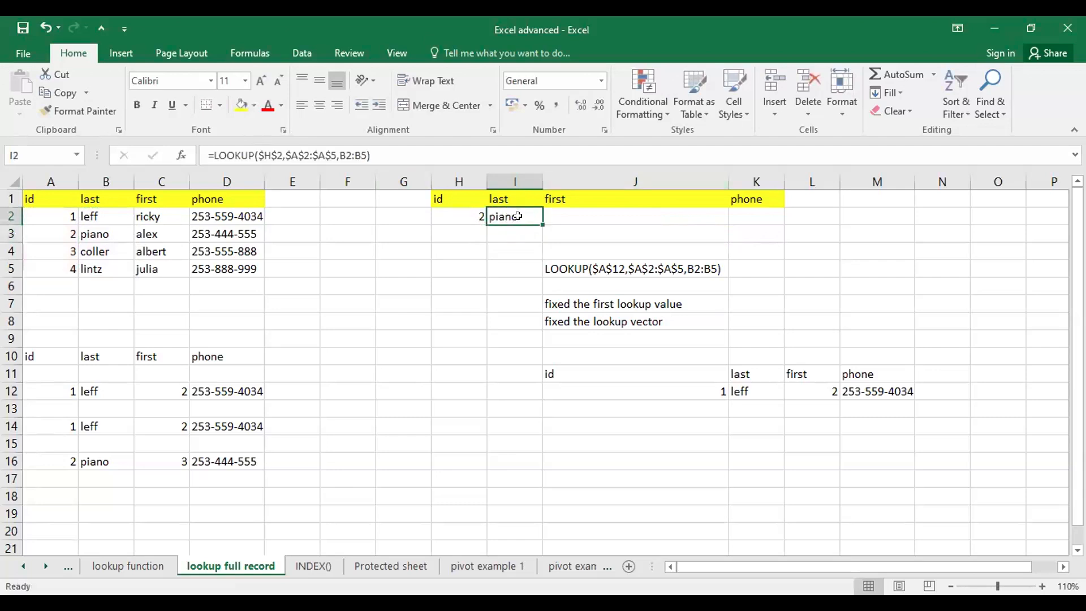
drag(543, 225, 773, 219)
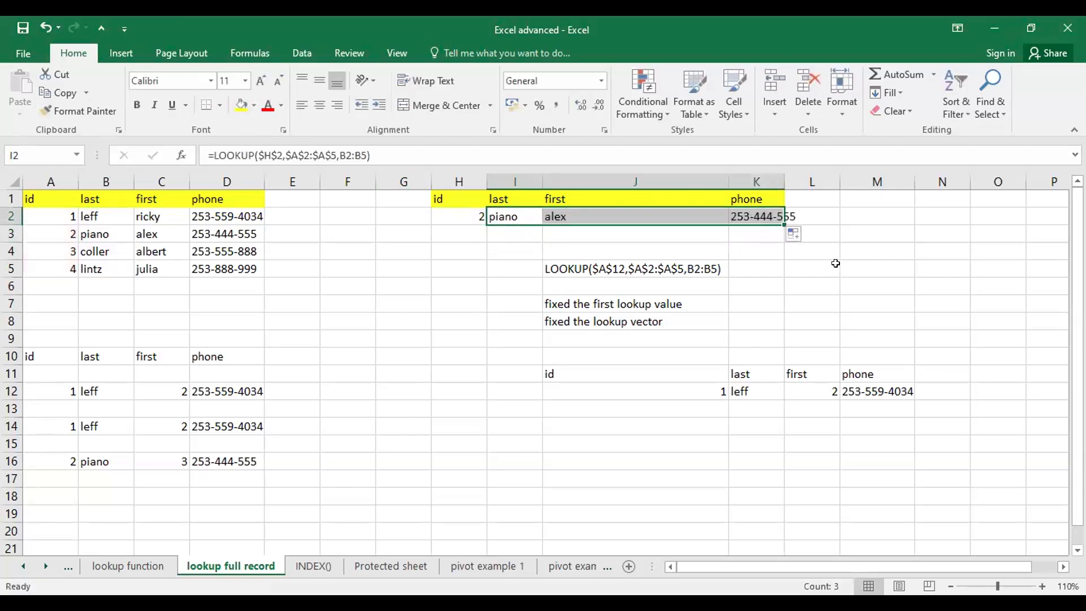
click(925, 280)
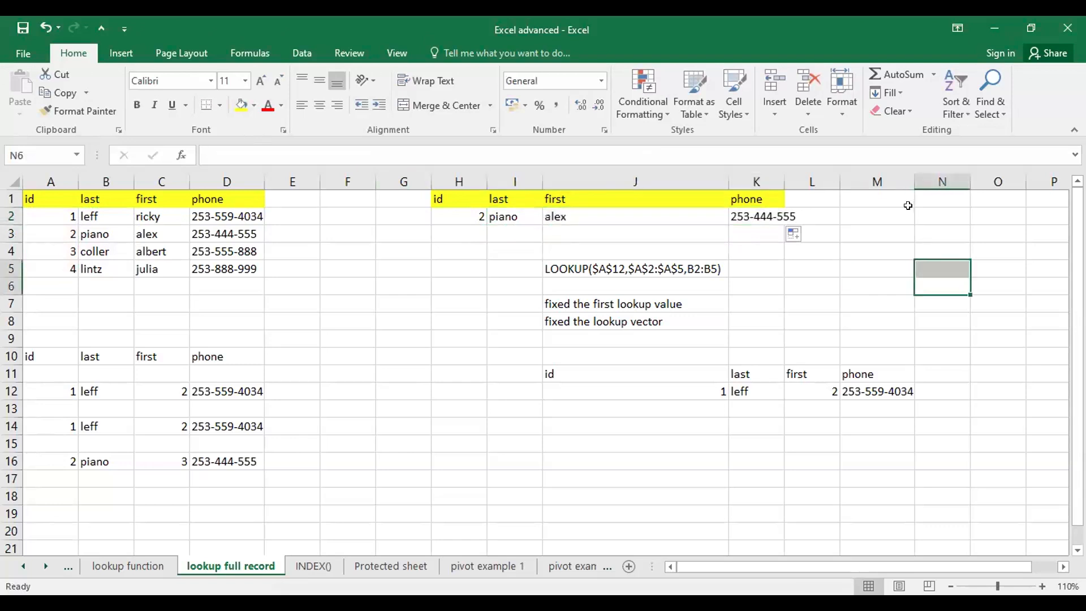
Step: Compare the LOOKUP formulas in I2 and J2, checking the fixed lookup value and vector against the relative result range
double_click(527, 217)
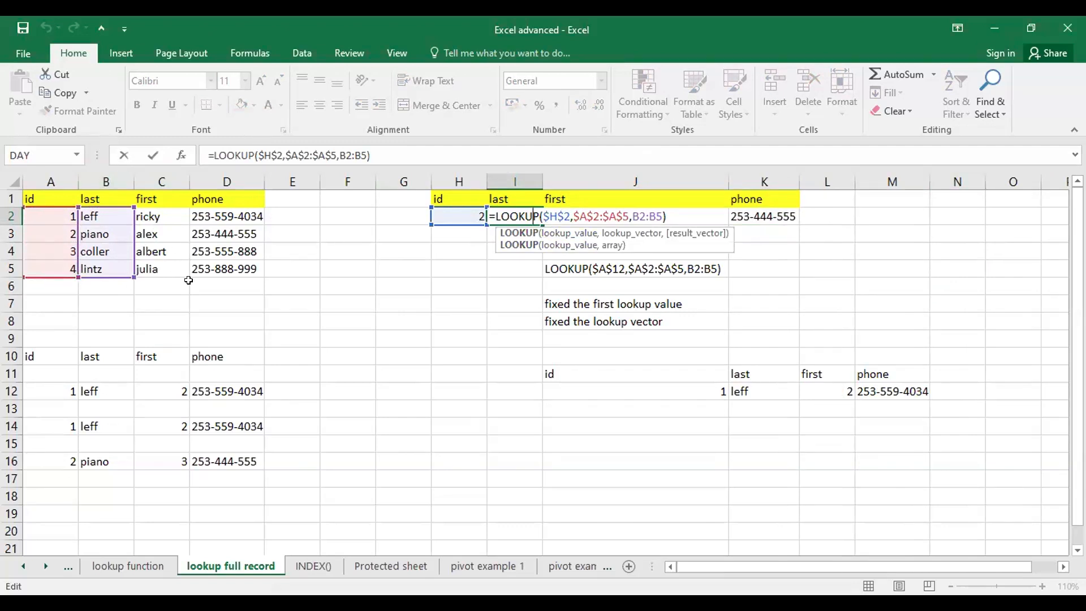
key(Return)
double_click(567, 215)
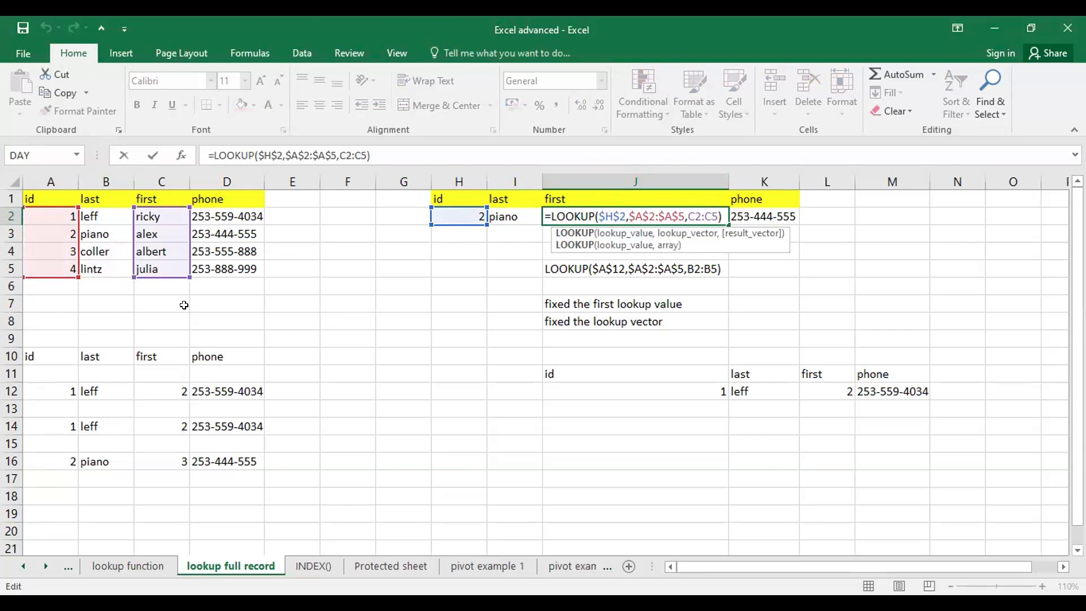
double_click(525, 219)
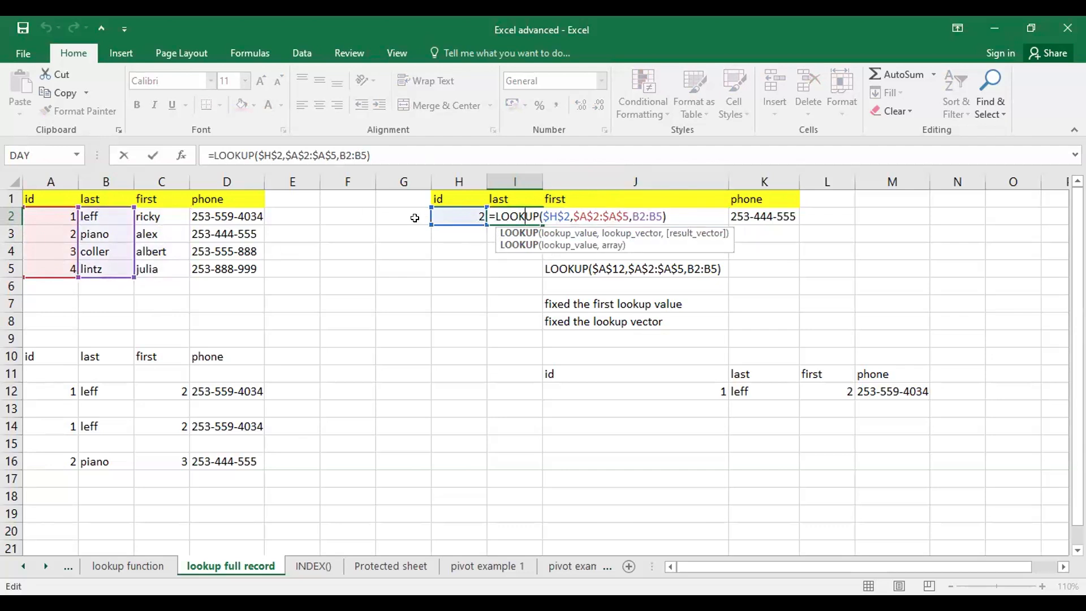
key(Return)
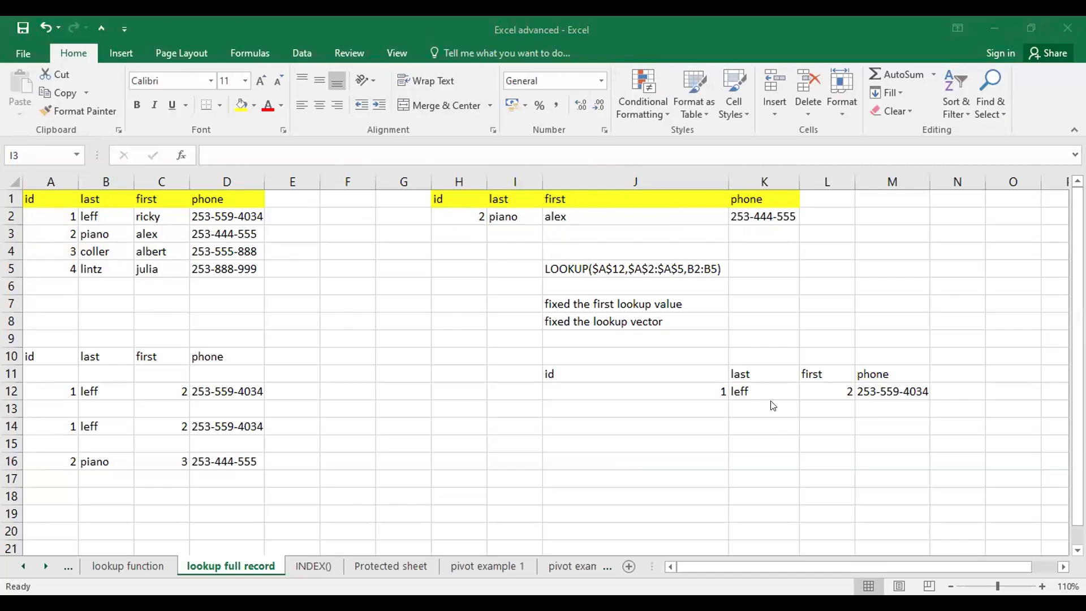
click(581, 228)
click(515, 253)
double_click(520, 214)
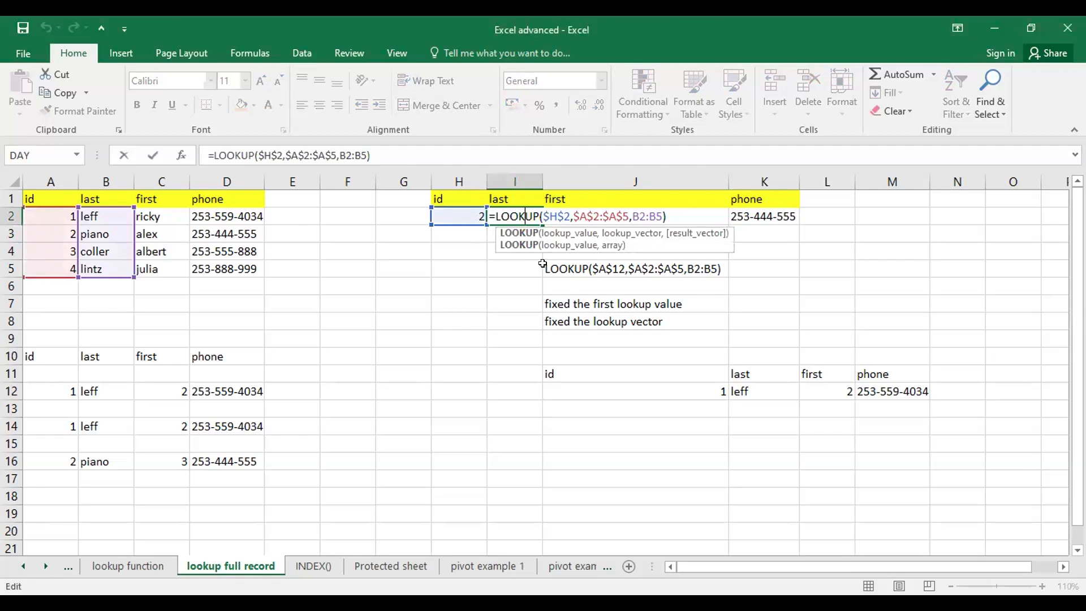
key(Return)
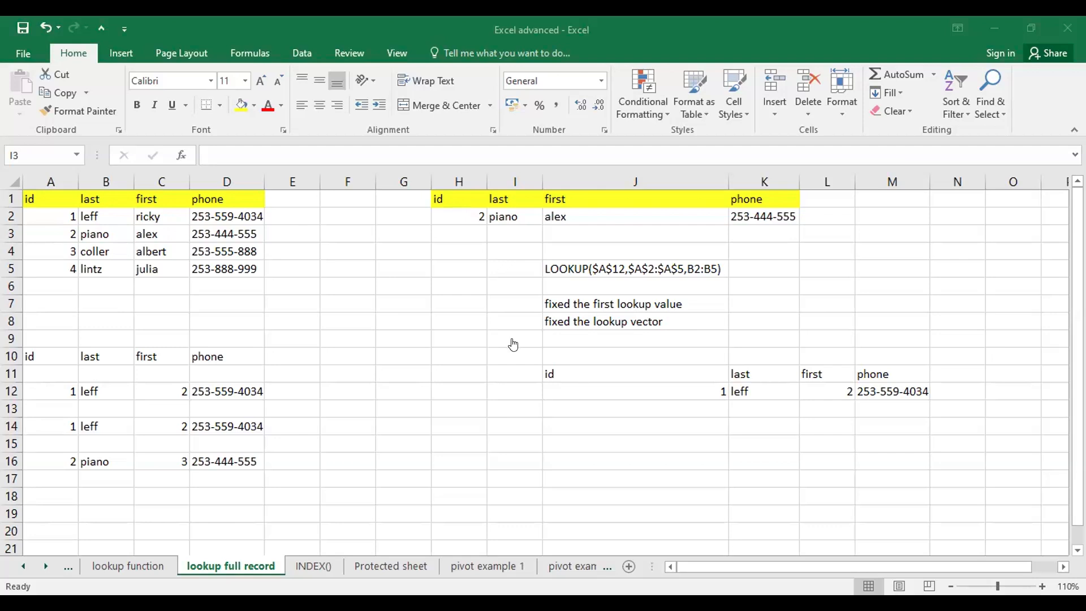
click(498, 303)
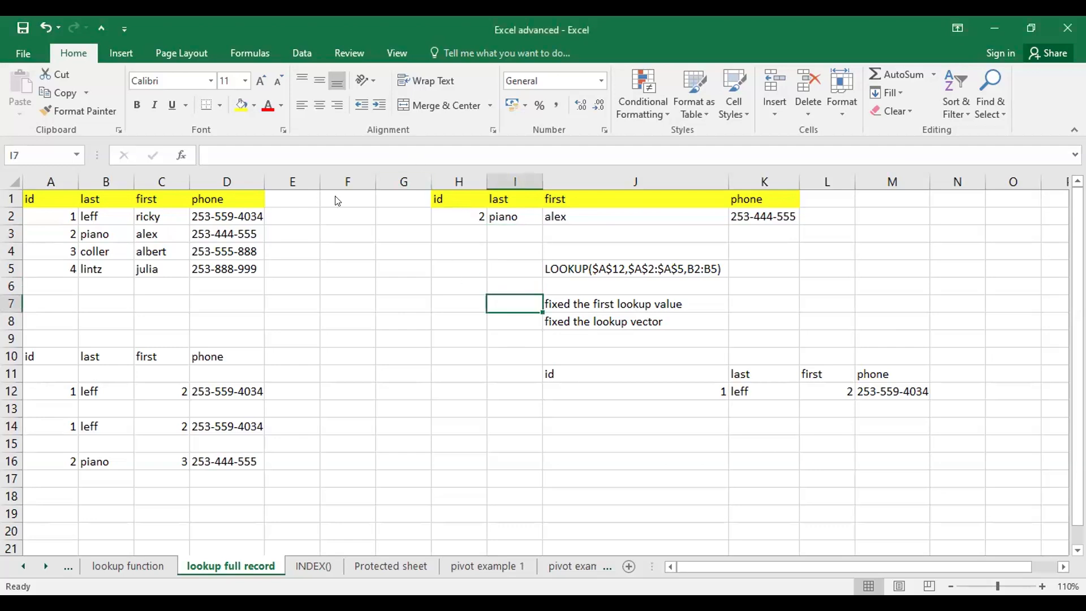
Step: Clear the looked-up last name, first name and phone from I2:K2
key(alt+Tab)
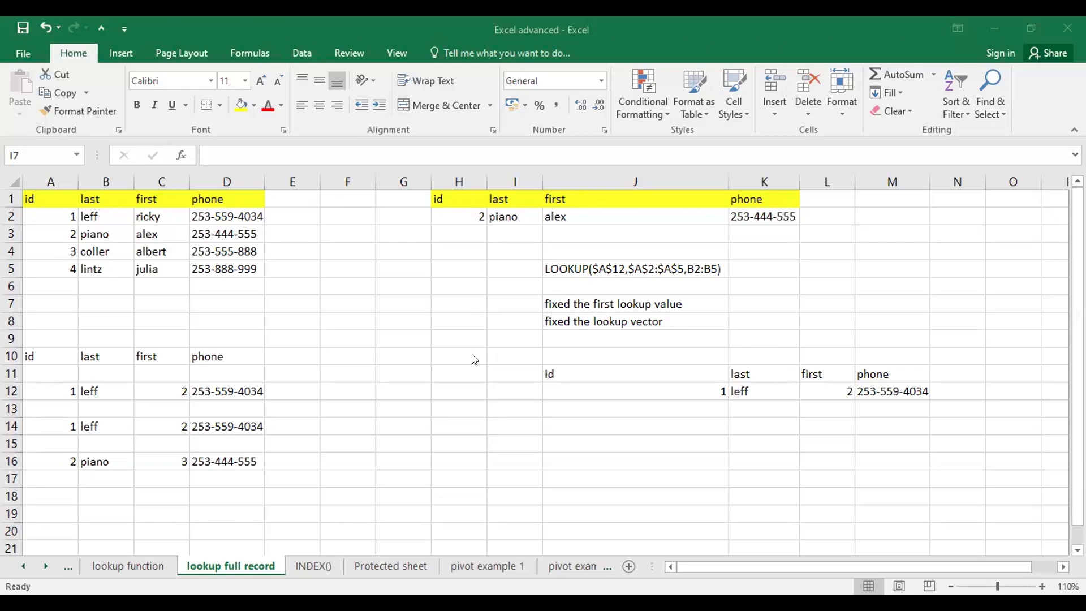
click(656, 276)
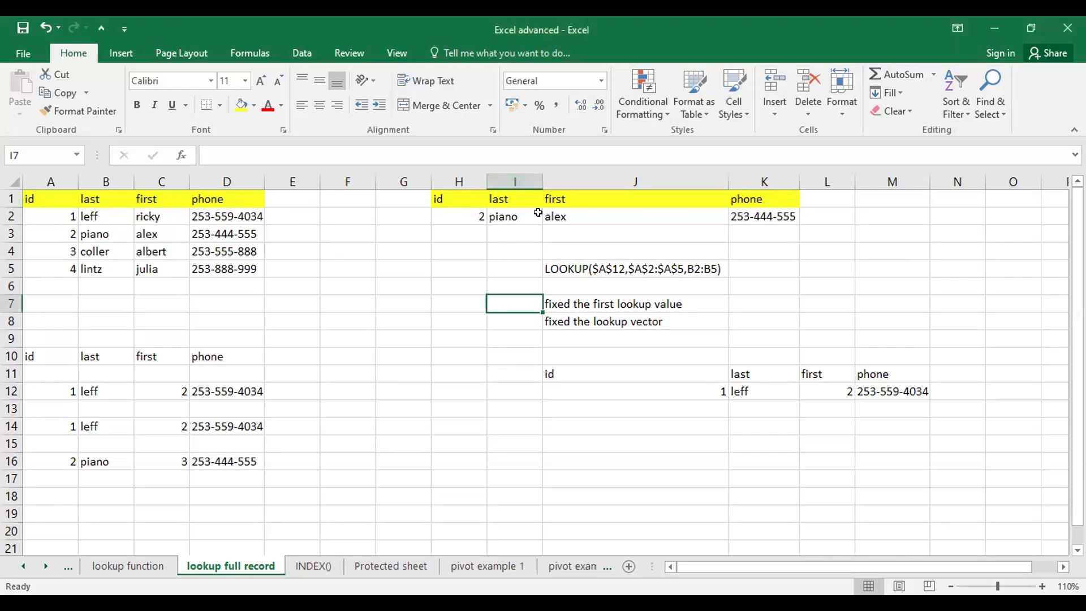
click(444, 263)
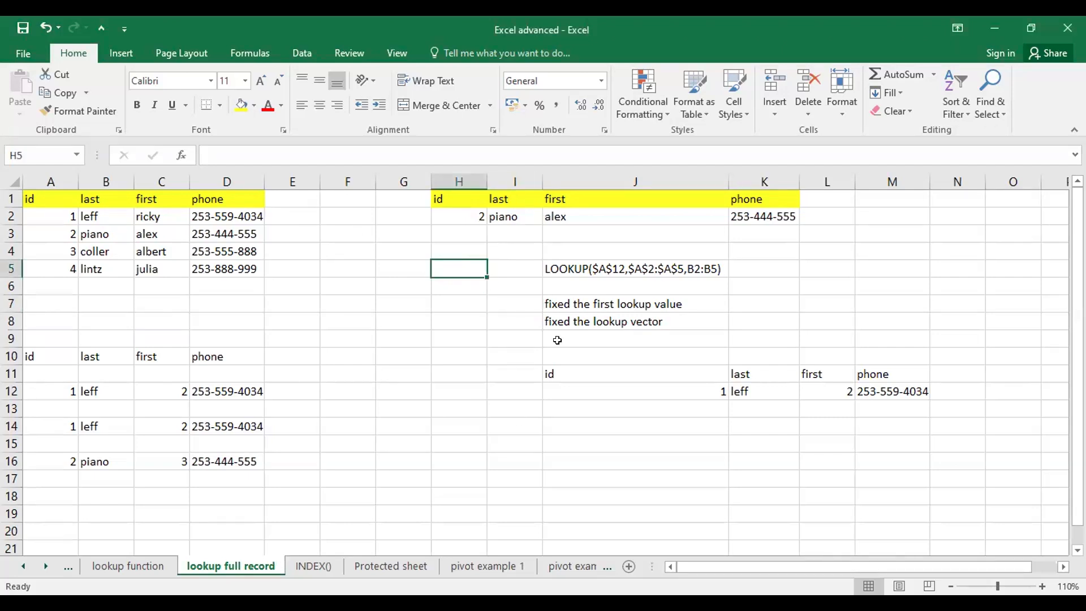
click(499, 263)
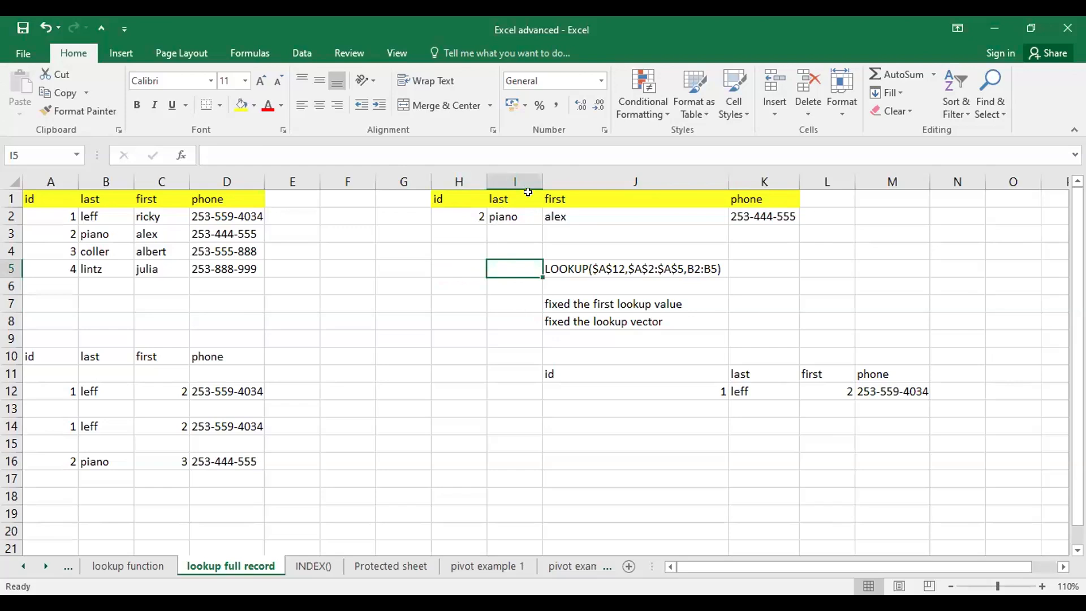
drag(515, 212, 784, 205)
key(Delete)
click(442, 265)
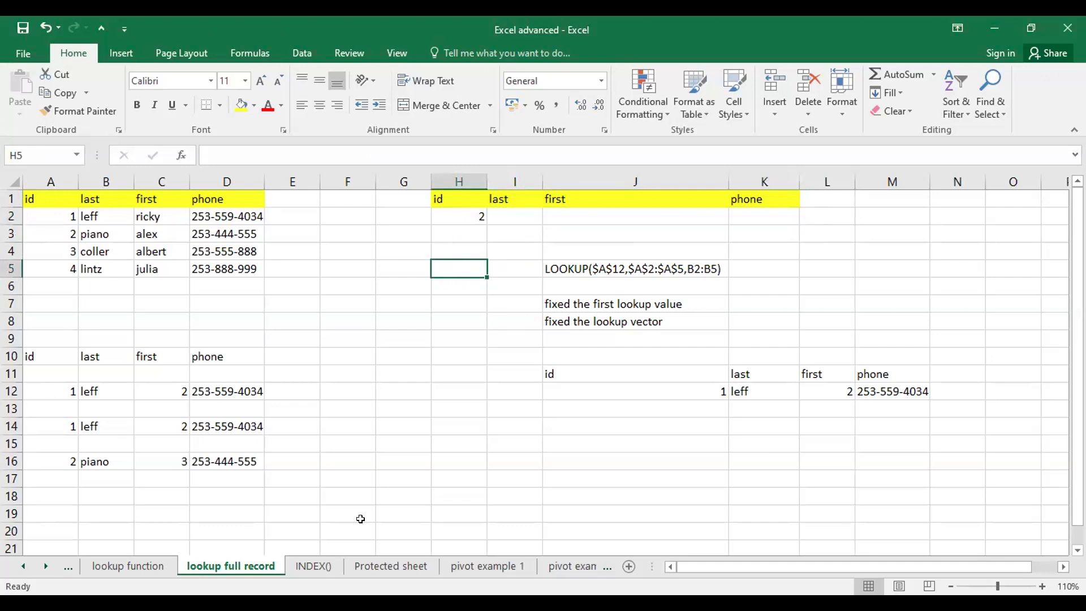
Step: Review the first source record's fields, the lookup id in H2 and the result cells I2 to K2 beside it
click(60, 216)
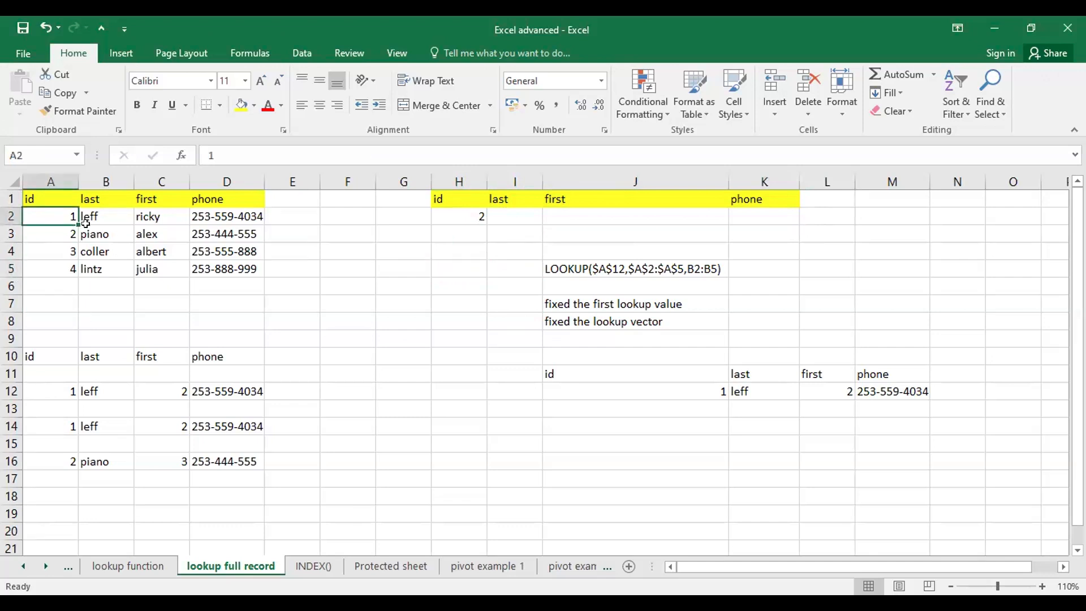
click(95, 216)
drag(144, 216, 265, 217)
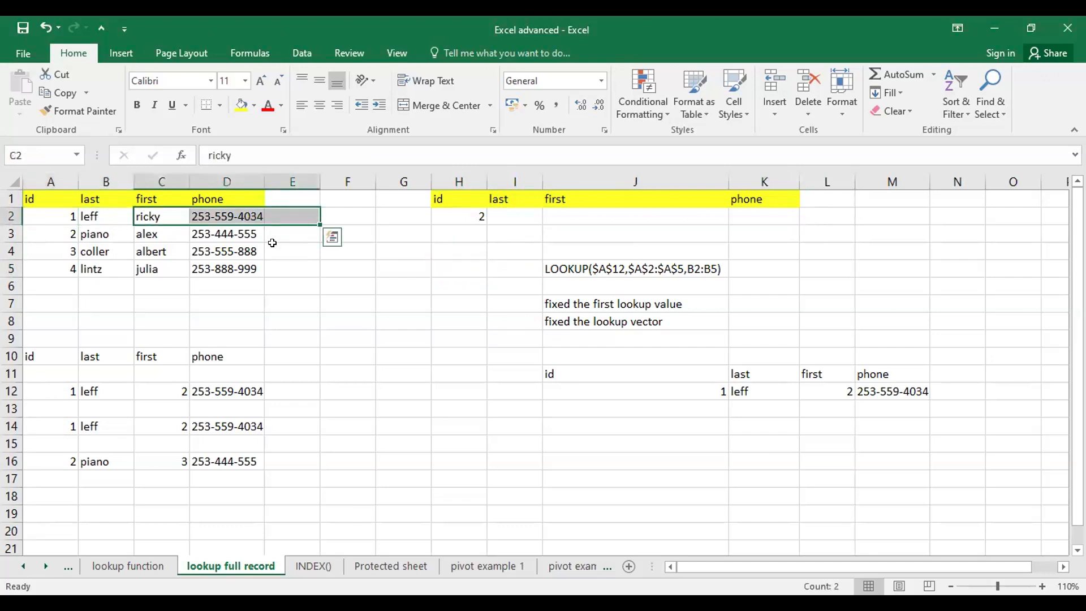
click(499, 258)
click(454, 226)
click(496, 211)
click(439, 217)
drag(491, 199, 500, 214)
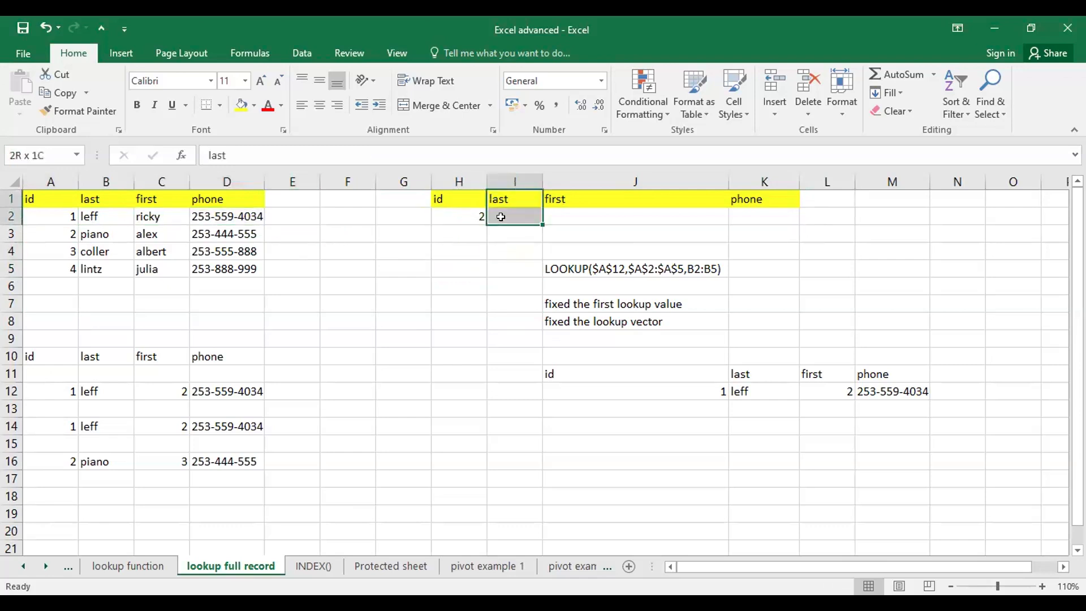
drag(596, 213, 792, 214)
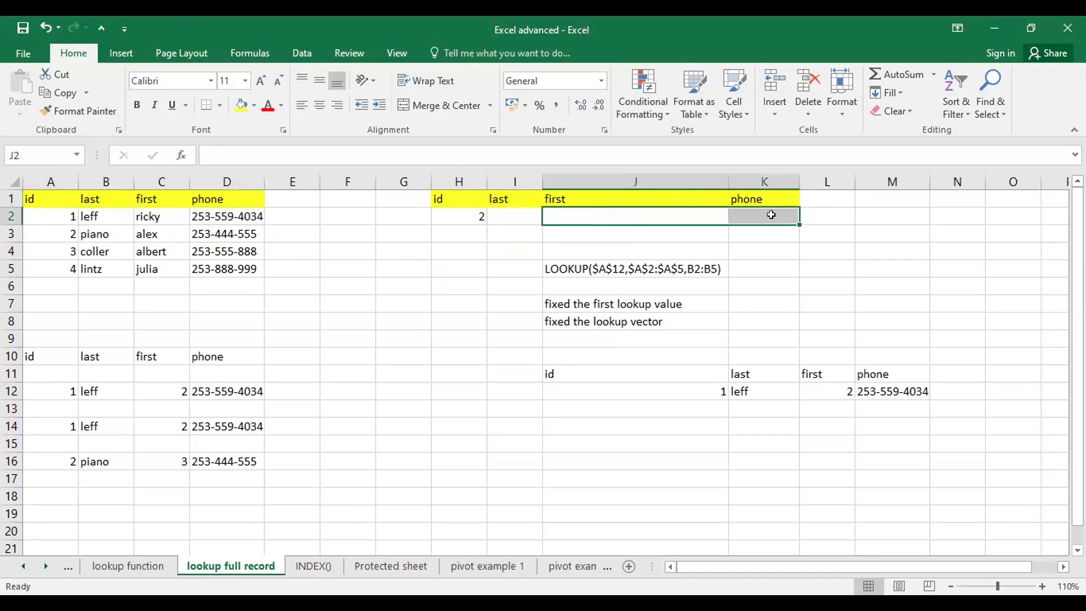
Step: Enter =LOOKUP($H$2,$A$2:$A$5,B2:B5) in I2, with absolute references for the lookup value and lookup vector
click(497, 211)
text(=lookup)
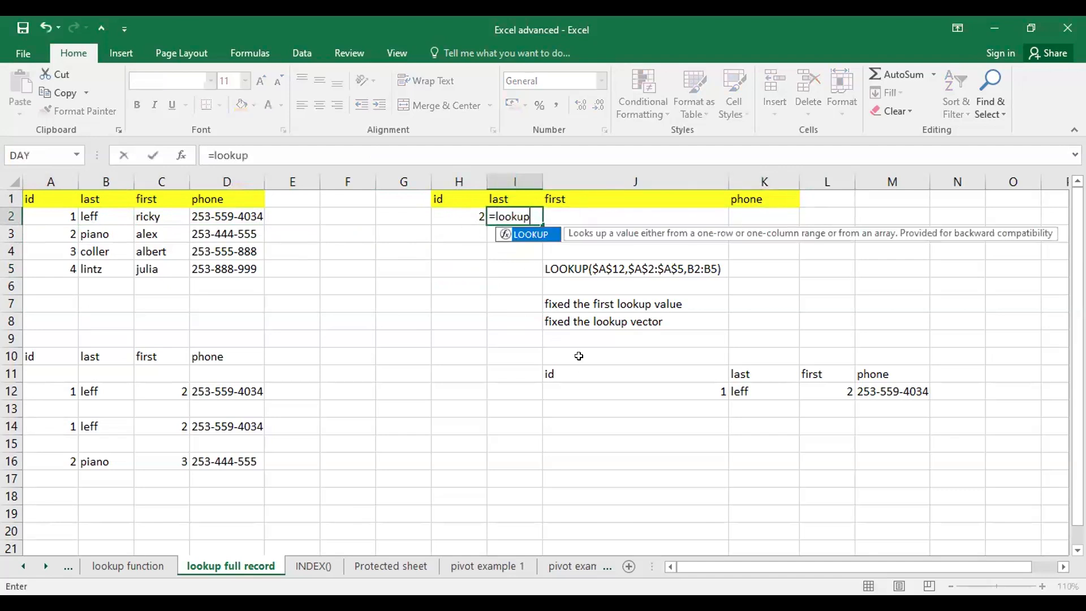
text(()
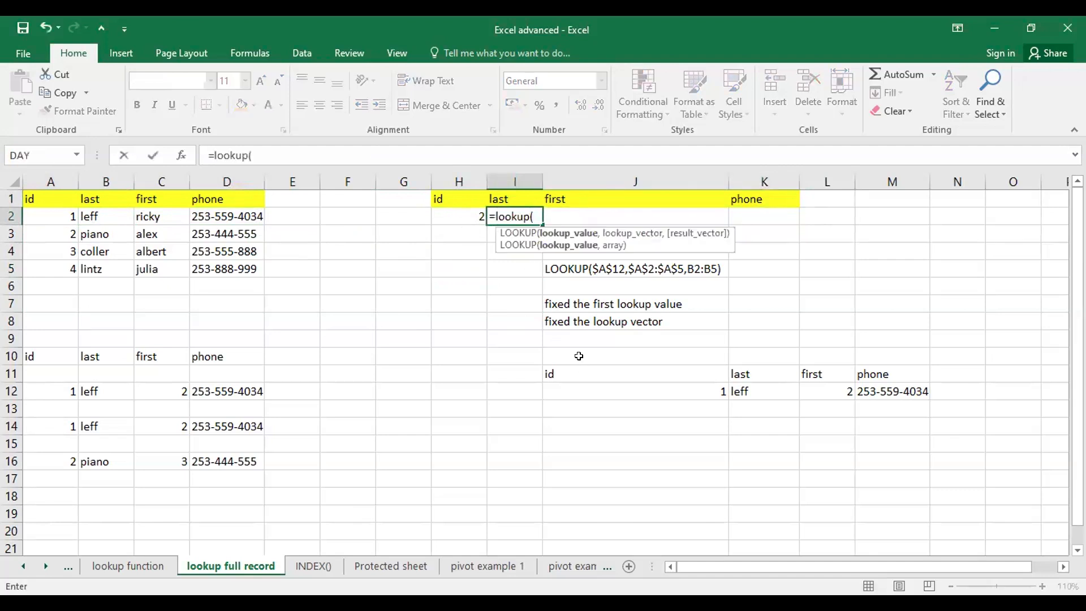
click(467, 216)
key(F4)
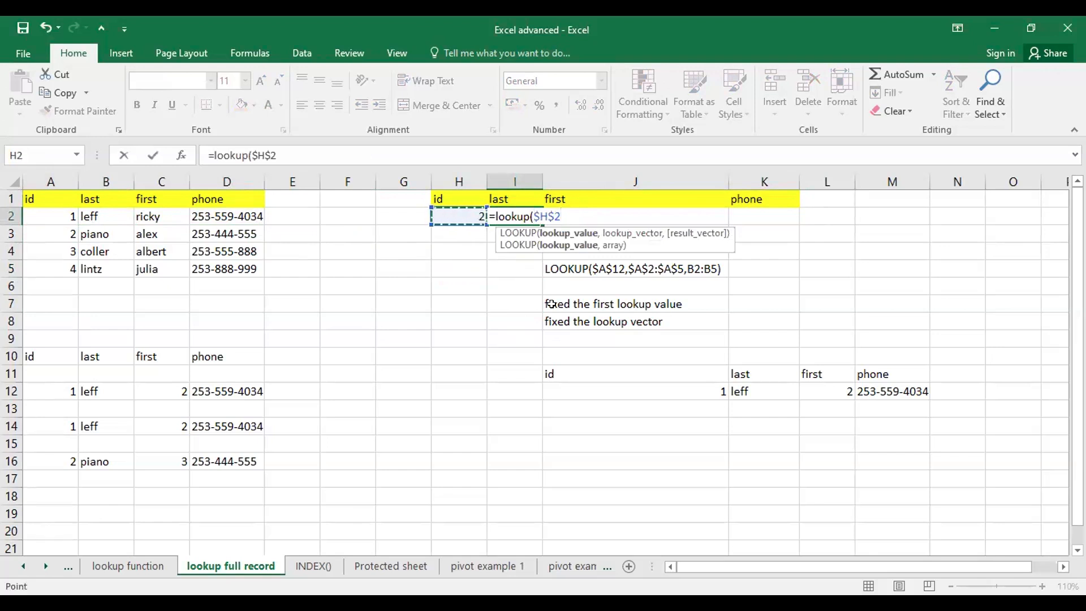
text(,)
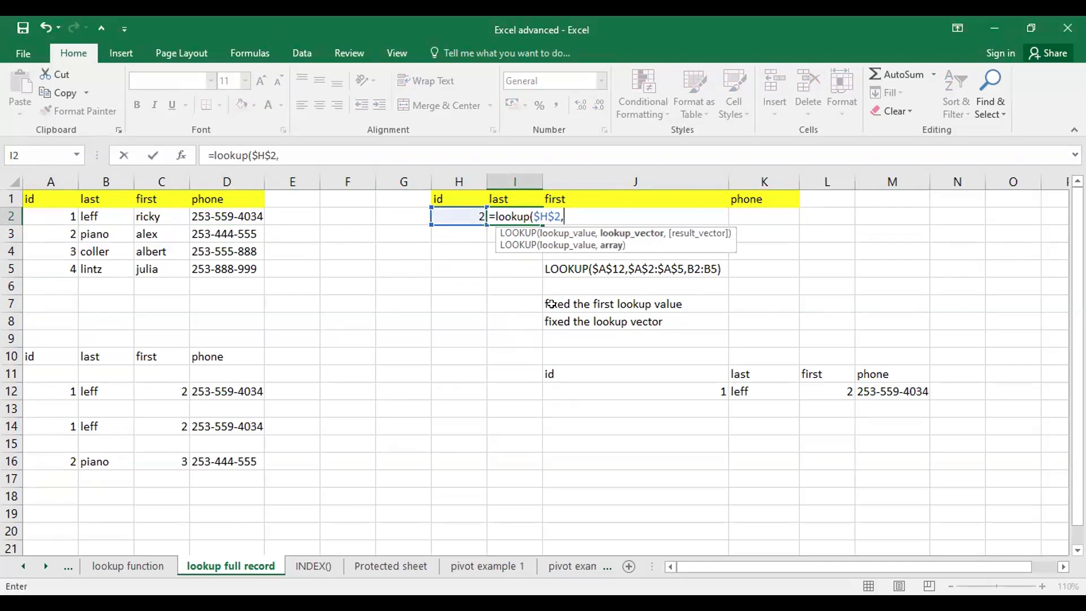
drag(56, 216, 53, 262)
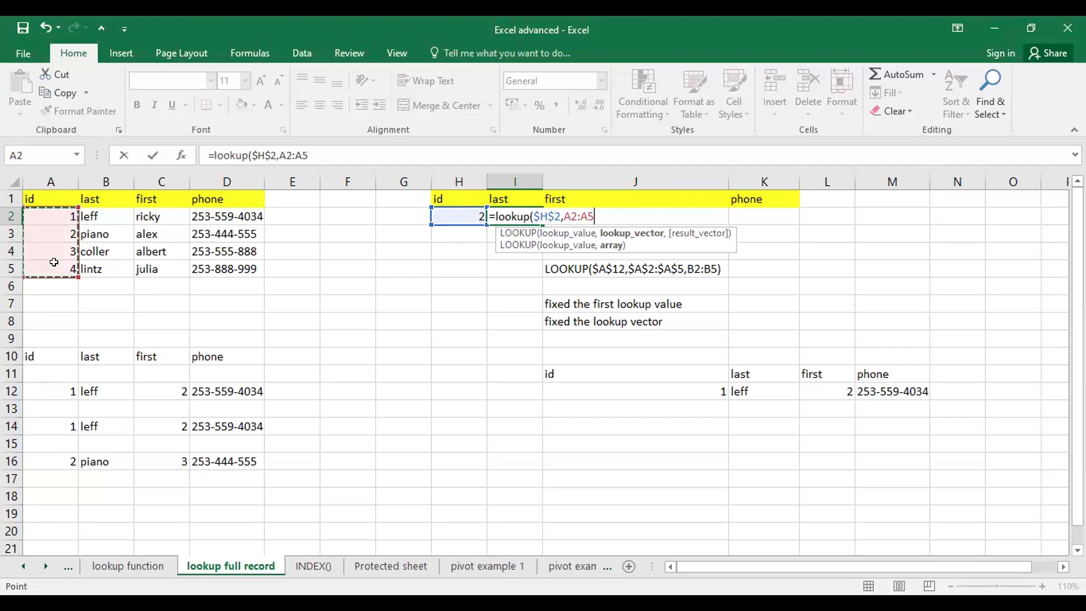
key(F4)
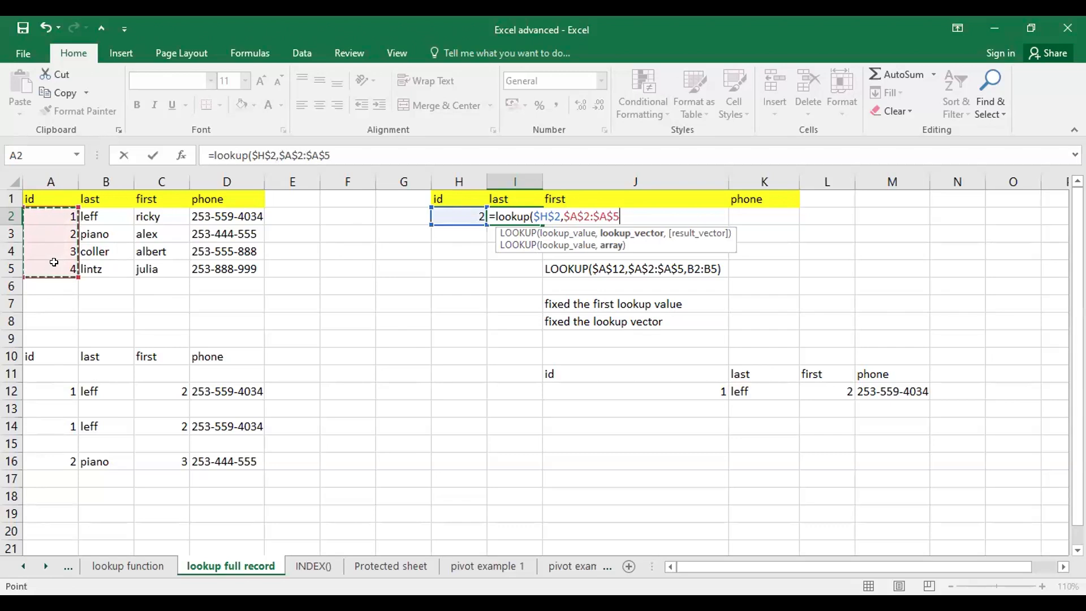
text(,)
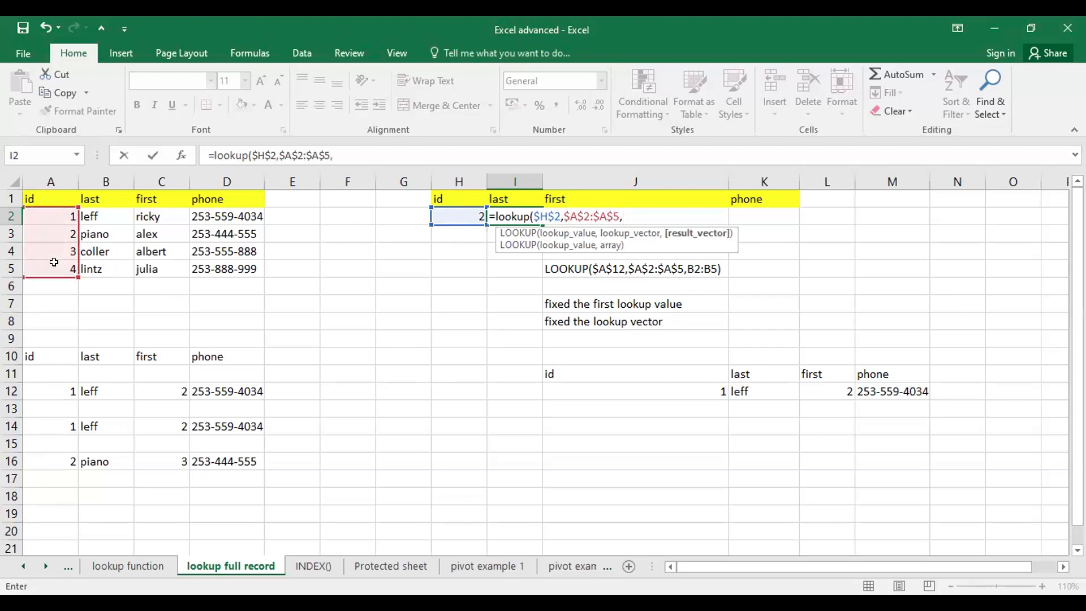
drag(90, 218, 107, 270)
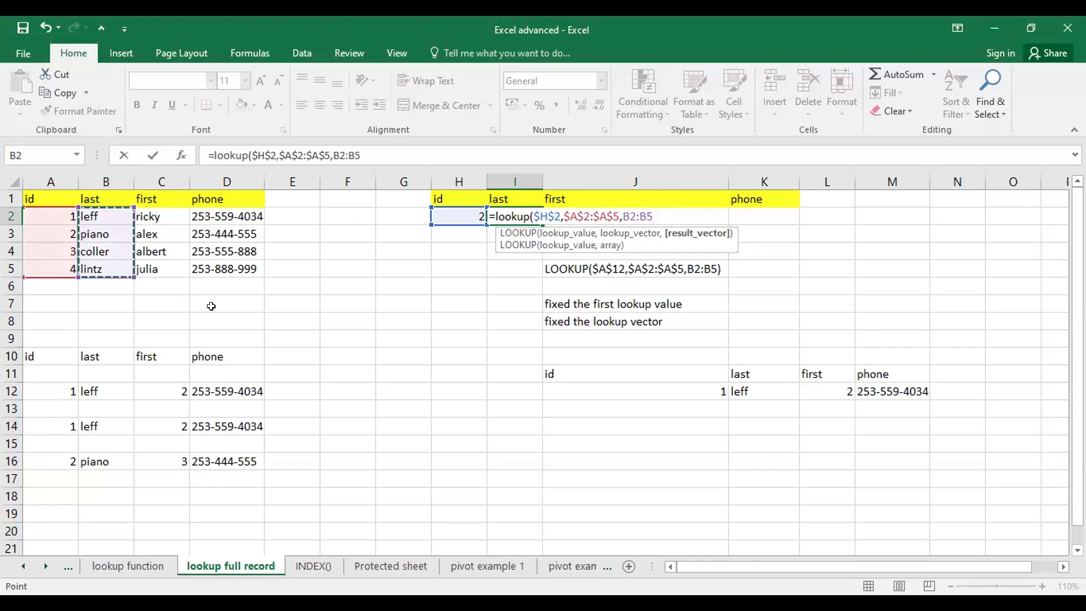
text())
key(Return)
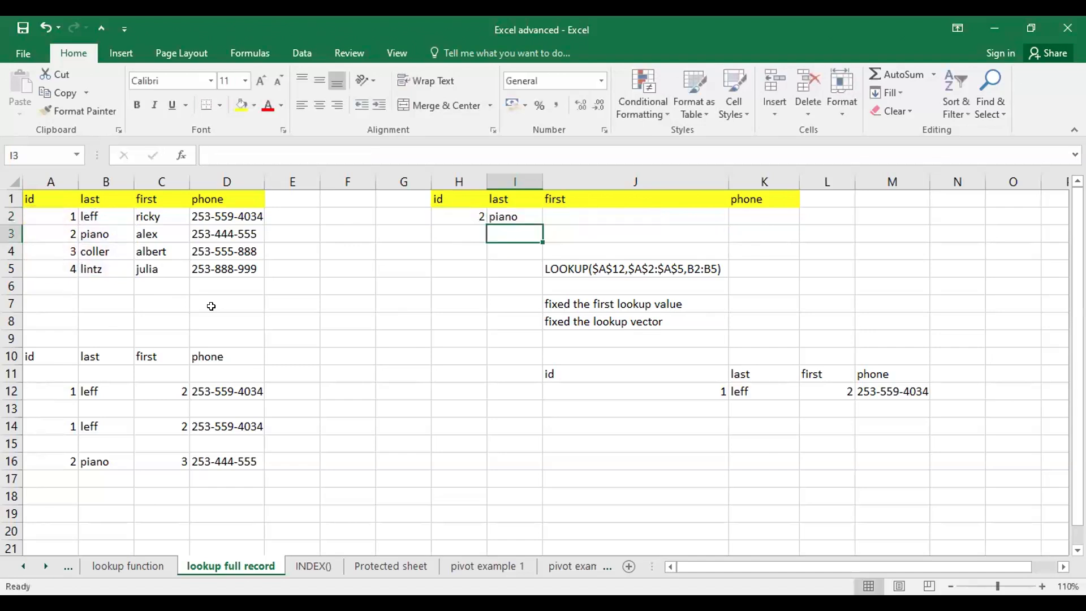
Step: Check the last name against the id 2 source record, and fill the I2 formula across to K2
drag(62, 235, 97, 232)
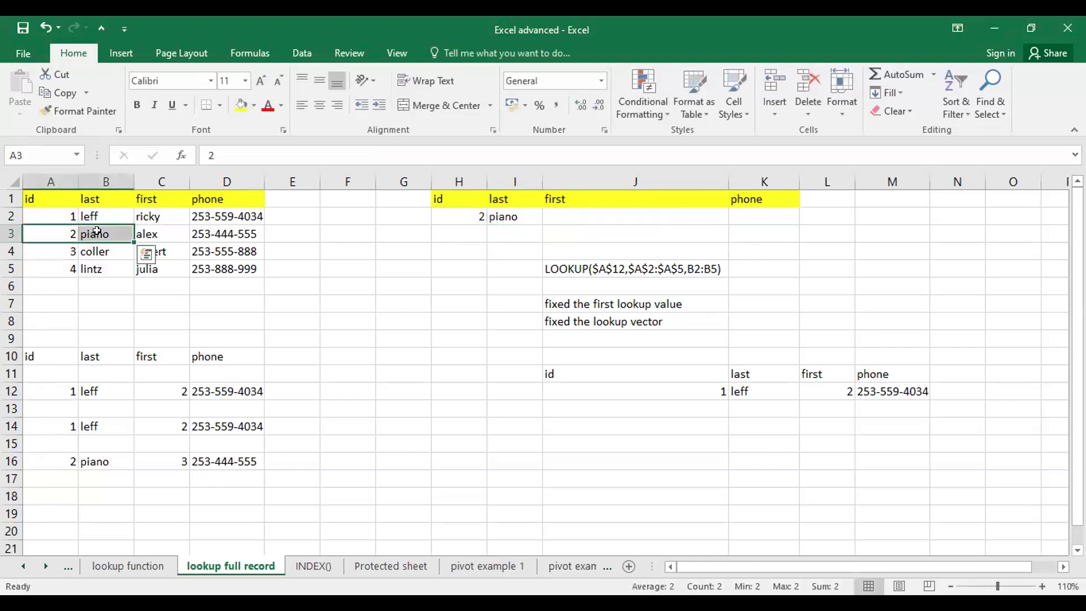
click(502, 214)
drag(539, 225, 789, 219)
click(621, 405)
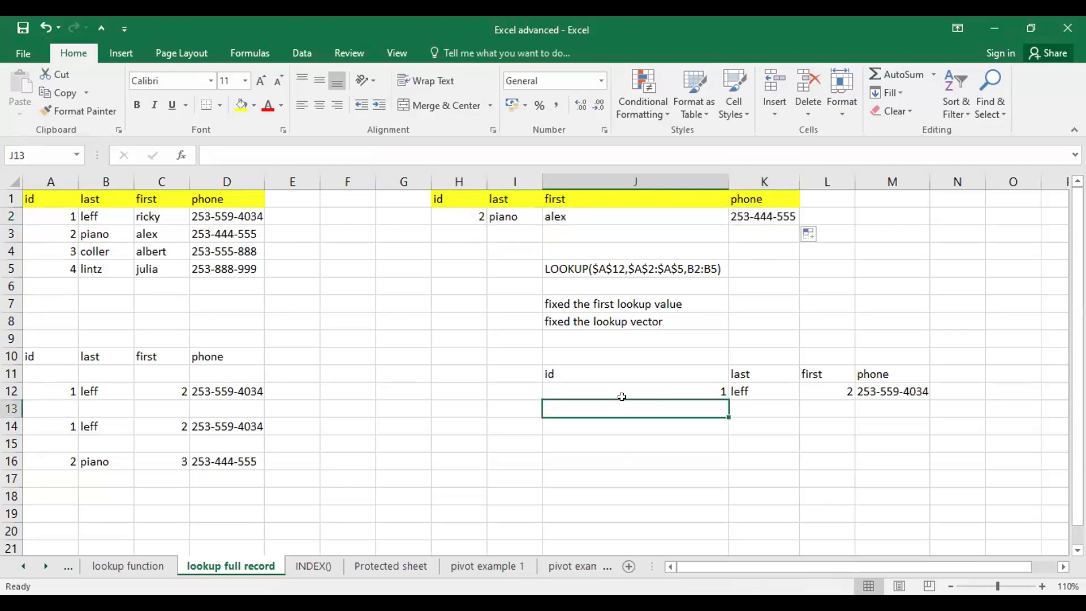
Step: Review the source record with id 2 and examine the formulas in I2 and J2, focusing on J2's result range
drag(49, 232, 202, 232)
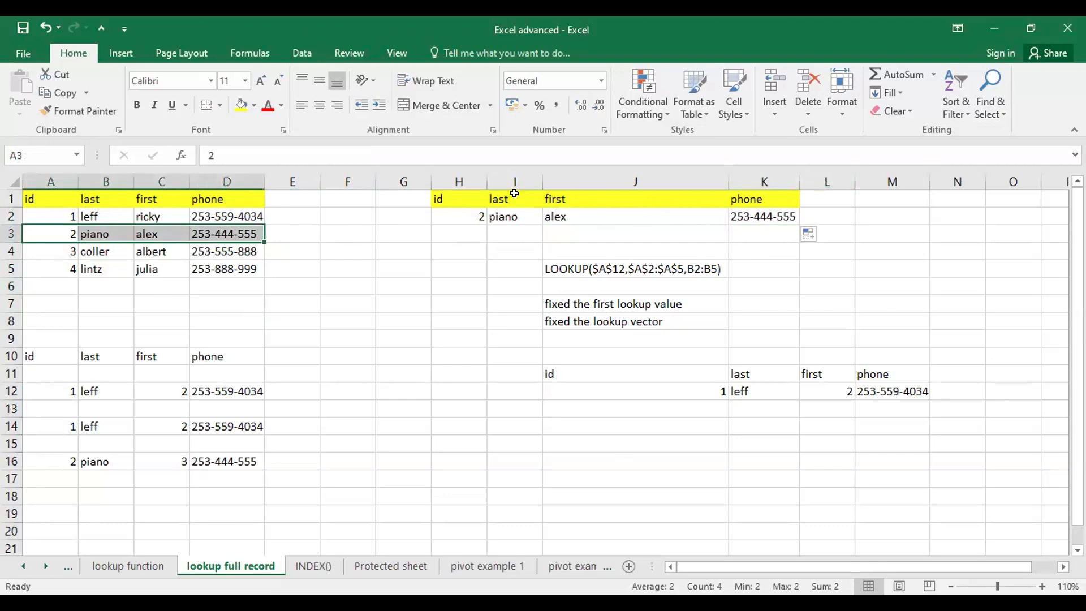
click(517, 215)
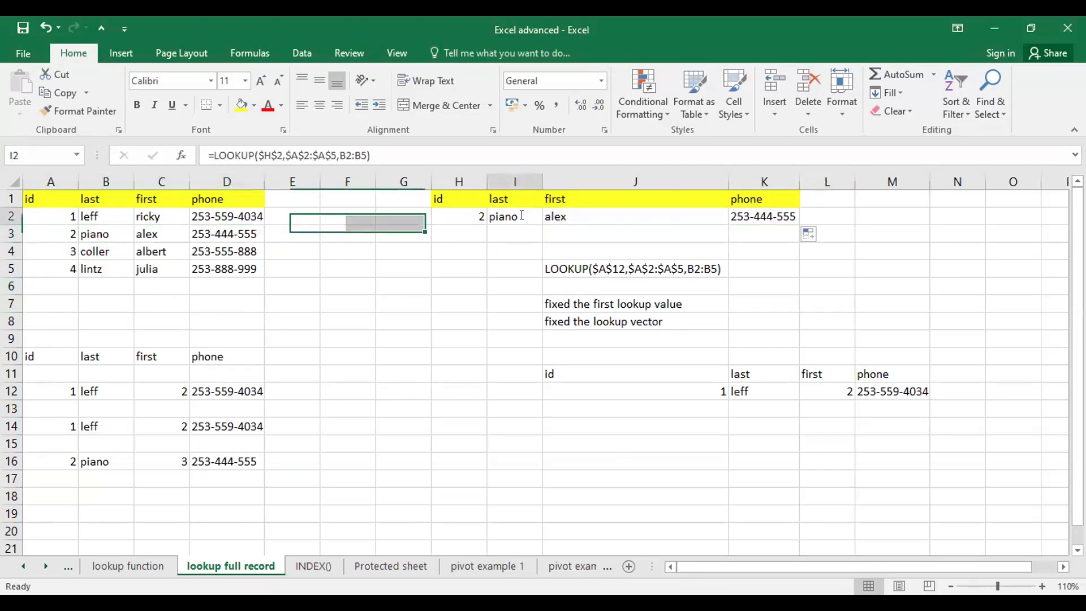
key(F2)
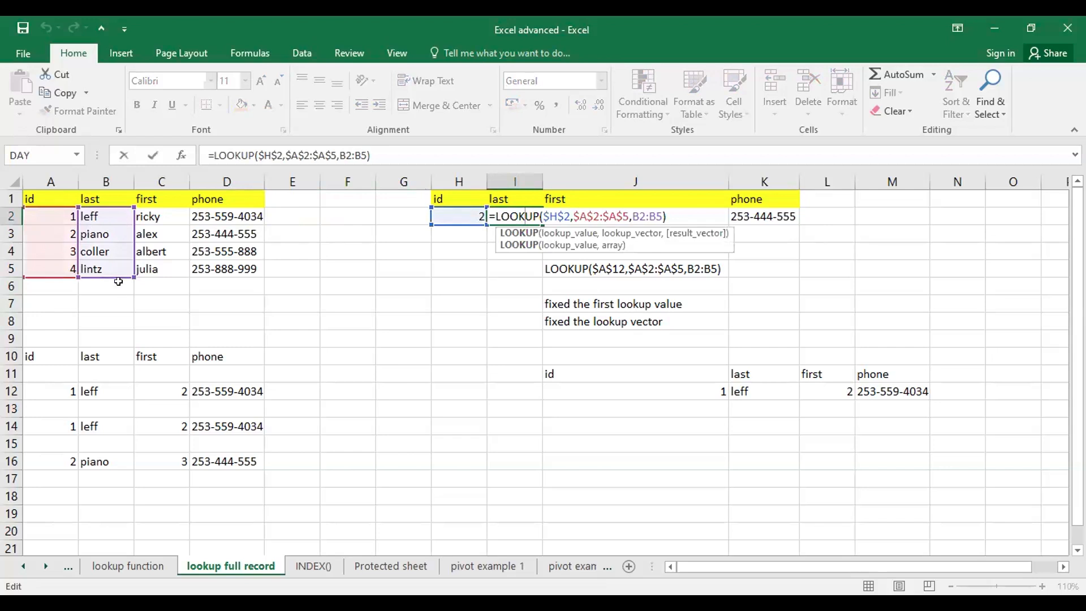
key(Return)
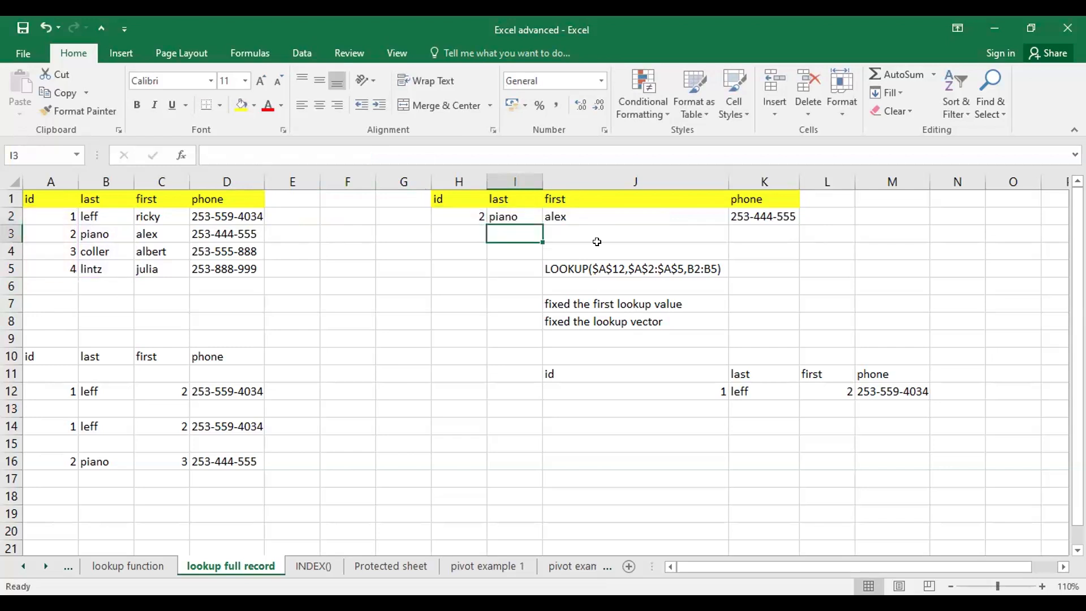
double_click(555, 215)
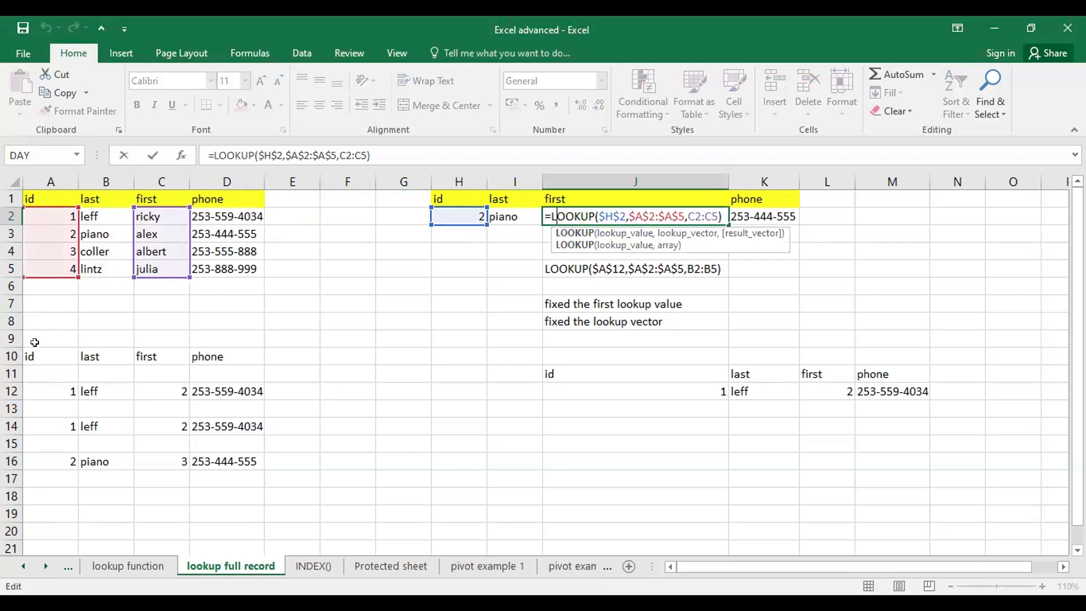
drag(688, 216, 714, 215)
click(713, 215)
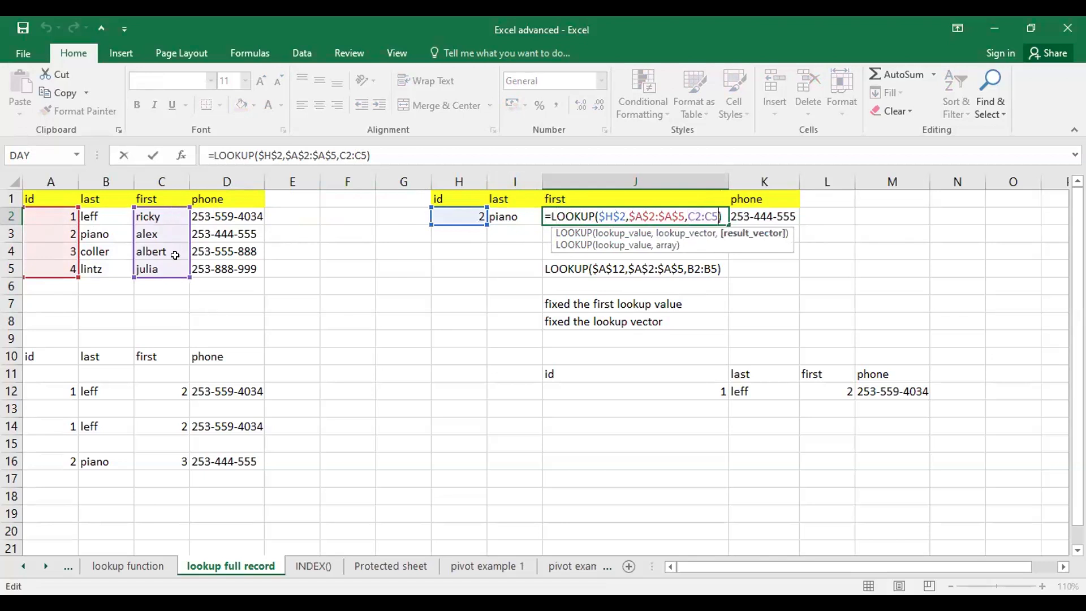
key(Return)
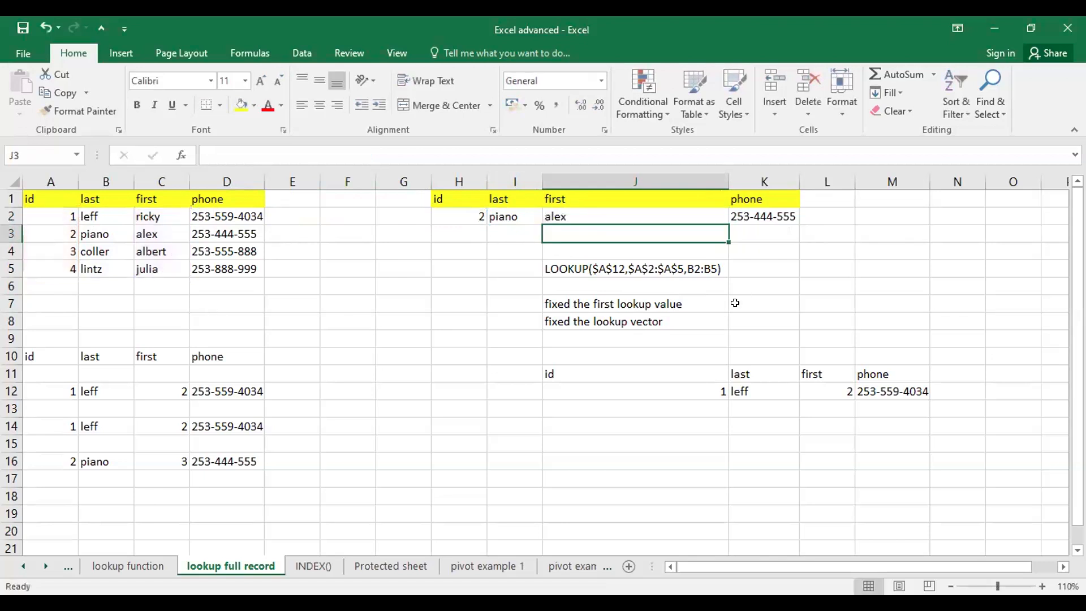
Step: Compare the result ranges of the LOOKUP formulas in I2, J2 and K2 with the source columns they reference
click(518, 215)
double_click(518, 215)
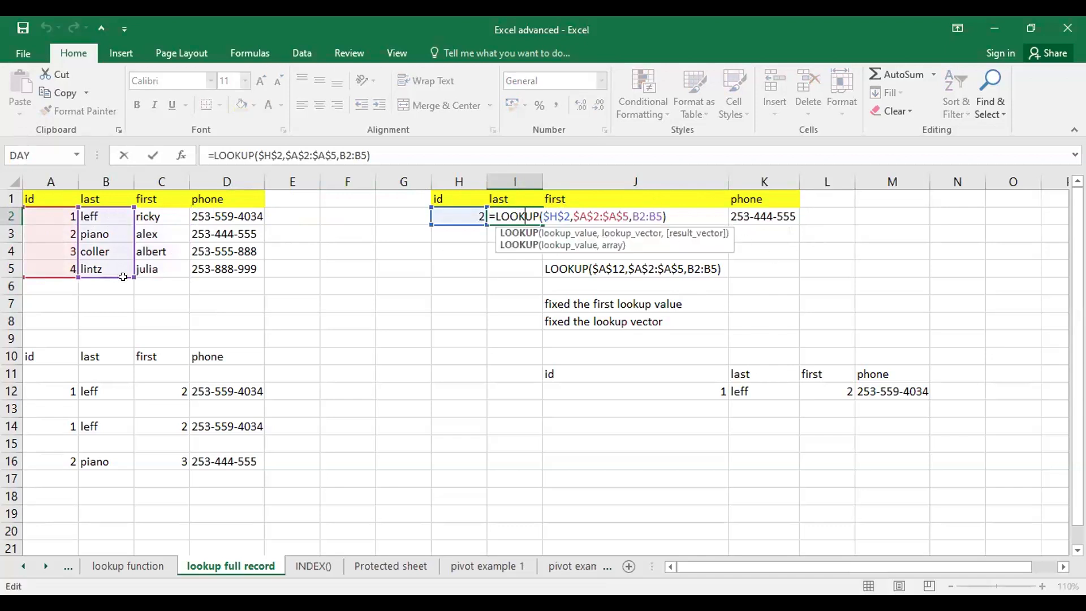
key(Return)
double_click(571, 216)
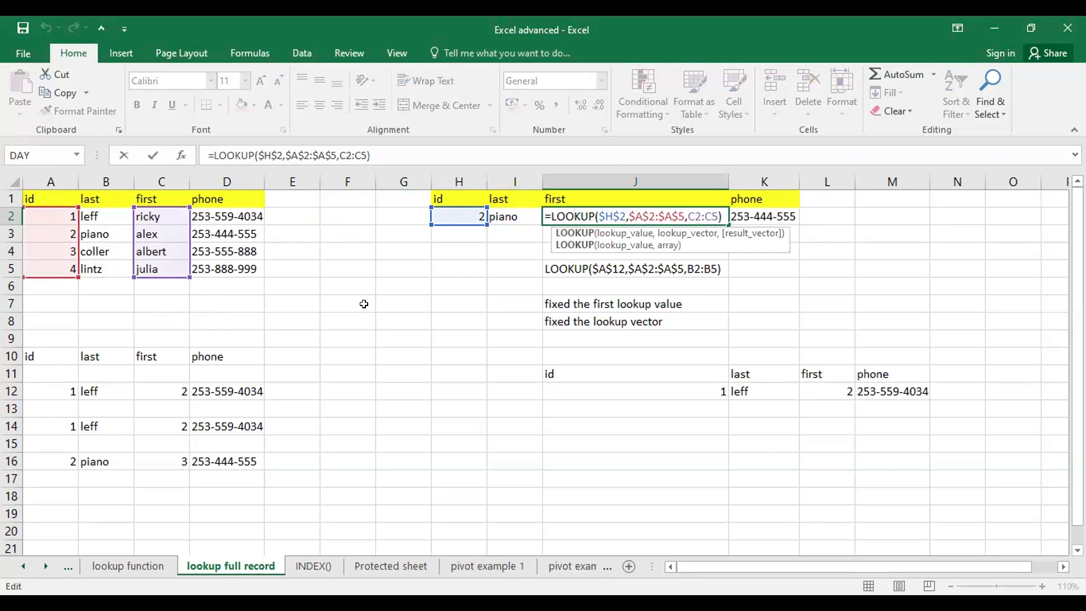
key(Return)
double_click(784, 209)
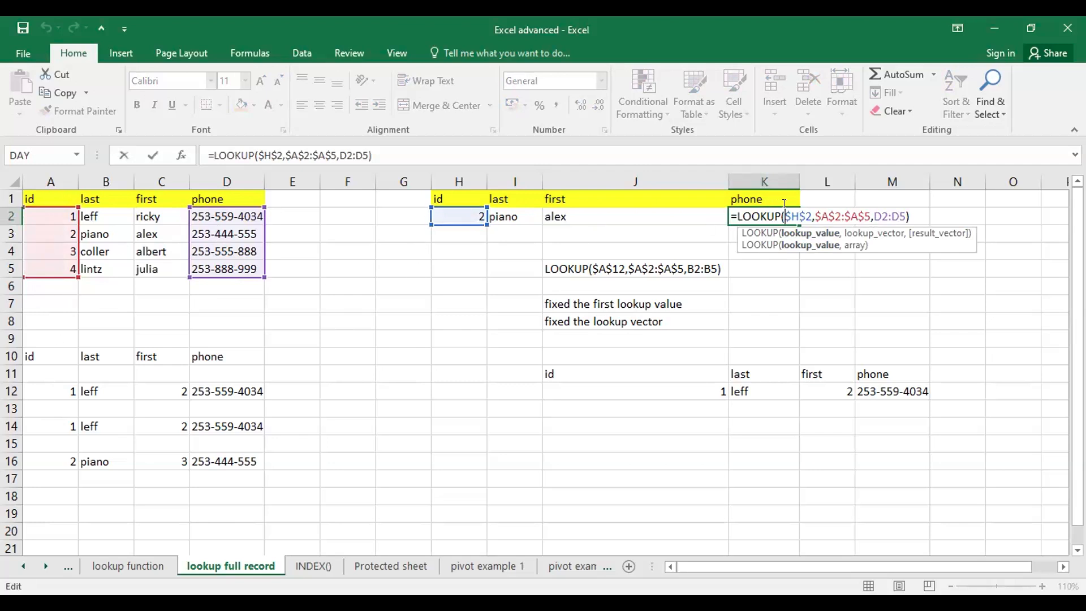
drag(874, 215, 902, 214)
click(892, 215)
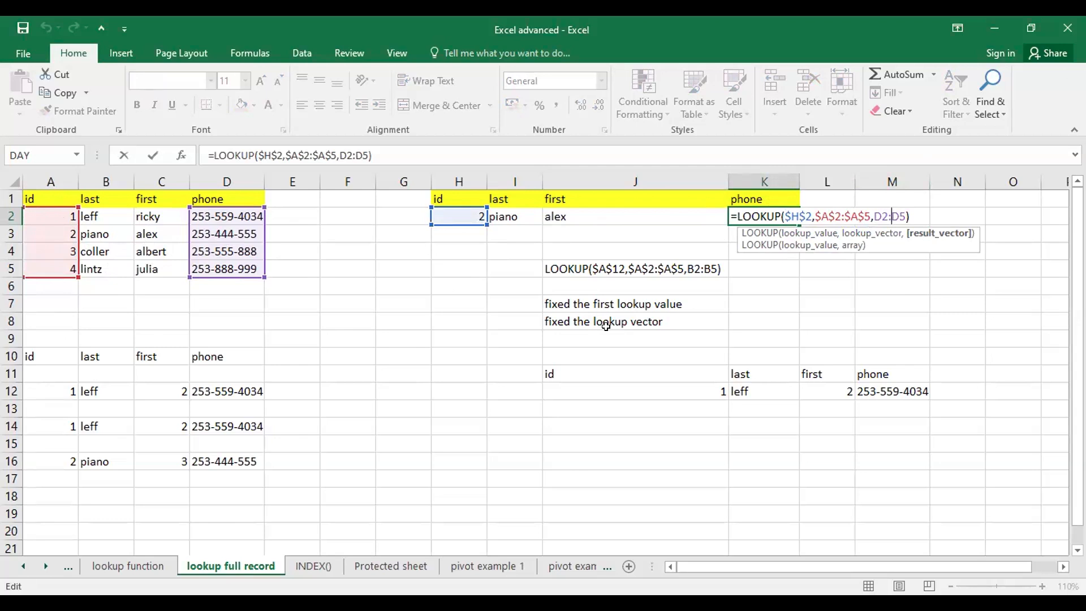
key(Return)
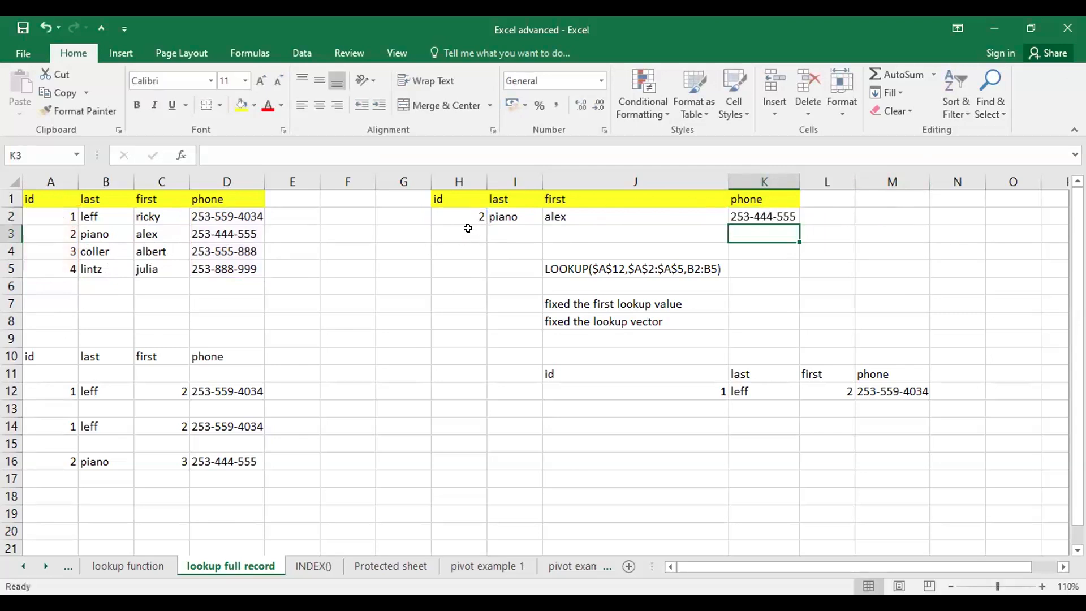
Step: Examine the LOOKUP formulas in I2 and J2, comparing the last and first result ranges
click(489, 226)
double_click(516, 220)
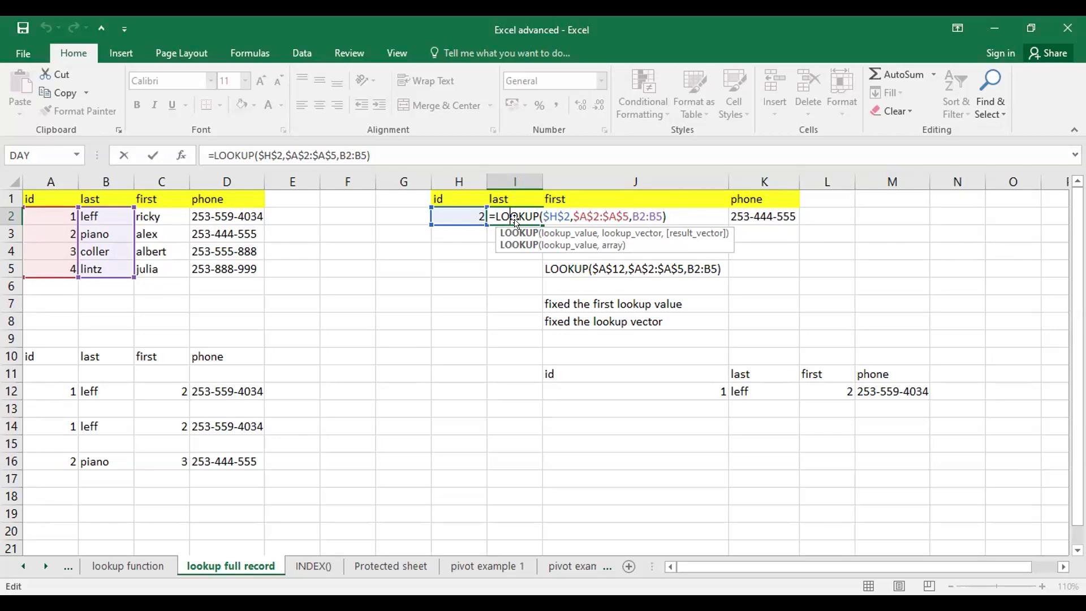
key(Return)
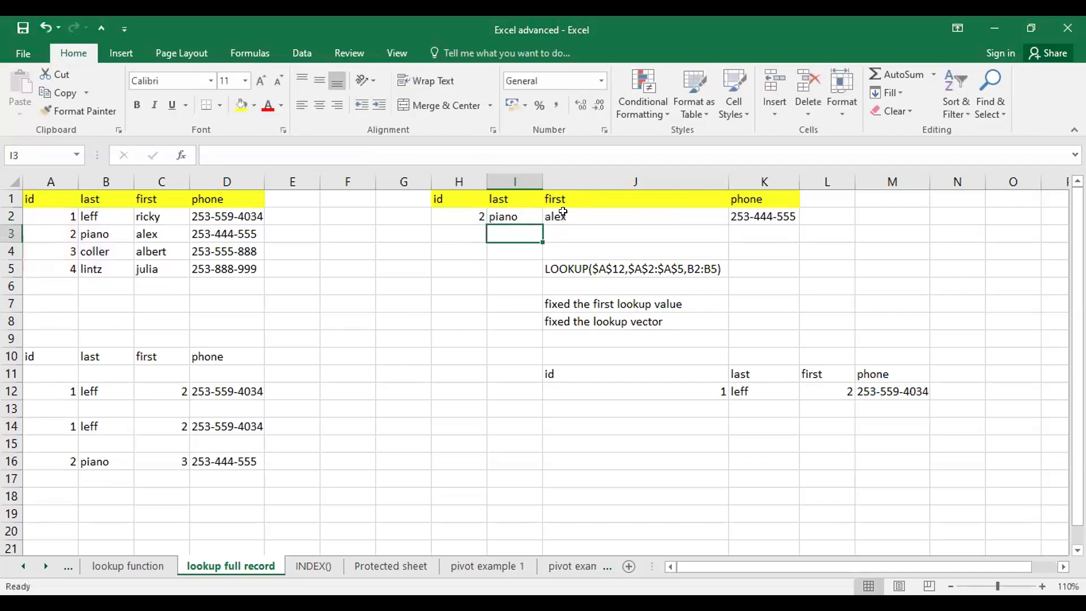
double_click(564, 214)
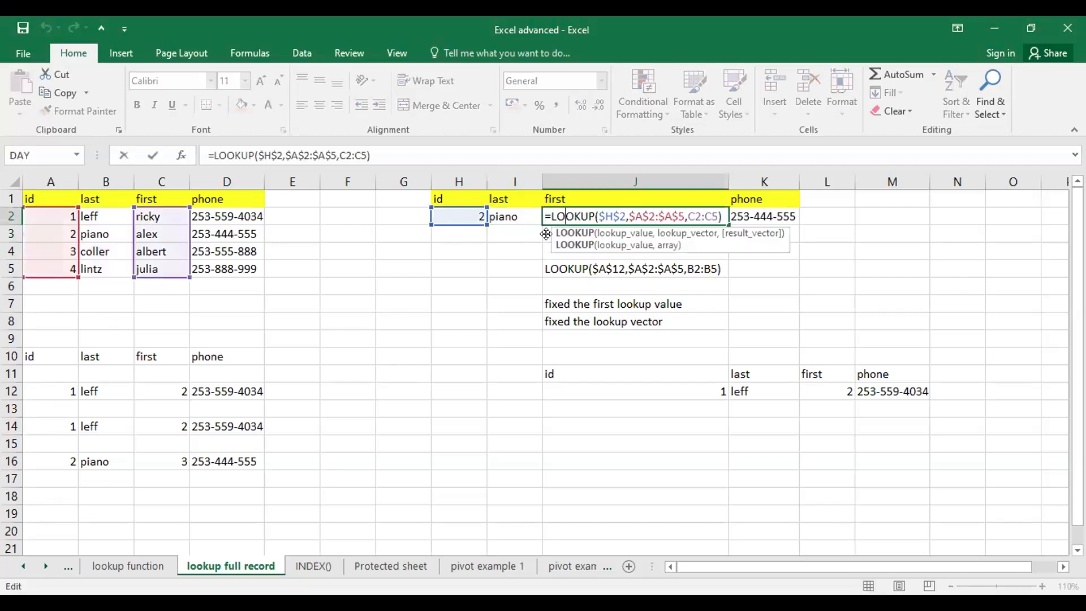
key(Return)
click(557, 202)
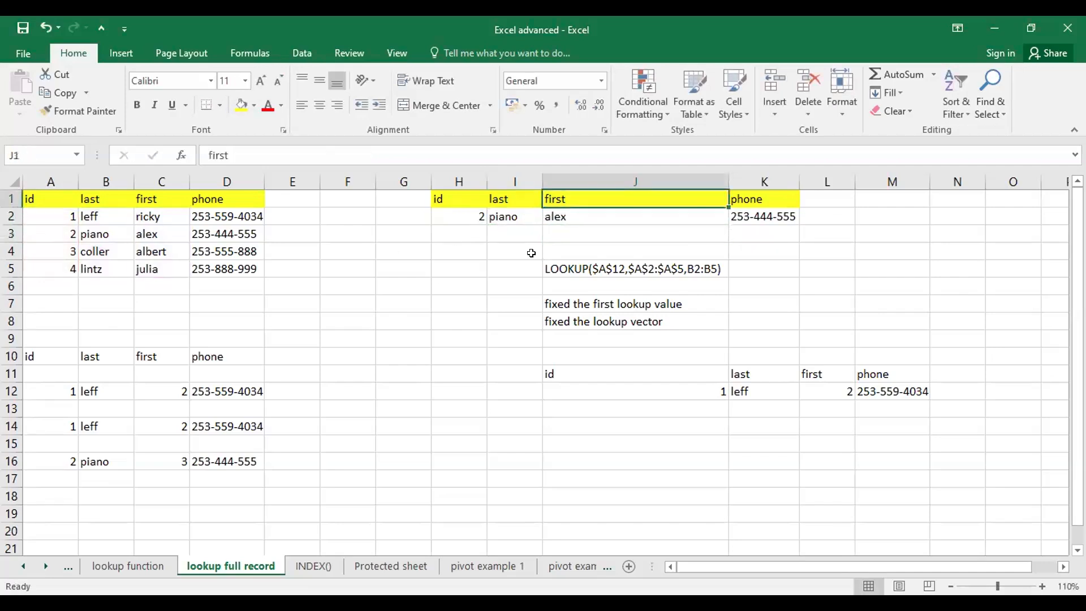
Step: Trace J2's lookup value, id vector A2:A5 and result range C2:C5, and examine the phone formula in K2
click(466, 216)
drag(57, 218, 60, 267)
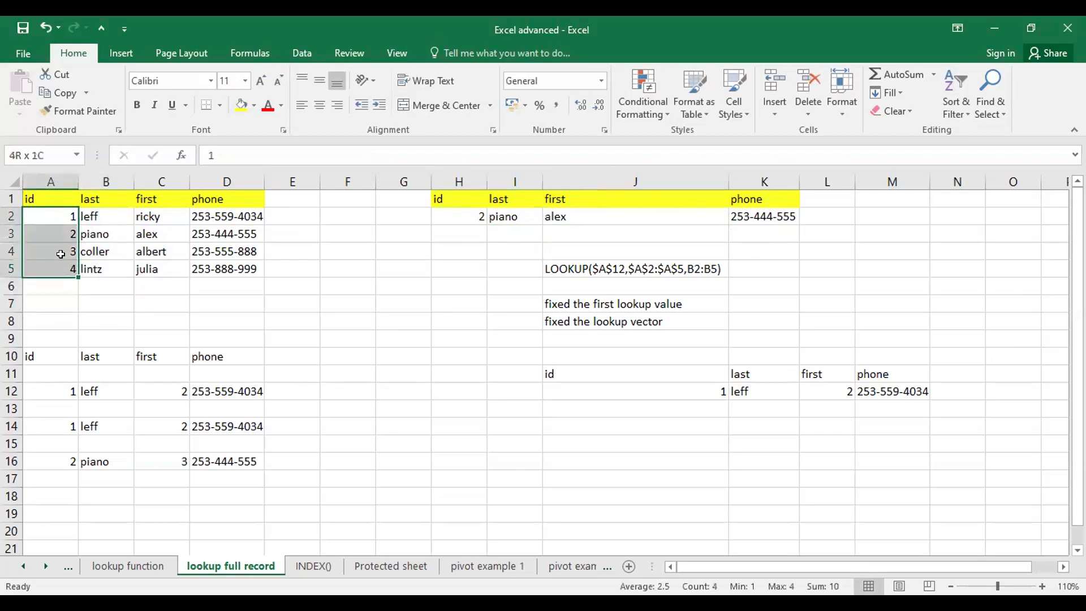
drag(153, 216, 169, 269)
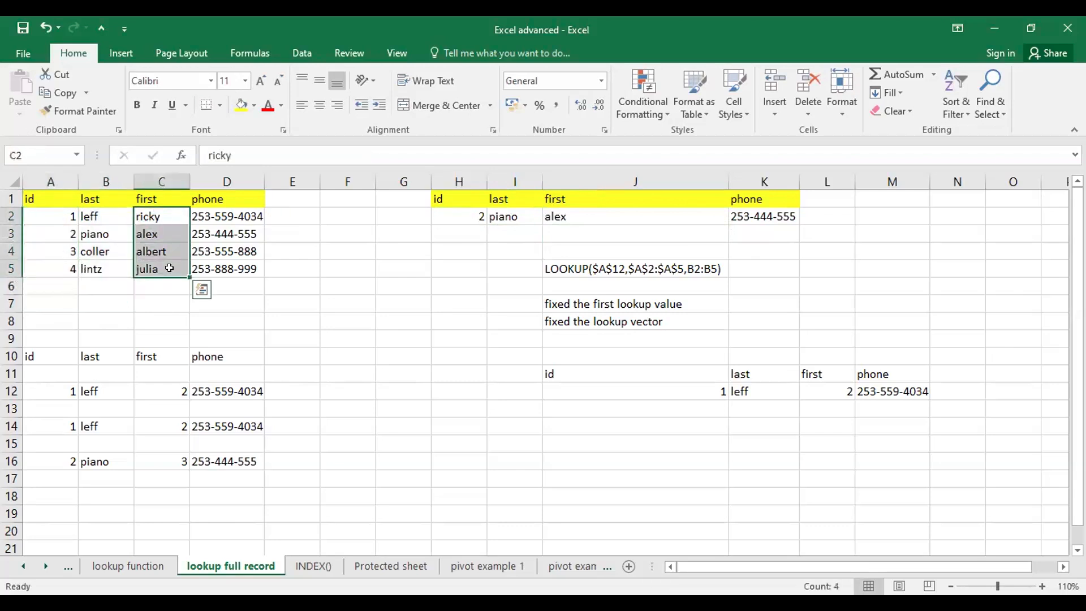
click(683, 216)
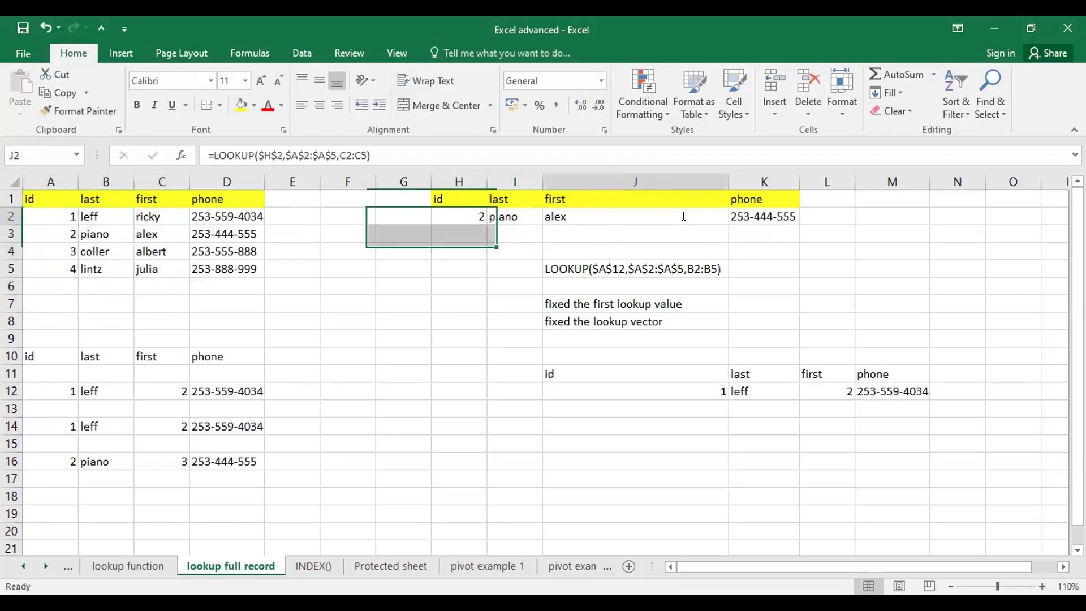
double_click(684, 216)
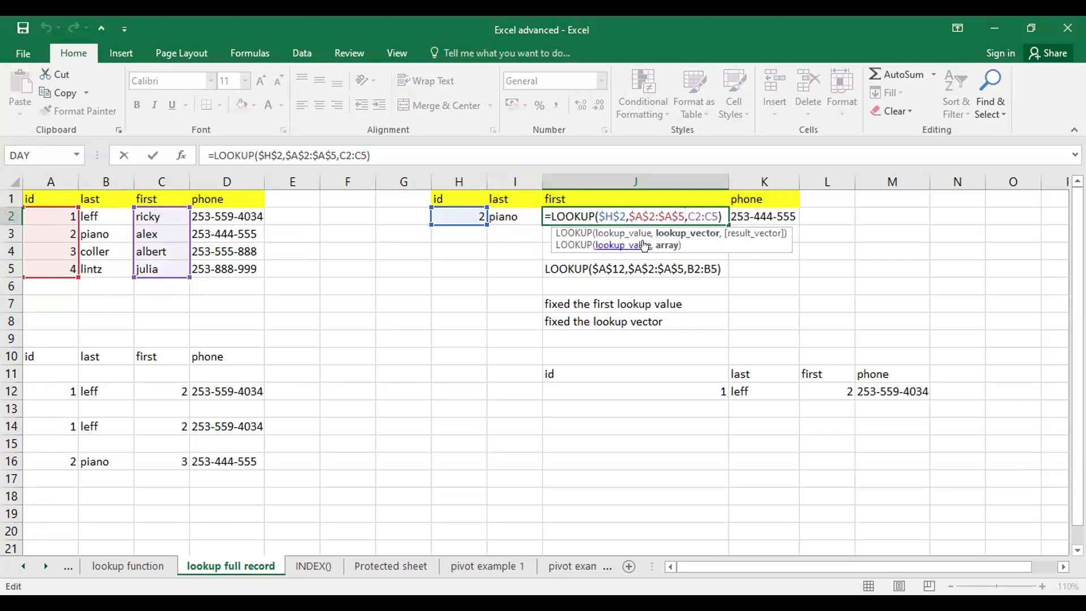
key(Return)
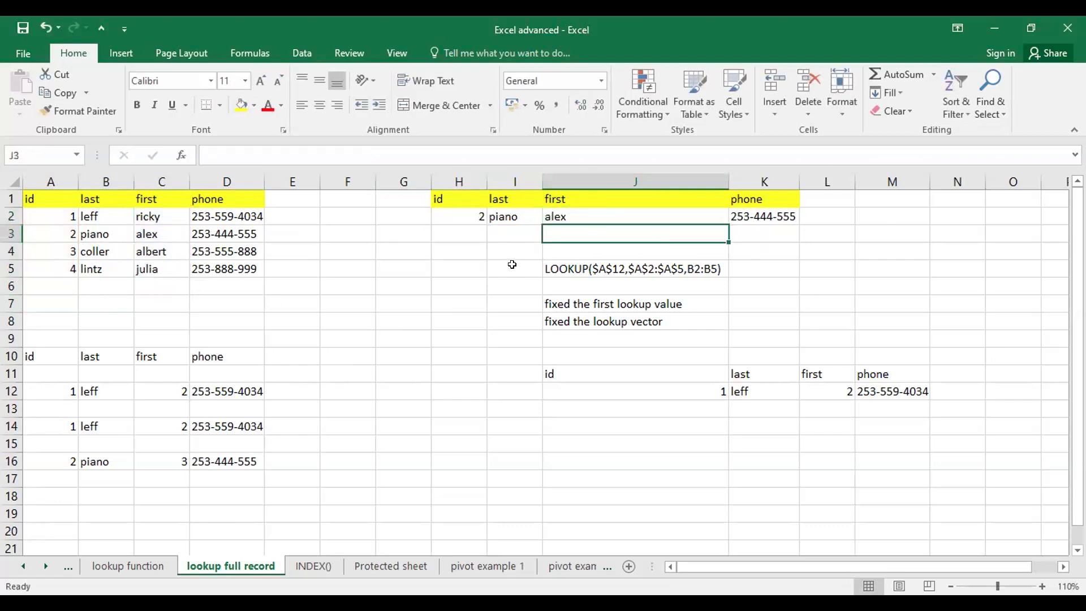
double_click(776, 217)
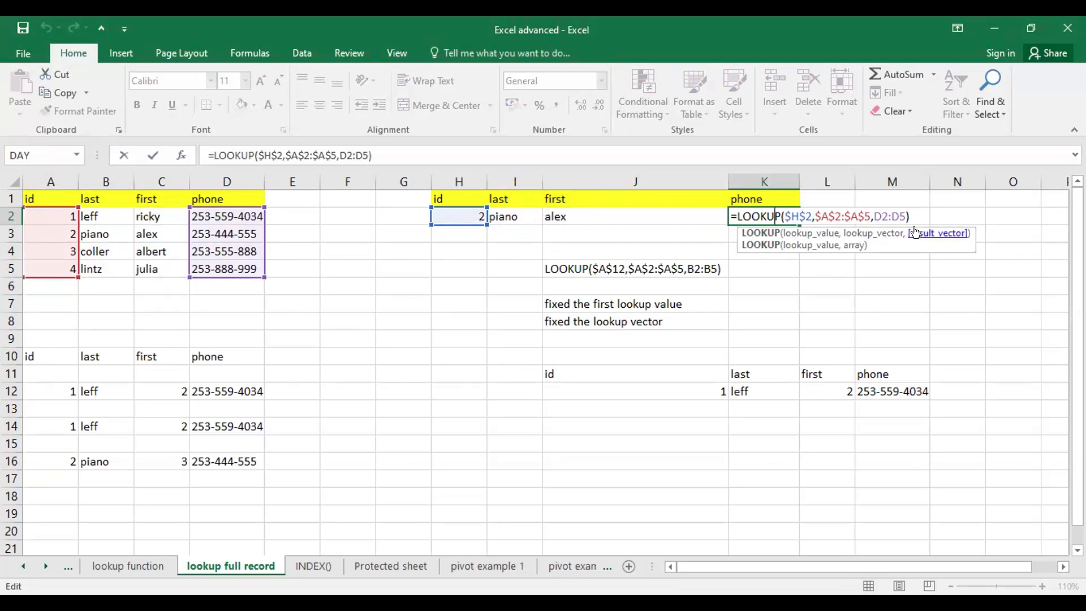
key(Return)
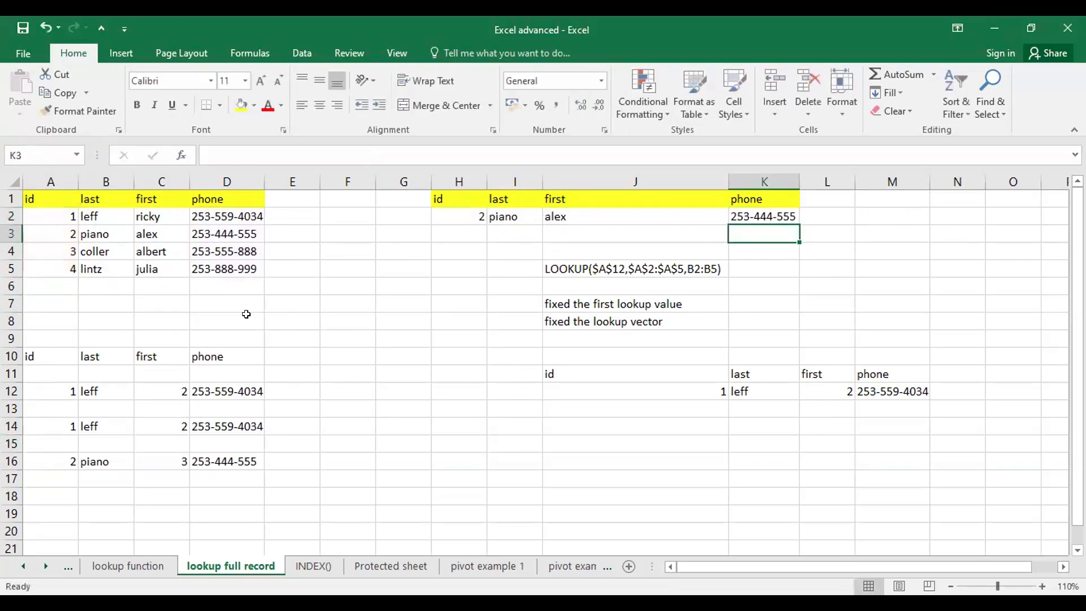
Step: Insert a new column before phone in the source table and head it Mid
click(288, 200)
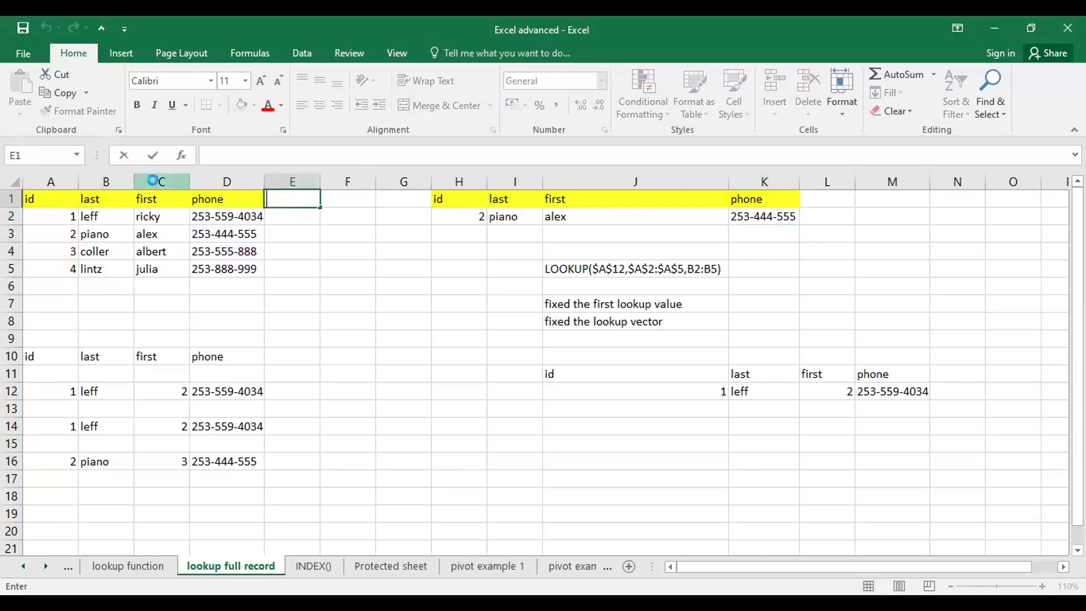
click(153, 179)
right_click(161, 185)
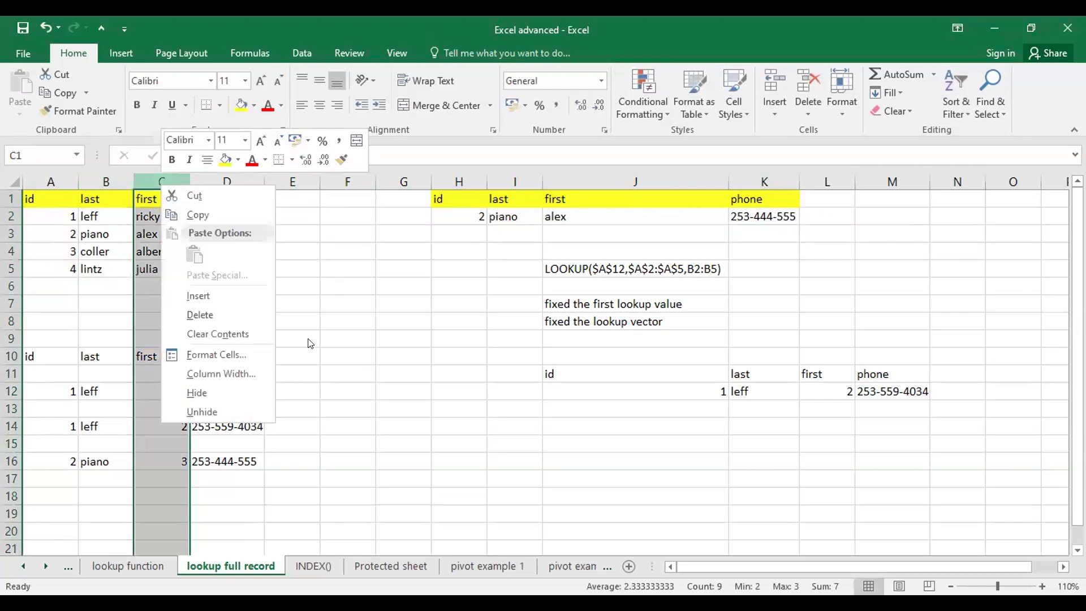
click(226, 183)
right_click(228, 186)
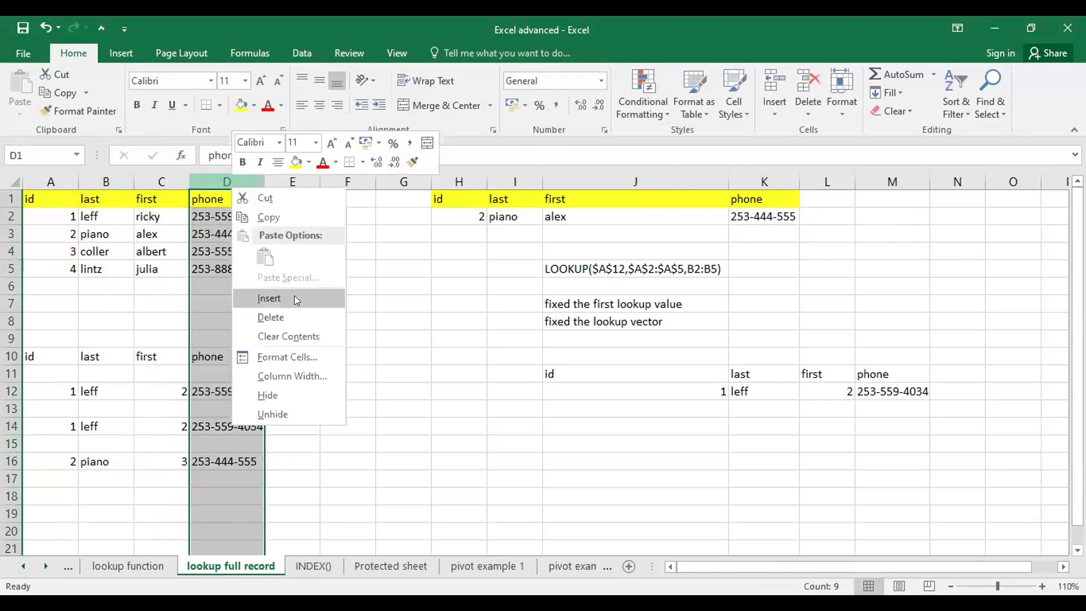
click(294, 296)
click(208, 228)
double_click(199, 196)
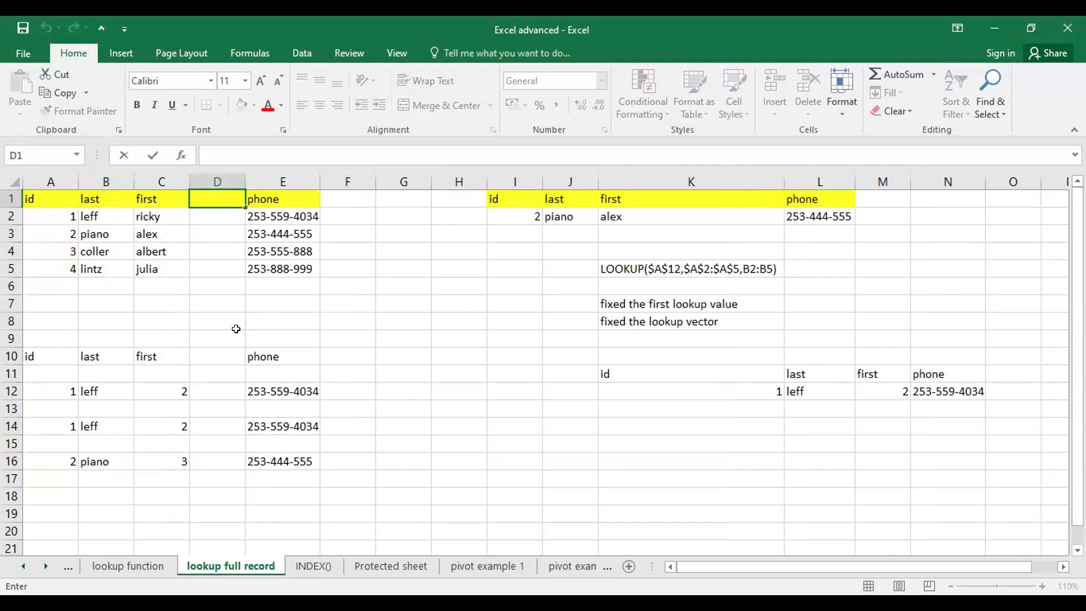
text(Mid)
key(Return)
click(236, 329)
Step: Enter the Mid values A, B, C and D in D2:D5 of the source table
double_click(217, 215)
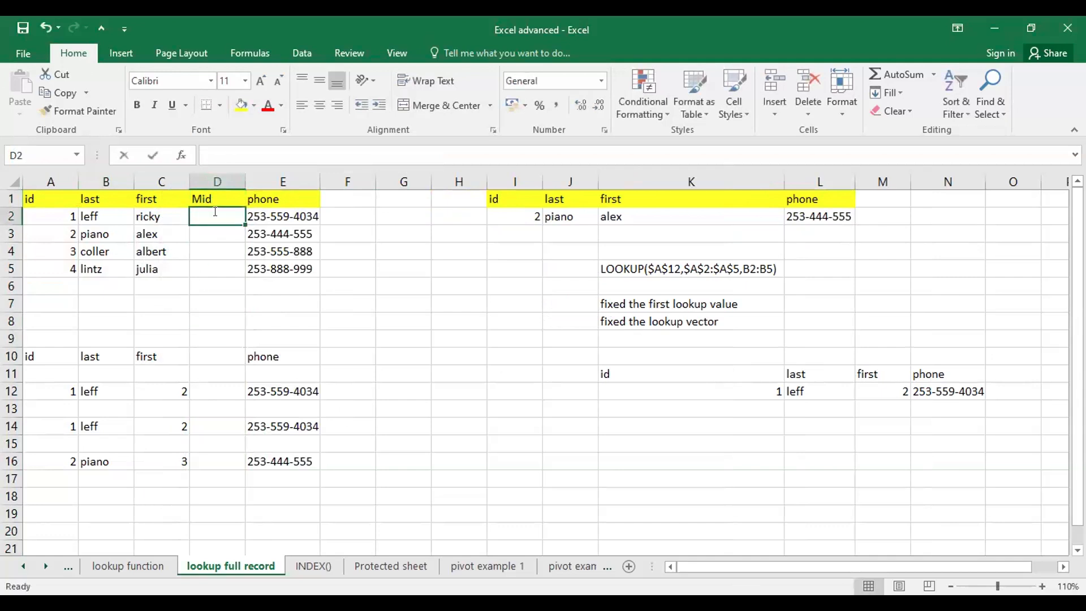
text(A)
click(214, 232)
double_click(210, 231)
text(B)
click(213, 246)
double_click(213, 249)
text(C)
double_click(212, 266)
text(D)
click(248, 304)
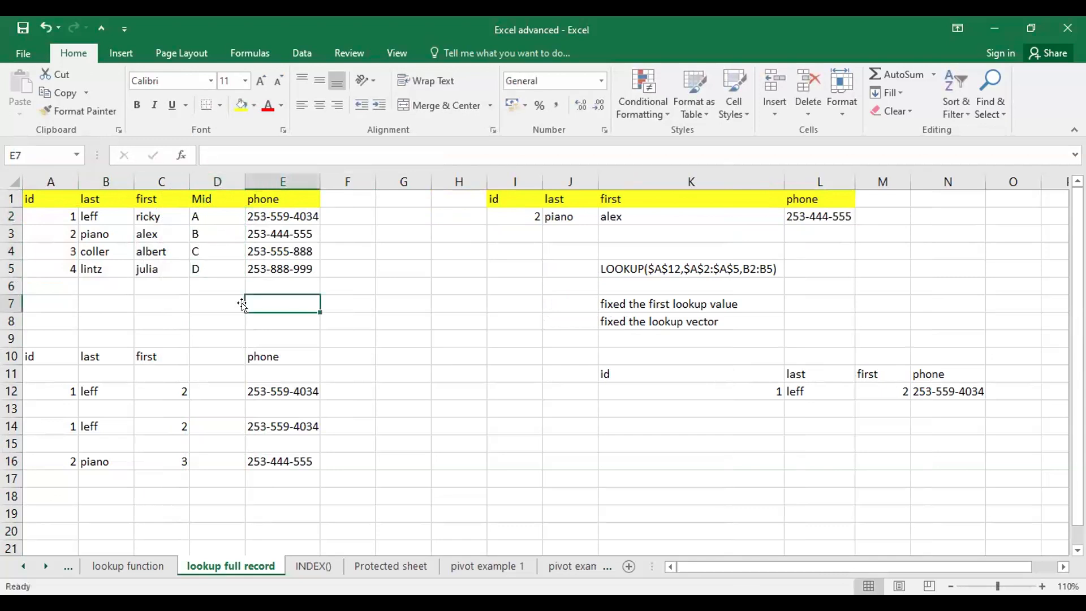
Step: Insert a blank column between last and first in the lookup result table
click(671, 175)
right_click(678, 183)
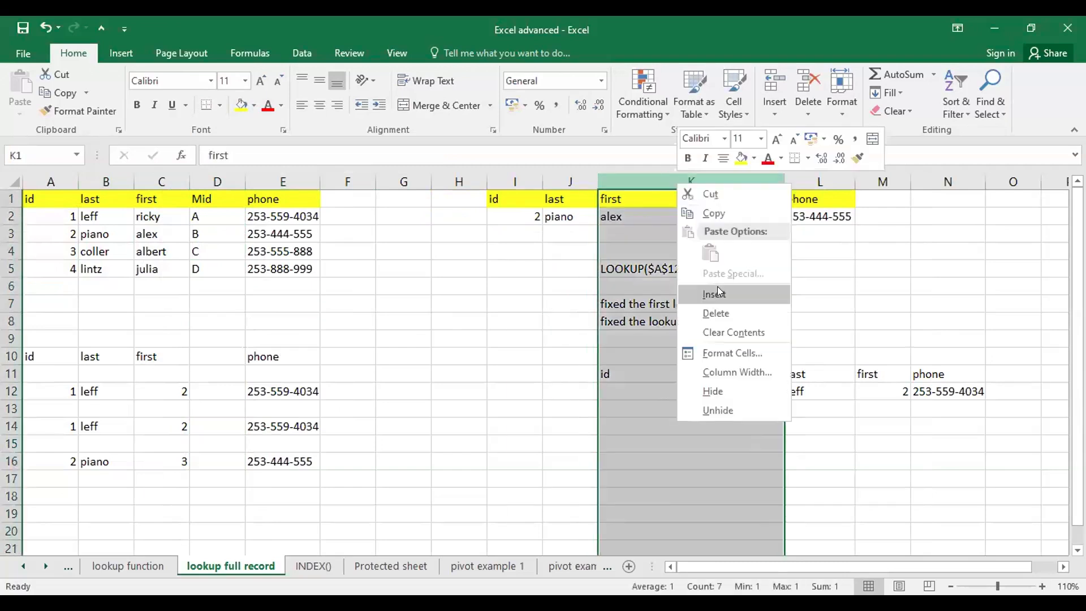
click(716, 294)
click(626, 287)
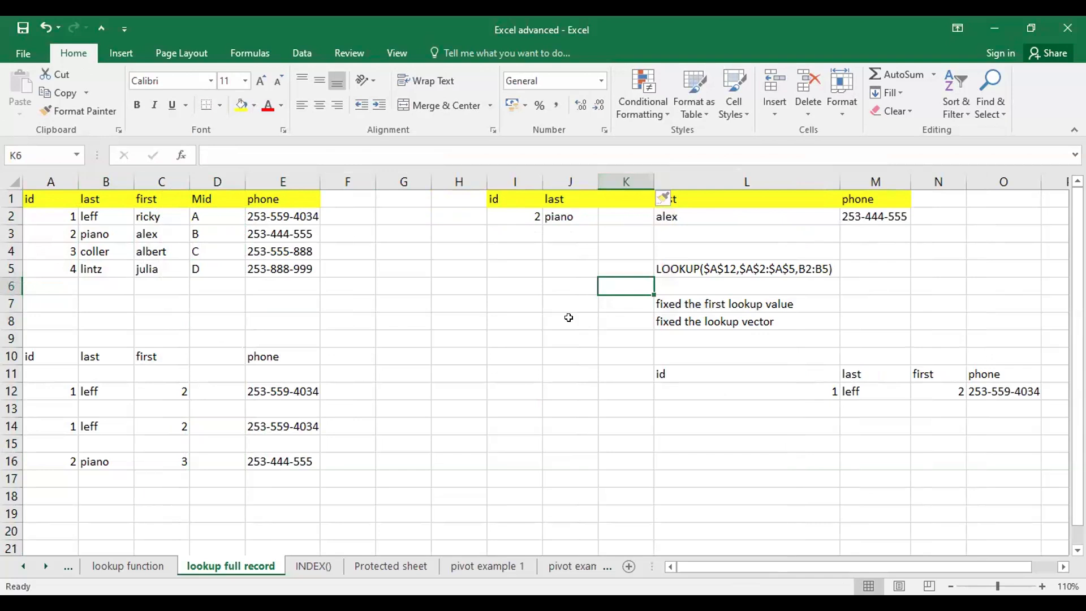
Step: Check the LOOKUP formula for the last name in J2 and fill it across to M2
click(566, 218)
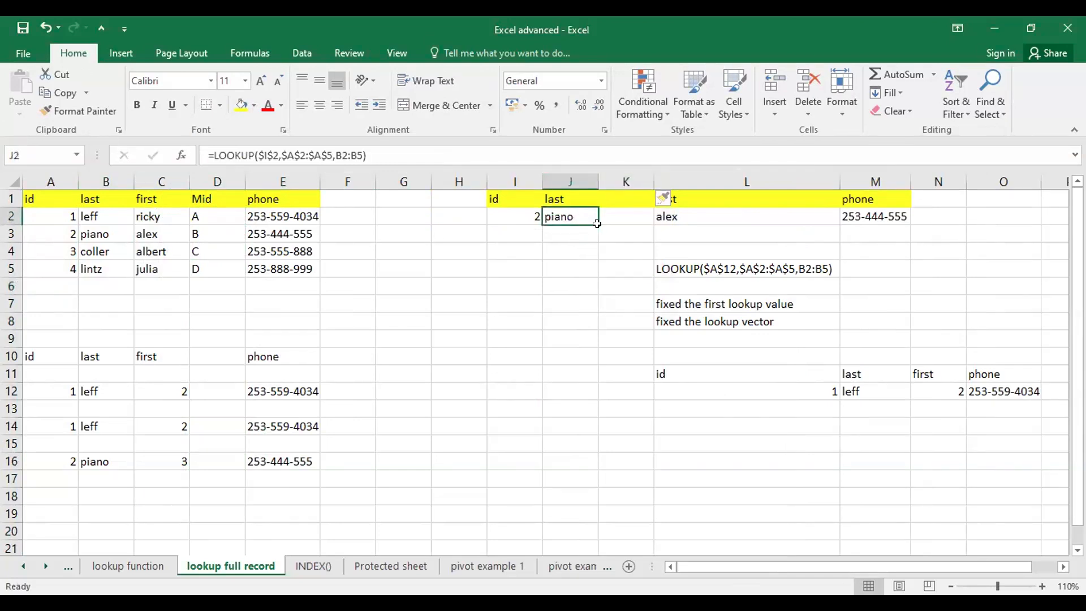
double_click(568, 212)
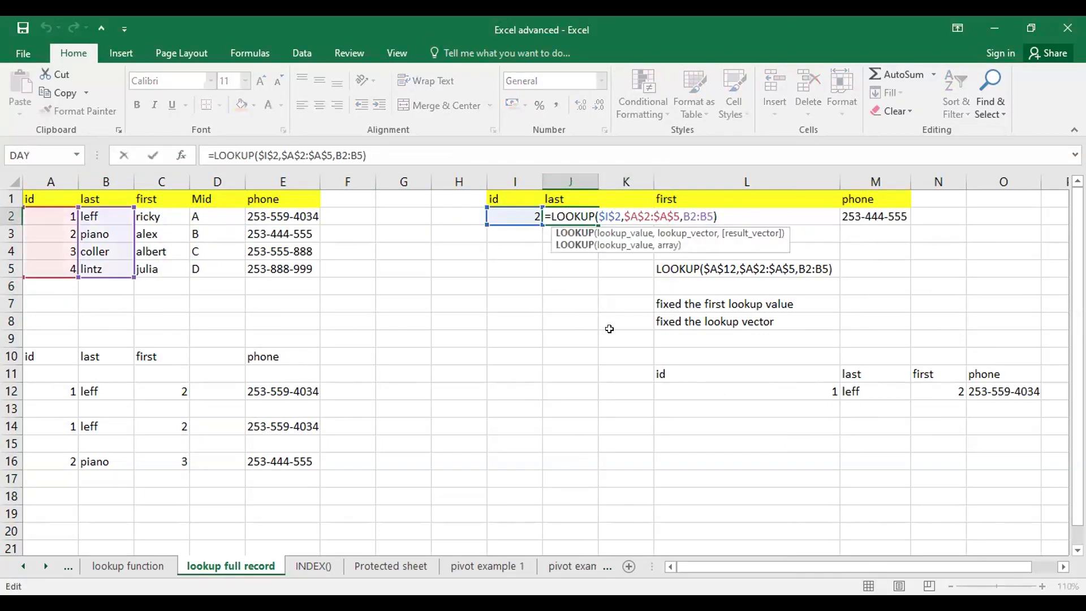
key(Return)
click(588, 221)
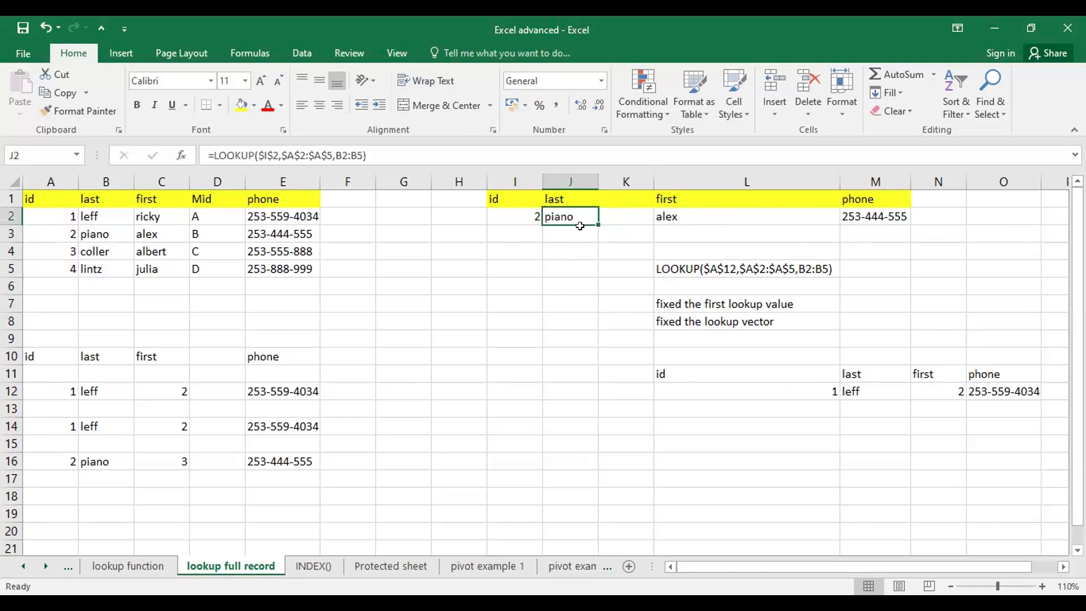
drag(592, 226, 882, 218)
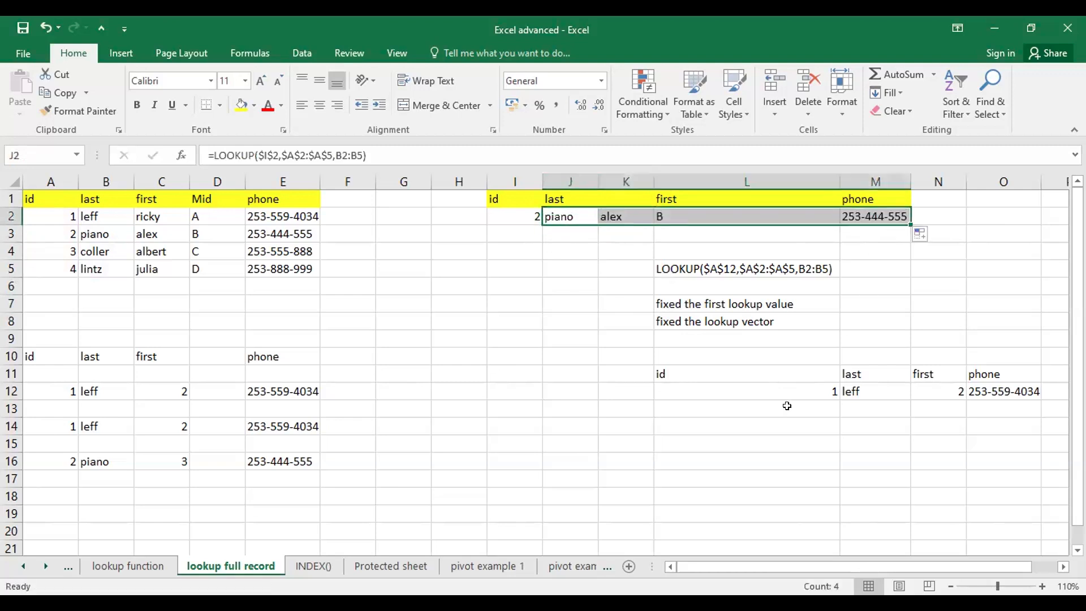
click(632, 419)
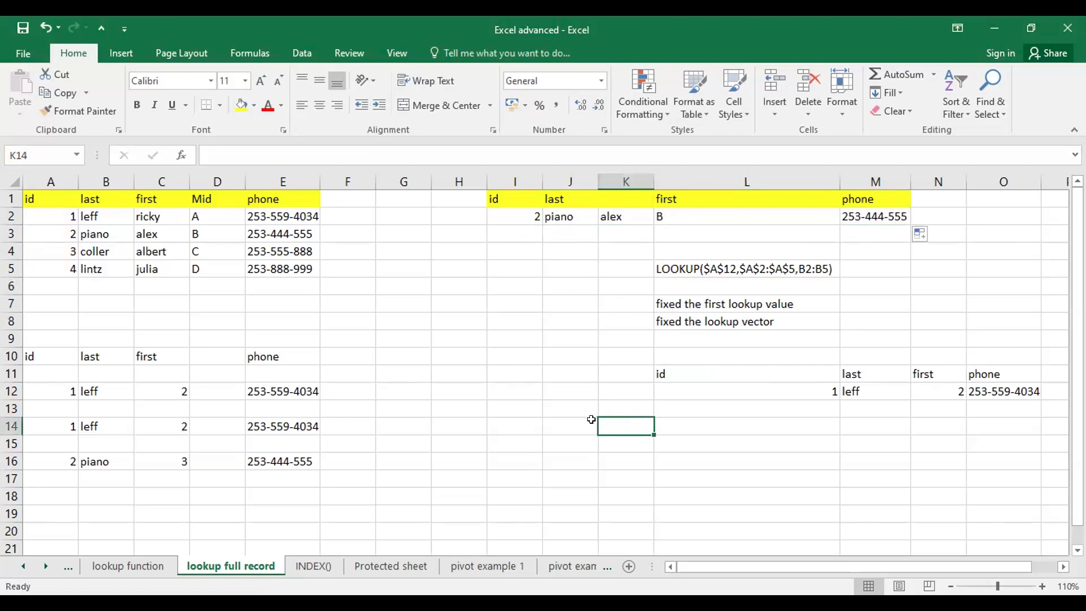
Step: Clear the headings in L1 and M1, and copy the first, Mid and phone headers from C1:E1 into K1:M1
click(666, 199)
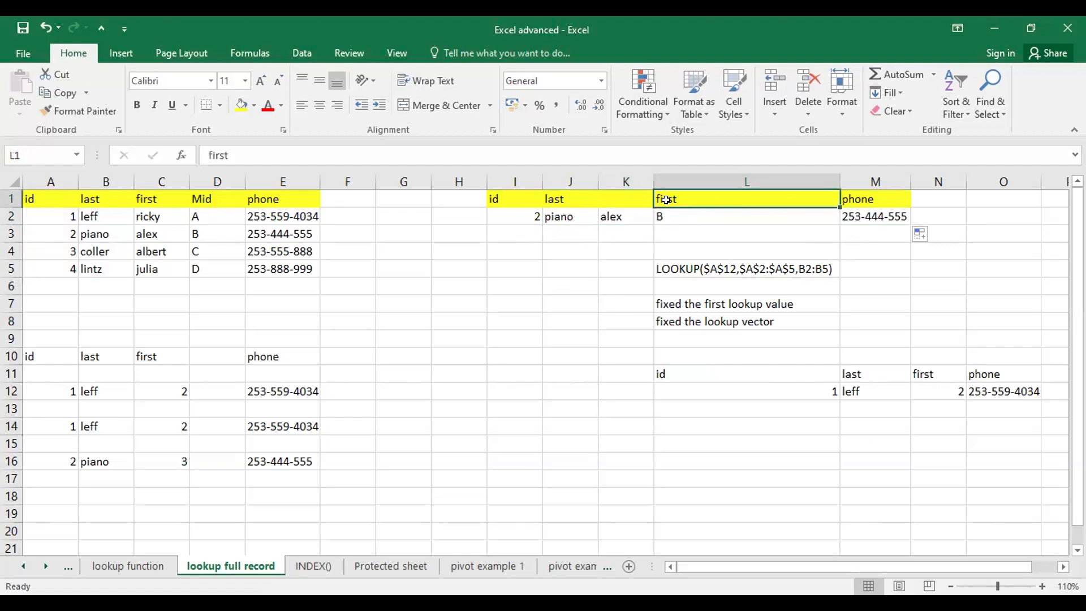
key(Delete)
click(851, 198)
key(Delete)
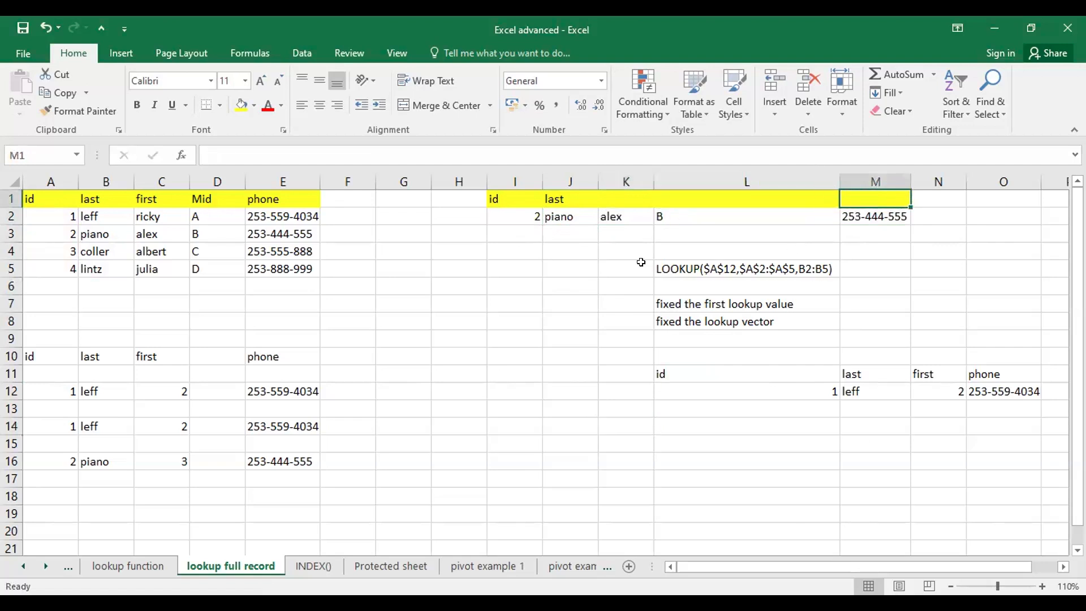
click(593, 252)
drag(156, 200, 272, 200)
key(ctrl+c)
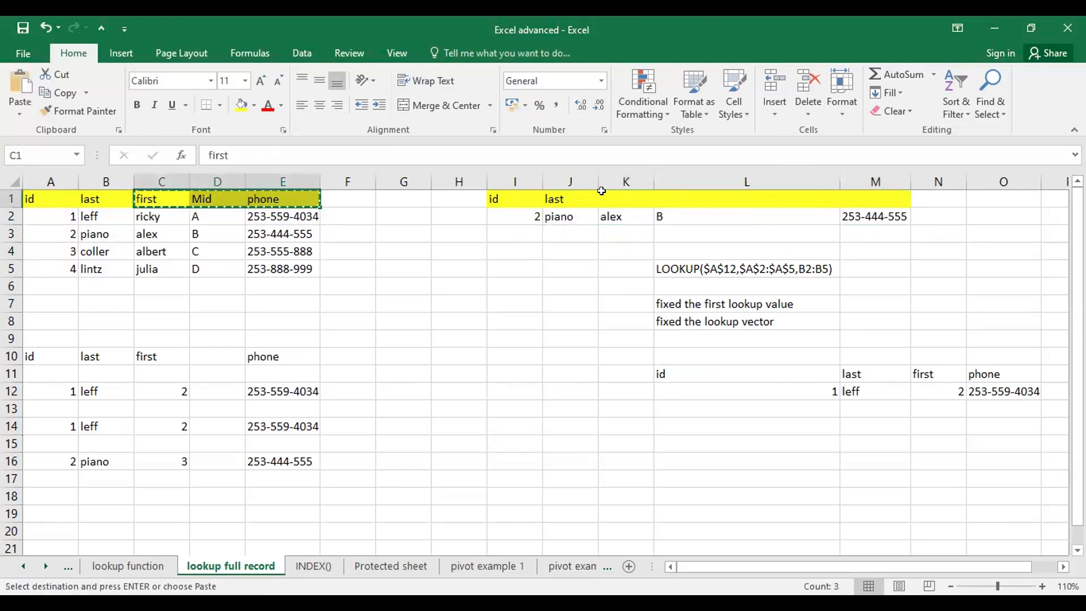
click(596, 206)
key(ctrl+v)
click(600, 266)
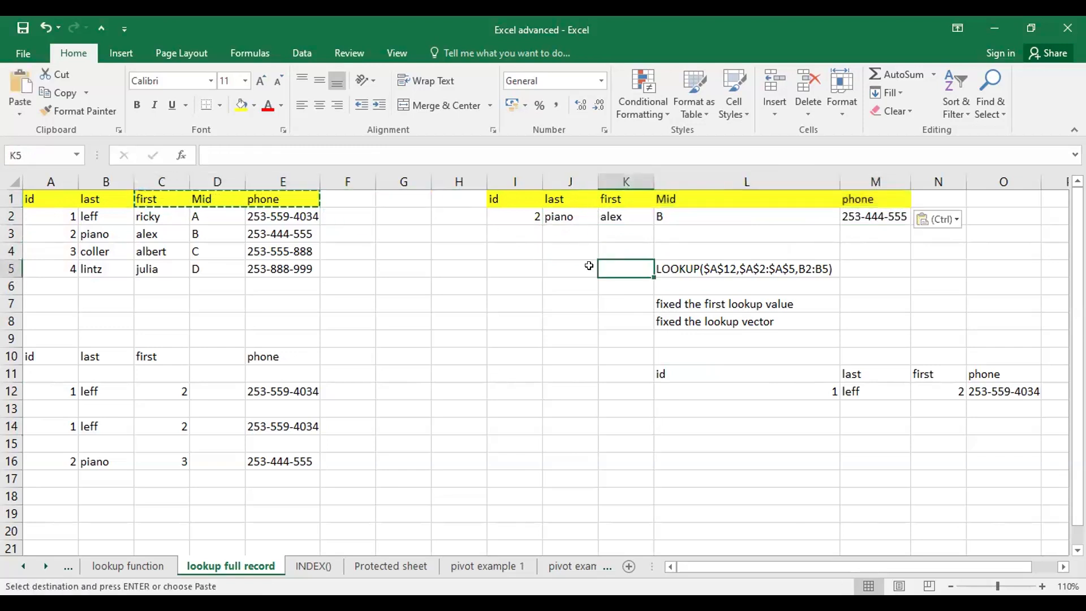
click(566, 269)
click(531, 385)
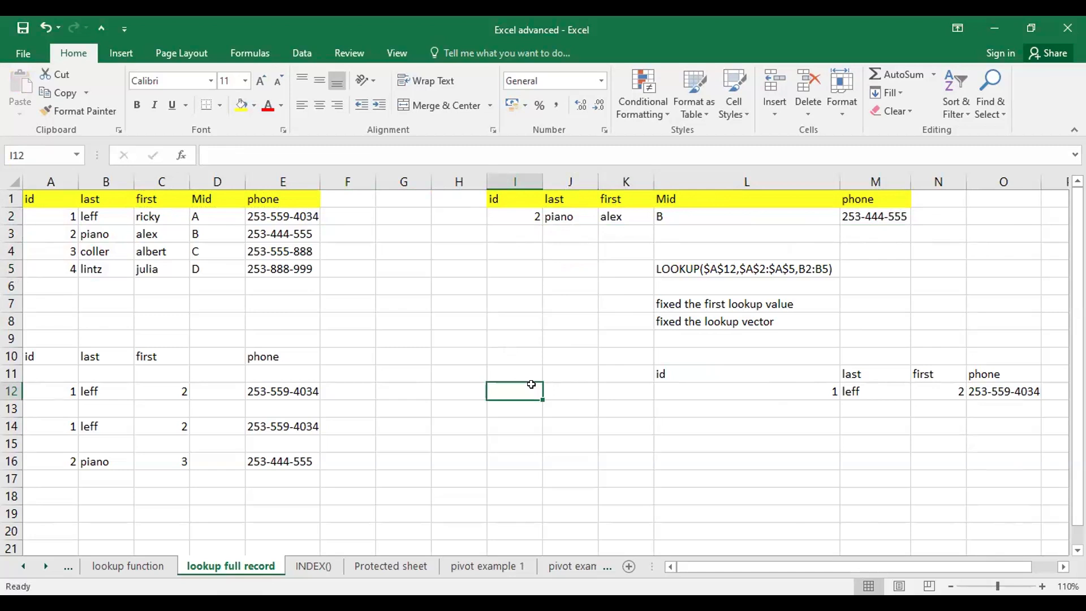
Step: Compare the result ranges of the LOOKUP formulas in J2, K2 and L2 with the last, first and Mid source columns
double_click(569, 216)
key(Return)
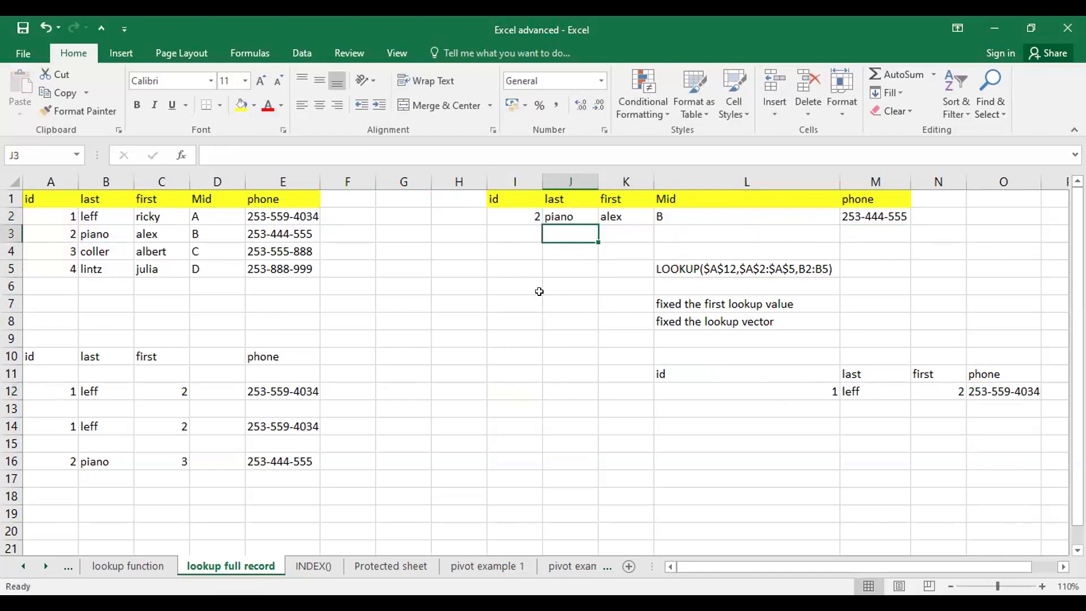
double_click(577, 217)
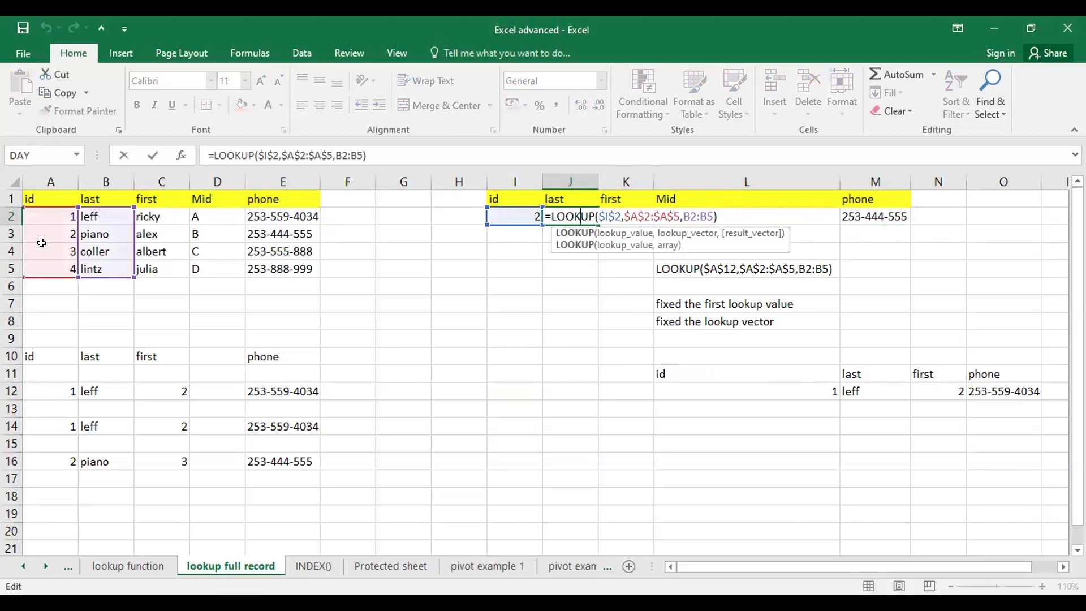
key(Tab)
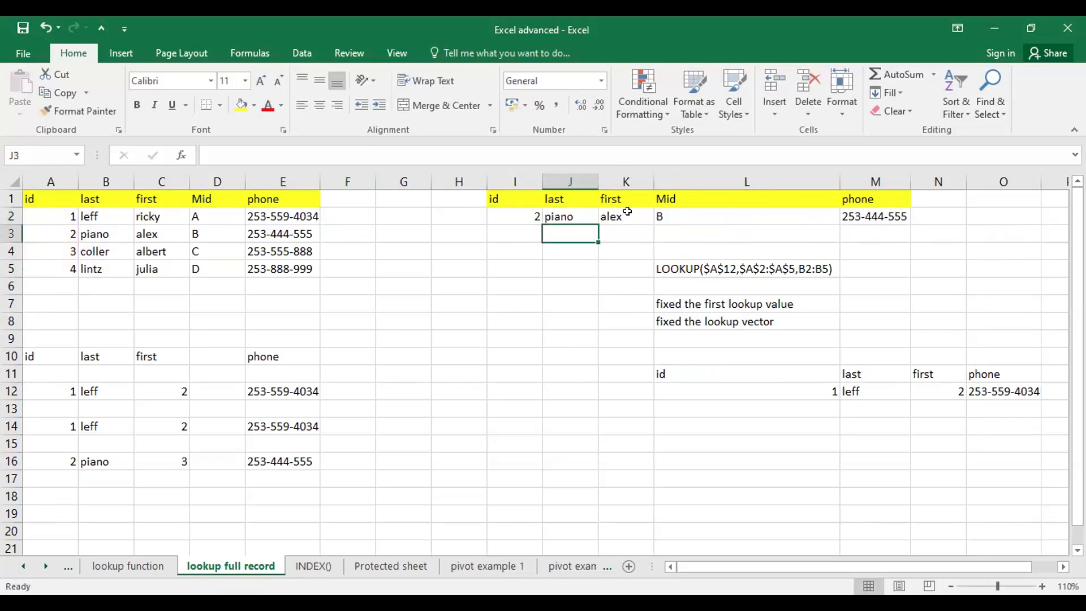
key(F2)
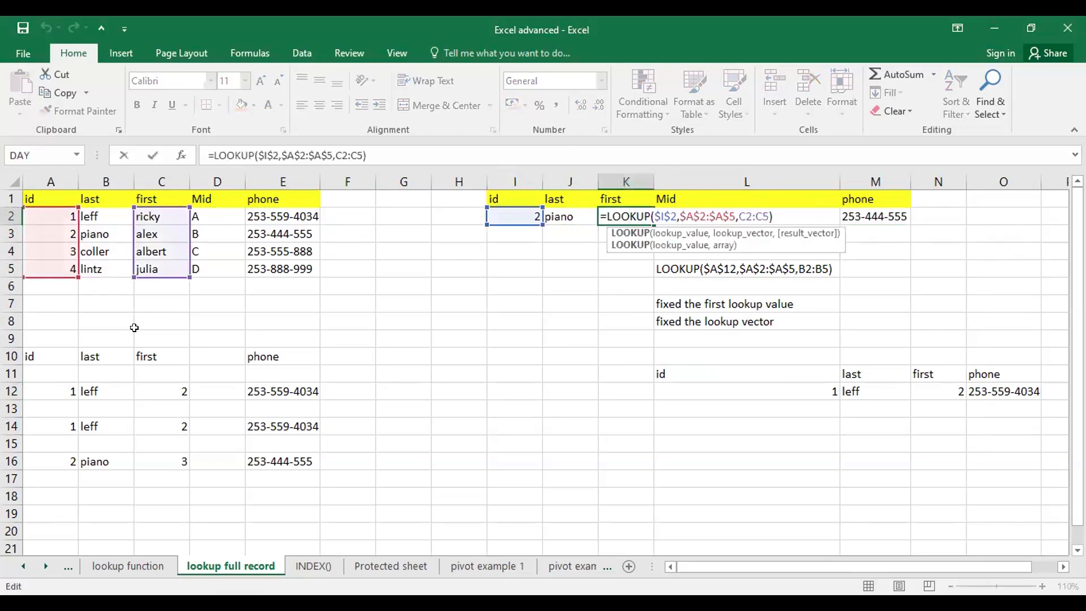
key(Tab)
key(F2)
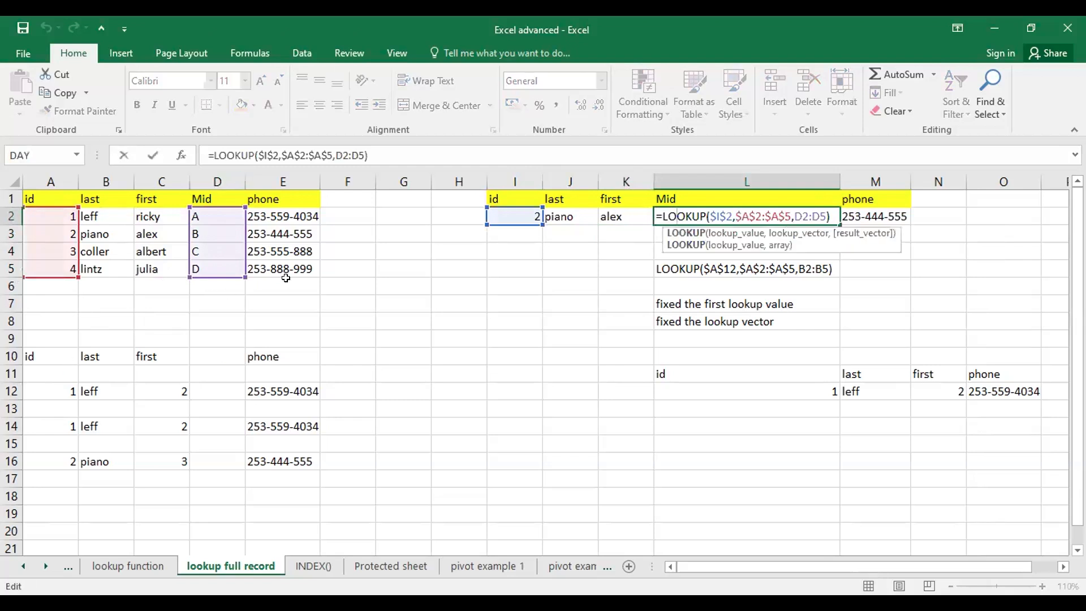
key(Return)
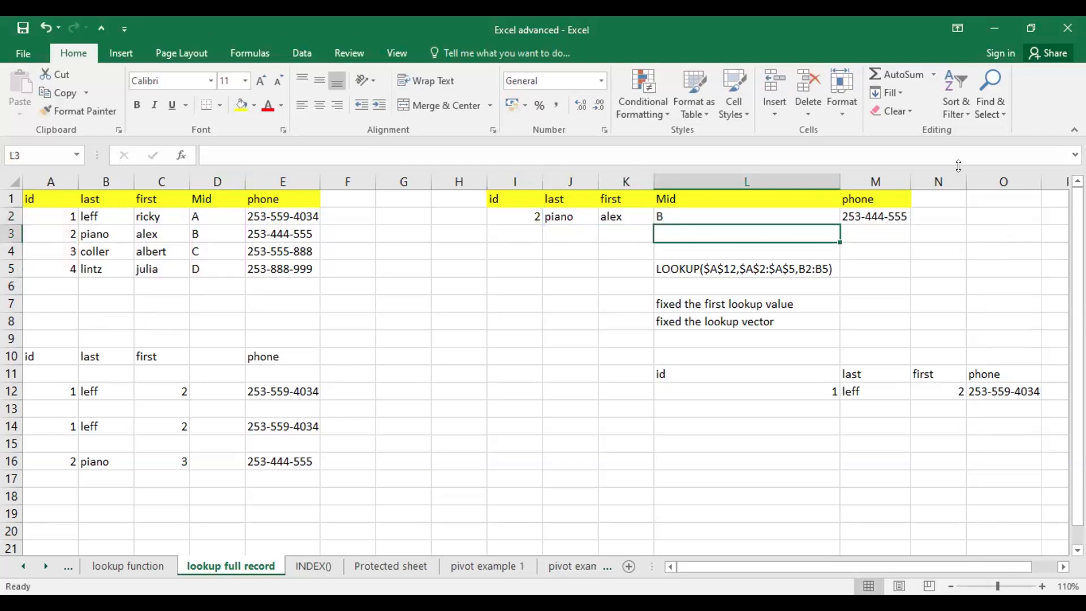
Step: Compare the LOOKUP formulas for the phone in M2 and the last name in J2
click(860, 215)
double_click(860, 215)
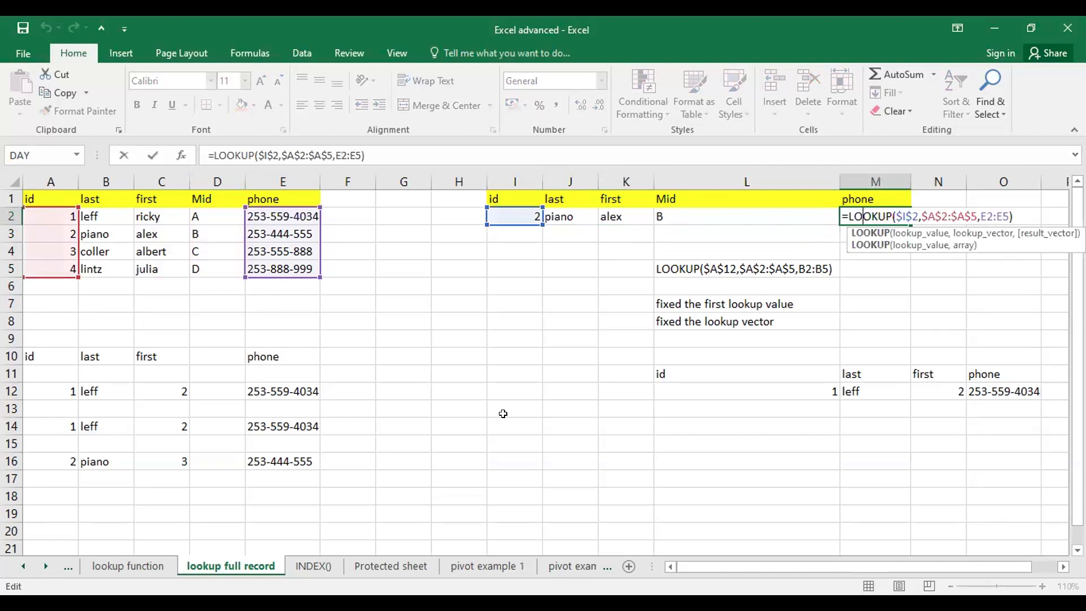
key(Return)
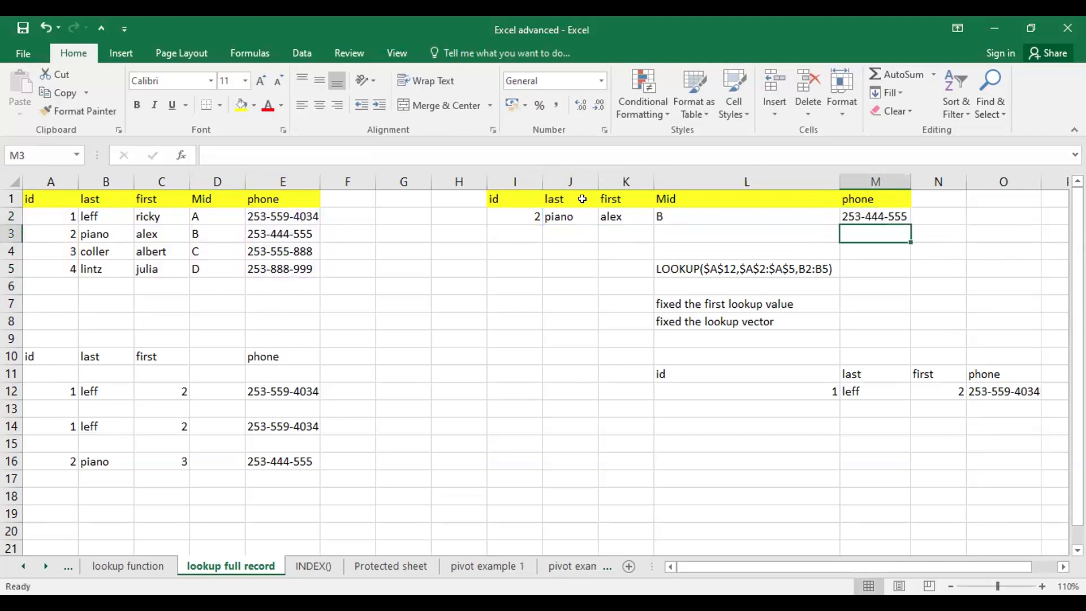
double_click(559, 216)
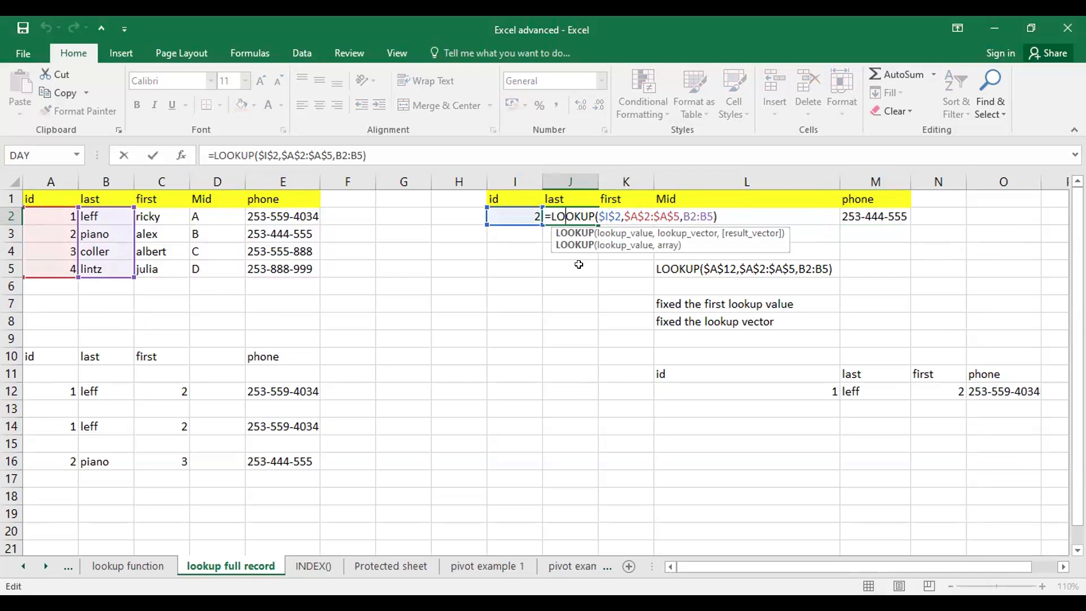
key(Return)
Step: Try to fill the id in I2 down to I4, and undo the fill
click(526, 229)
drag(522, 216, 527, 249)
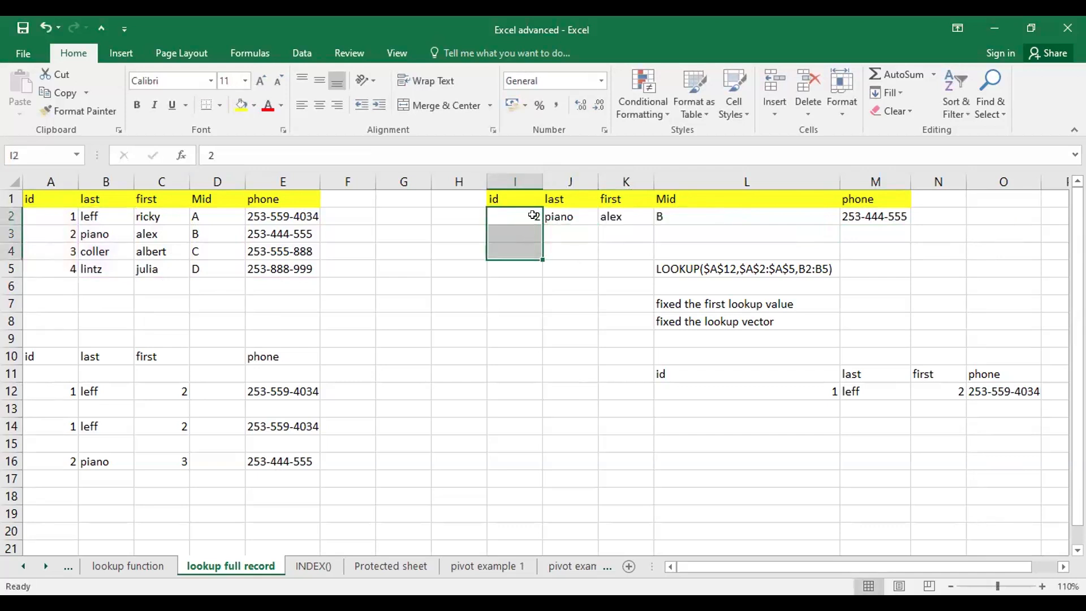
click(534, 218)
drag(541, 219, 540, 259)
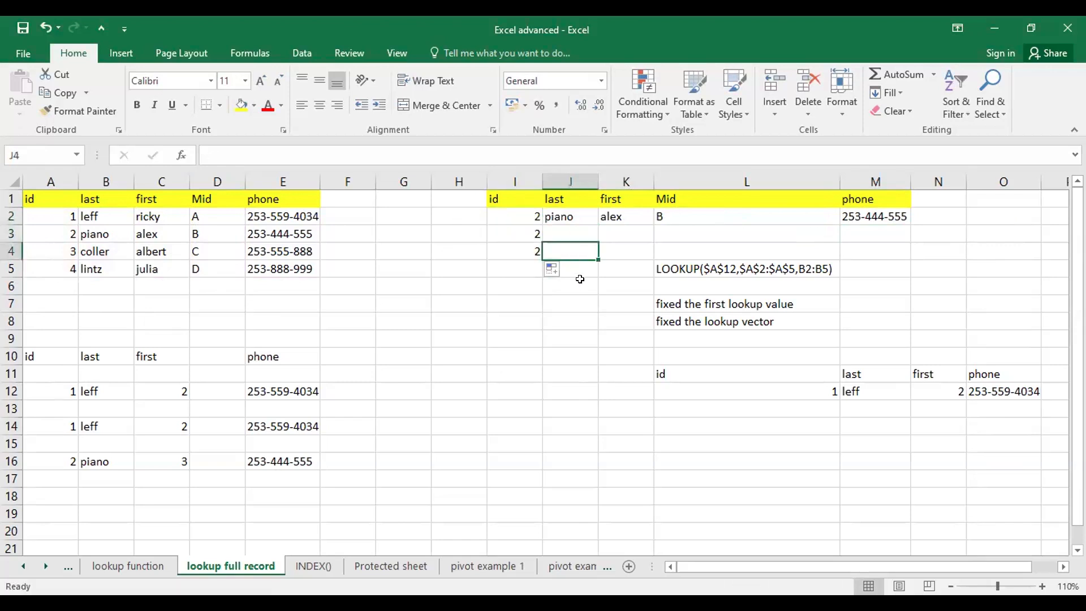
key(ctrl+z)
click(577, 306)
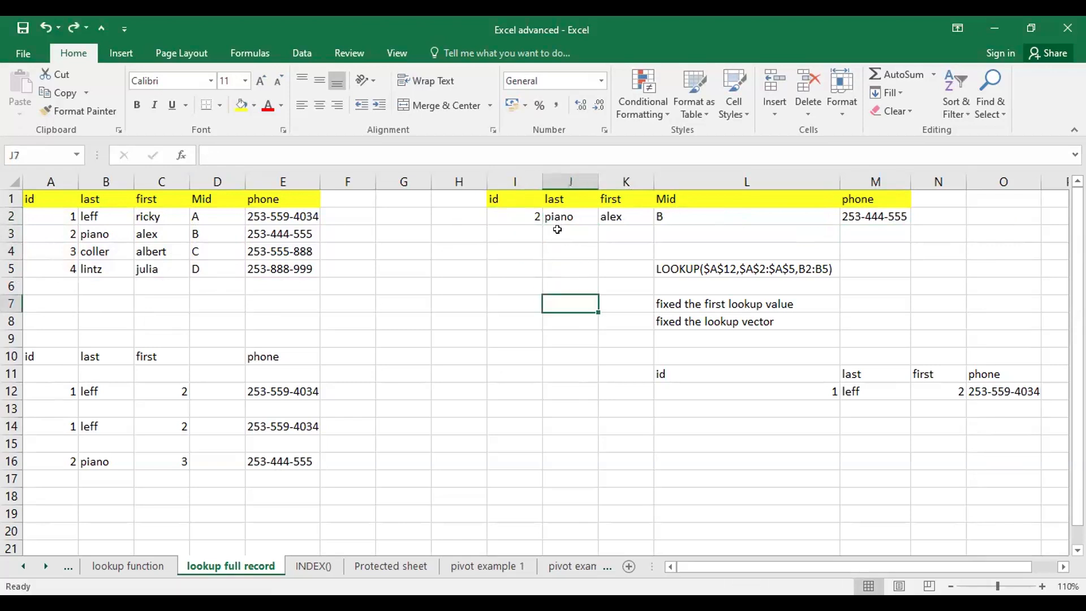
Step: Fill the lookup record in I2:M2 down to row 4
drag(532, 215, 877, 223)
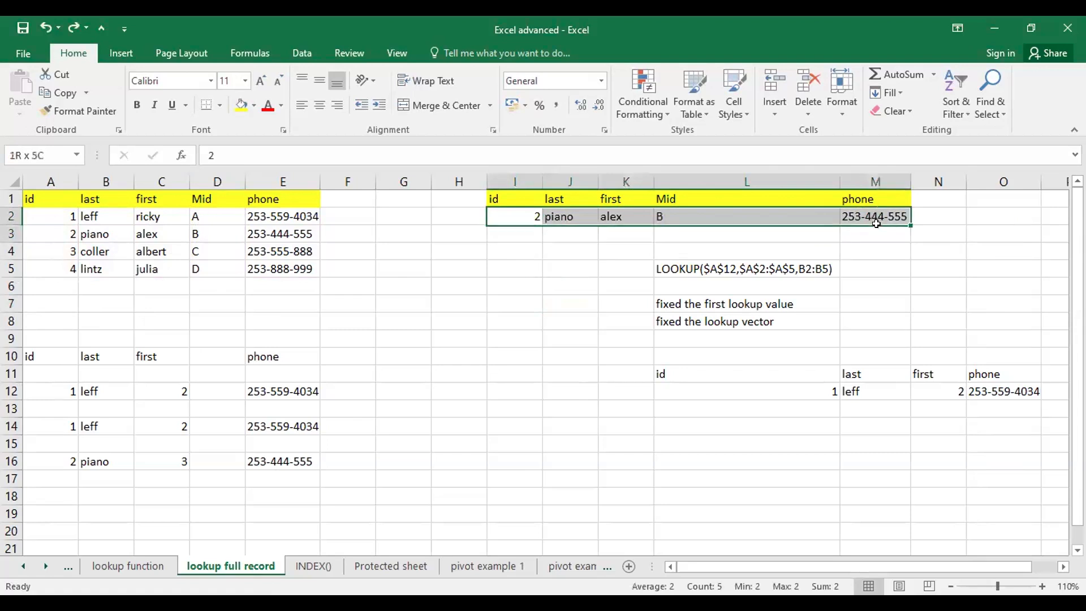
click(1002, 234)
drag(526, 216, 909, 254)
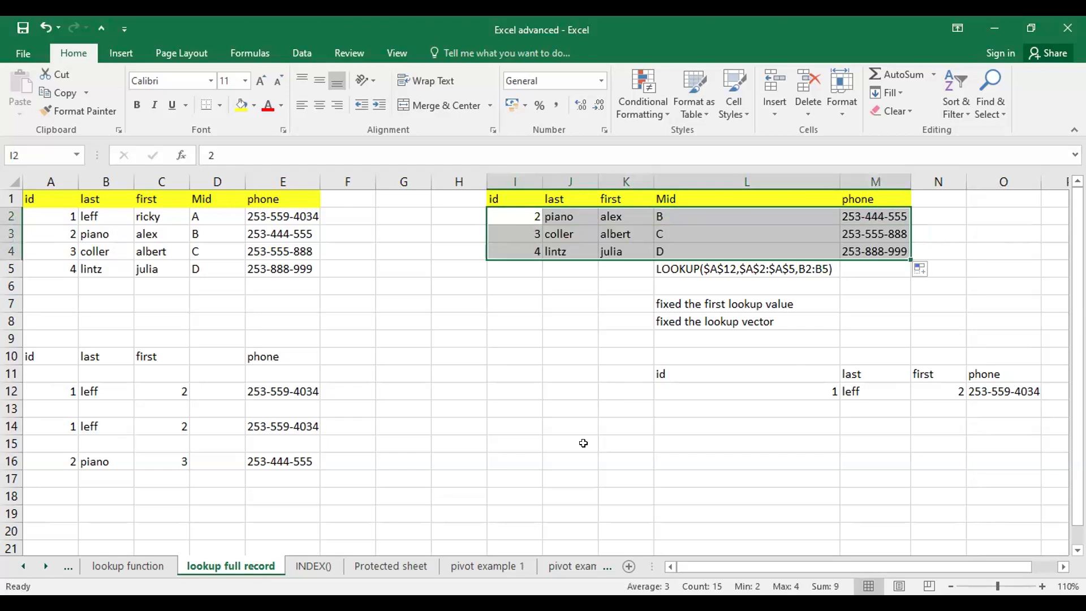
Step: Inspect the phone LOOKUP formulas in M3 and M4, and clear the filled rows I3:M4
double_click(876, 229)
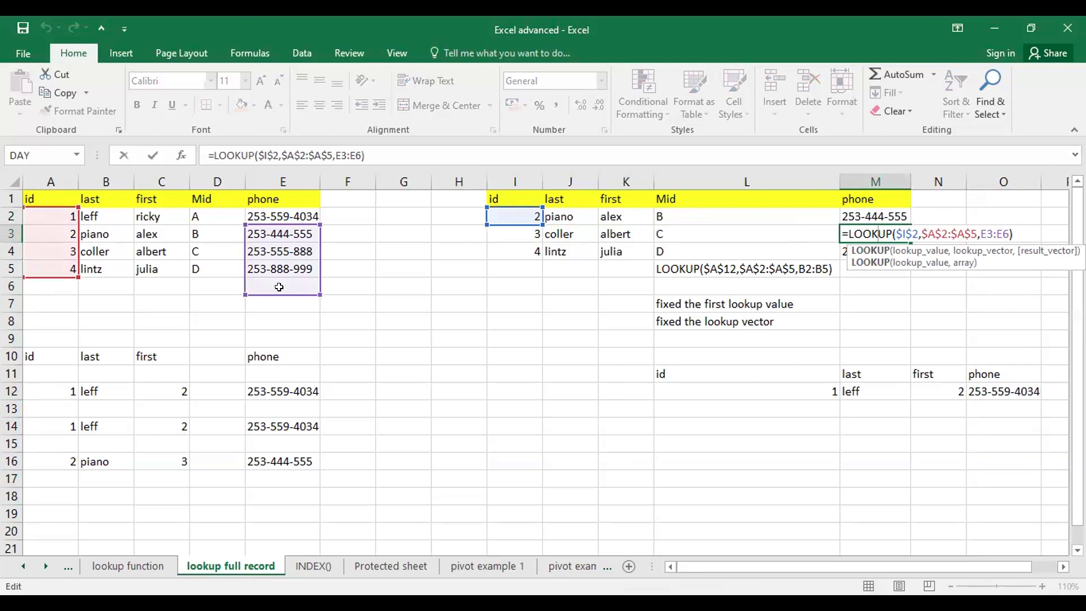
key(Return)
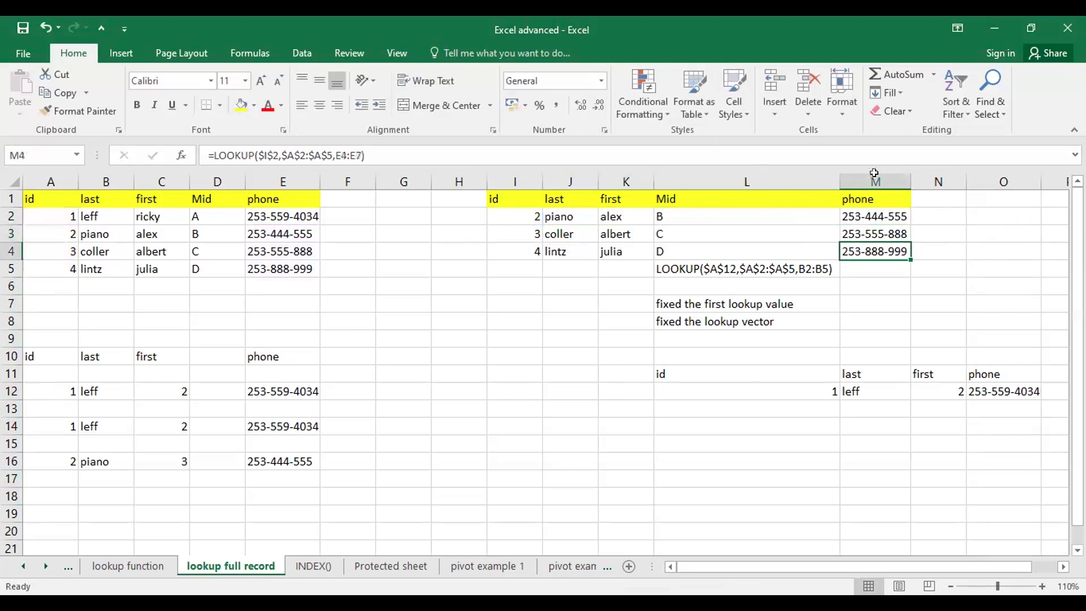
double_click(886, 252)
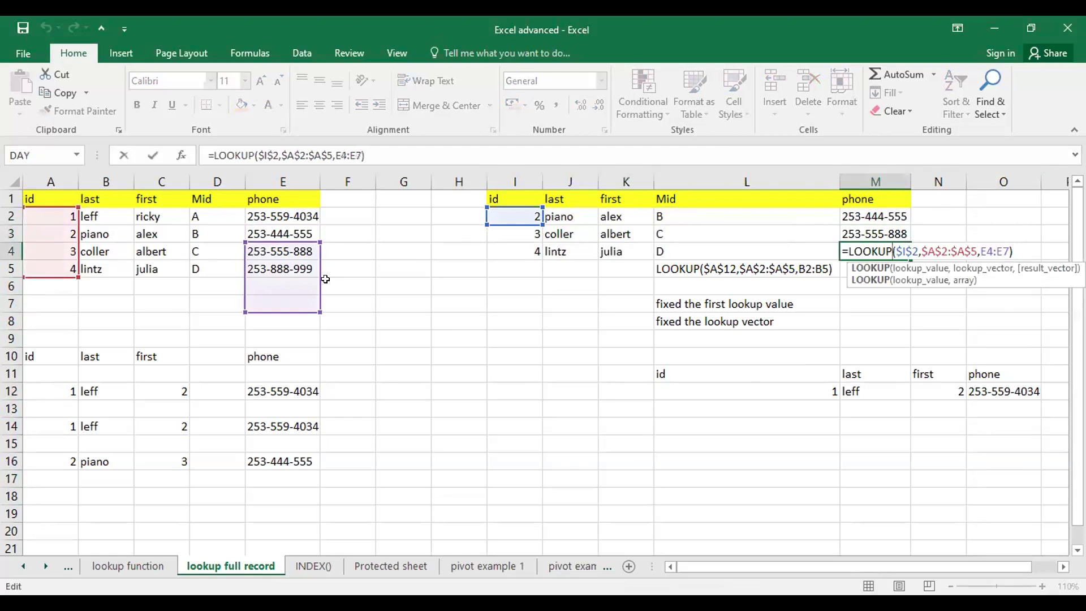
key(Return)
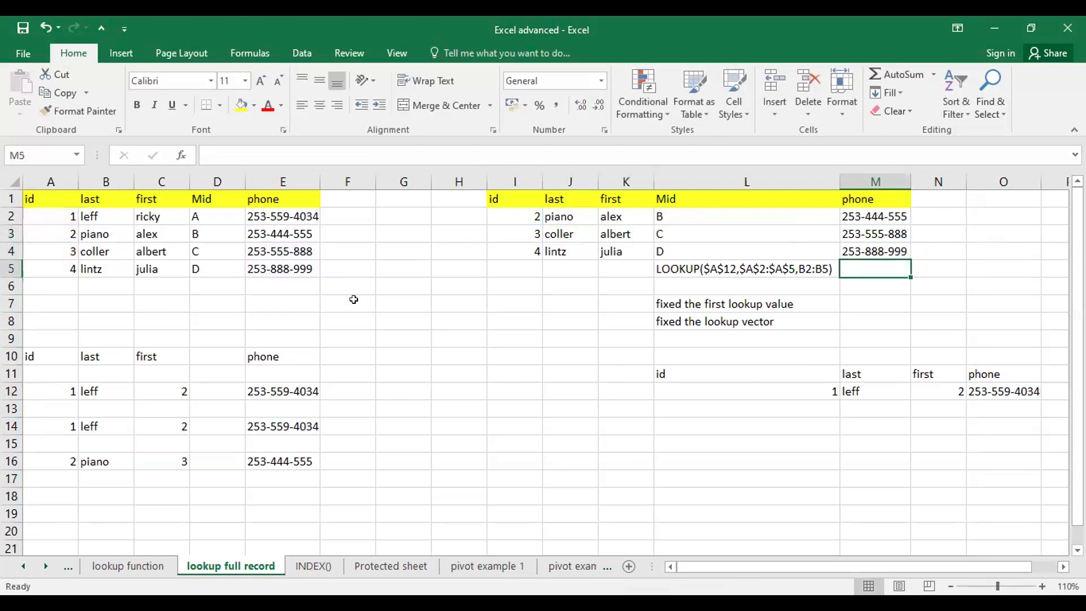
drag(516, 235, 877, 252)
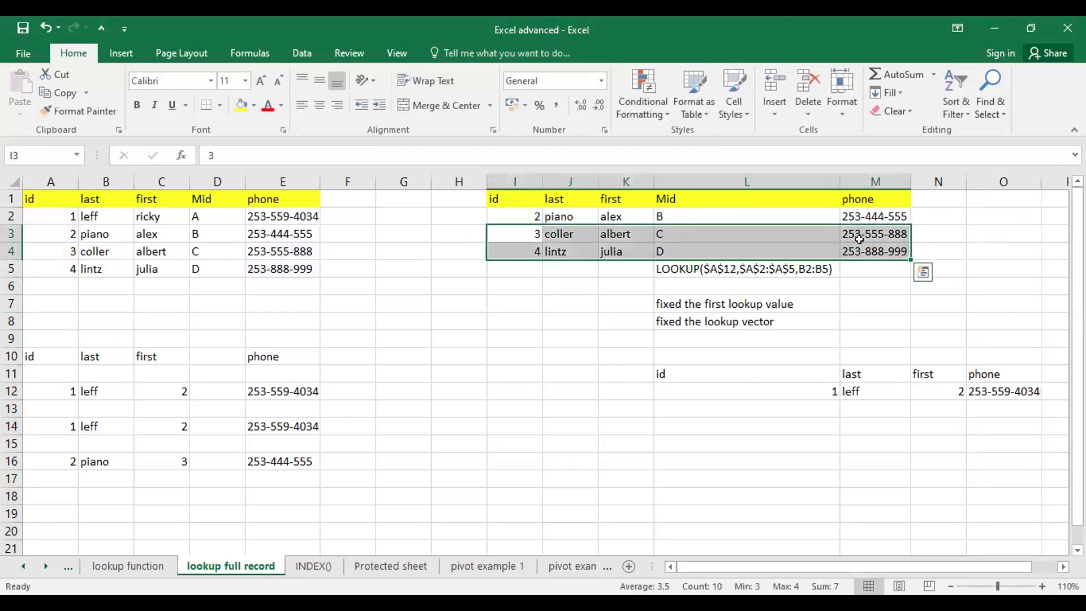
key(Delete)
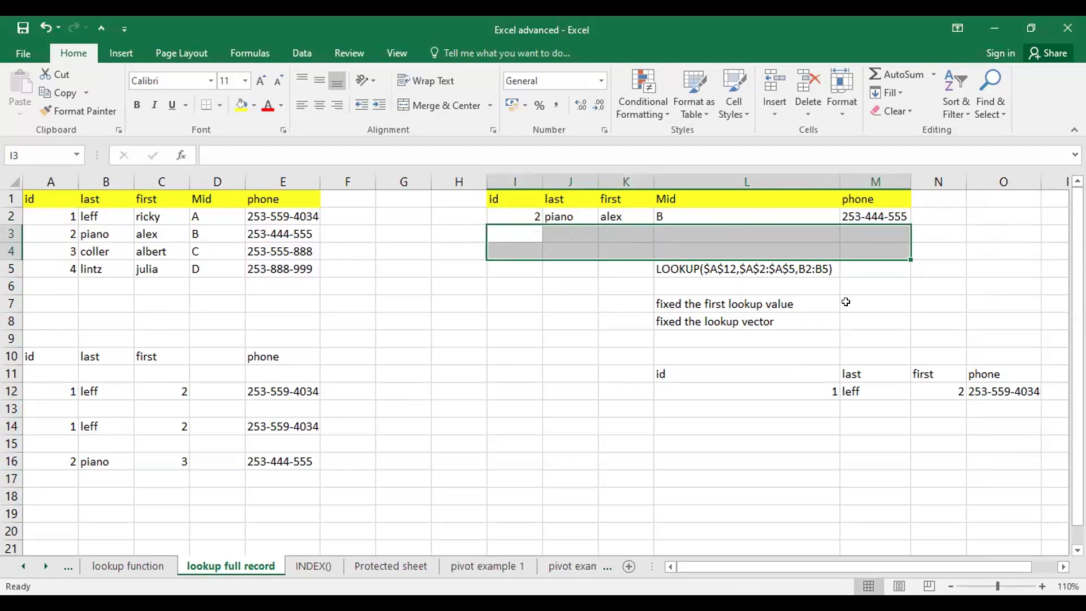
Step: Examine the absolute lookup value and lookup vector references in the J2 formula
click(583, 213)
double_click(583, 214)
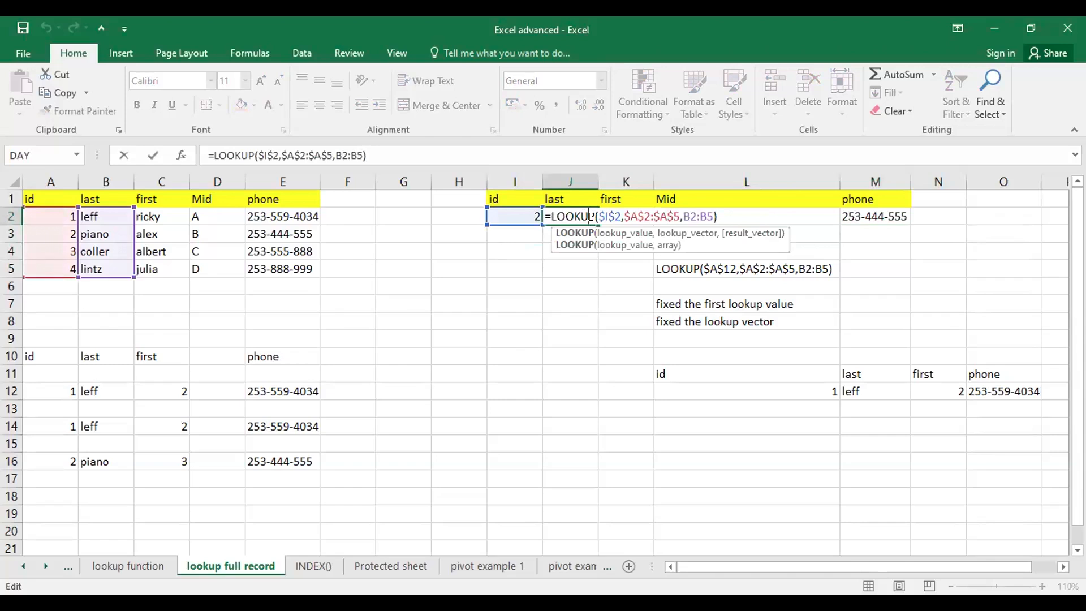
double_click(671, 215)
mouse_move(606, 202)
mouse_down()
mouse_move(593, 203)
mouse_move(595, 213)
mouse_up()
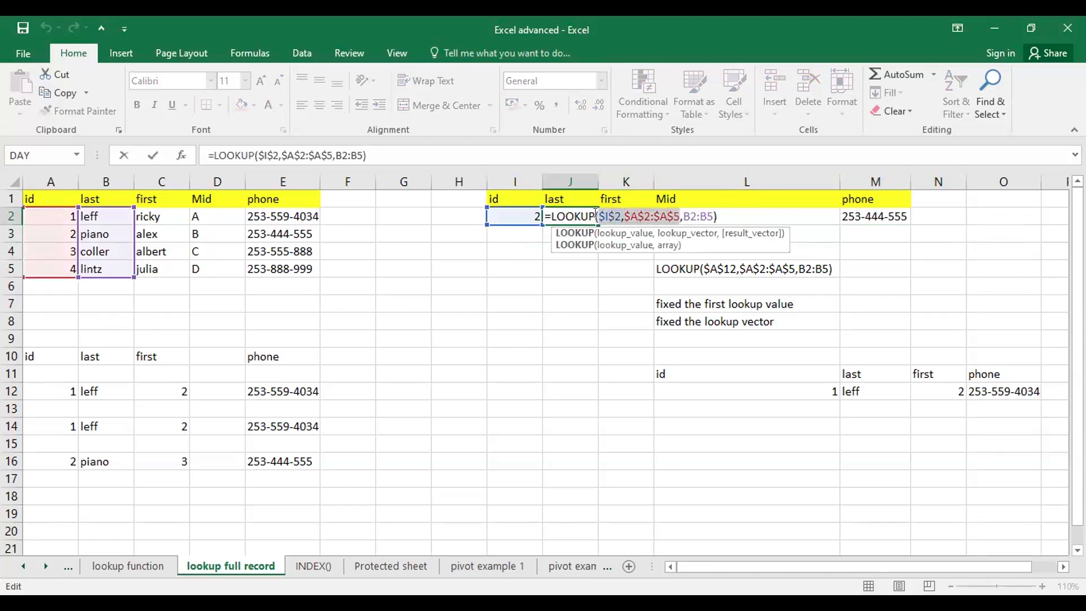
click(660, 216)
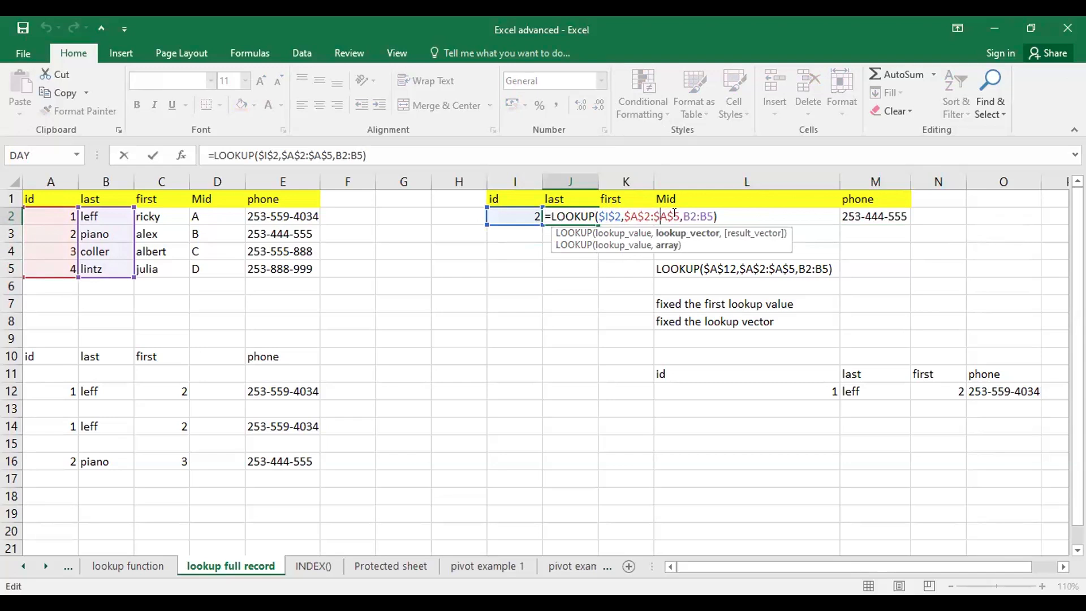
key(Return)
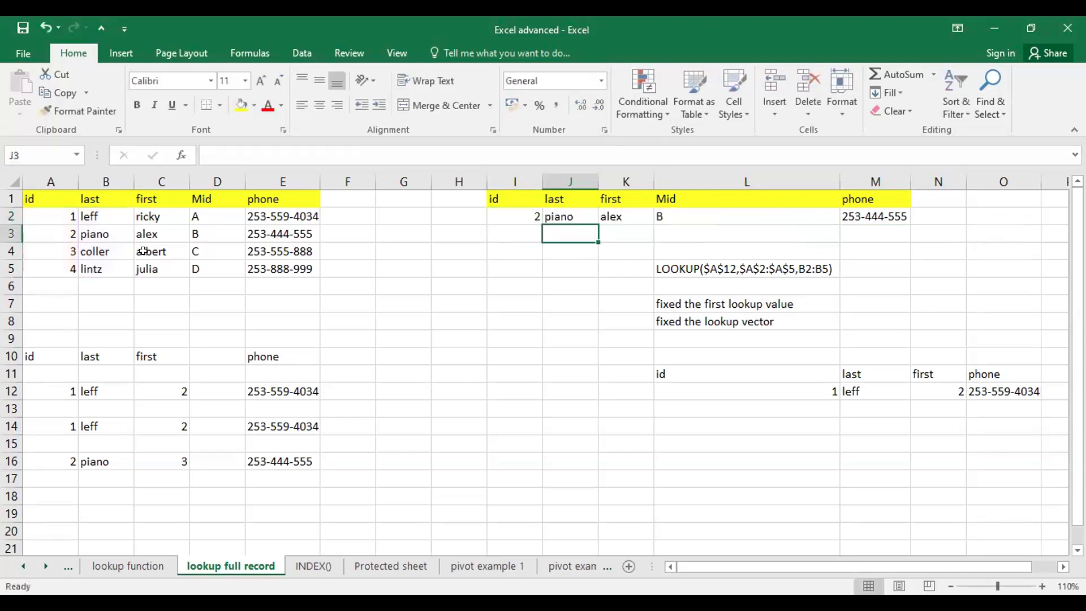
Step: Clear the old lookup results and headings in A10:E16
click(71, 266)
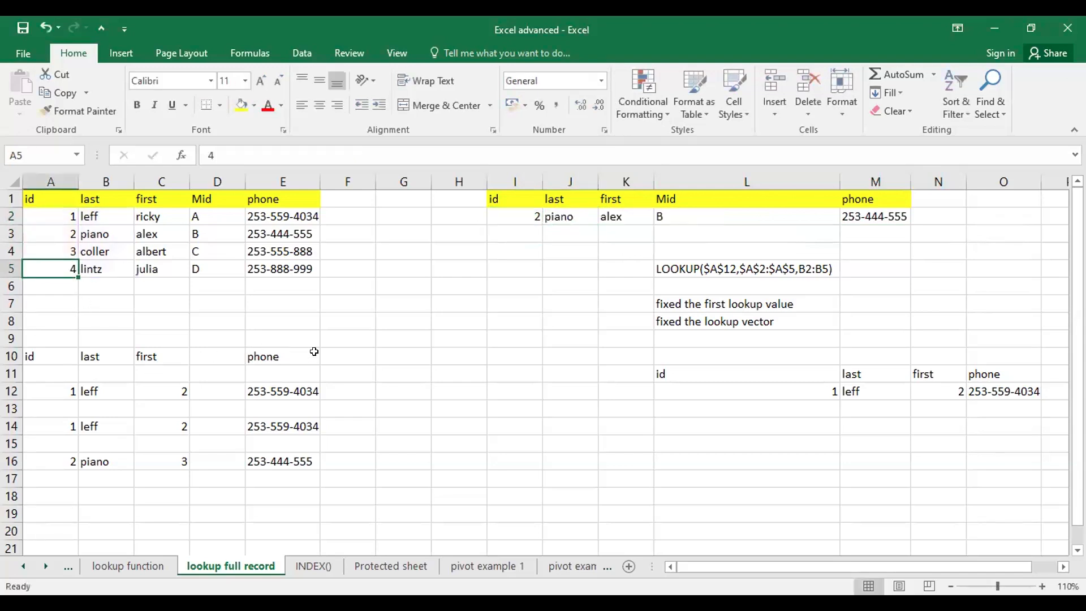
key(ctrl+c)
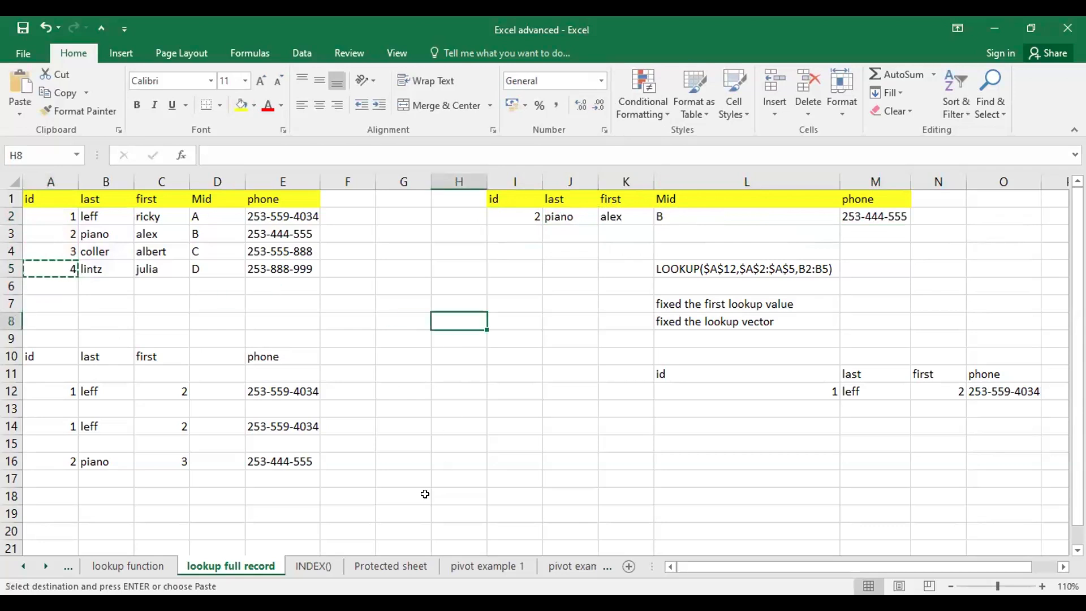
drag(51, 351, 302, 457)
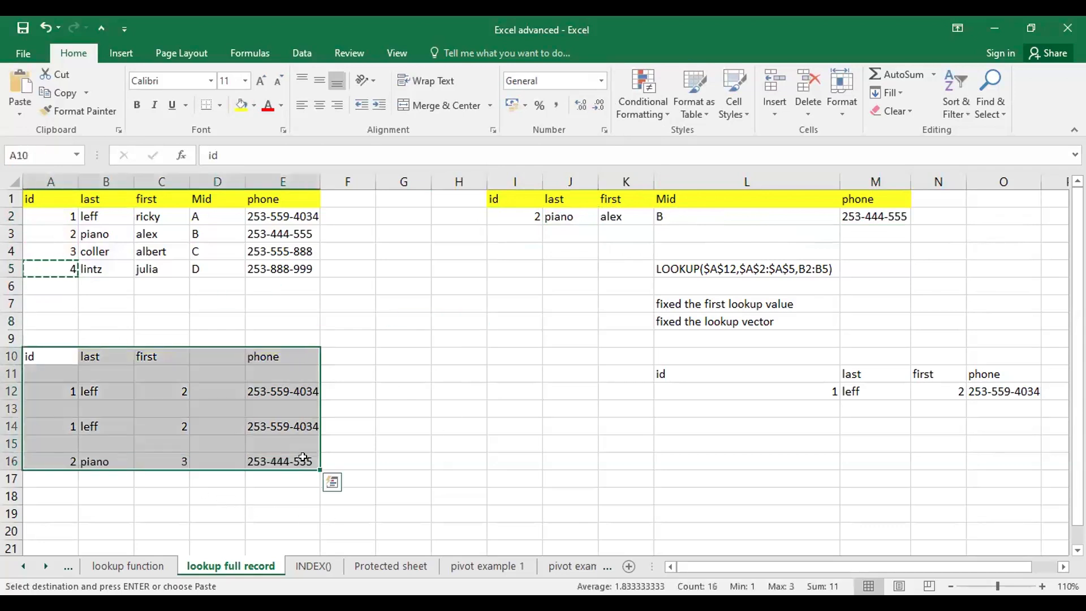
key(Delete)
click(71, 408)
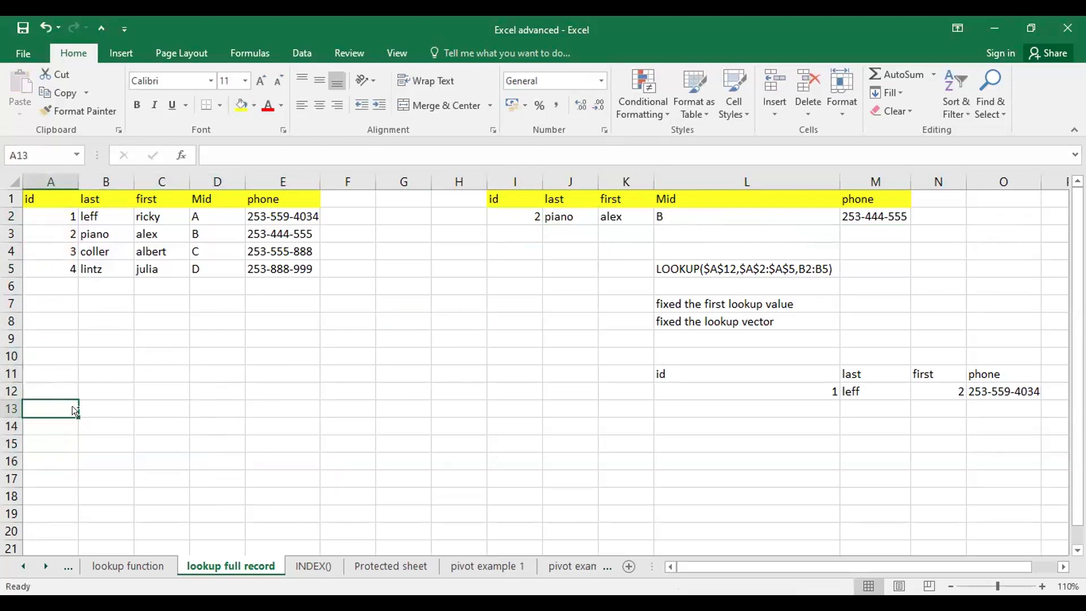
Step: Copy the id 4 from A5 into A12
click(48, 271)
key(ctrl+c)
click(68, 385)
key(ctrl+v)
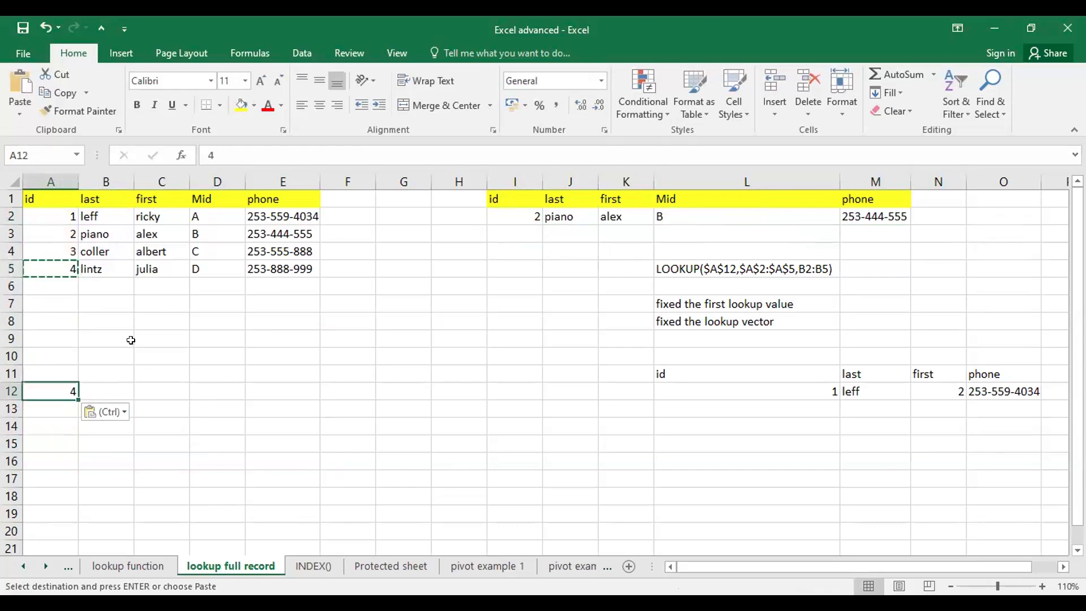
Step: Enter =LOOKUP($A$12,$A$2:$A$5,B2:B5) in B12 and compare its result with the last name in B5
click(113, 390)
text(=)
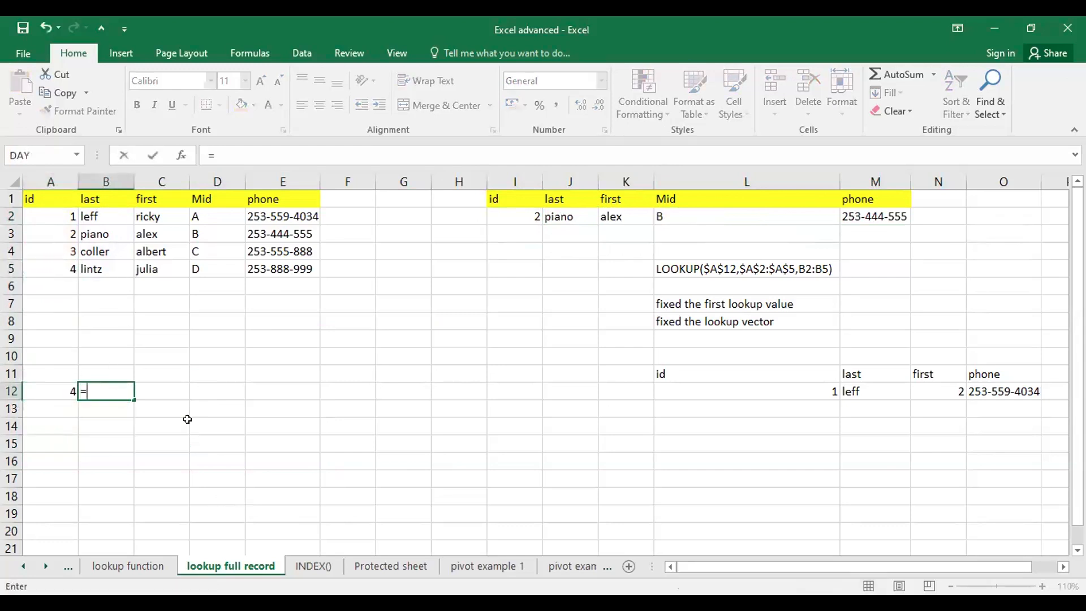
text(LOOKUP)
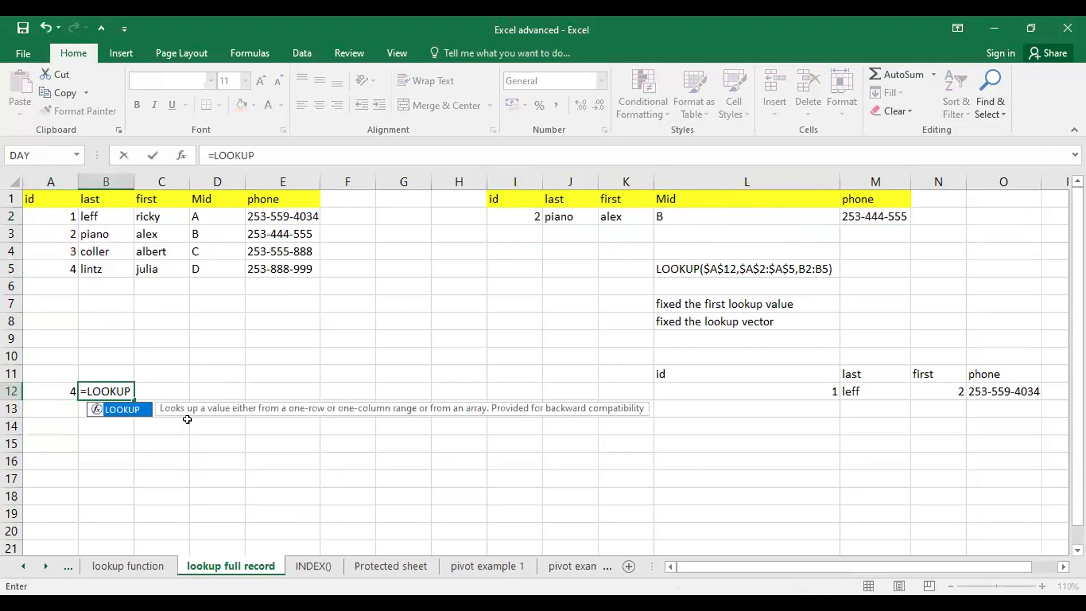
text(()
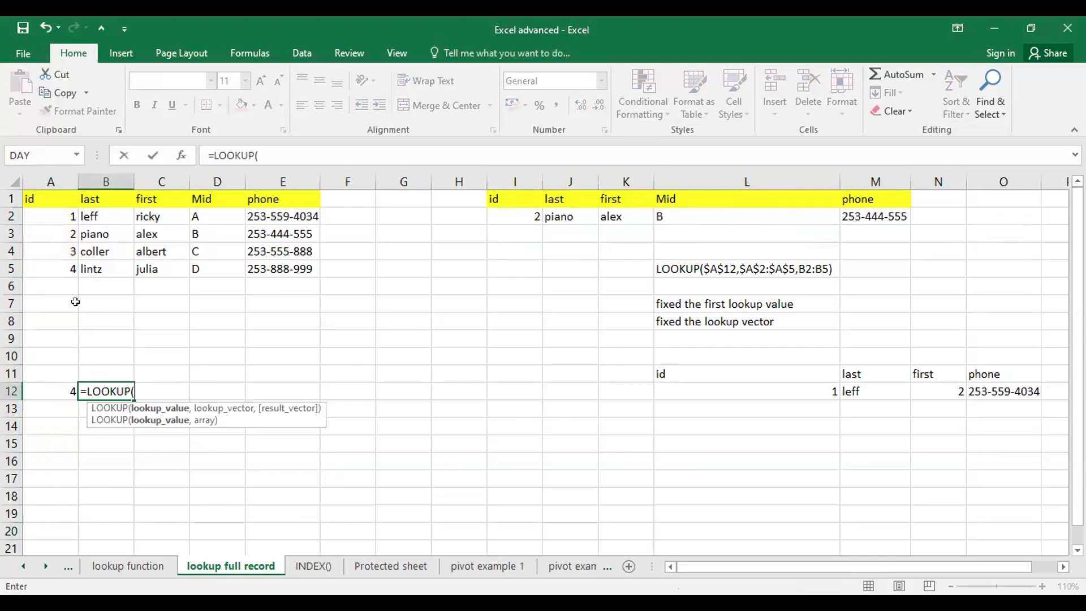
click(44, 386)
key(F4)
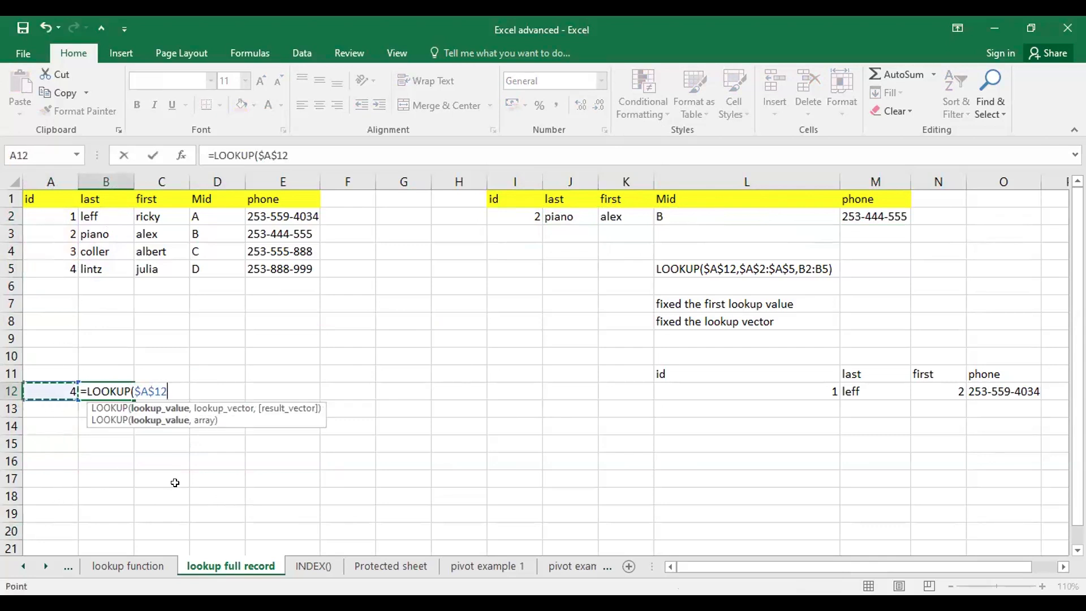
text(,)
drag(36, 213, 49, 270)
key(F4)
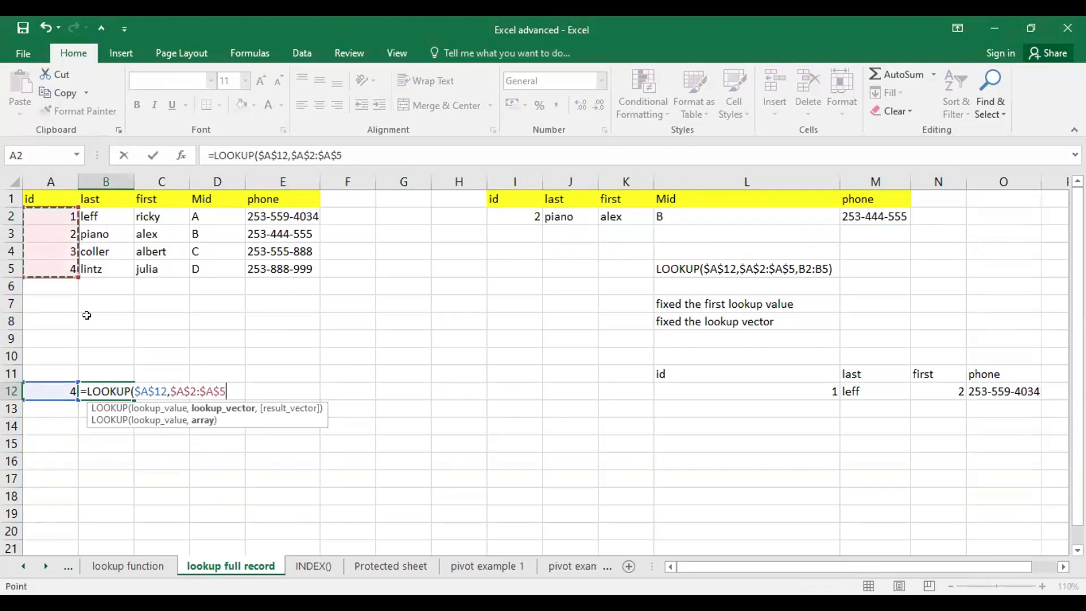
text(,)
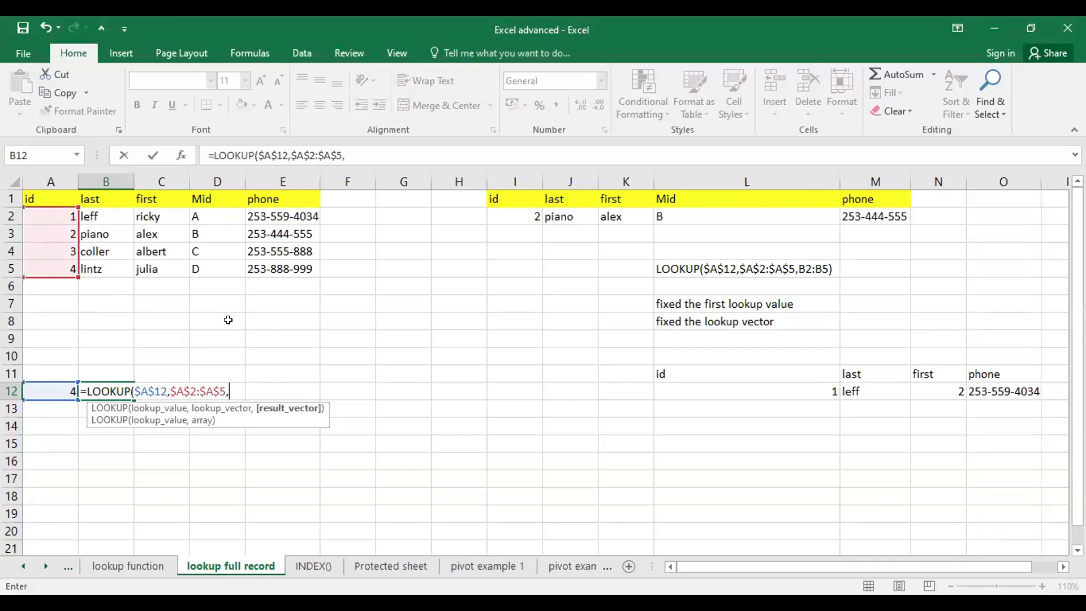
drag(110, 218, 109, 265)
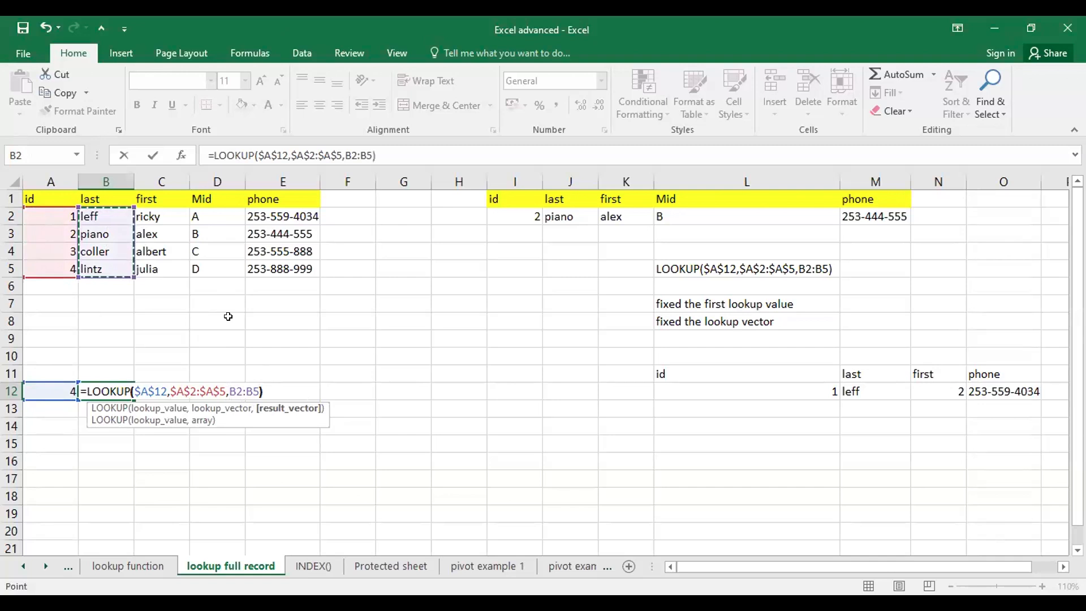
key(Return)
click(90, 270)
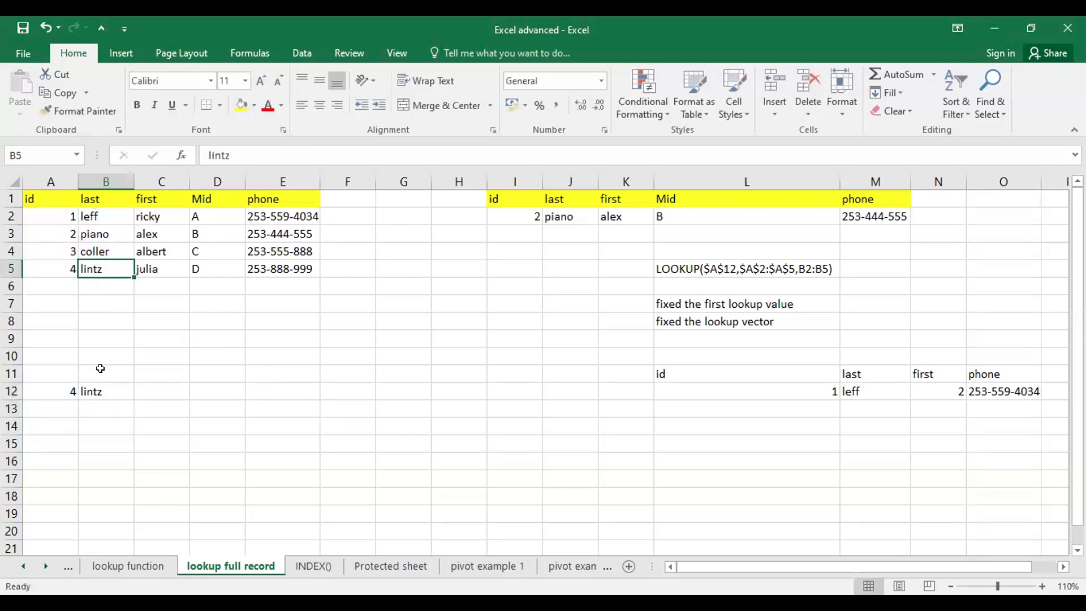
Step: Try to fill A12:B12 across to E12, and clear the filled cells C12:E12
click(105, 389)
drag(75, 391, 303, 393)
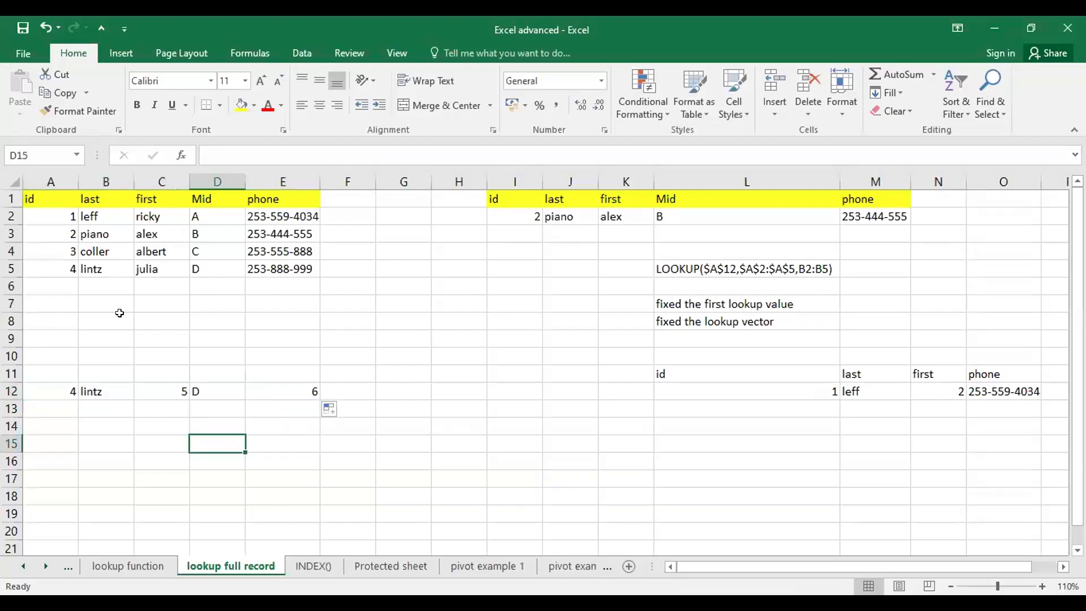
click(160, 395)
click(313, 393)
drag(170, 391, 297, 402)
key(Delete)
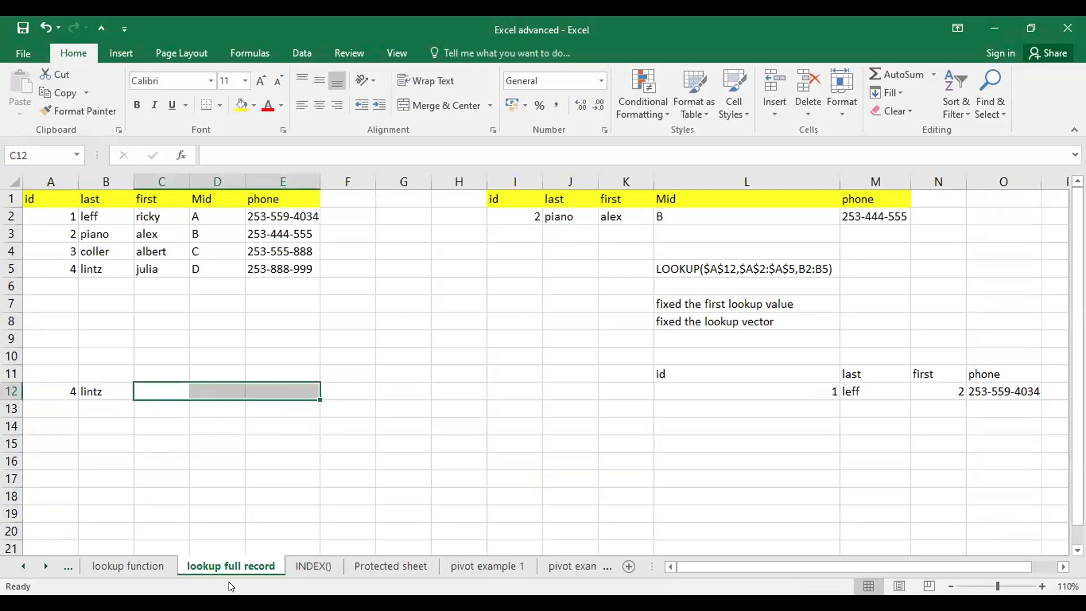
Step: Fill only the LOOKUP formula in B12 across to E12 to retrieve the rest of the record
click(111, 389)
drag(132, 397, 308, 392)
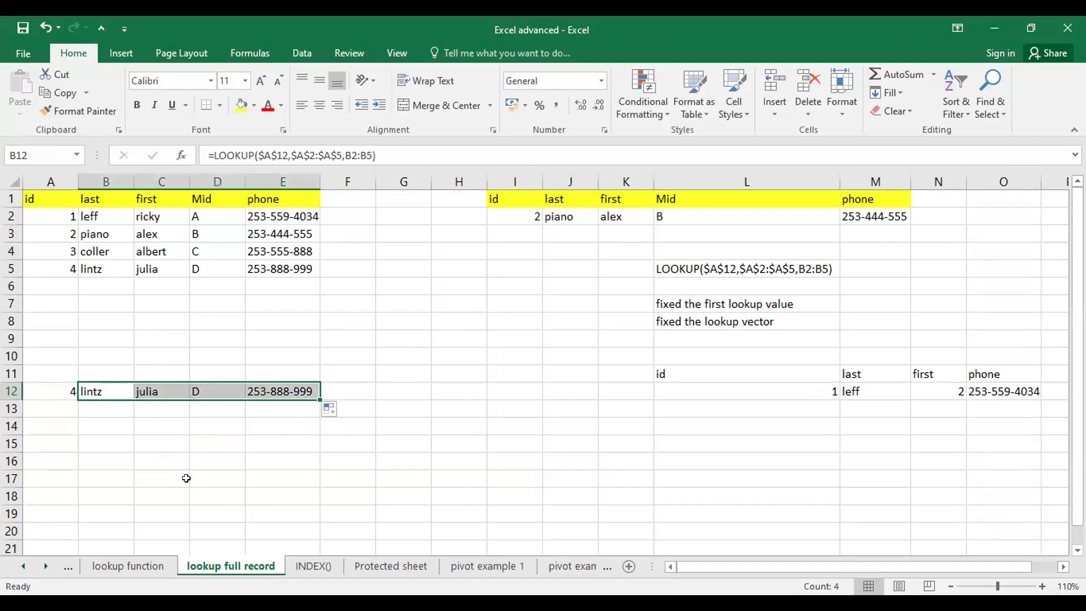
click(220, 442)
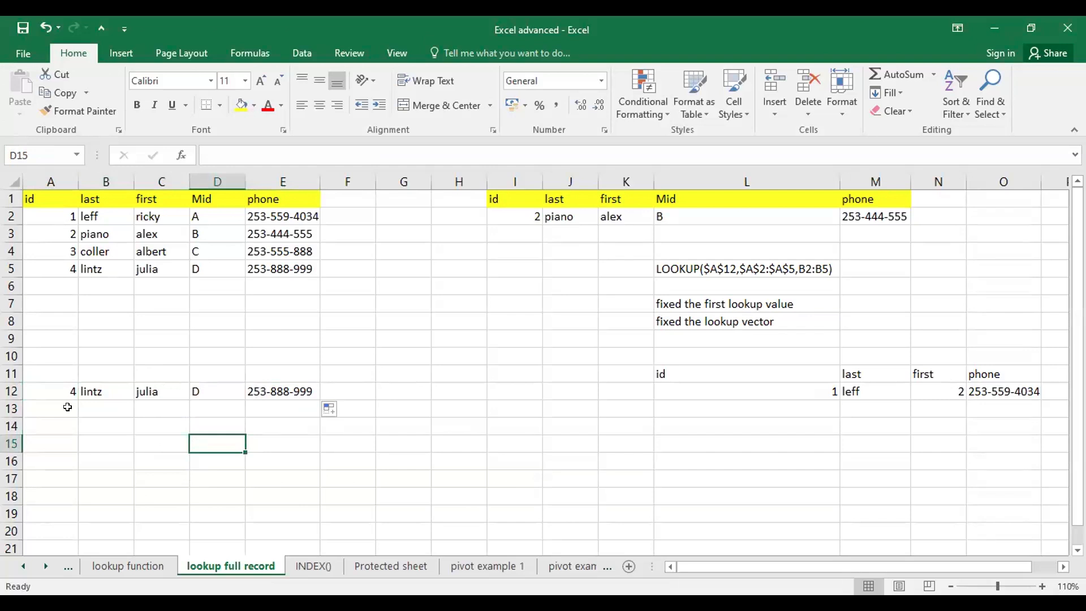
Step: Examine the filled LOOKUP formulas in C12, D12 and E12, checking which references are fixed and which result range each uses
double_click(160, 391)
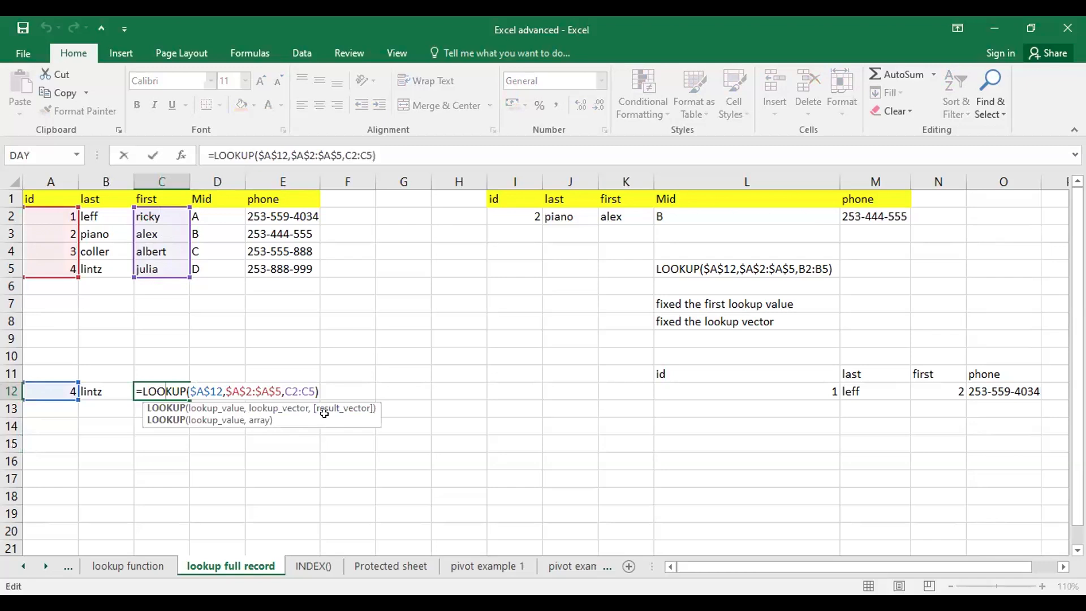
key(Return)
double_click(218, 391)
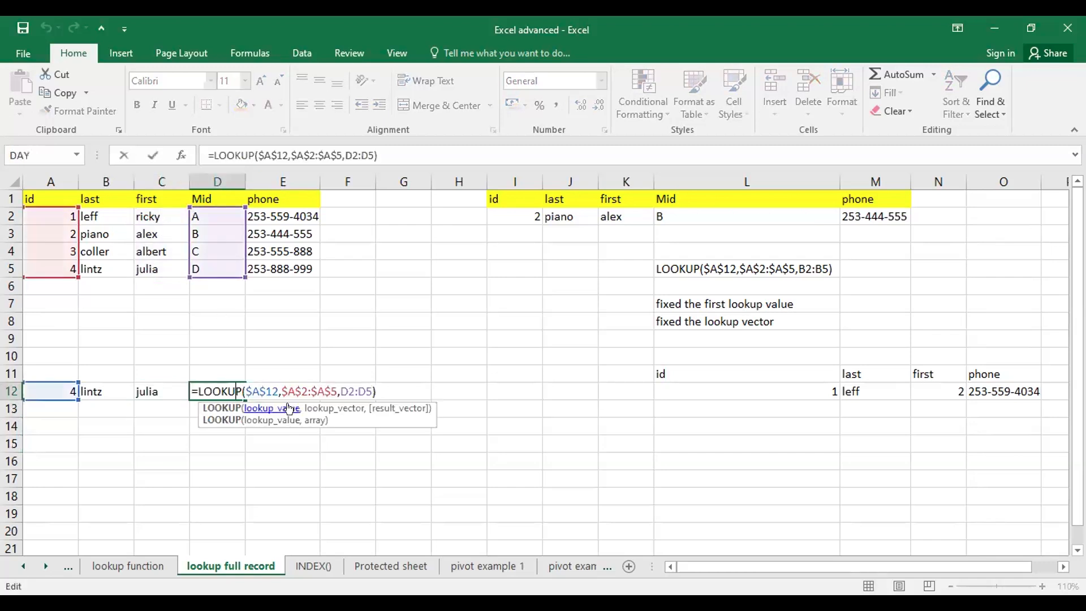
key(Return)
click(108, 393)
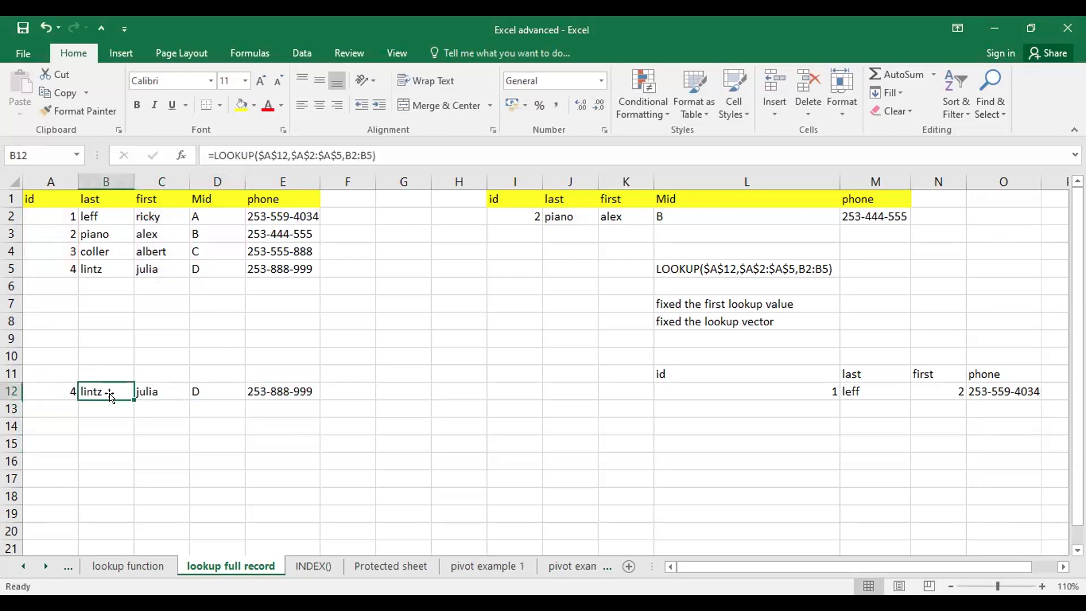
click(197, 392)
double_click(197, 392)
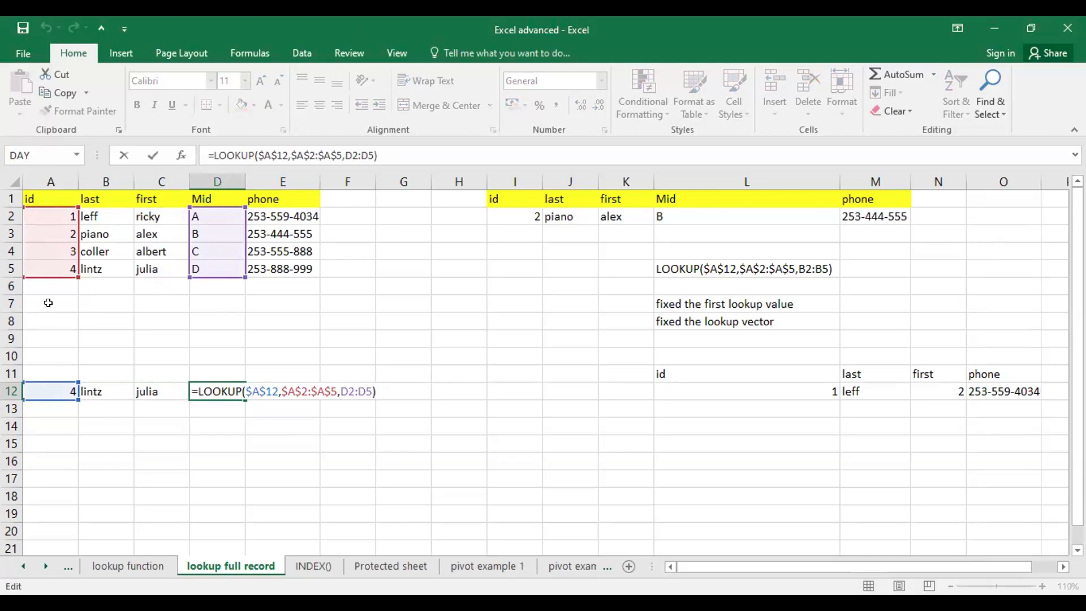
key(Return)
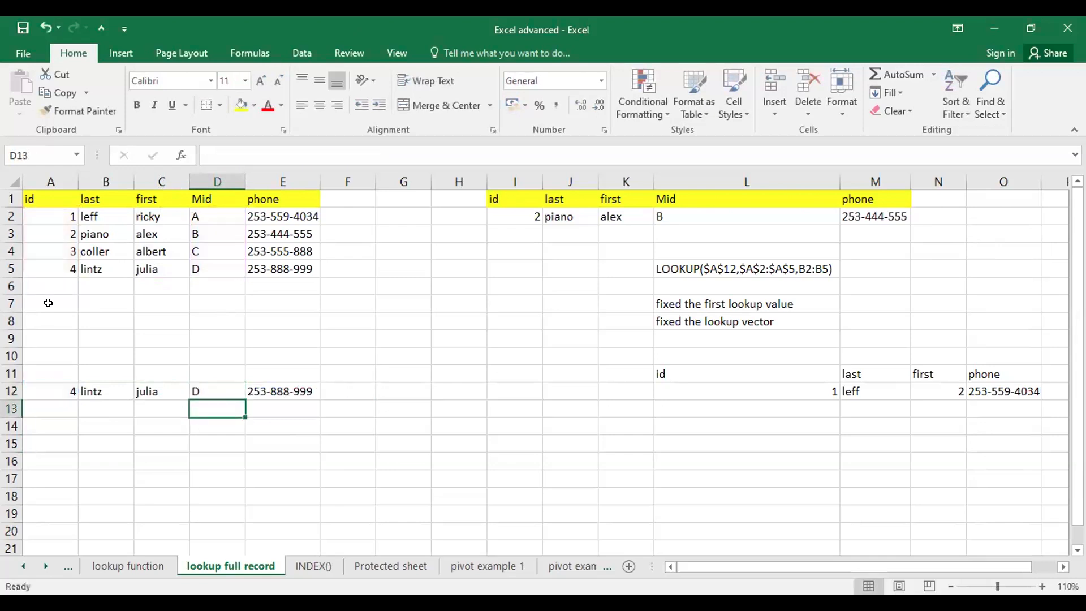
double_click(289, 390)
key(Return)
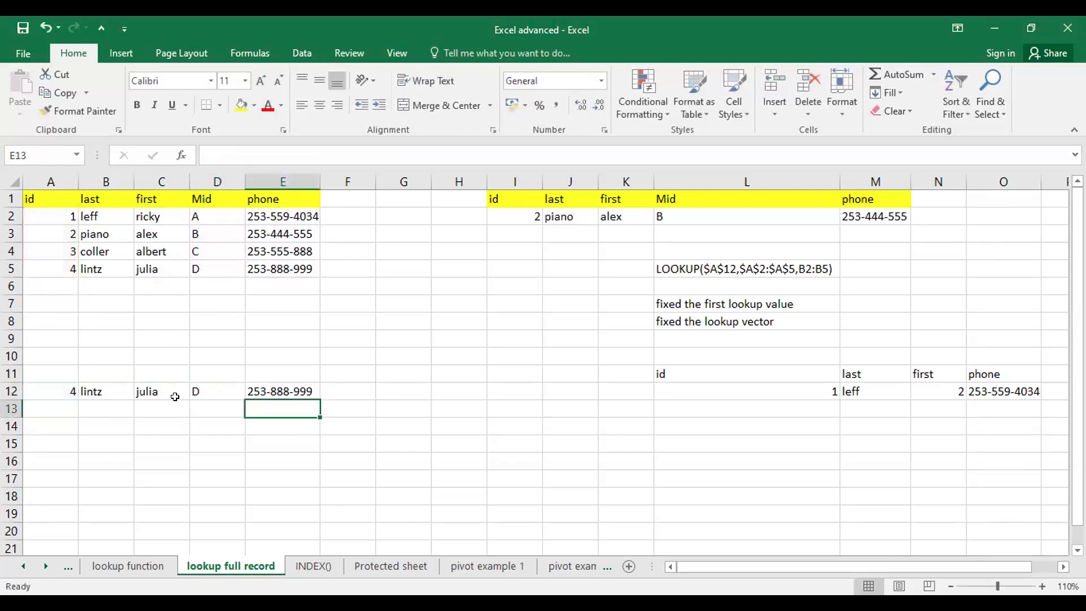
double_click(164, 391)
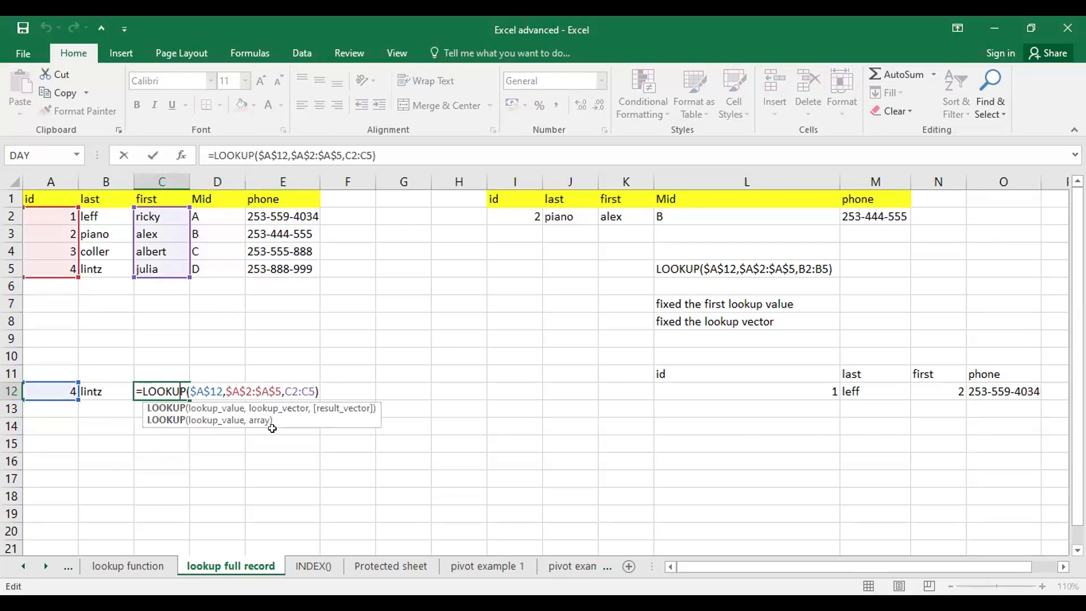
key(Return)
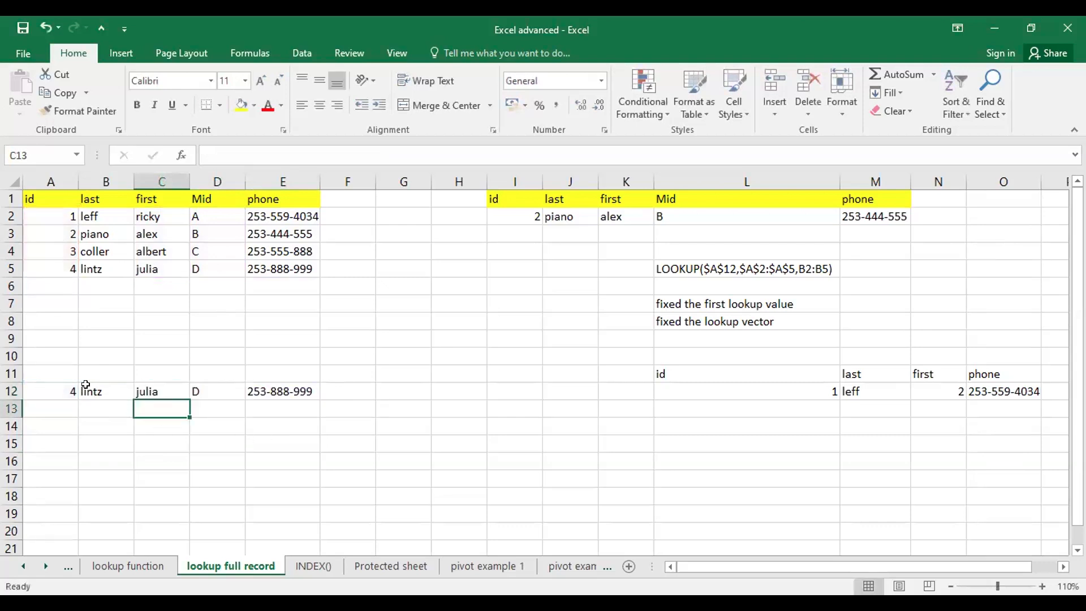
Step: Compare the lookup id in A12 and the id range A2:A5 with the references in the B12 and E12 formulas
click(58, 386)
drag(58, 214, 62, 269)
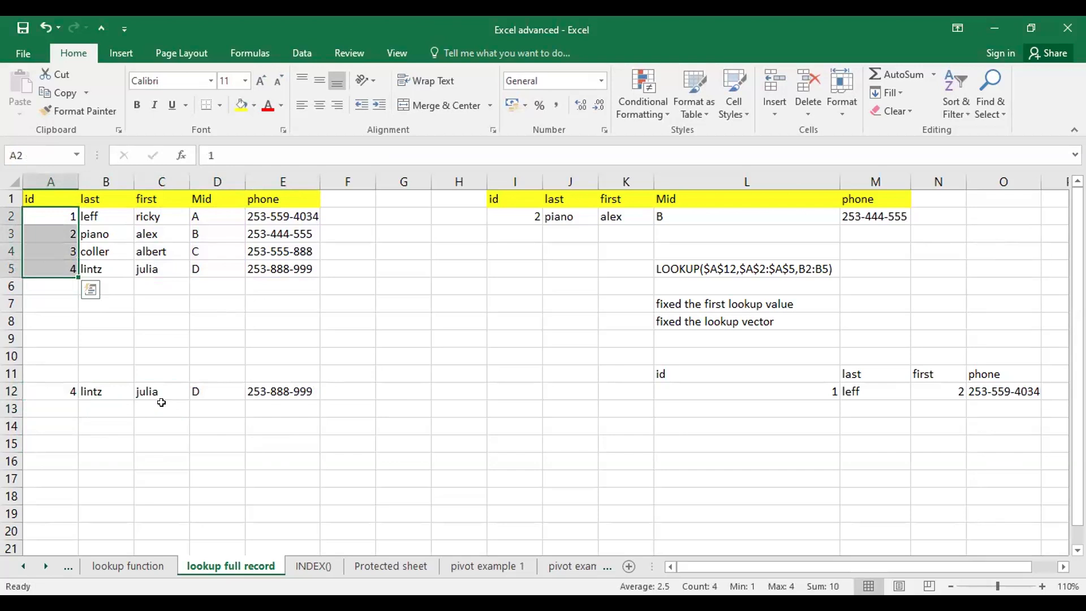
double_click(111, 392)
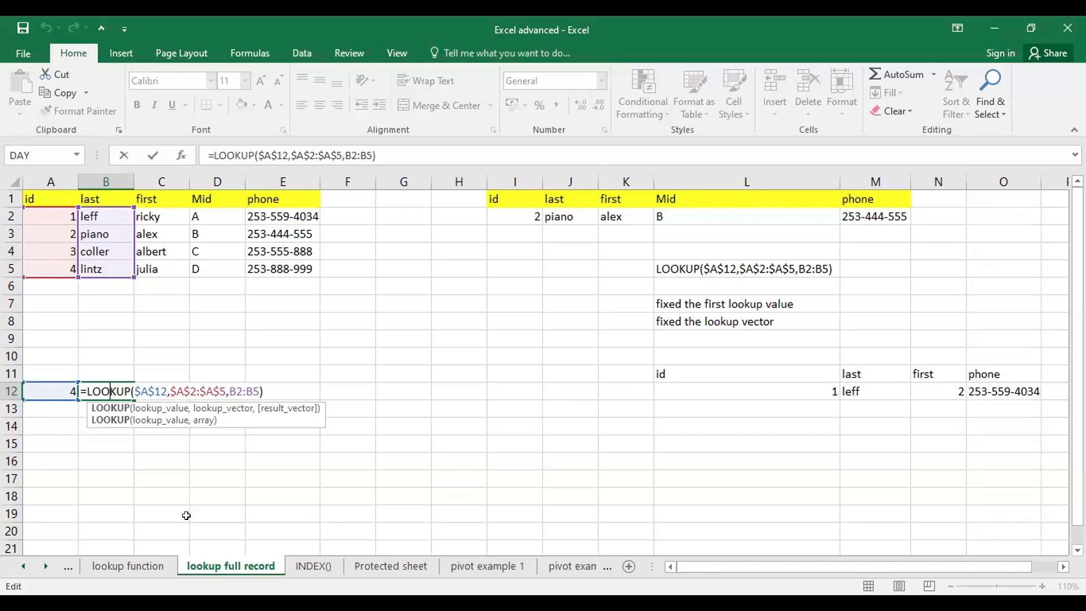
key(Return)
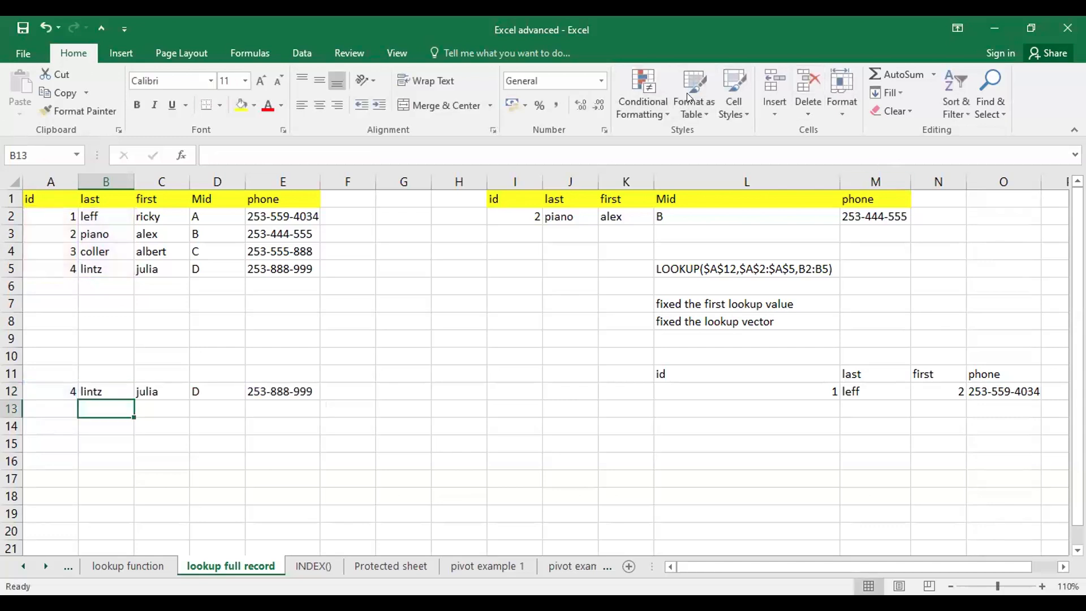
click(256, 398)
double_click(263, 387)
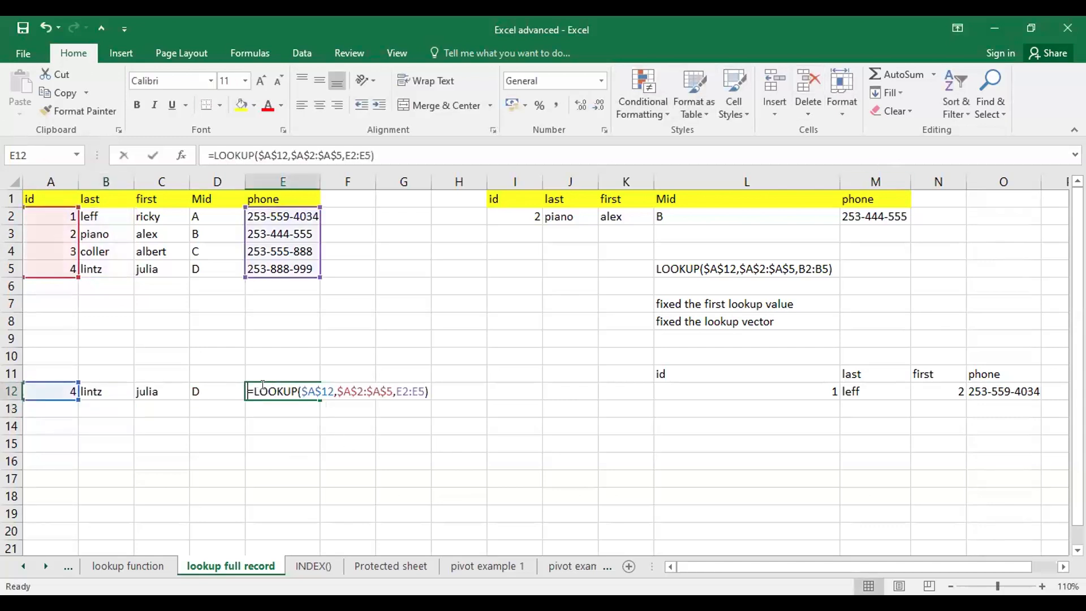
click(266, 390)
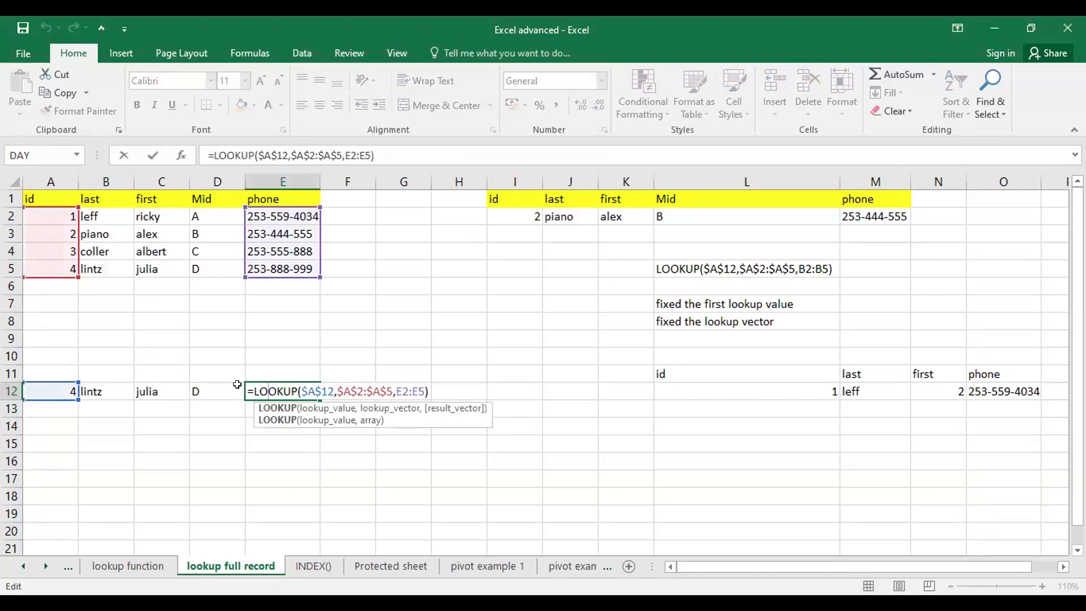
key(Return)
double_click(106, 392)
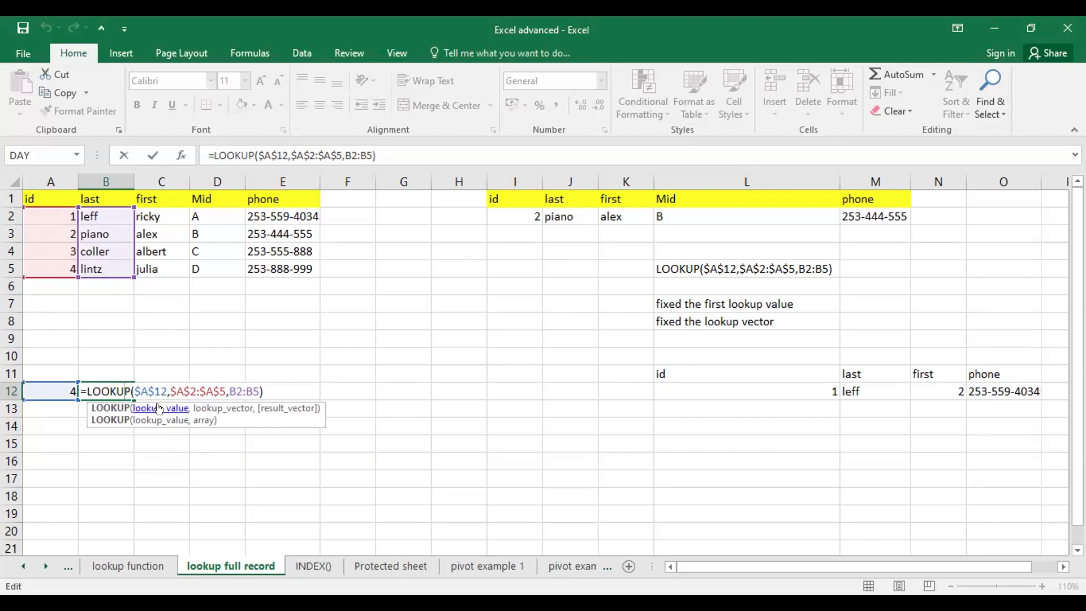
key(Return)
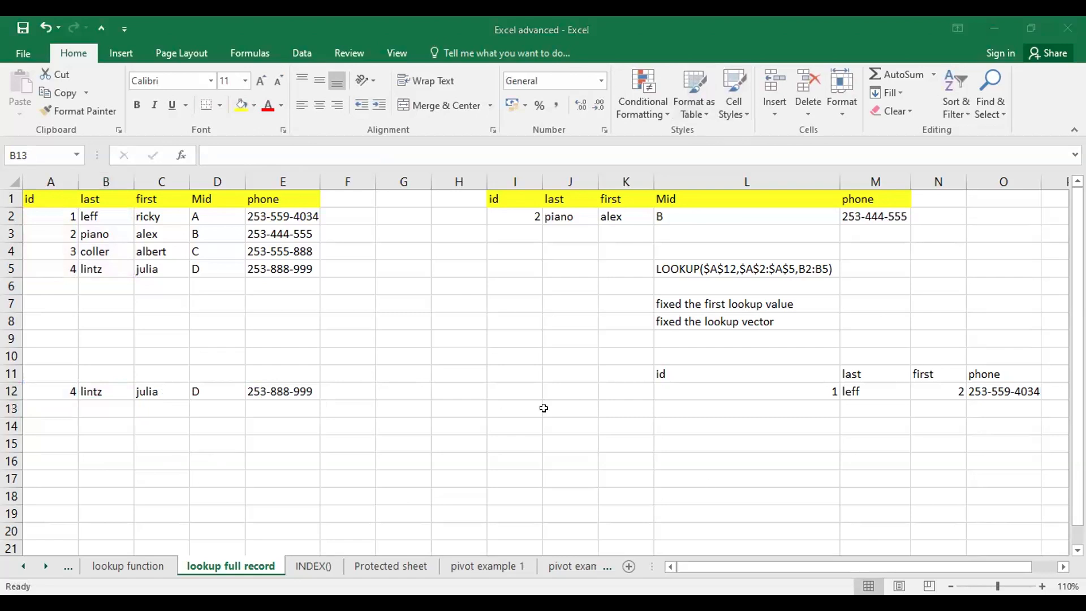
Step: Enter 1 as the lookup value in G5 and review the id range A2:A5
click(424, 281)
click(417, 263)
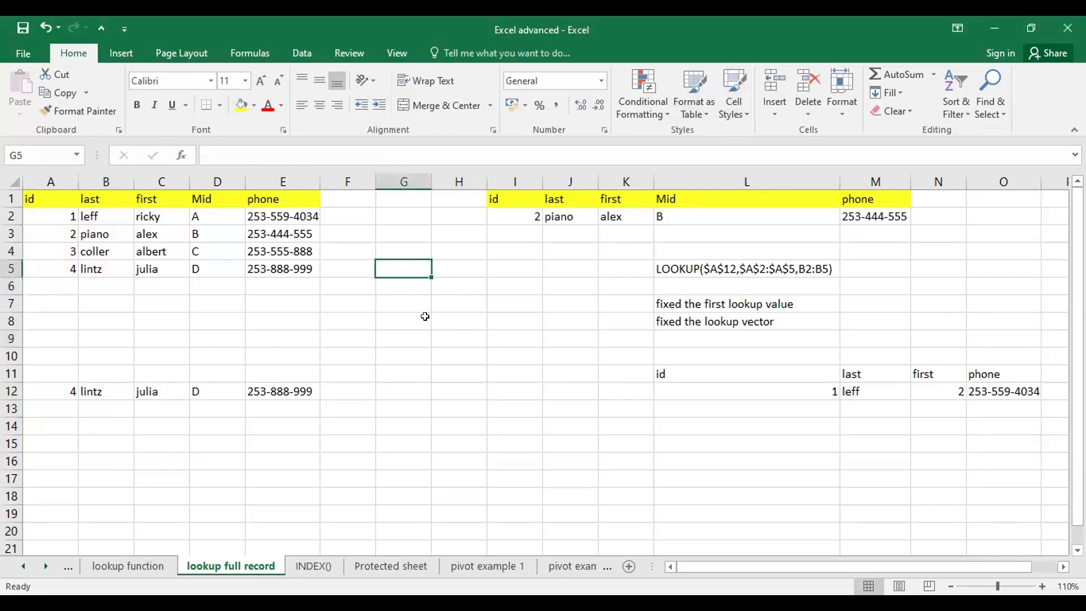
text(1)
drag(48, 218, 59, 269)
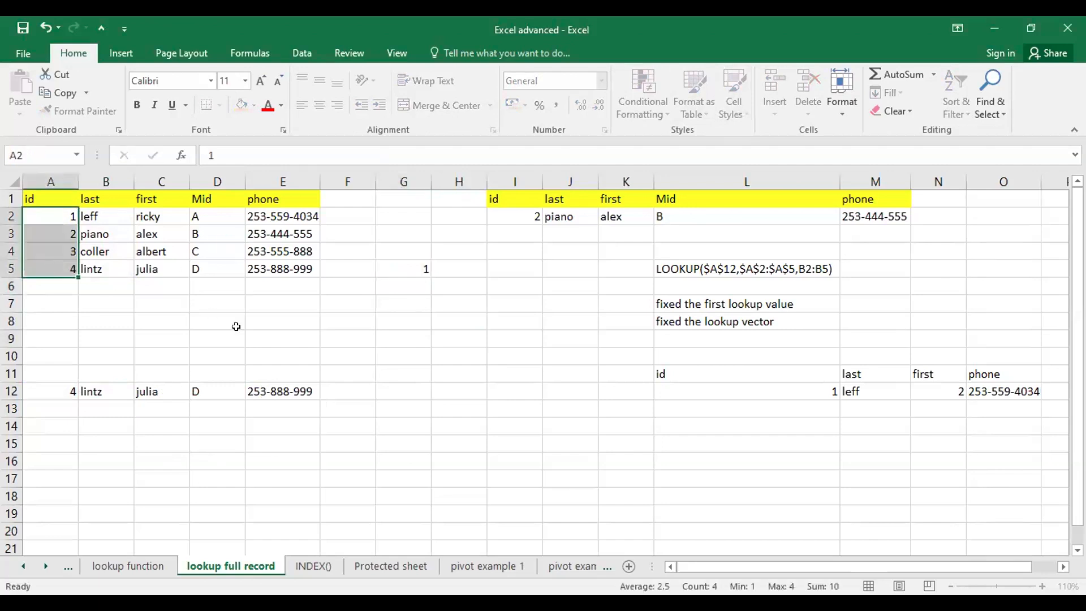
click(417, 313)
click(67, 214)
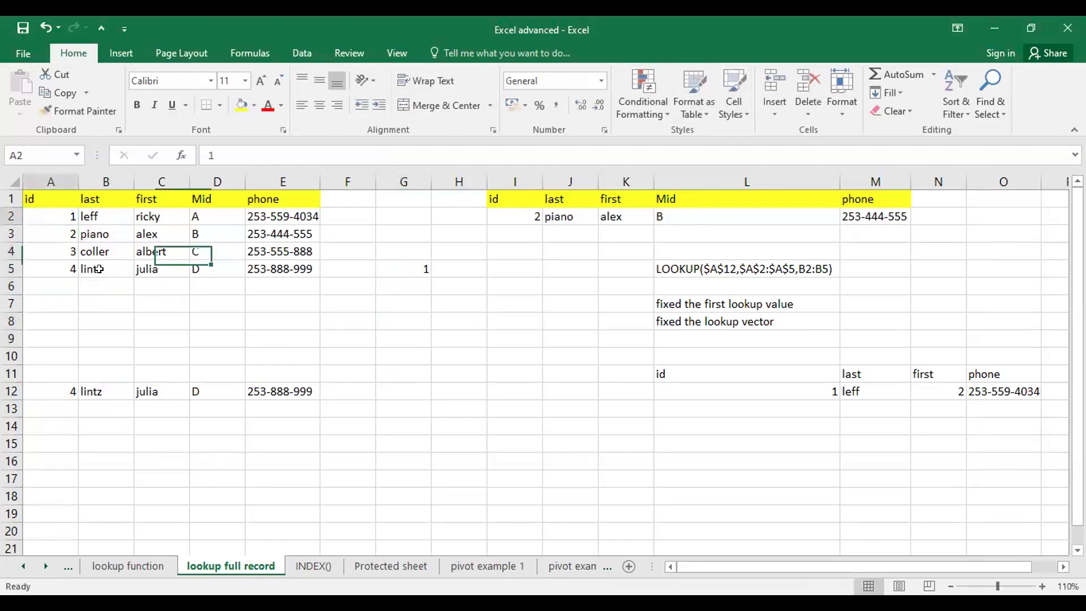
Step: Enter =LOOKUP($G$5,A2:A5,A3:A5) in G7
click(417, 295)
text(=)
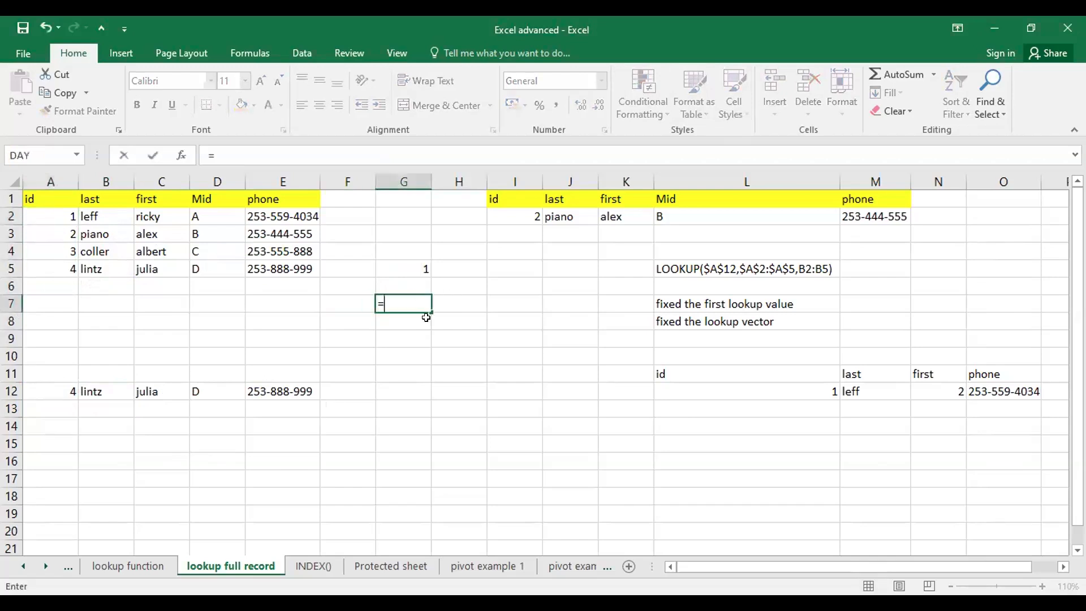
text(LOOKUP)
double_click(426, 322)
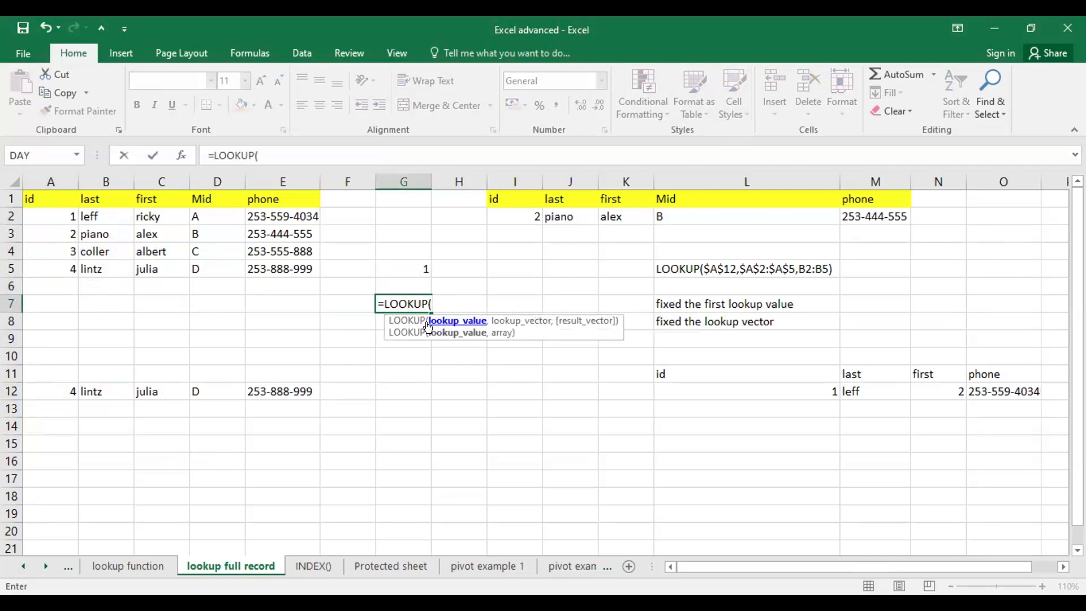
click(405, 266)
key(F4)
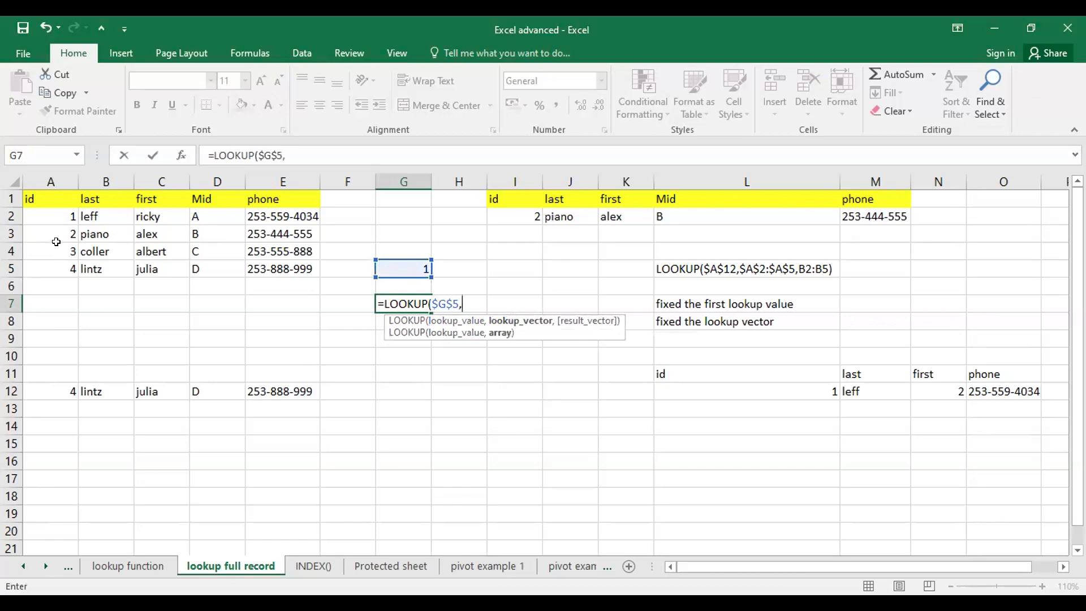
drag(54, 217, 74, 270)
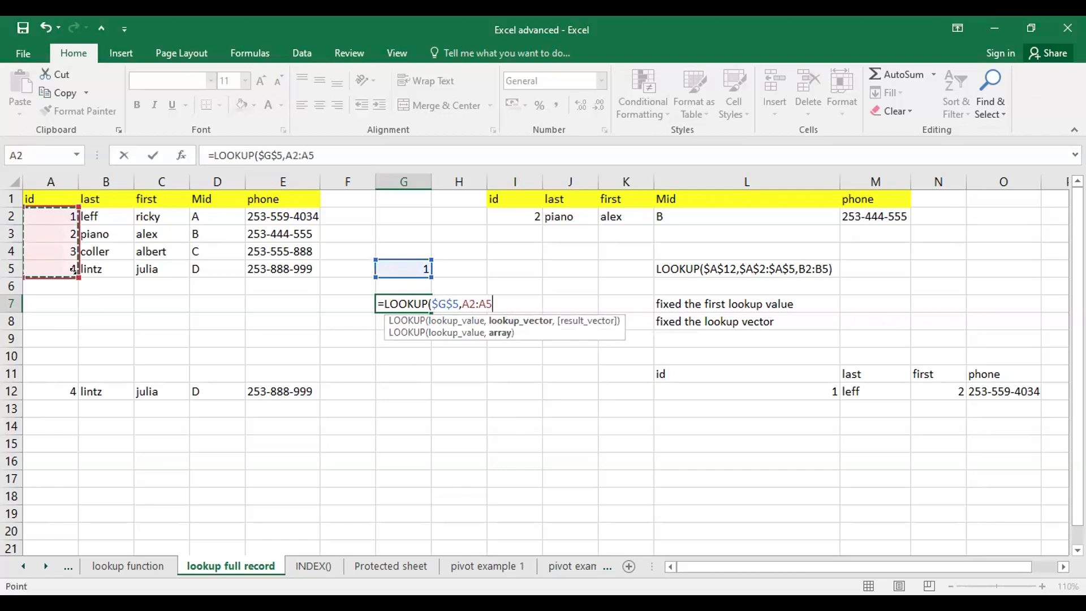
text(,)
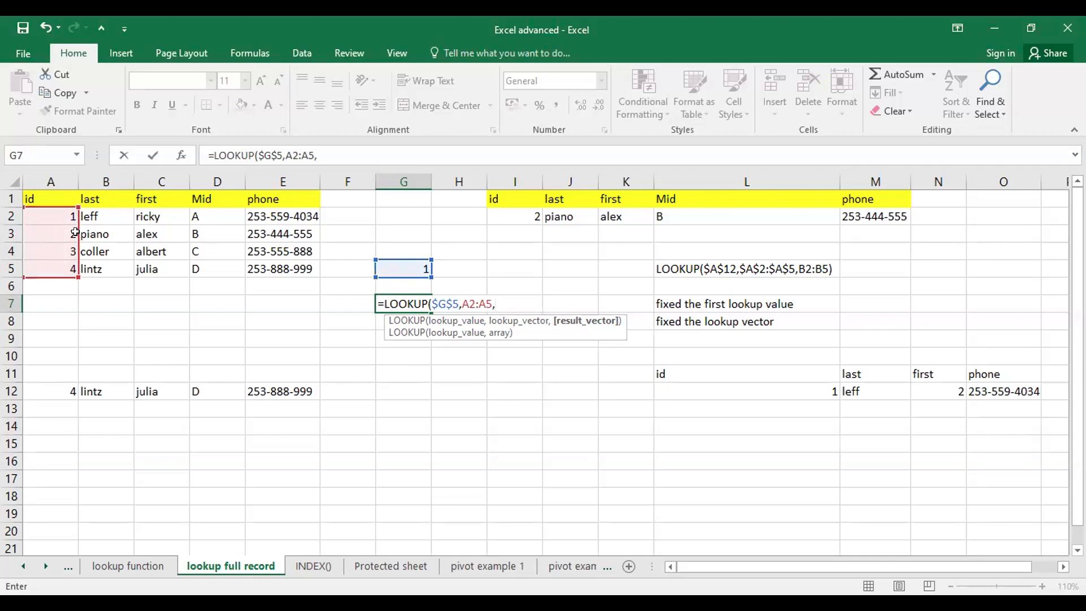
click(45, 236)
drag(46, 252, 48, 270)
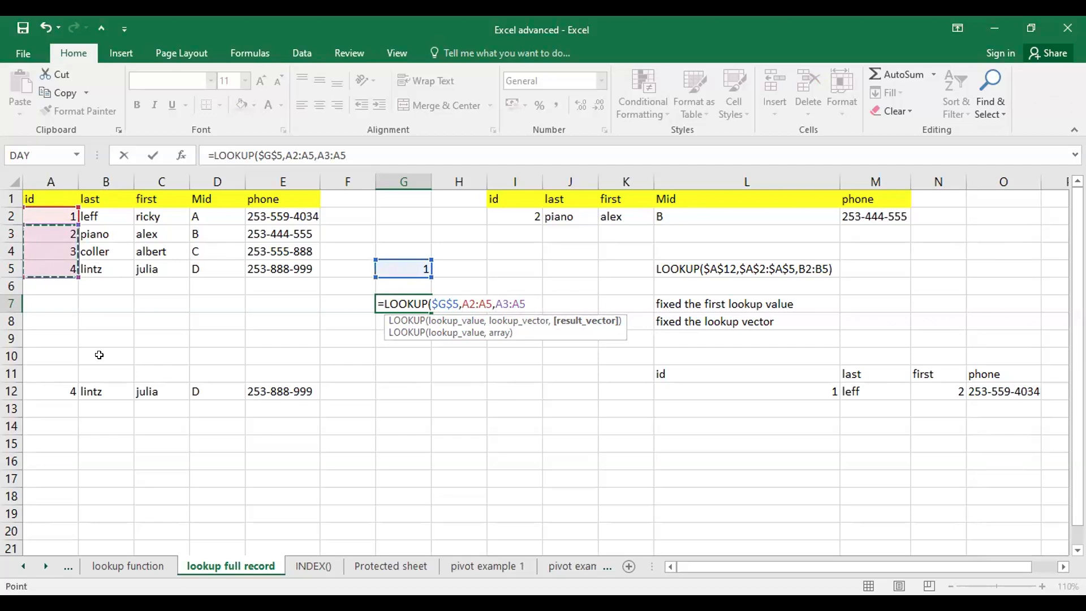
text())
key(Return)
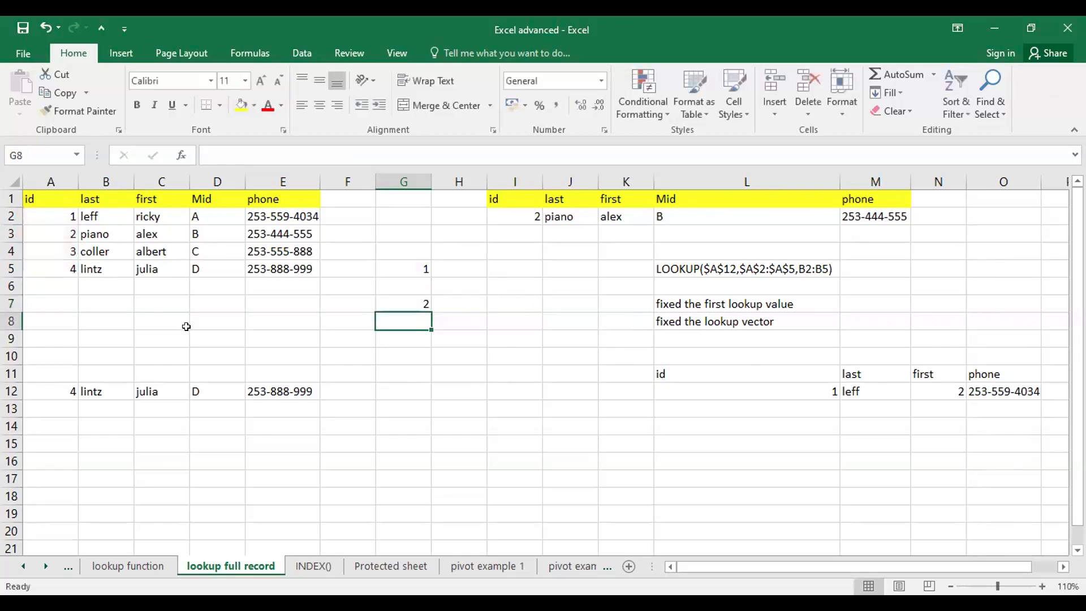
Step: Try to fill the LOOKUP formula in G7 down to G9
click(424, 305)
drag(425, 314, 430, 344)
click(463, 341)
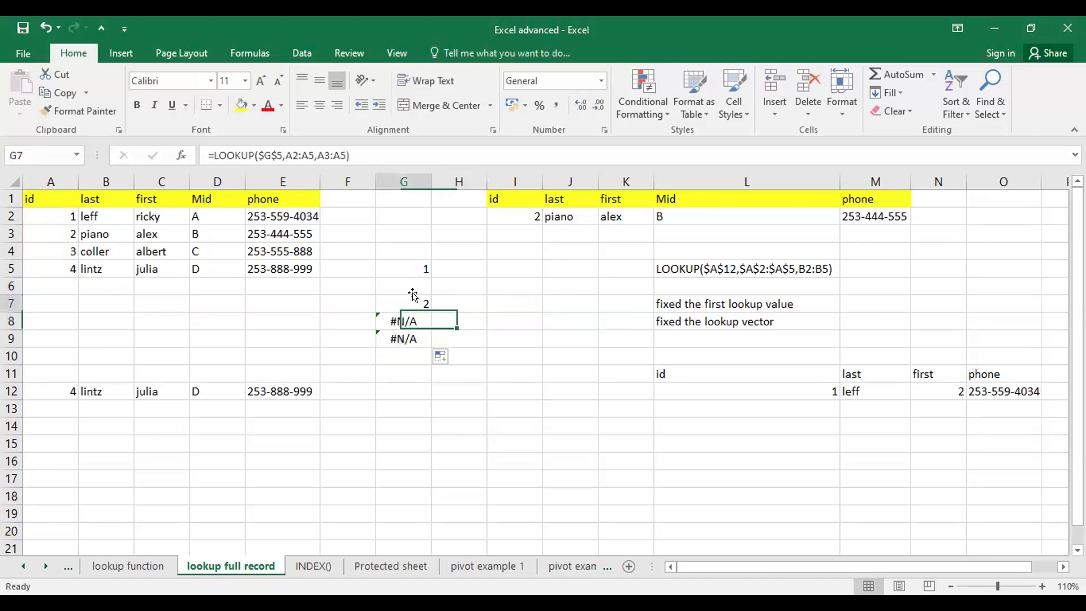
Step: Fix the start of the lookup vector in G7 so the formula reads =LOOKUP($G$5,$A$2:A5,A3:A5)
double_click(413, 304)
click(476, 298)
click(466, 305)
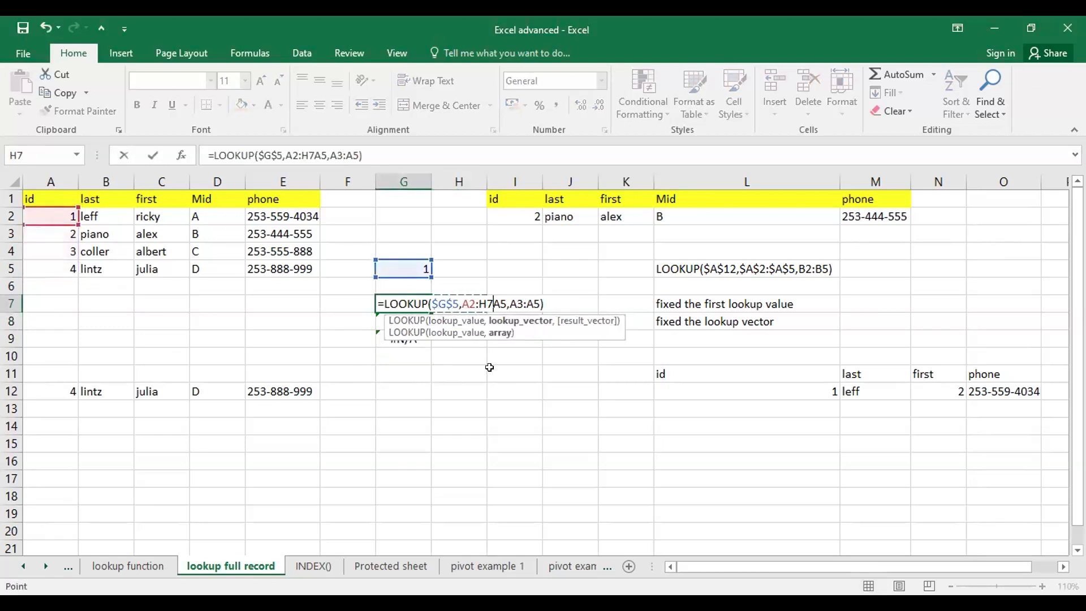
key(BackSpace)
key(BackSpace)
key(Left)
key(Left)
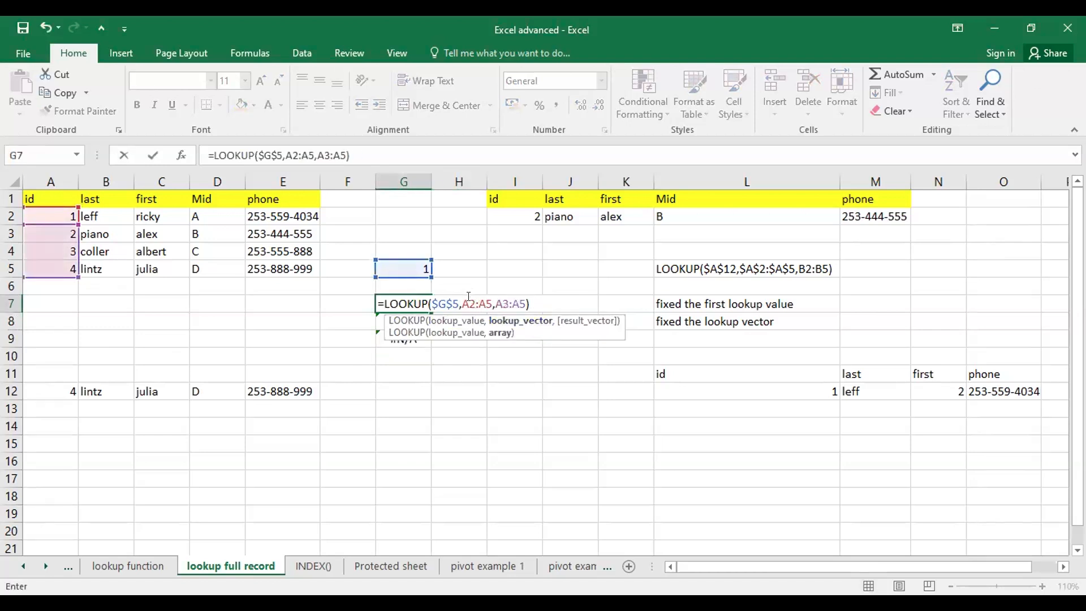
key(F4)
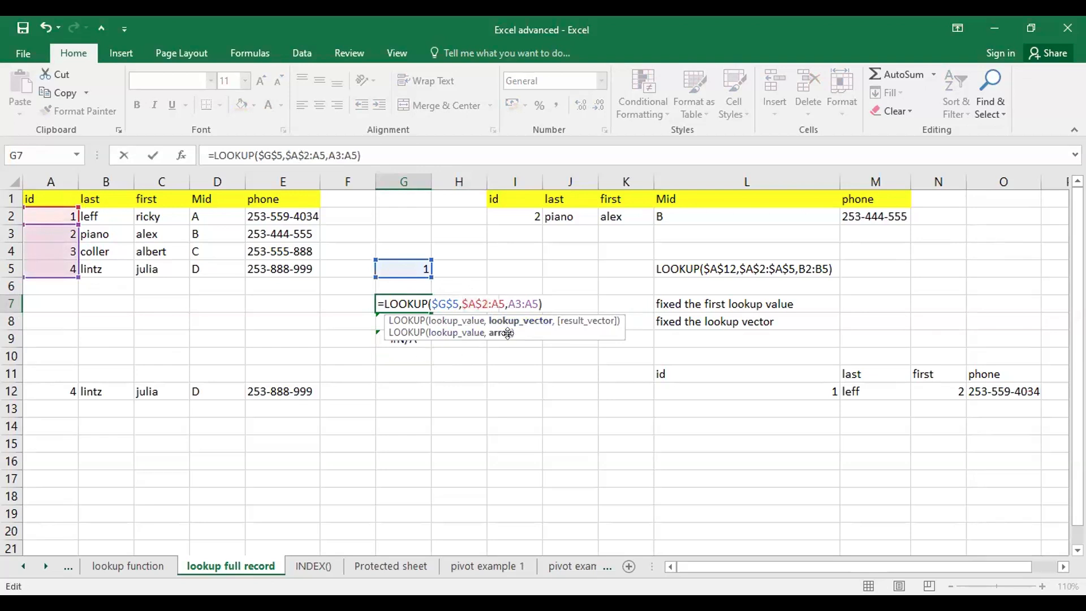
key(Return)
Step: Fill the revised LOOKUP formula in G7 down the cells below it
click(417, 300)
drag(432, 311, 437, 354)
click(468, 416)
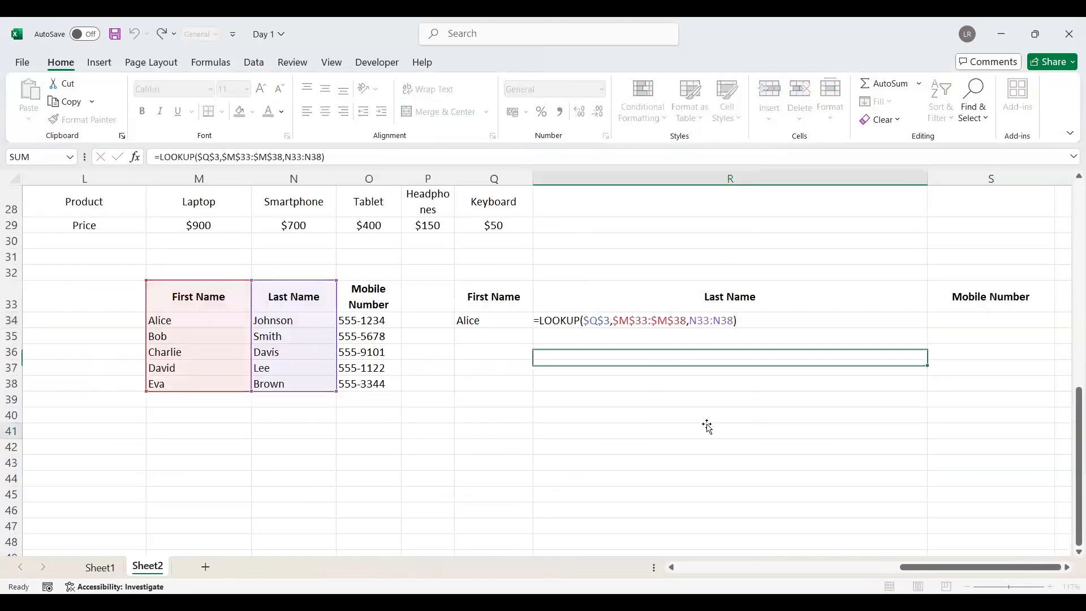
click(707, 427)
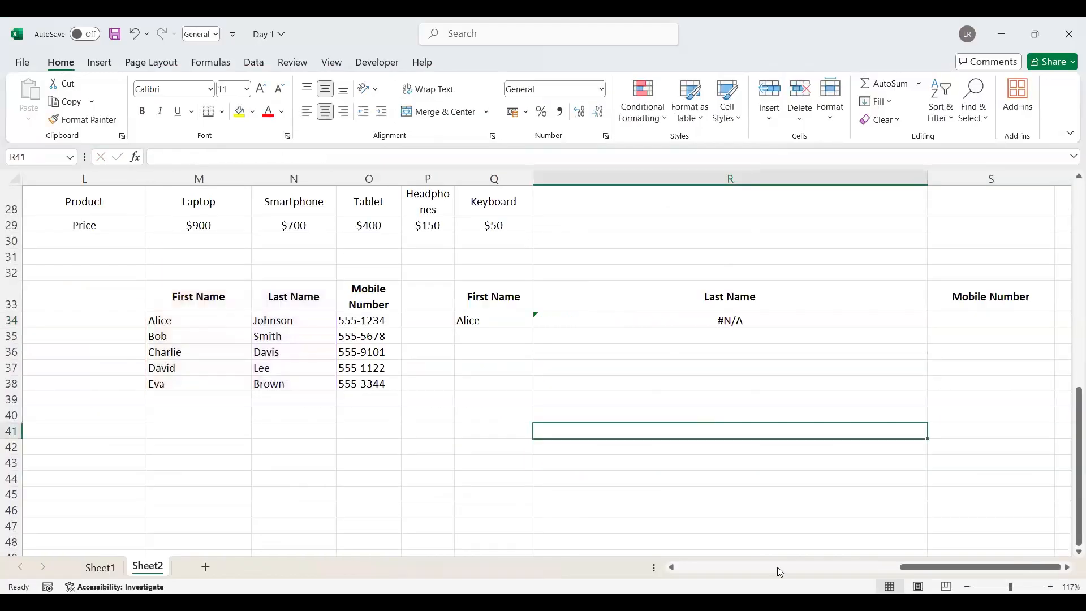